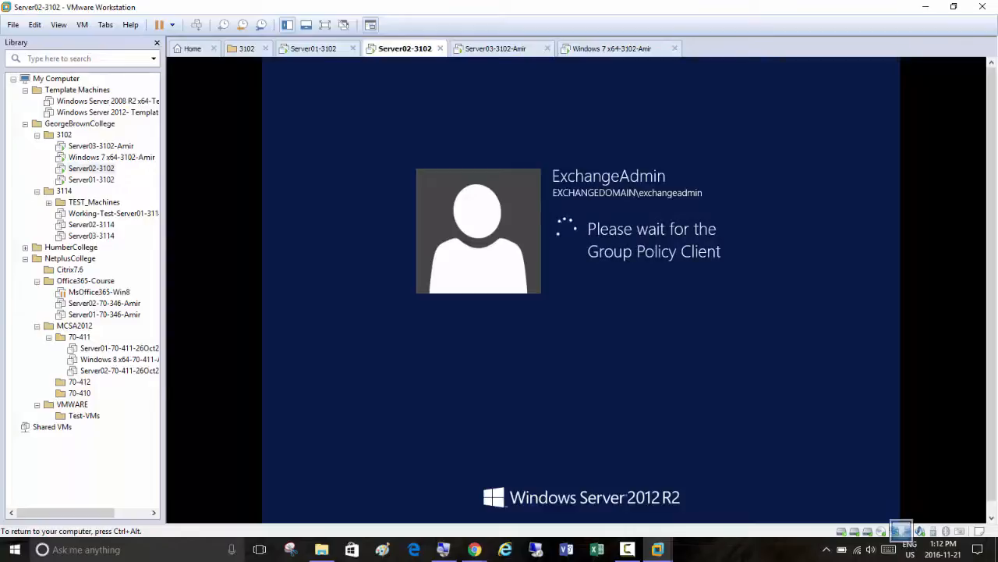
Sign in to the Server03-3102 virtual machine as EXCHANGEDOMAIN\ExchangeAdmin with the account password
left_click(497, 49)
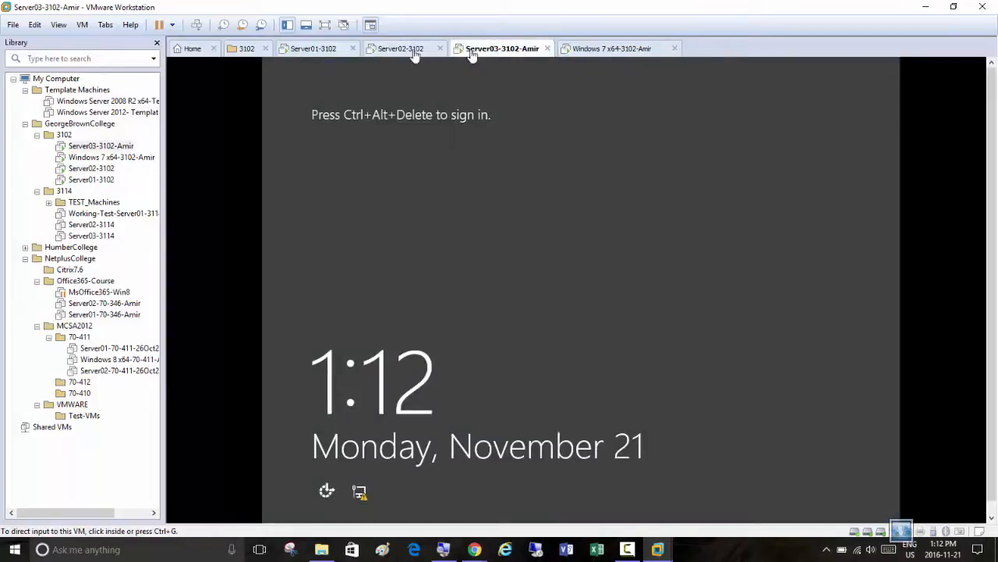
left_click(196, 26)
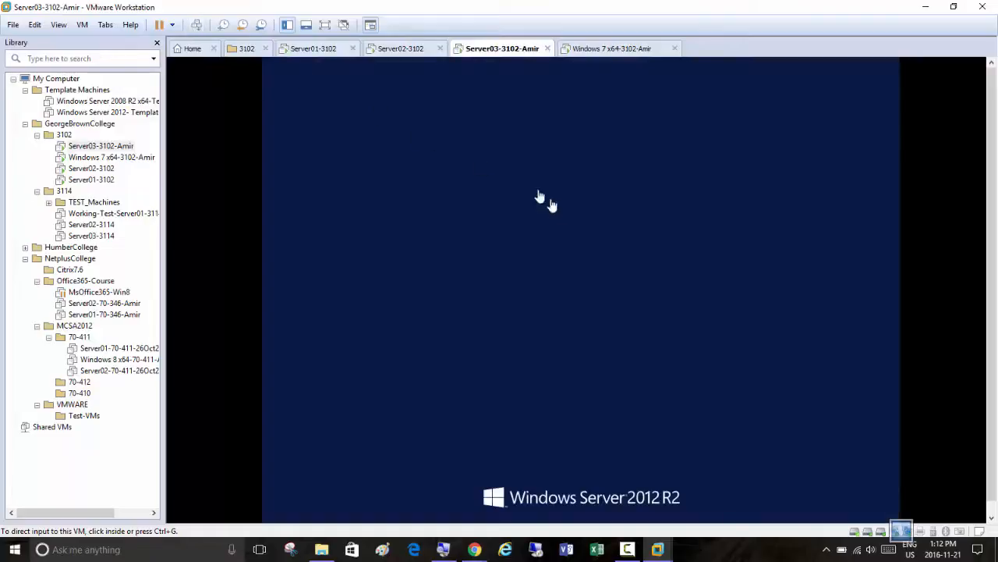
left_click(614, 222)
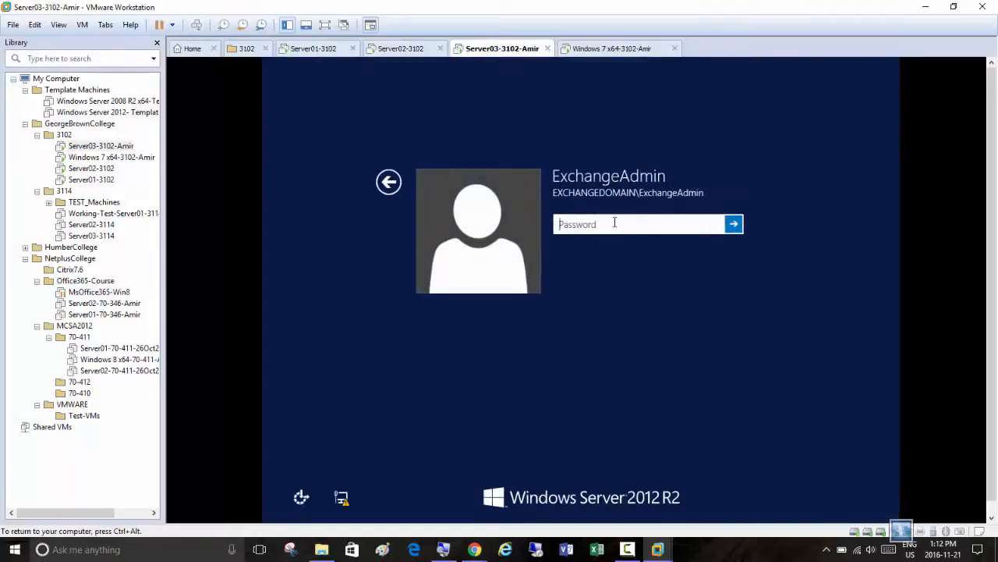
type("P")
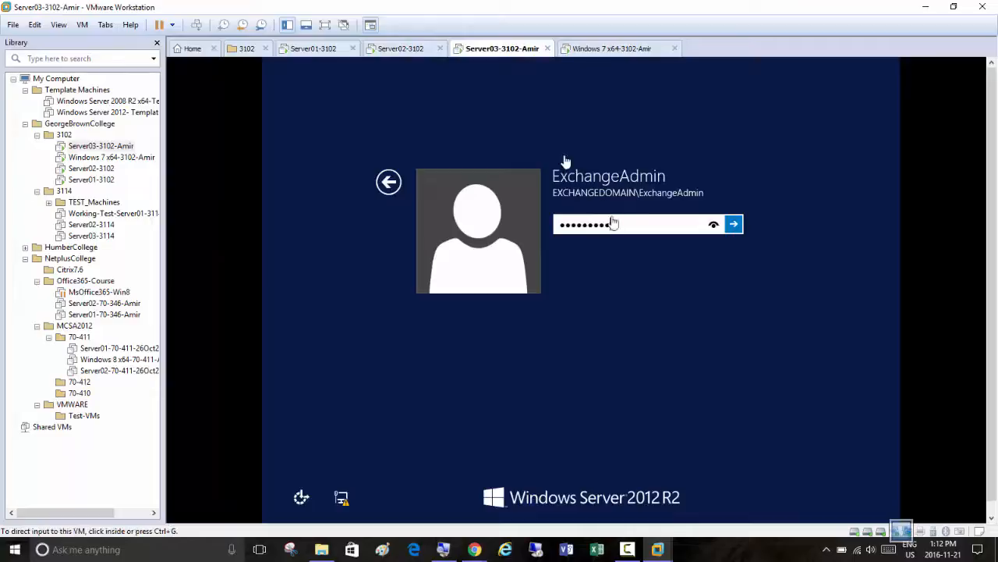
left_click(735, 225)
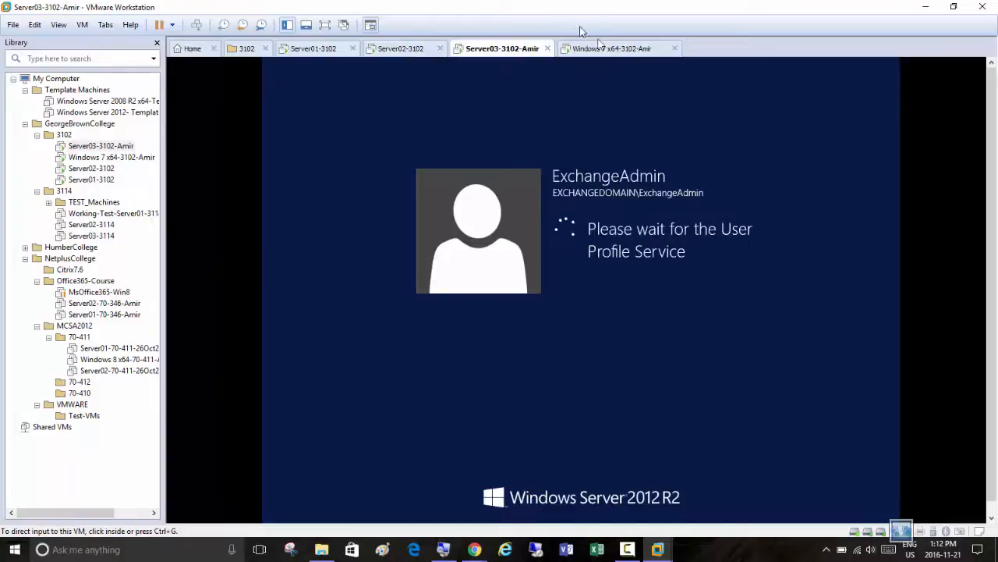
Log on to the Windows 7 x64-3102 virtual machine as EXCHANGEDOMAIN\exchangeadmin with the account password
left_click(613, 50)
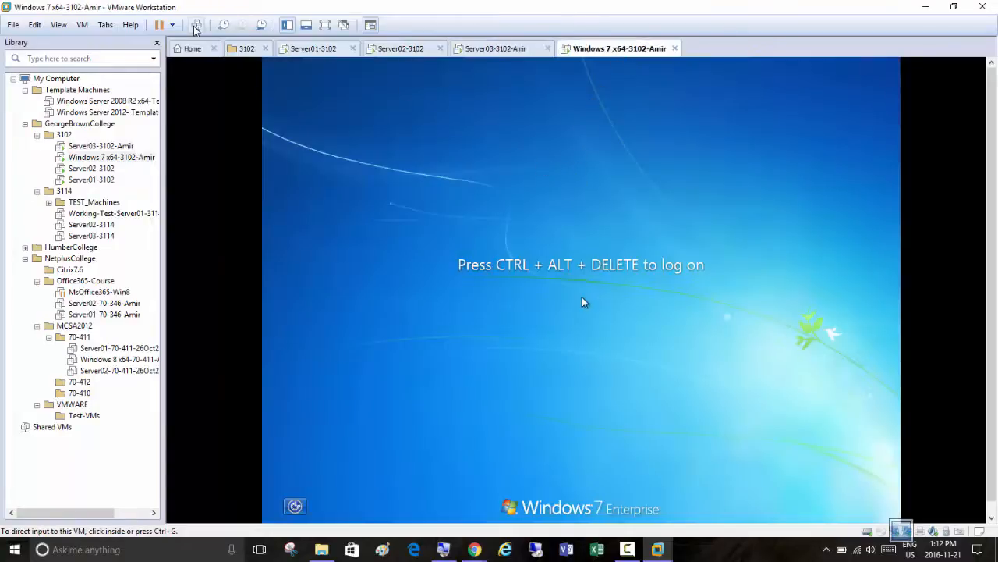
left_click(196, 25)
left_click(591, 368)
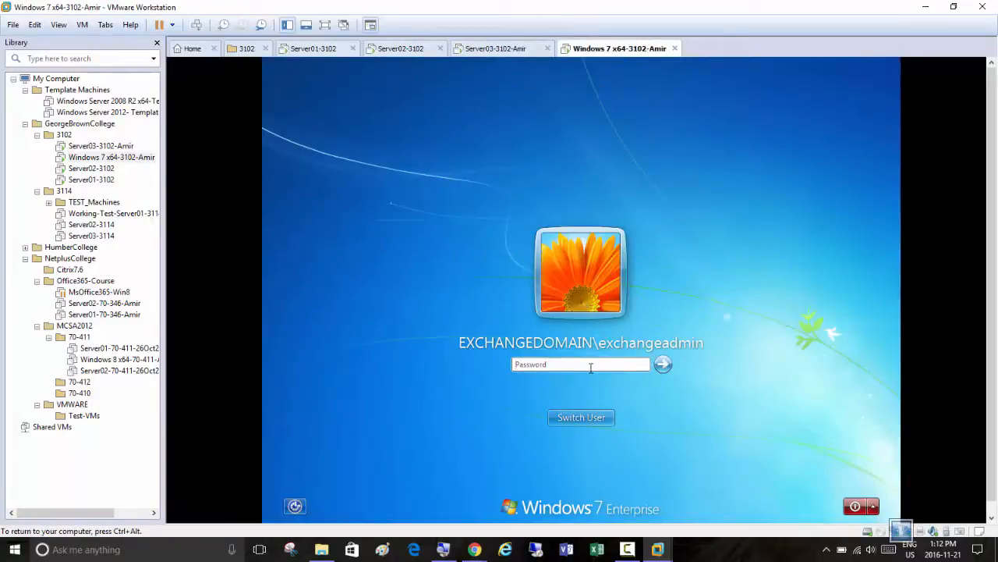
type("Pa")
key("Return")
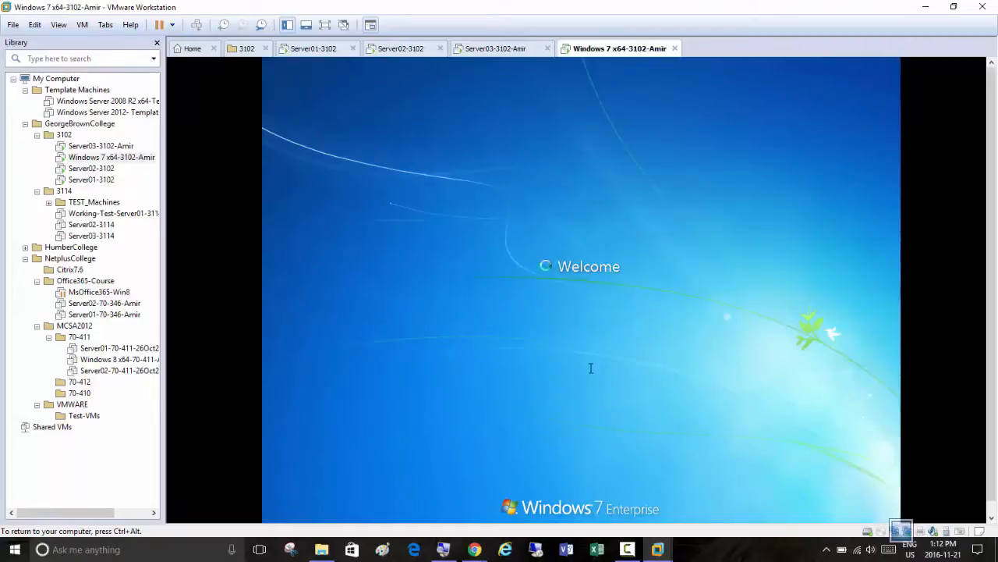
On Server01-3102, check internet access by loading the Internet Explorer home page in a maximized window, and close its tab
left_click(305, 55)
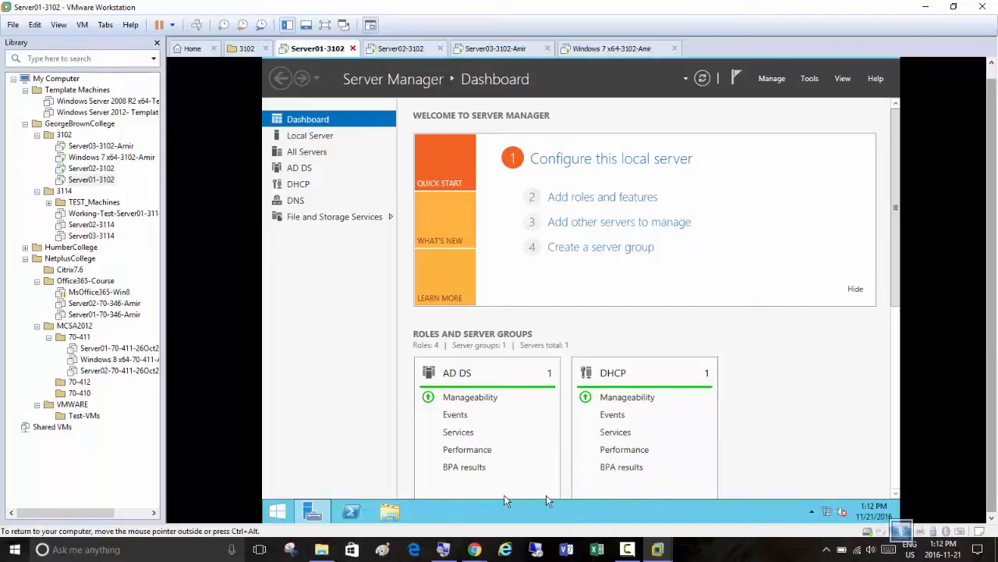
left_click(280, 512)
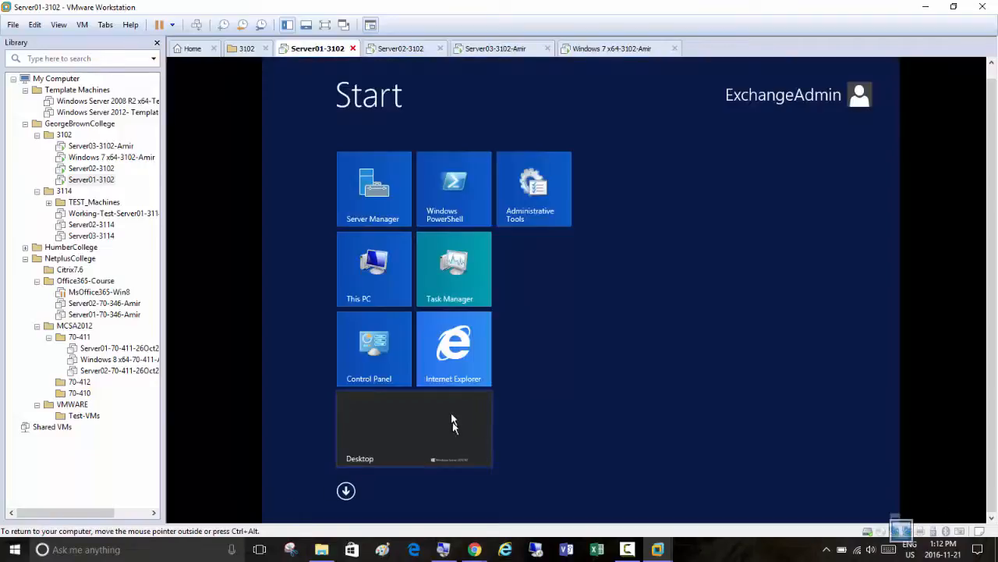
left_click(453, 353)
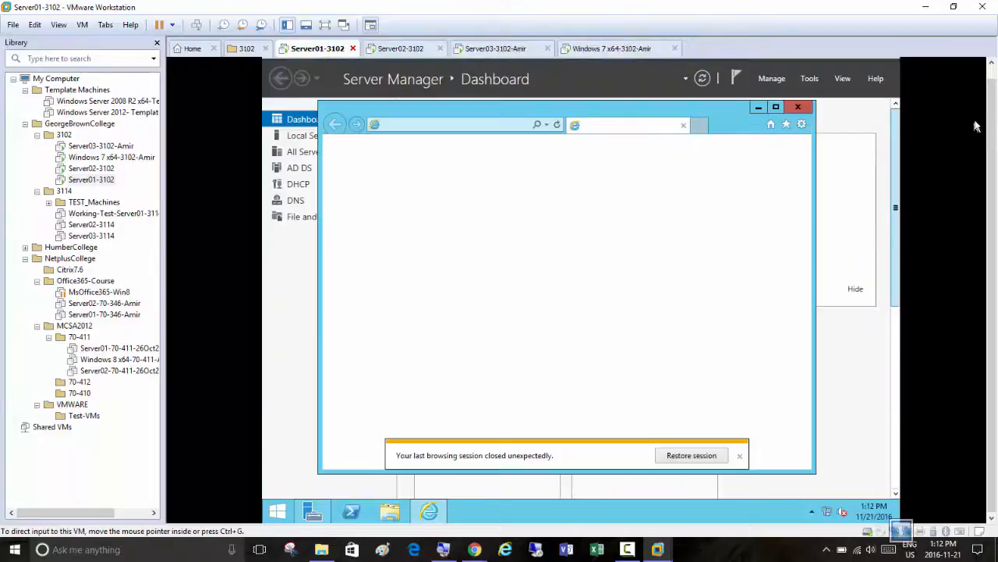
left_click_drag(992, 108, 991, 76)
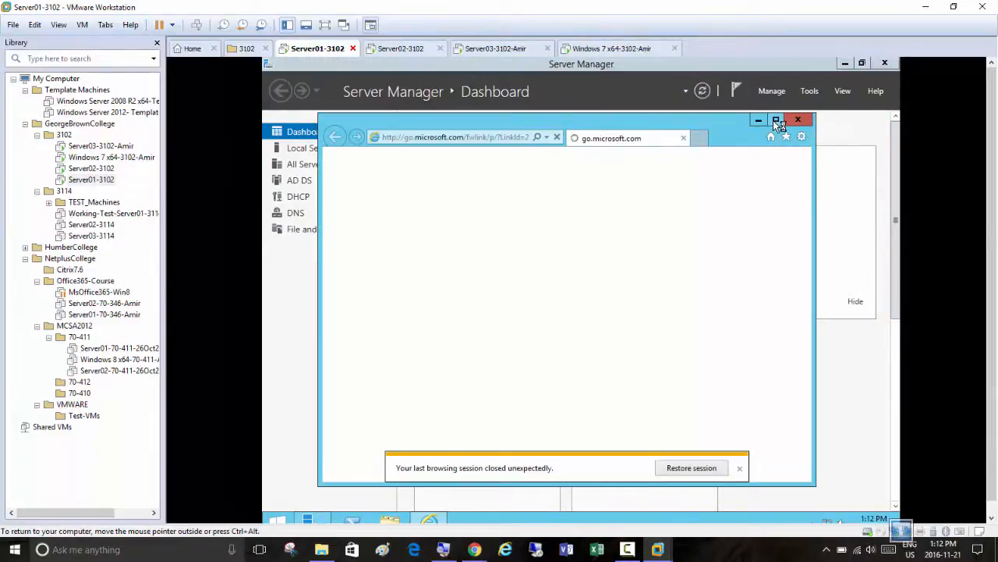
left_click(775, 118)
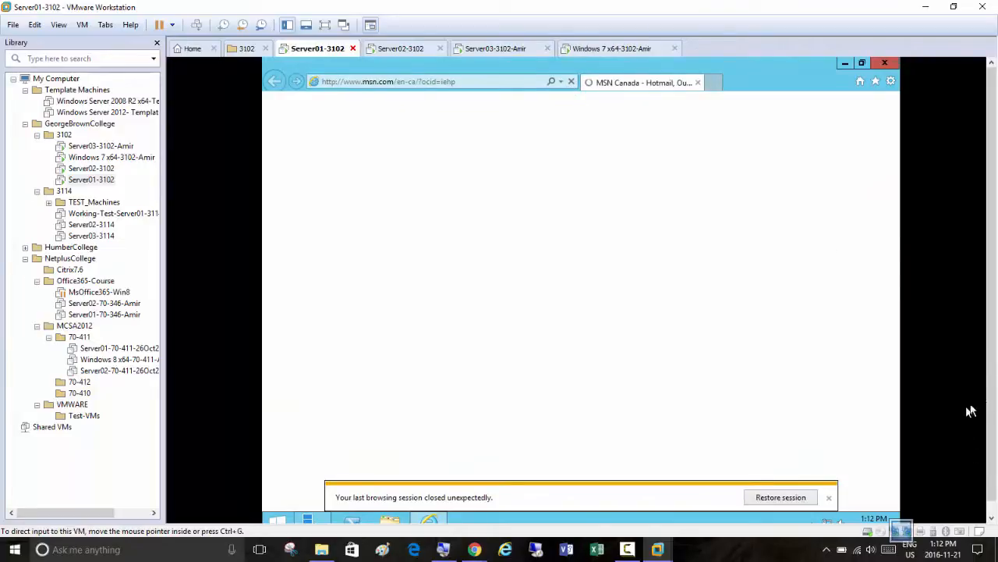
scroll(994, 434, "down", 1)
scroll(994, 433, "up", 1)
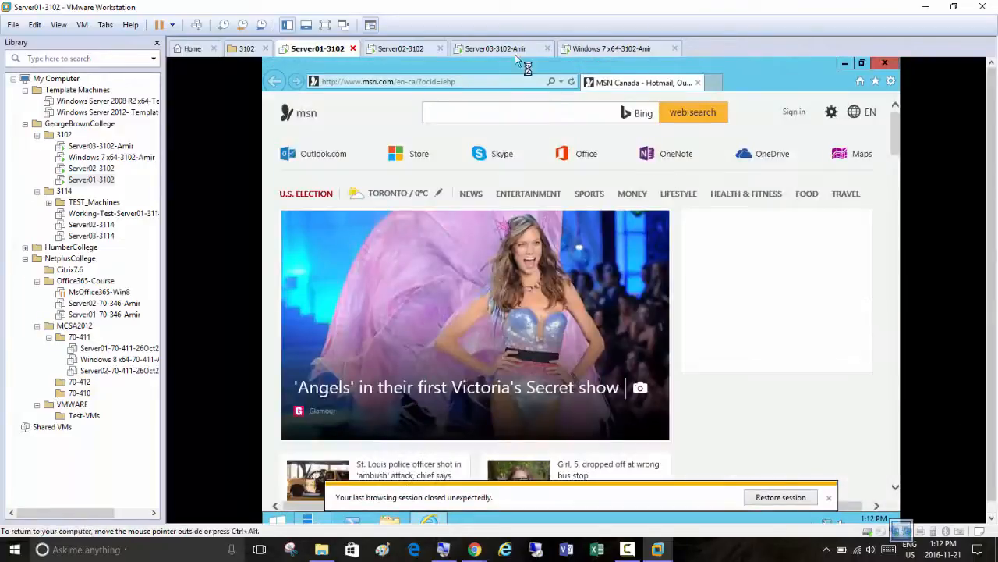
left_click(699, 82)
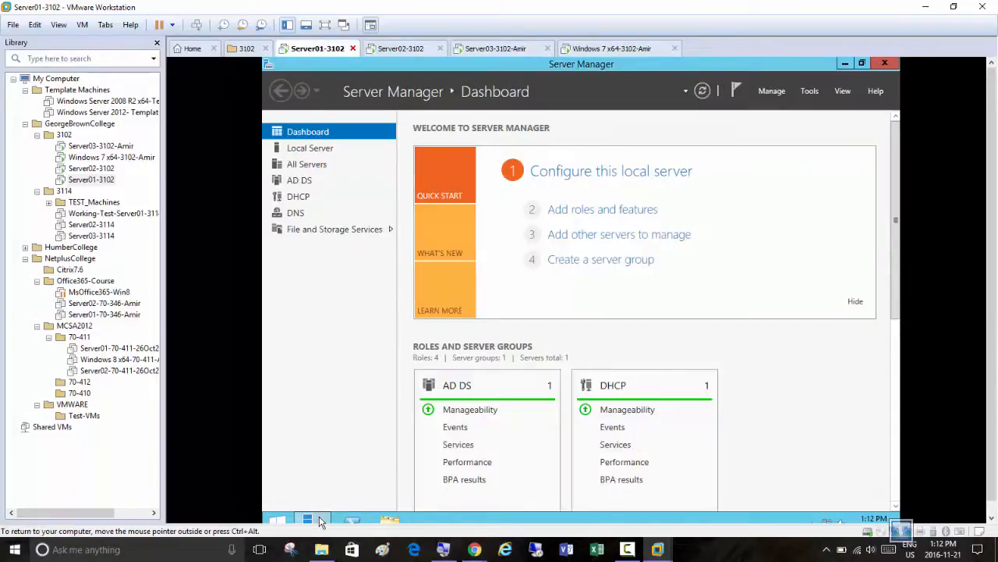
mouse_move(320, 521)
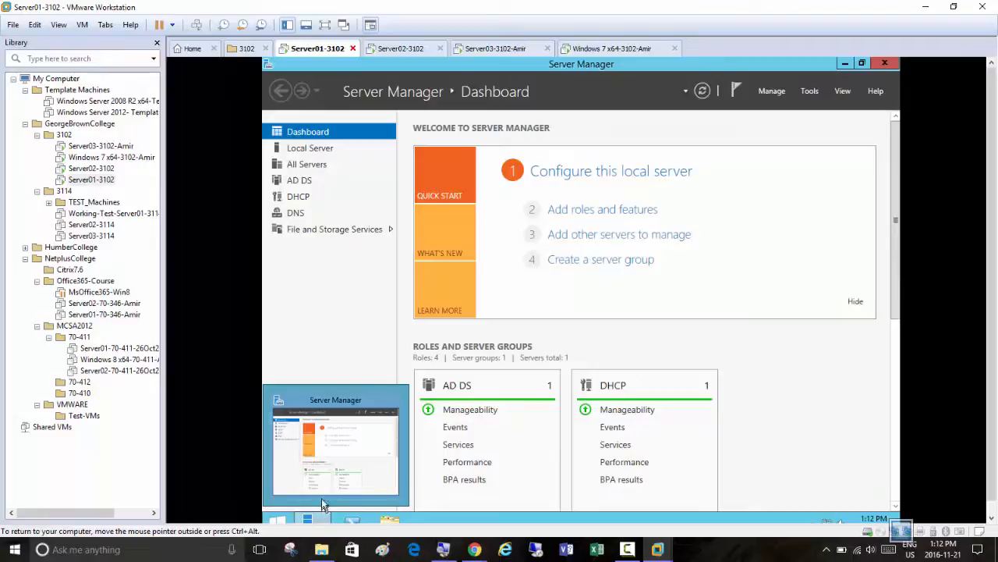
left_click(278, 521)
left_click(458, 382)
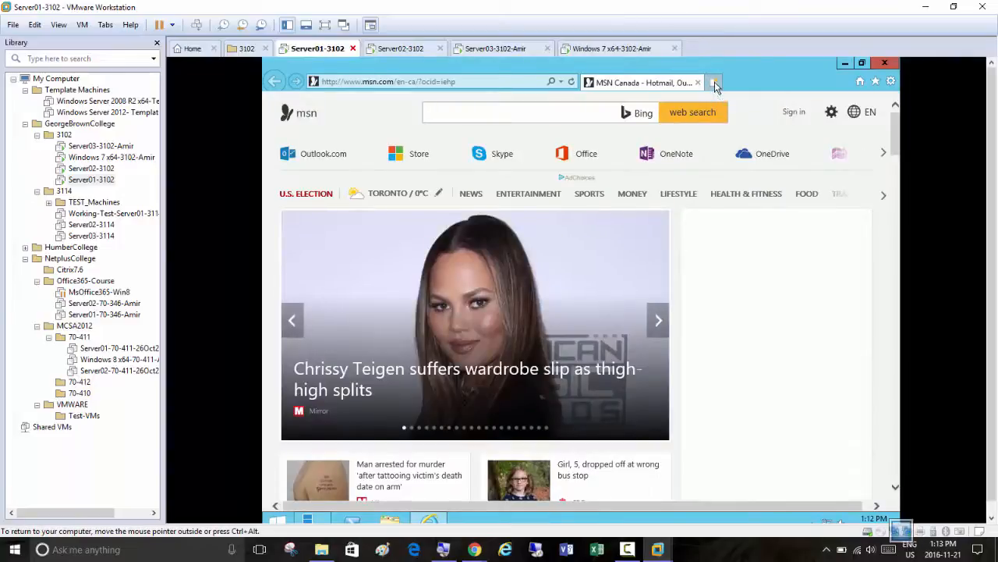
left_click(715, 82)
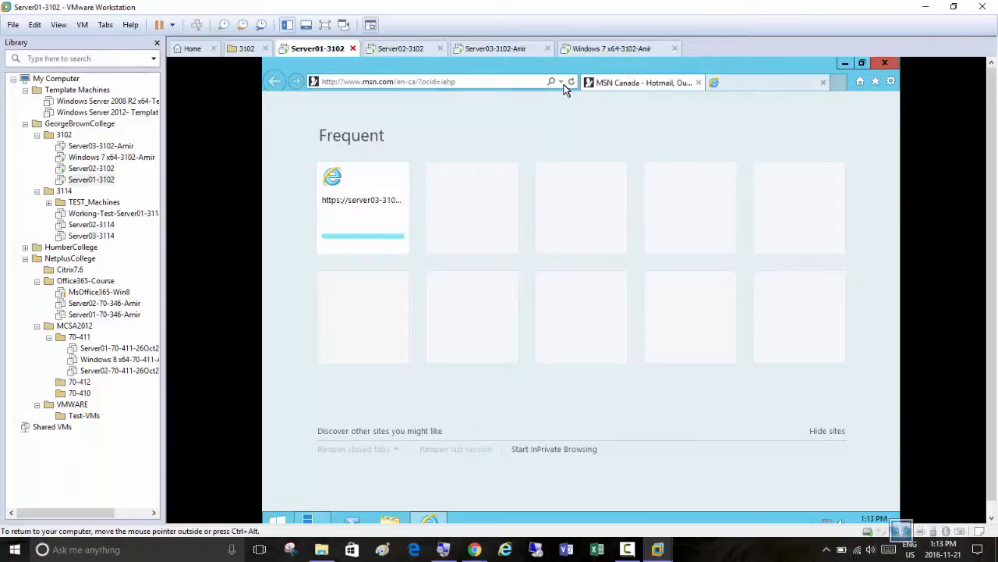
left_click(493, 81)
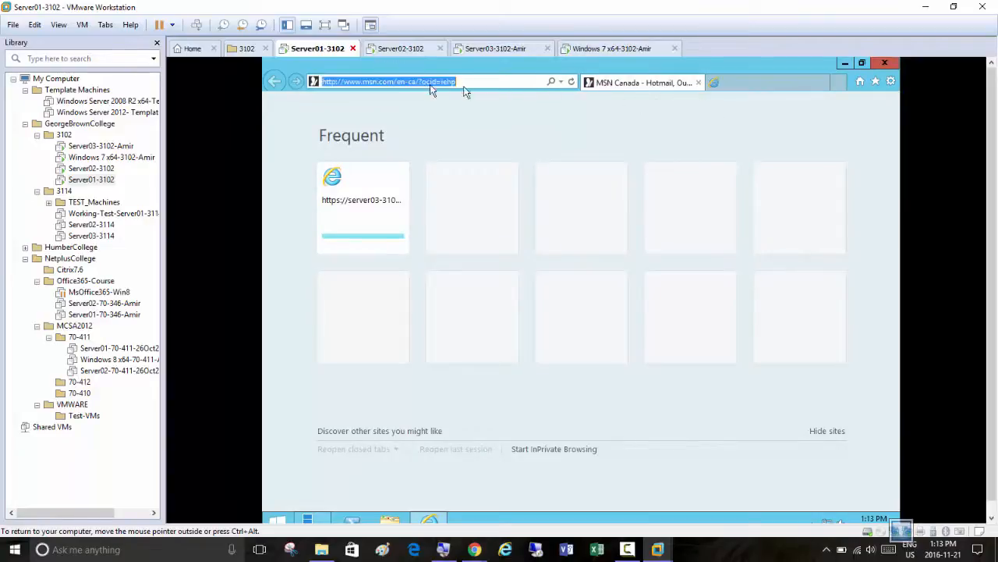
left_click(562, 84)
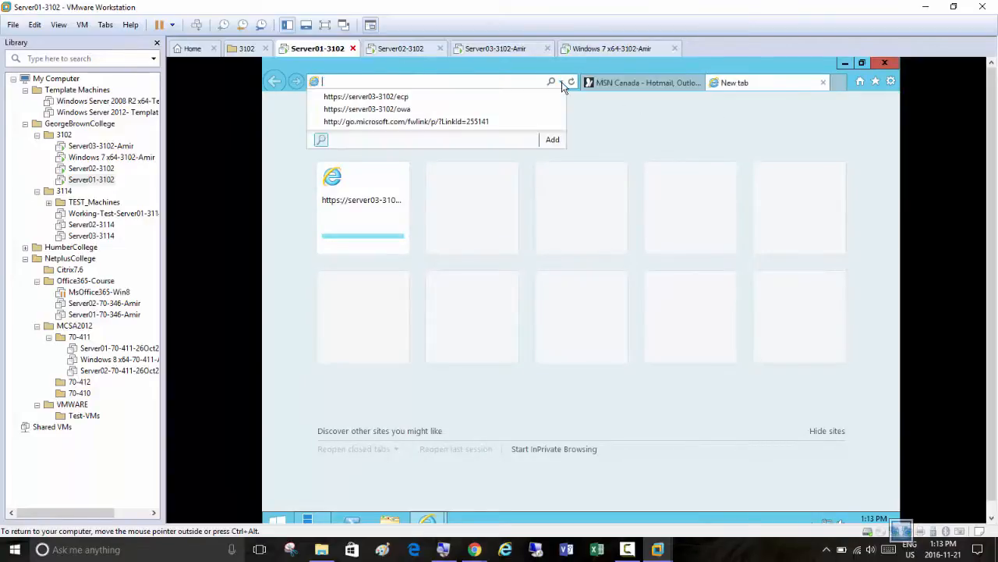
left_click(494, 97)
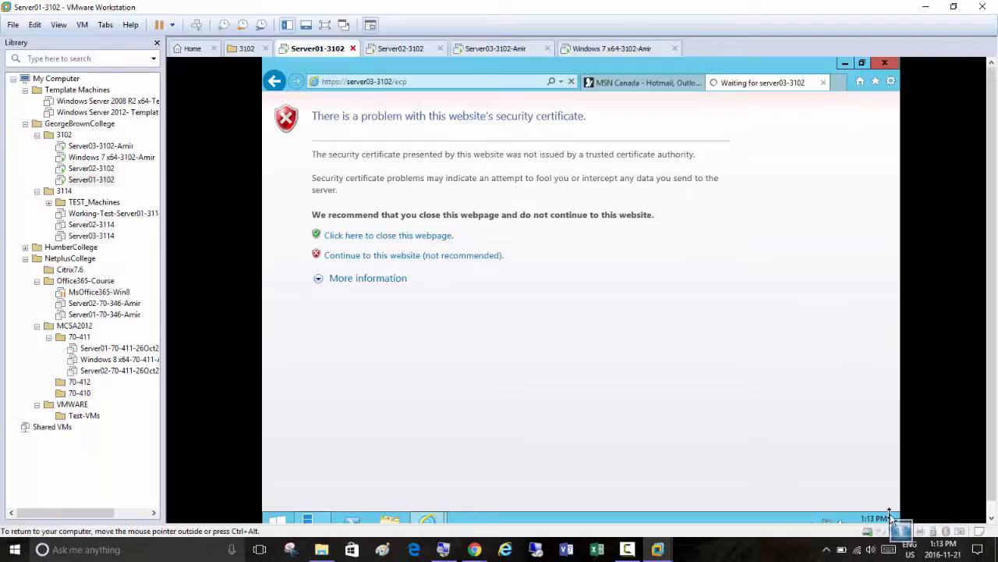
left_click(993, 516)
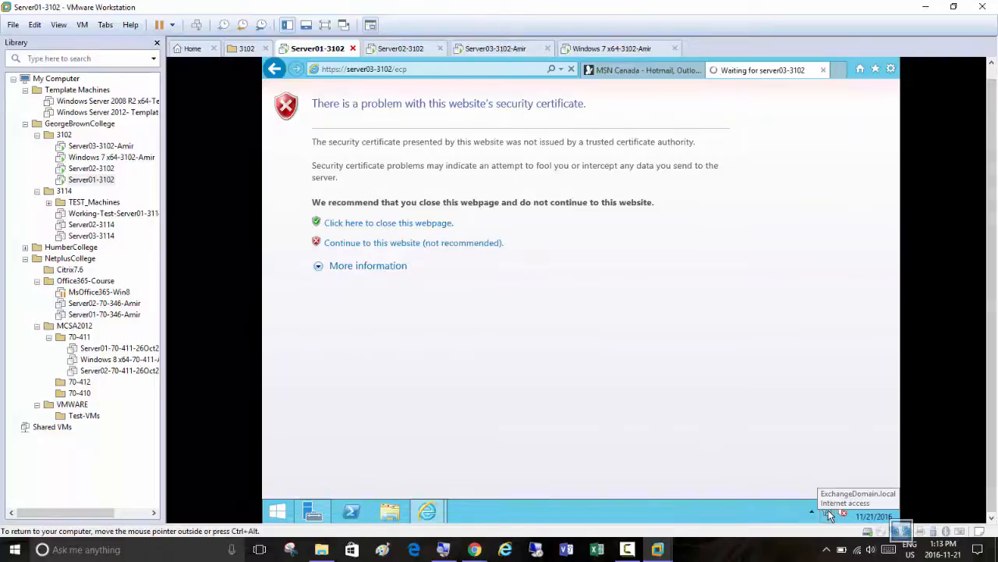
right_click(322, 50)
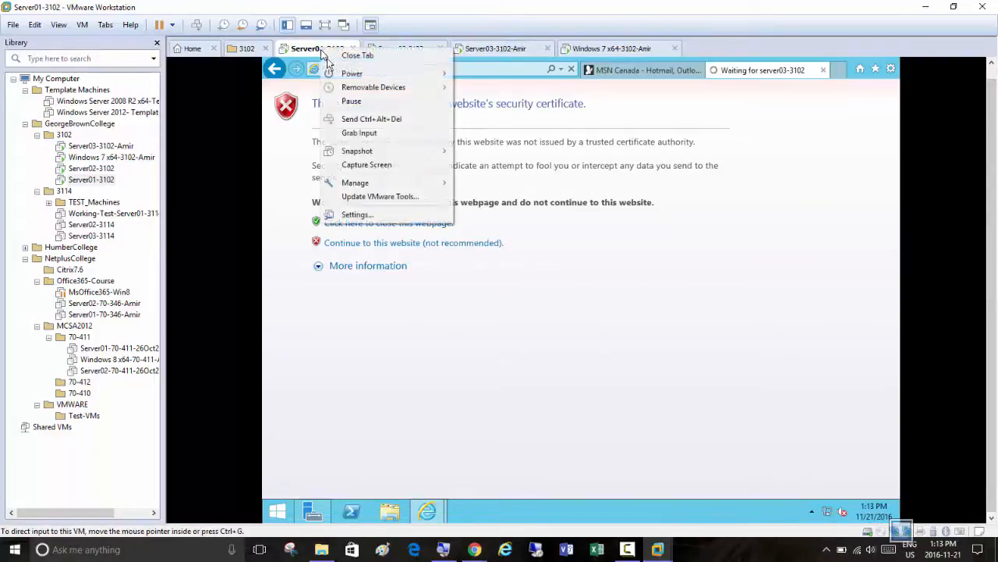
left_click(391, 218)
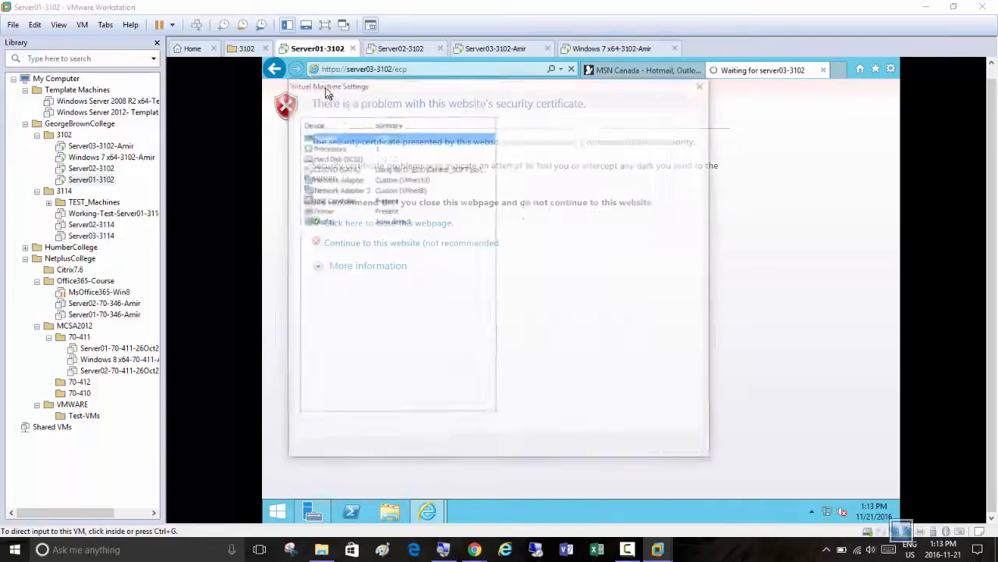
left_click(635, 450)
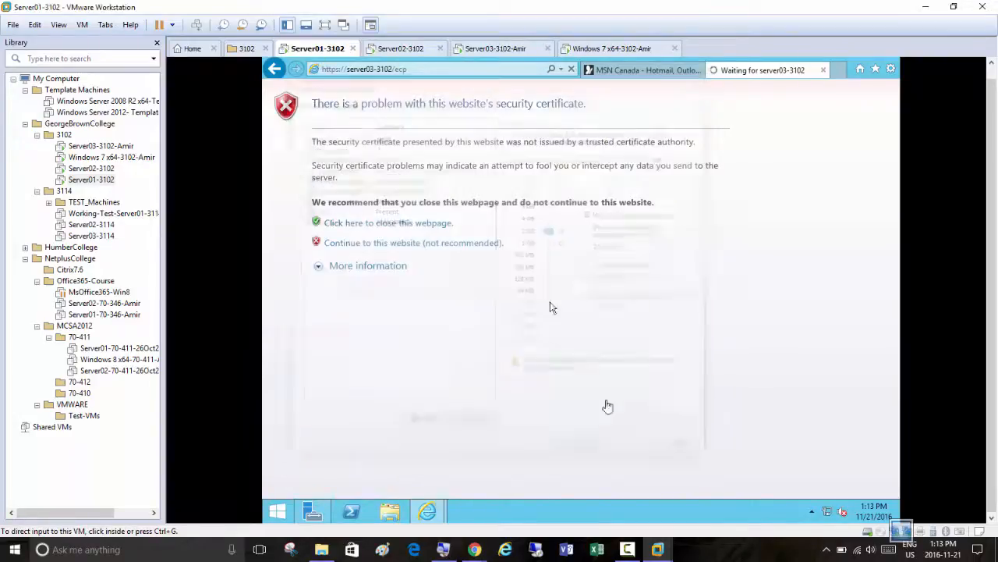
Remove Network Adapter 2, connected to VMnet8 (NAT), from the Server01-3102 virtual machine settings and apply the change
right_click(312, 59)
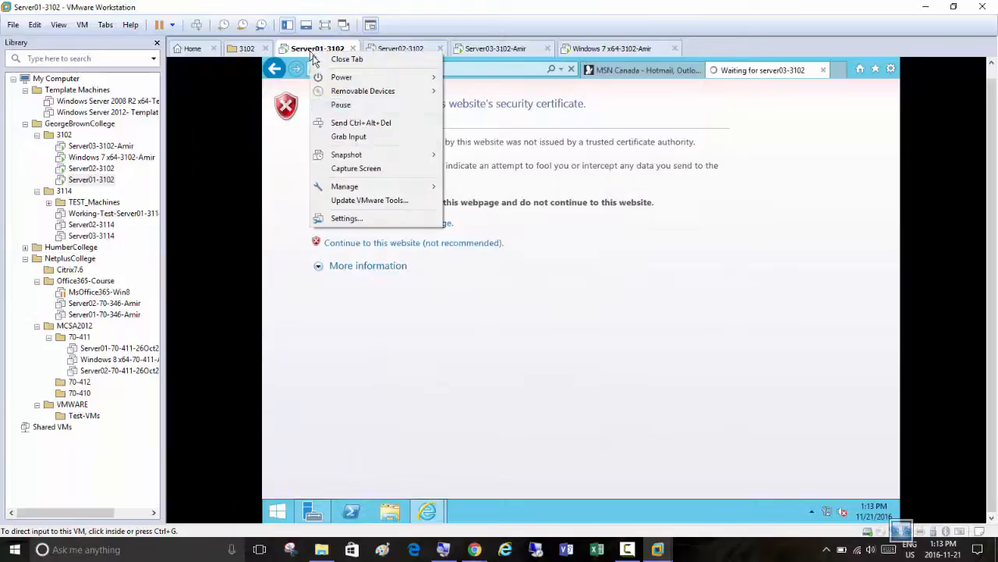
left_click(384, 220)
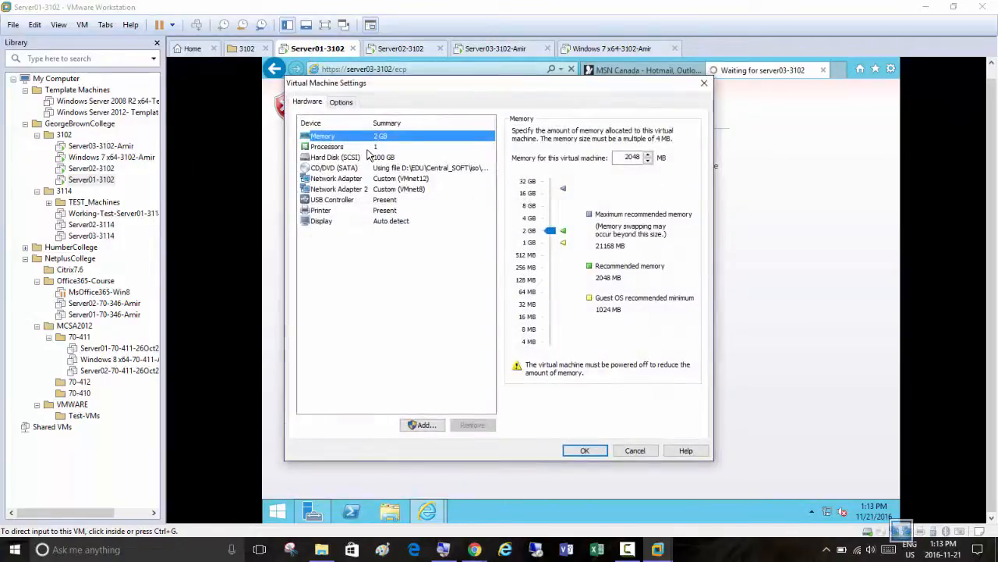
left_click(423, 189)
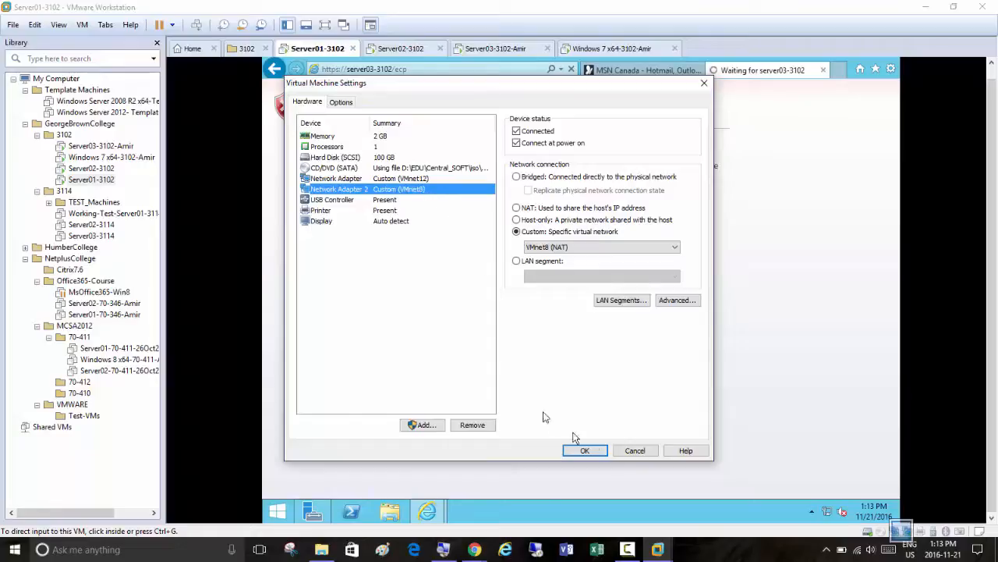
left_click(471, 426)
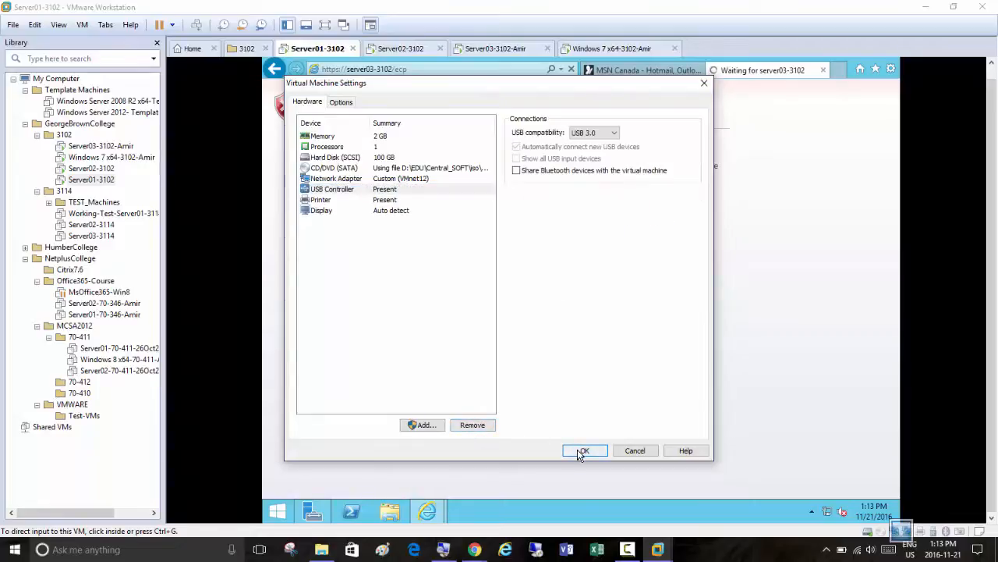
left_click(584, 451)
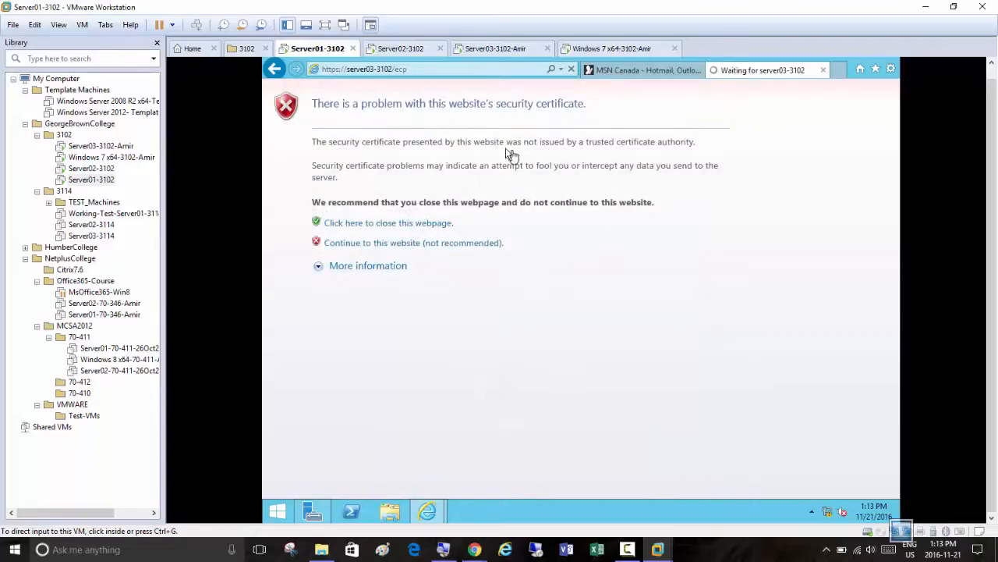
Check the network adapters in the hardware settings of the Server02-3102 virtual machine and close the settings
left_click(389, 49)
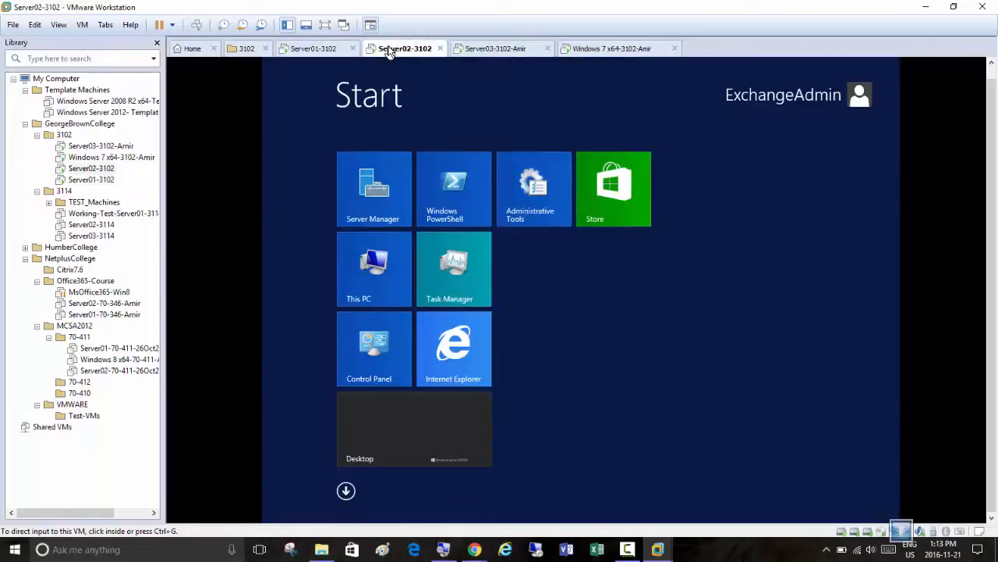
right_click(389, 51)
left_click(444, 216)
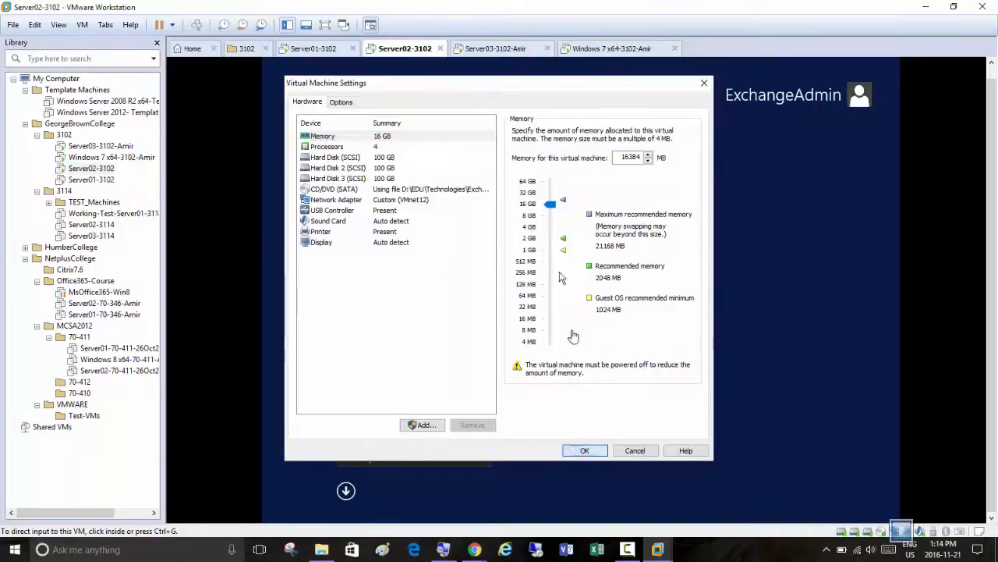
left_click(584, 451)
Check the network adapters in the Server03-3102 virtual machine settings, and switch to the Windows 7 x64-3102 machine
left_click(483, 48)
right_click(486, 48)
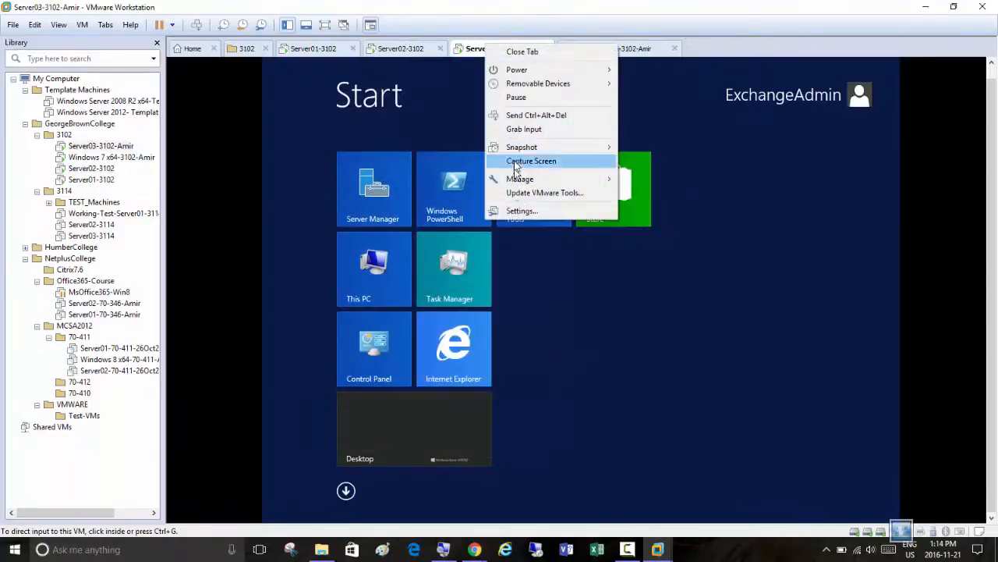
left_click(521, 212)
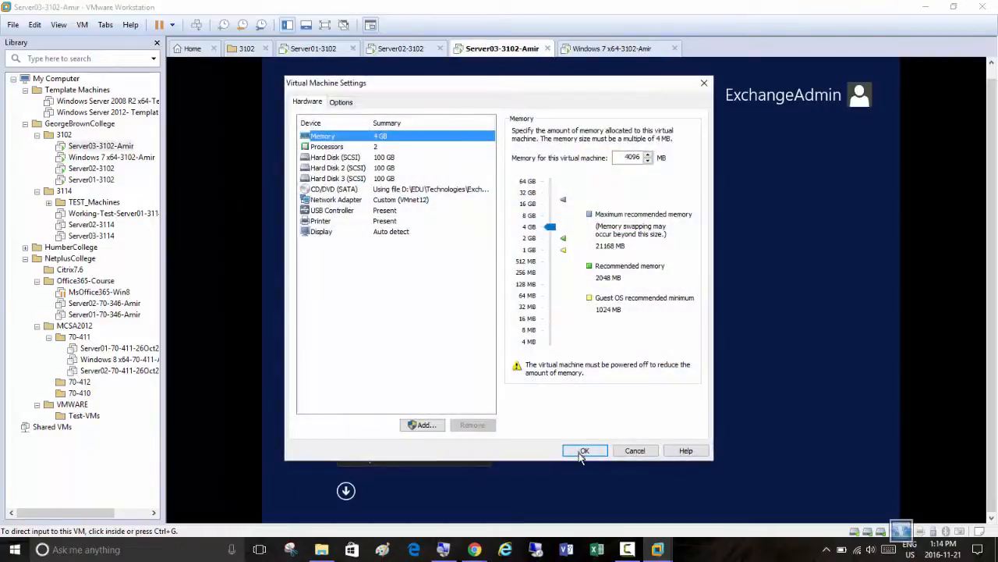
left_click(584, 451)
left_click(593, 52)
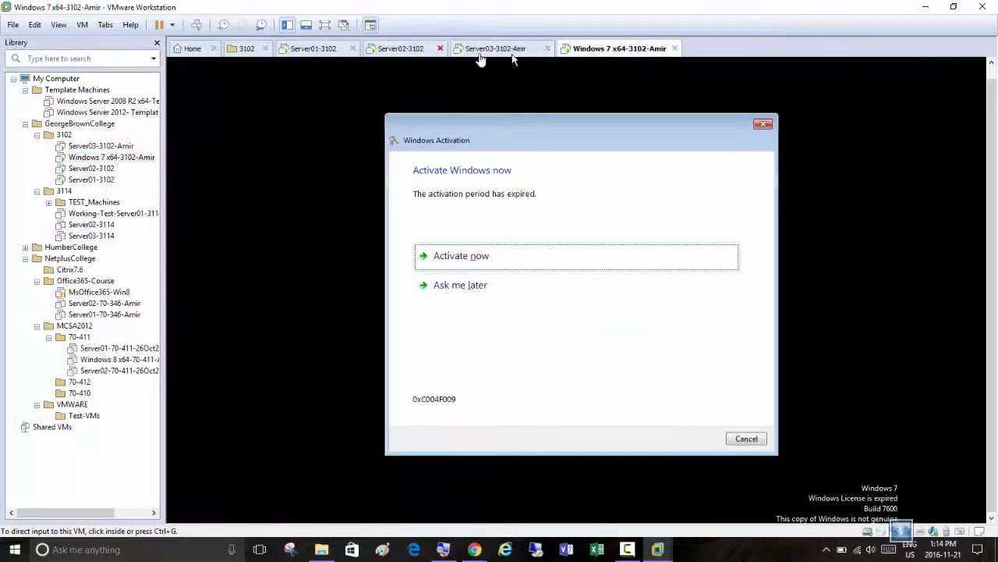
Check the network adapters in the Windows 7 x64-3102 virtual machine settings, and postpone Windows activation on that machine
right_click(603, 53)
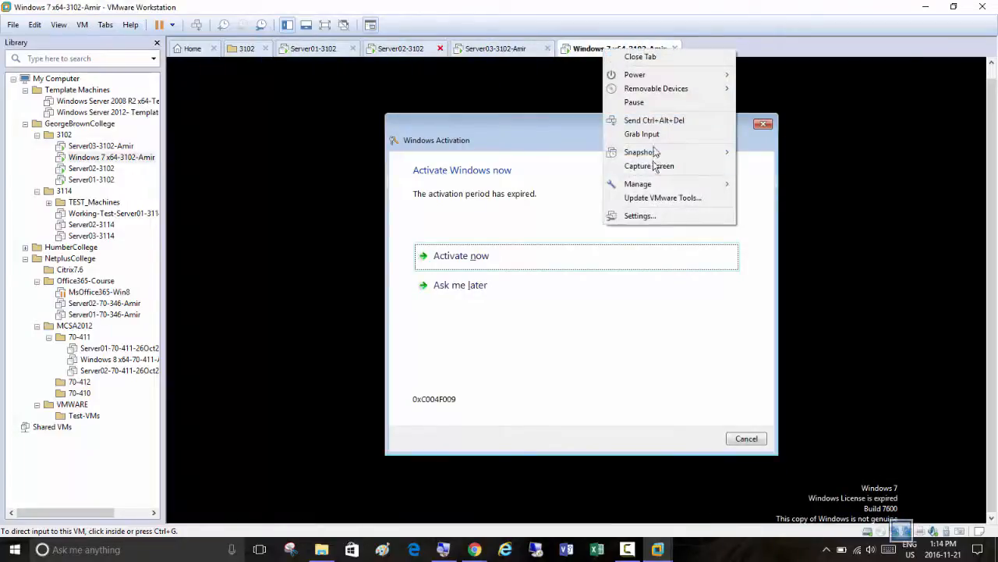
left_click(644, 216)
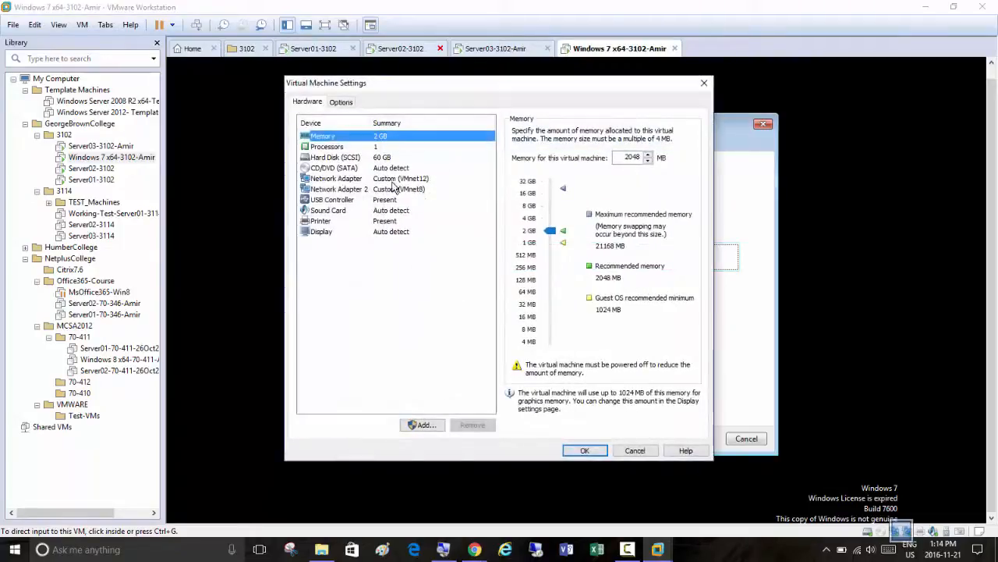
left_click(585, 450)
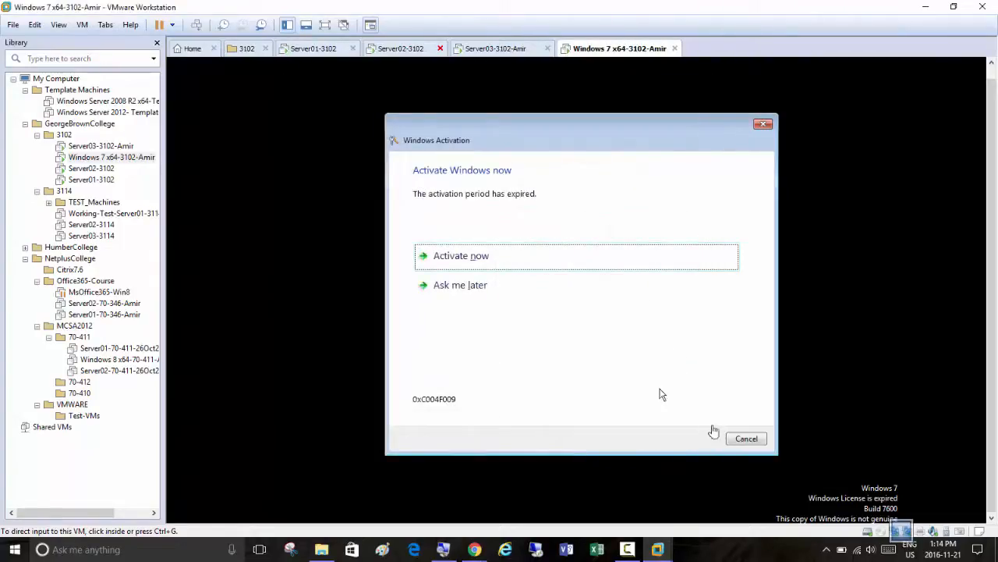
left_click(460, 285)
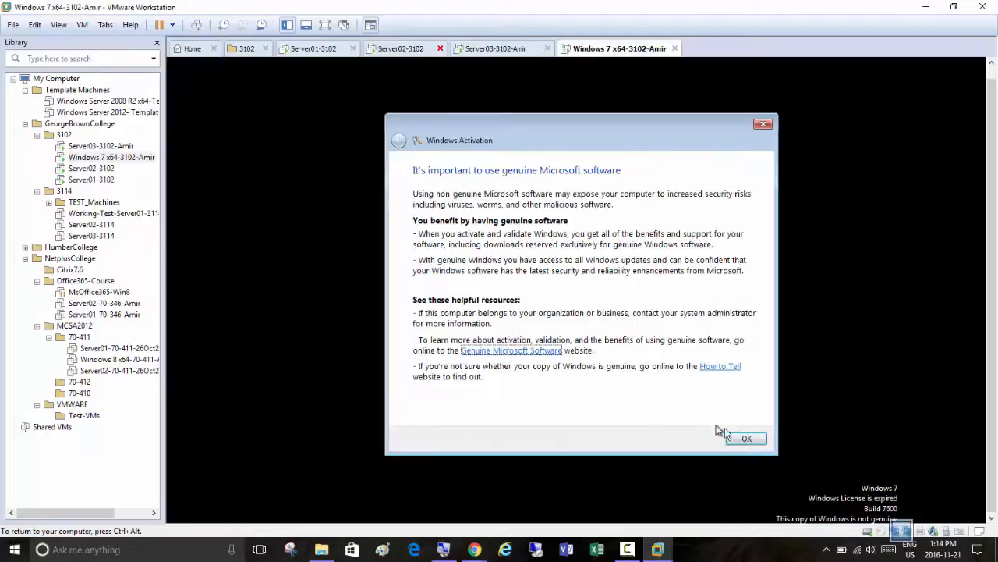
left_click(749, 439)
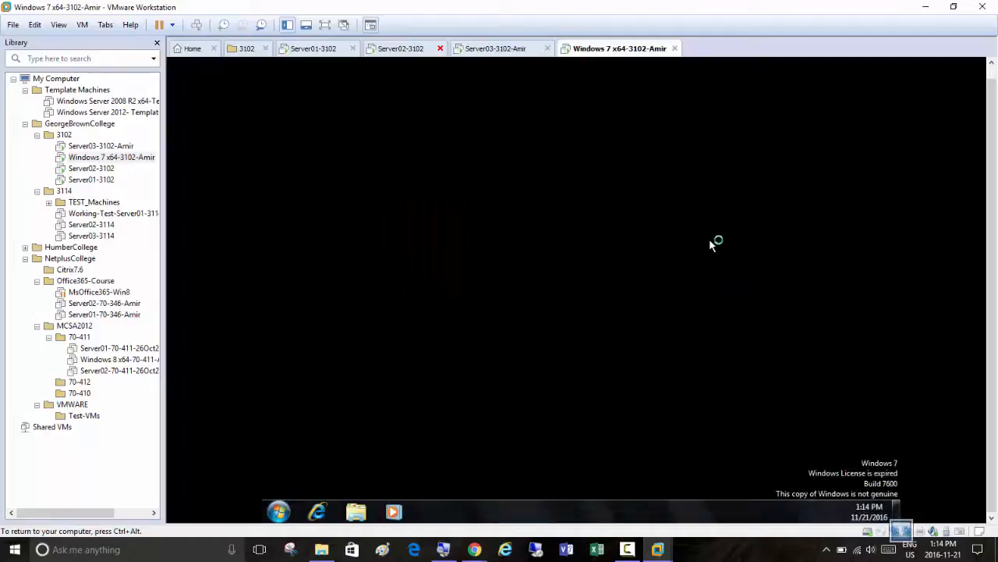
Sign in to the Exchange Admin Center on Server01-3102 with the account password and decline storing it for this site
left_click(305, 50)
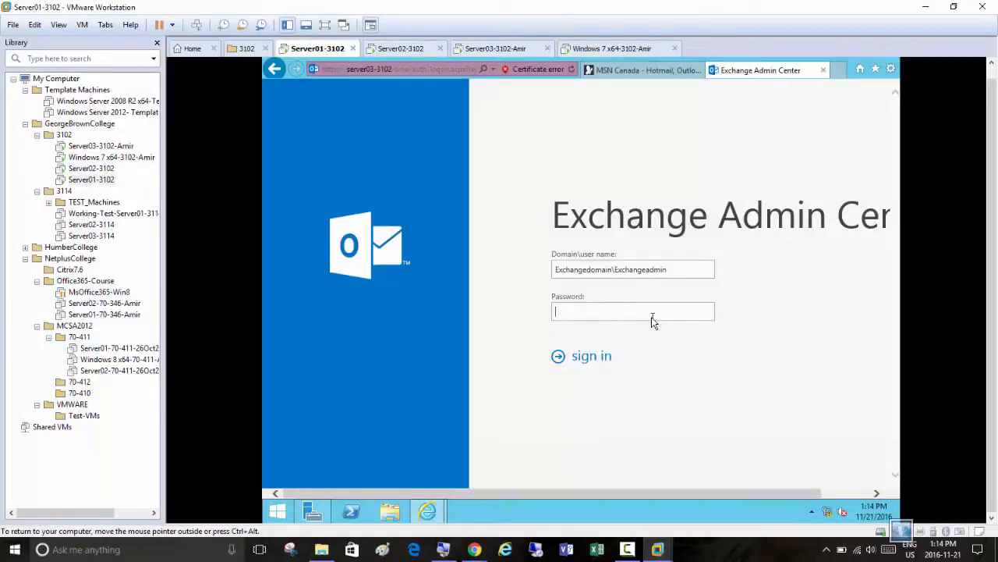
type("P")
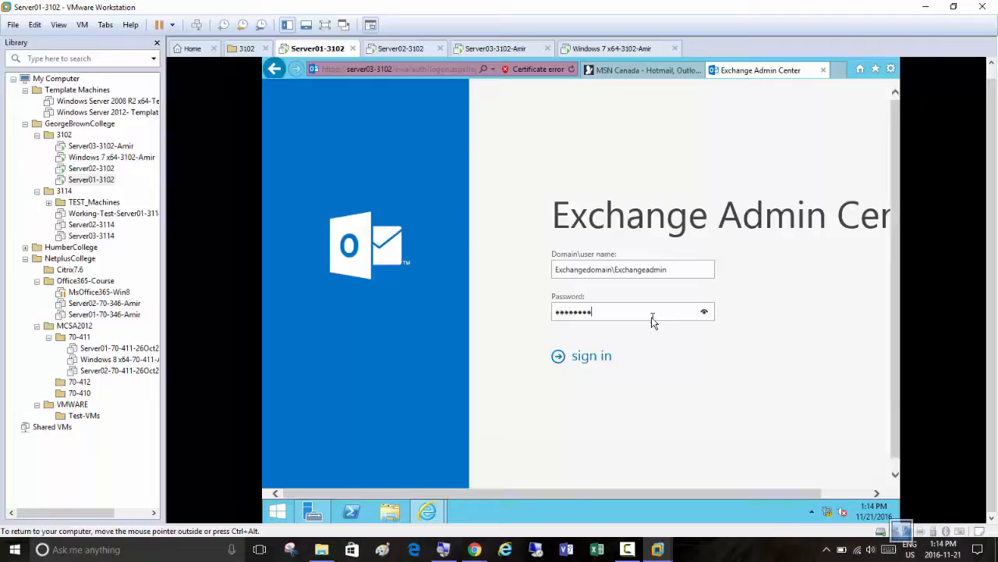
key("Return")
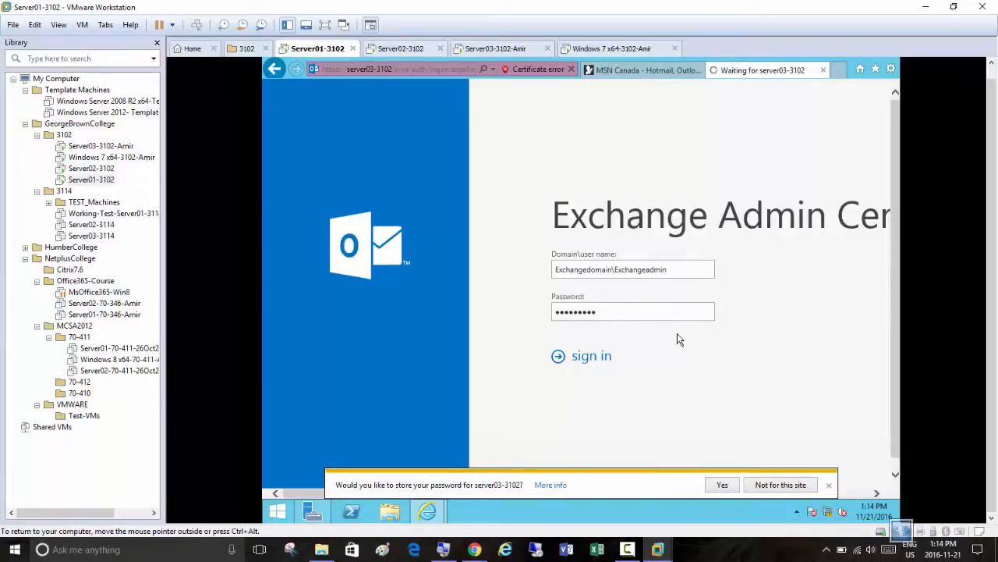
left_click(784, 484)
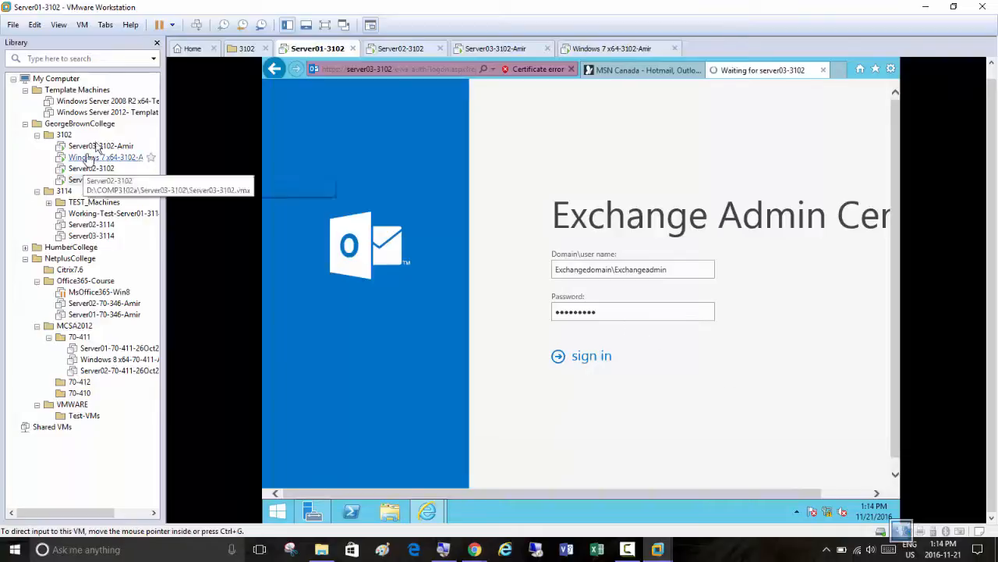
Hide the virtual machine Library and close the MSN Canada page in the Server01-3102 browser
left_click(157, 42)
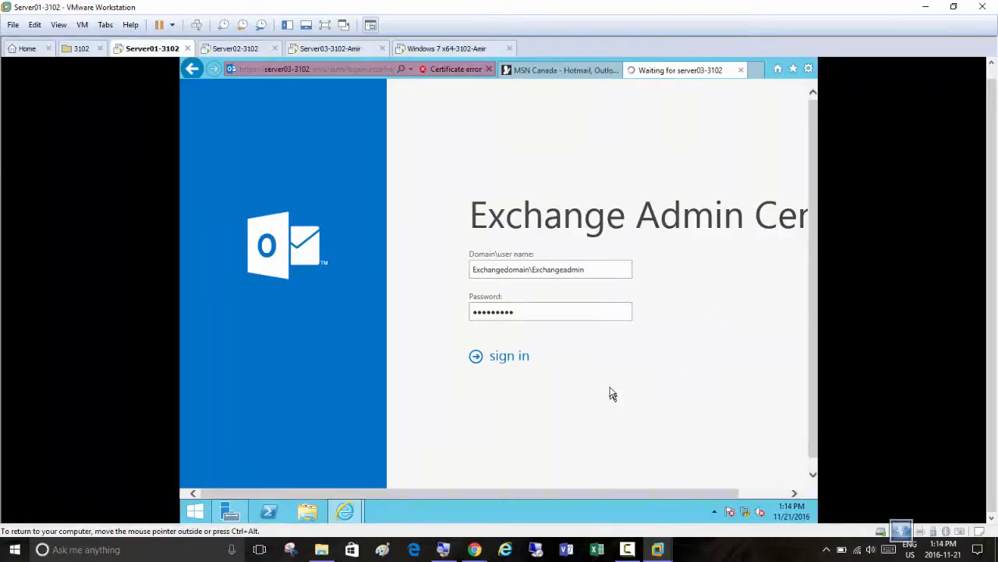
left_click(616, 71)
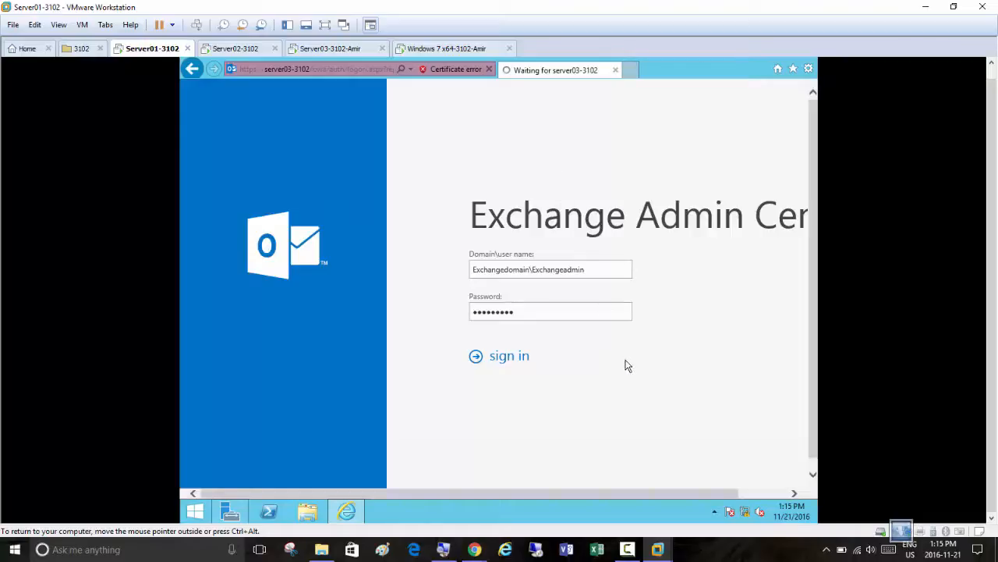
Go to the desktop of Server02-3102, run services.msc and maximize the Services window
left_click(230, 52)
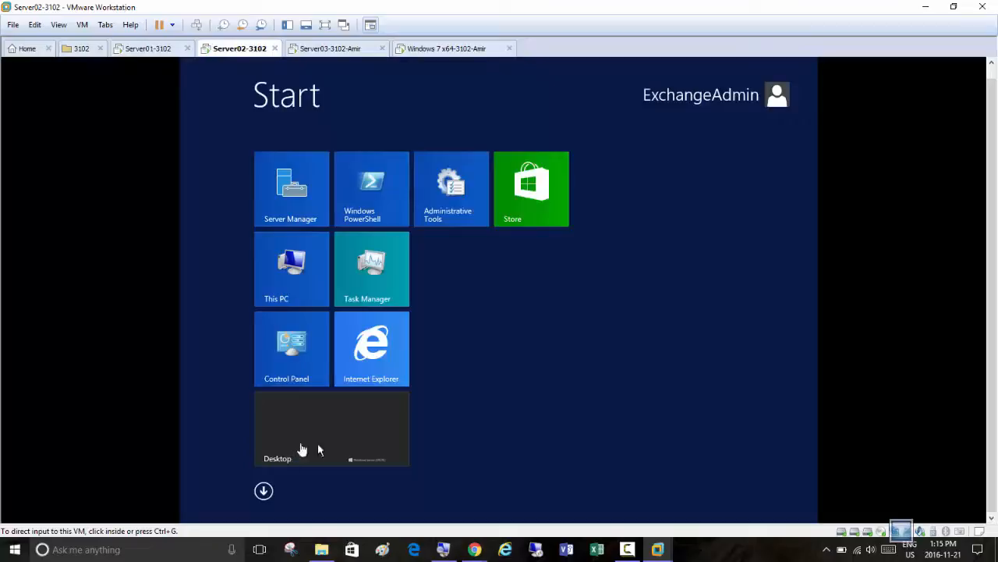
left_click(375, 429)
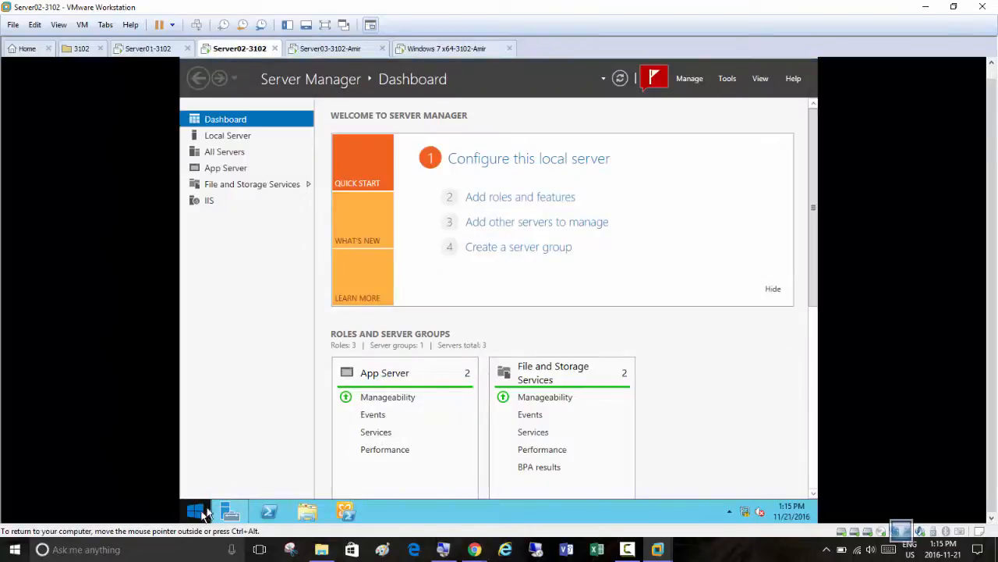
right_click(207, 511)
left_click(239, 475)
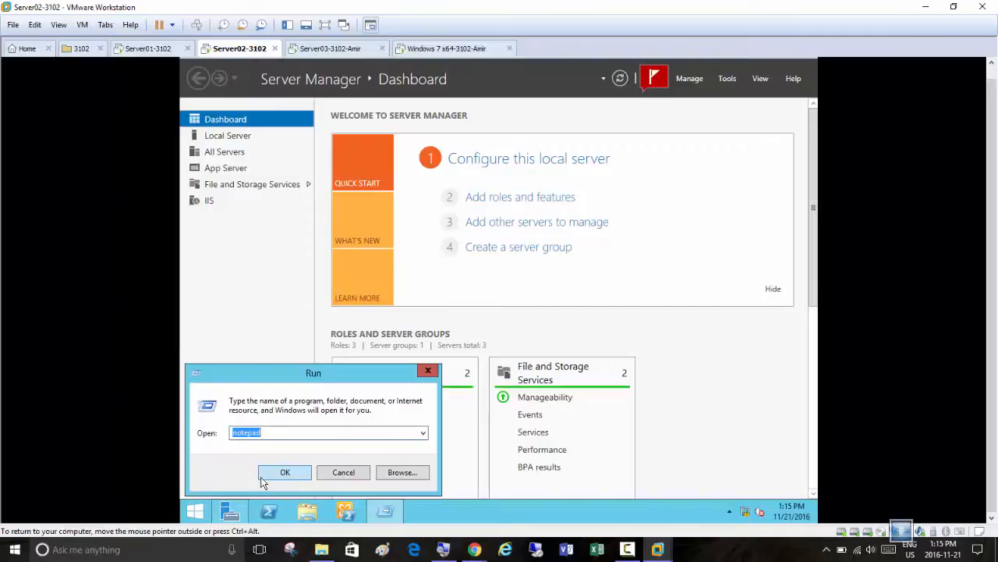
type("ser")
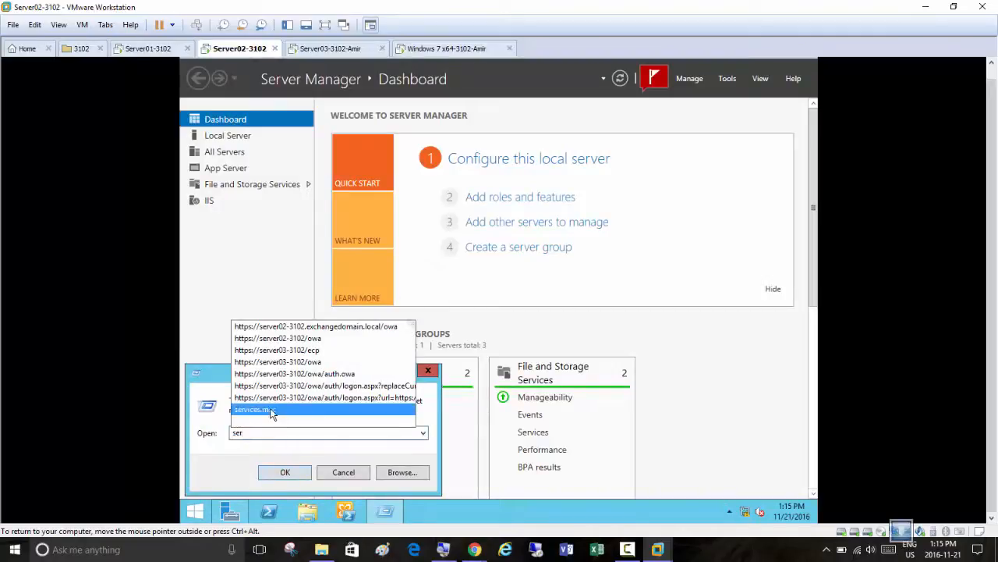
left_click(275, 415)
left_click(283, 473)
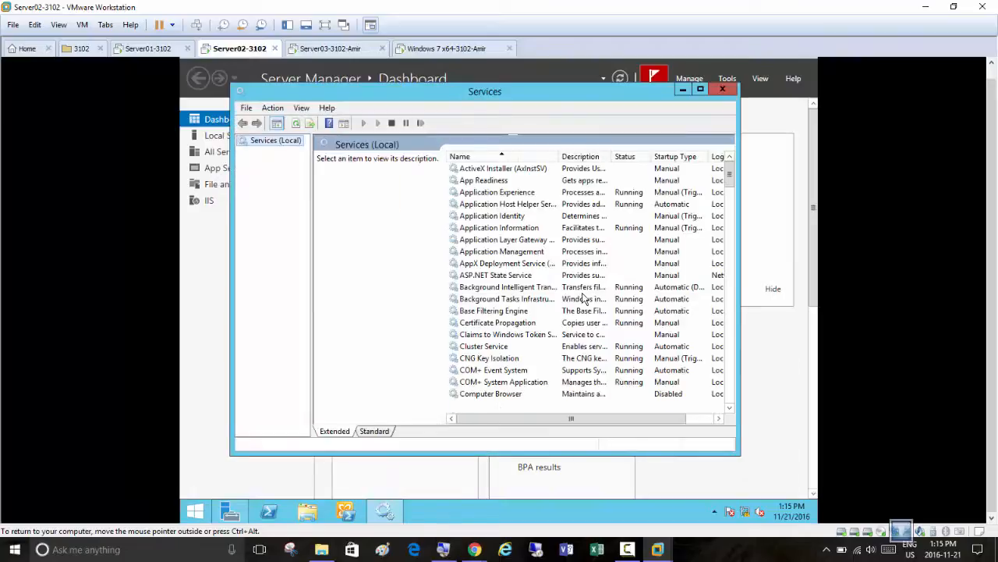
left_click(701, 90)
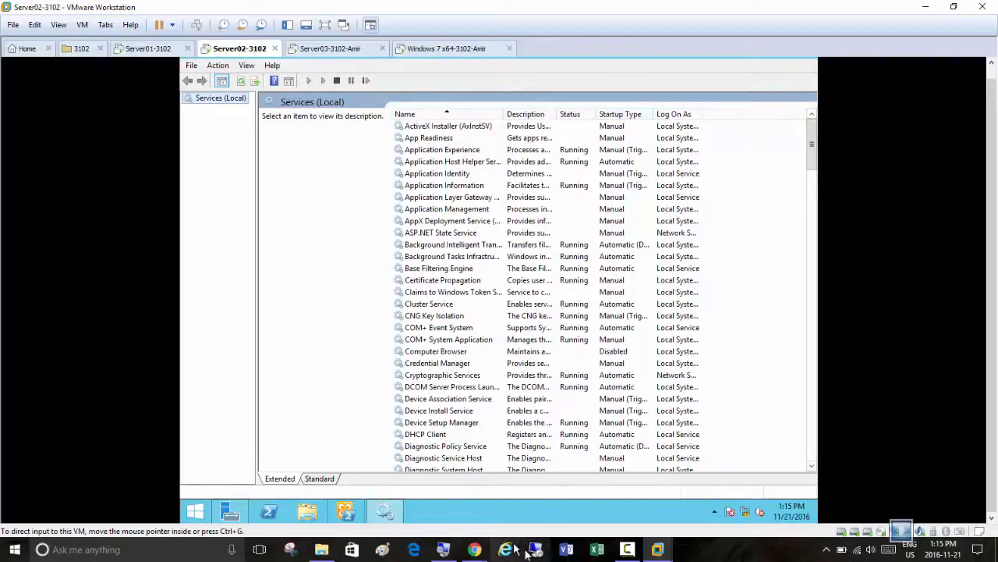
Magnify the host screen to 200% with Magnifier and minimize the Magnifier window
left_click(443, 549)
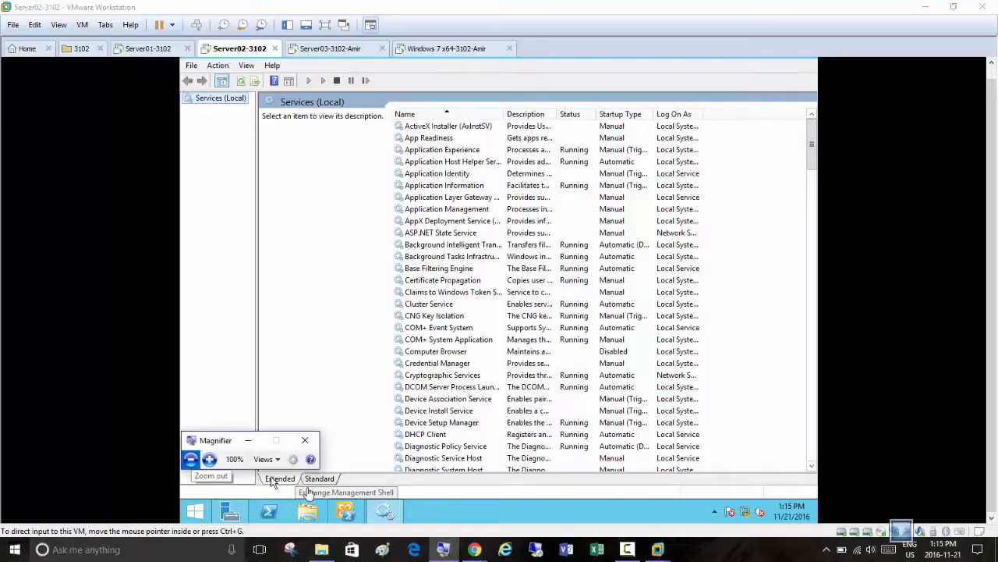
left_click(209, 460)
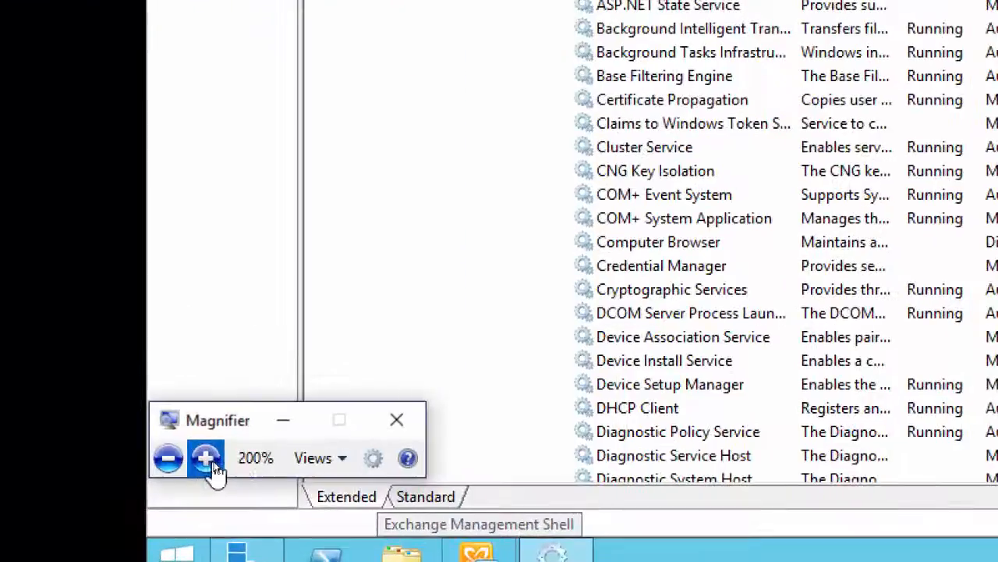
left_click(281, 421)
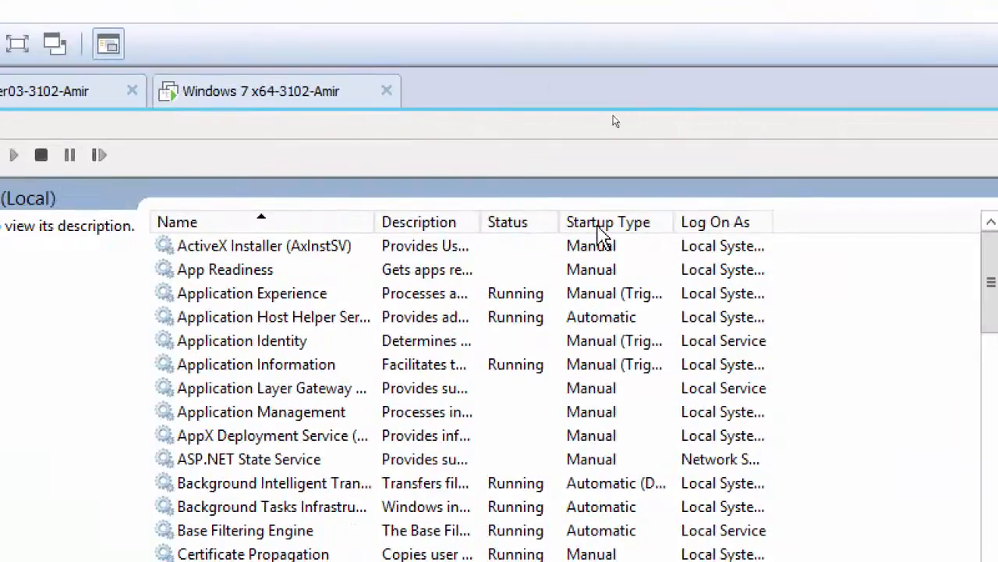
Sort the services on Server02-3102 by startup type and check the status of the automatic Microsoft Exchange services
left_click(367, 232)
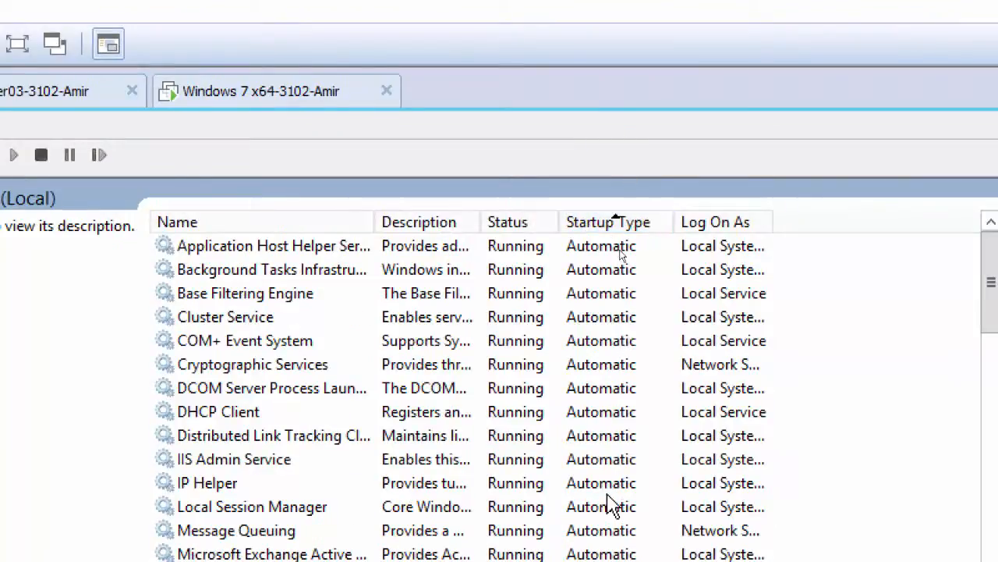
scroll(616, 503, "down", 2)
scroll(612, 537, "down", 8)
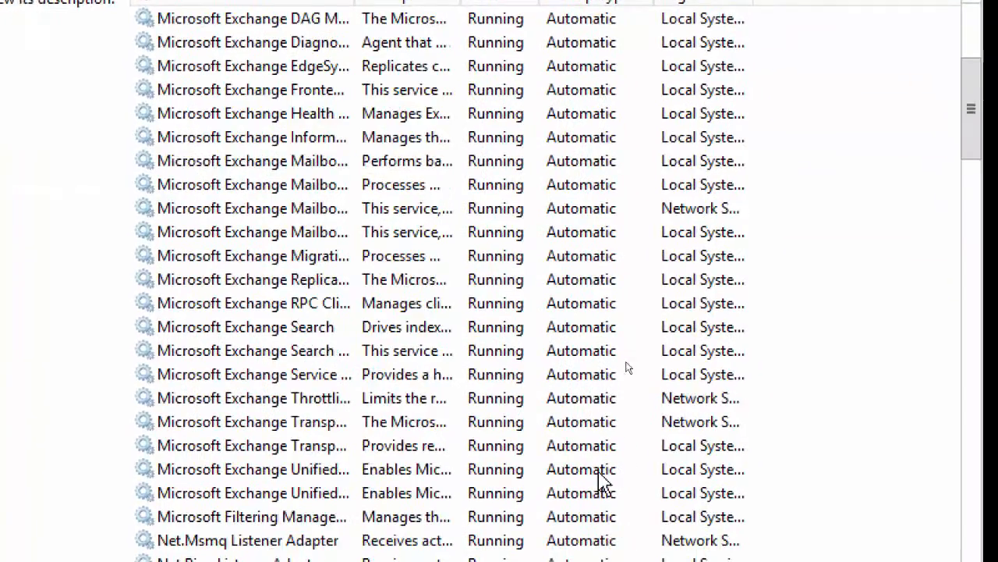
scroll(622, 358, "down", 5)
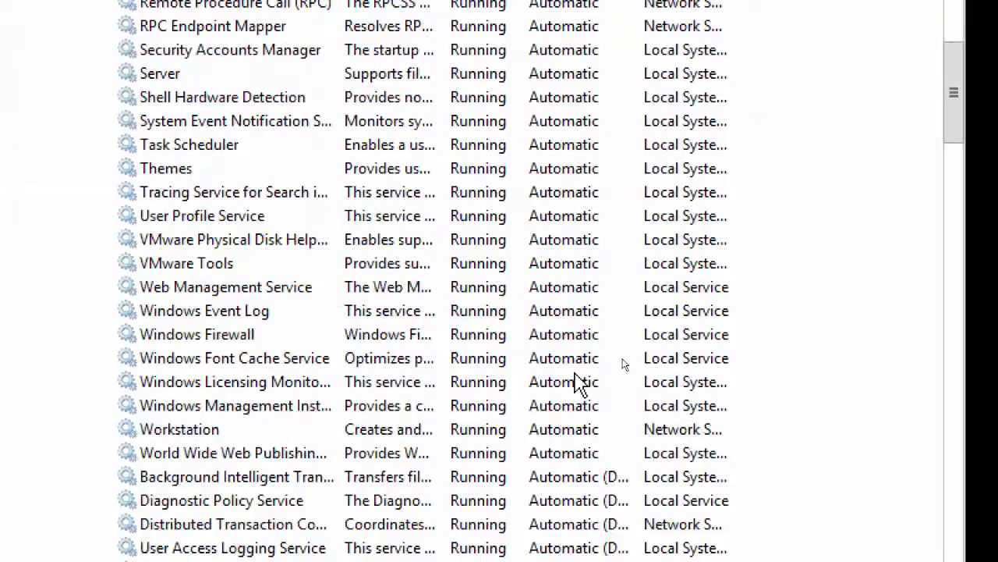
scroll(581, 382, "up", 7)
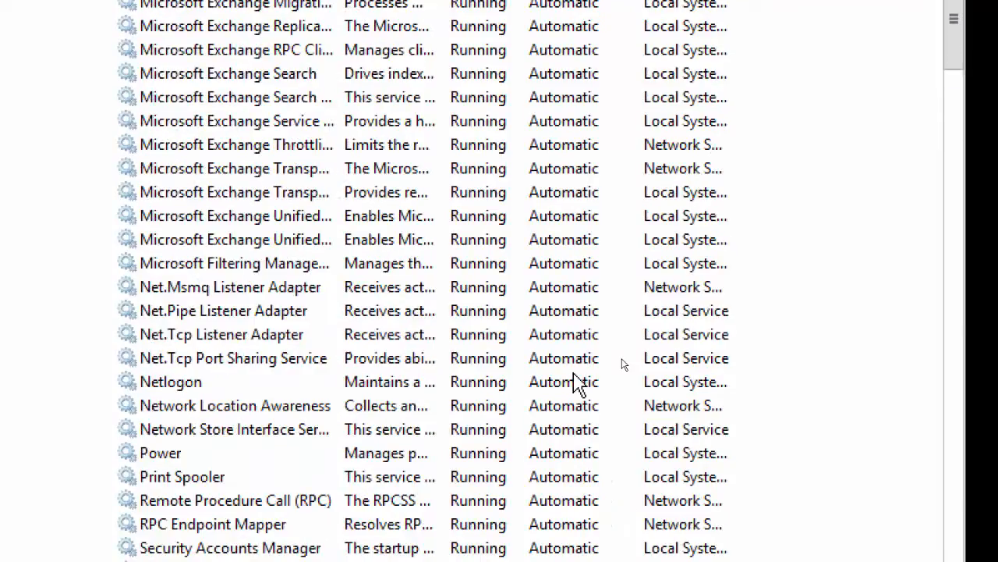
scroll(505, 294, "up", 1)
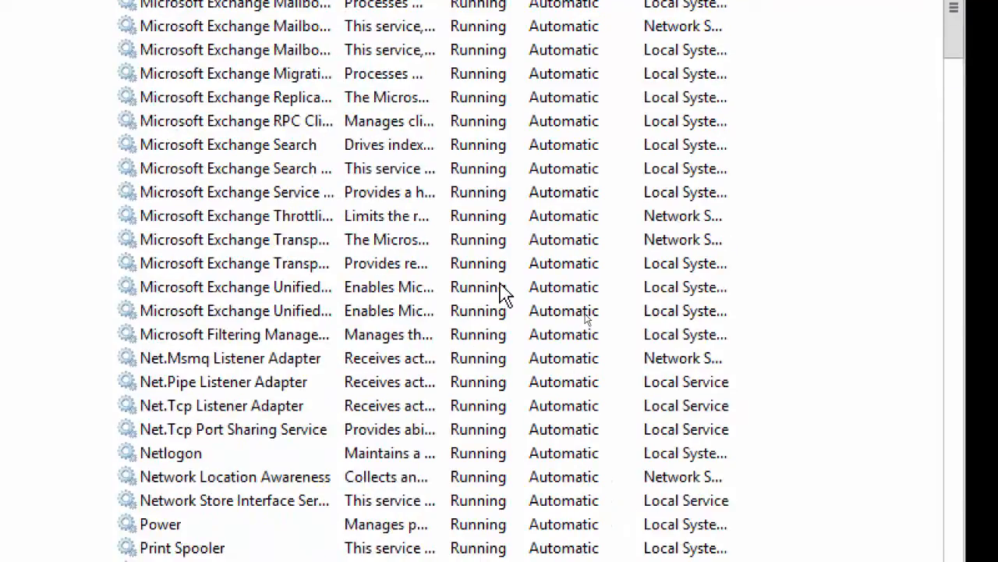
scroll(505, 295, "up", 6)
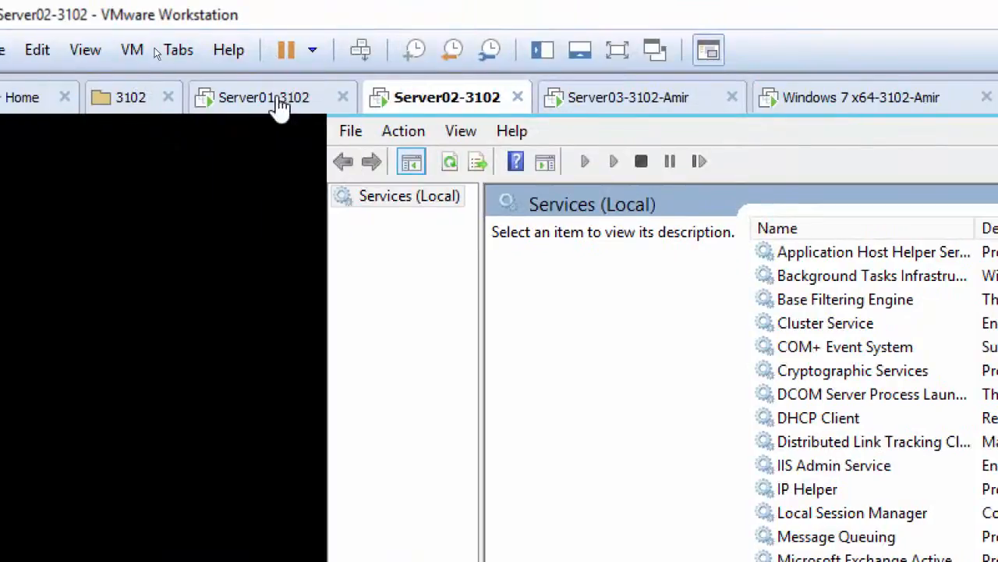
Return to Server01-3102 and look through the Exchange admin center sections from permissions to public folders, ending on the permissions admin roles
left_click(6, 102)
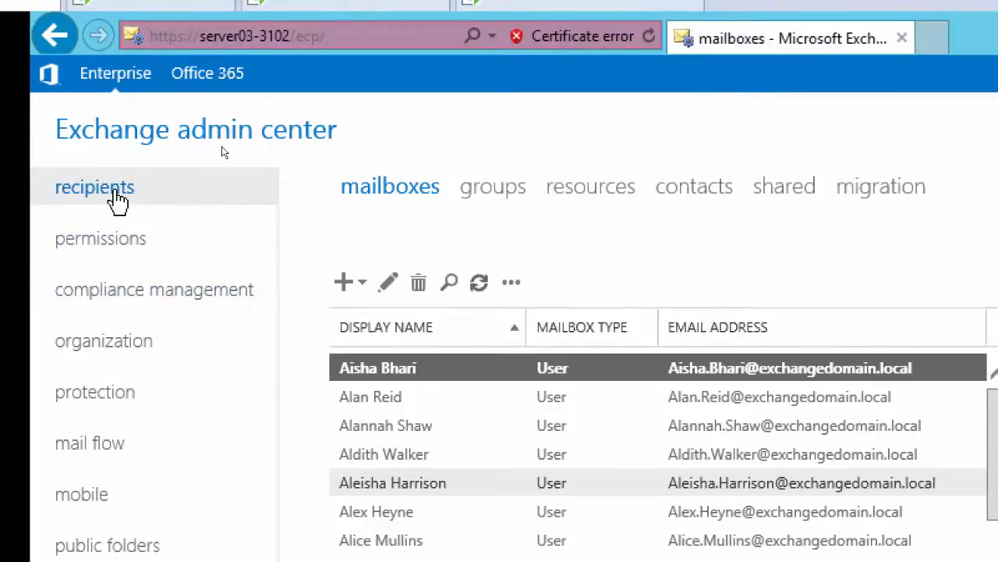
left_click(82, 262)
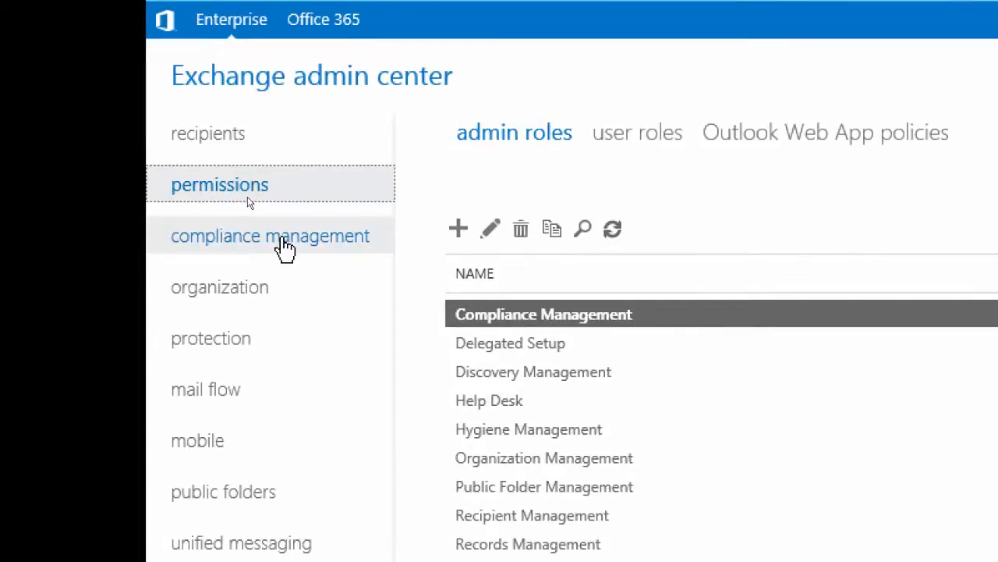
left_click(285, 247)
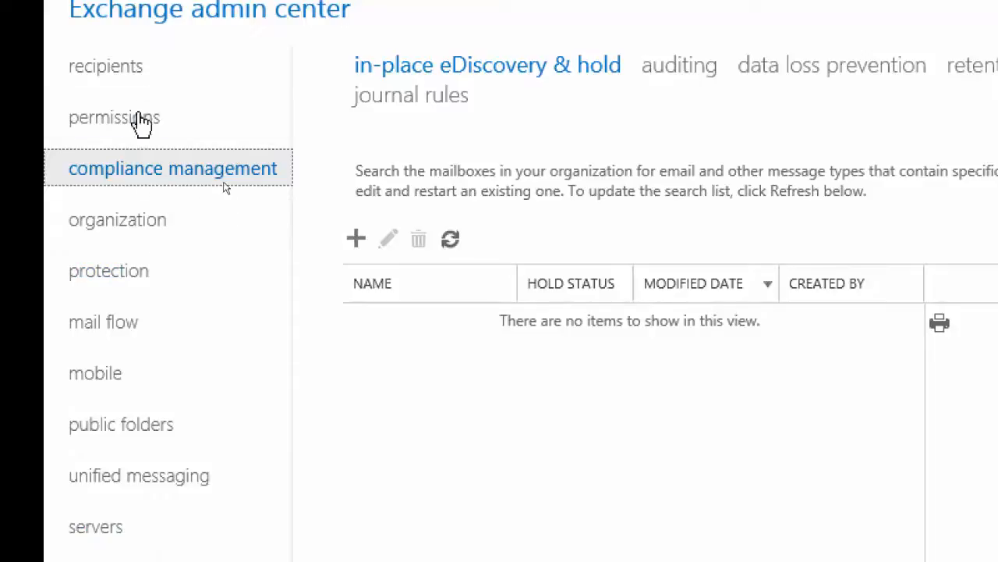
left_click(147, 222)
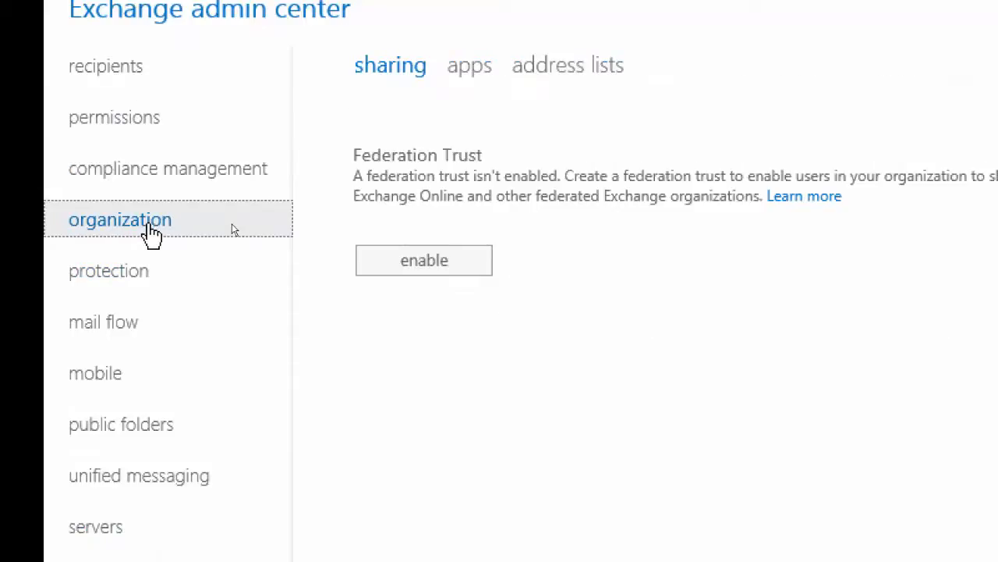
left_click(135, 275)
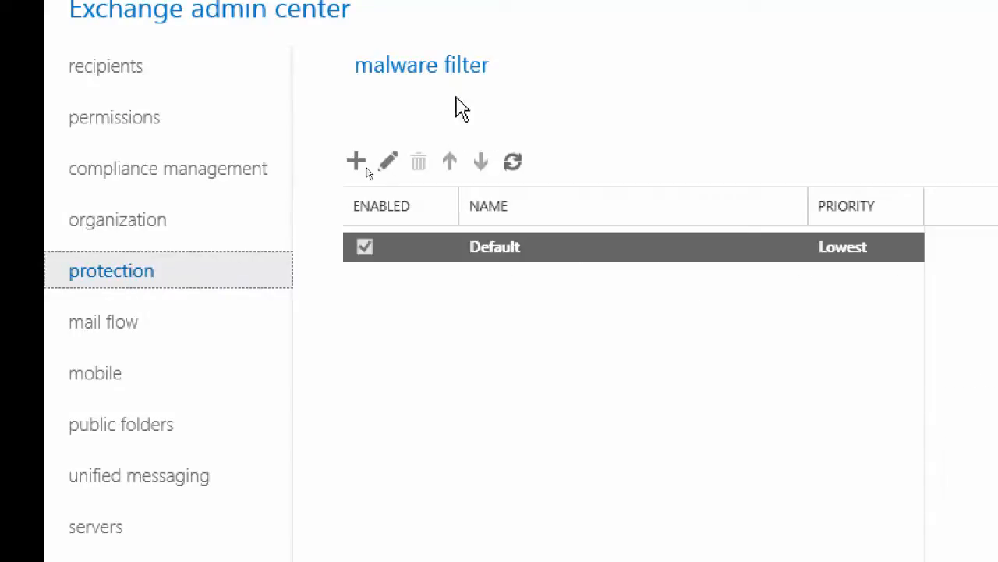
left_click(116, 325)
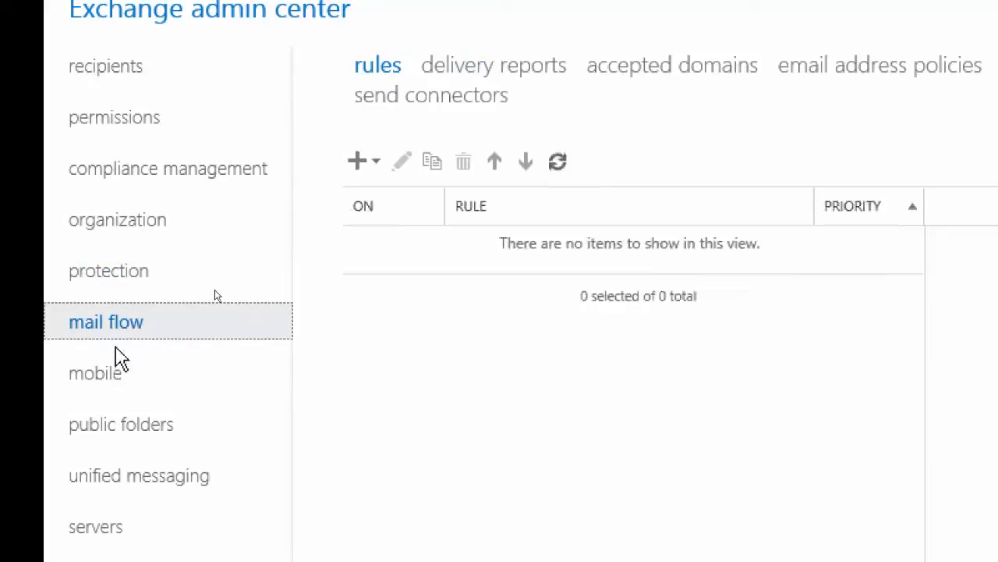
left_click(116, 382)
left_click(138, 429)
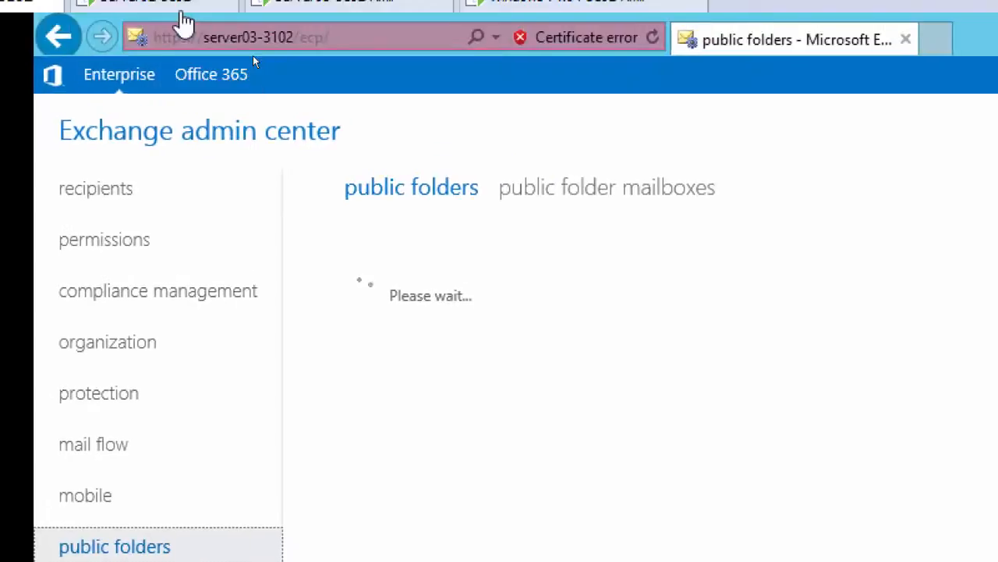
left_click(114, 244)
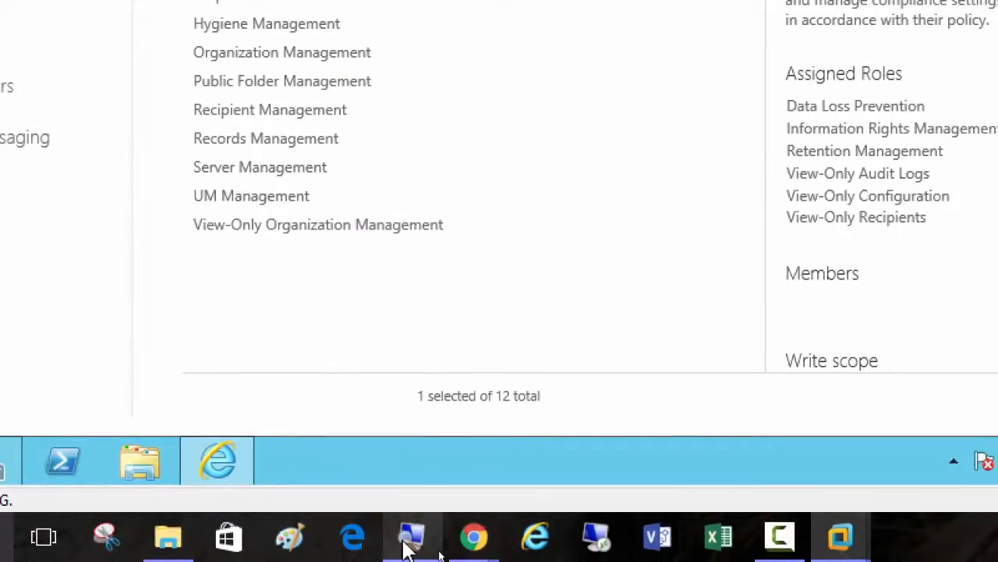
Reset the host screen magnification to 100% and open Microsoft Exchange Server 2013-InPlace-eDiscovery-and-Hold.pptx from the Day11 class folder in PowerPoint
left_click(411, 538)
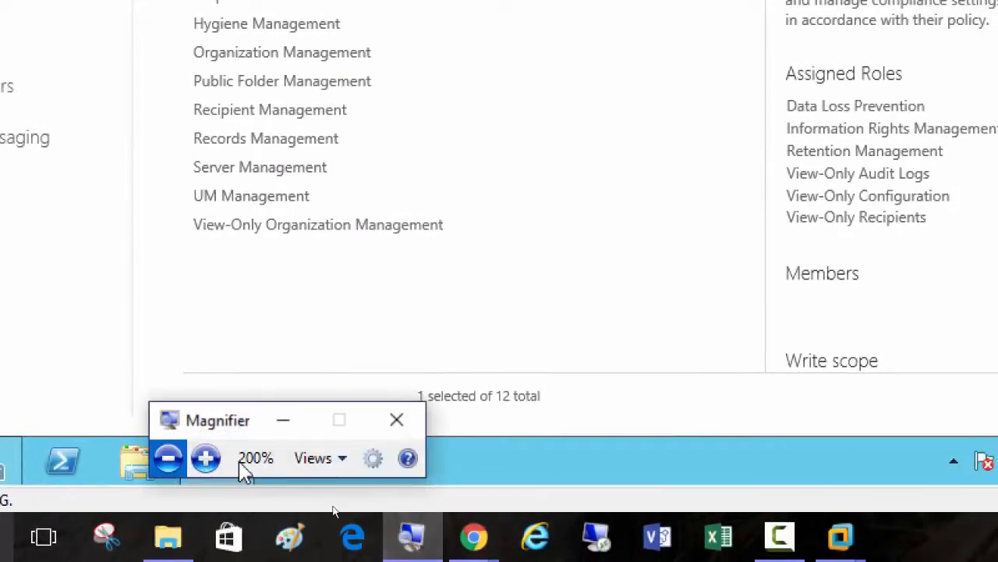
left_click(165, 461)
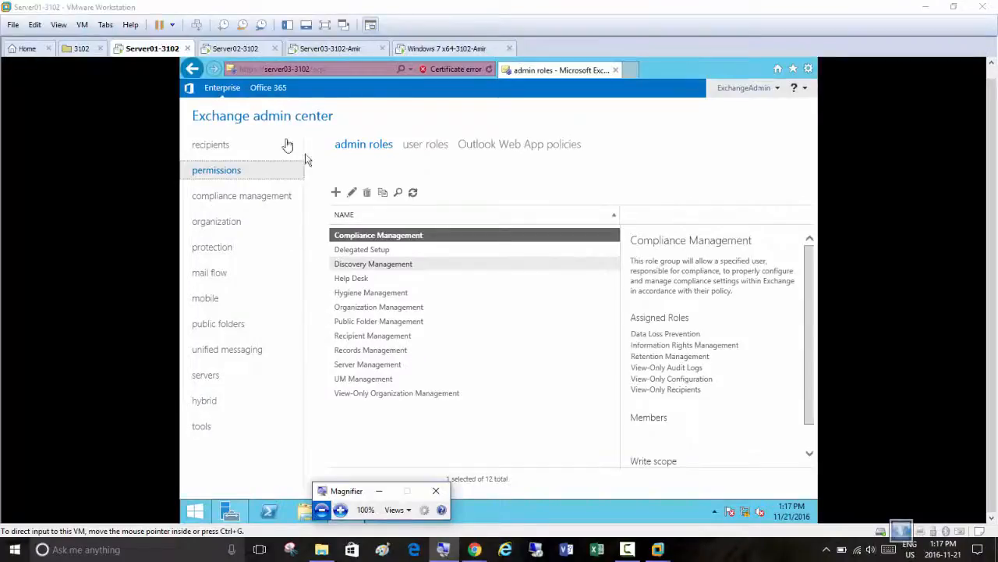
left_click(333, 549)
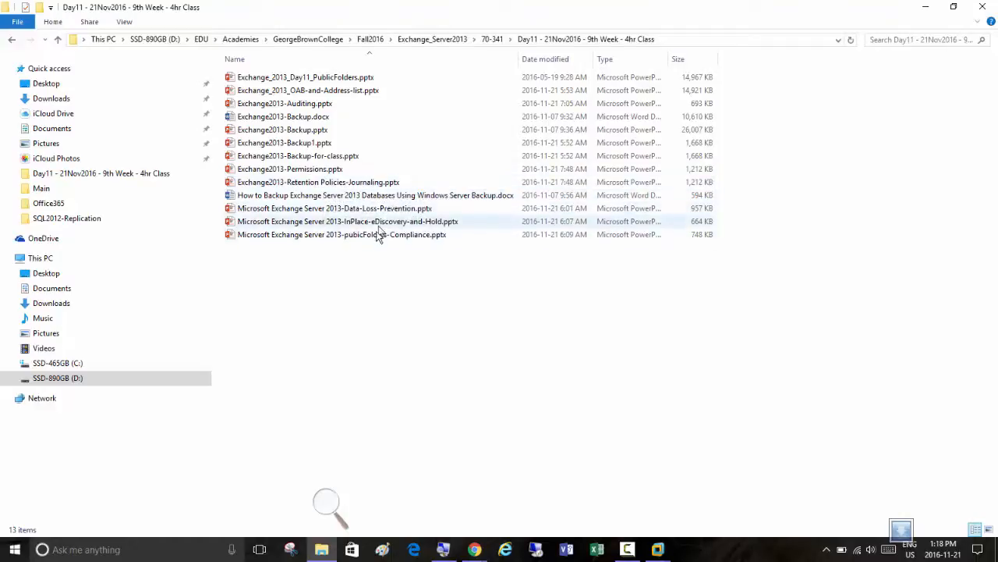
double_click(375, 223)
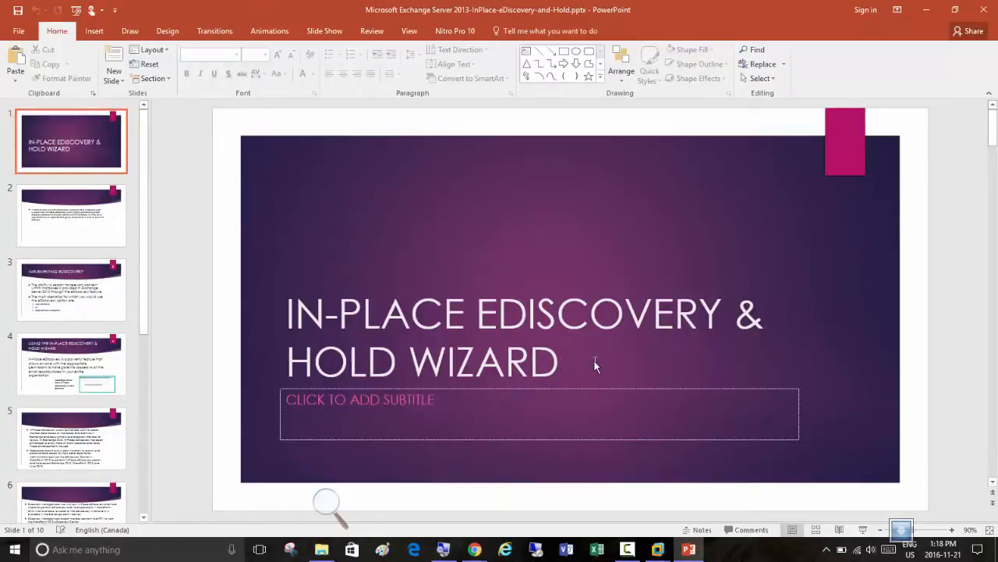
Replace the capital E of EDISCOVERY in the first slide's title with a lowercase e
left_click(502, 320)
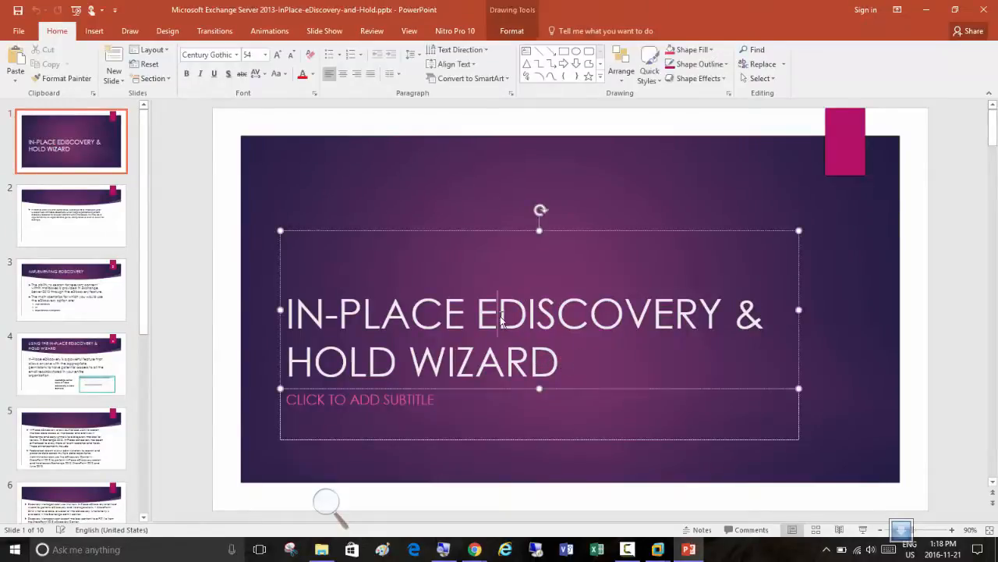
left_click_drag(489, 324, 486, 328)
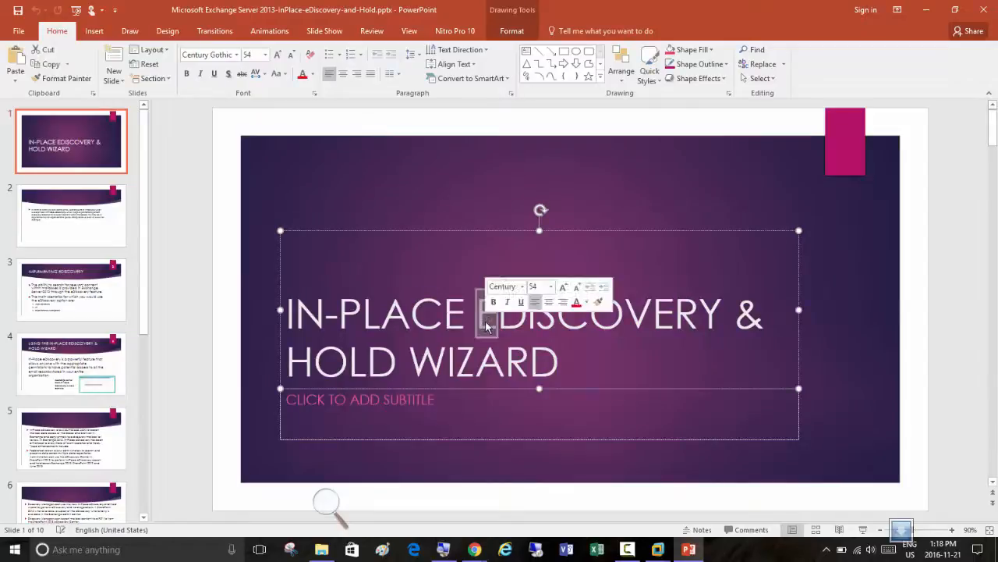
type("e")
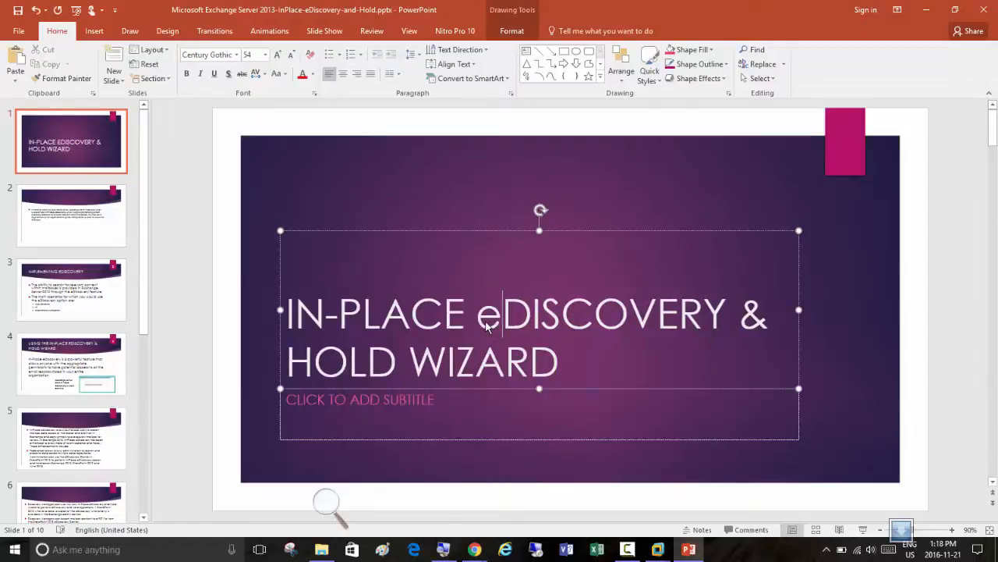
Start the slide show from the title slide and advance to the second slide, about In-Place eDiscovery
left_click(864, 532)
left_click(309, 248)
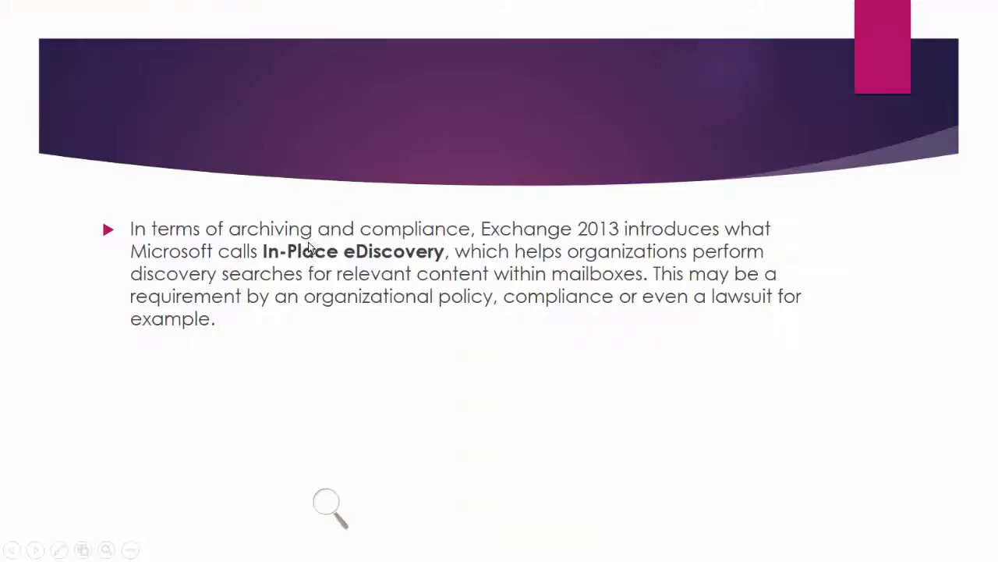
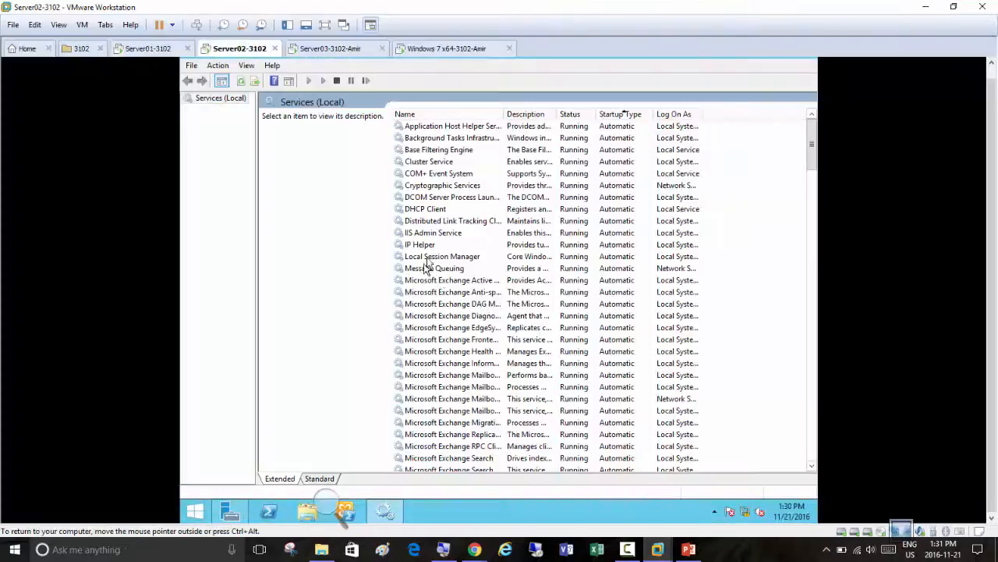
Switch to the Server01-3102 machine, raise the host screen magnification to 200% and minimize the Magnifier window
left_click(145, 49)
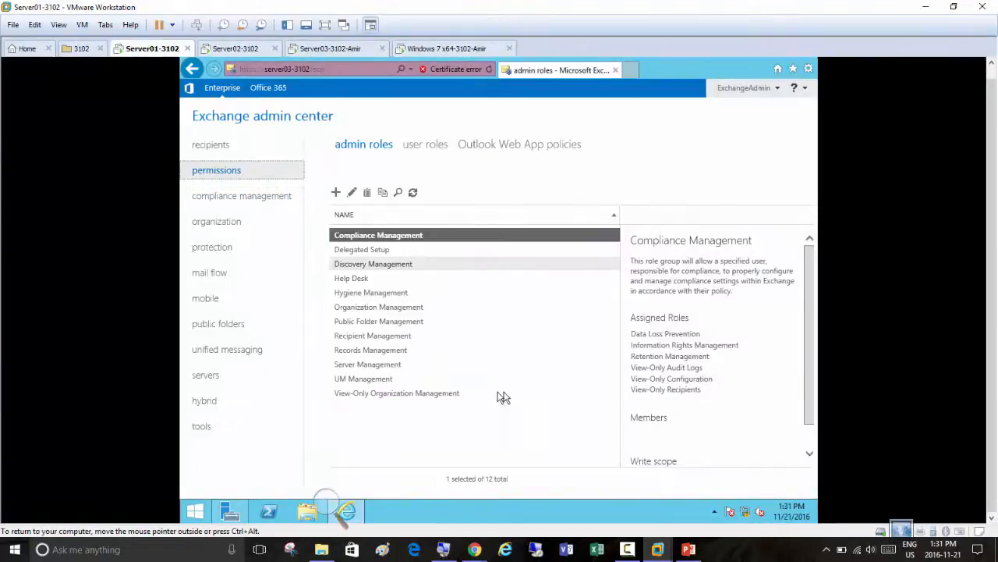
left_click(328, 504)
left_click(341, 510)
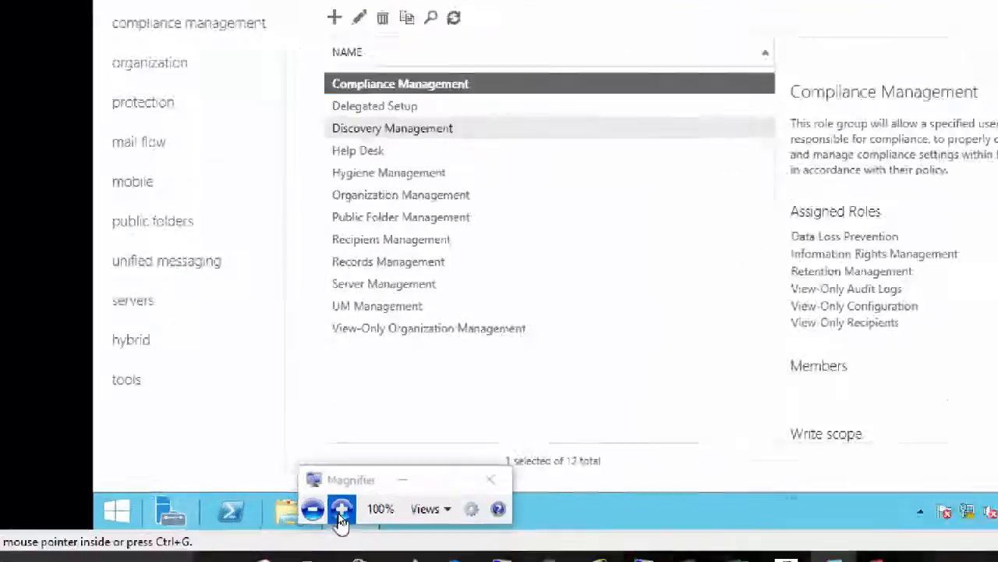
left_click(341, 510)
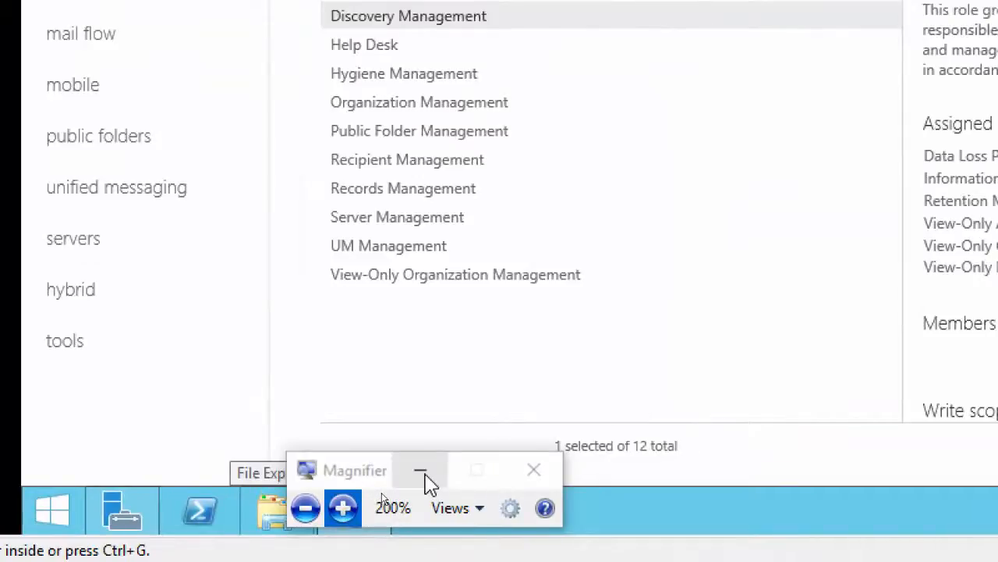
left_click(426, 473)
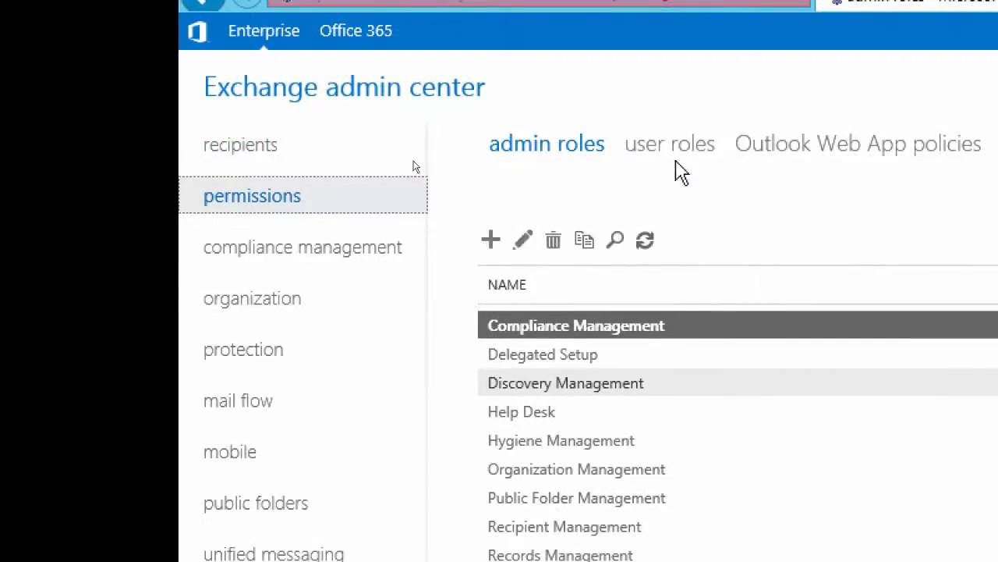
Start a new in-place eDiscovery & hold under compliance management and look over its name and description form
left_click(287, 250)
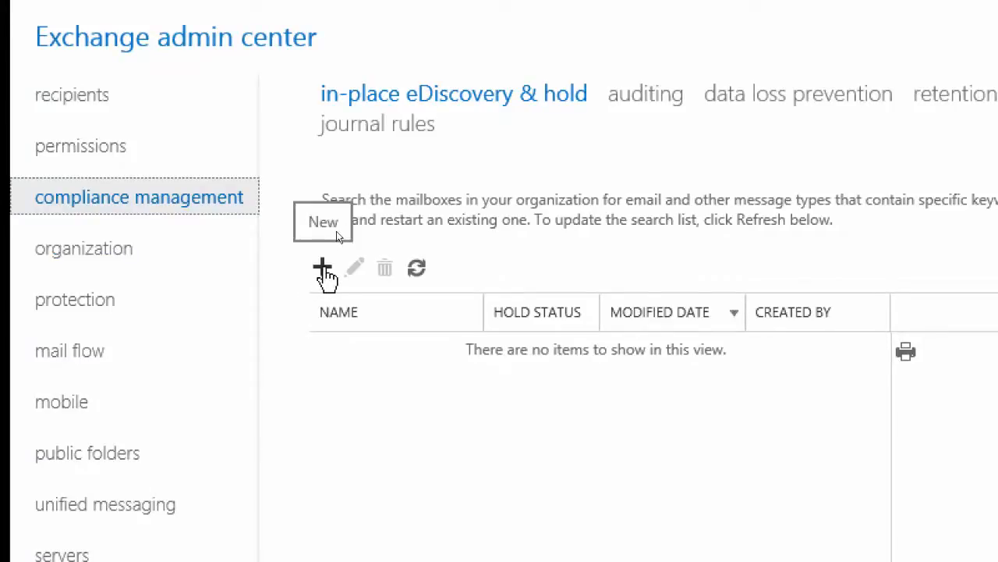
left_click(322, 266)
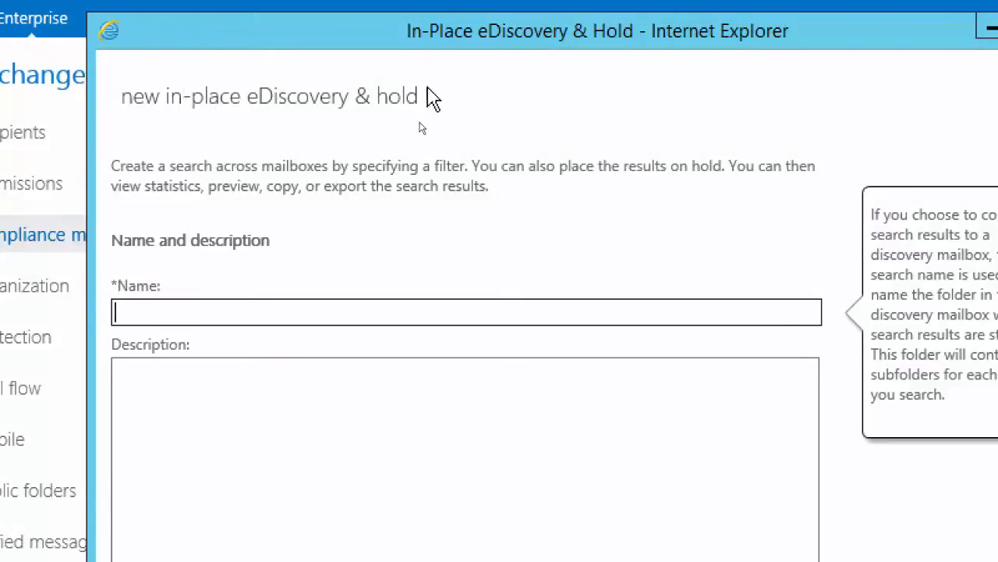
left_click_drag(426, 96, 362, 104)
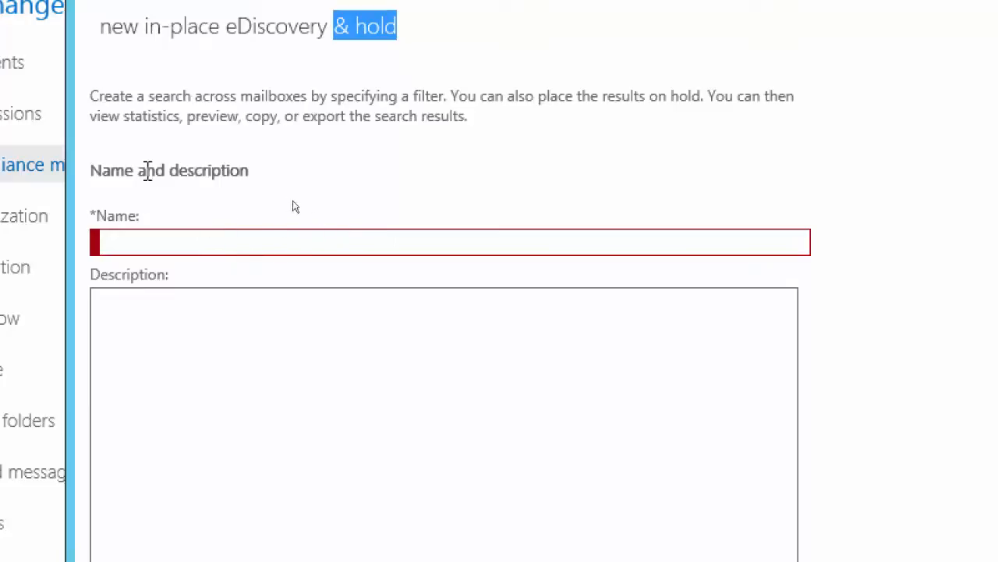
left_click(453, 426)
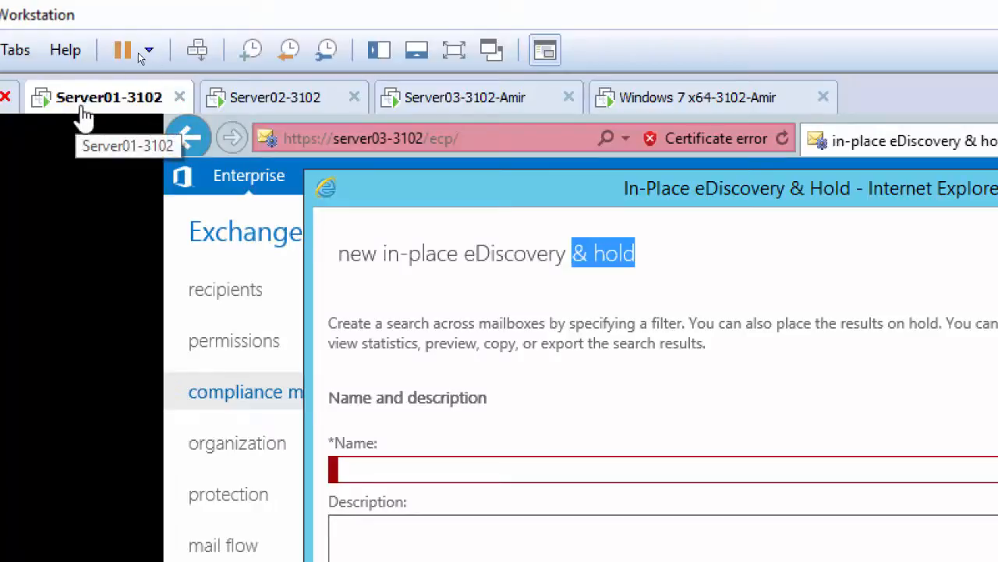
left_click(290, 110)
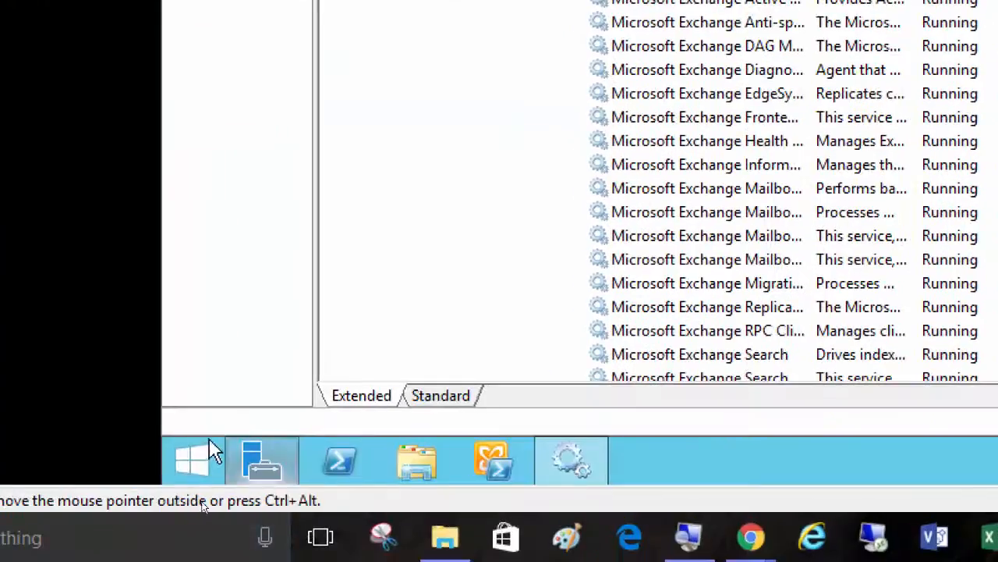
left_click(199, 470)
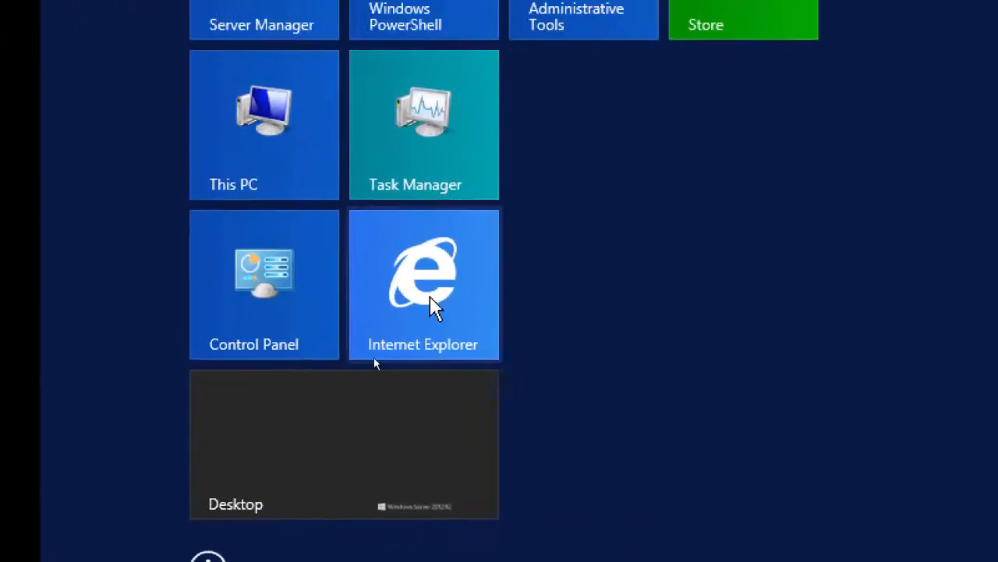
left_click(552, 156)
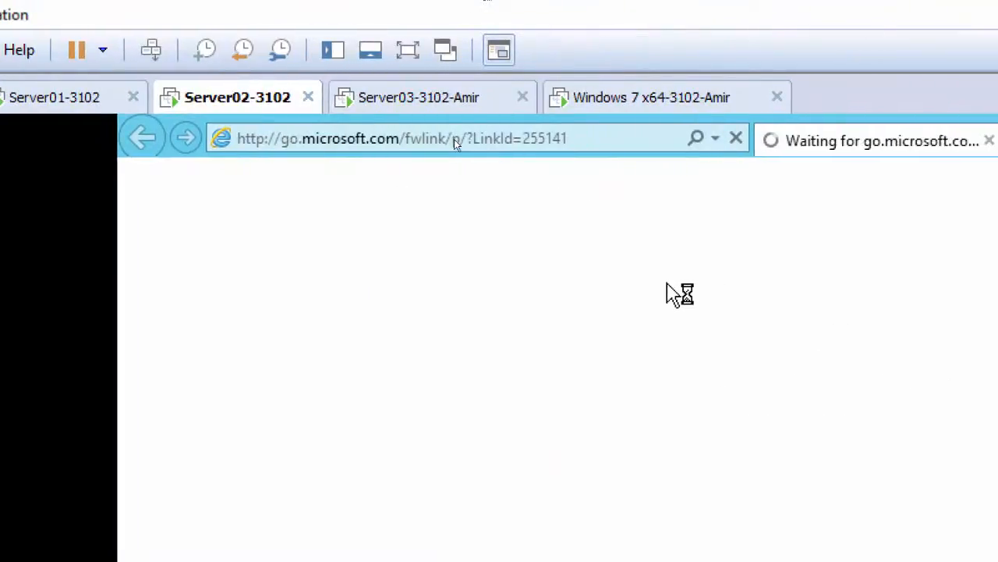
left_click(738, 140)
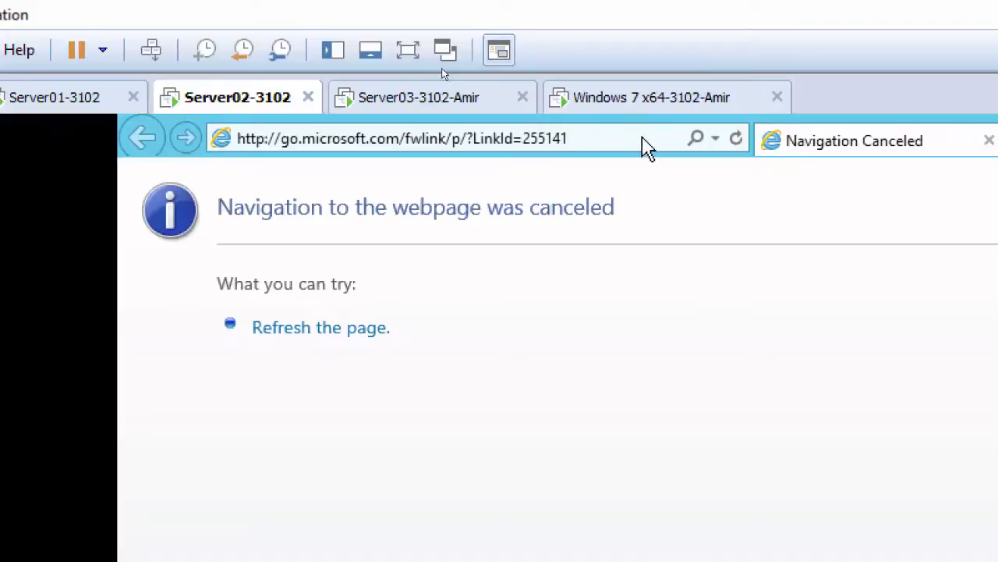
left_click(715, 141)
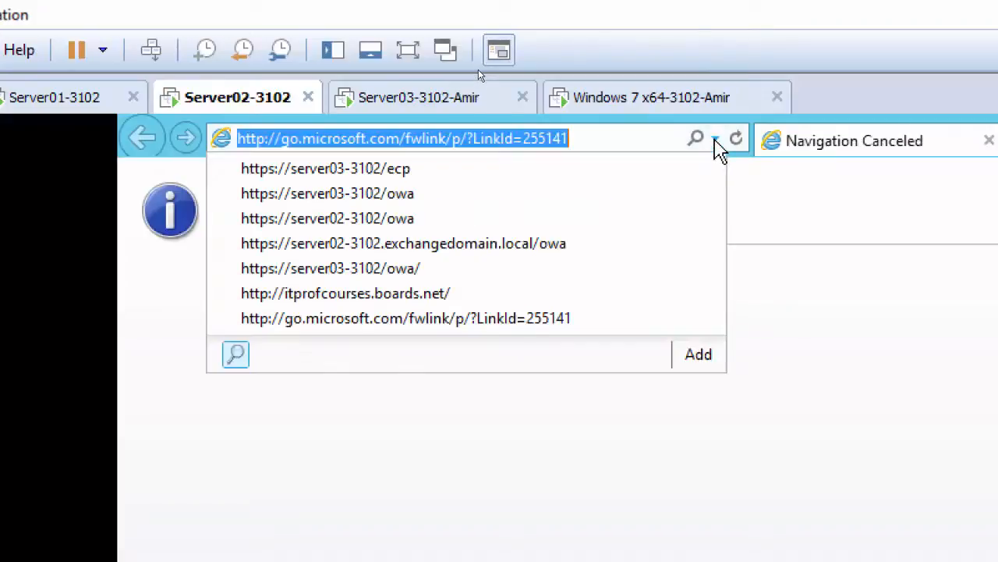
left_click(406, 195)
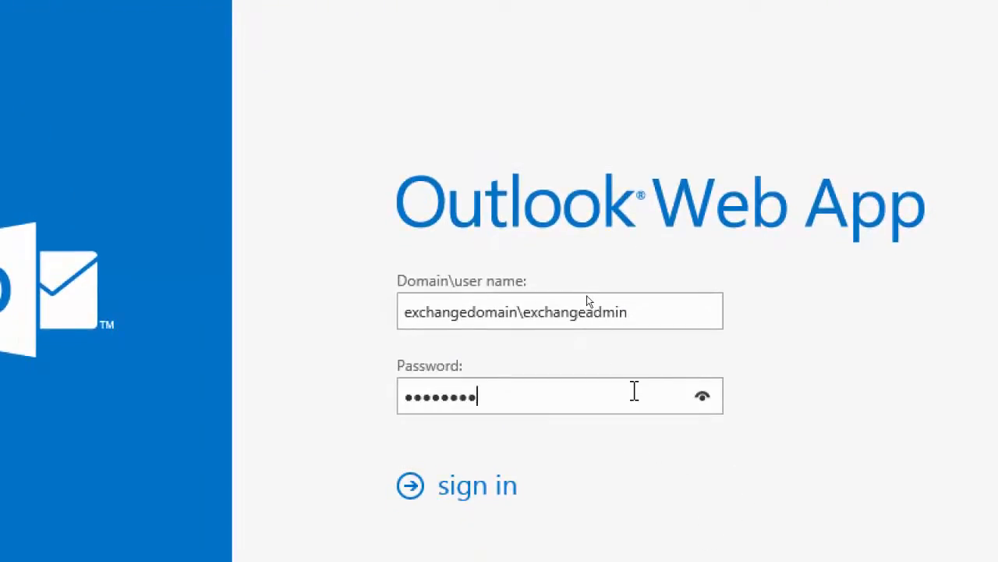
key("Return")
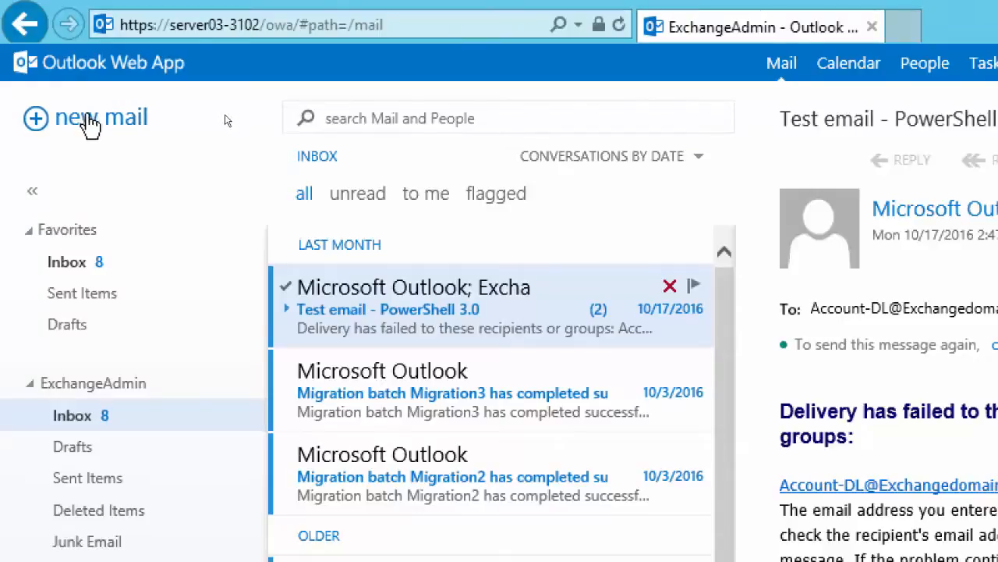
Create a new mail addressed to ExchangeAdmin and the second recipient found through the contacts and directory search
left_click(82, 121)
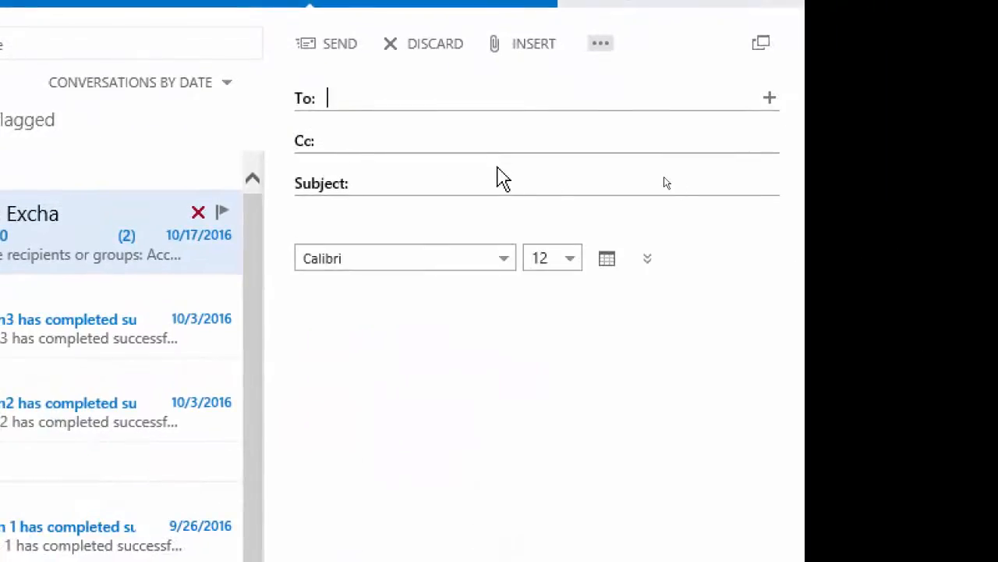
type("exchange")
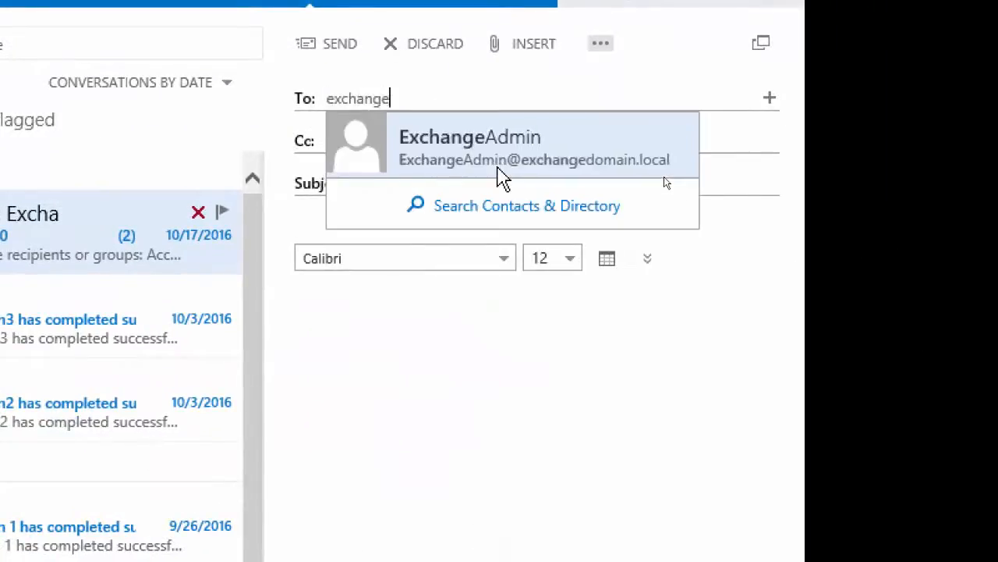
left_click(500, 170)
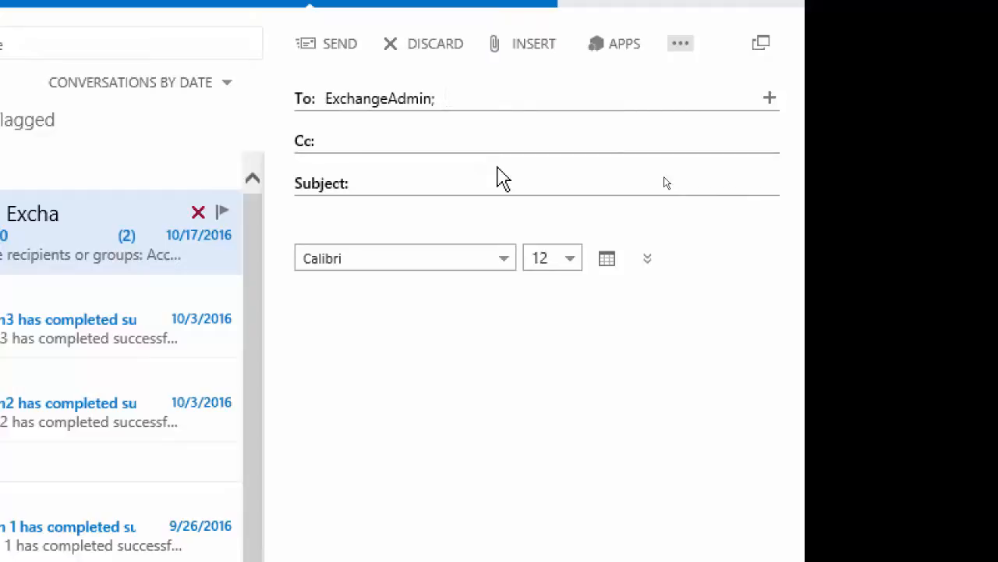
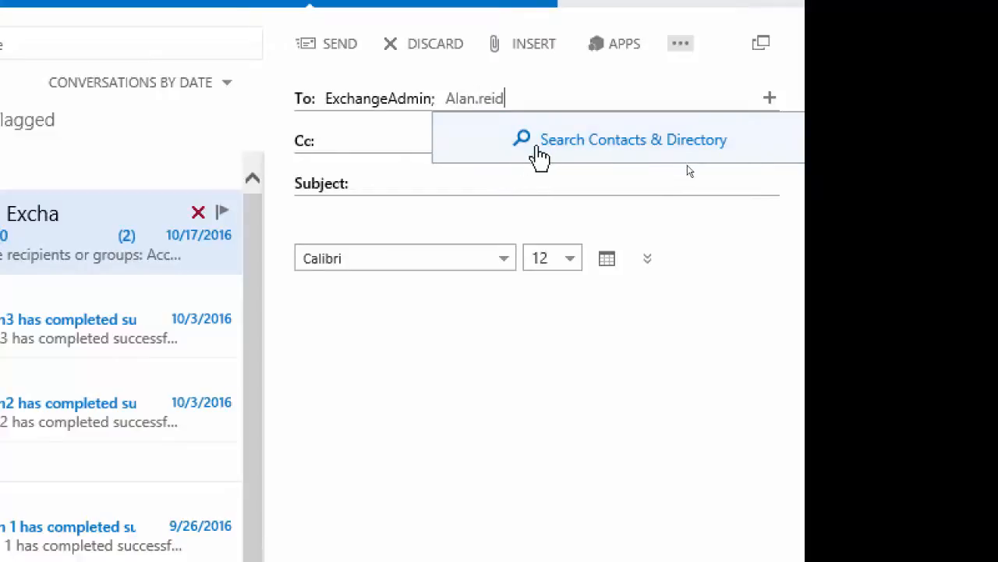
left_click(546, 152)
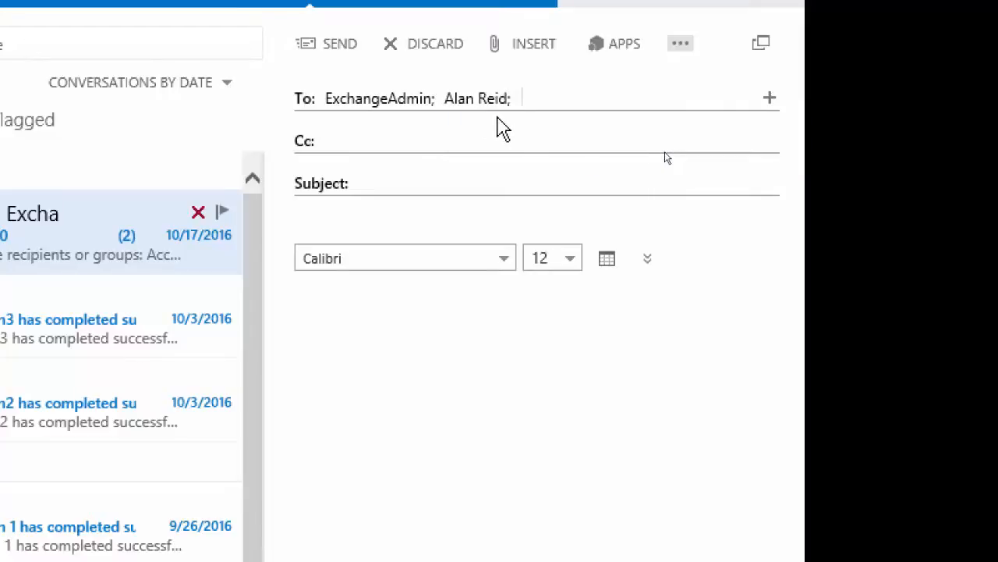
mouse_move(478, 100)
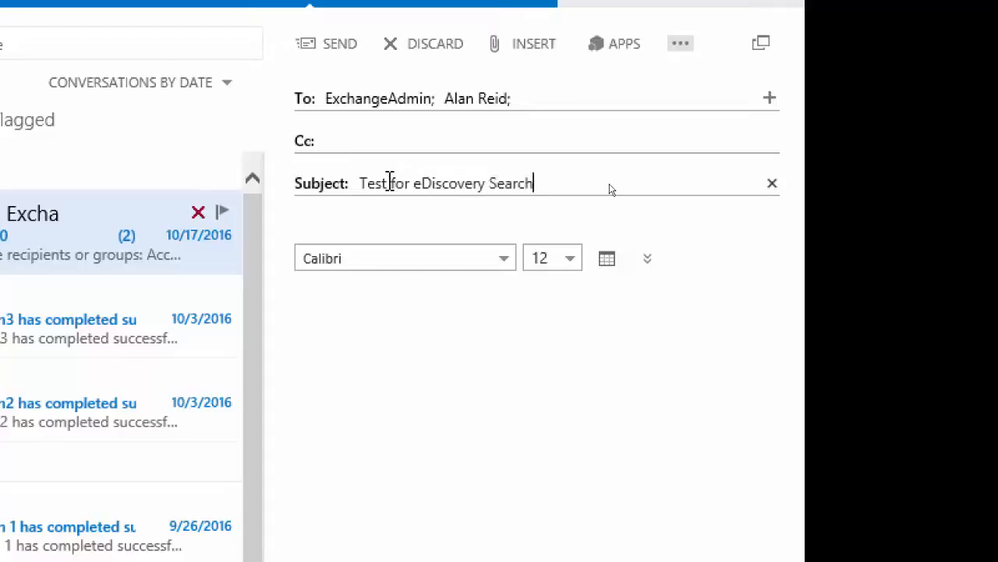
Give the mail the subject "Test for eDiscovery Search" and paste the same text into the message body
key("ctrl+shift+Left")
key("ctrl+shift+Left")
key("ctrl+shift+Left")
key("ctrl+shift+Left")
key("ctrl+c")
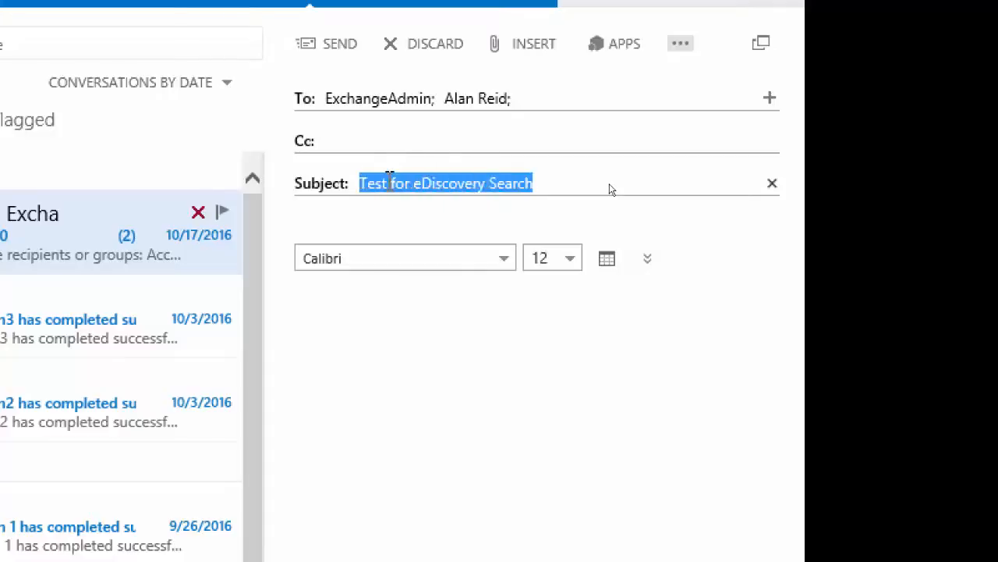
left_click(355, 341)
key("ctrl+v")
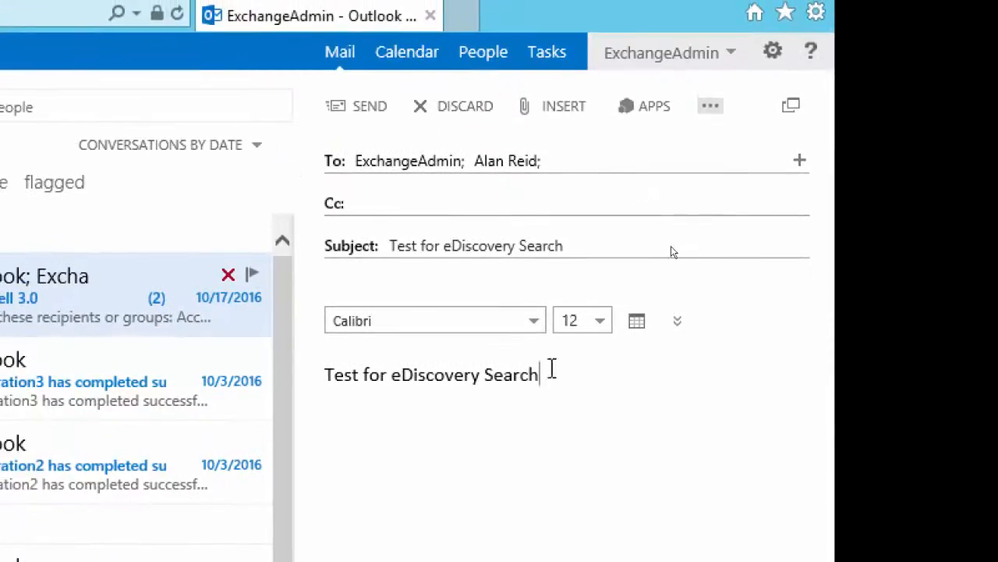
Copy the "Test for eDiscovery Search" text from the message body to the clipboard
left_click_drag(541, 379, 326, 380)
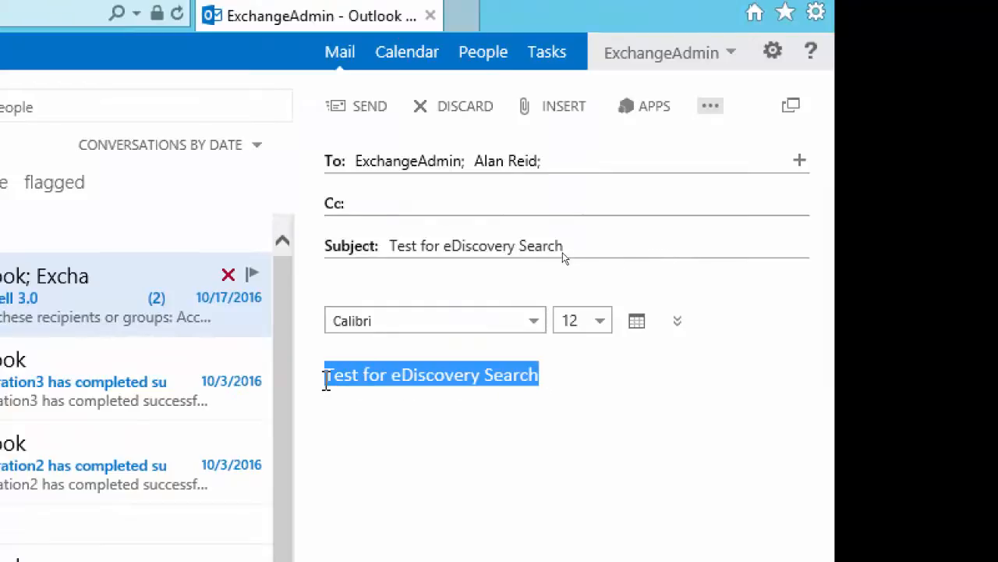
right_click(367, 375)
left_click(443, 460)
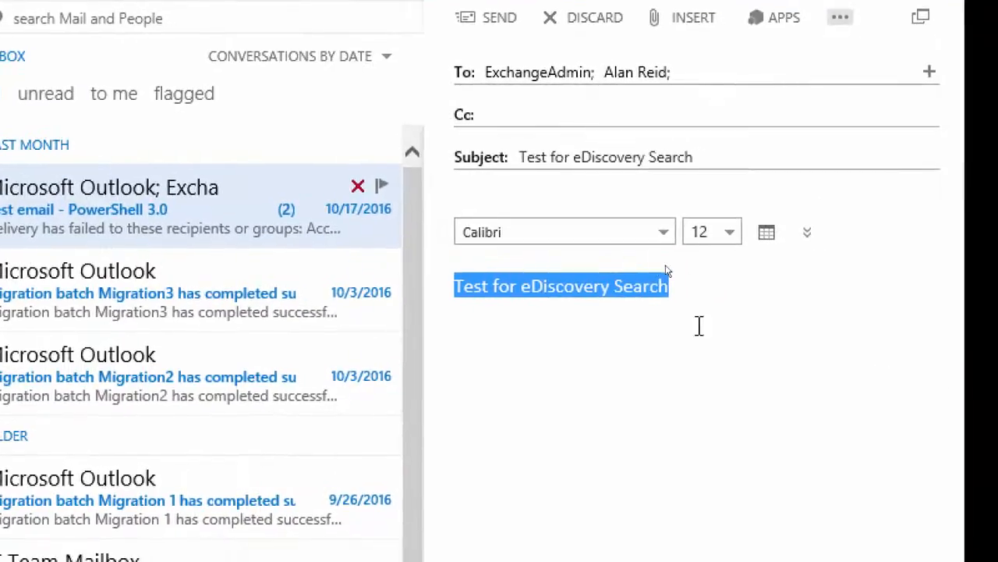
right_click(539, 293)
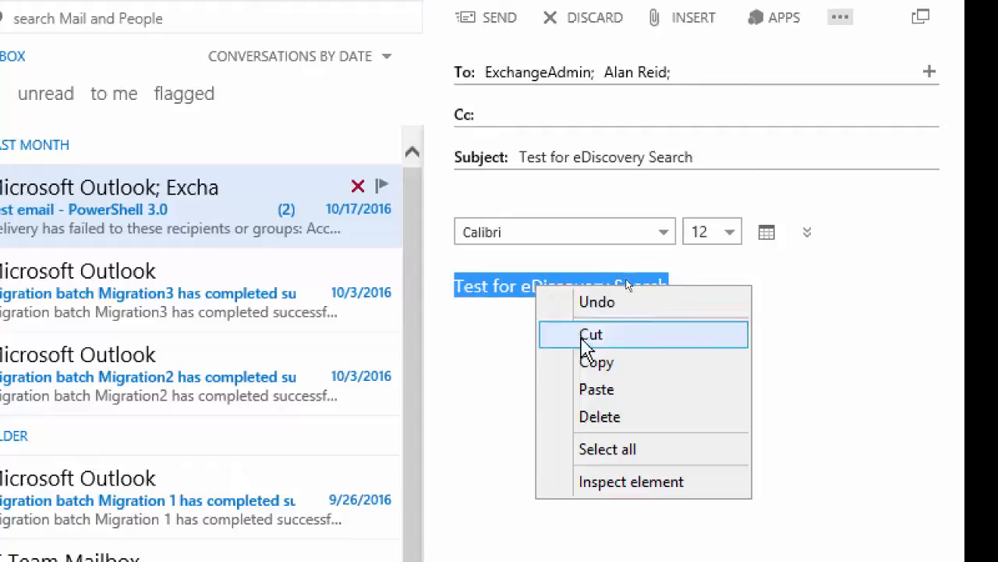
left_click(583, 357)
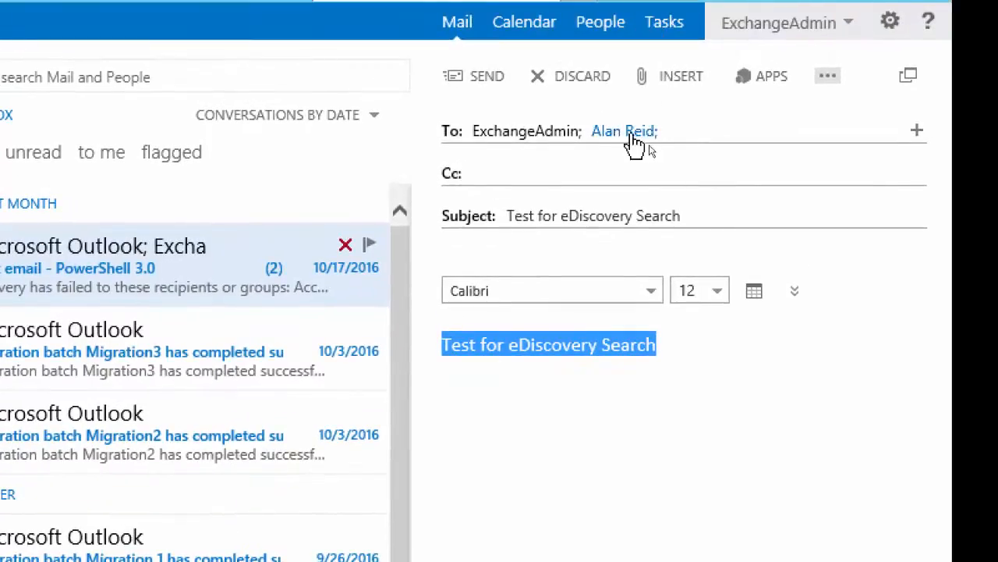
Check the second recipient's contact card, send the test message and open the Drafts folder
mouse_move(630, 144)
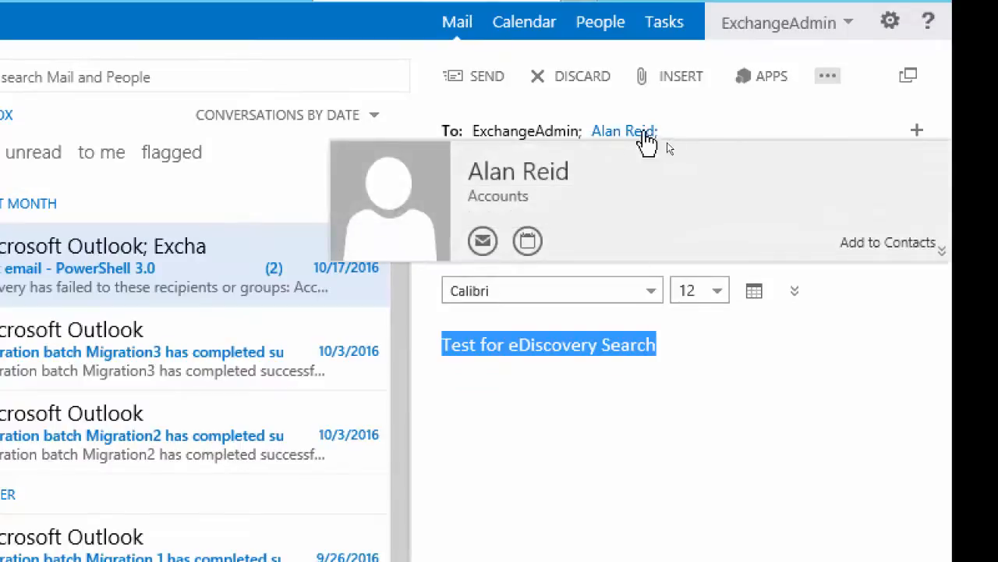
mouse_move(549, 140)
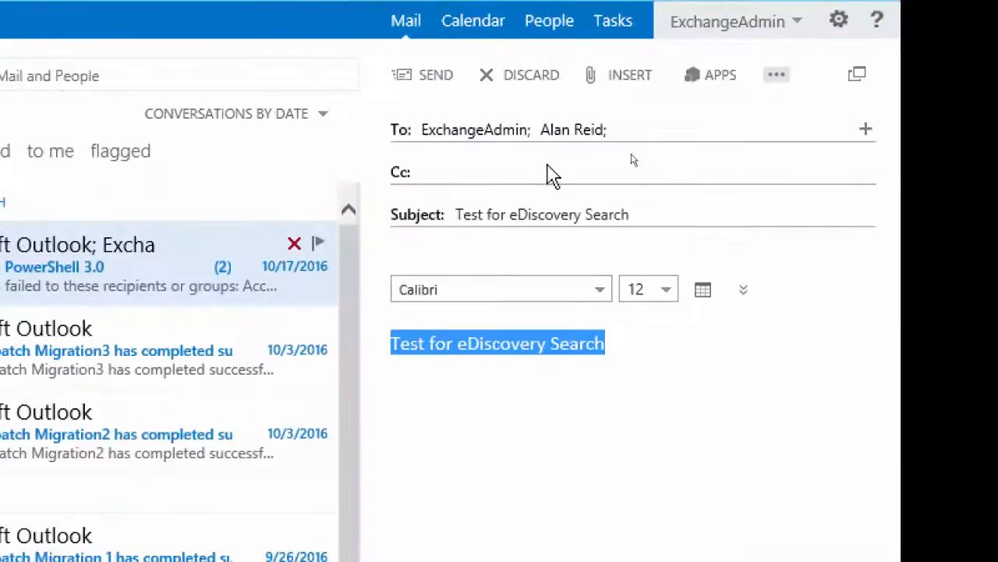
left_click(430, 76)
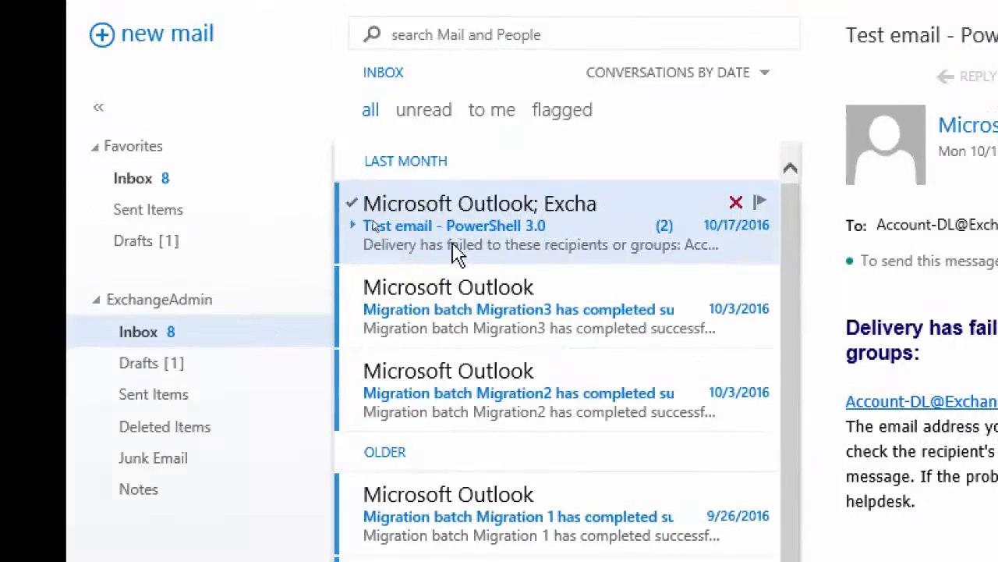
left_click(145, 242)
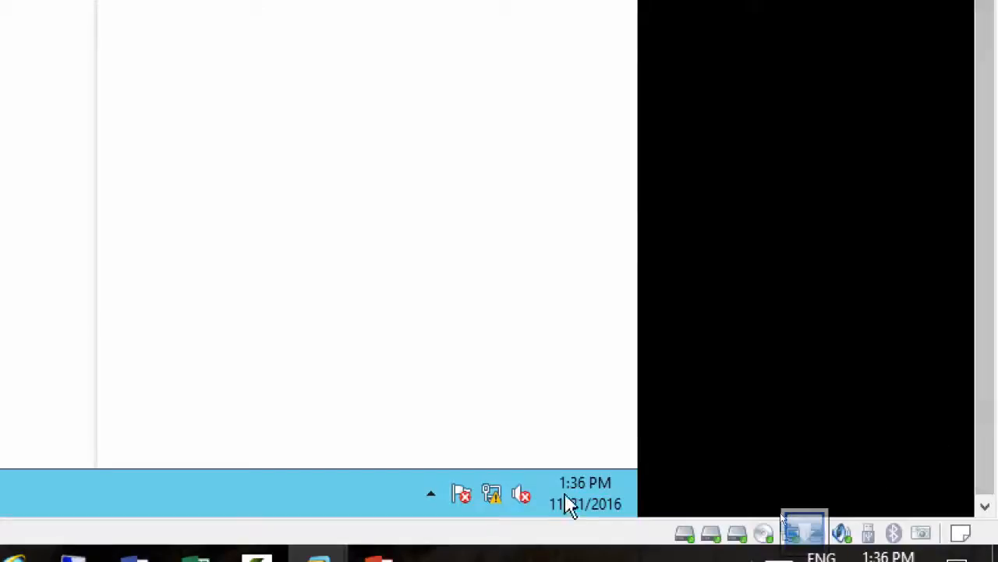
Check the IP address details of the server's Ethernet0 connection, and close the network windows
right_click(490, 497)
left_click(474, 475)
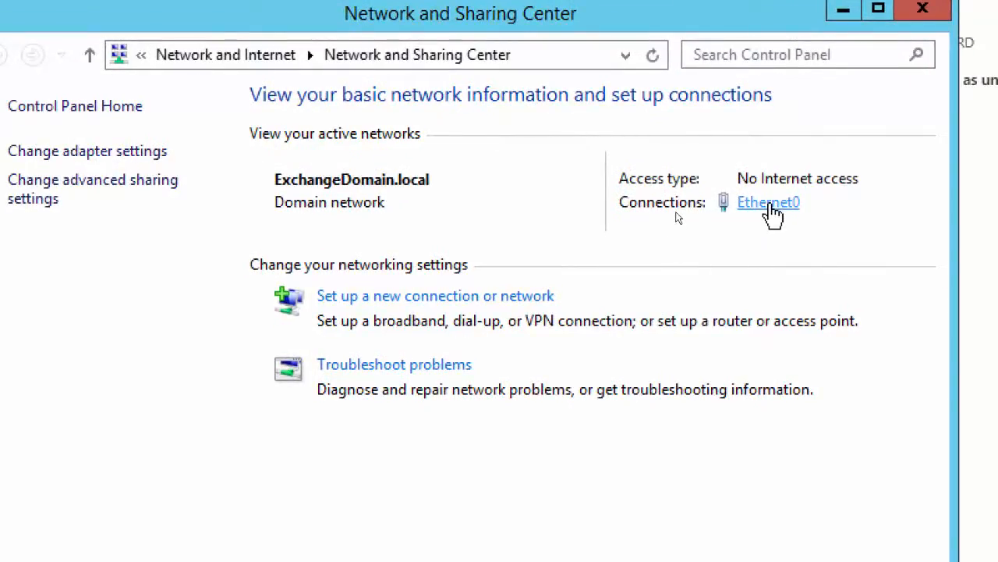
left_click(88, 151)
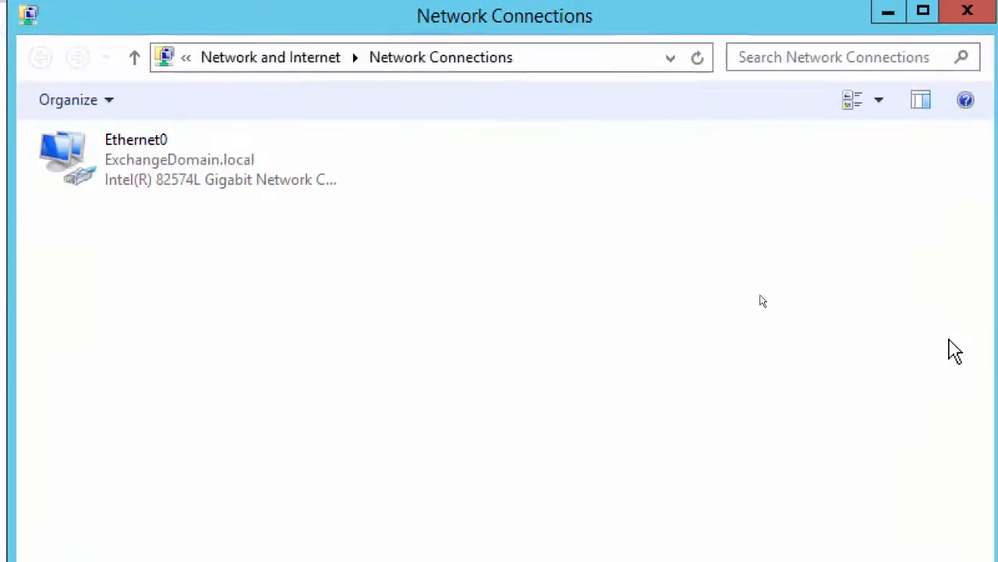
right_click(123, 155)
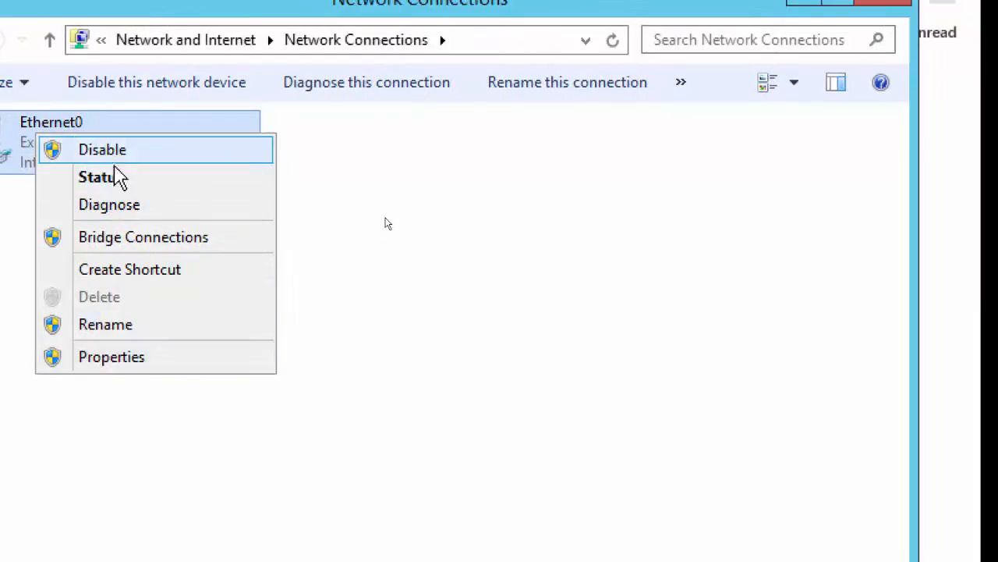
left_click(114, 176)
left_click(221, 280)
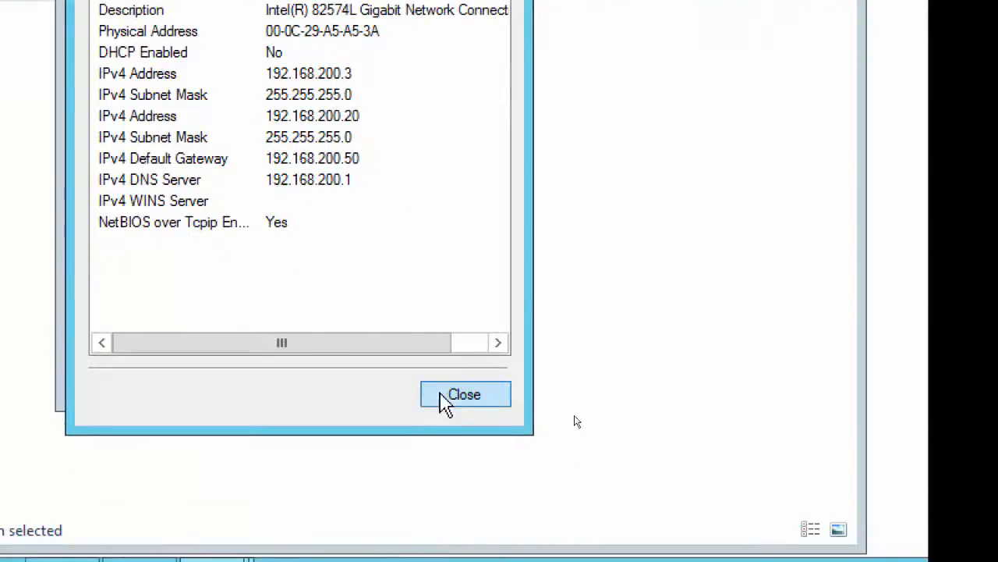
left_click(518, 558)
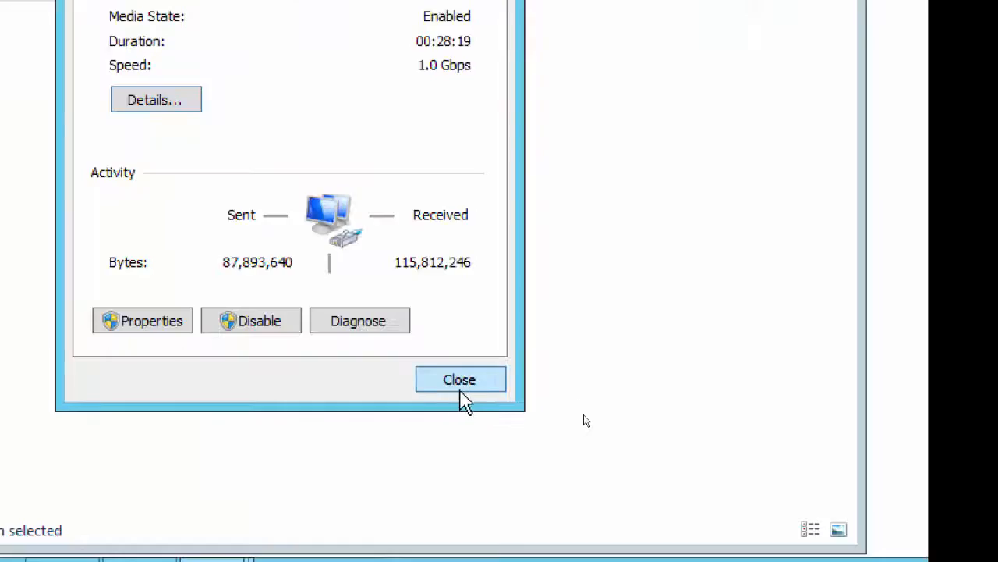
left_click(472, 380)
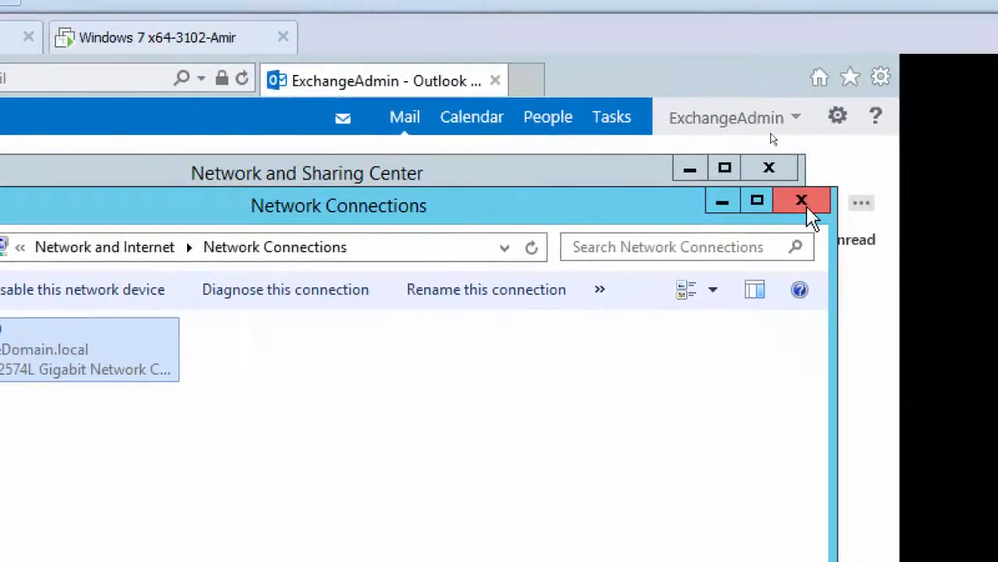
left_click(994, 260)
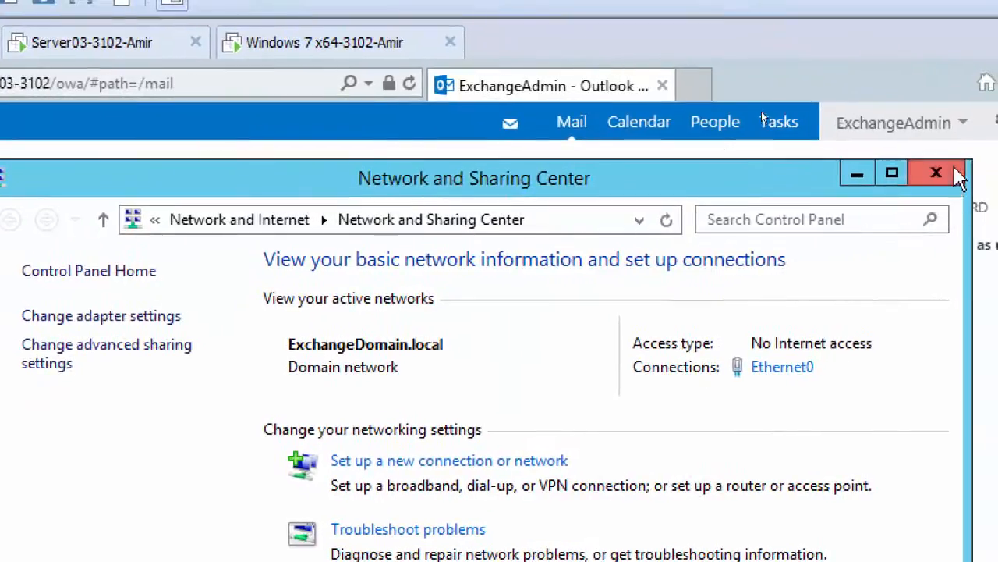
left_click(769, 168)
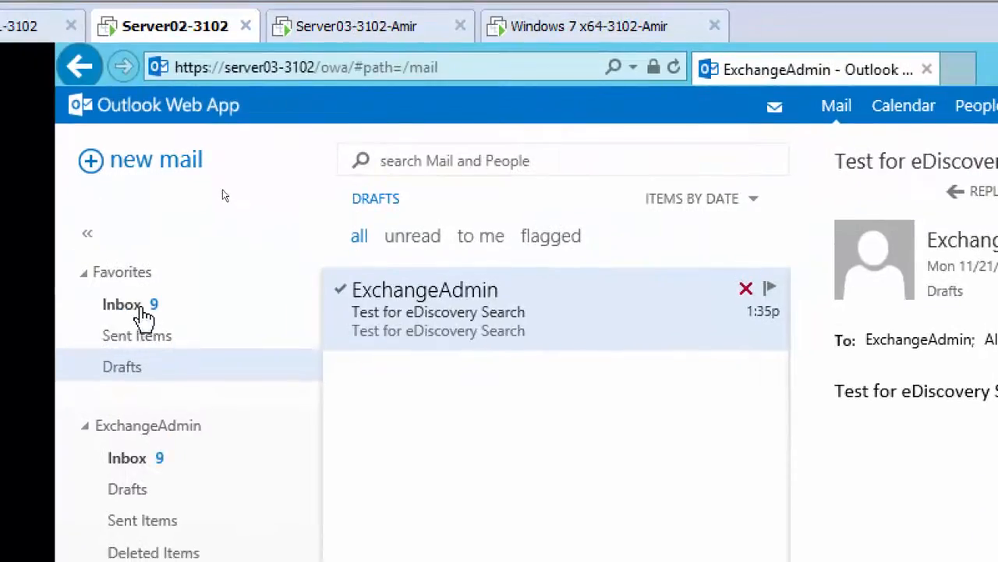
Reload the ExchangeAdmin mailbox and open its Inbox to check for the test message
left_click(675, 74)
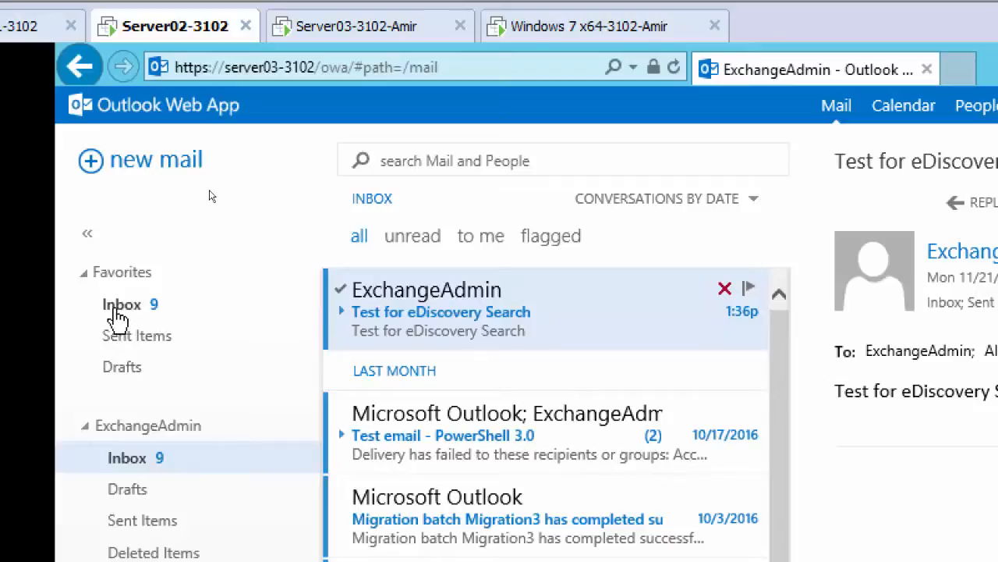
left_click(120, 311)
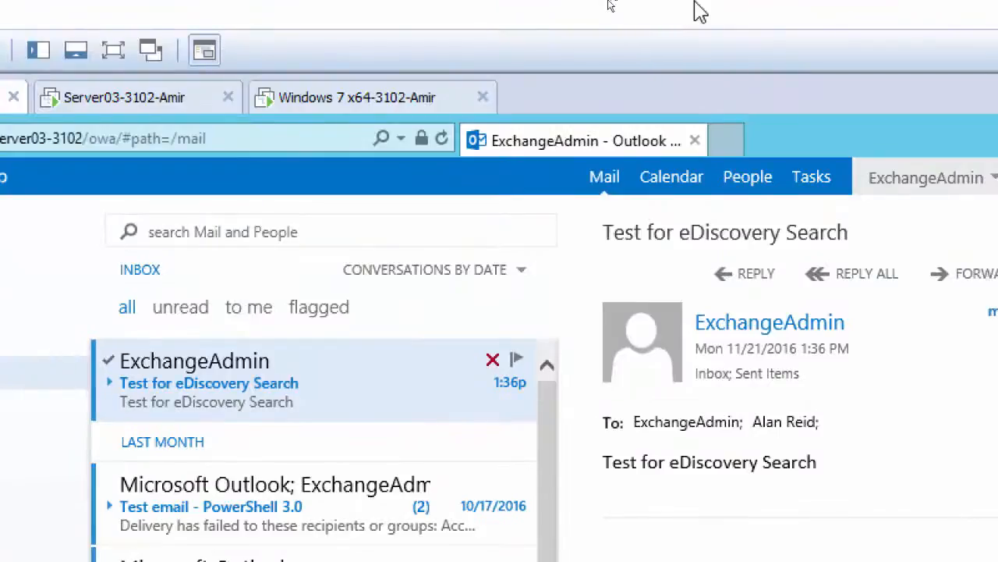
Switch to the Server01-3102 machine and enter "Test for eDiscovery Search" as both name and description of the new eDiscovery search
left_click(263, 94)
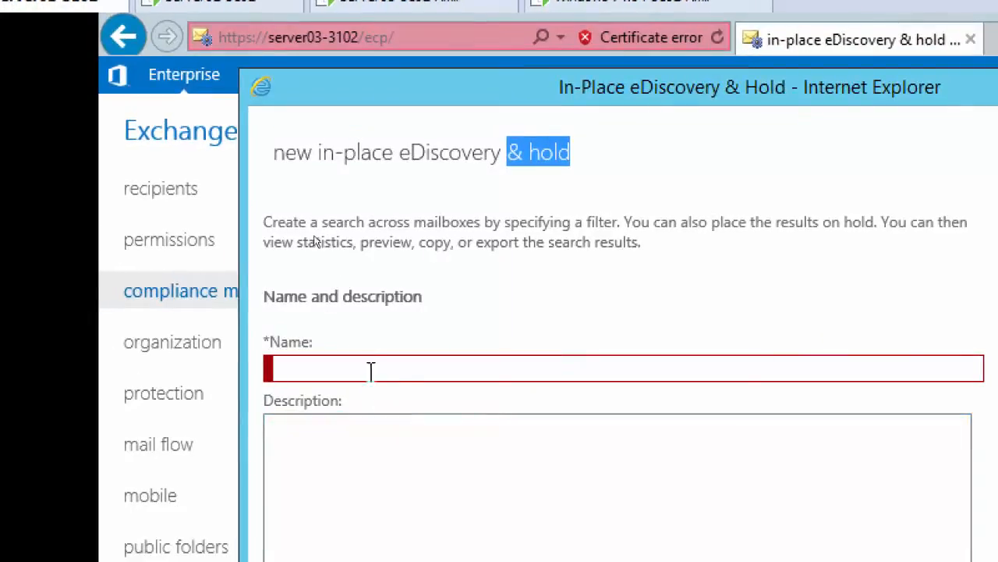
left_click(356, 470)
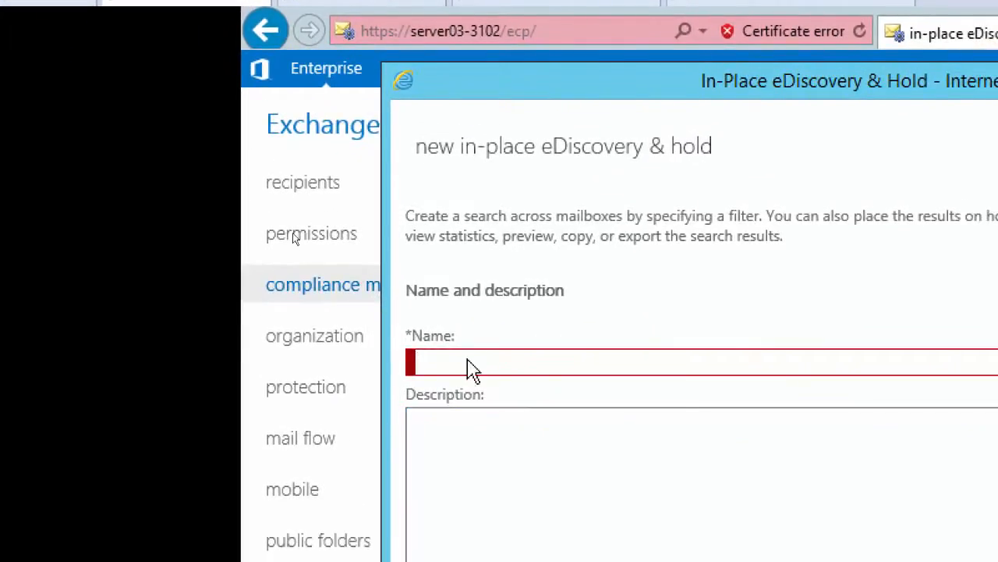
right_click(472, 366)
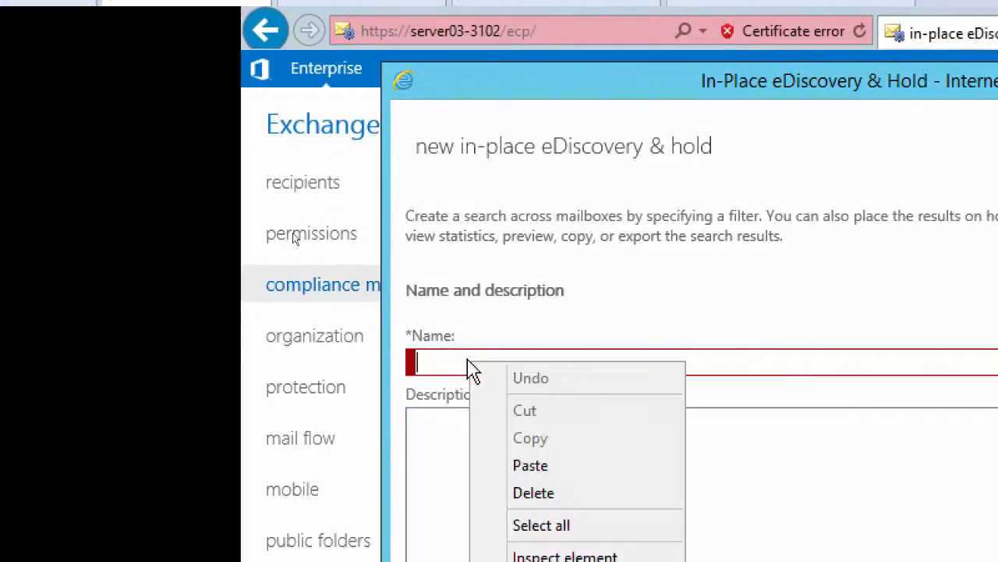
left_click(540, 465)
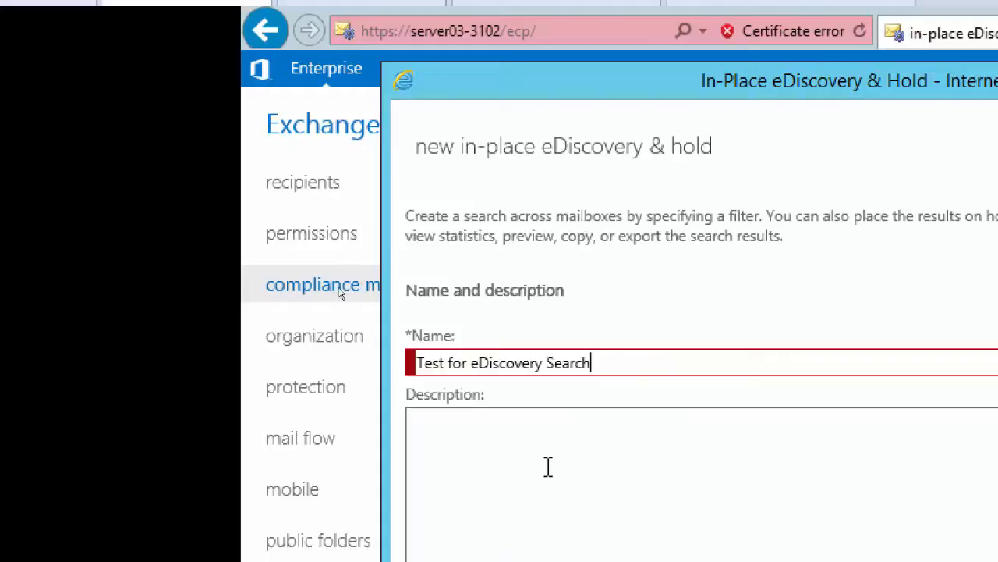
left_click(613, 437)
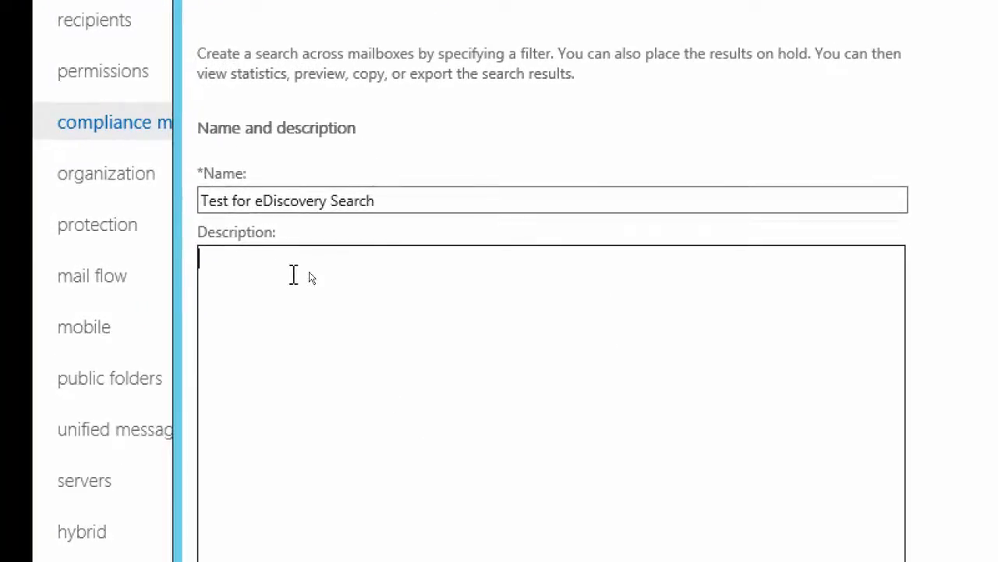
type("Test for eDiscovery Search")
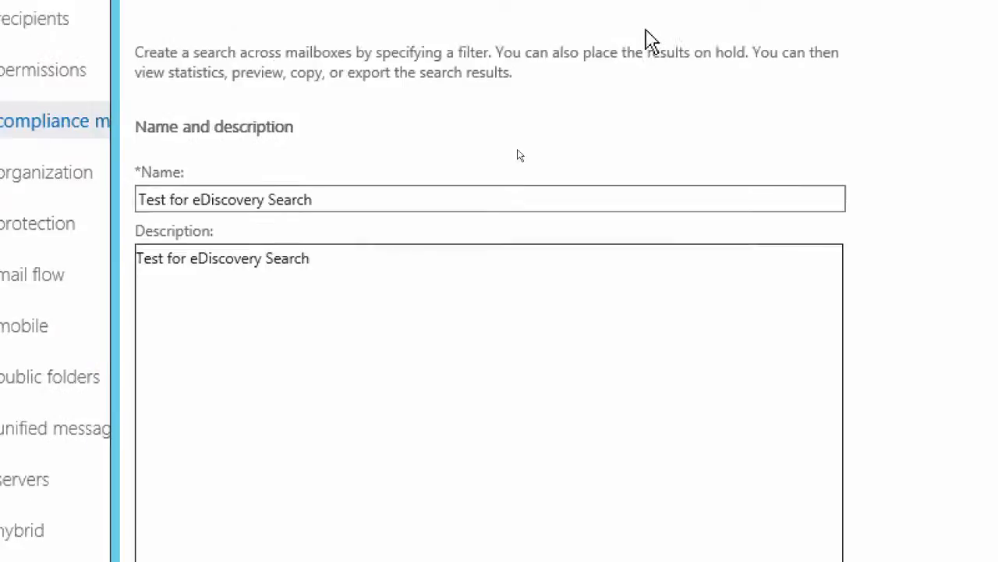
Set the eDiscovery search to cover all mailboxes and proceed to the search query
left_click(726, 461)
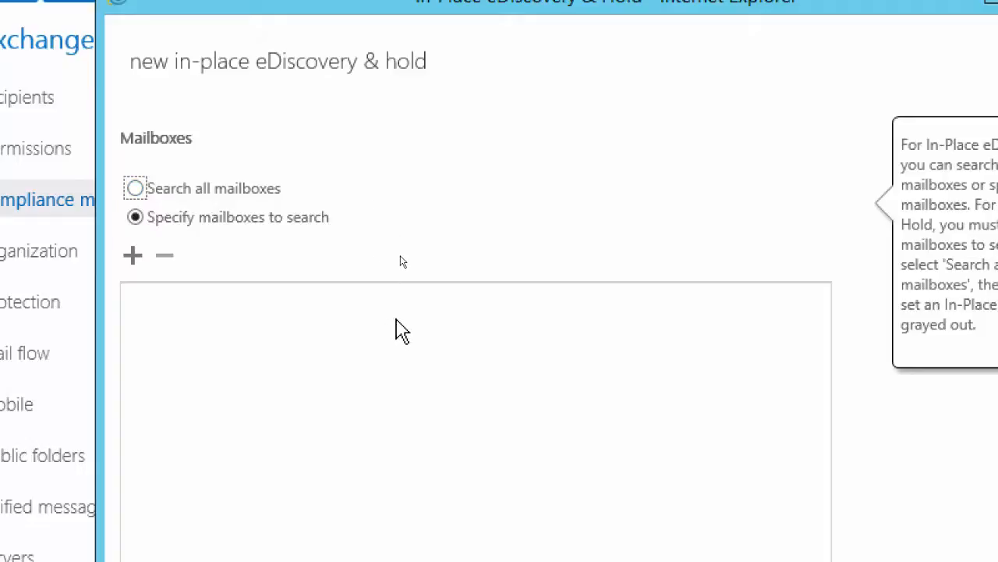
left_click(136, 188)
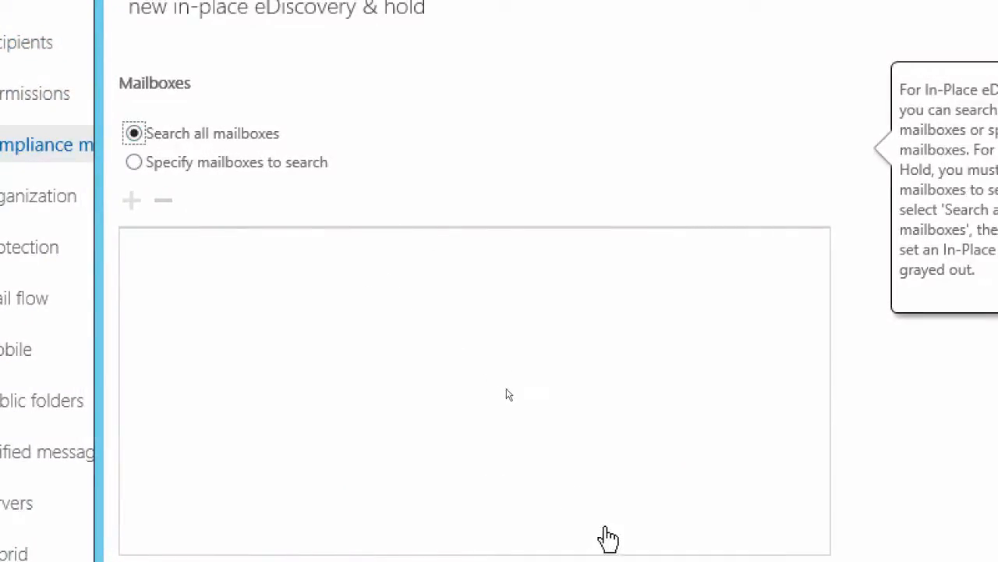
left_click(610, 499)
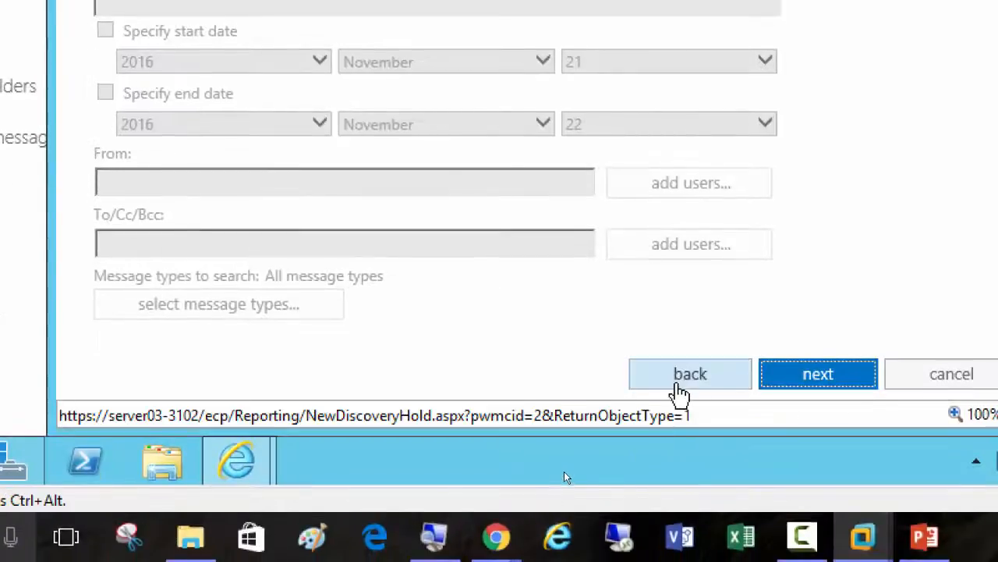
Return to the mailbox selection, limit the search to the test message's second recipient's mailbox, and proceed to the search query
left_click(679, 390)
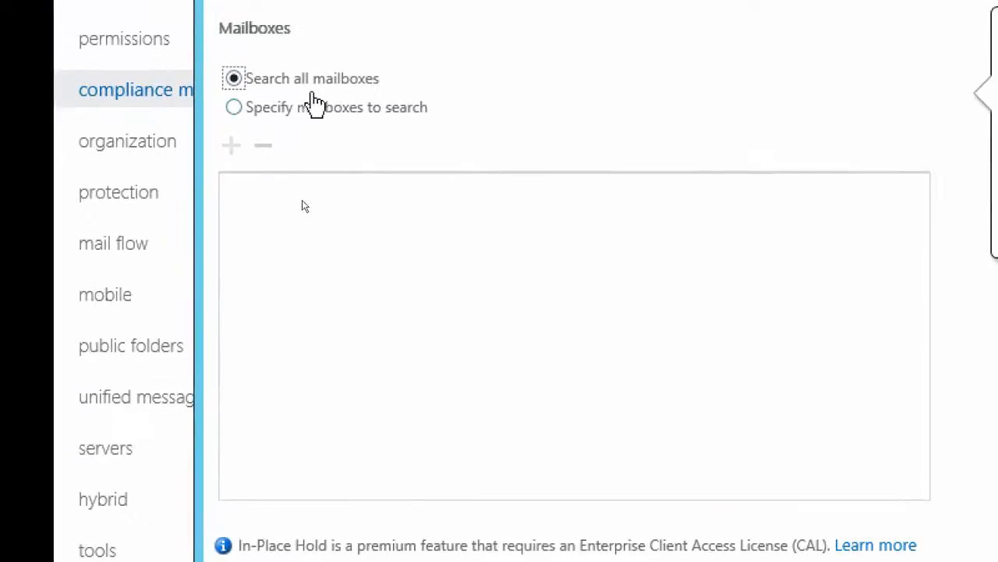
left_click(290, 107)
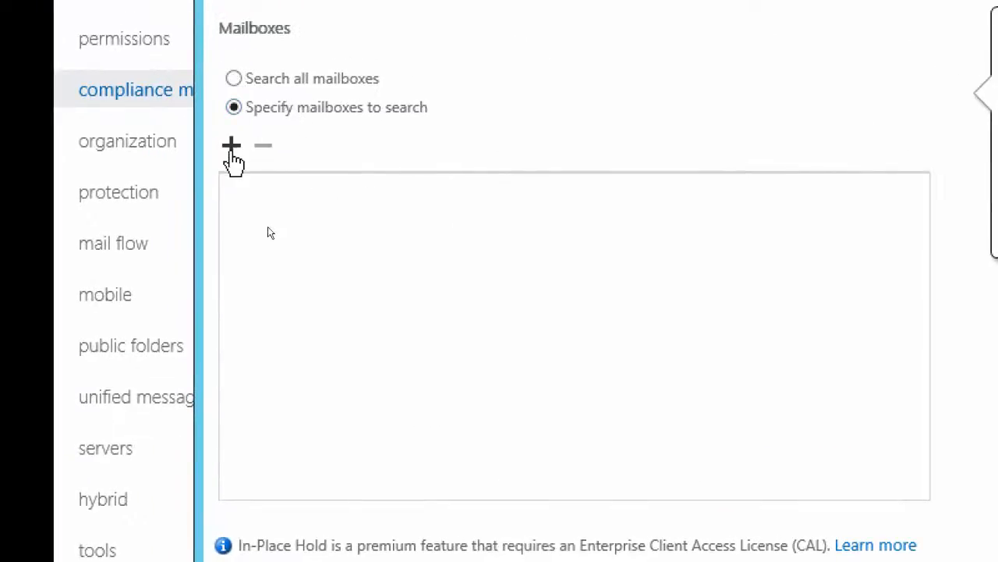
left_click(231, 145)
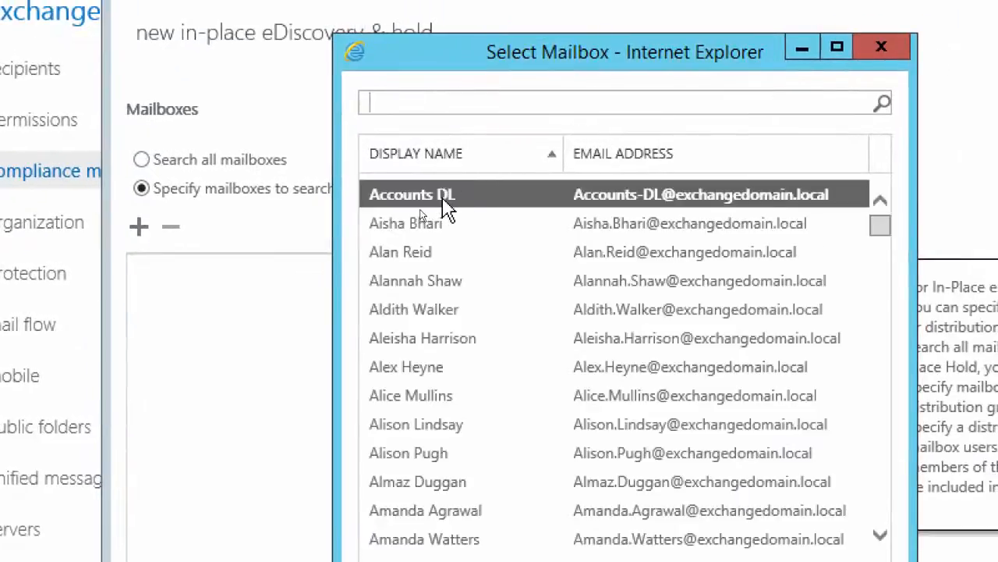
left_click(418, 253)
double_click(425, 269)
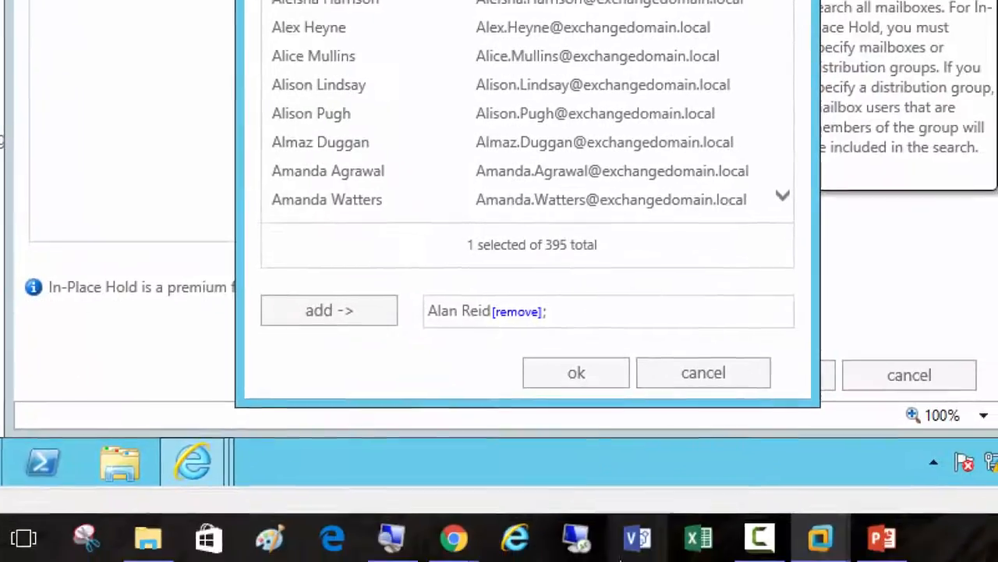
left_click(557, 380)
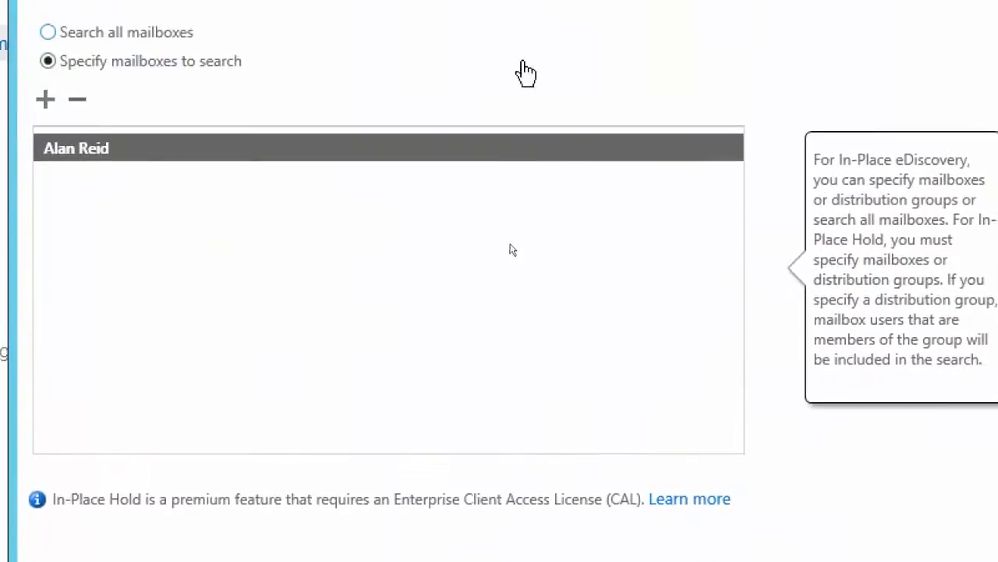
left_click(739, 374)
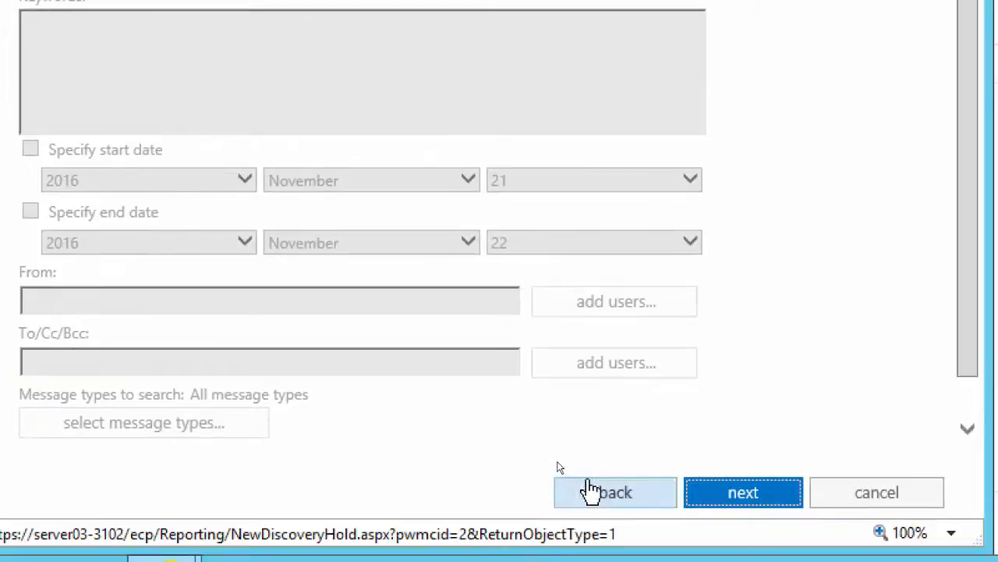
Go back, remove the specified mailbox, switch the scope back to all mailboxes, and proceed to the search query
left_click(589, 487)
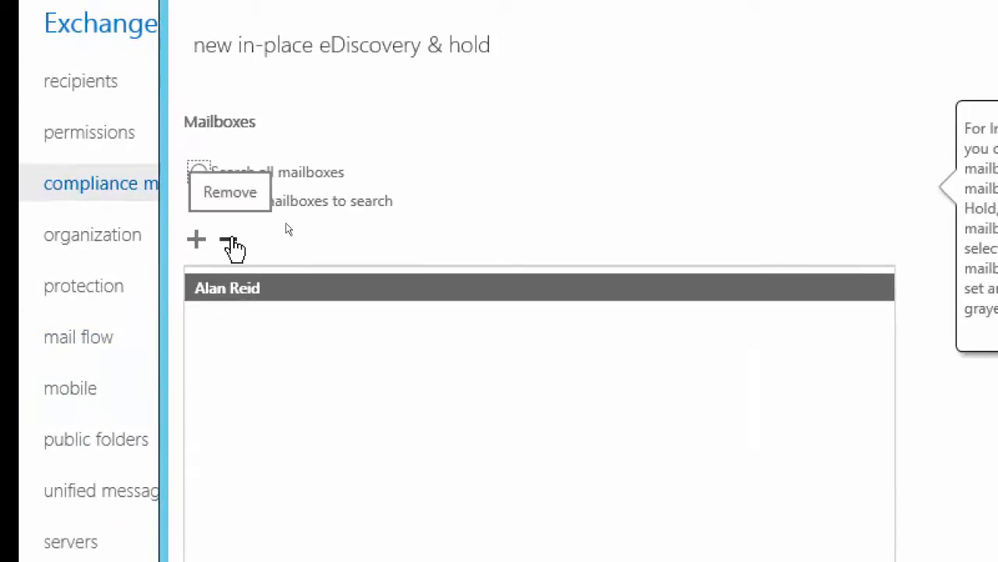
left_click(234, 246)
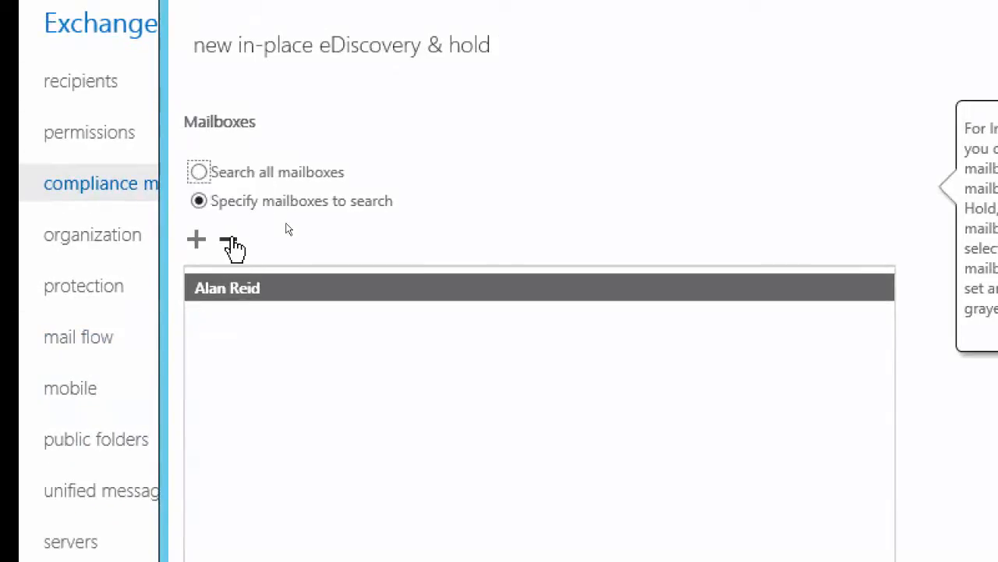
left_click(224, 172)
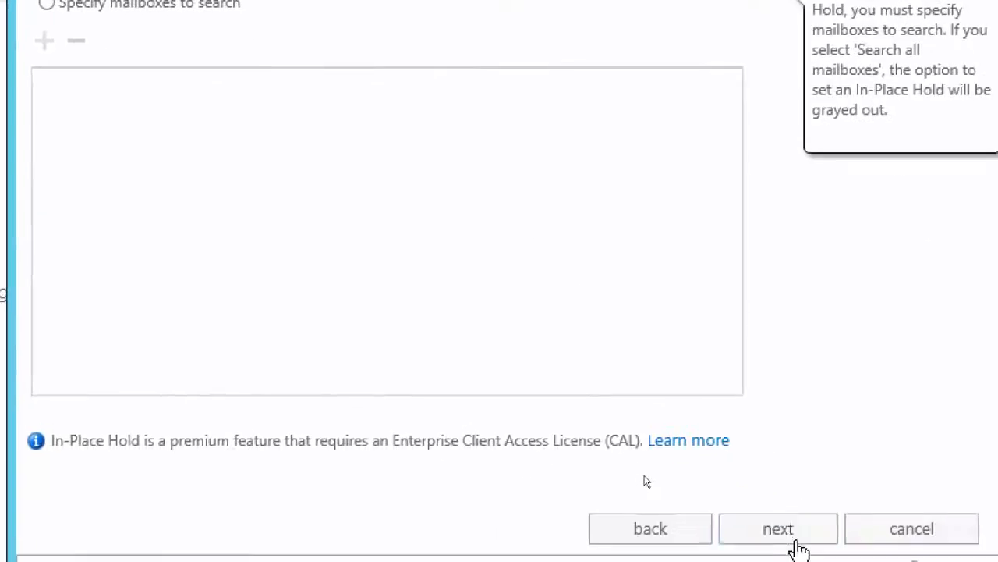
left_click(832, 511)
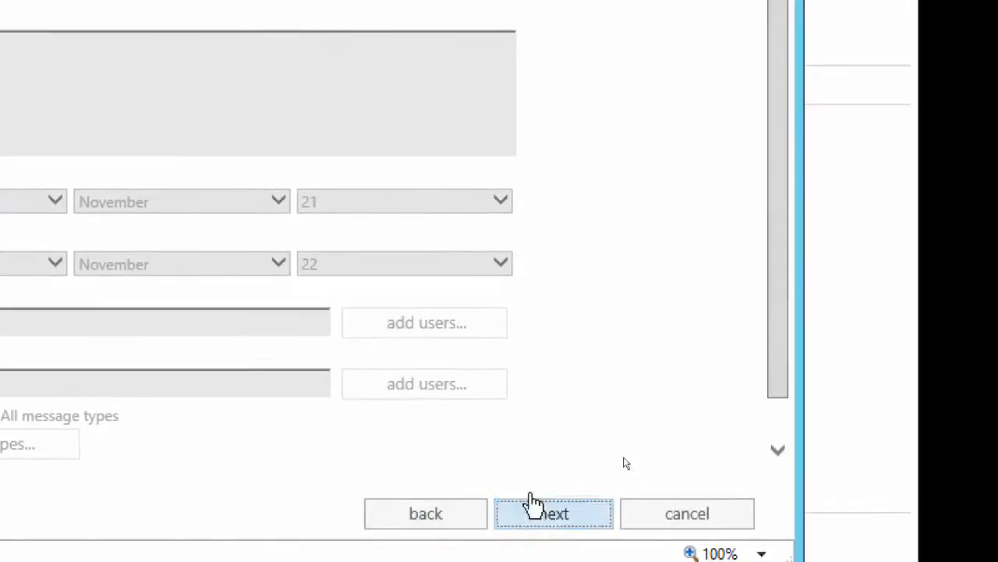
Keep all user mailbox content in the query, place no hold, and finish saving the eDiscovery search
left_click(531, 504)
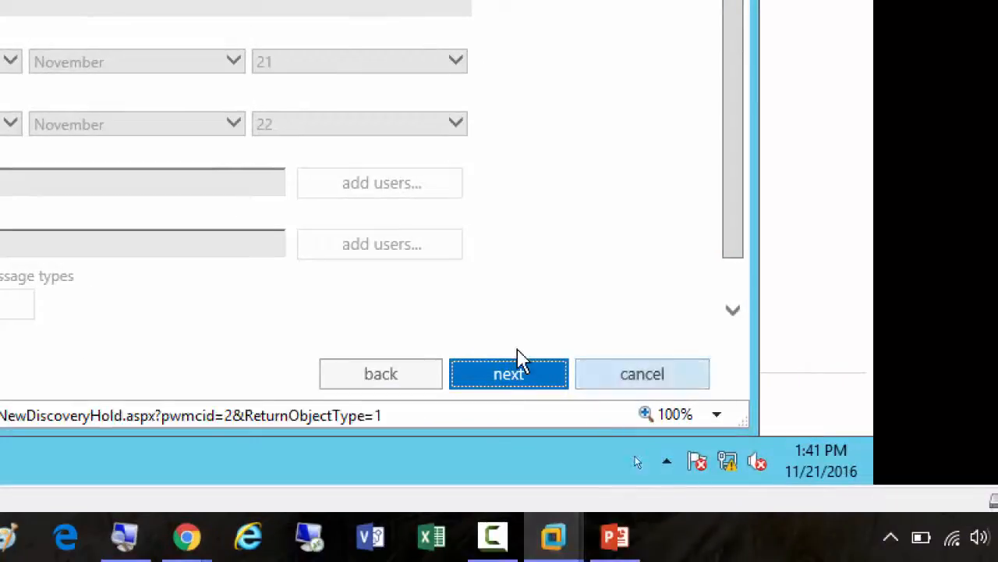
left_click(509, 380)
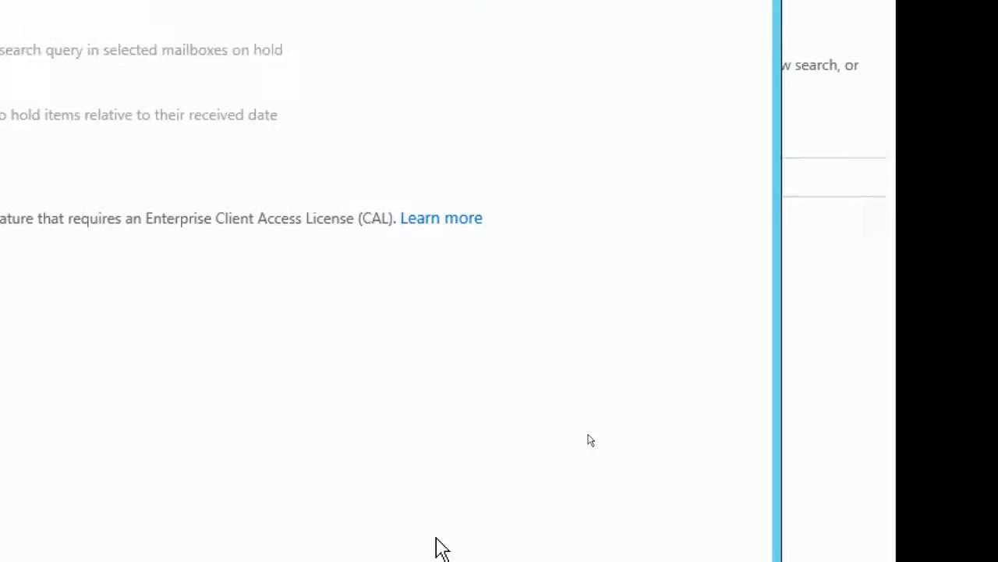
left_click(535, 490)
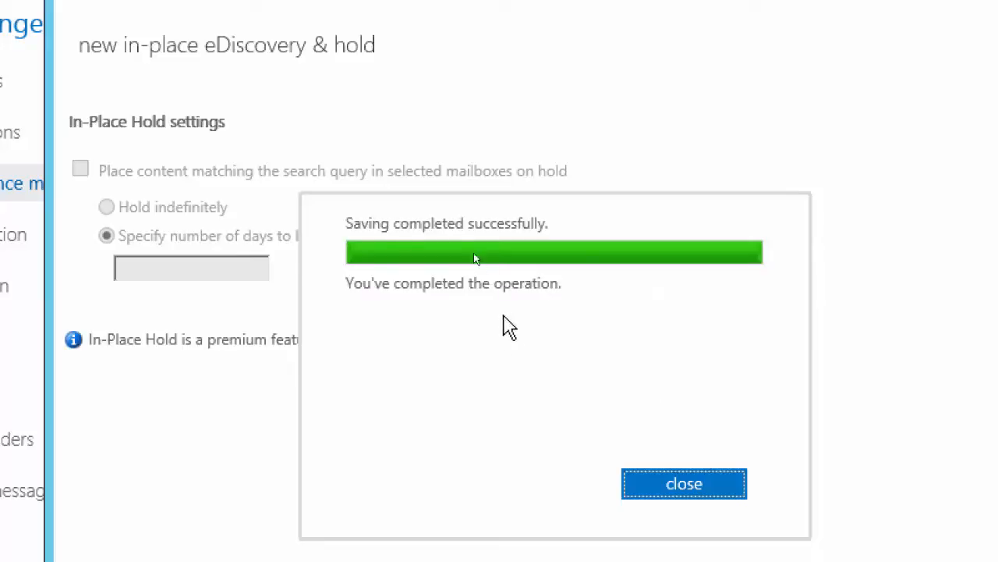
left_click(709, 493)
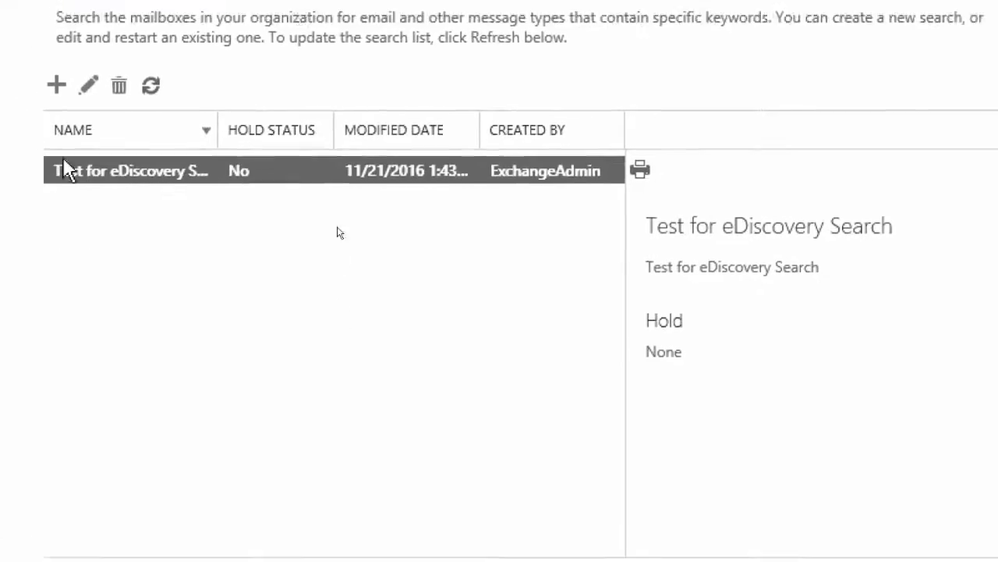
View the auditing reports and the journal rules in compliance management
left_click(400, 109)
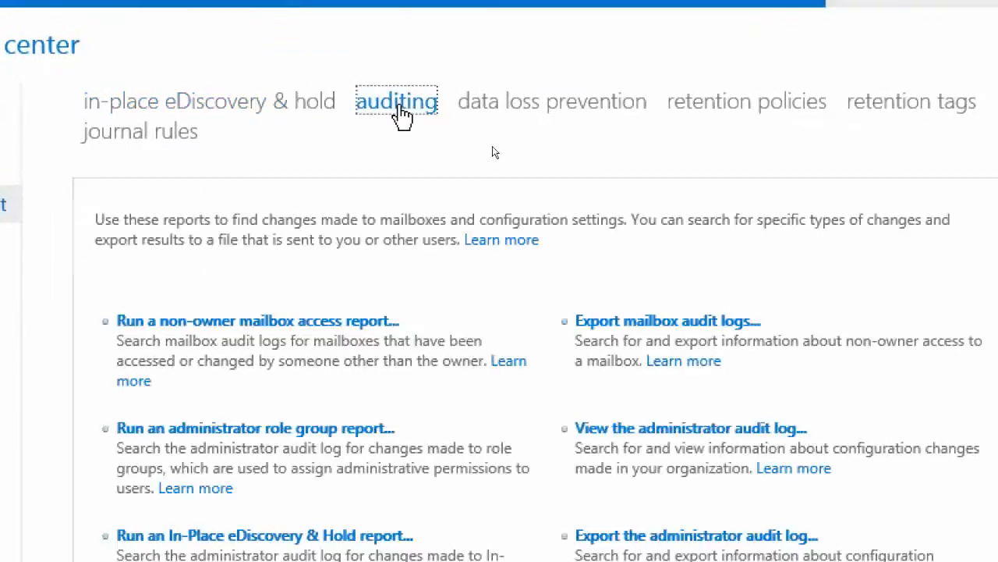
left_click(152, 133)
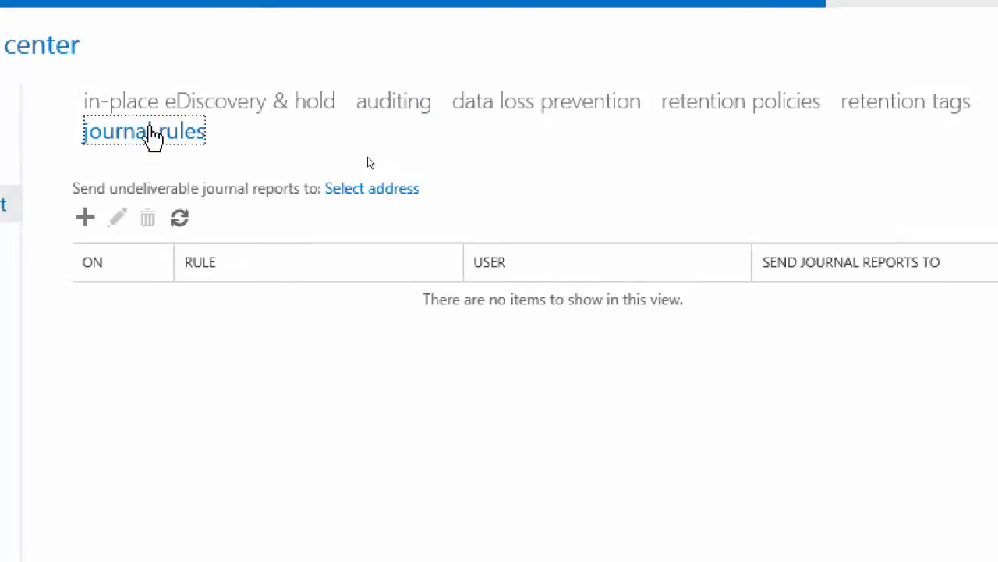
Open the new journal rule form, close it without creating a rule, and return to the auditing reports
left_click(86, 218)
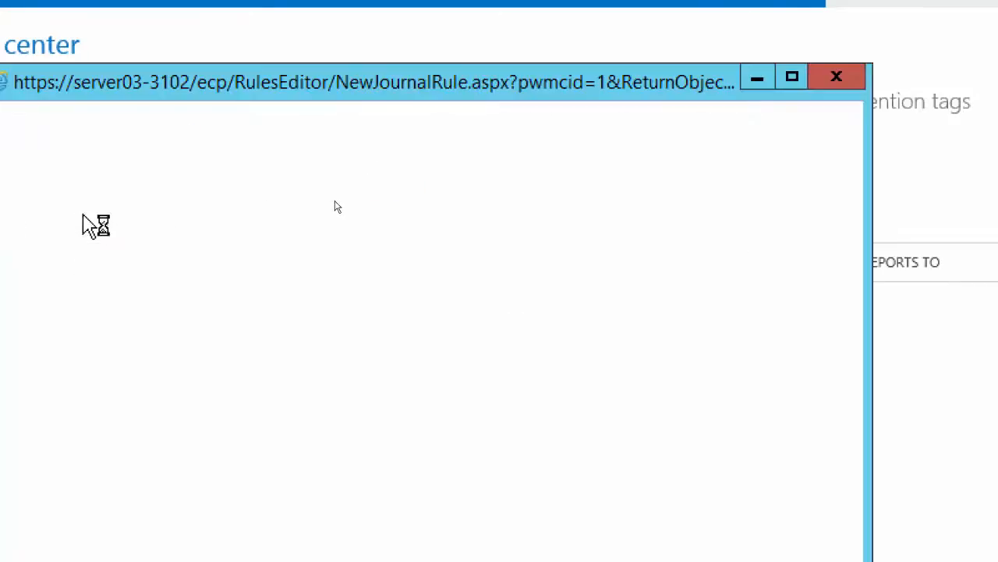
left_click(837, 79)
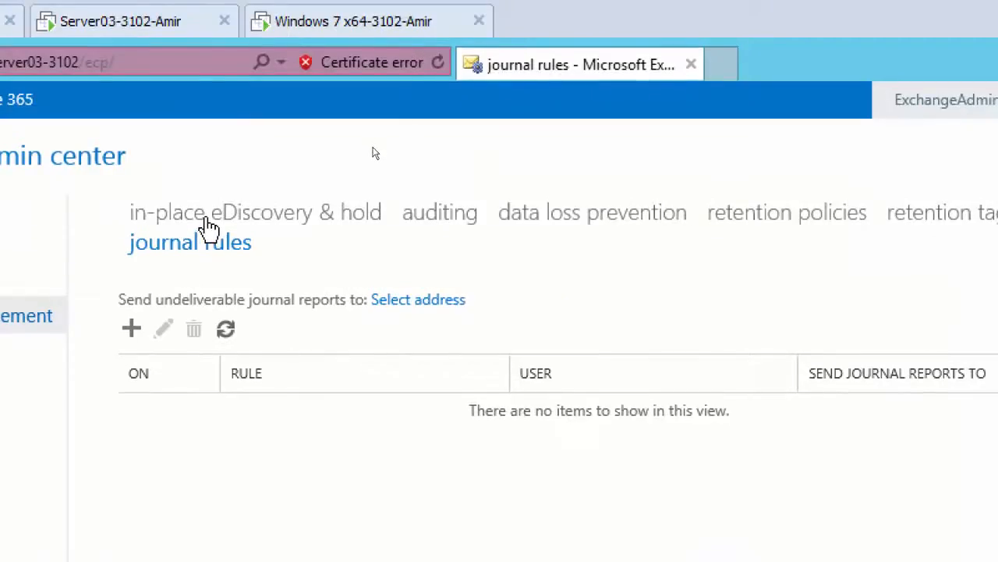
left_click(209, 227)
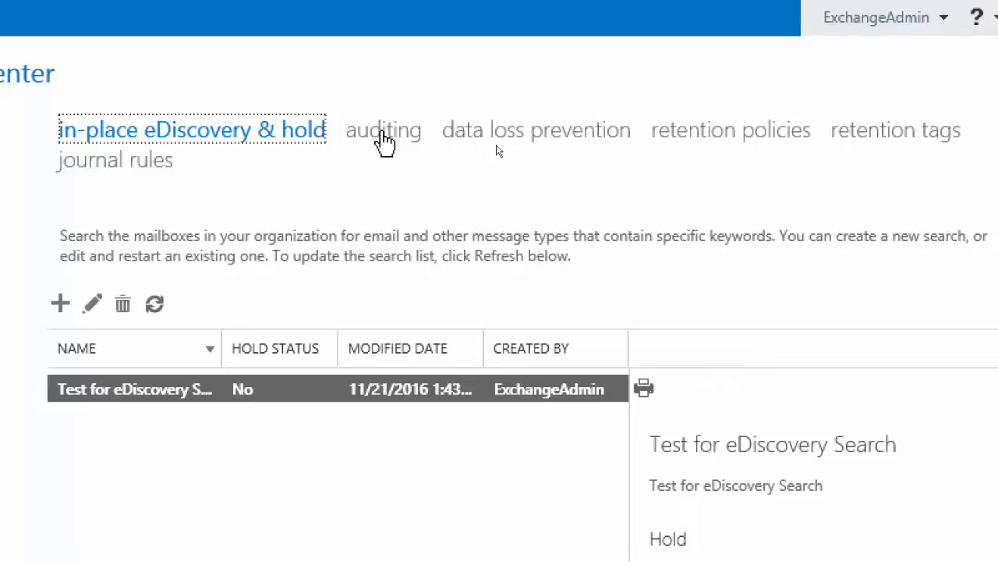
left_click(384, 137)
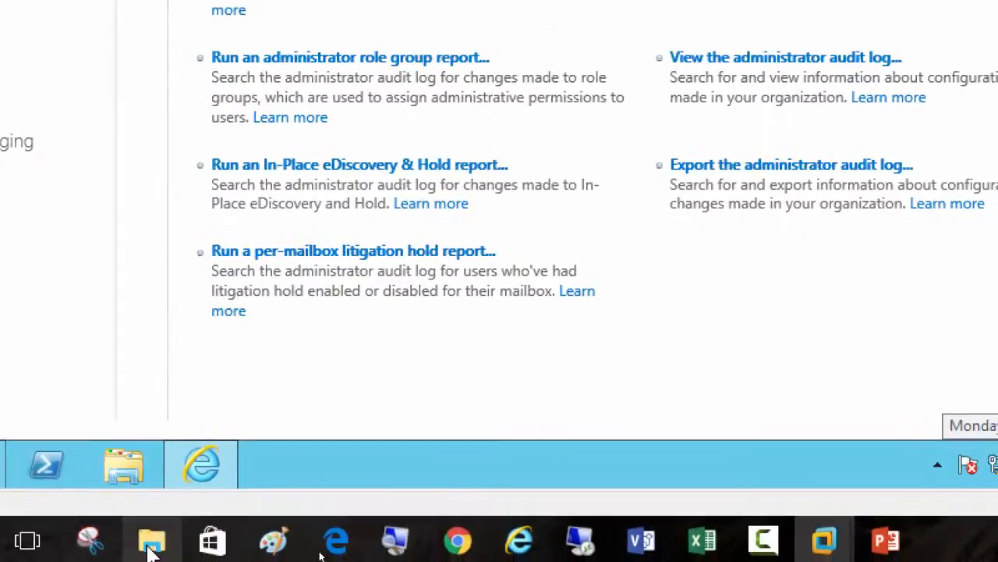
Switch to the Day11 folder in File Explorer, open Exchange2013-Auditing.pptx in PowerPoint, and start its slide show
mouse_move(153, 550)
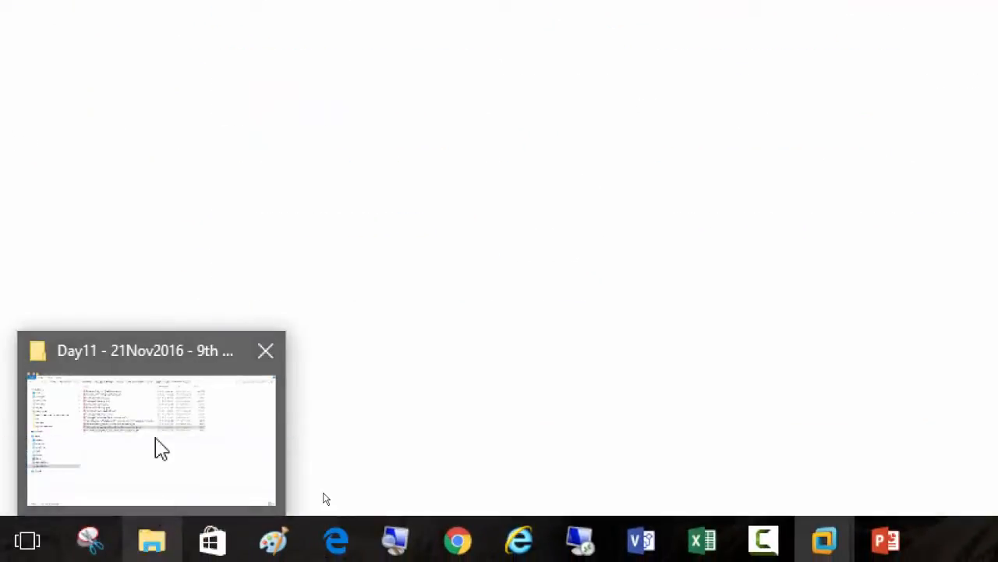
left_click(156, 450)
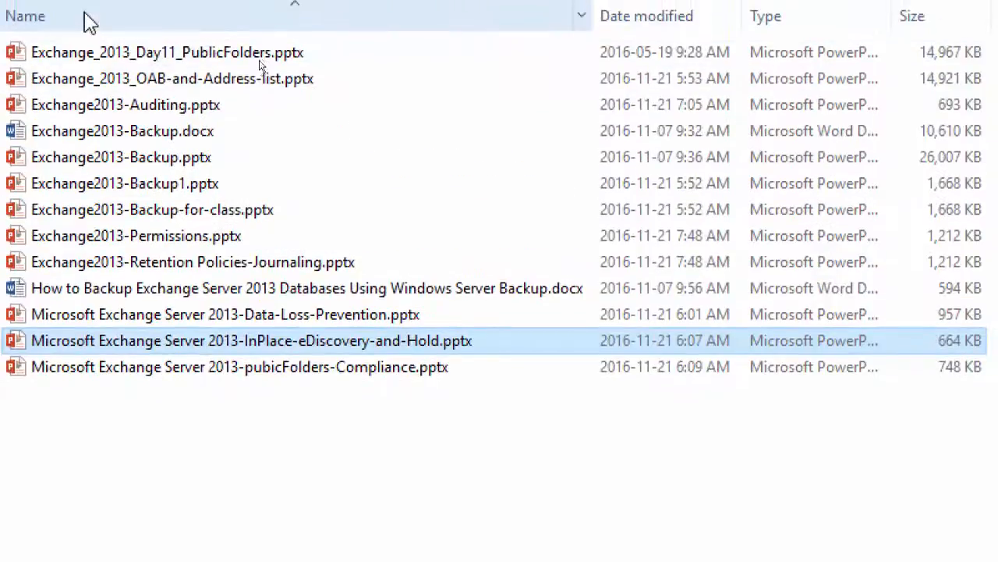
left_click(173, 110)
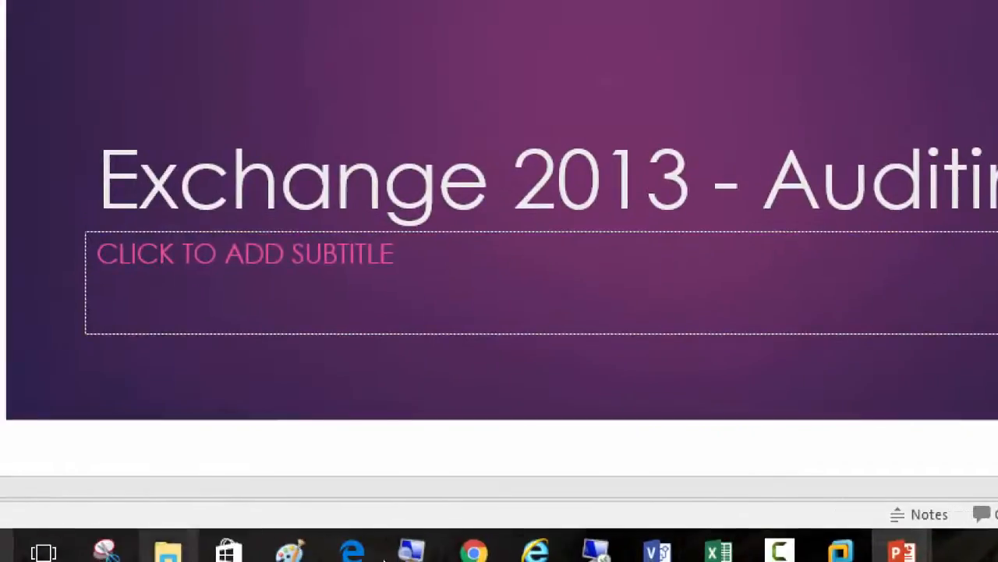
left_click(400, 552)
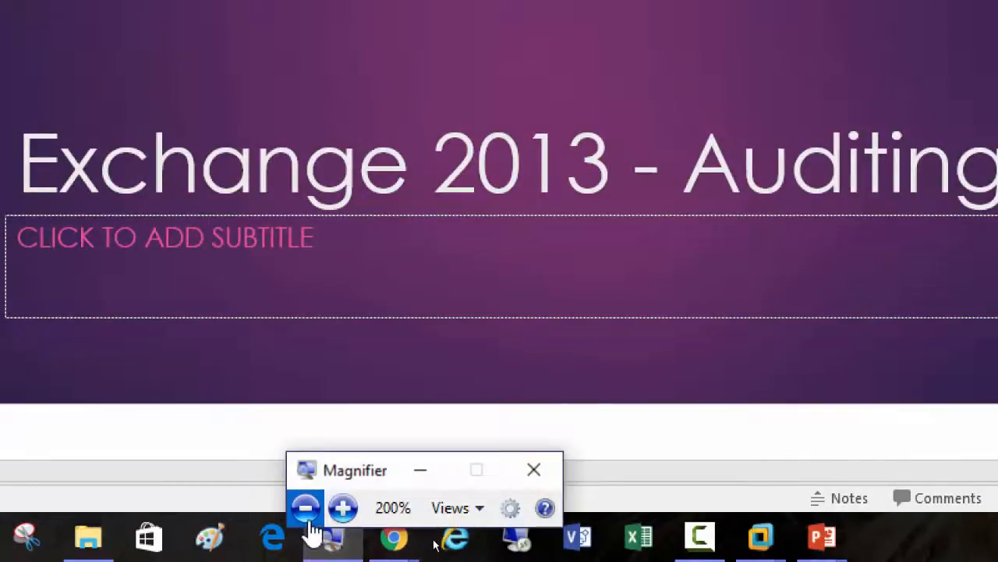
left_click(305, 509)
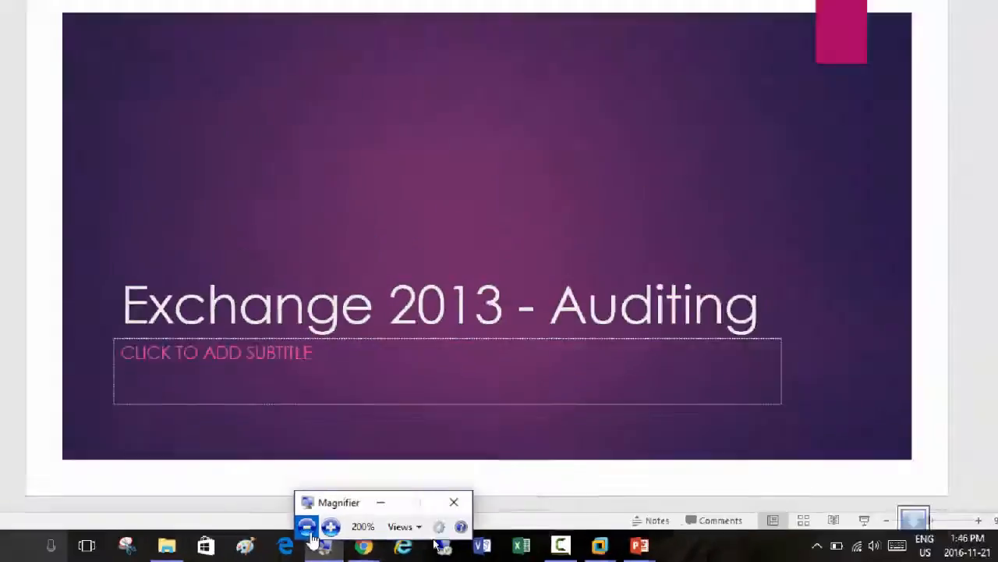
left_click(863, 529)
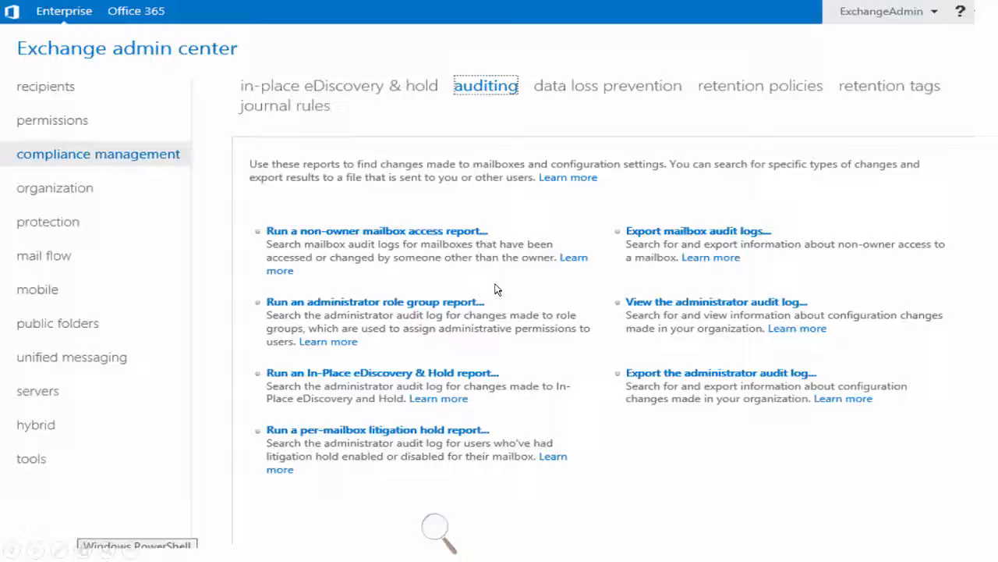
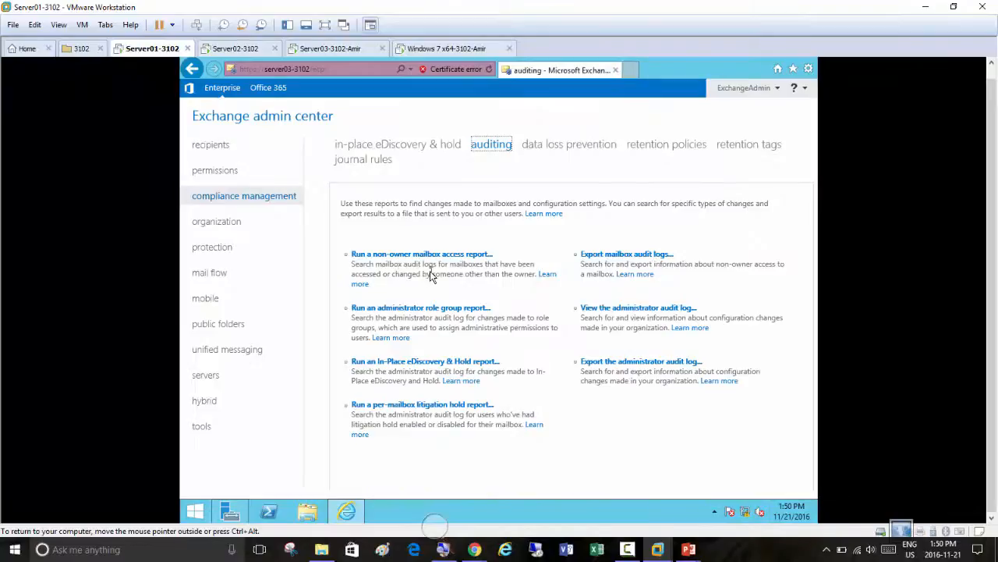
Show the virtual machine full screen and open the administrator role group report with the view magnified
left_click(326, 25)
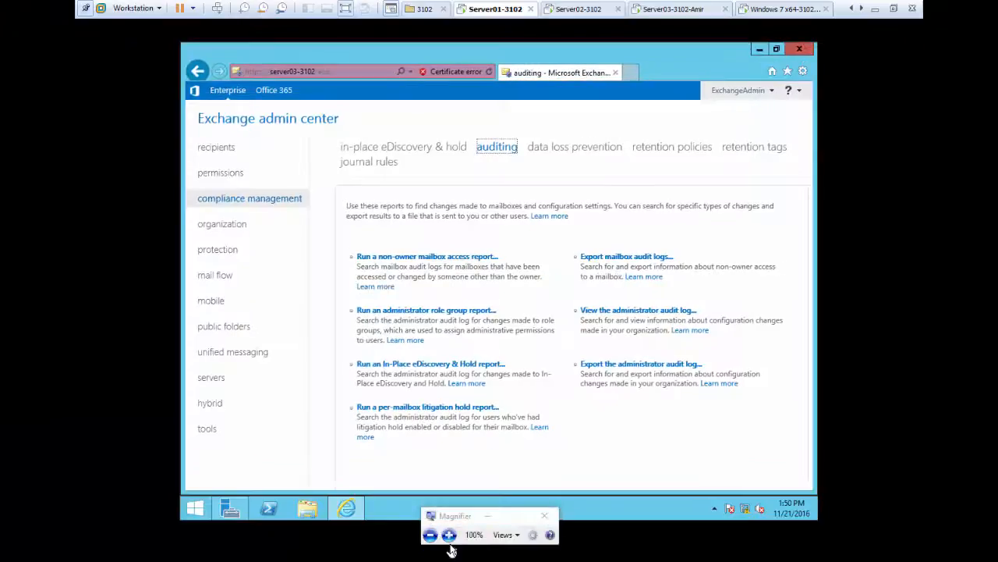
left_click(448, 536)
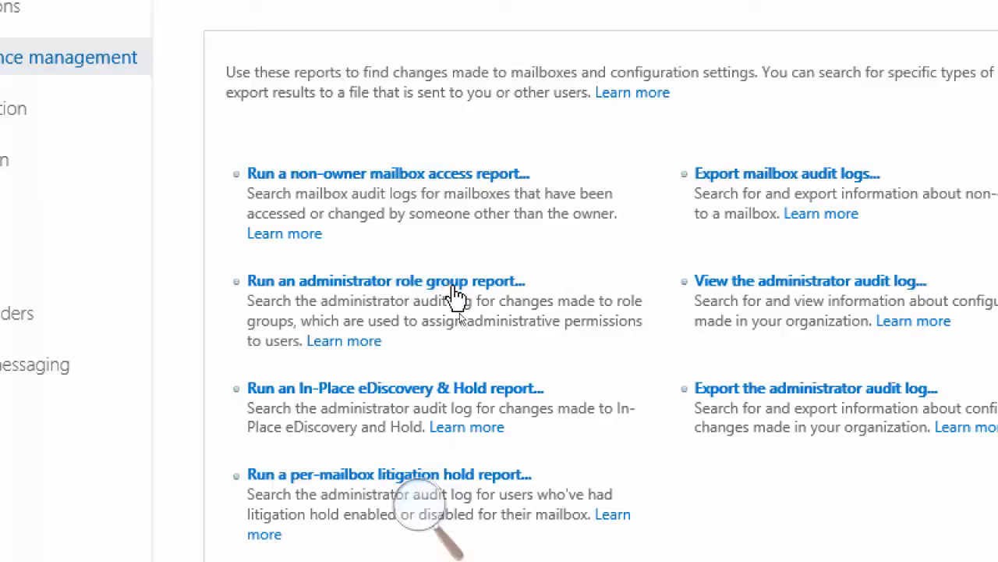
left_click(416, 281)
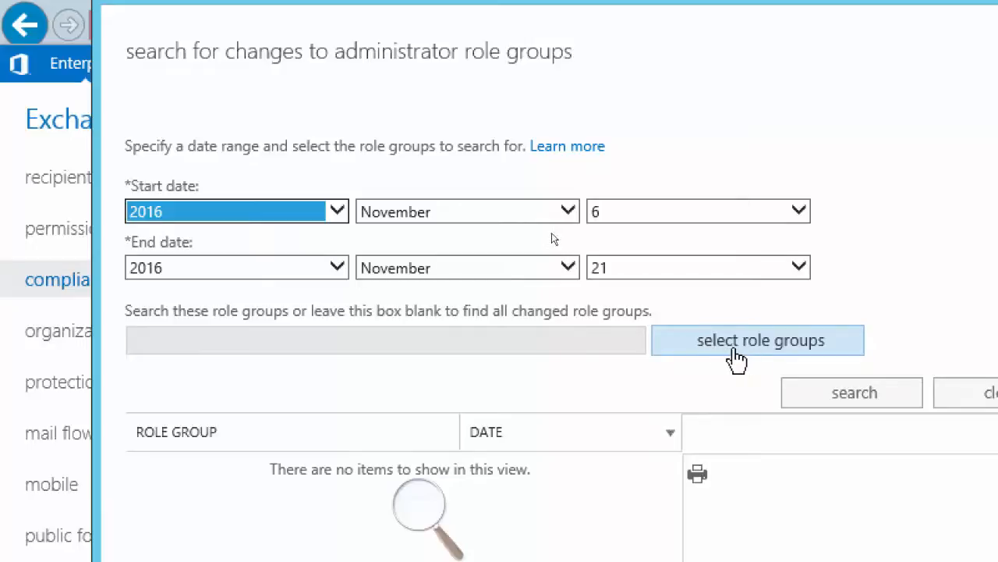
Limit the report to the Organization Management role group
left_click(741, 359)
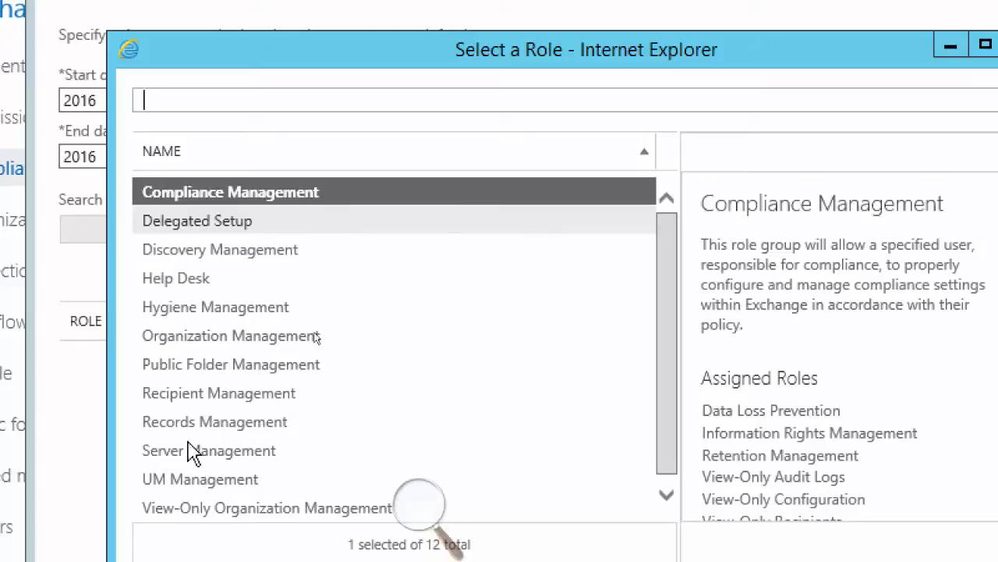
left_click_drag(666, 288, 665, 340)
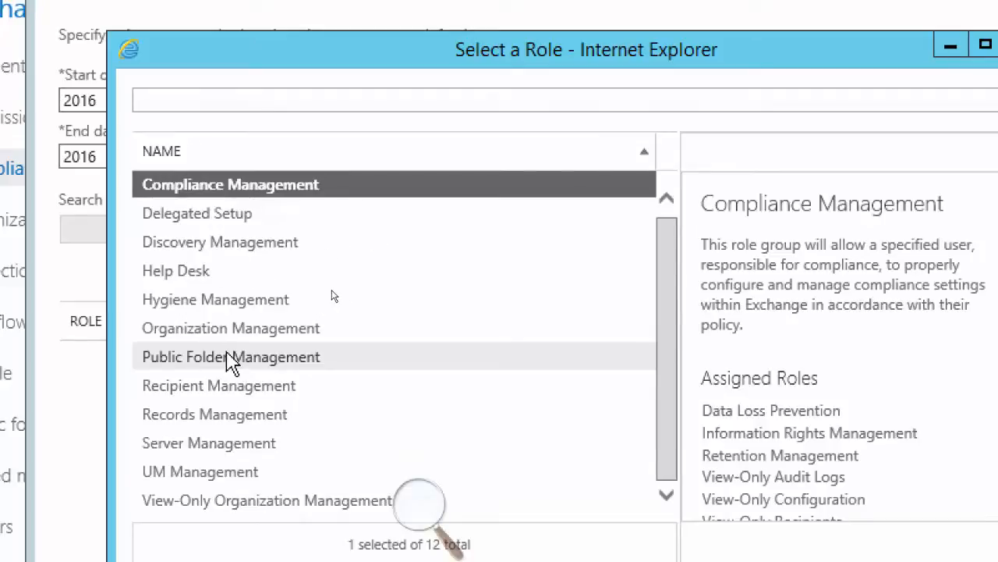
left_click(243, 331)
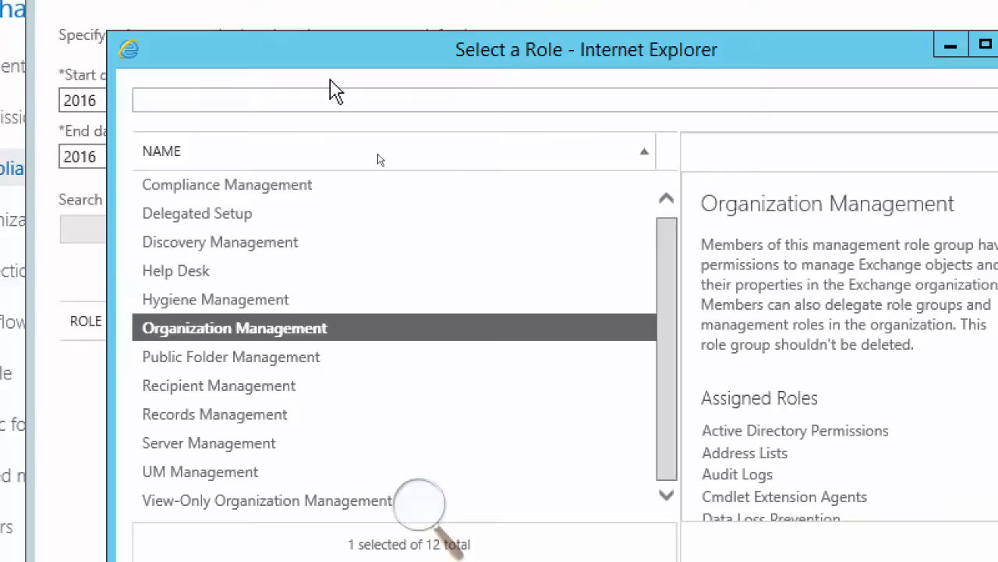
left_click_drag(297, 52, 439, 352)
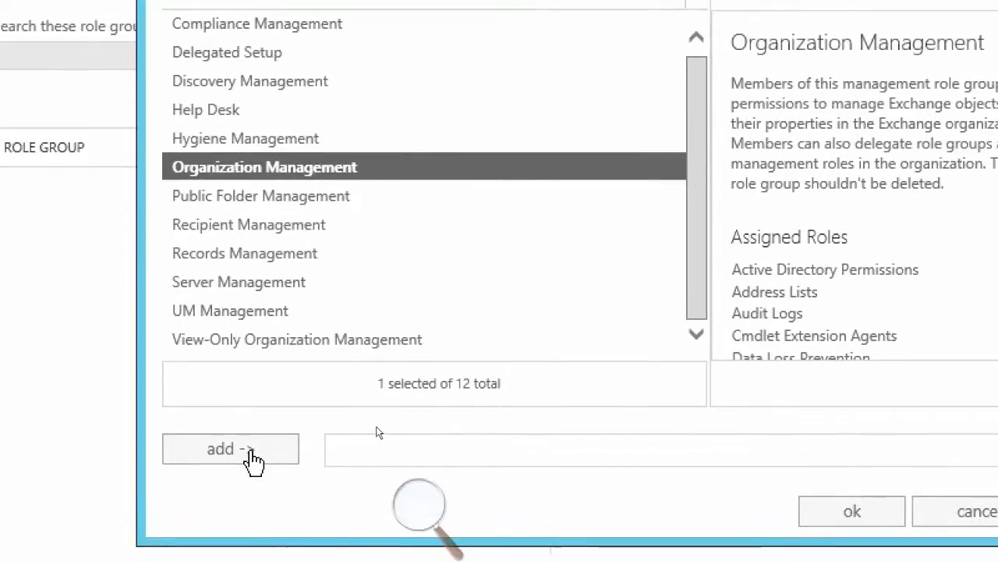
left_click(242, 459)
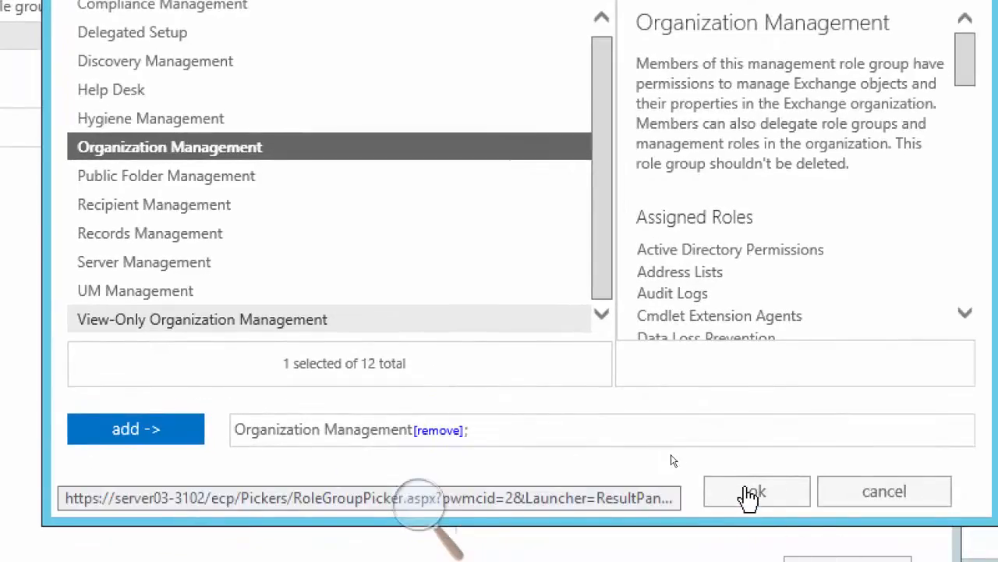
left_click(749, 493)
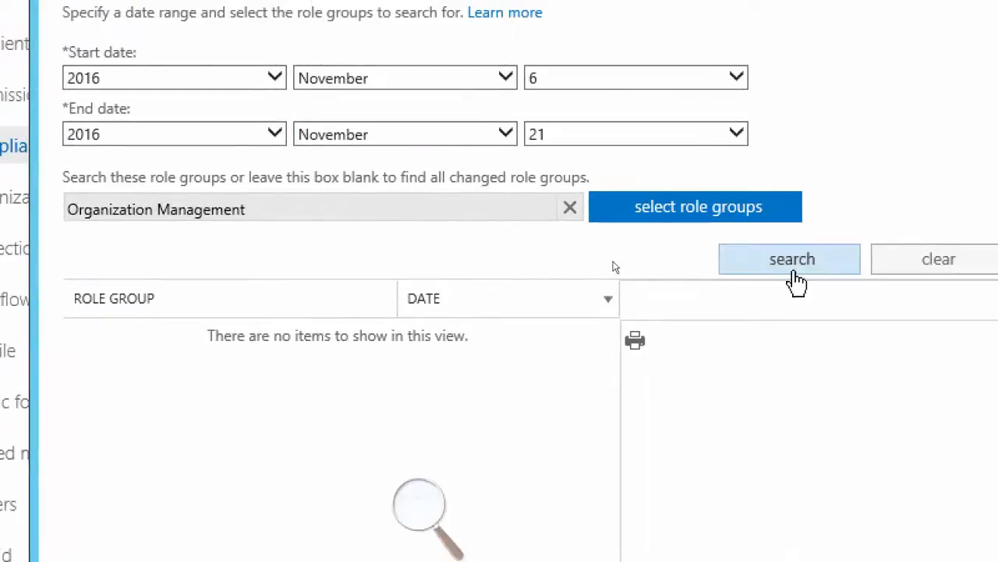
Search for changes to the Organization Management role group from November 6 to November 21, 2016
left_click(760, 269)
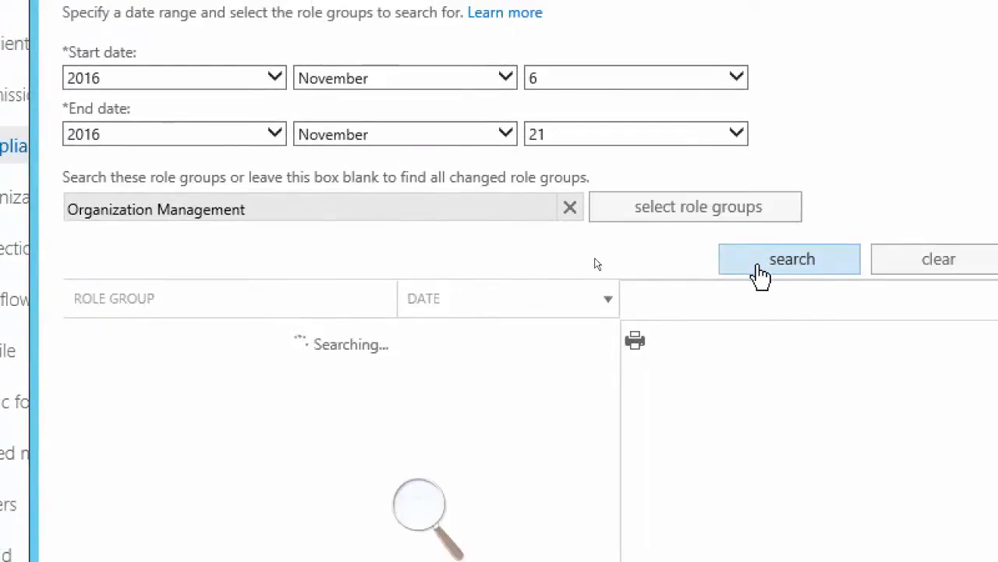
left_click(760, 269)
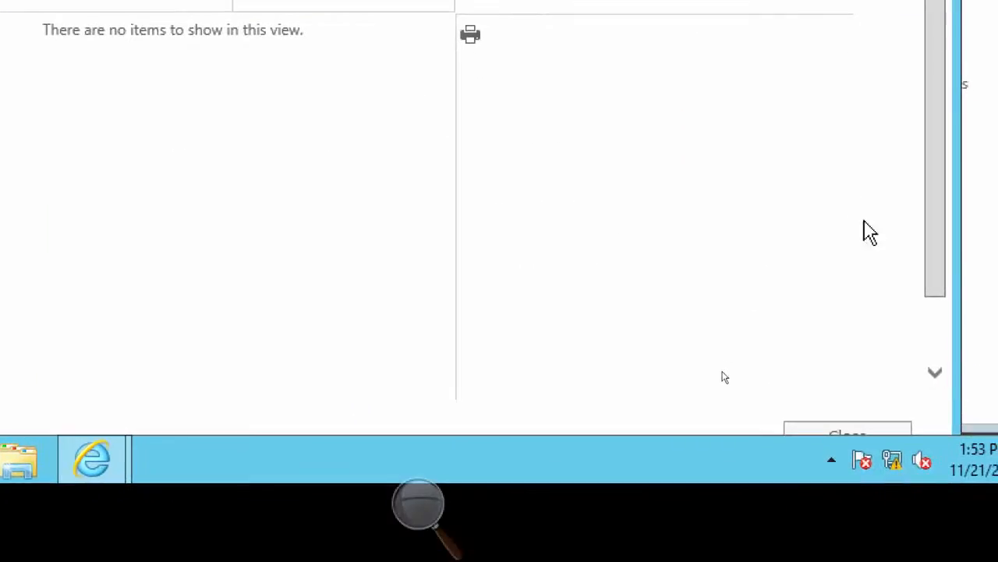
left_click(988, 324)
left_click_drag(949, 160, 957, 50)
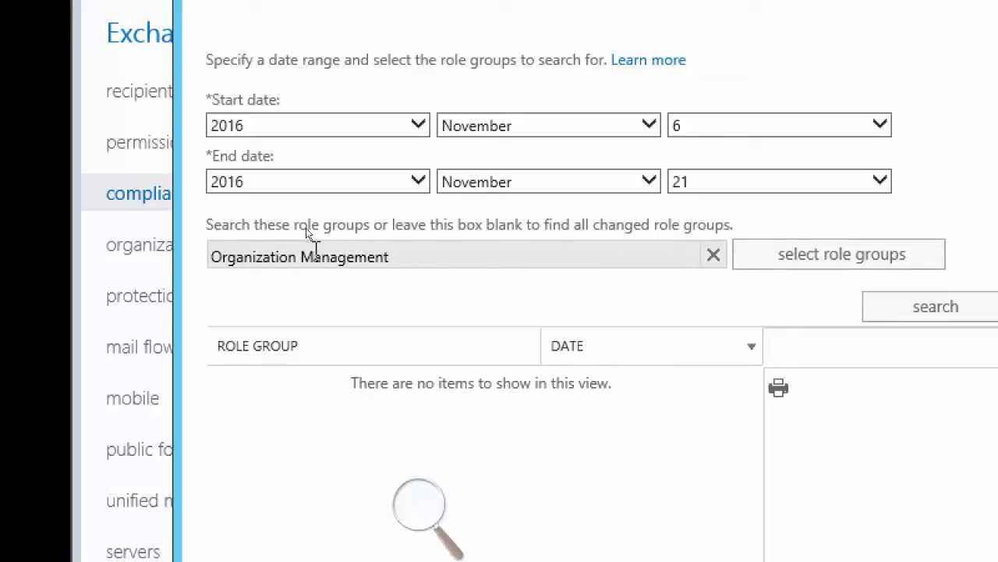
Remove the role group filter, search for changes to all role groups, and close the report
left_click(713, 255)
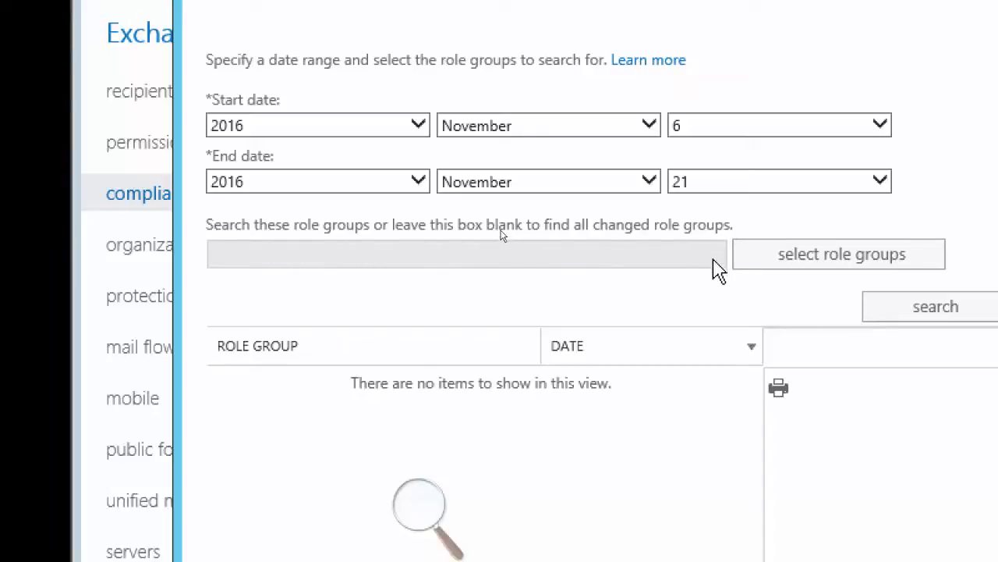
left_click(919, 311)
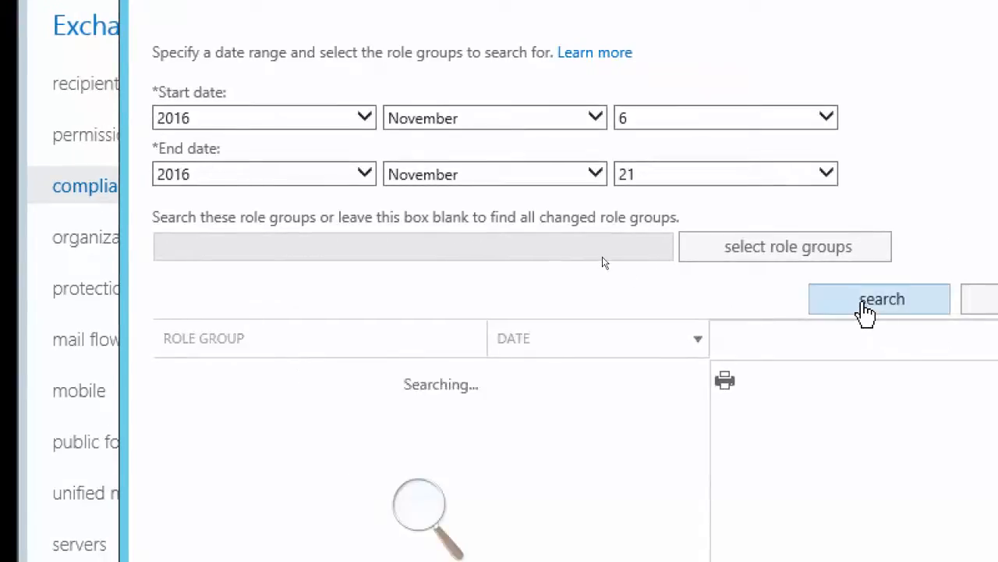
left_click(866, 311)
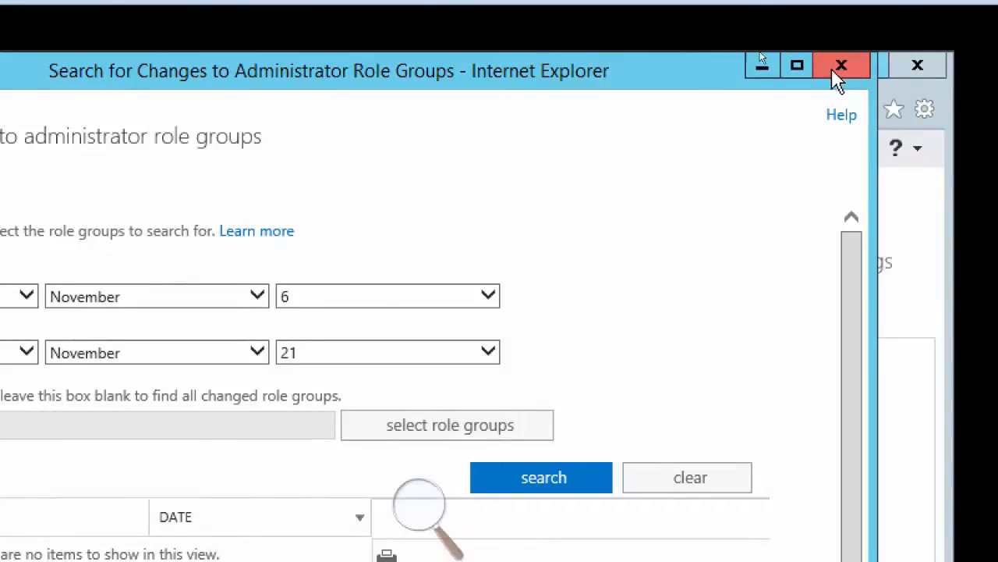
left_click(843, 68)
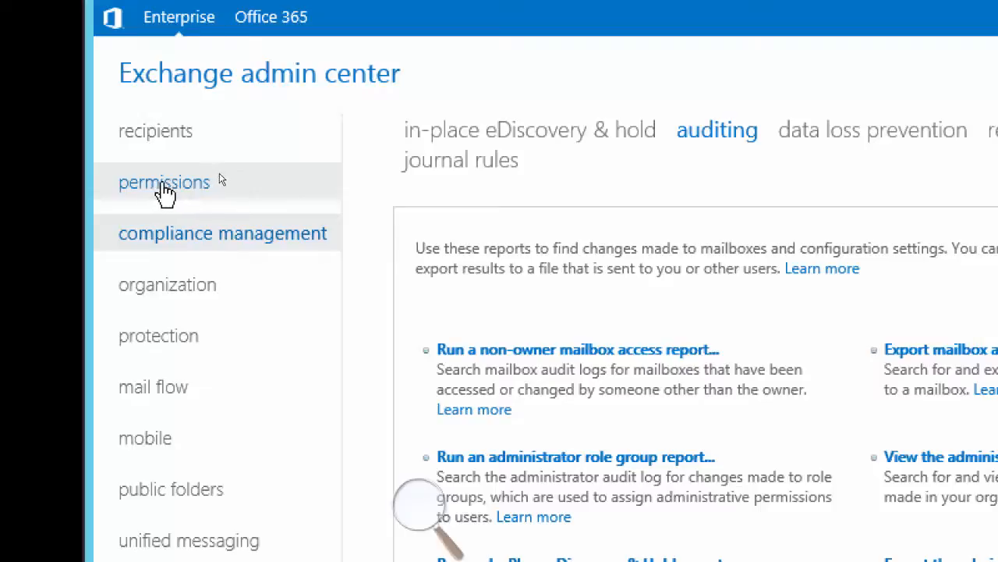
Open the Organization Management admin role group for editing and review its roles and members
left_click(161, 186)
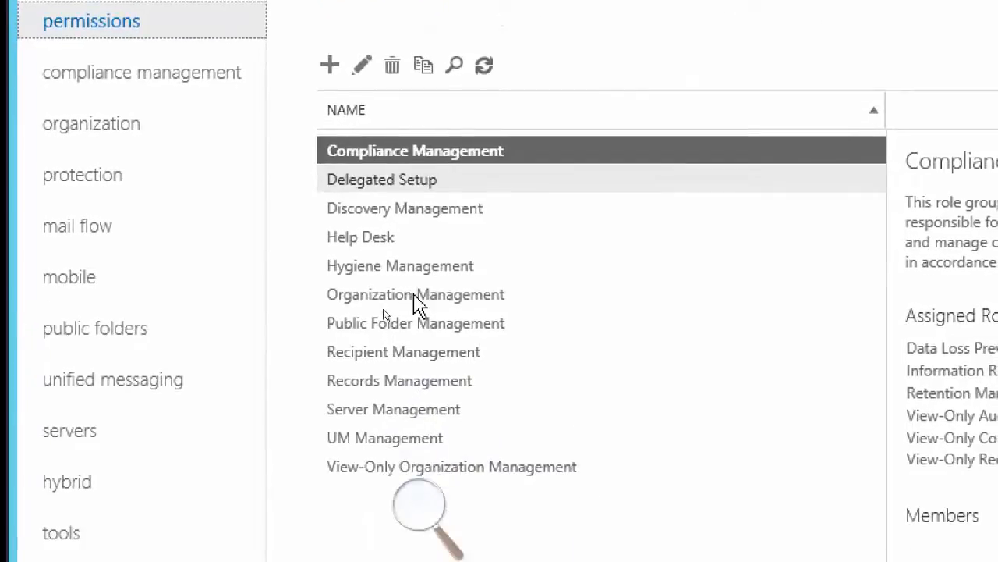
left_click(414, 295)
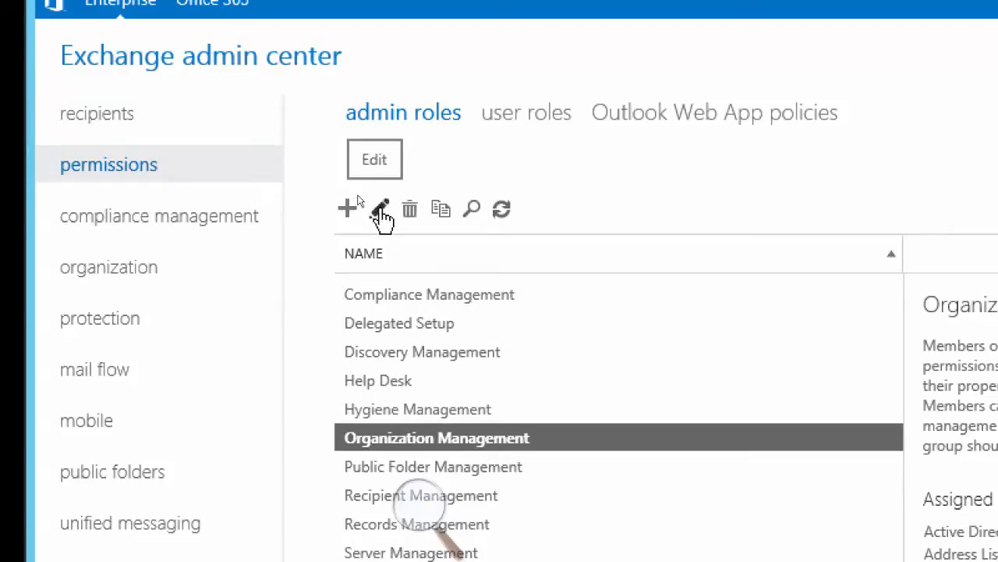
left_click(381, 209)
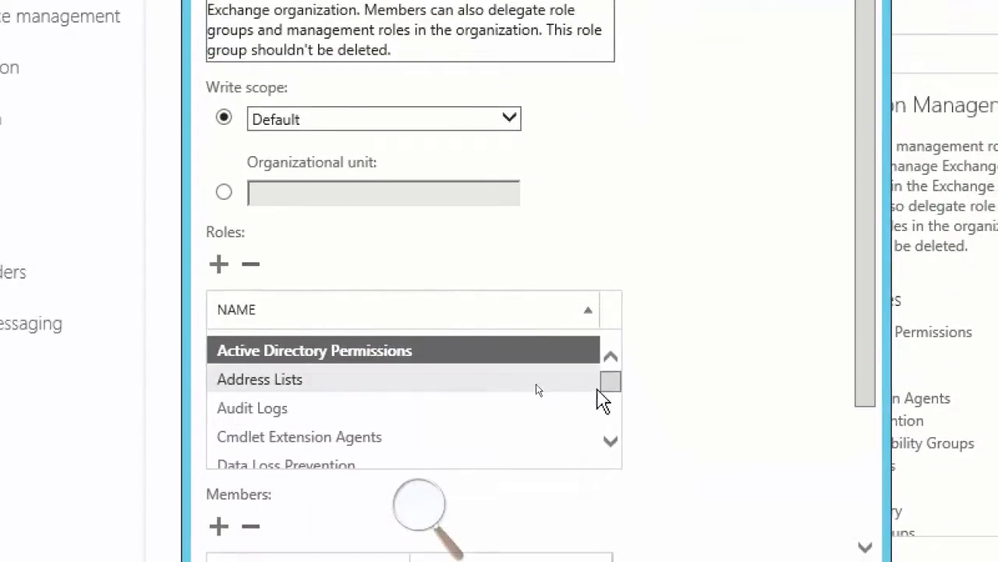
left_click_drag(603, 399, 626, 446)
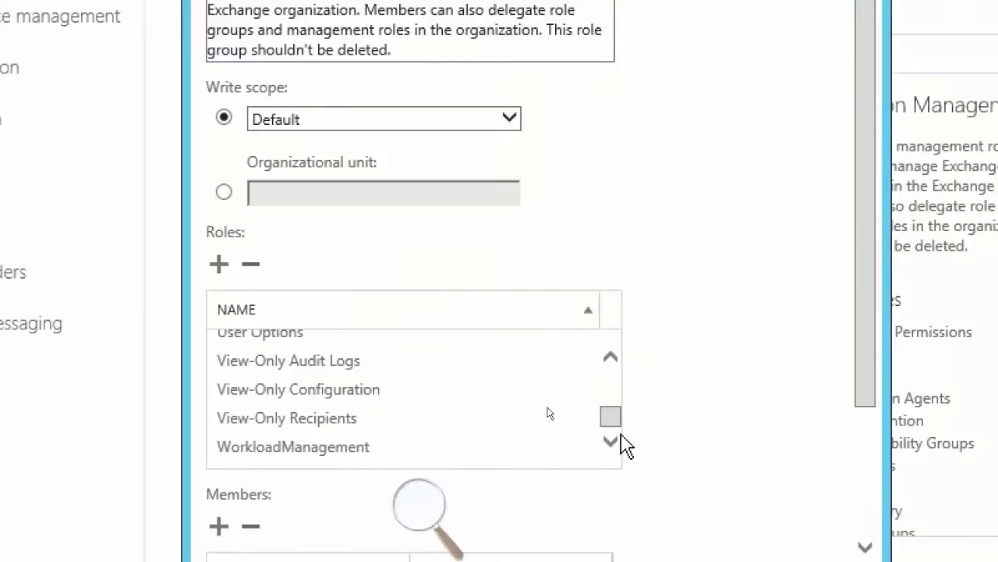
scroll(874, 339, "down", 3)
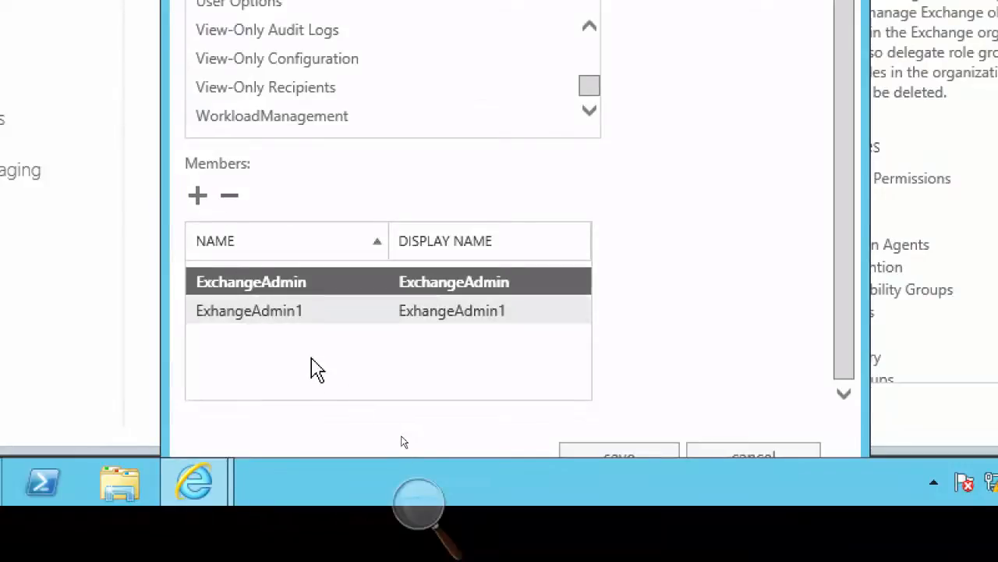
left_click(288, 314)
left_click(276, 290)
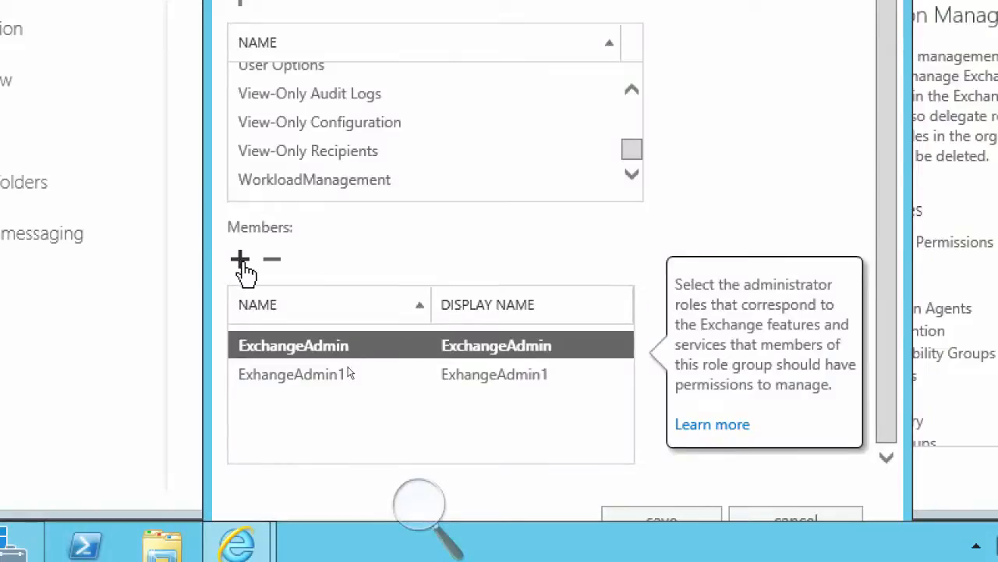
Add the first user listed in the ExchangeUsers folder as a role group member and save the role group
left_click(242, 262)
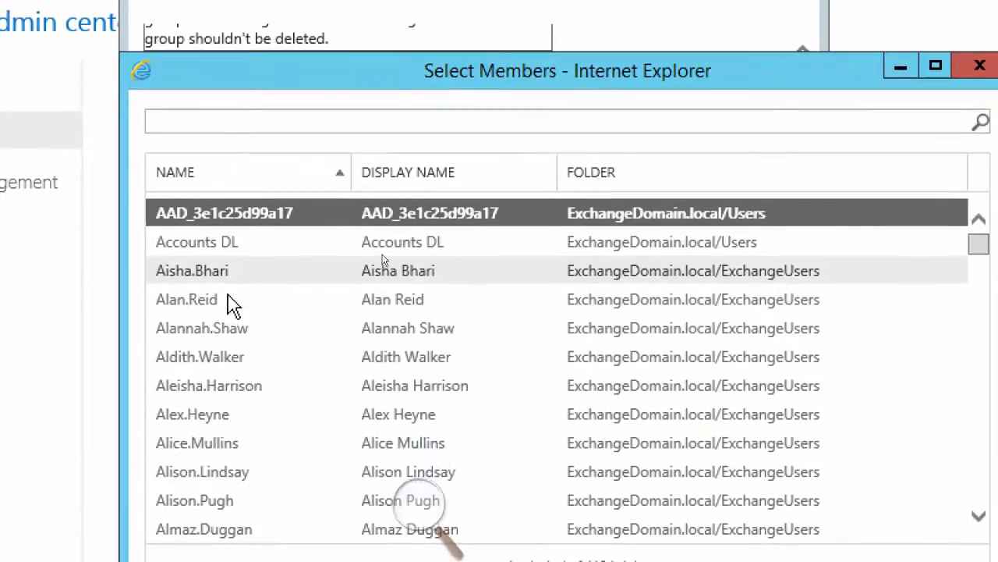
left_click(218, 280)
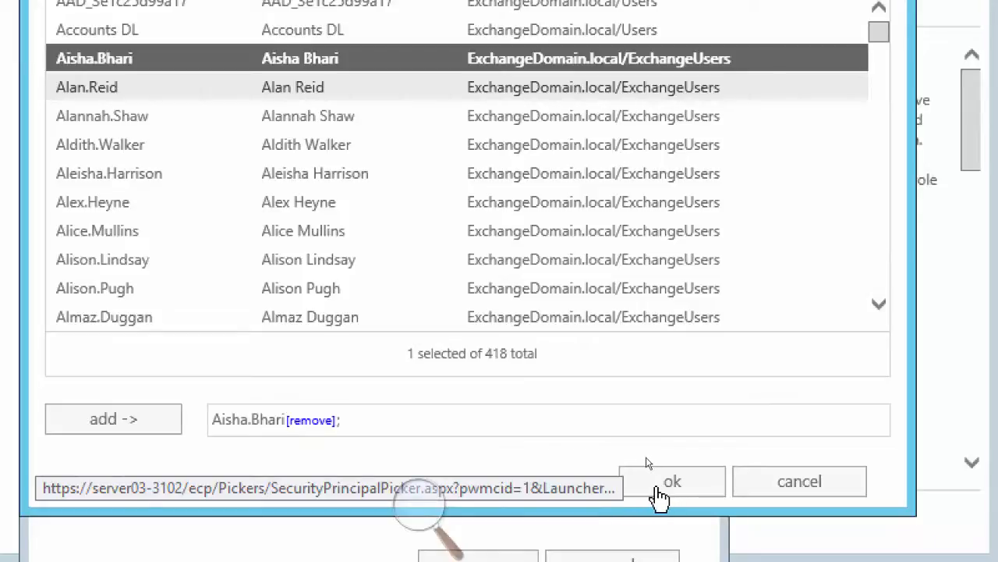
left_click(659, 495)
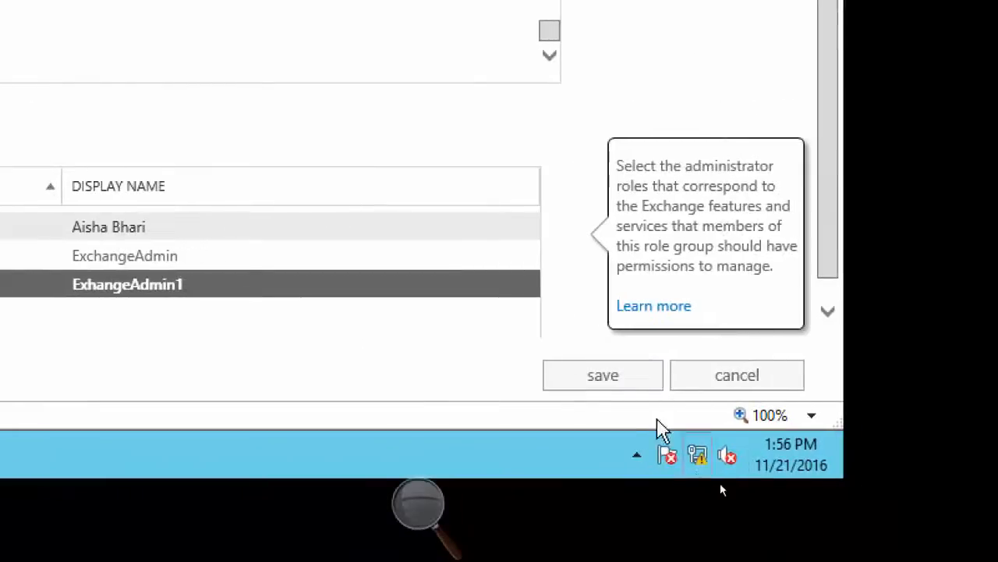
left_click(602, 378)
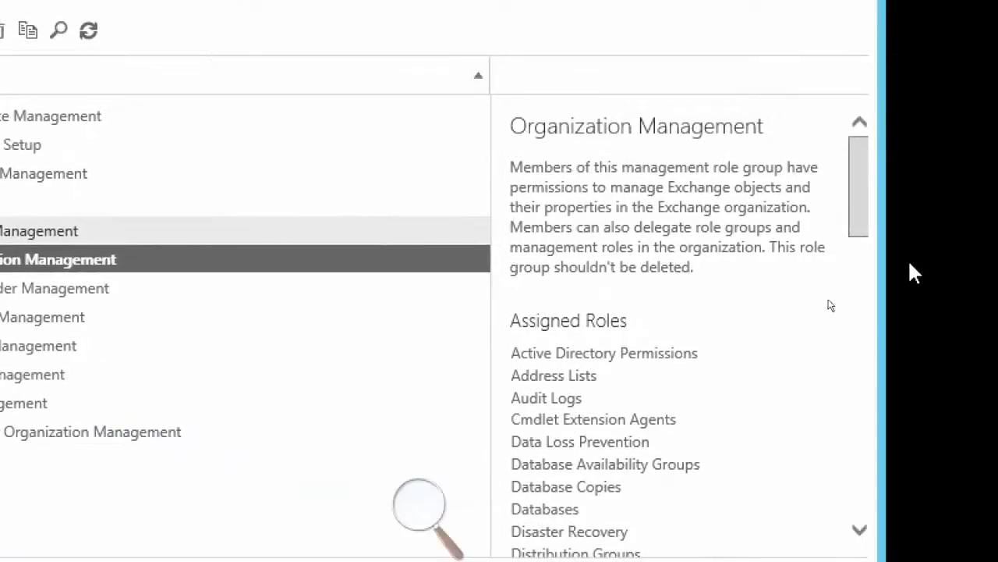
Check the Organization Management details for the newly added member
left_click_drag(981, 218, 981, 224)
left_click_drag(858, 199, 871, 481)
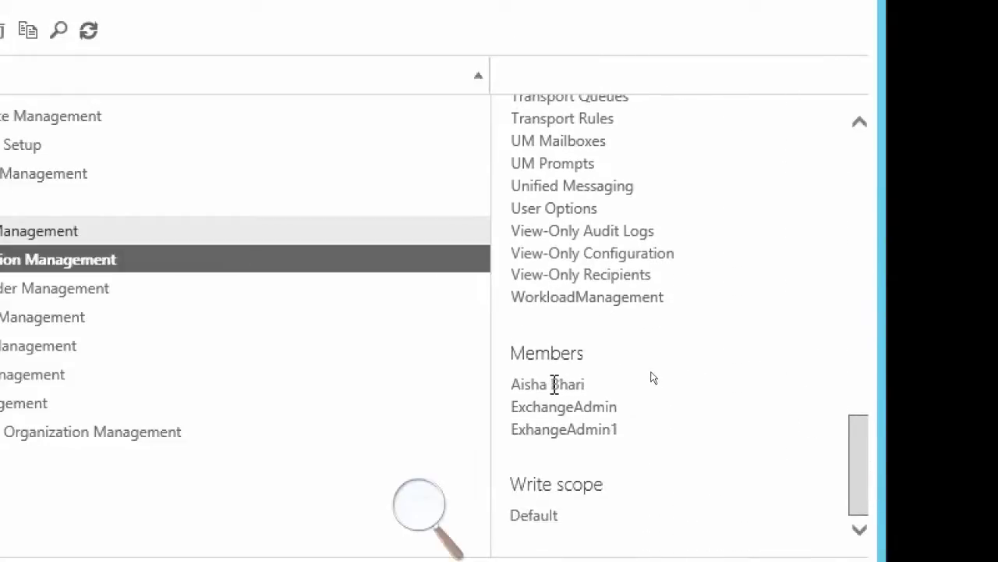
left_click_drag(584, 384, 478, 397)
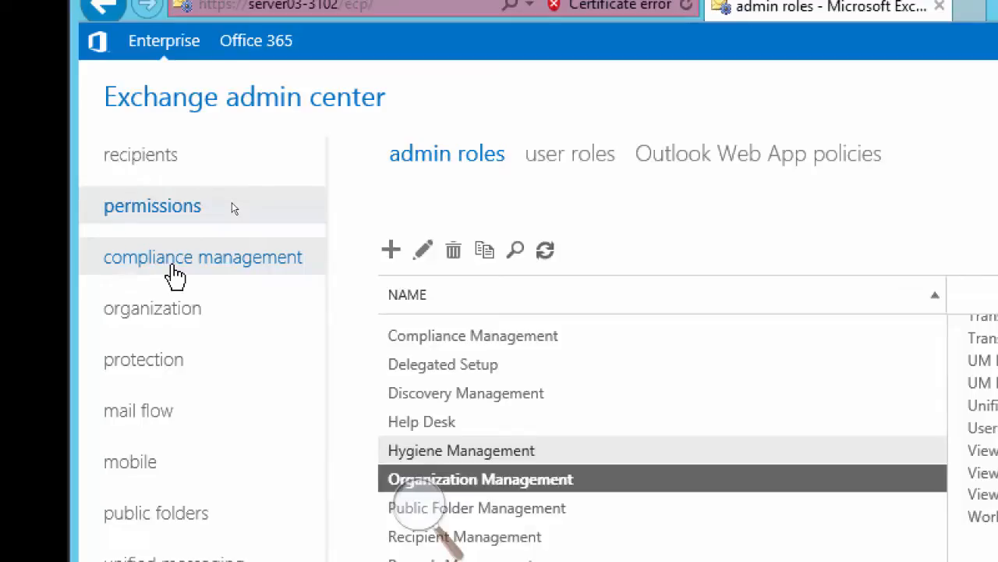
Return to auditing in compliance management and run the administrator role group report again for all role groups
left_click(173, 273)
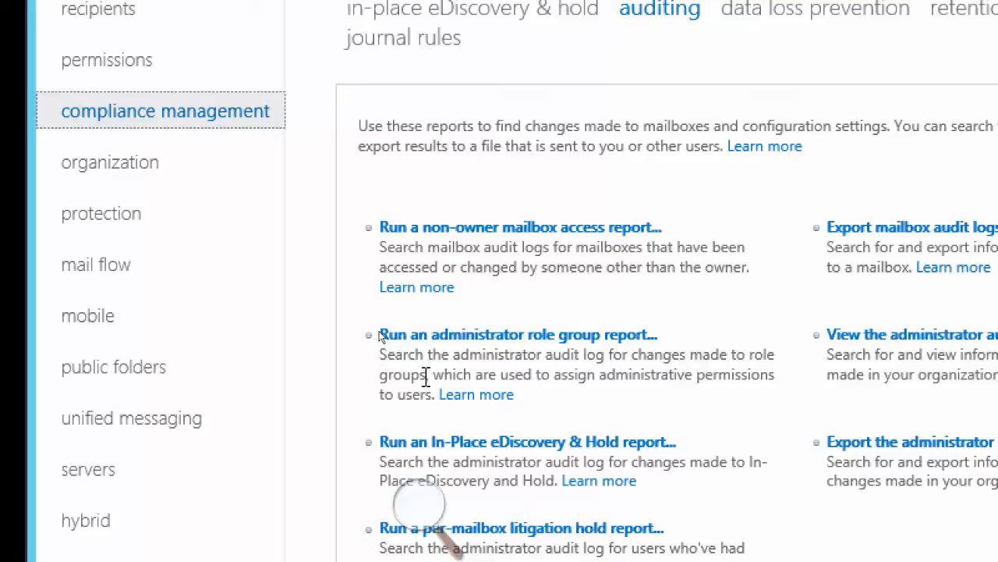
left_click_drag(427, 377, 385, 382)
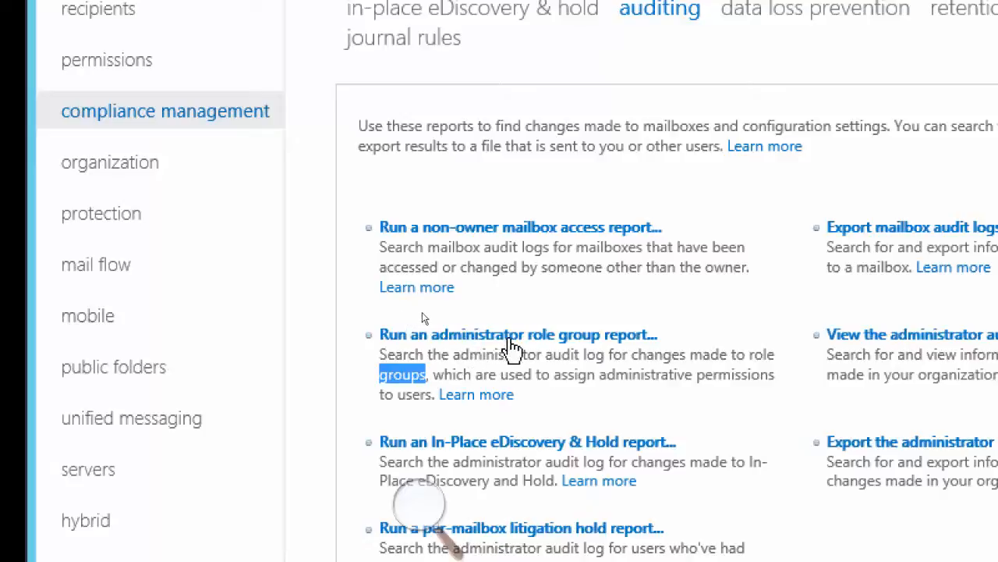
left_click(515, 336)
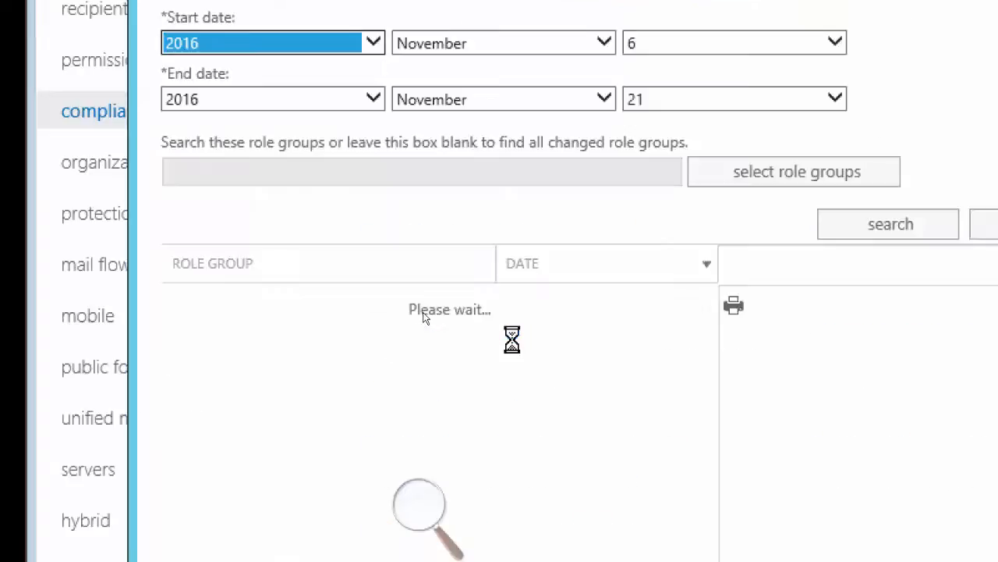
left_click(427, 306)
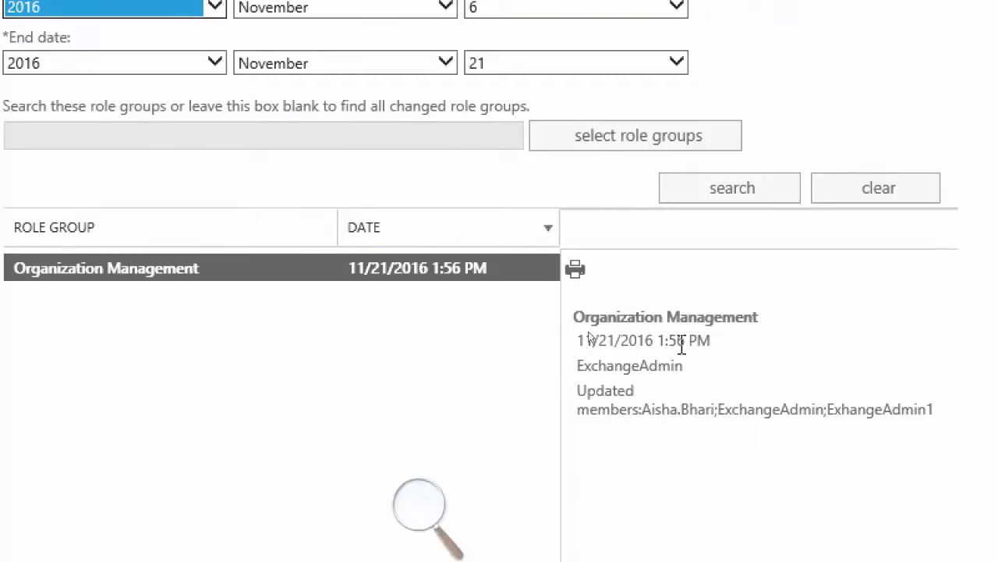
Examine the date and updated members of the Organization Management change, and close the report
left_click_drag(710, 340, 532, 337)
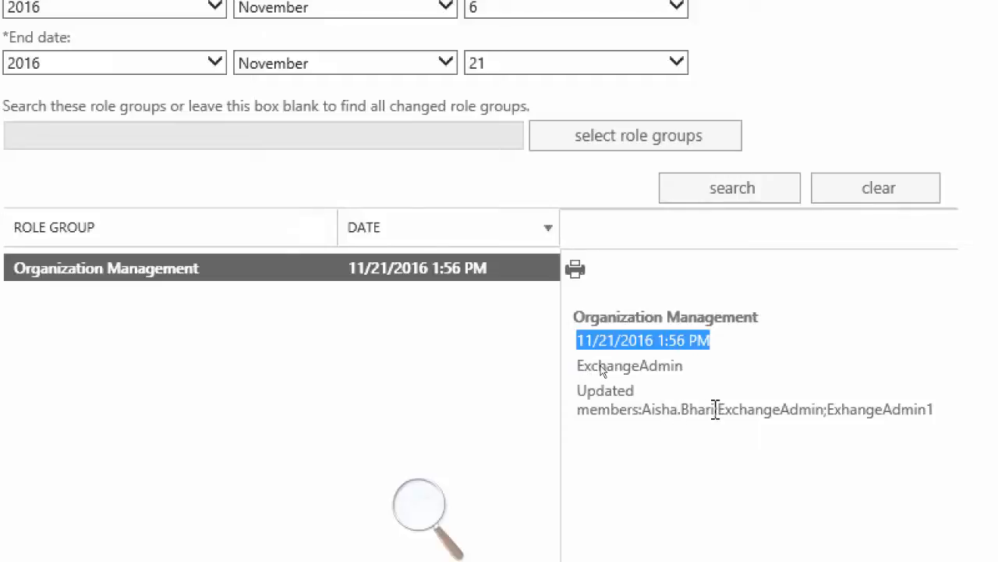
left_click_drag(715, 409, 537, 361)
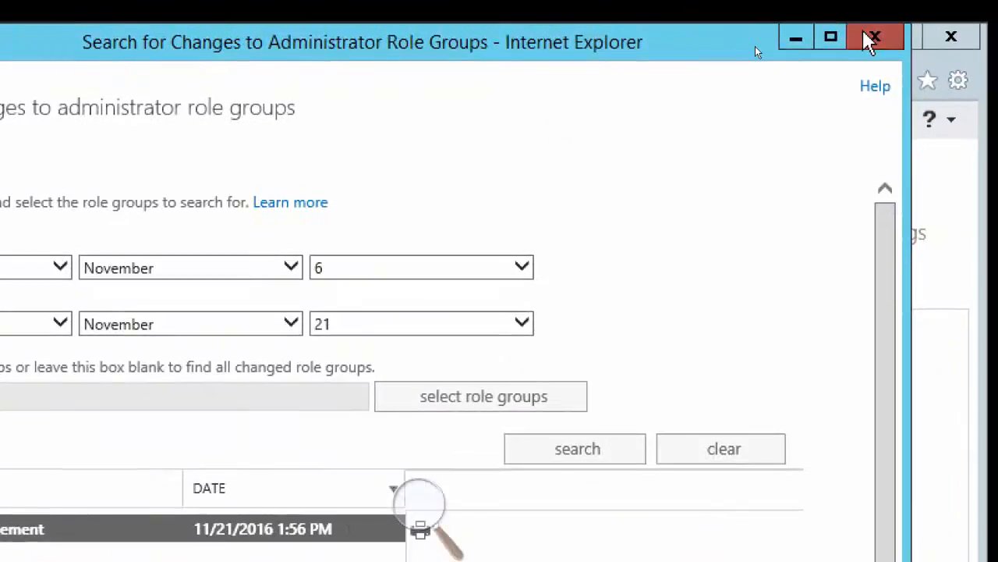
left_click(867, 37)
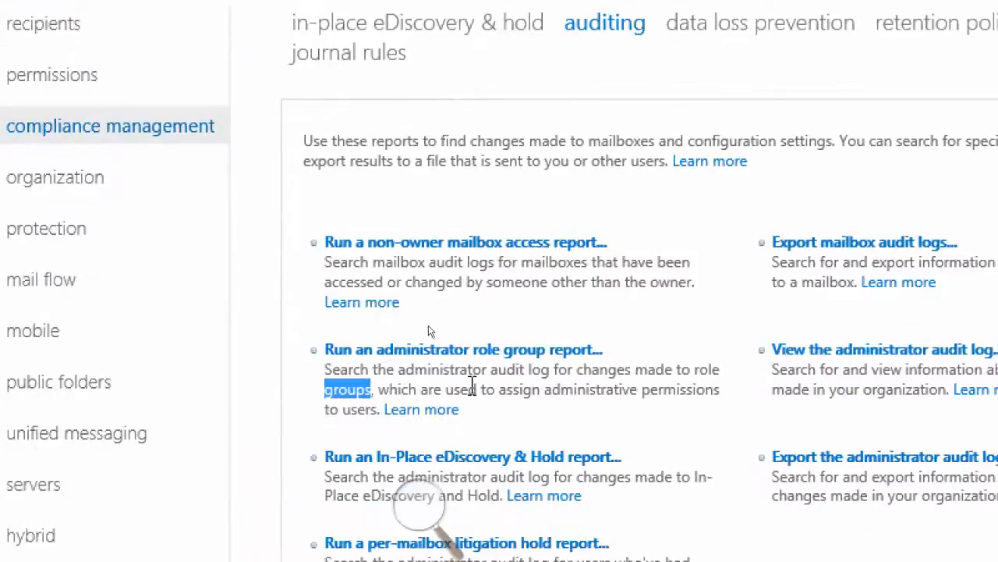
Open the administrator role group report again, review the Organization Management entry, and close the report
left_click(504, 352)
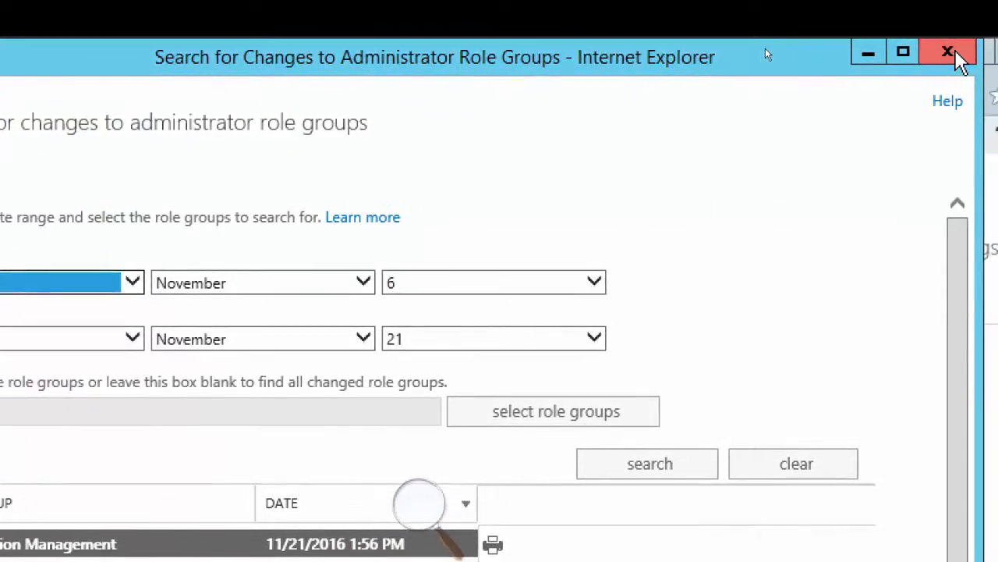
left_click(955, 53)
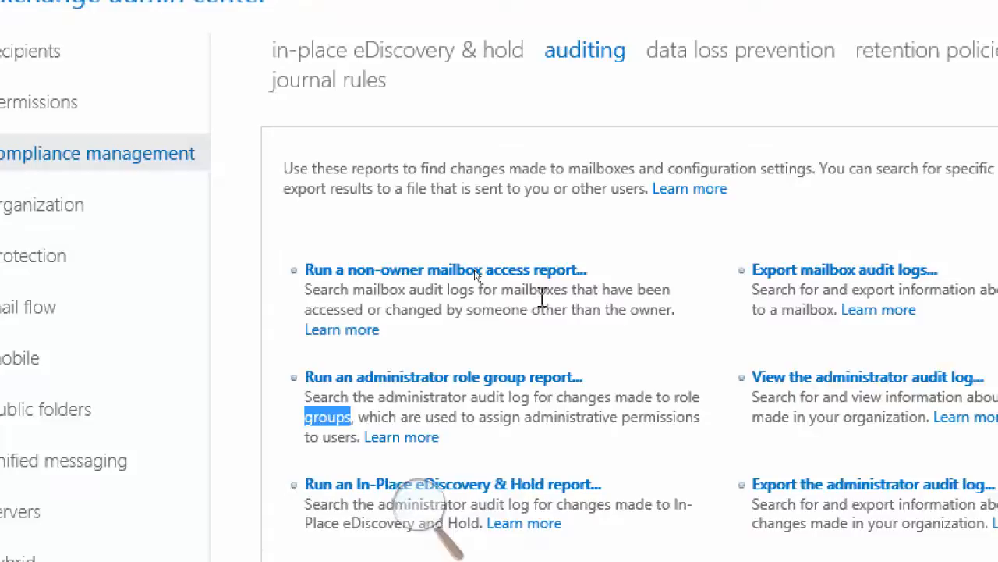
left_click(484, 301)
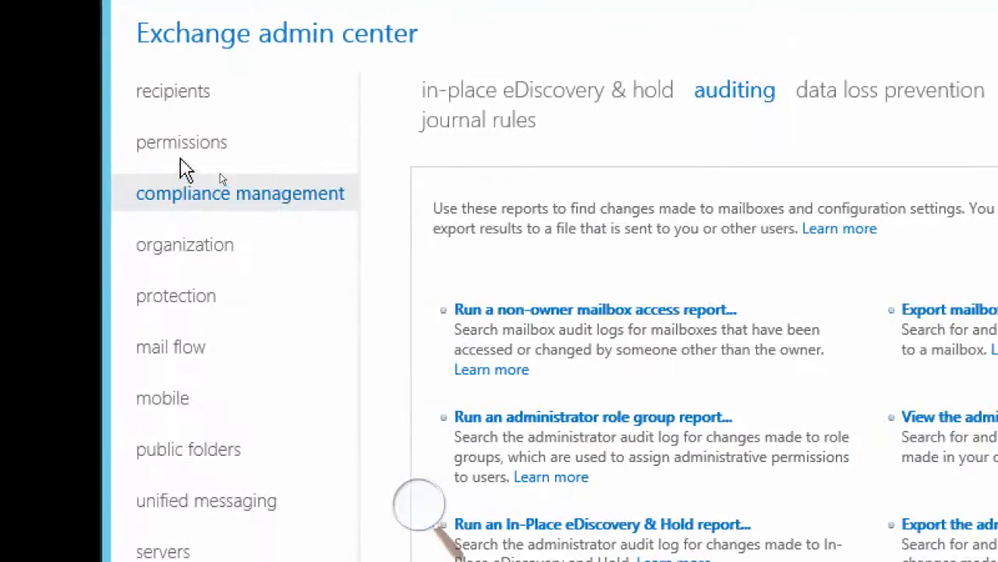
Review the description, write scope and roles of the Organization Management role group in permissions, and close it unchanged
left_click(182, 145)
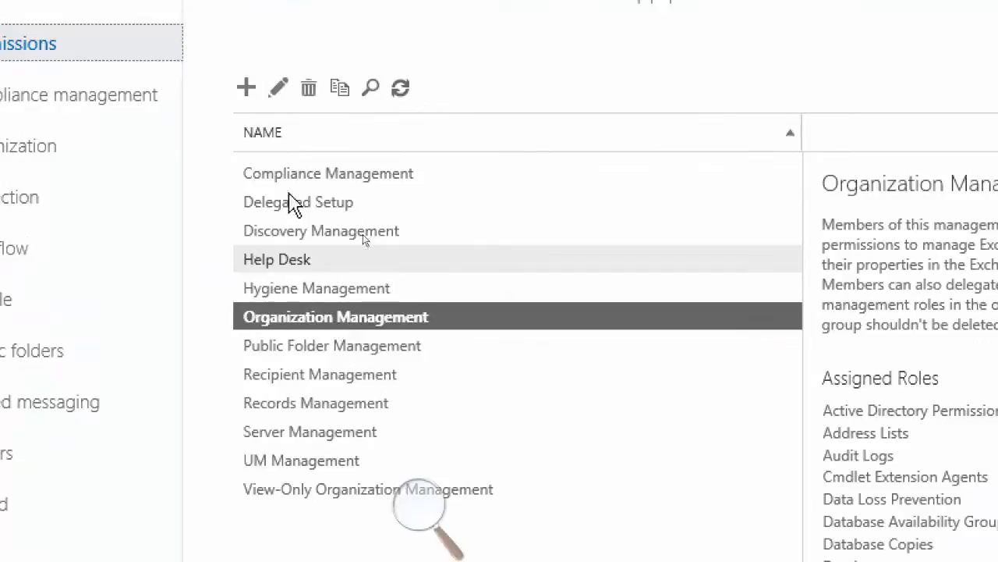
left_click(280, 88)
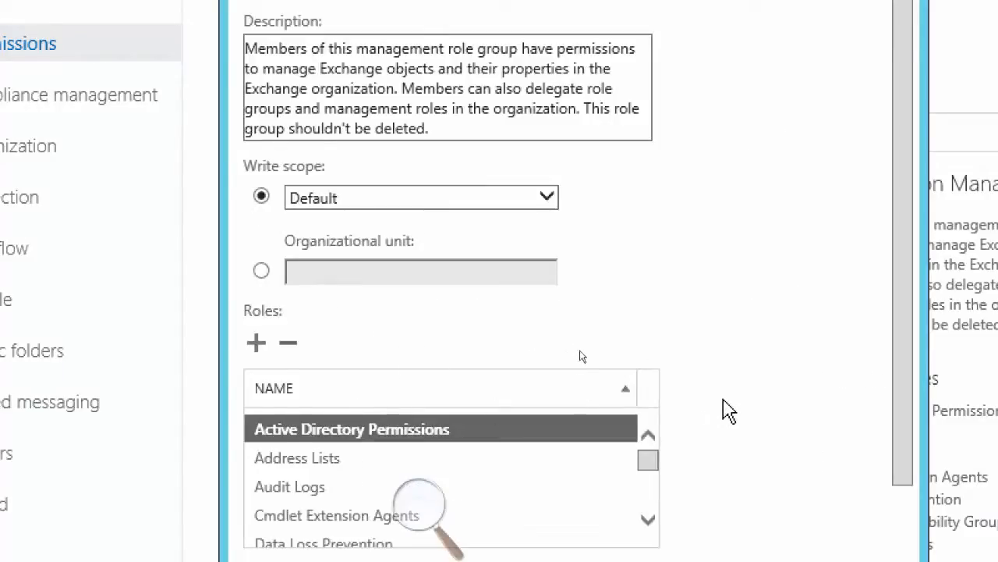
scroll(724, 418, "down", 3)
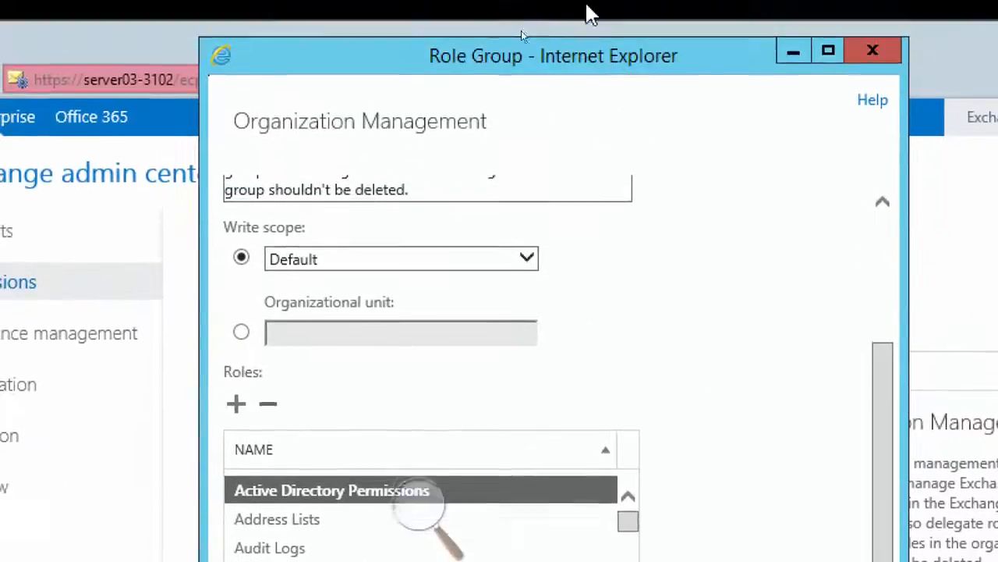
left_click(882, 55)
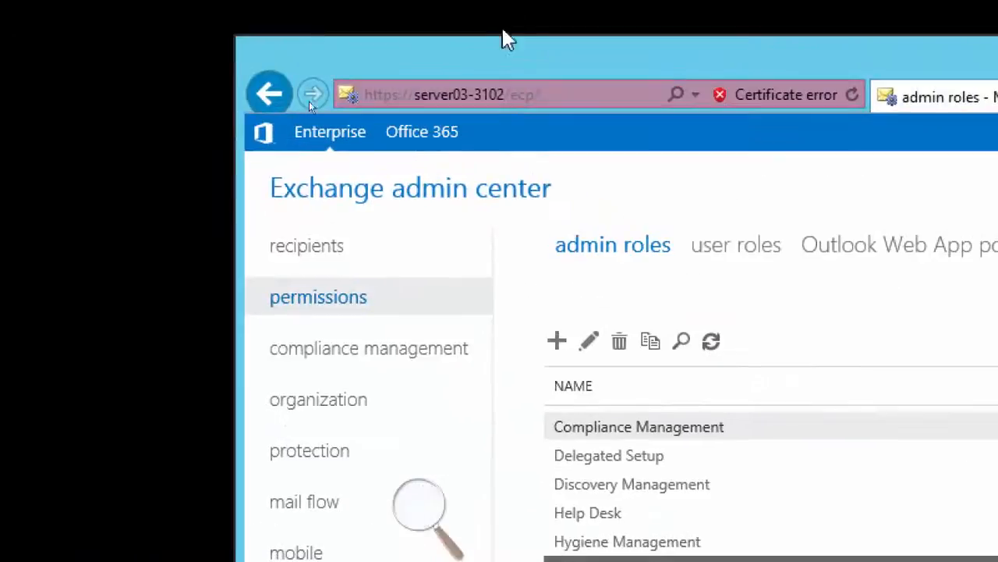
Return to auditing in compliance management, check the non-owner mailbox access report for administrators, and close it
left_click(364, 353)
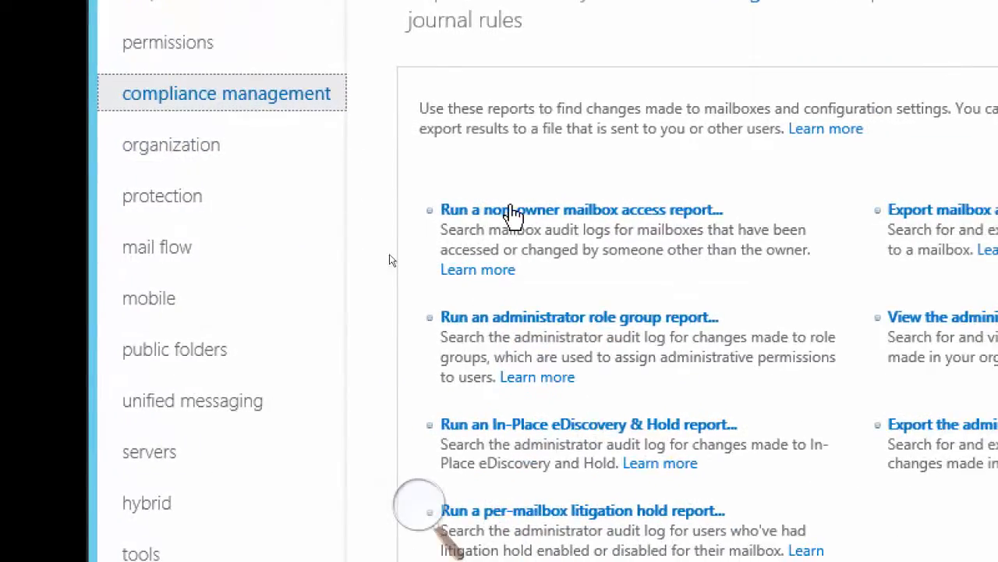
left_click(575, 219)
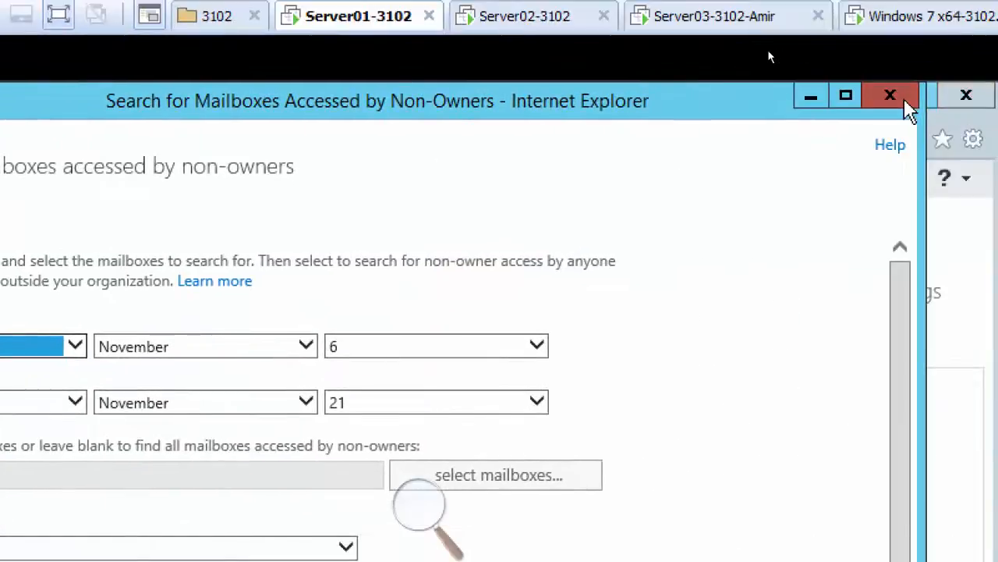
left_click(990, 63)
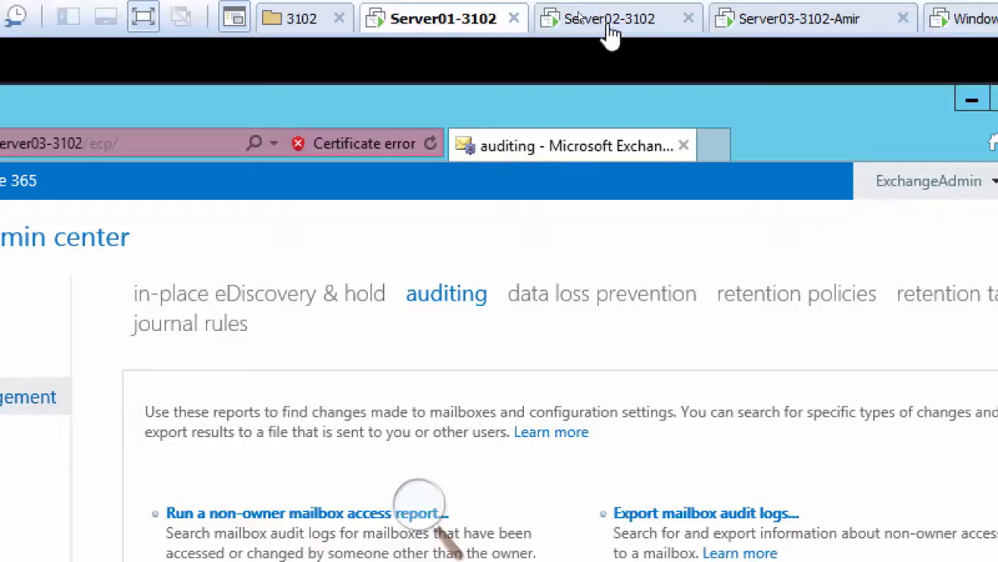
Switch to Outlook Web App on Server02-3102, try to open another user's mailbox as ExchangeAdmin, and expand the resulting page's details
left_click(571, 17)
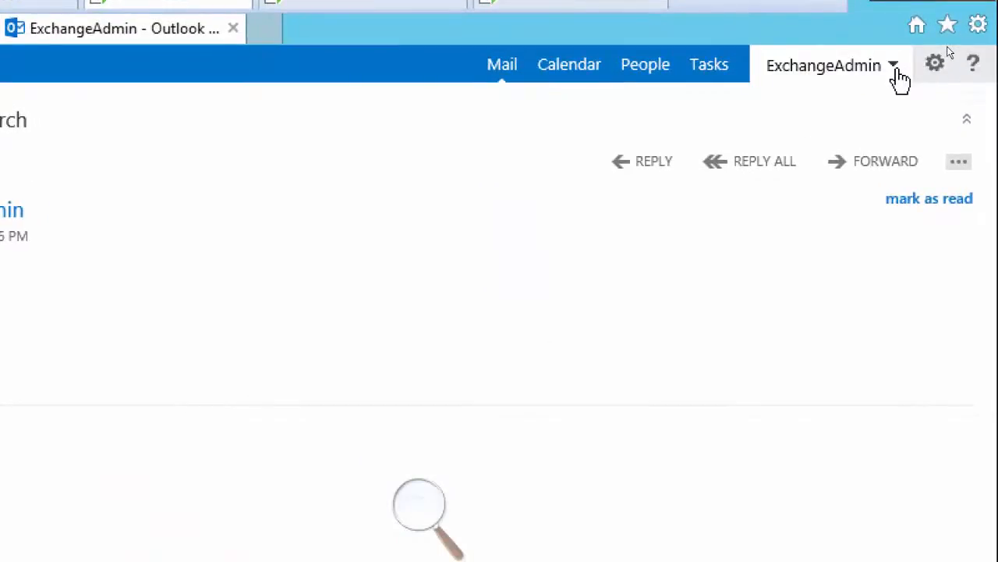
left_click(897, 74)
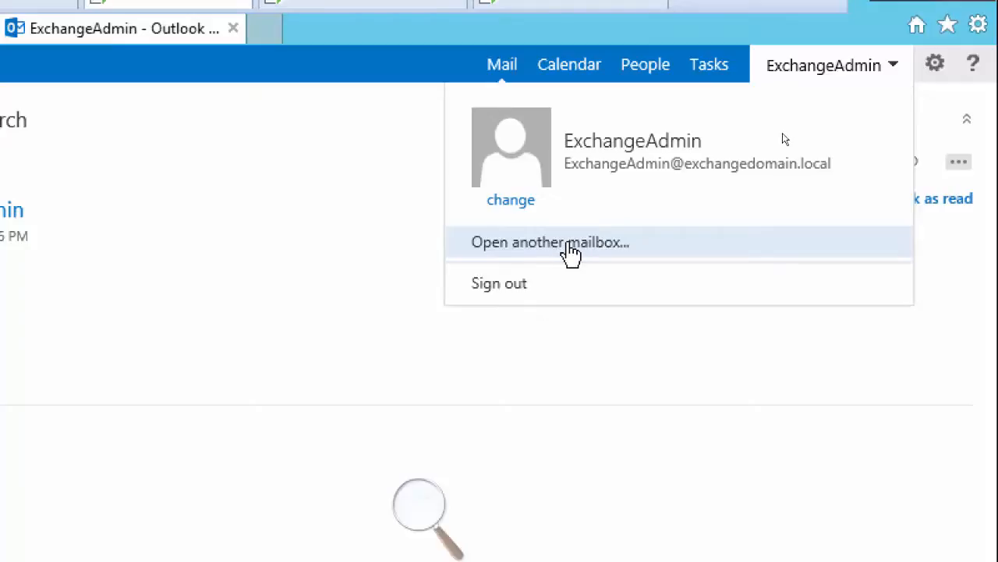
left_click(572, 249)
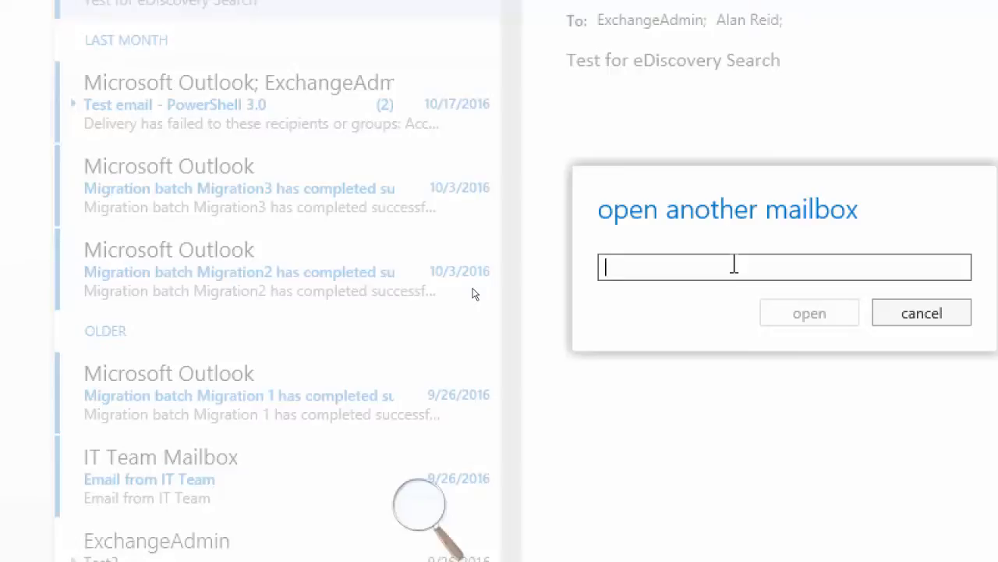
type("Alan")
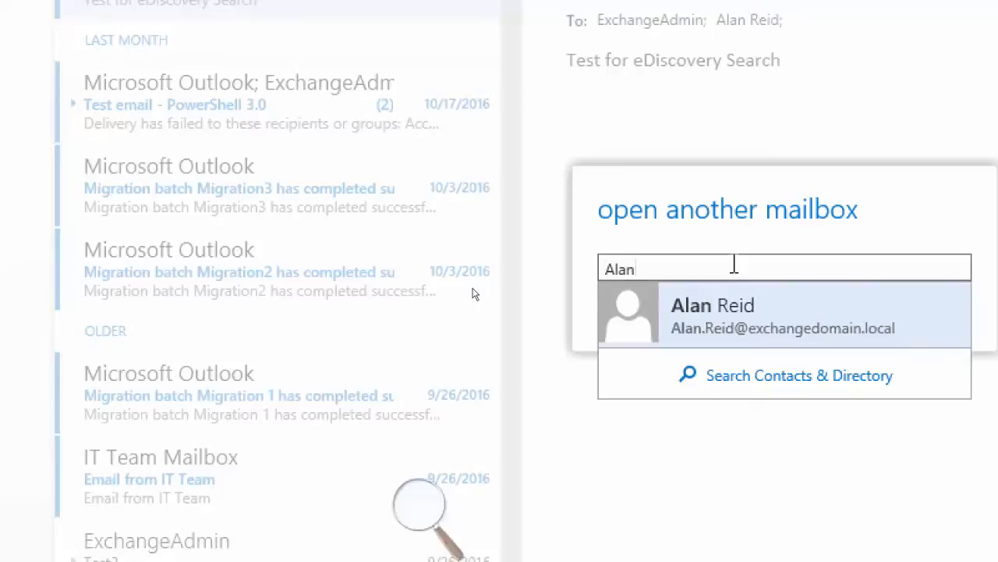
left_click(774, 337)
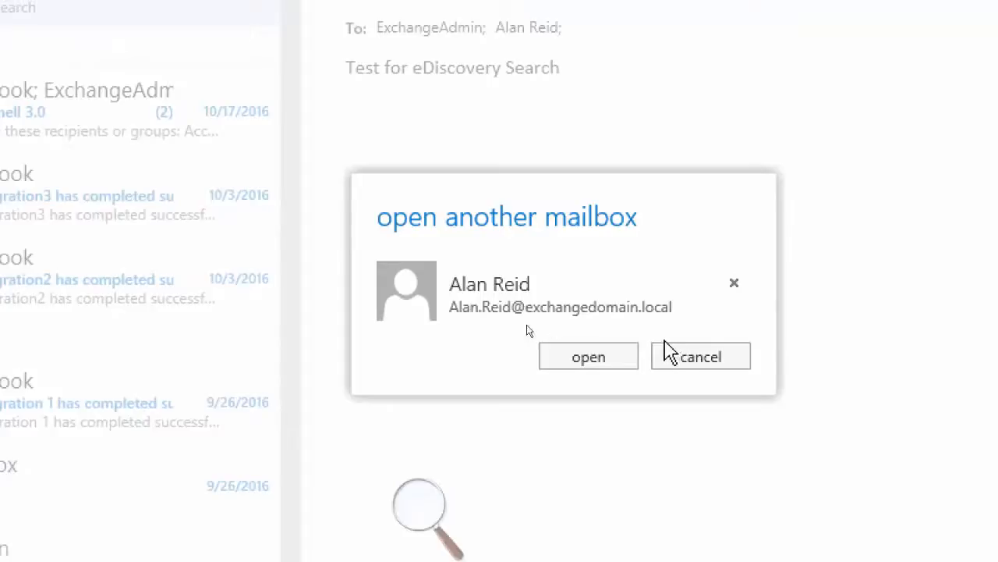
left_click(564, 363)
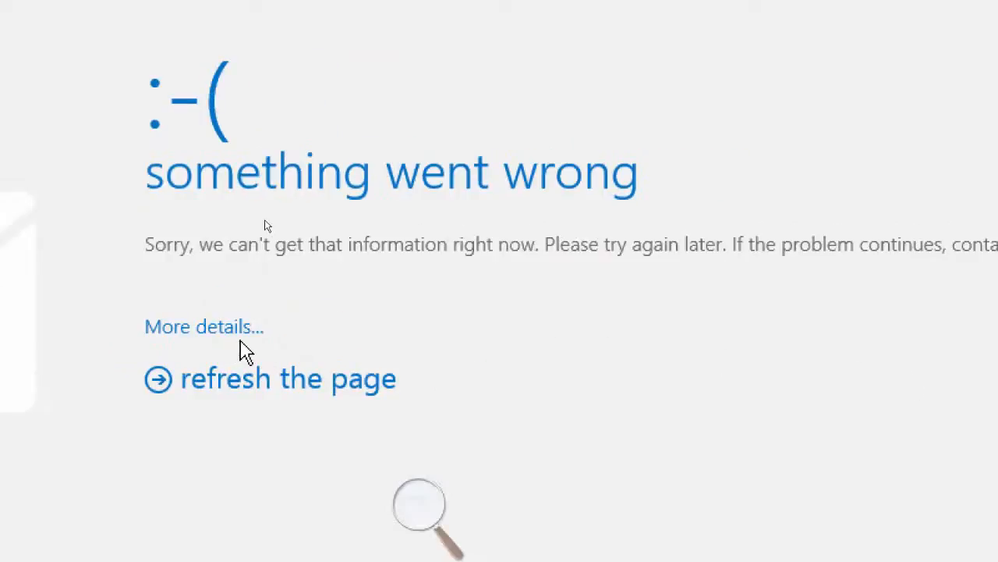
left_click(216, 328)
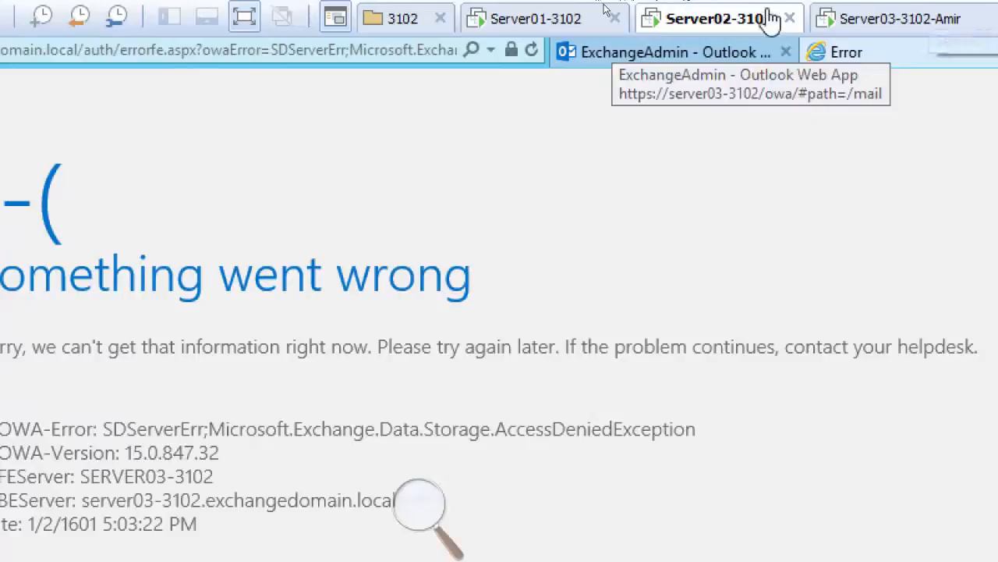
Switch back to the Exchange admin center on Server01-3102, check the non-owner mailbox access report again, and close it
left_click(537, 23)
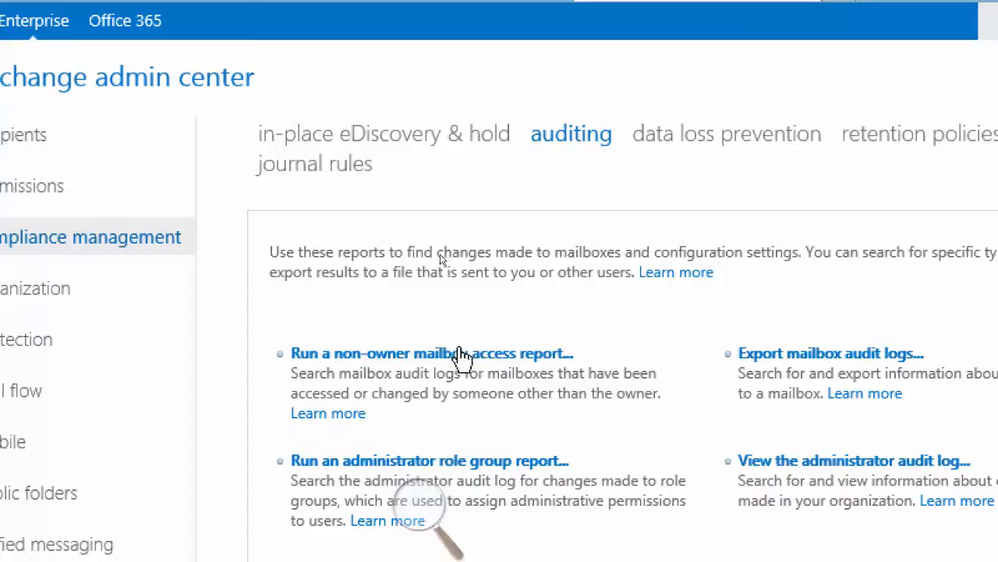
left_click(464, 357)
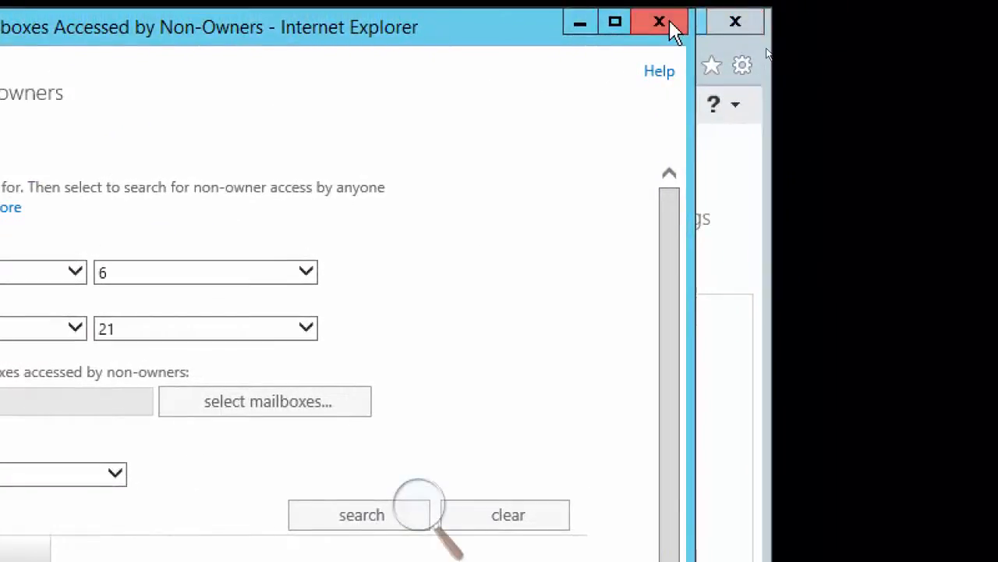
left_click(664, 25)
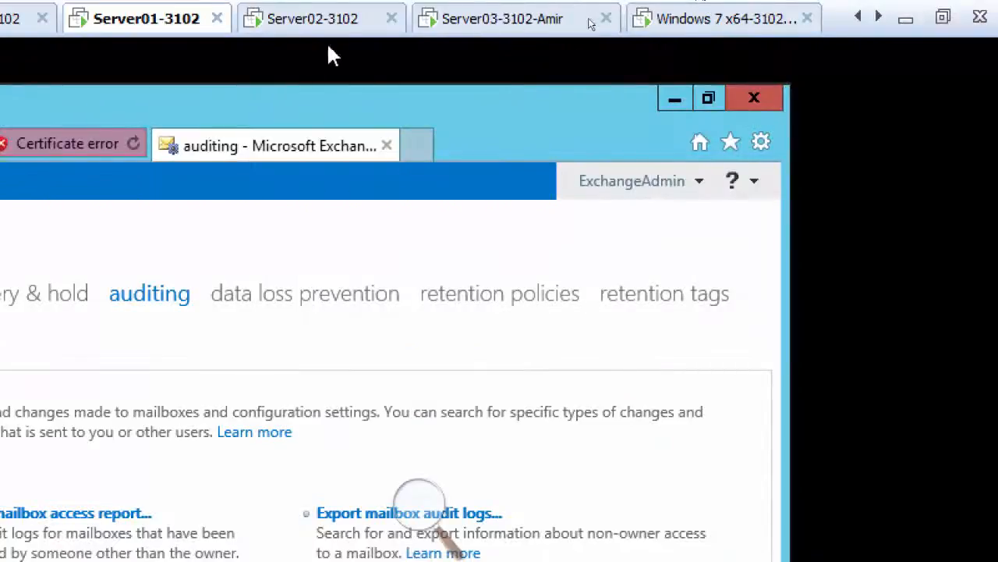
Return to ExchangeAdmin's Outlook Web App on Server02-3102 and open a different user's mailbox, found by first name
left_click(312, 19)
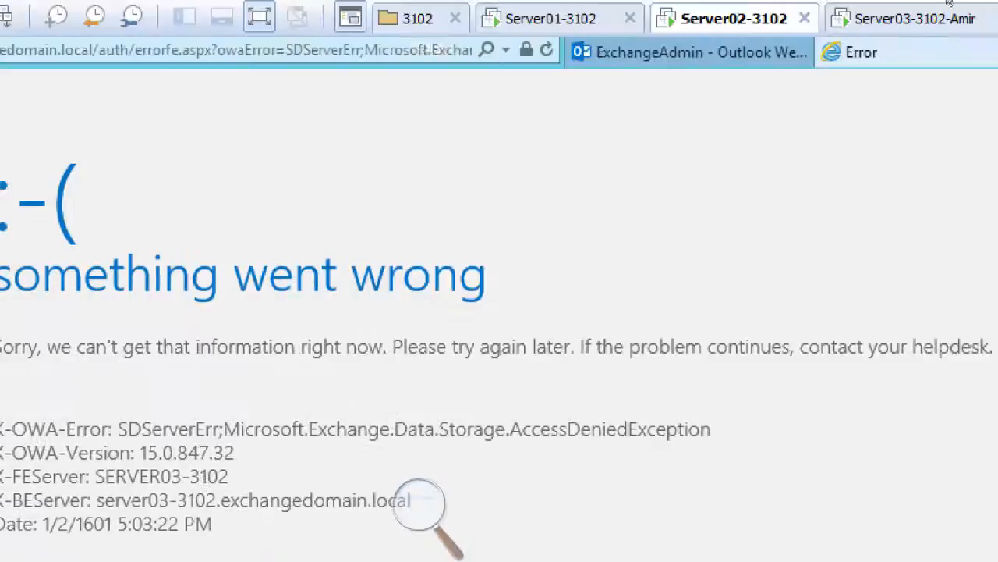
left_click(81, 56)
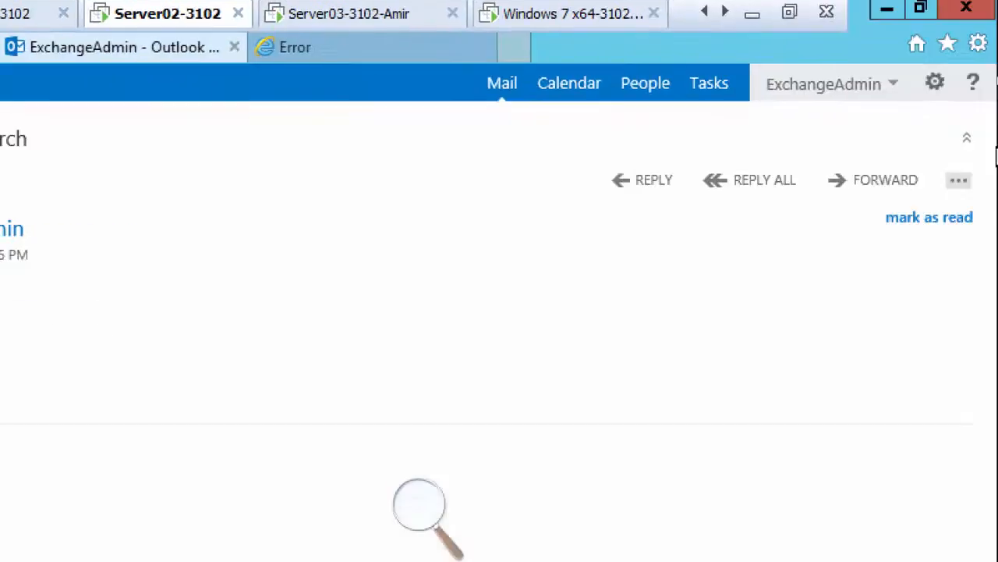
left_click(892, 86)
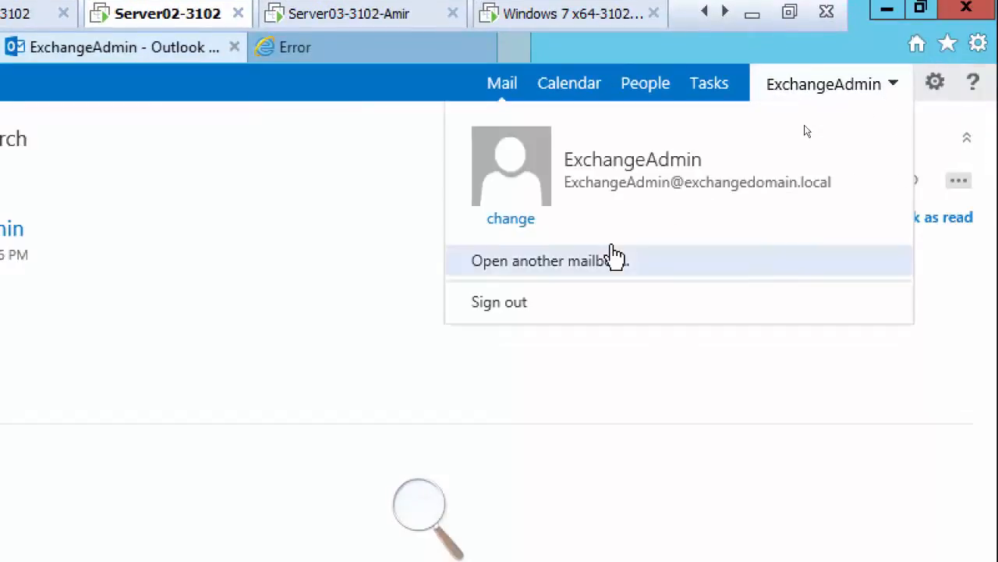
left_click(584, 265)
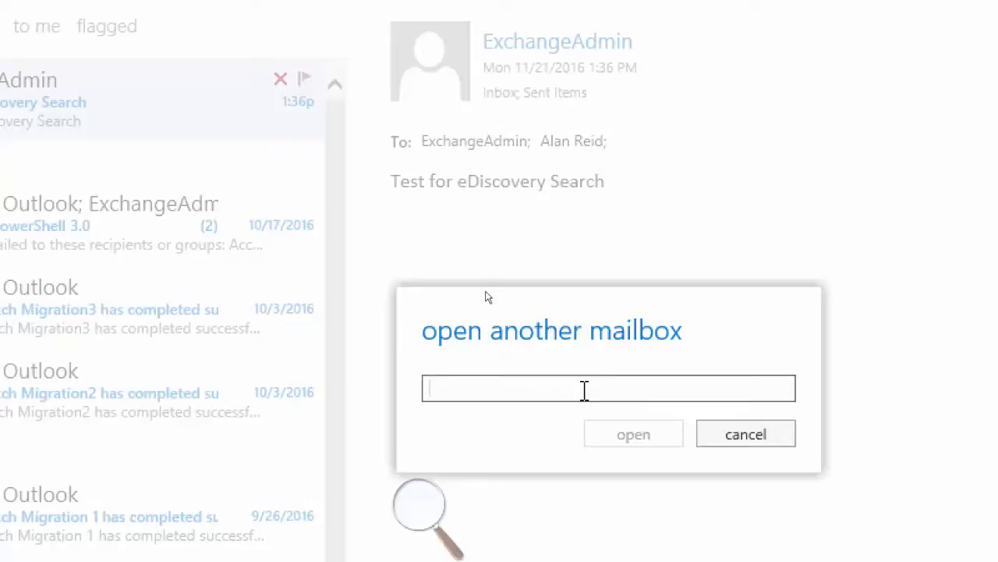
type("Aisha")
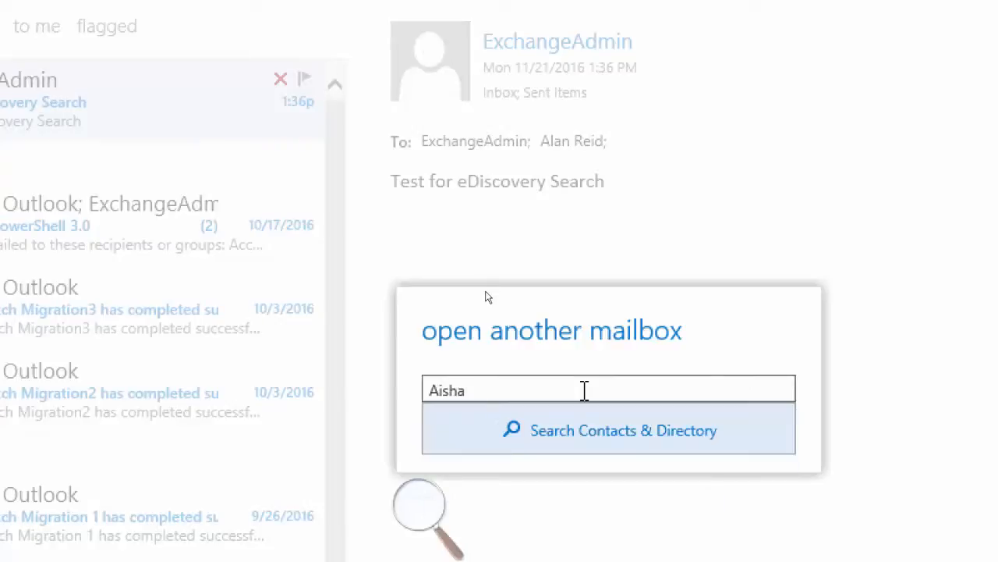
left_click(589, 440)
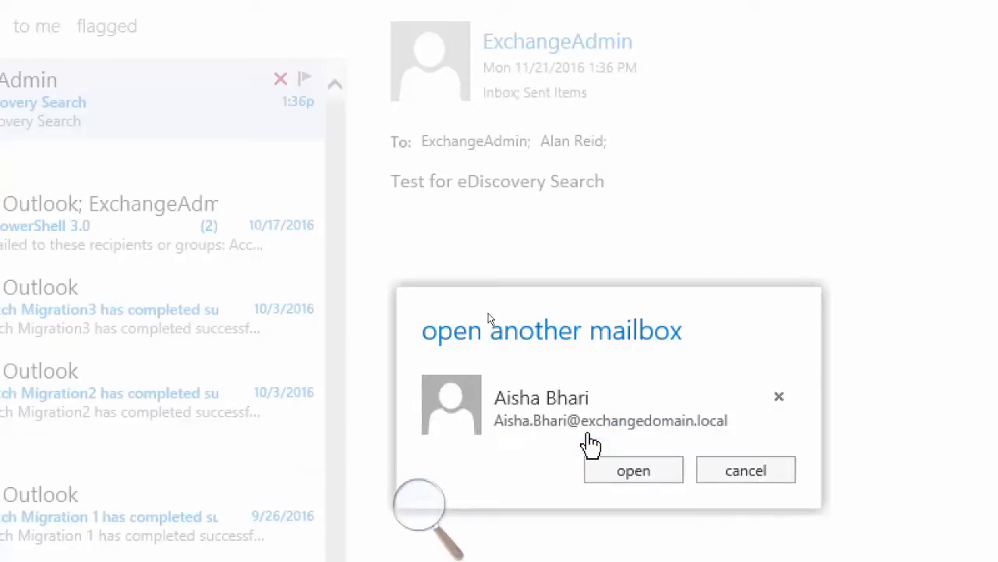
left_click(619, 472)
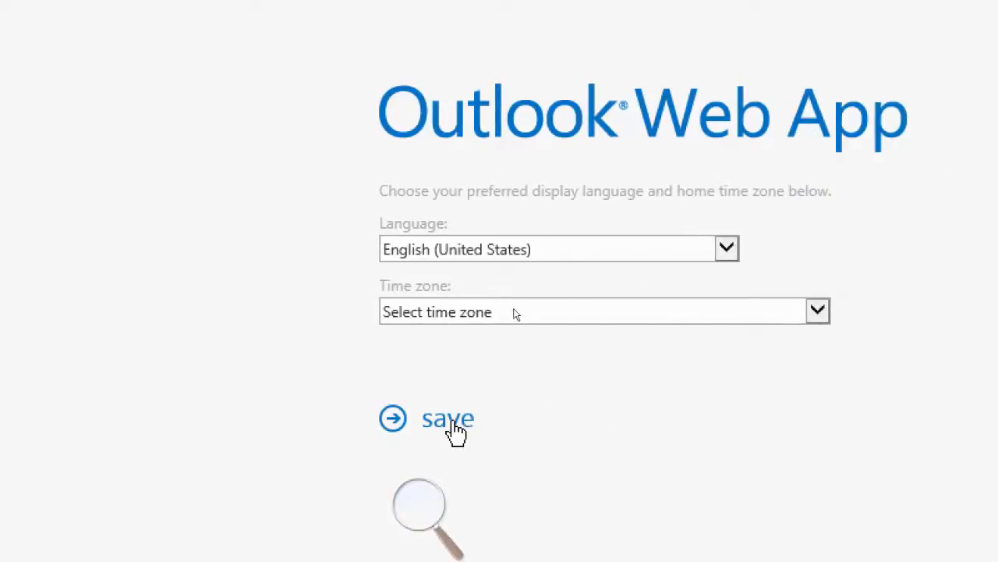
Set the opened mailbox's time zone to (UTC-05:00) Eastern Time (US & Canada) and save the regional settings
left_click(472, 318)
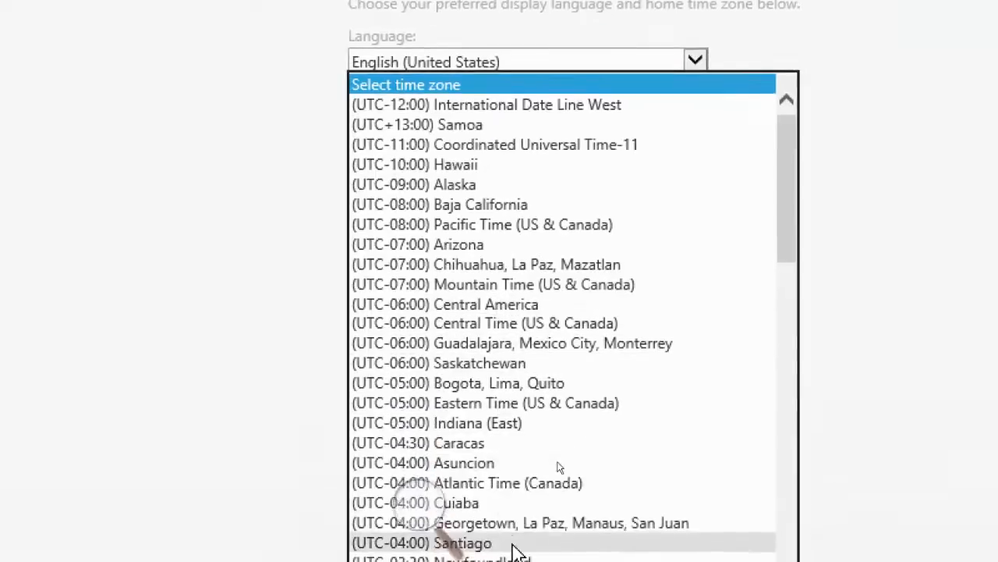
left_click(437, 403)
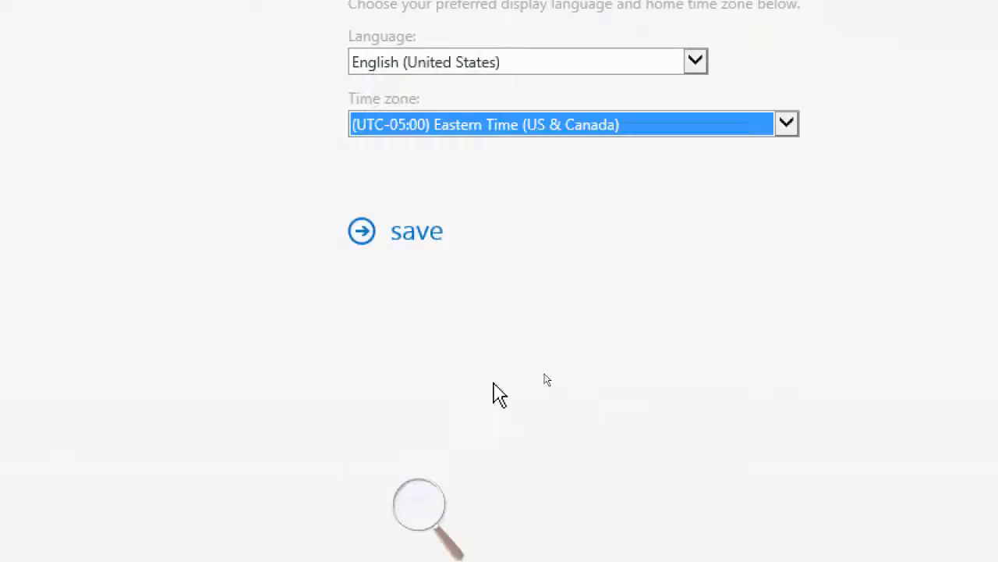
left_click(418, 238)
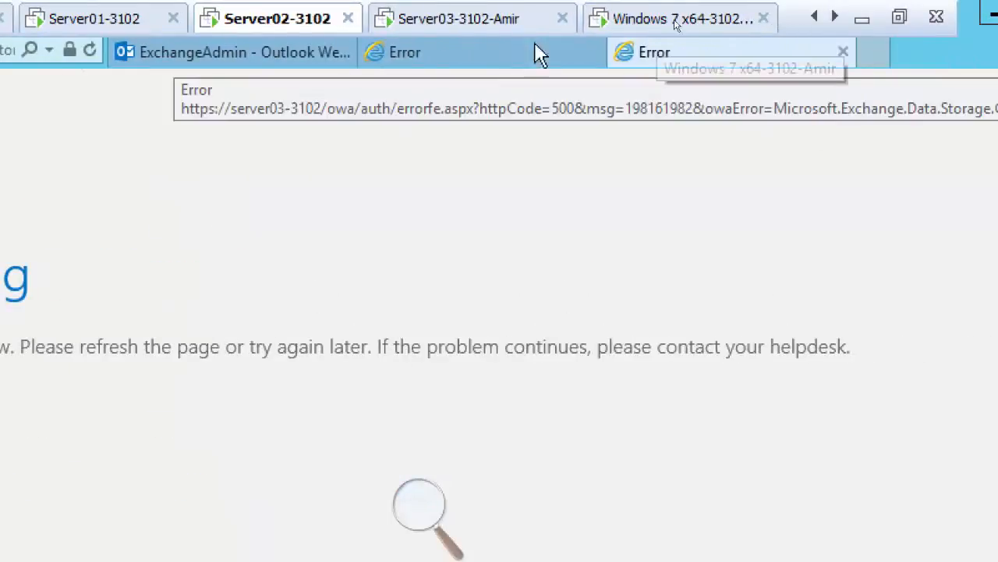
Switch to Server01-3102 and run the non-owner mailbox access report for administrators from November 6 to November 21, 2016, for all mailboxes
left_click(98, 31)
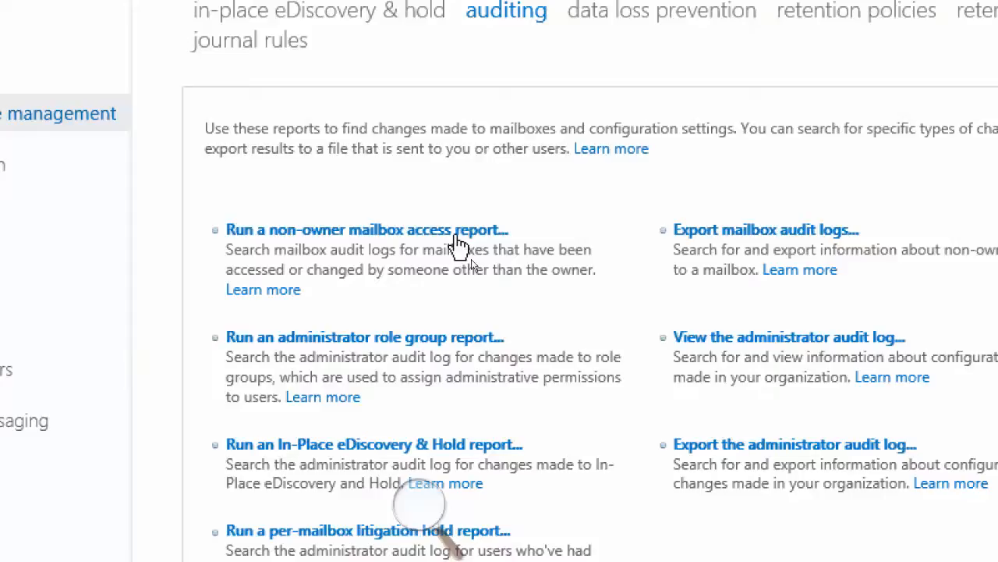
left_click(394, 232)
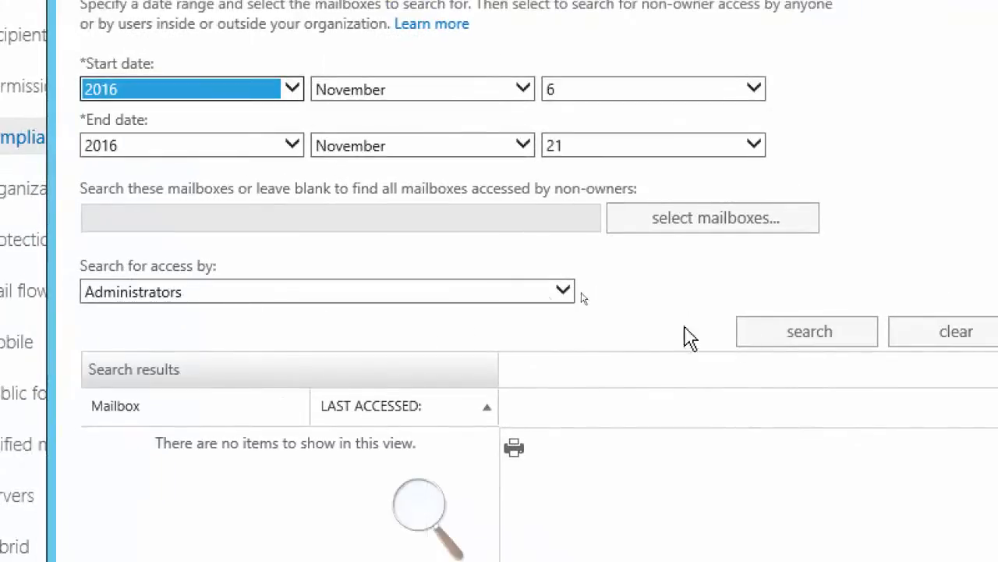
left_click(794, 334)
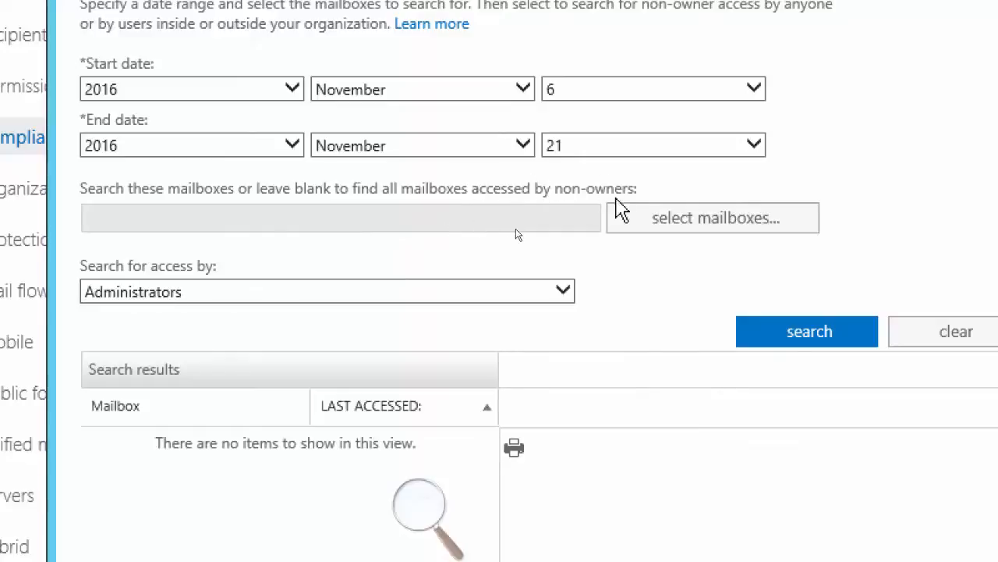
Search non-owner access by administrators for only the first listed user's mailbox, from November 6 to 21, 2016, and close the report
left_click(686, 222)
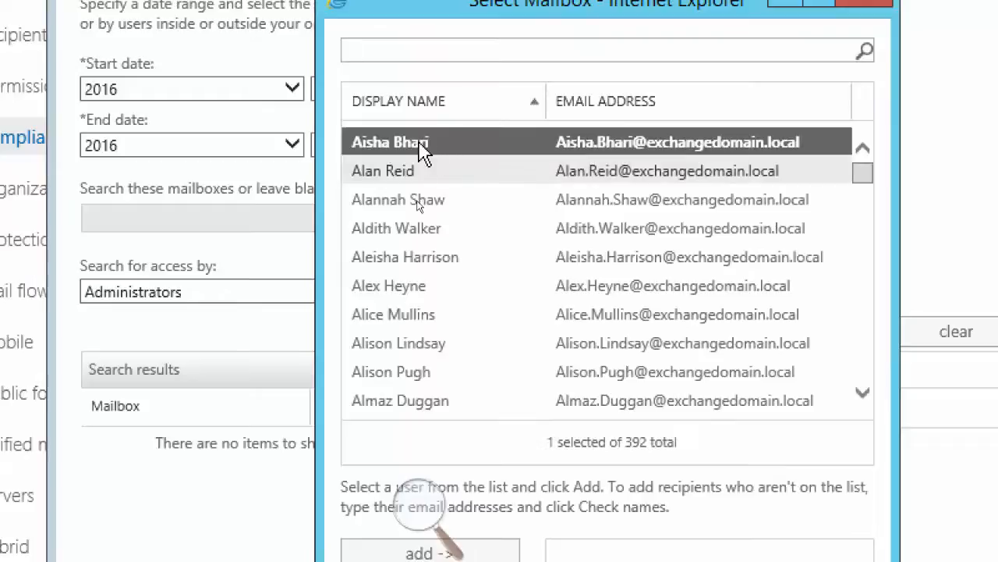
double_click(419, 143)
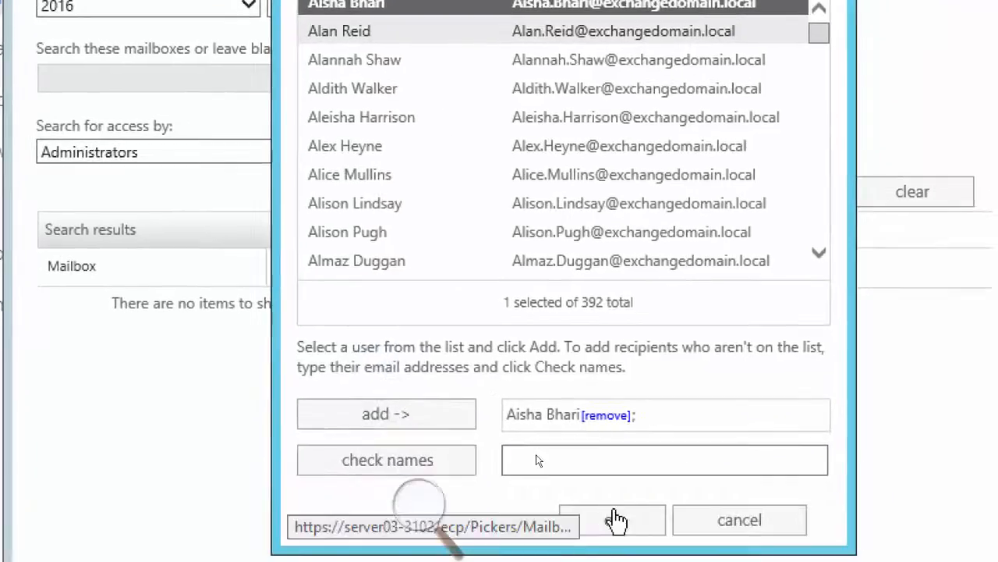
left_click(619, 561)
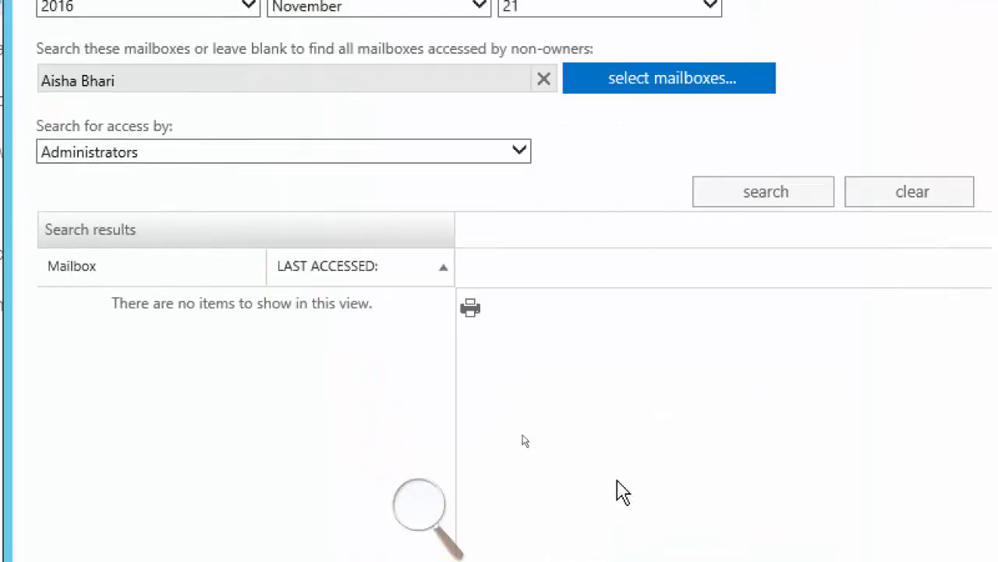
left_click(737, 192)
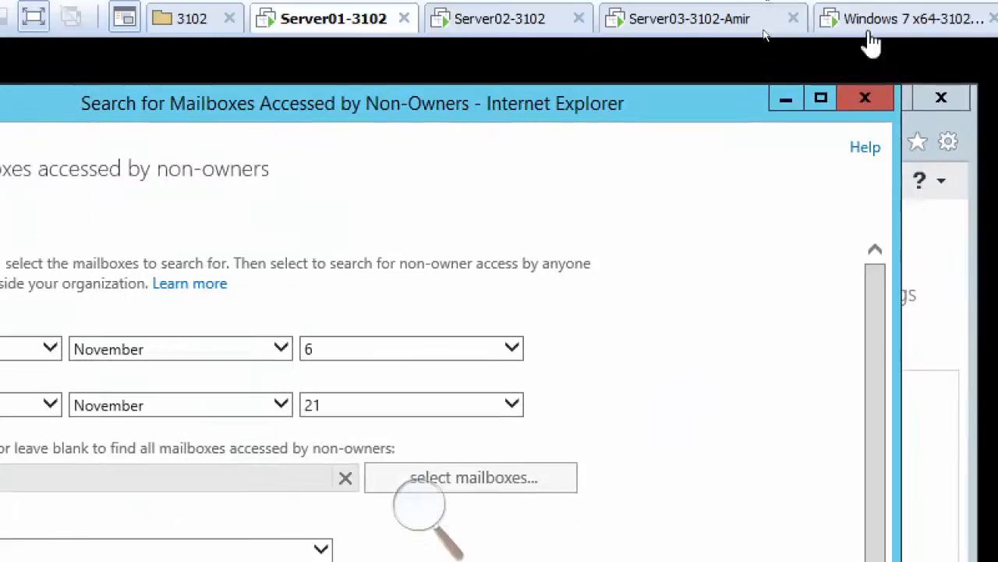
left_click(866, 109)
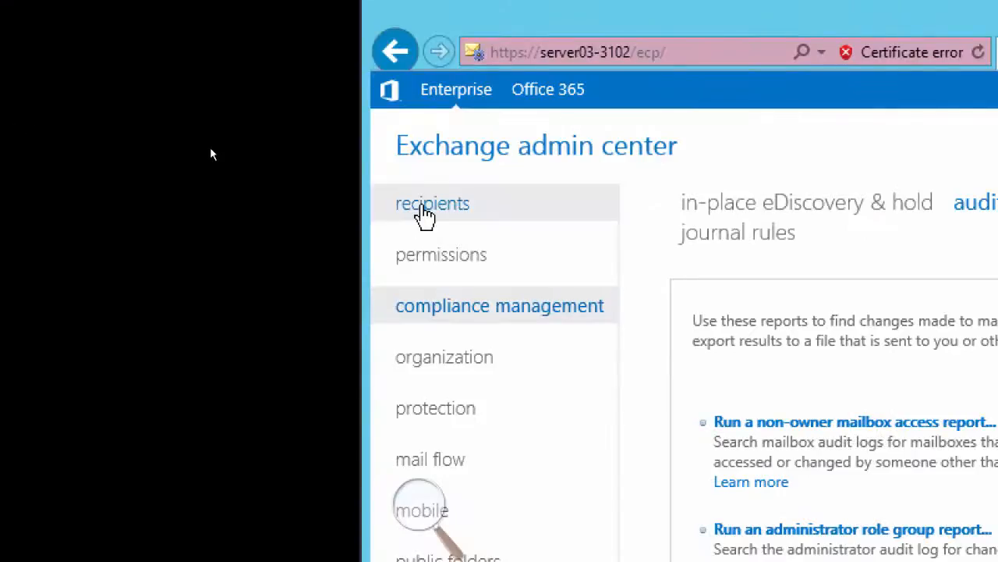
Open the first listed recipient's mailbox properties, look through mailbox usage and mailbox features, and go to the Full Access section of mailbox delegation
left_click(423, 206)
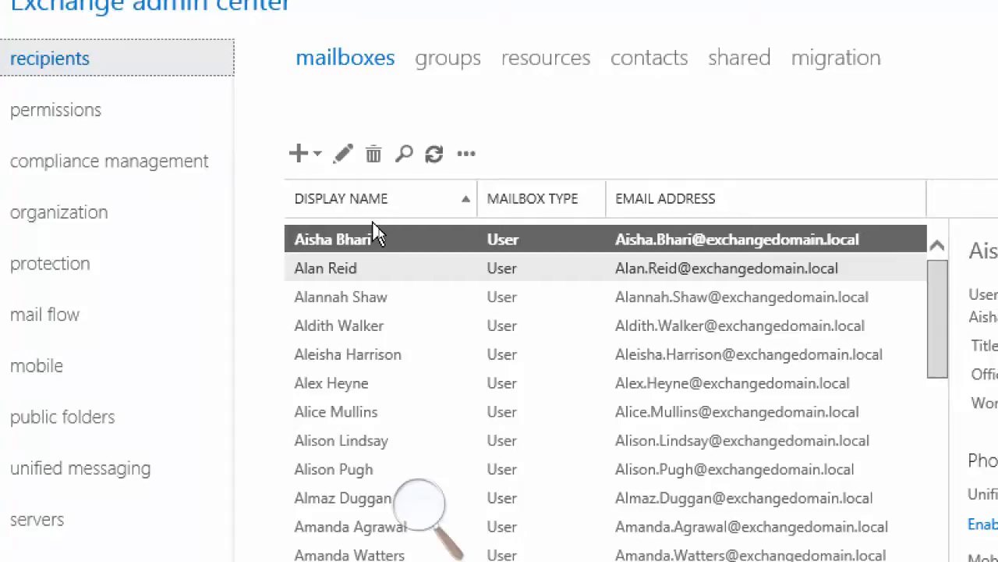
left_click(346, 156)
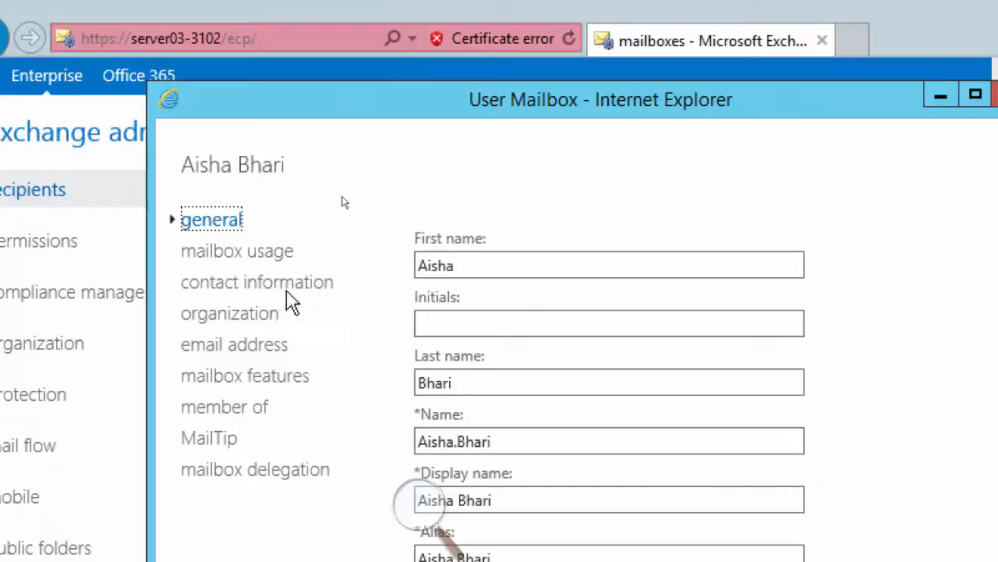
left_click(242, 253)
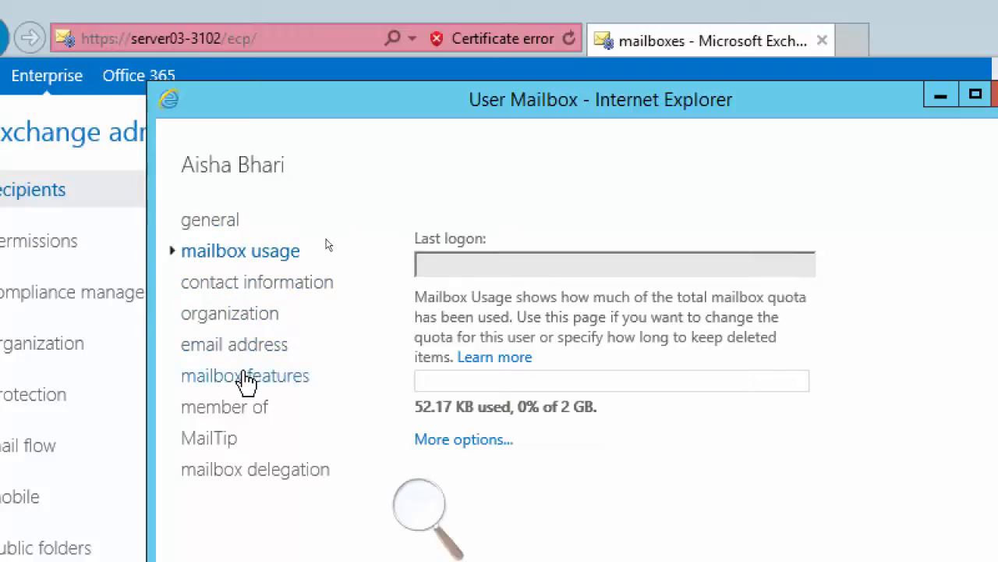
left_click(245, 379)
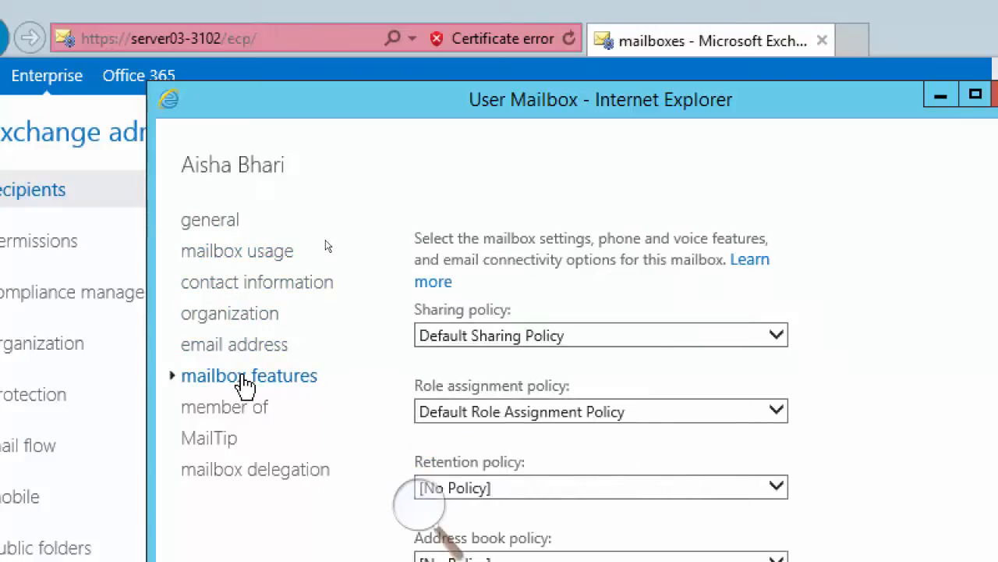
left_click(250, 472)
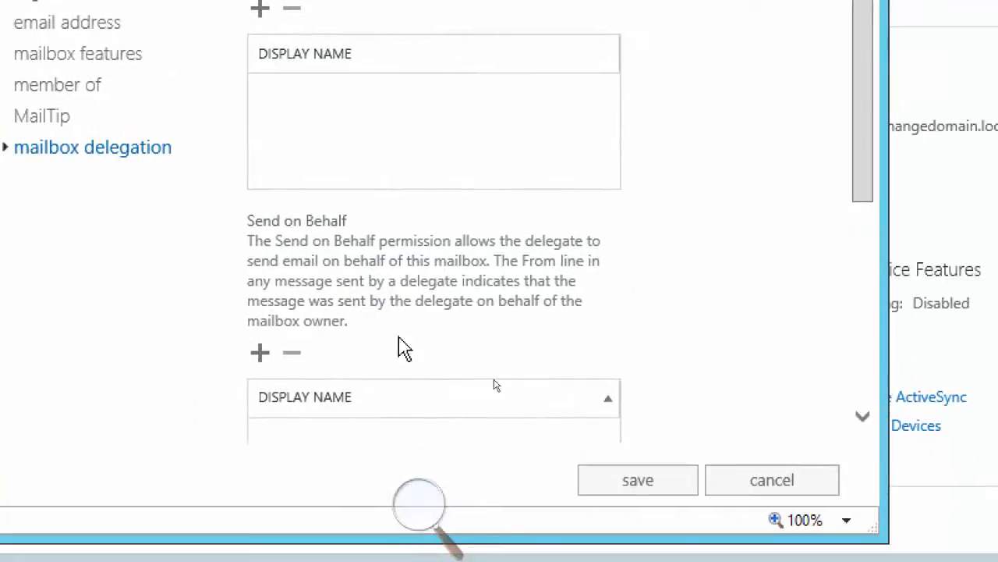
left_click_drag(865, 185, 861, 390)
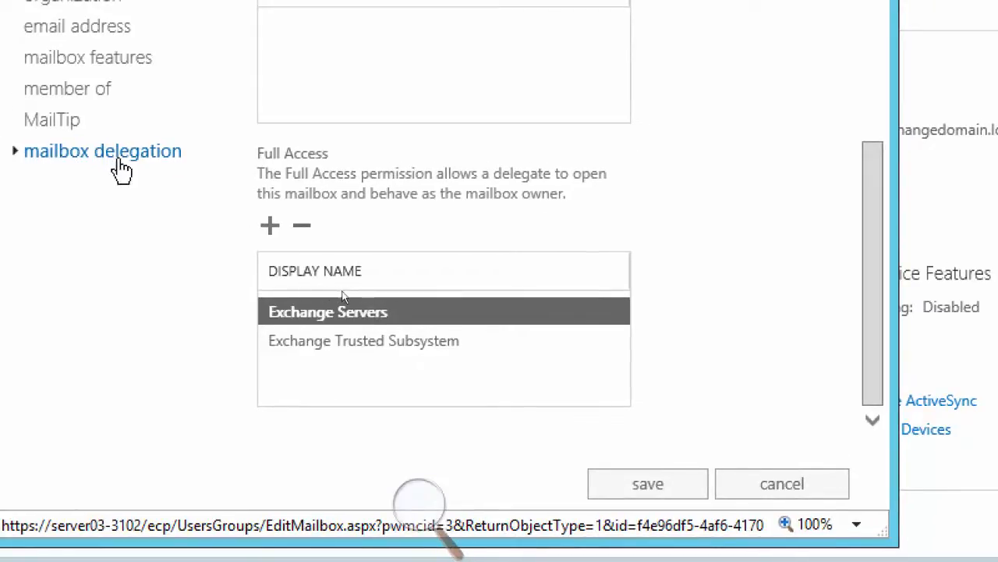
Grant ExchangeAdmin the Full Access permission on the mailbox, finding the account with "exchange", save the change and refresh the mailbox list
left_click(269, 226)
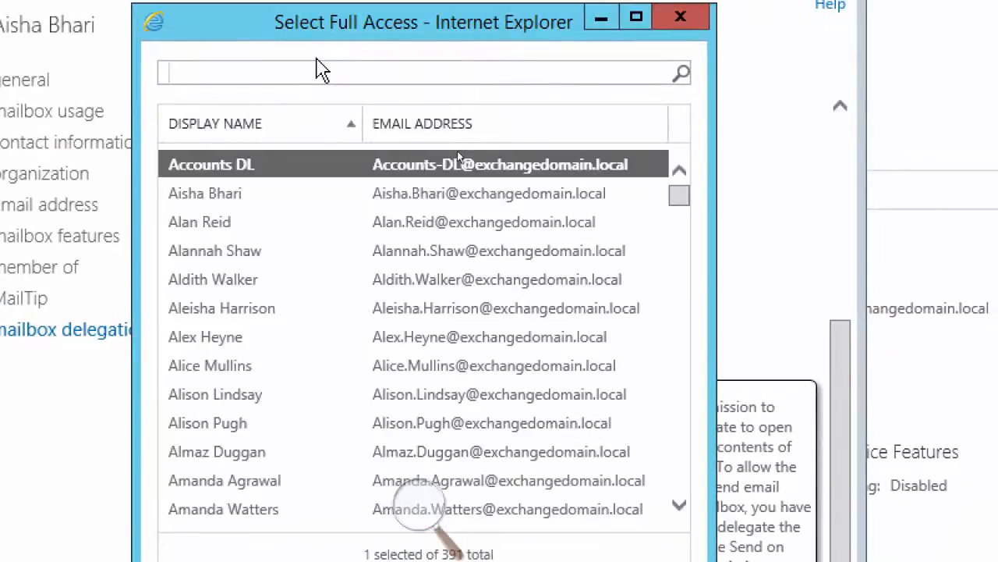
type("exchang")
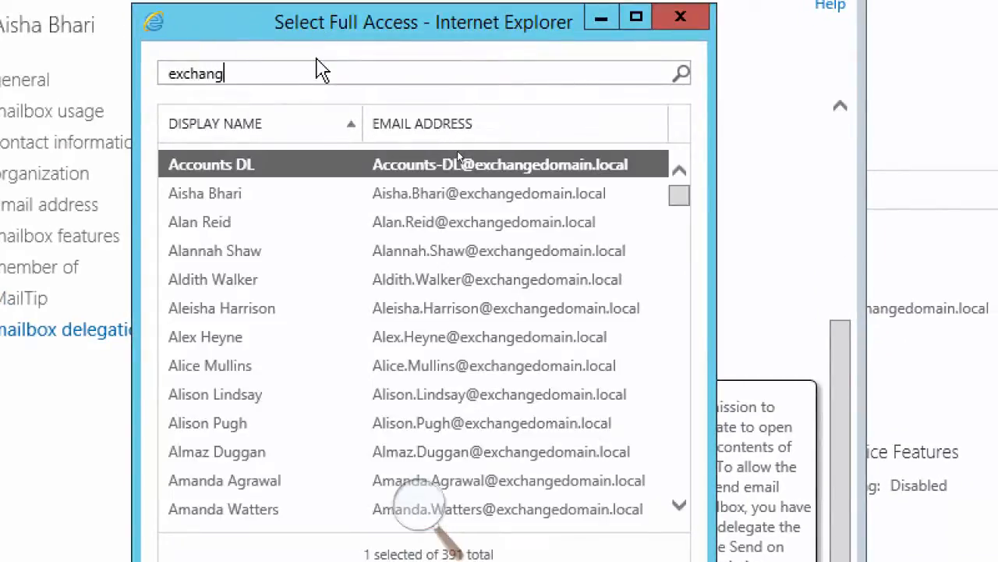
type("e")
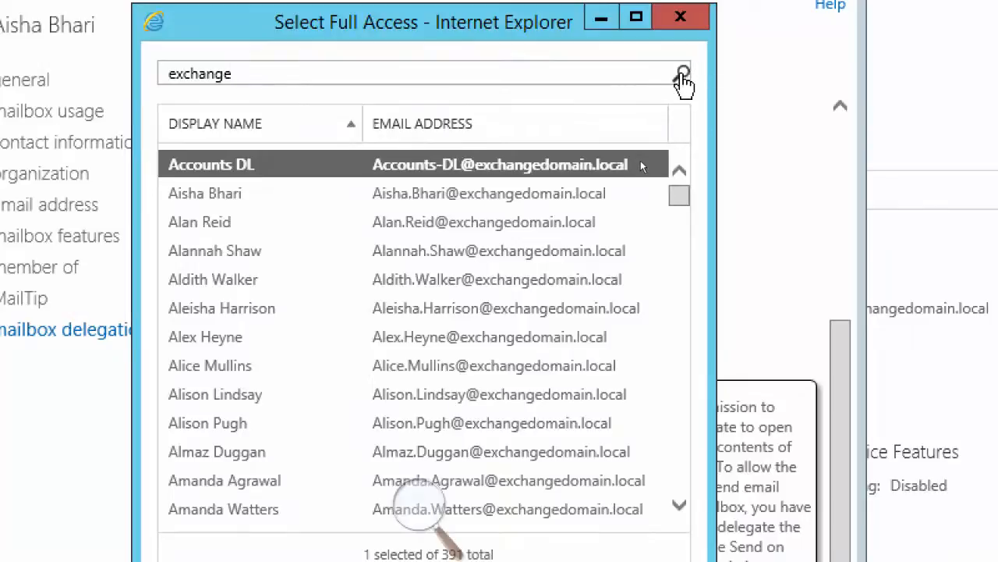
left_click(681, 75)
double_click(388, 167)
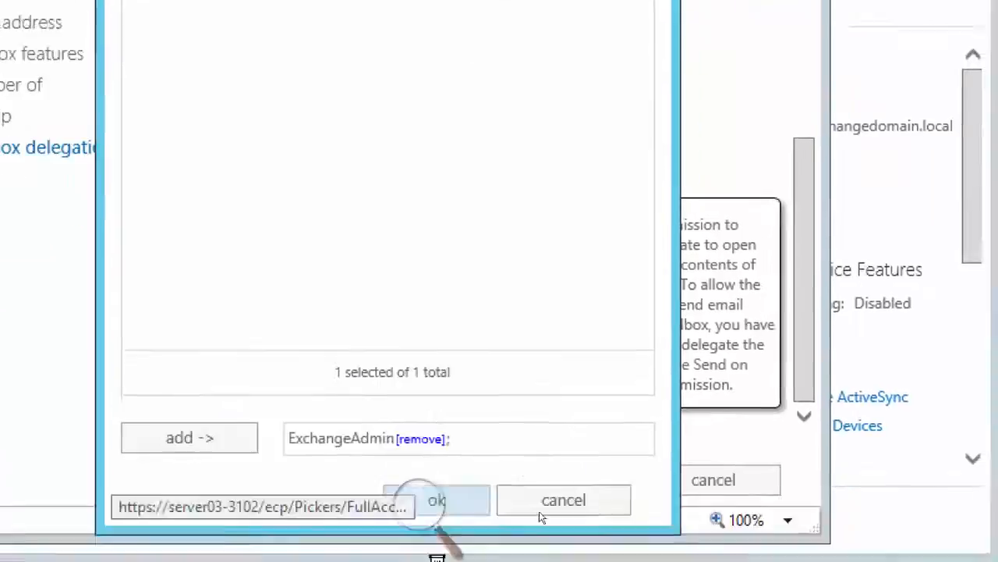
left_click(478, 508)
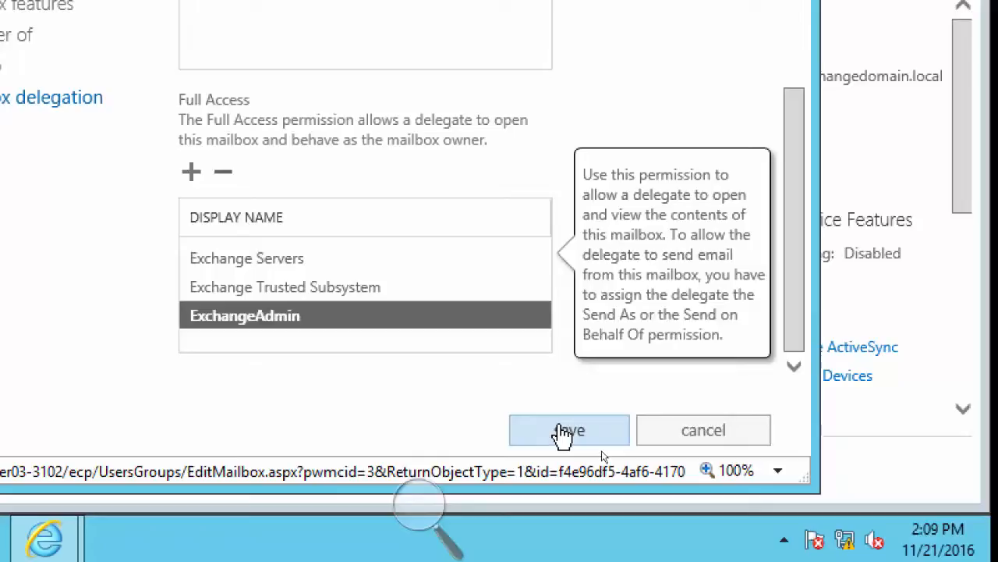
left_click(562, 434)
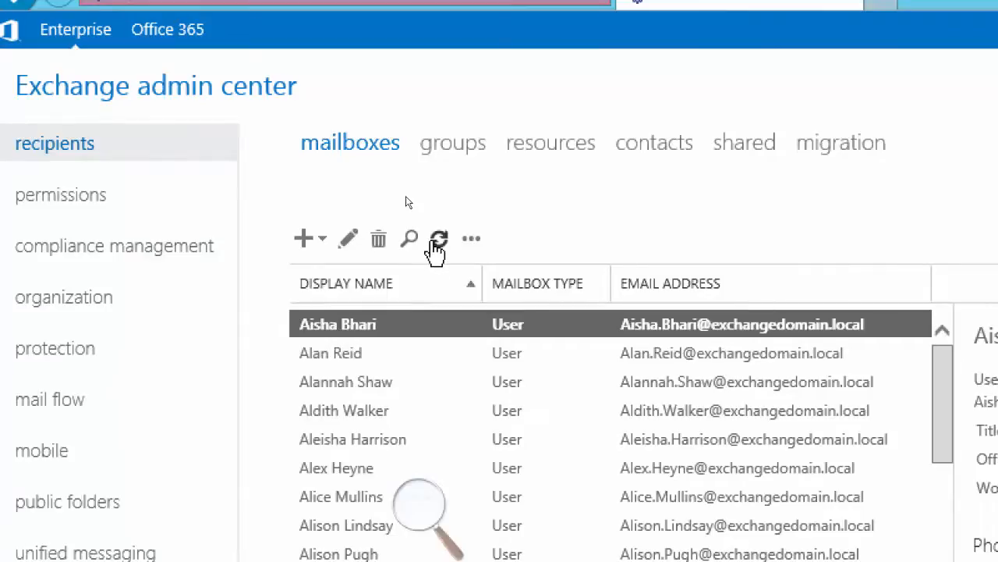
left_click(438, 238)
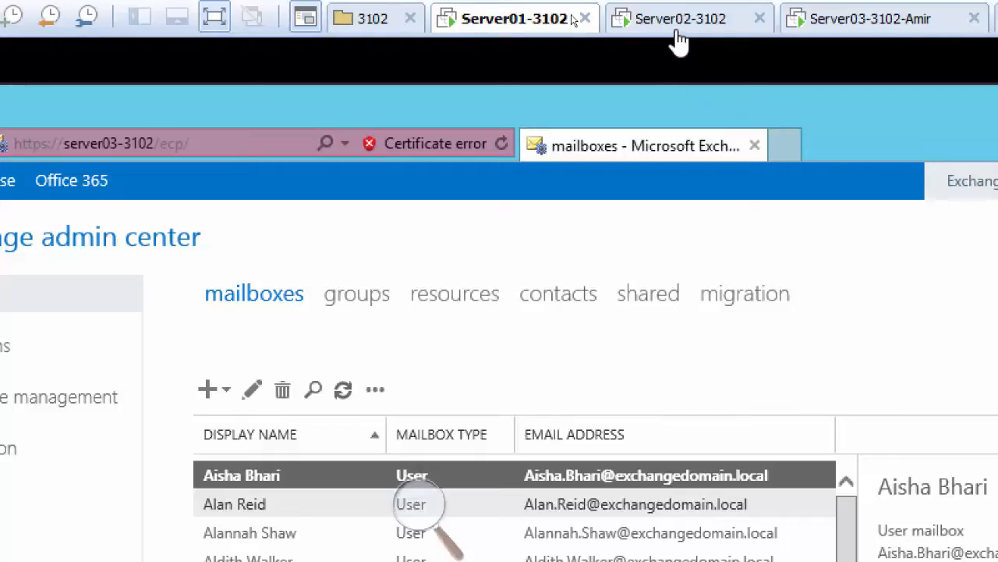
Switch to Server02-3102 and, from ExchangeAdmin's Outlook Web App, open the mailbox of the user that ExchangeAdmin has Full Access to
left_click(665, 24)
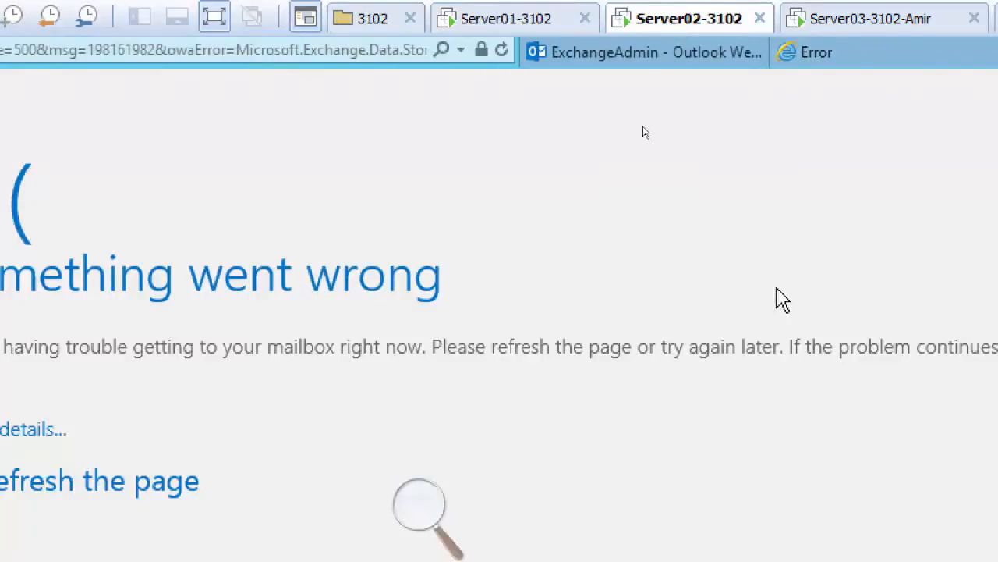
left_click(684, 61)
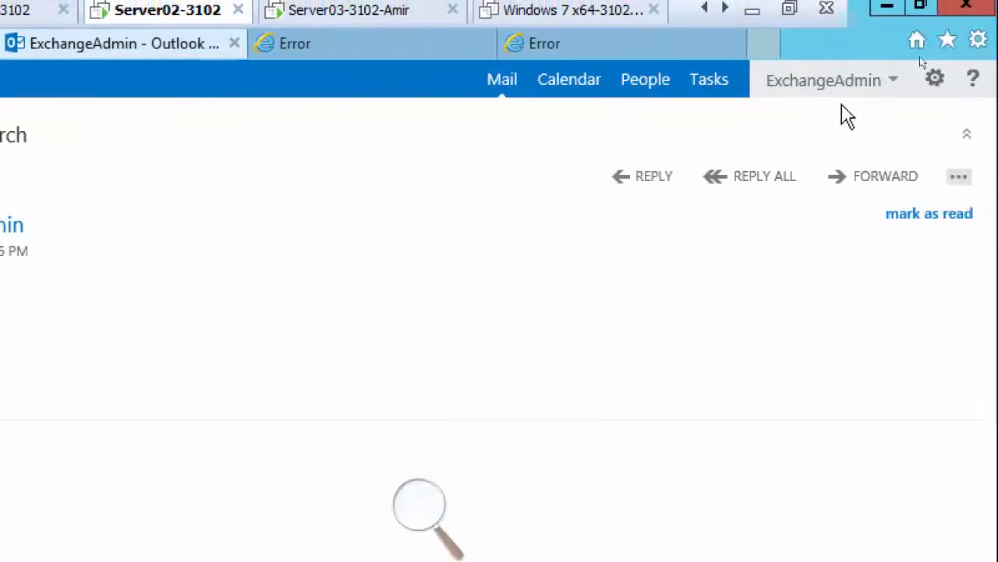
left_click(839, 93)
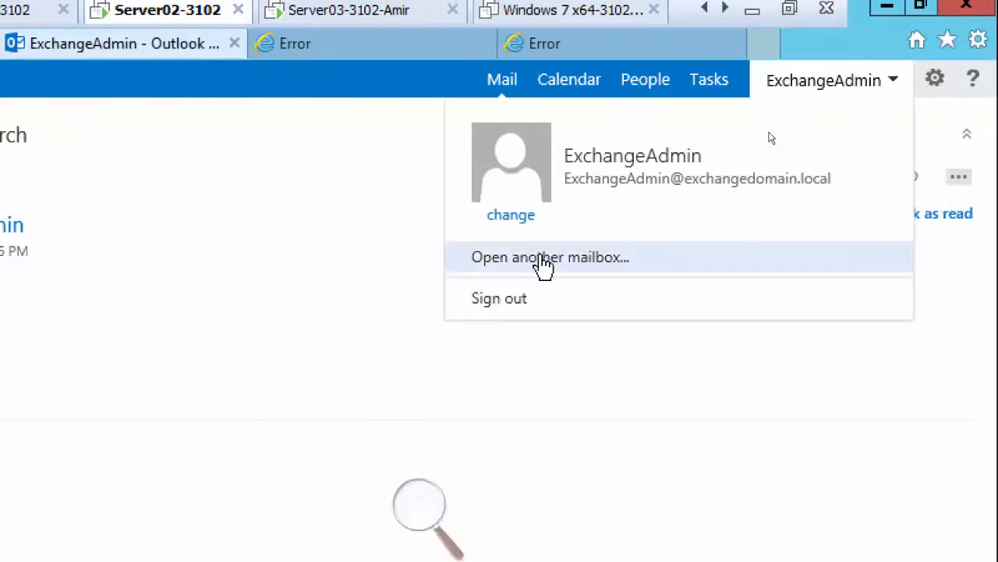
left_click(544, 266)
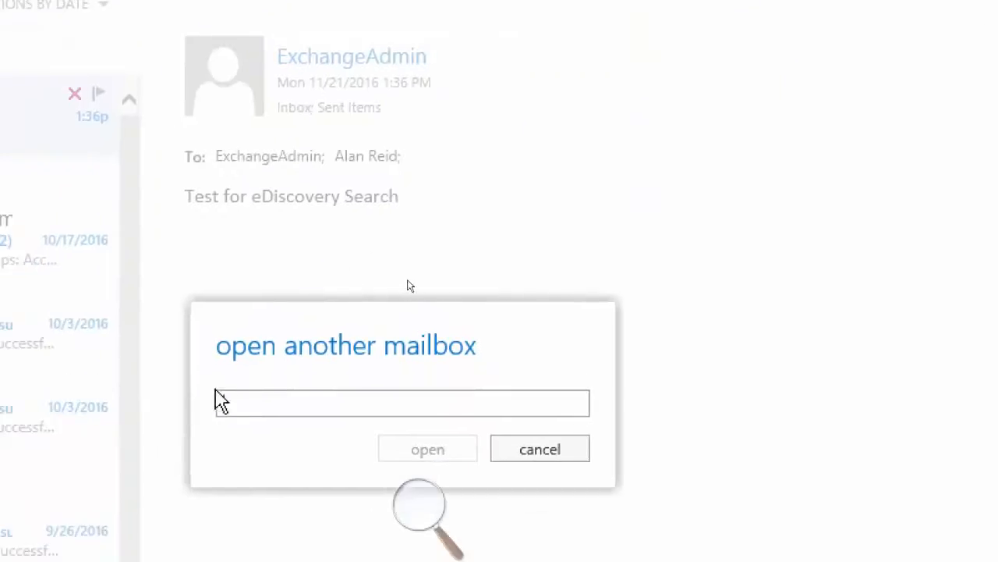
type("Aisha")
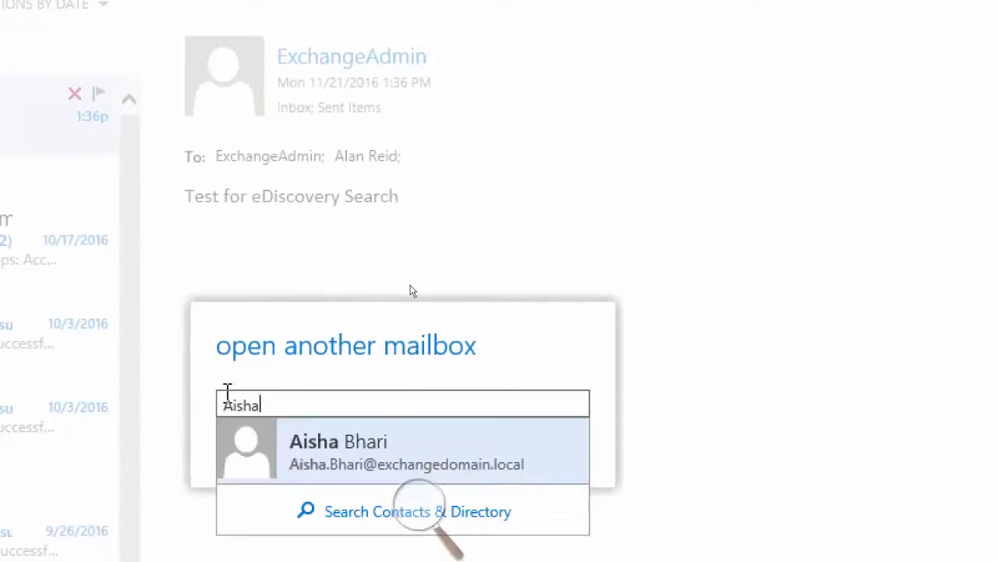
key("Return")
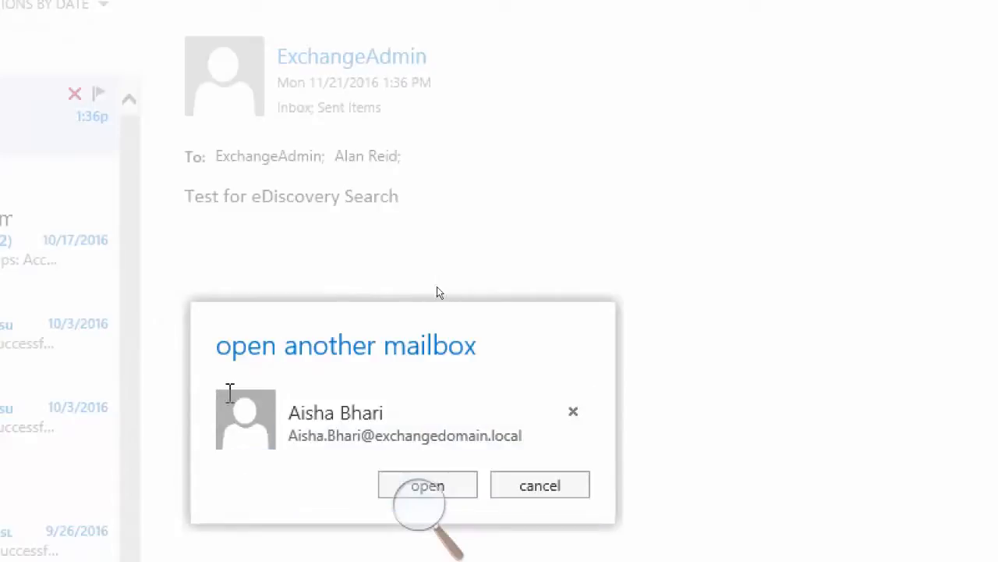
left_click(452, 485)
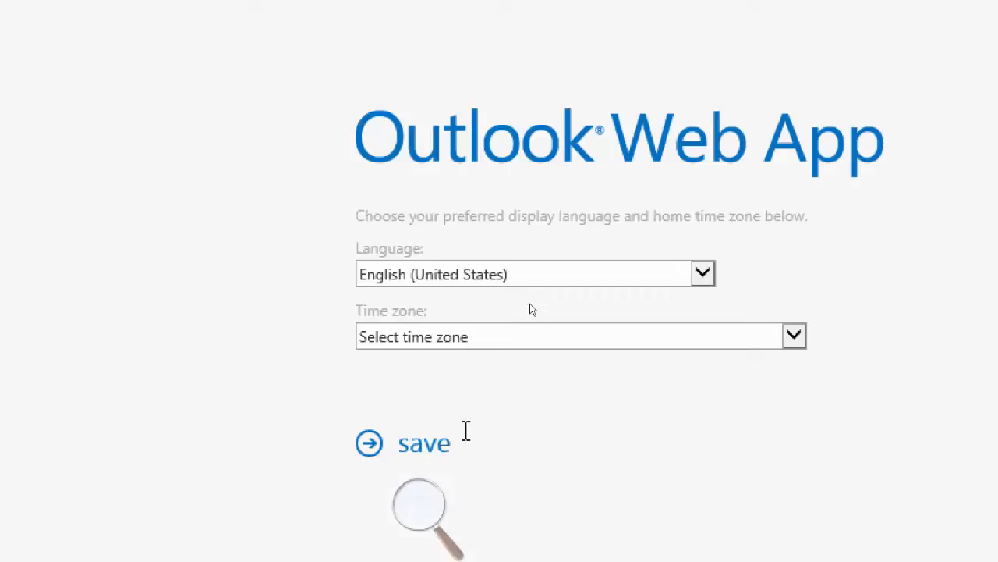
Choose the (UTC-05:00) Eastern Time (US & Canada) time zone for the newly opened delegated mailbox and save the settings
left_click(453, 338)
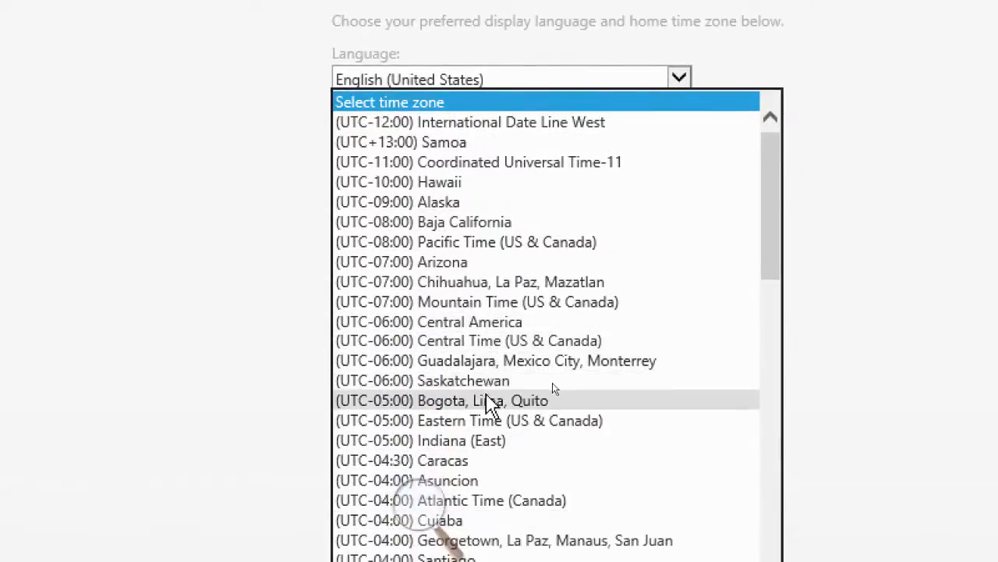
left_click(478, 424)
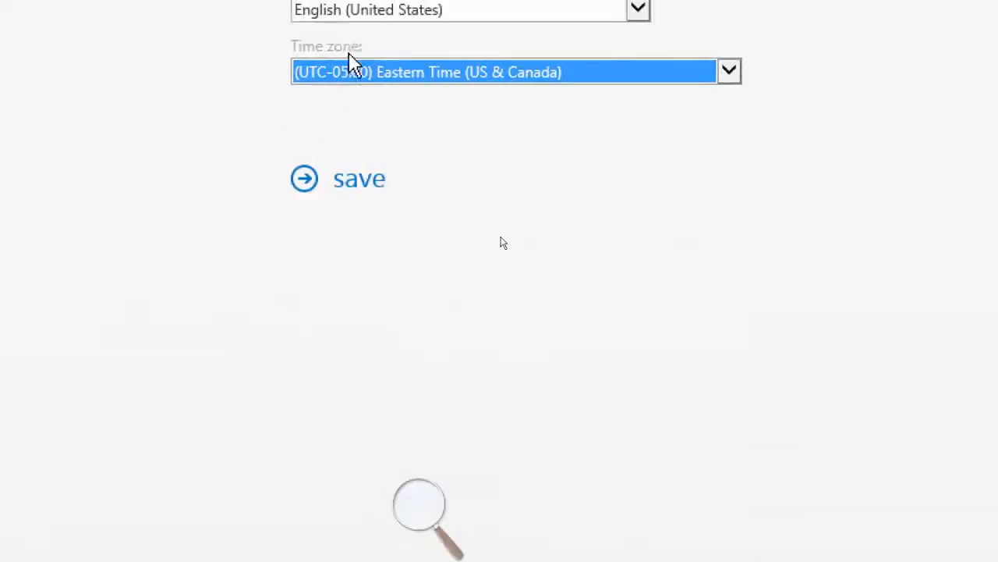
left_click(347, 181)
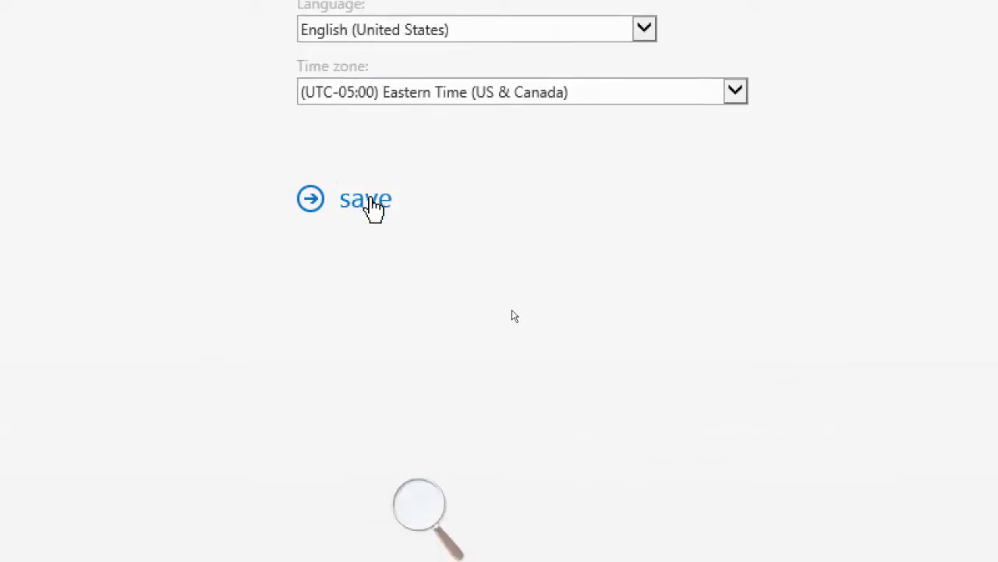
left_click(366, 207)
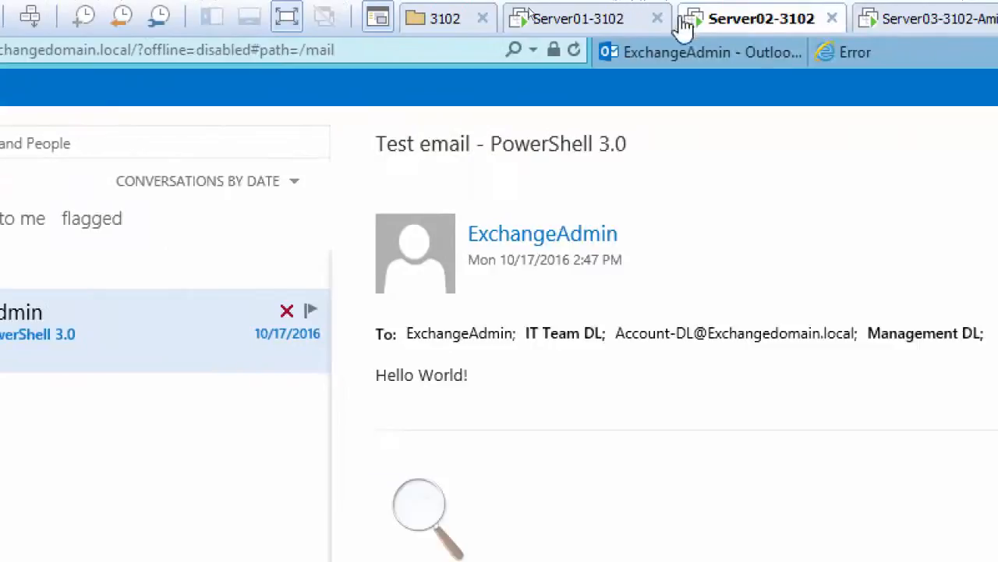
Switch to Server01-3102 and run the compliance management non-owner mailbox access report for administrators on the mailbox just opened by ExchangeAdmin
left_click(602, 19)
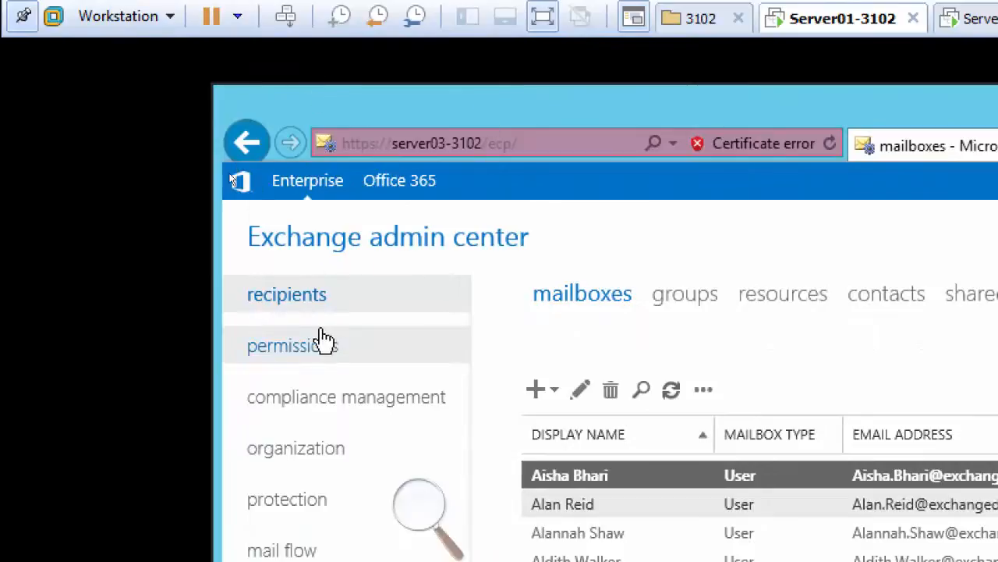
left_click(310, 398)
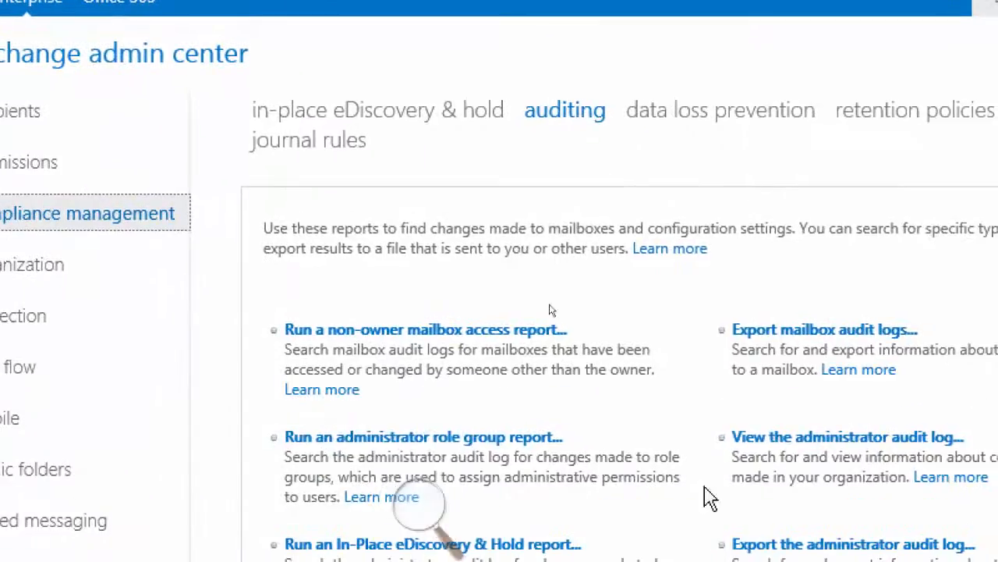
left_click(444, 335)
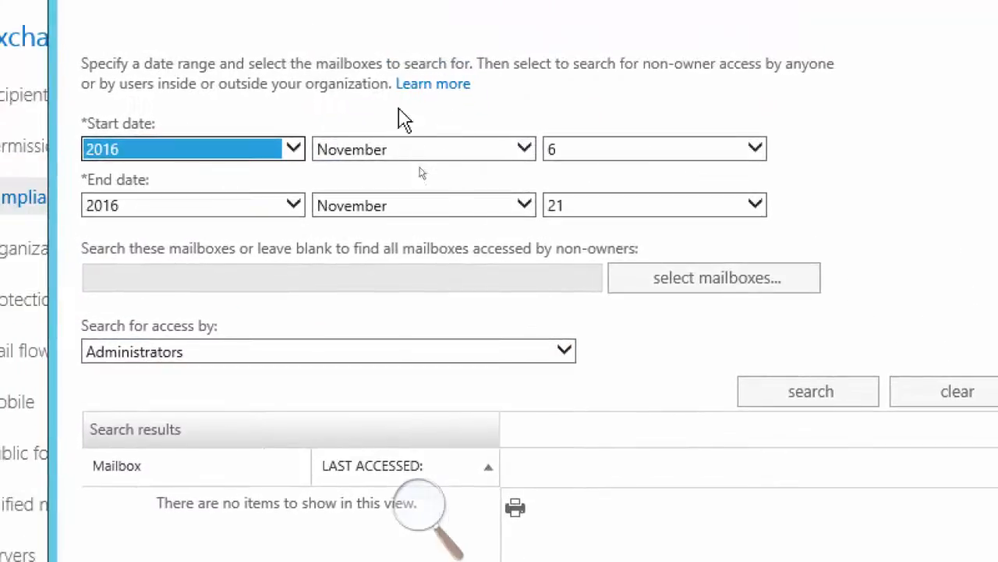
left_click(690, 289)
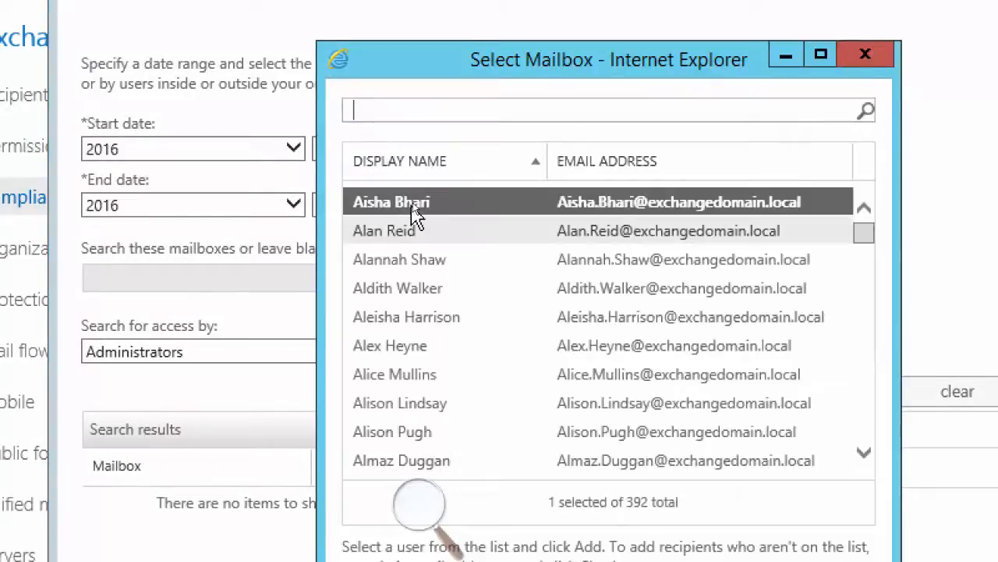
double_click(414, 204)
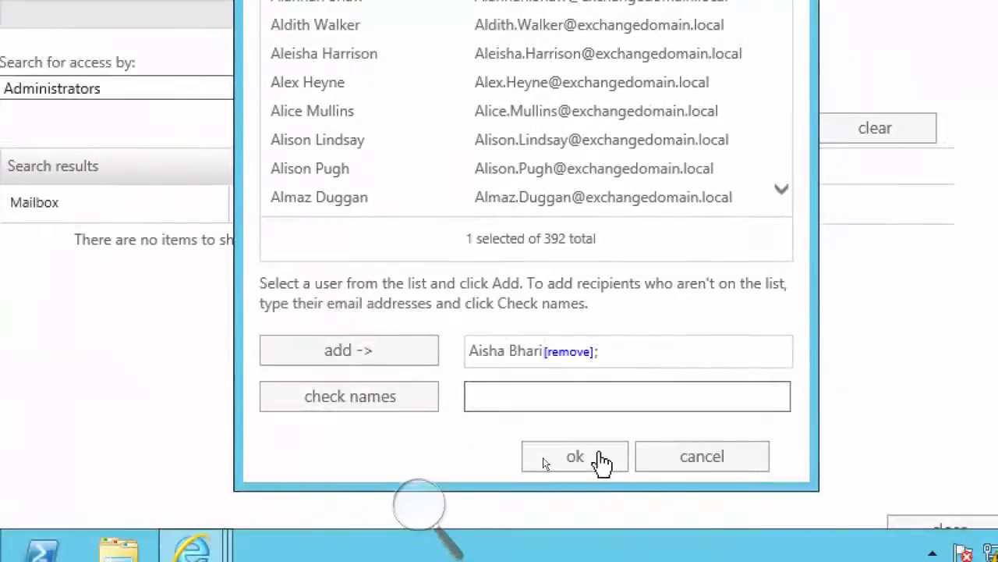
left_click(602, 459)
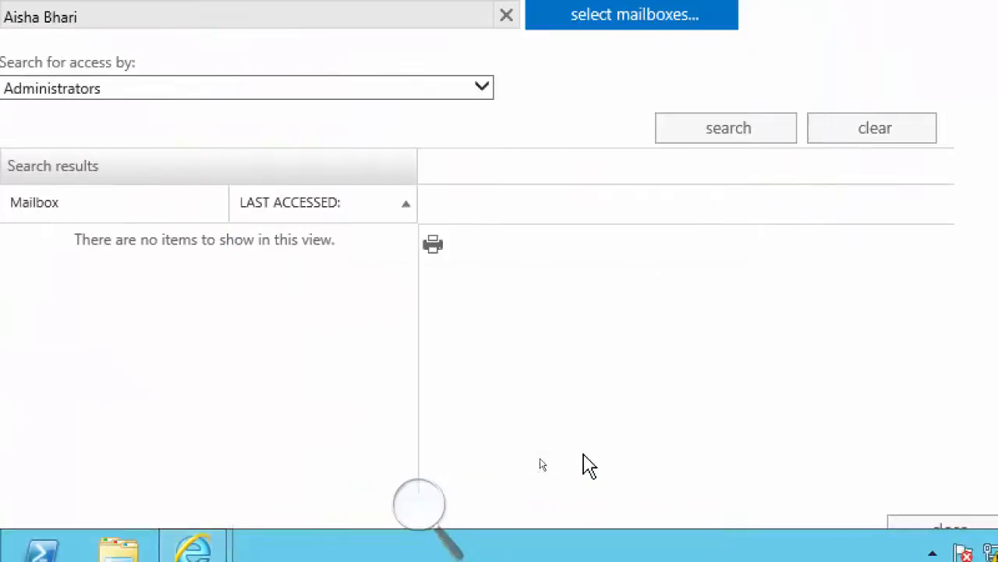
left_click(697, 129)
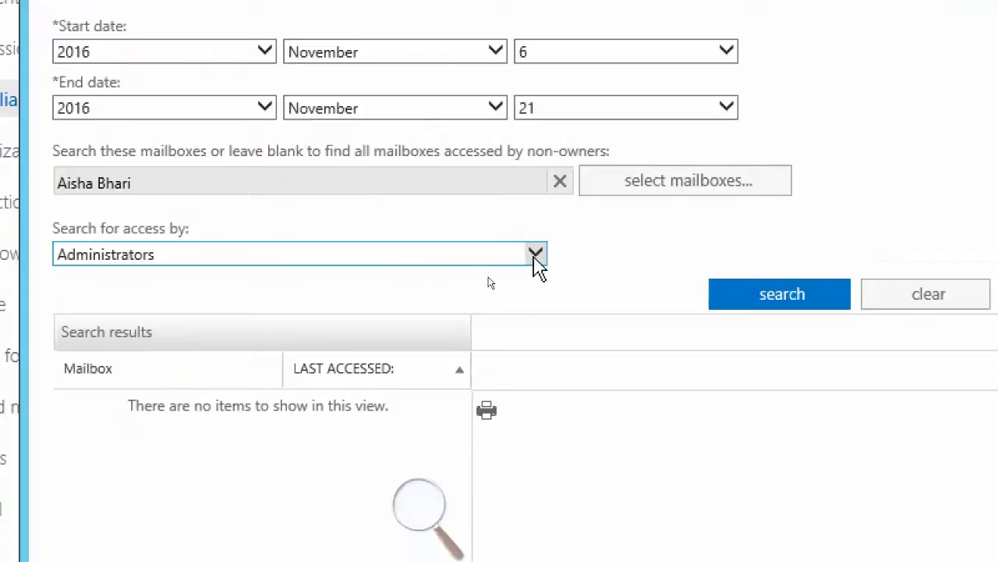
Rerun the non-owner access search on the chosen mailbox for all non-owners and again for administrators and delegated users
left_click(535, 256)
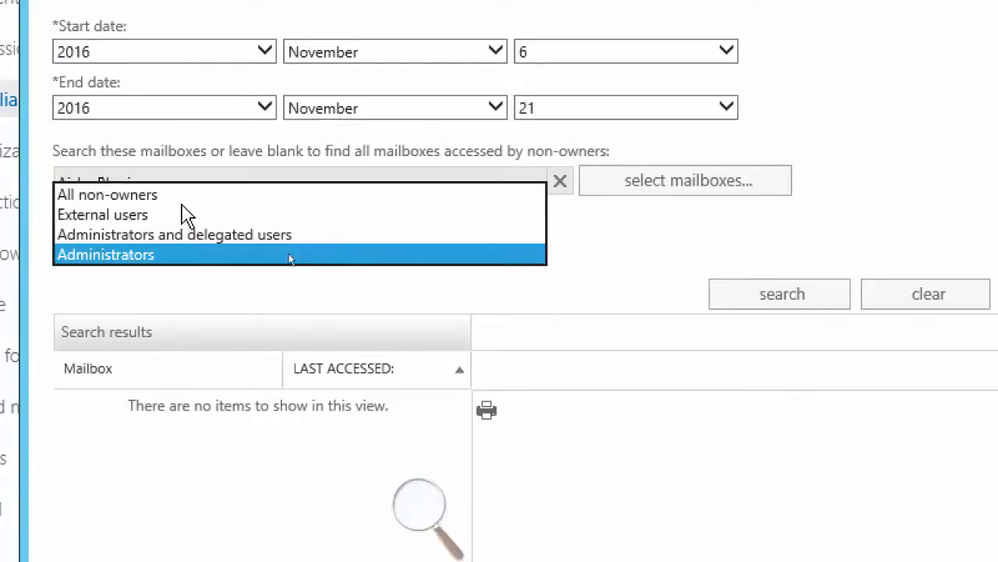
left_click(140, 200)
left_click(760, 304)
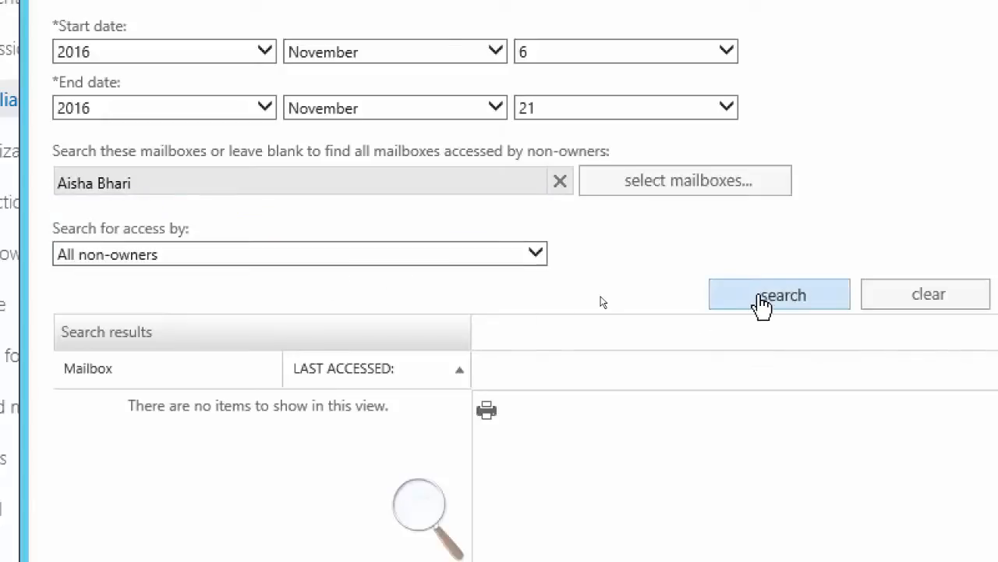
left_click(526, 259)
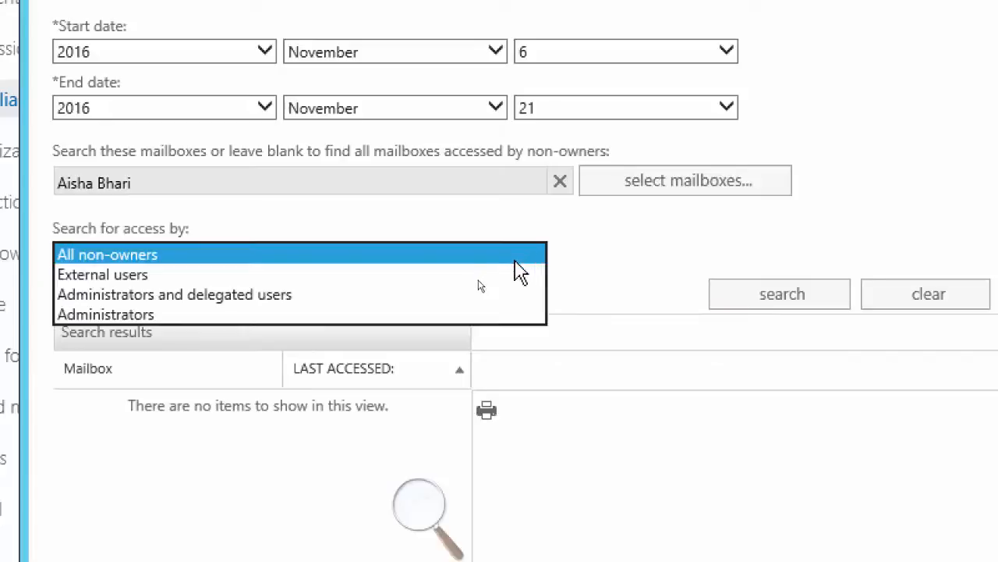
left_click(415, 298)
left_click(415, 298)
left_click(782, 295)
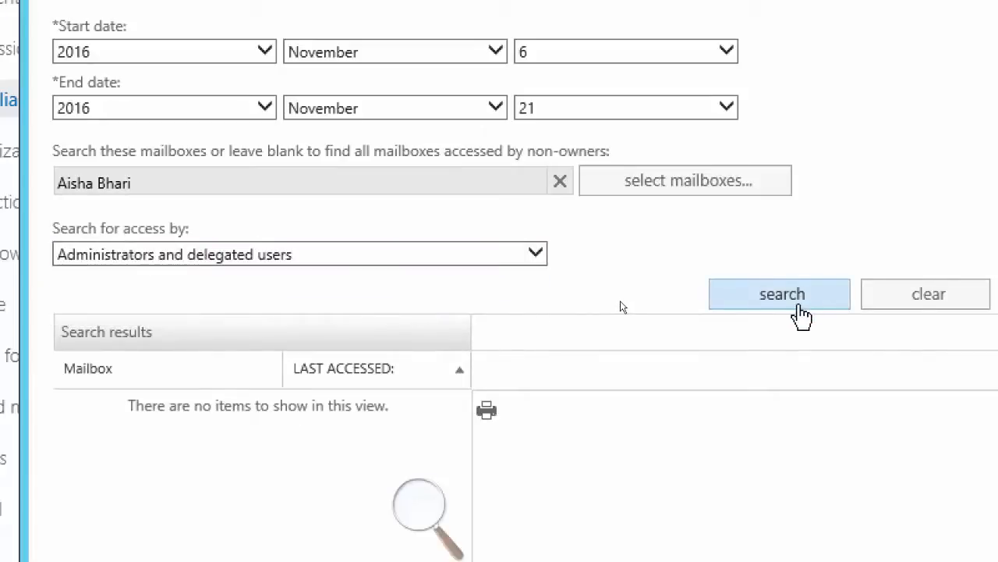
Search the same mailbox for access by administrators only and close the non-owner mailbox access report
left_click(535, 255)
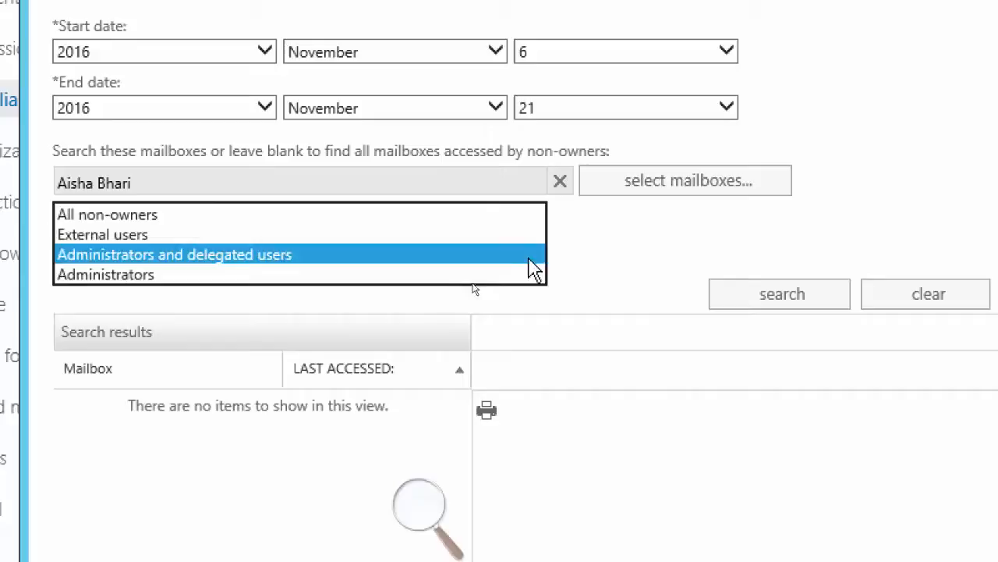
left_click(452, 278)
left_click(758, 305)
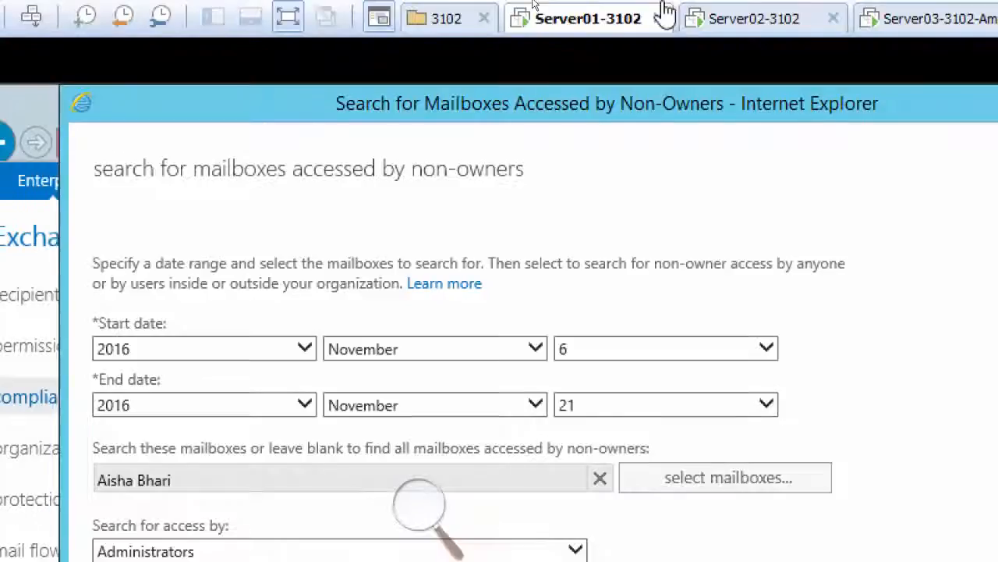
left_click_drag(557, 102, 456, 84)
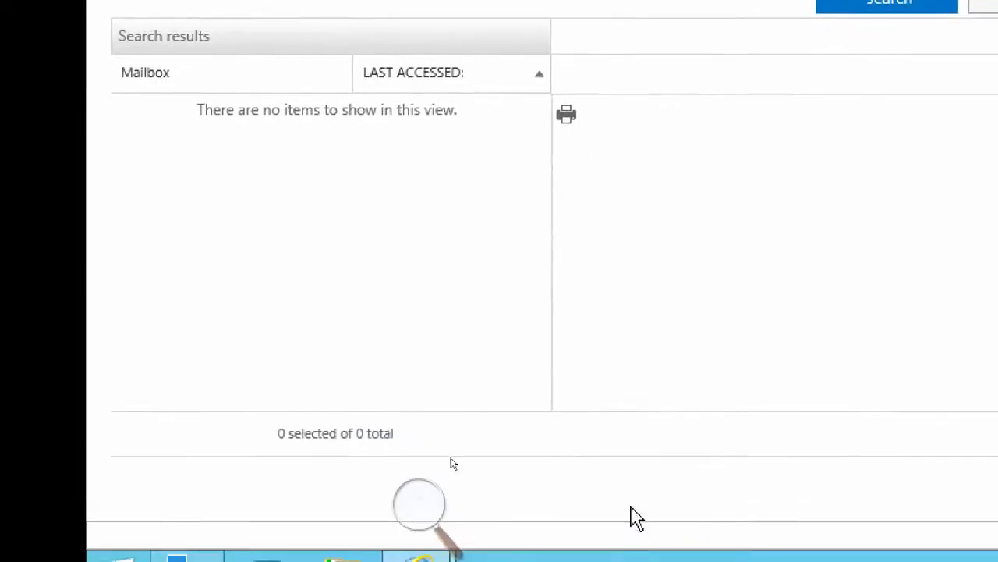
left_click(749, 316)
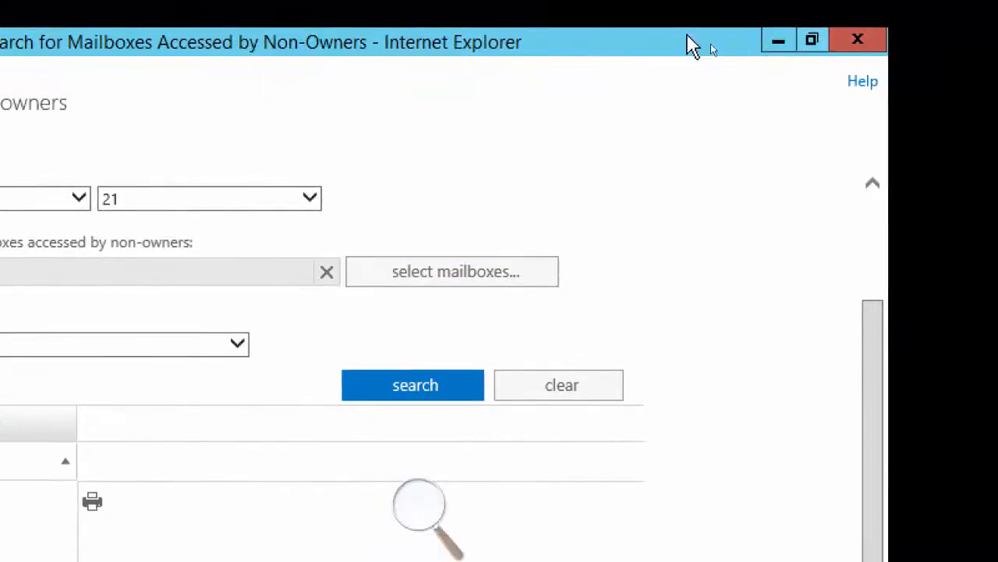
left_click_drag(662, 39, 551, 104)
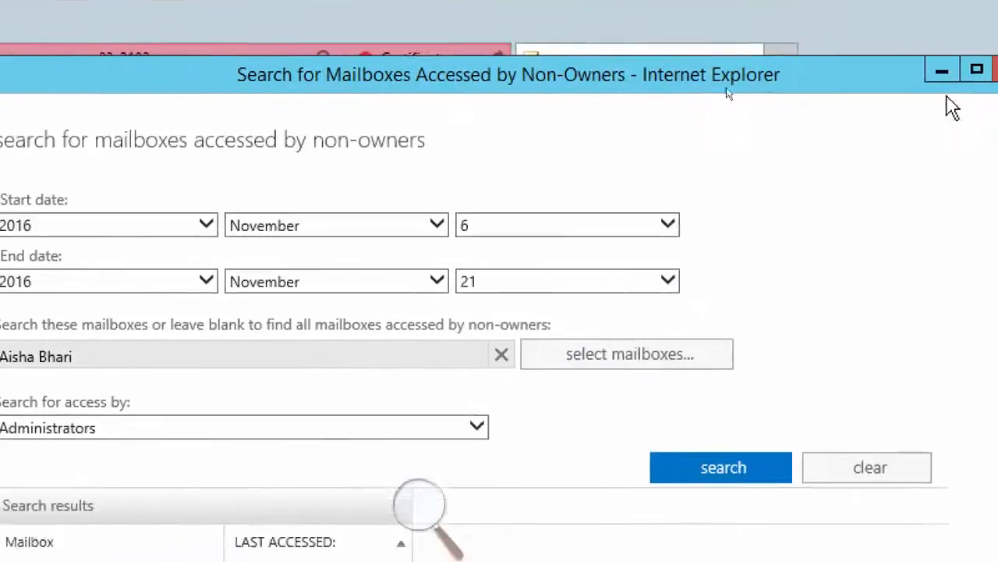
left_click(949, 89)
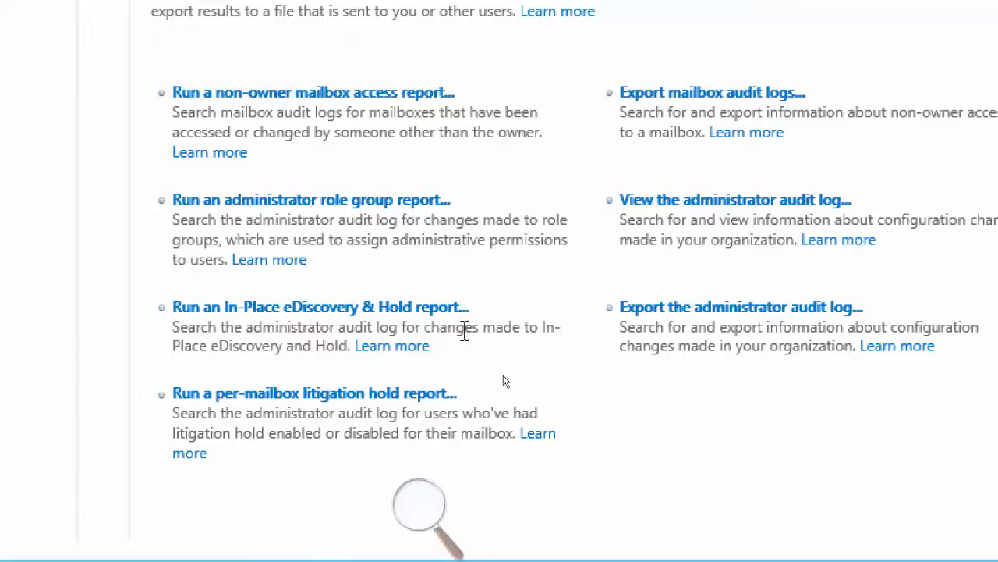
Run the In-Place eDiscovery & Hold report, review the logged eDiscovery search changes and close the report
left_click(307, 312)
left_click(291, 310)
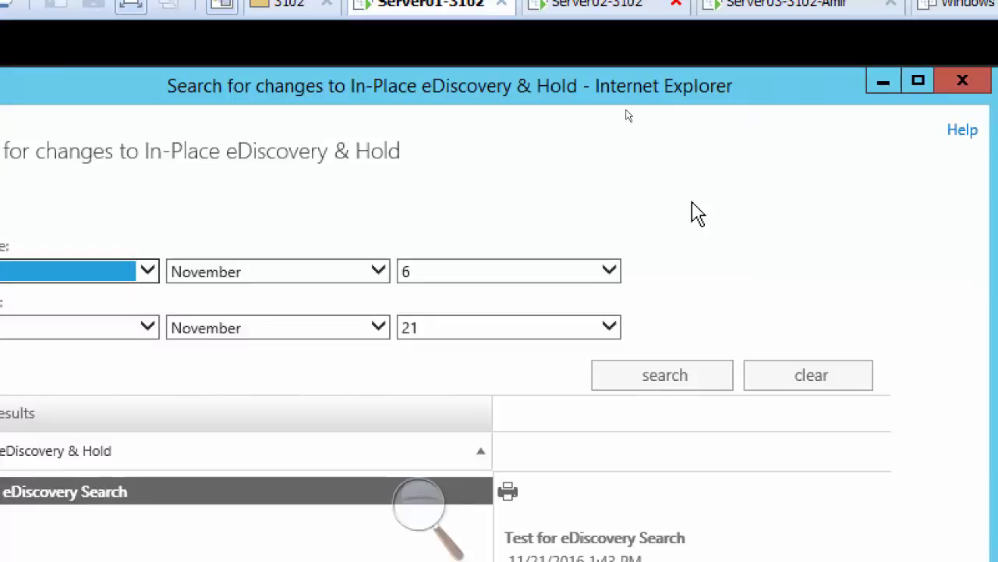
left_click(953, 83)
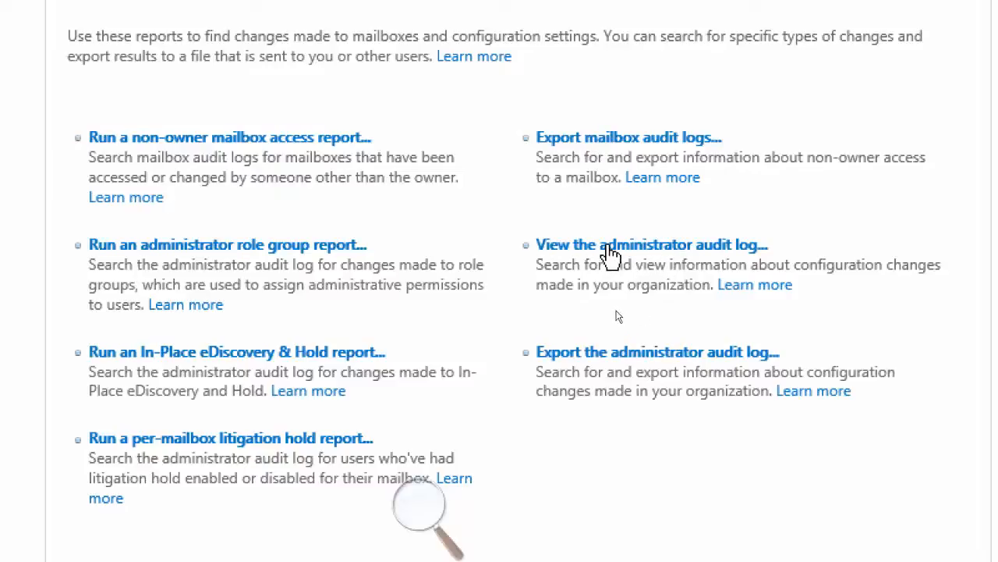
View the administrator audit log and examine the date, cmdlet and identity parameter of the Add-MailboxPermission entry
left_click(639, 245)
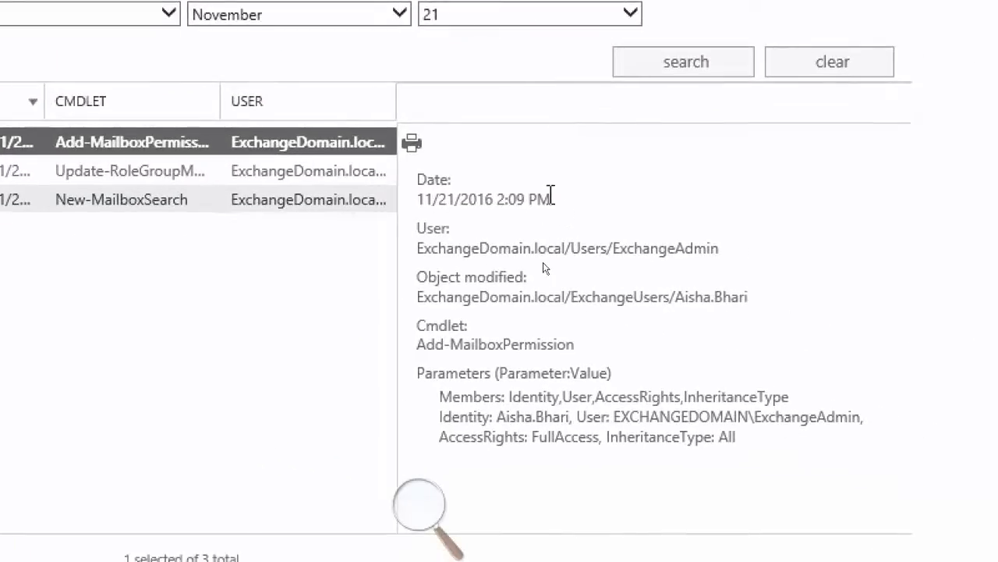
left_click_drag(550, 199, 441, 200)
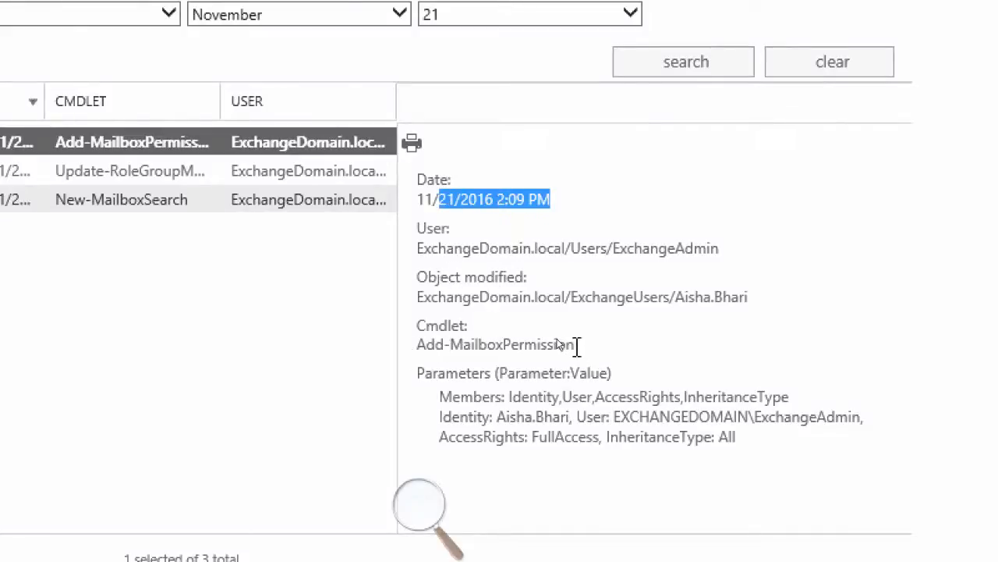
left_click_drag(577, 346, 416, 344)
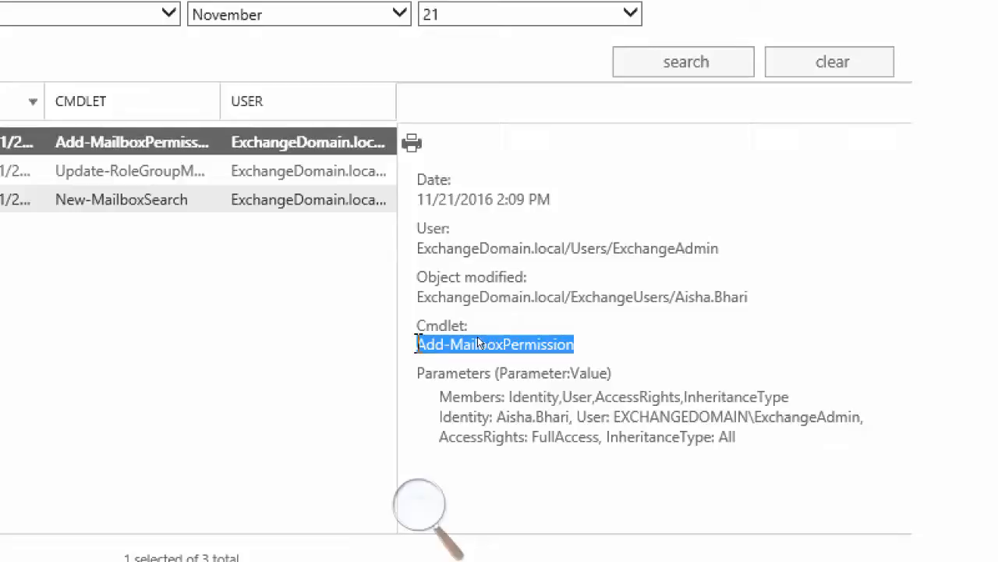
left_click_drag(570, 416, 511, 416)
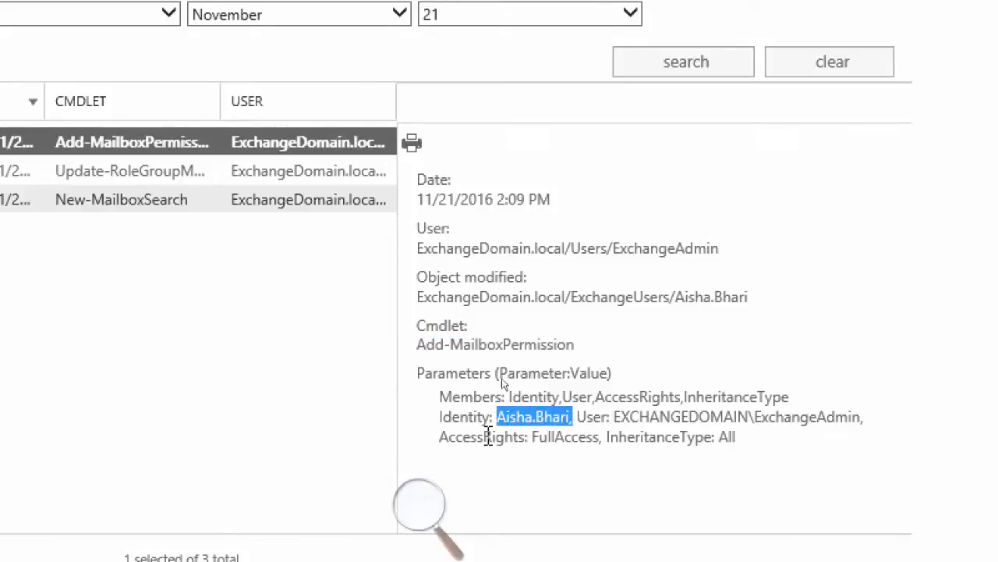
Examine the Update-RoleGroupMember entry's modified object and the New-MailboxSearch entry, and close the administrator audit log
left_click(114, 173)
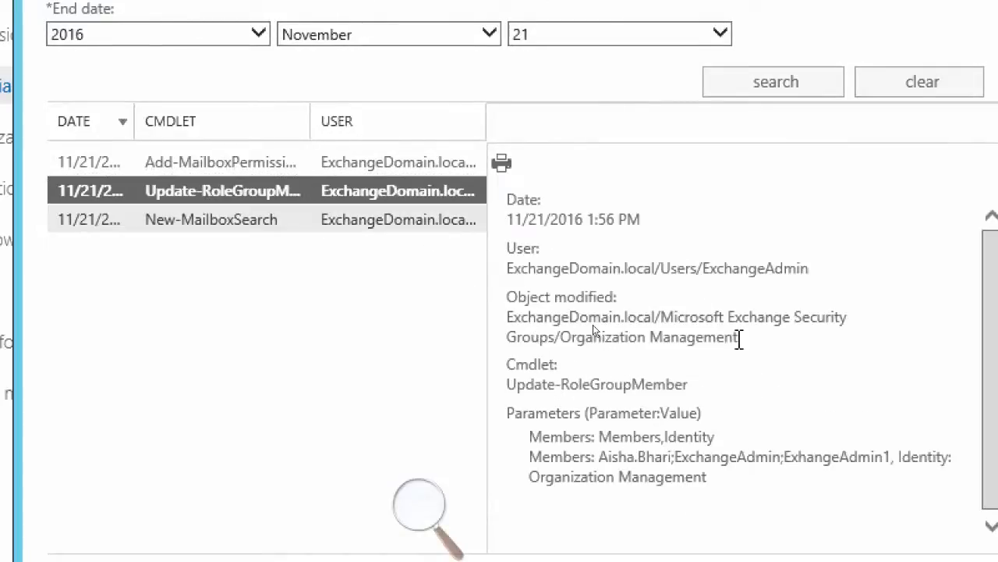
left_click_drag(738, 339, 556, 344)
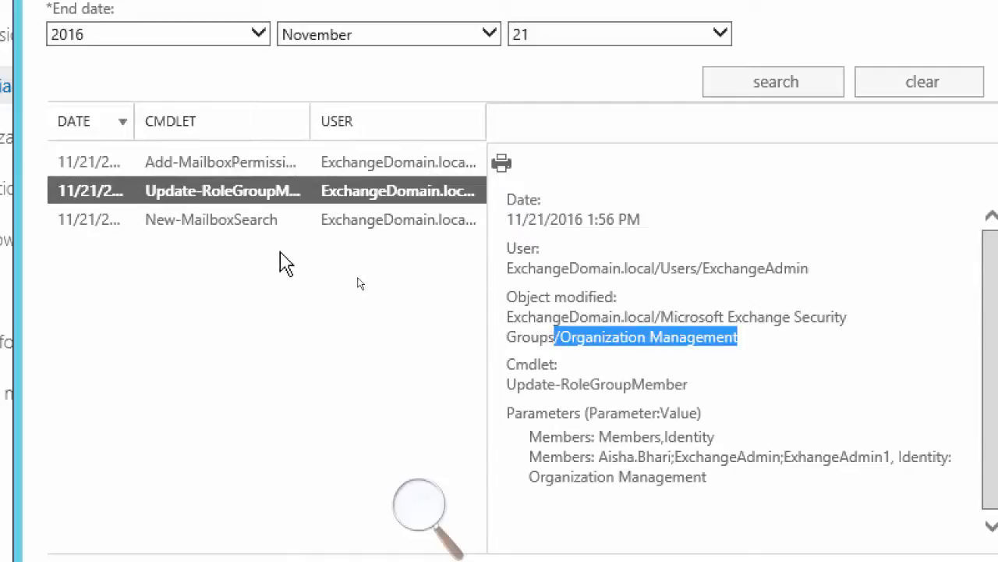
left_click(205, 220)
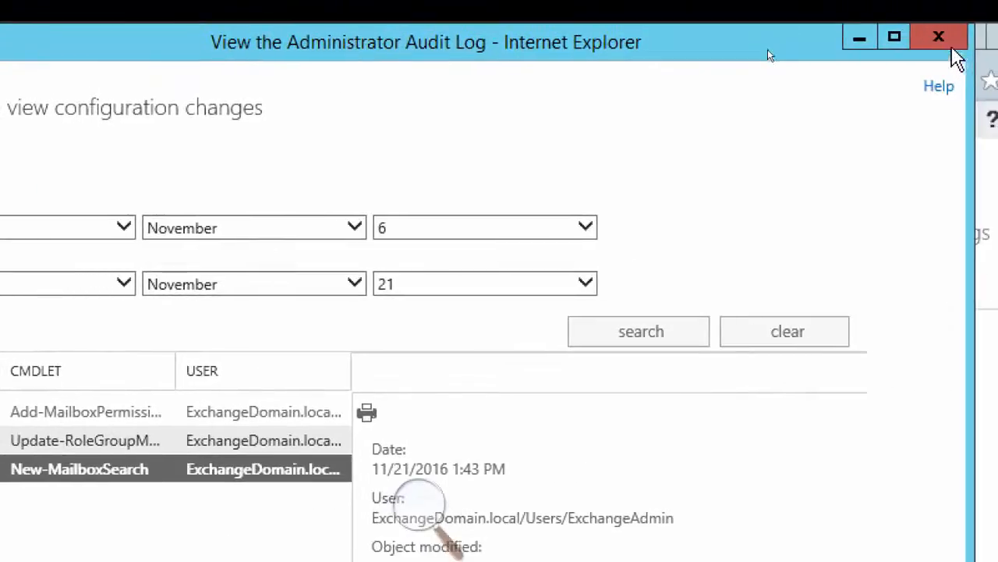
left_click(955, 45)
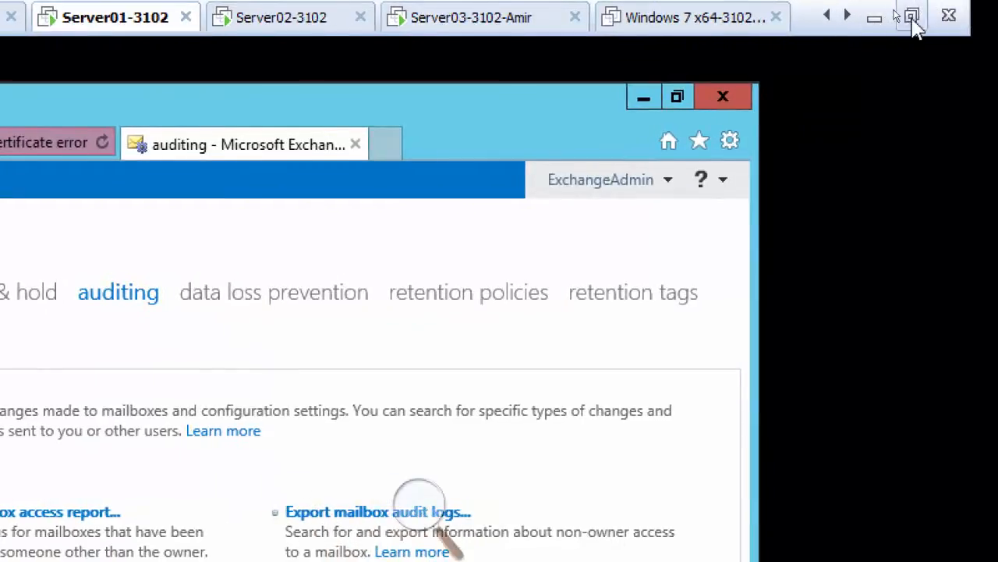
Take the virtual machine out of full screen and switch to the Exchange2013-Auditing presentation in PowerPoint
left_click(912, 18)
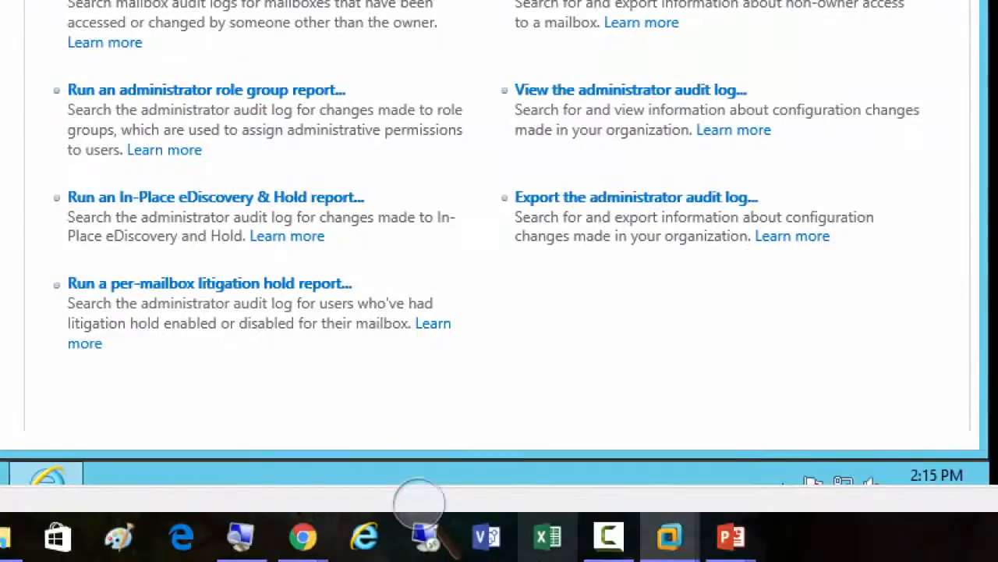
mouse_move(732, 546)
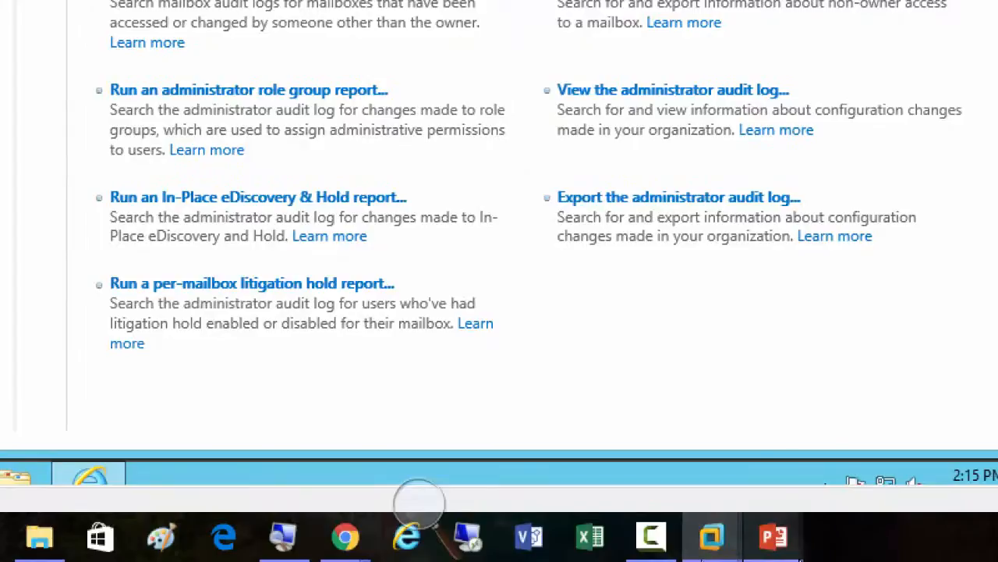
mouse_move(776, 538)
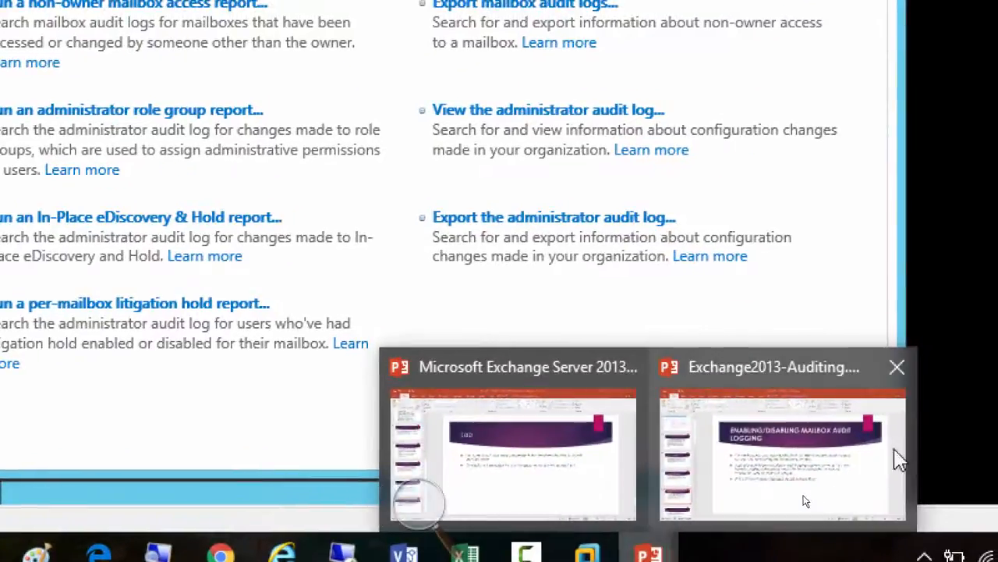
left_click(827, 491)
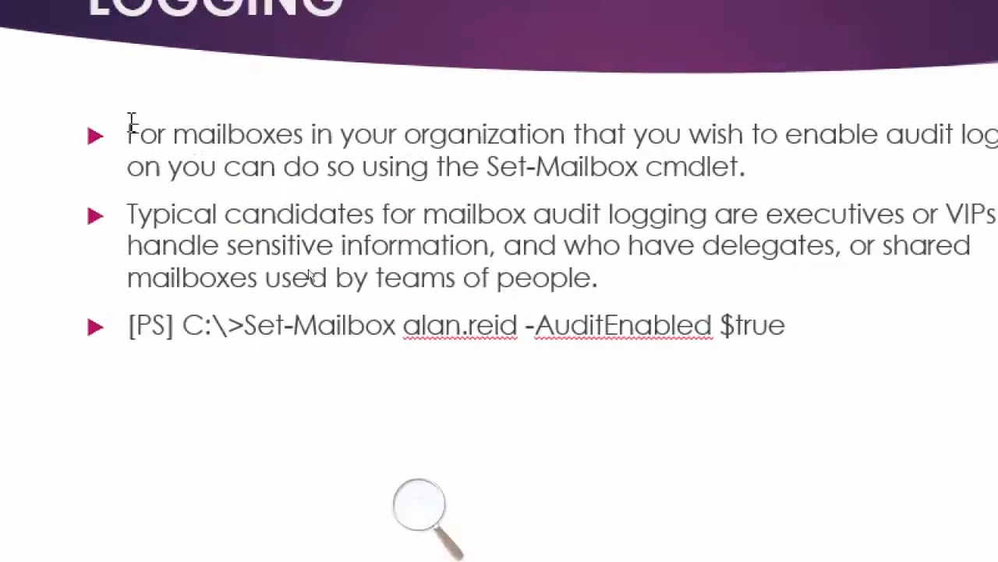
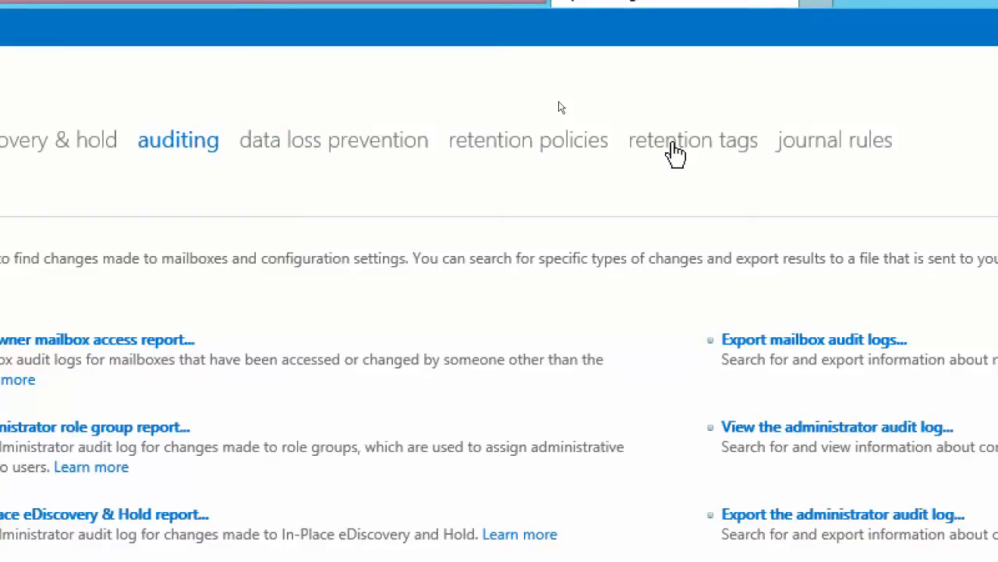
Open the retention tags, review the retention actions for a new tag applied automatically to the entire mailbox, and cancel the form
left_click(675, 152)
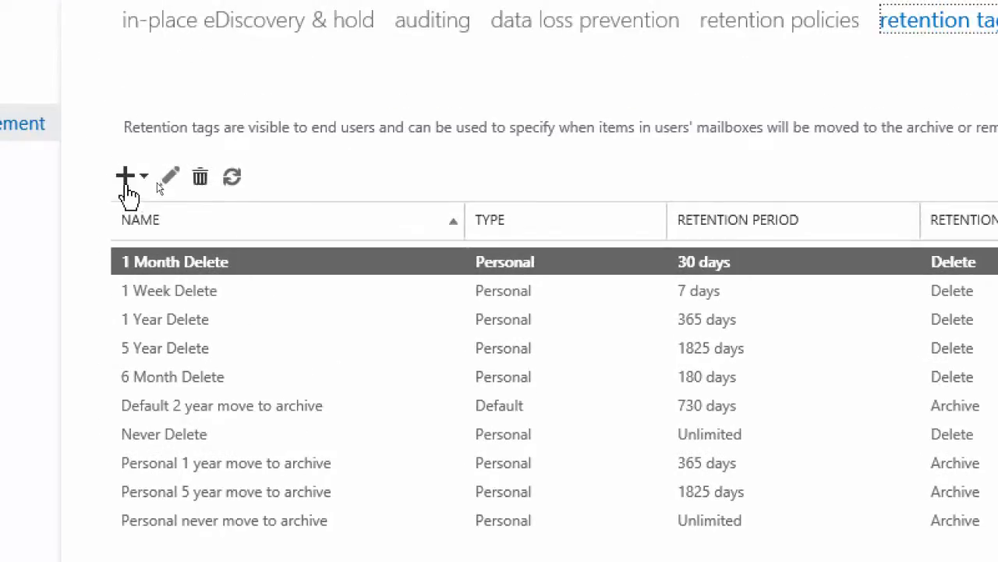
left_click(143, 185)
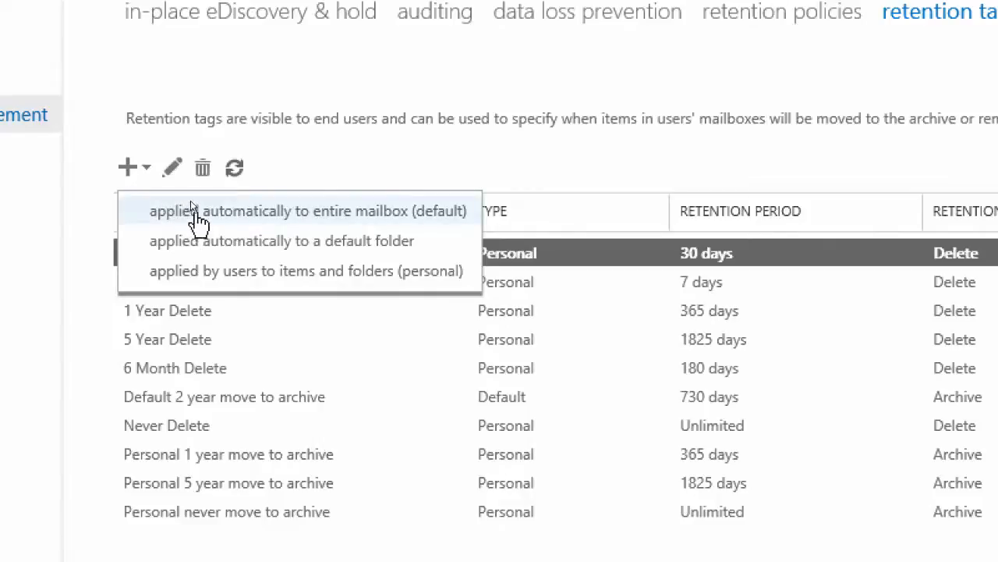
left_click(301, 212)
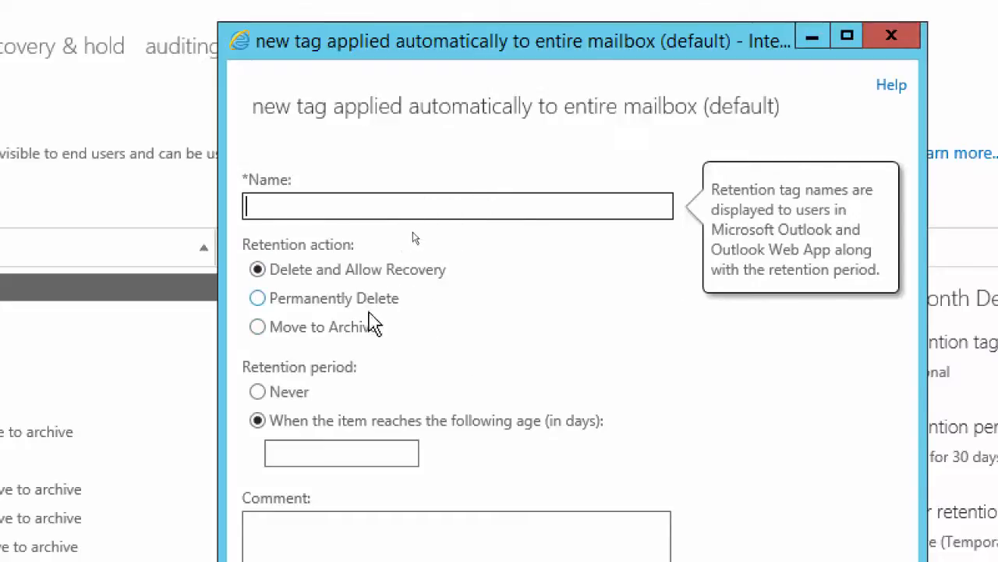
mouse_move(443, 267)
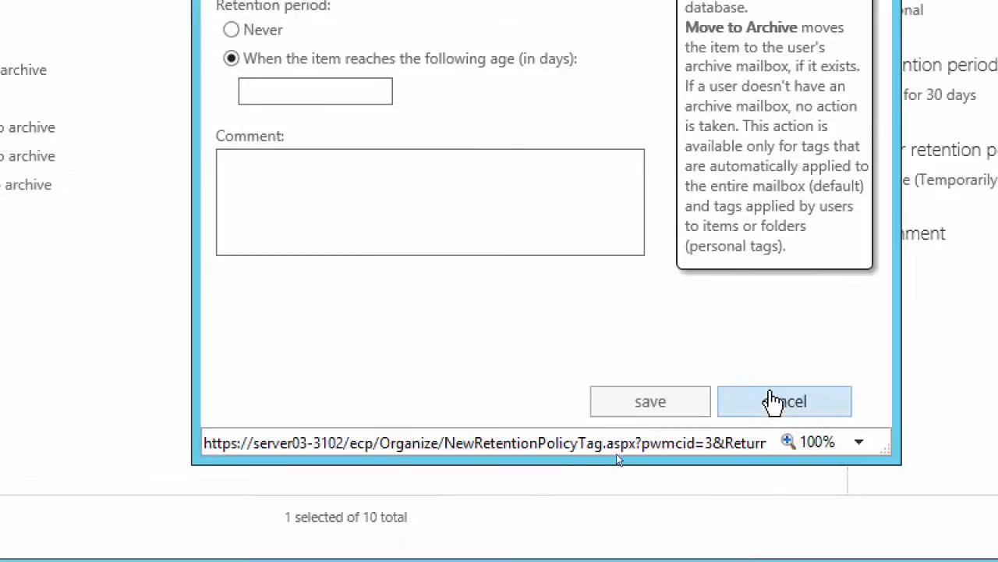
left_click(769, 419)
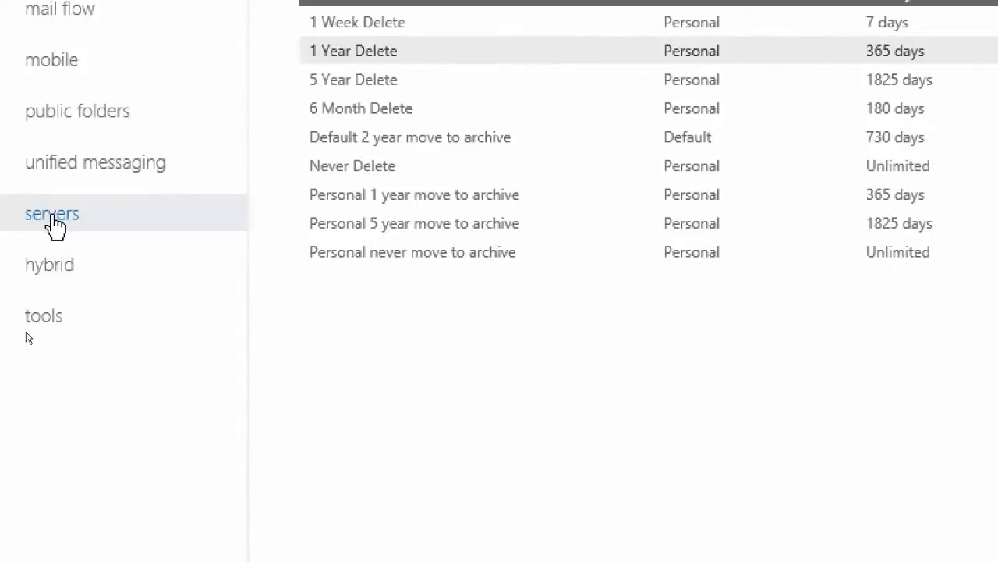
Open the properties of mailbox database DB1 and view its maintenance and limits settings
left_click(51, 220)
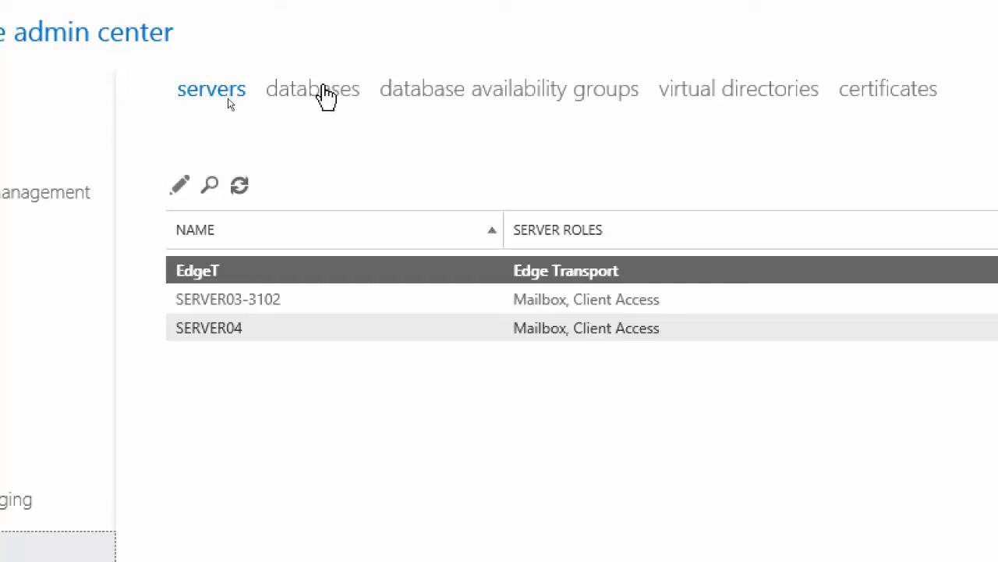
left_click(326, 97)
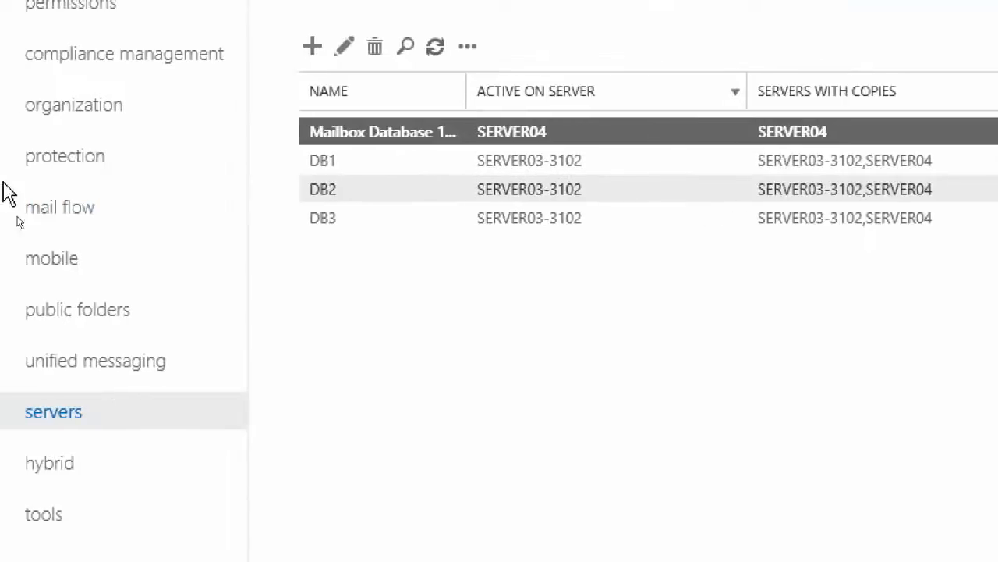
left_click(348, 173)
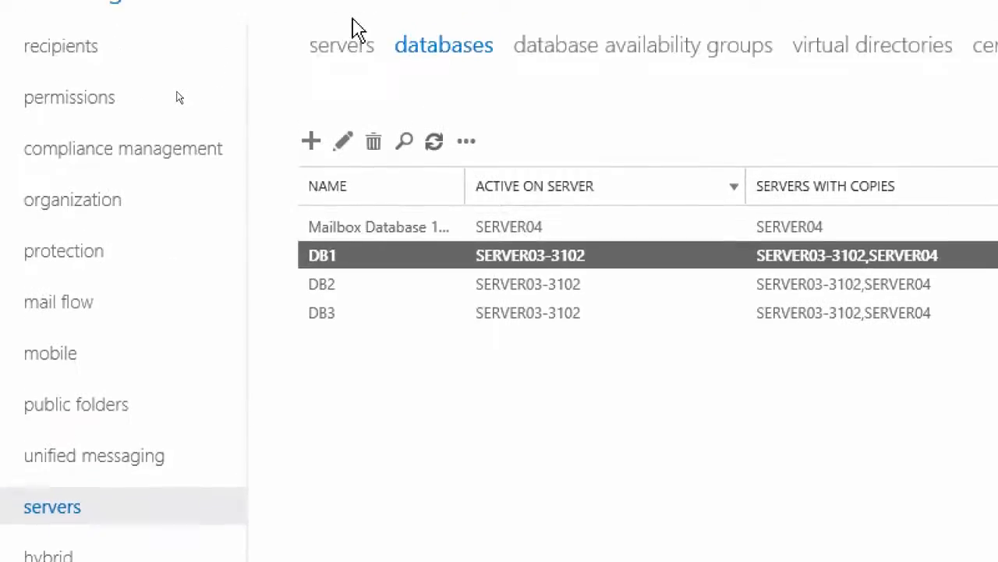
left_click(344, 148)
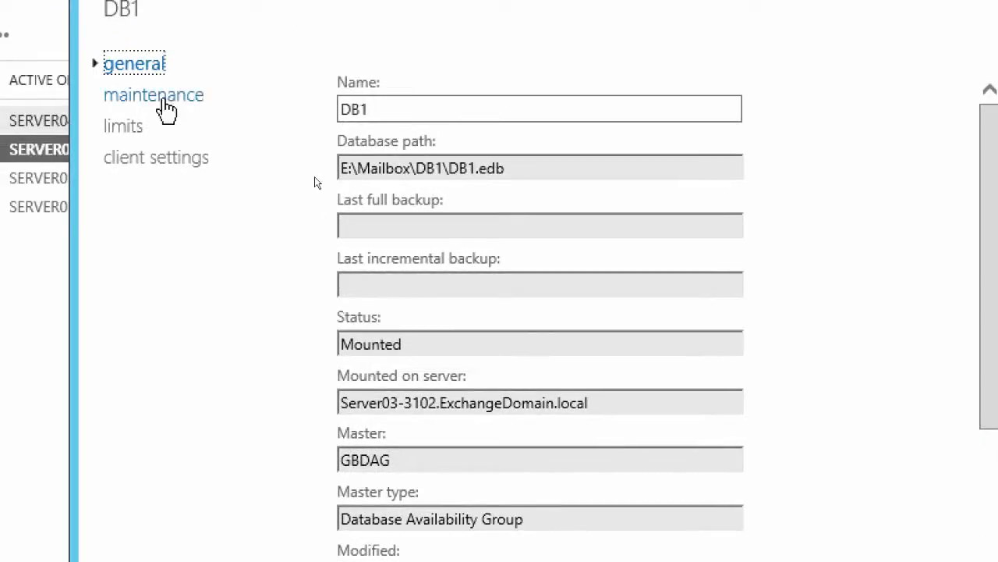
left_click(165, 96)
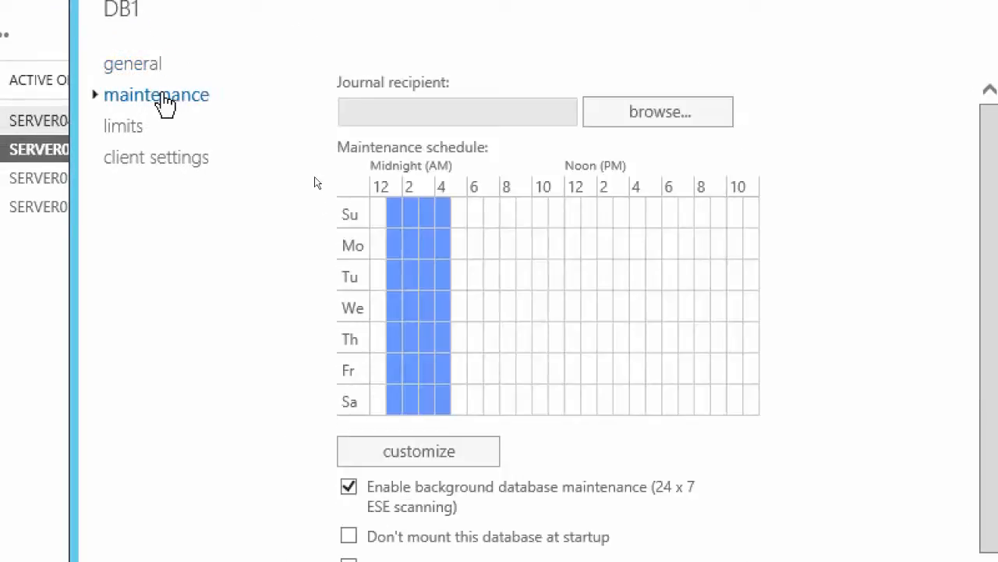
left_click(137, 134)
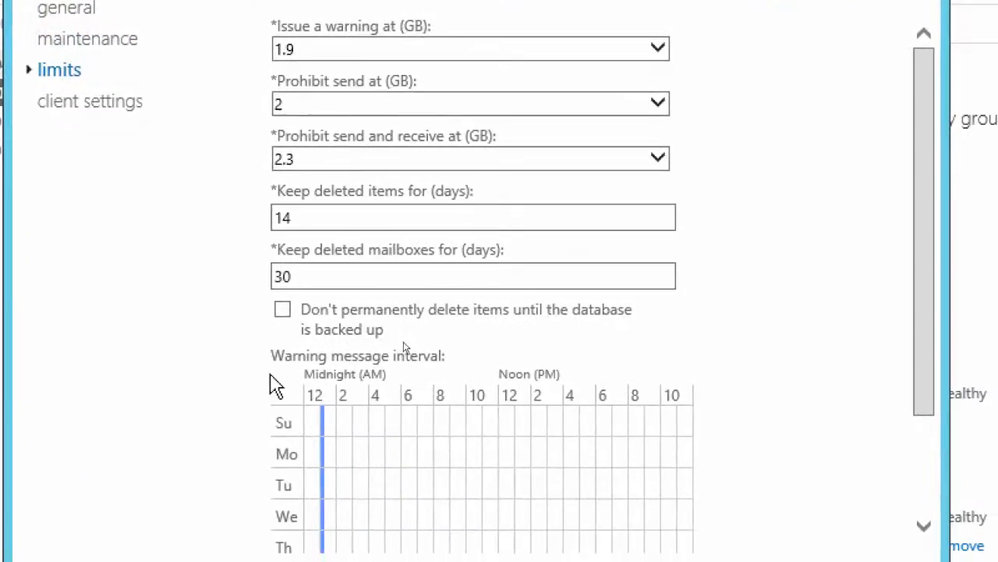
Examine DB1's deleted mailbox retention and the option tying permanent deletion to backups, and leave the database properties without saving
left_click(356, 394)
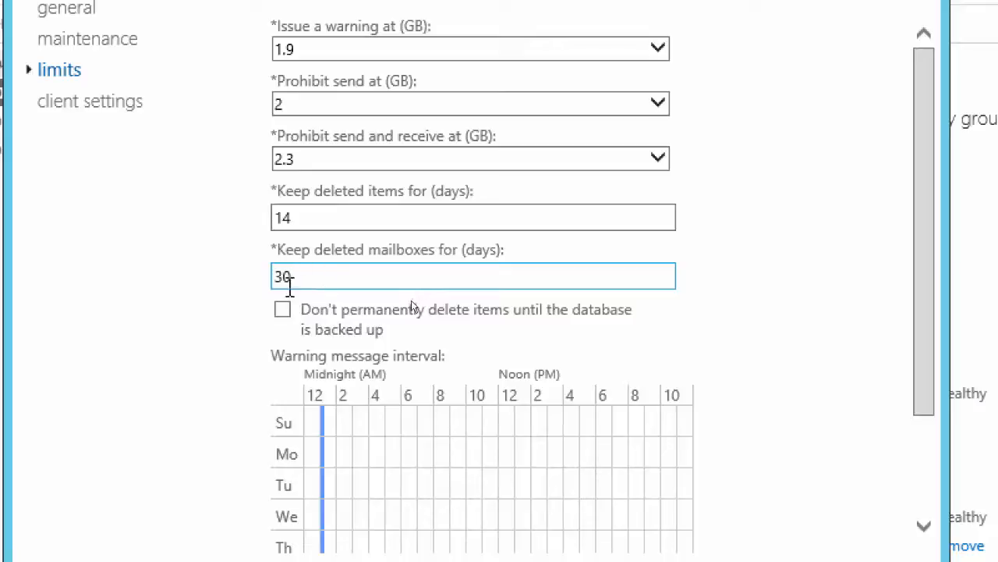
double_click(285, 278)
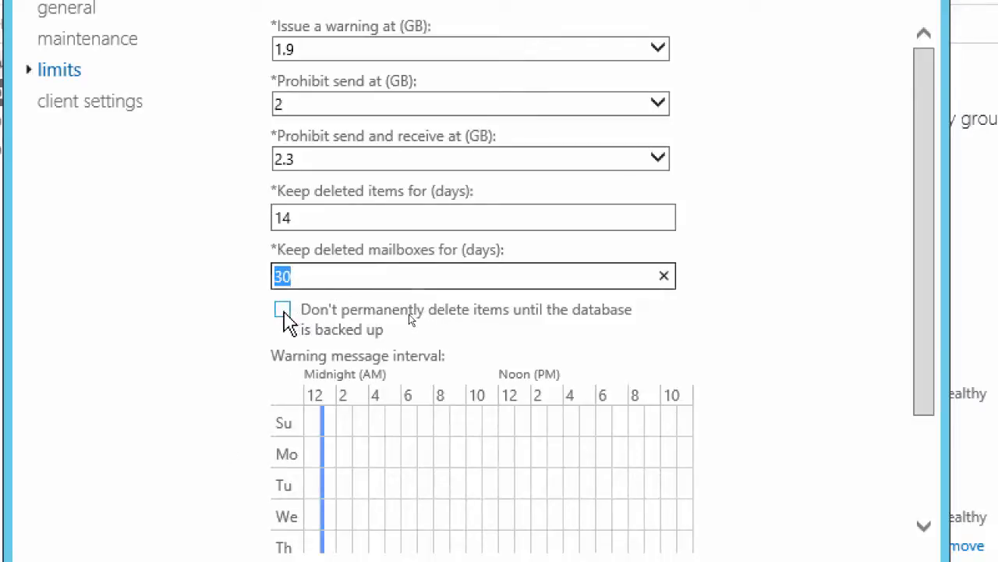
left_click(283, 311)
left_click(284, 313)
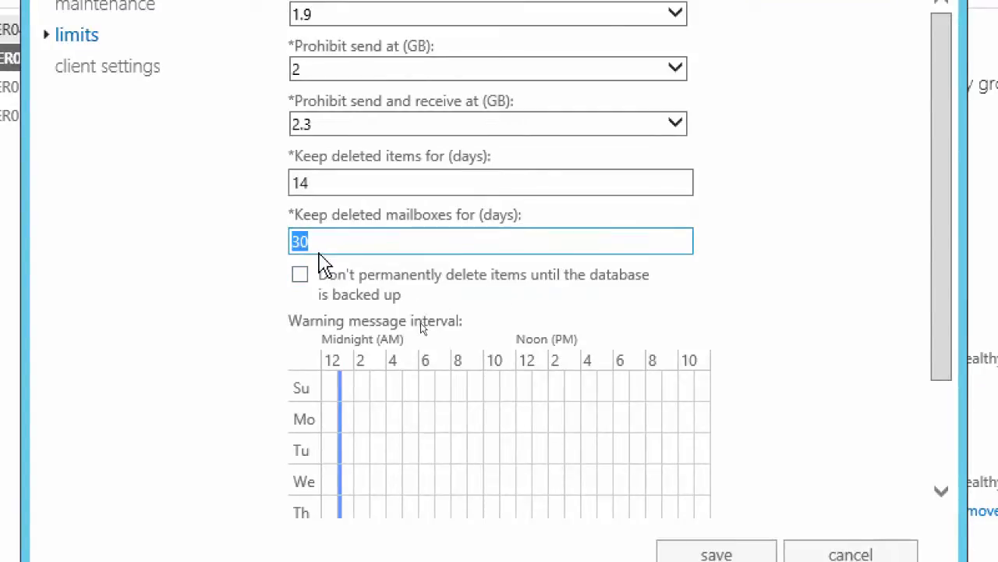
left_click(301, 280)
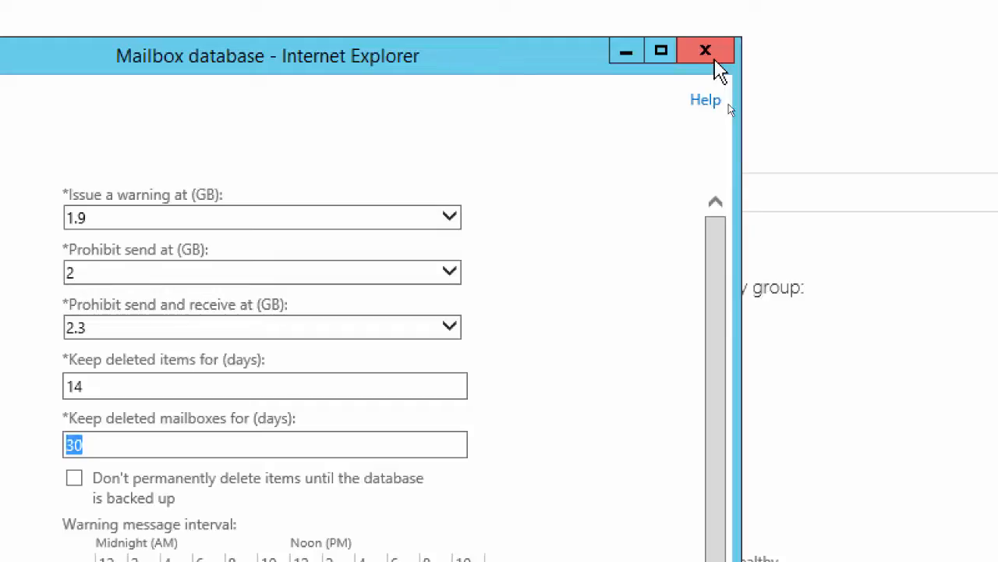
left_click(709, 56)
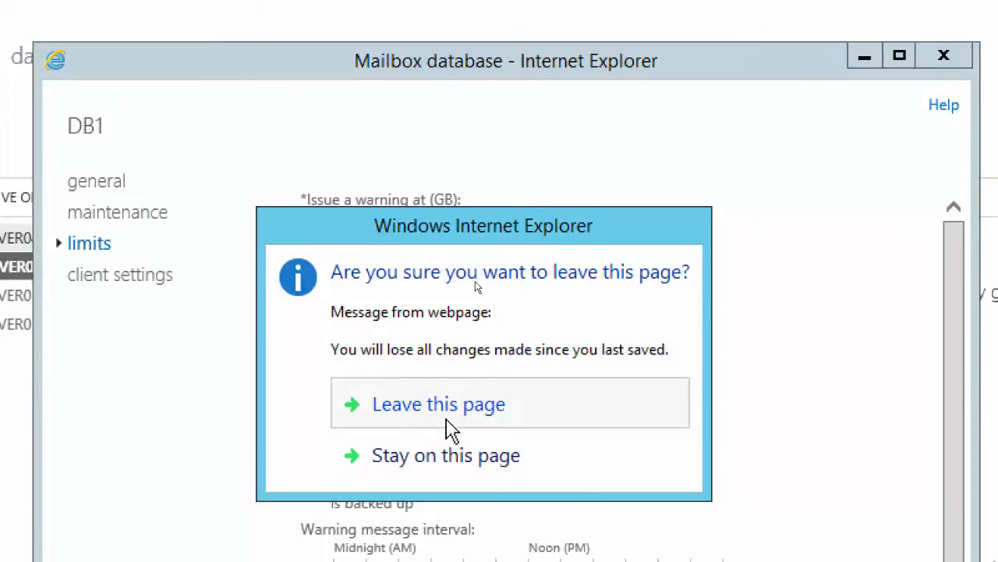
left_click(493, 416)
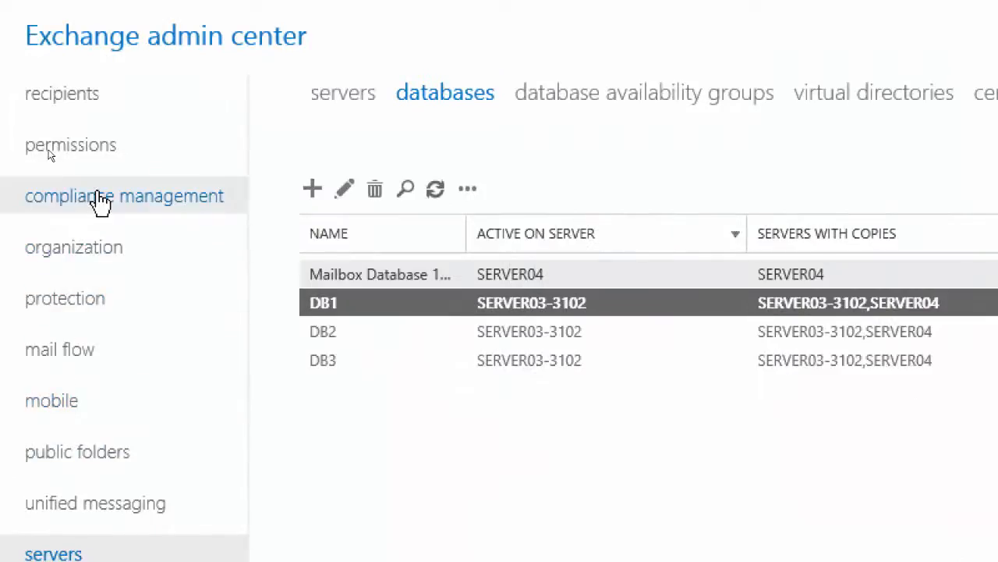
Start a new retention tag applied automatically to the entire mailbox, named "Deleted Items - Delete in 7 Days", with the Permanently Delete action
left_click(102, 201)
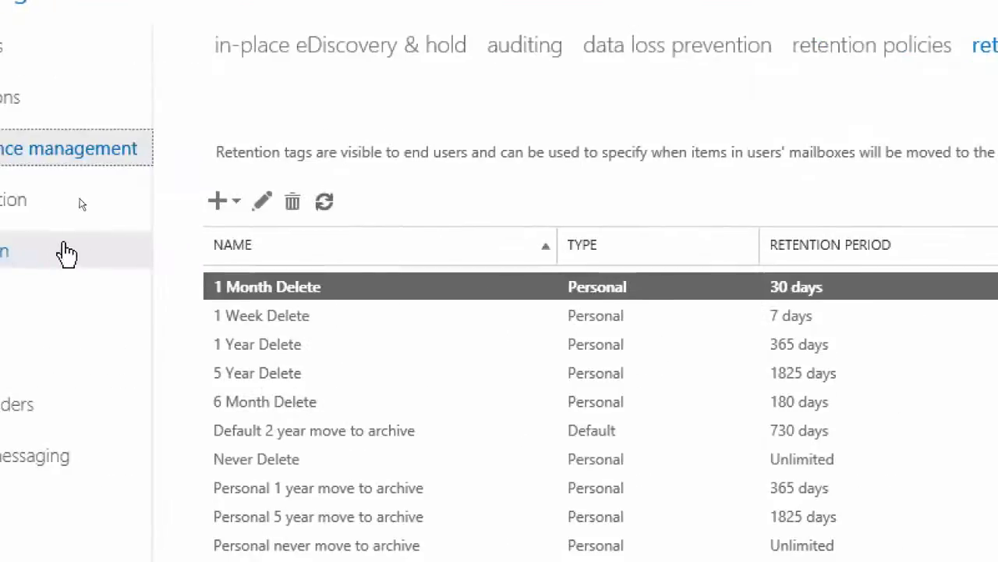
left_click(236, 205)
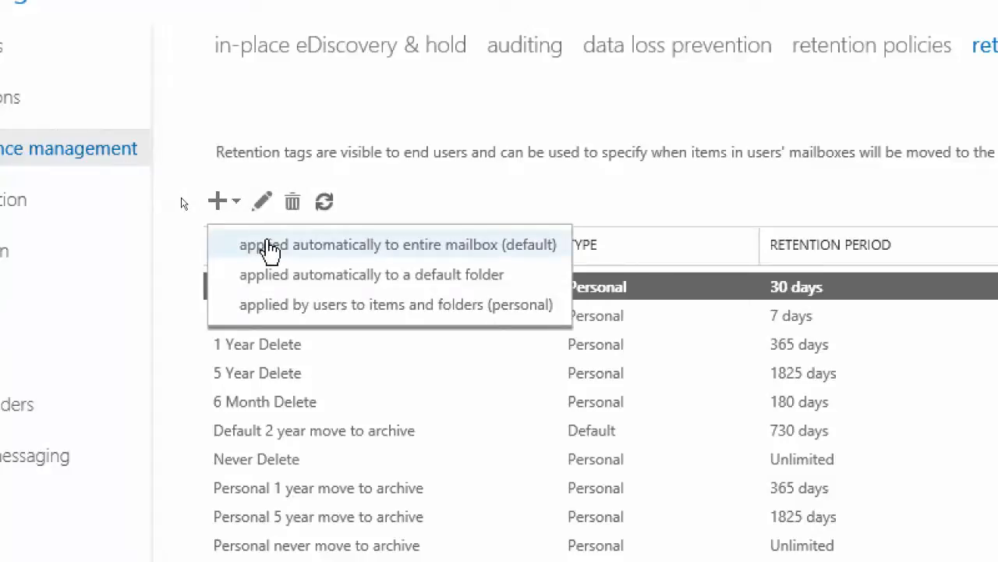
left_click(355, 250)
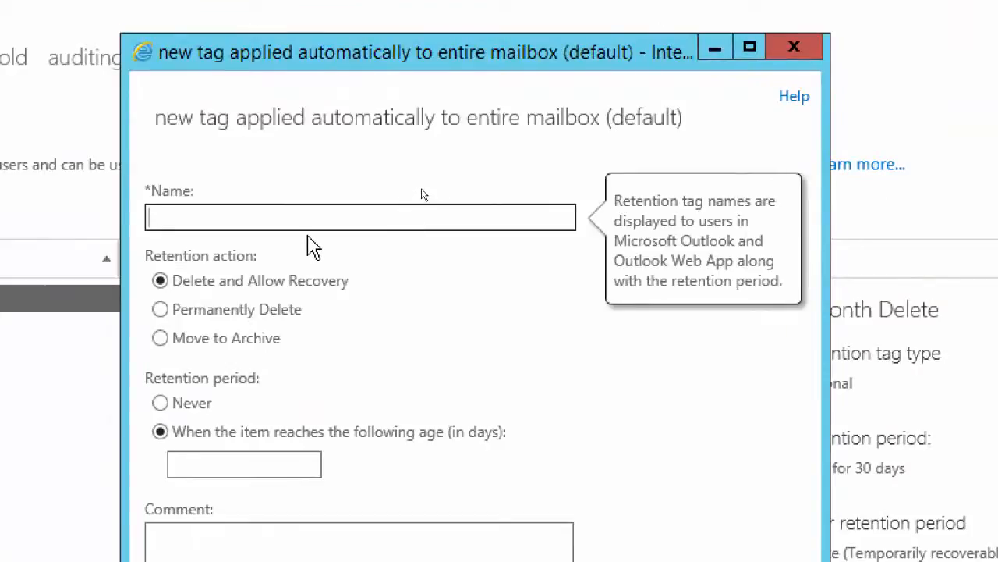
type("Deleted Items - Delete")
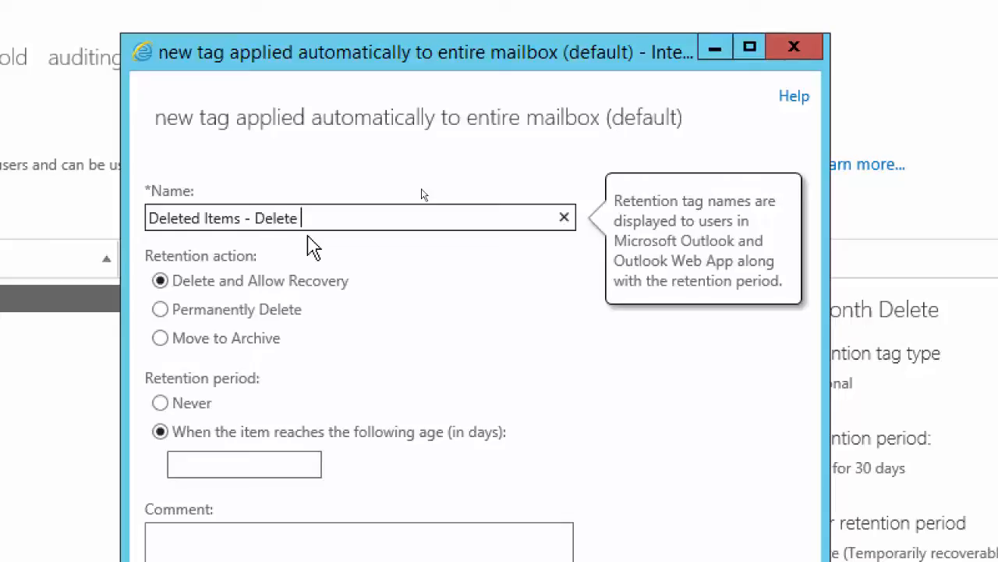
type("in 7 Days")
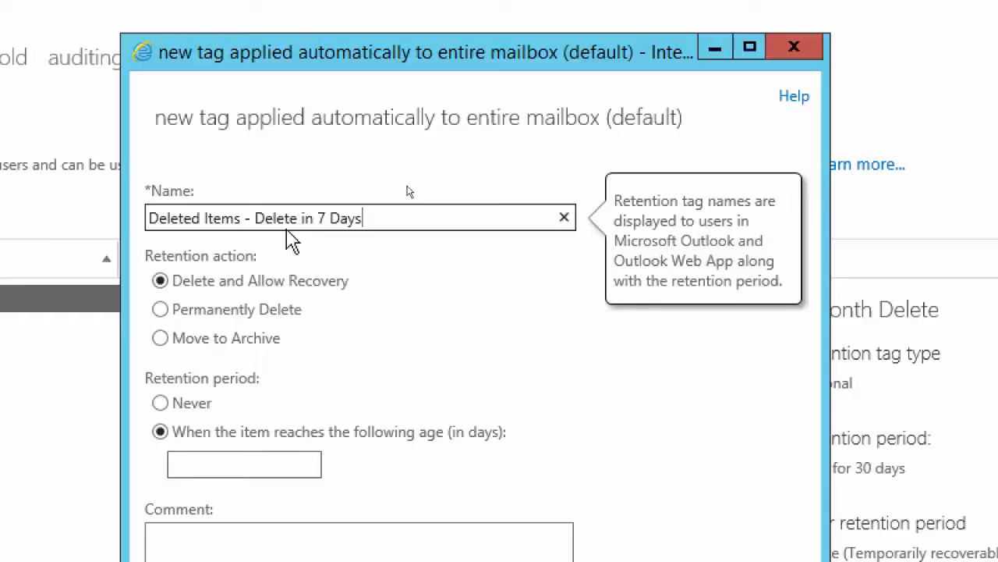
left_click(160, 309)
left_click(189, 434)
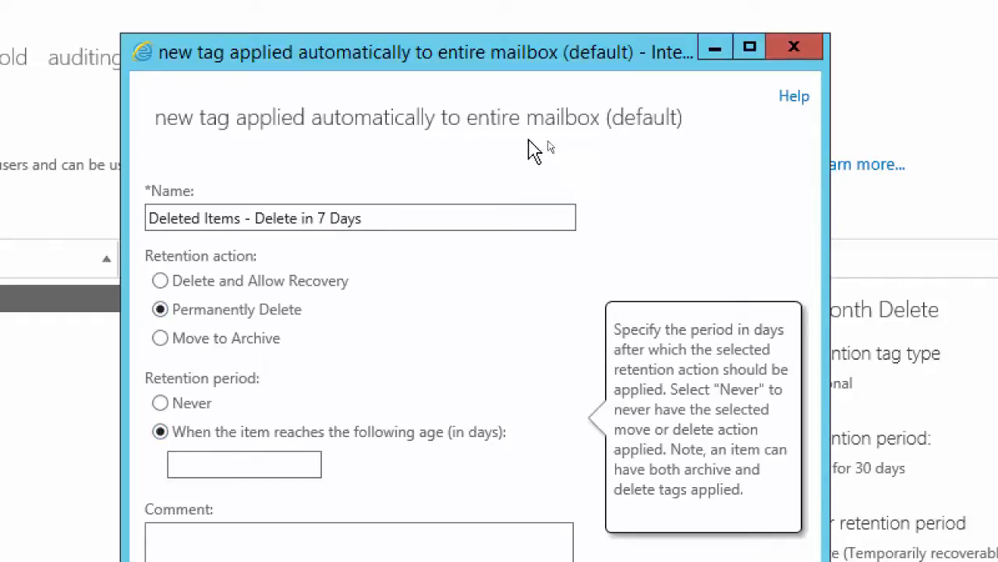
Change the new retention tag's name to "Delete in 365 Days"
left_click(376, 212)
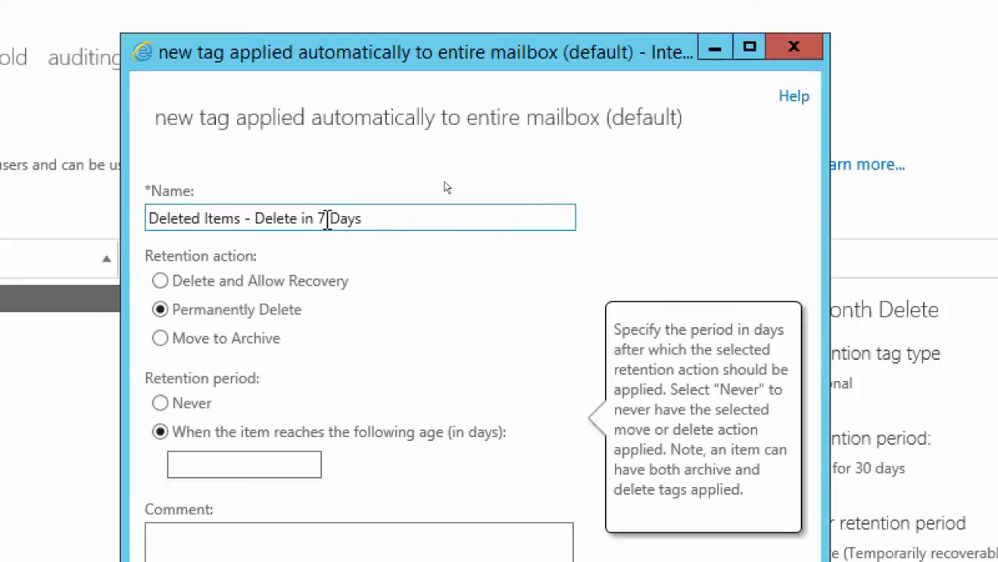
left_click_drag(364, 218, 319, 217)
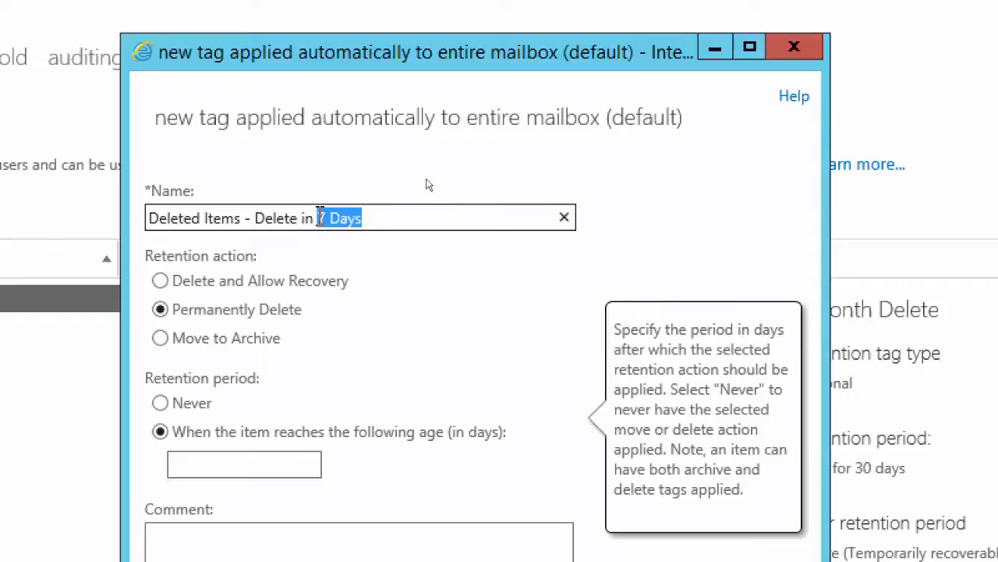
key("Left")
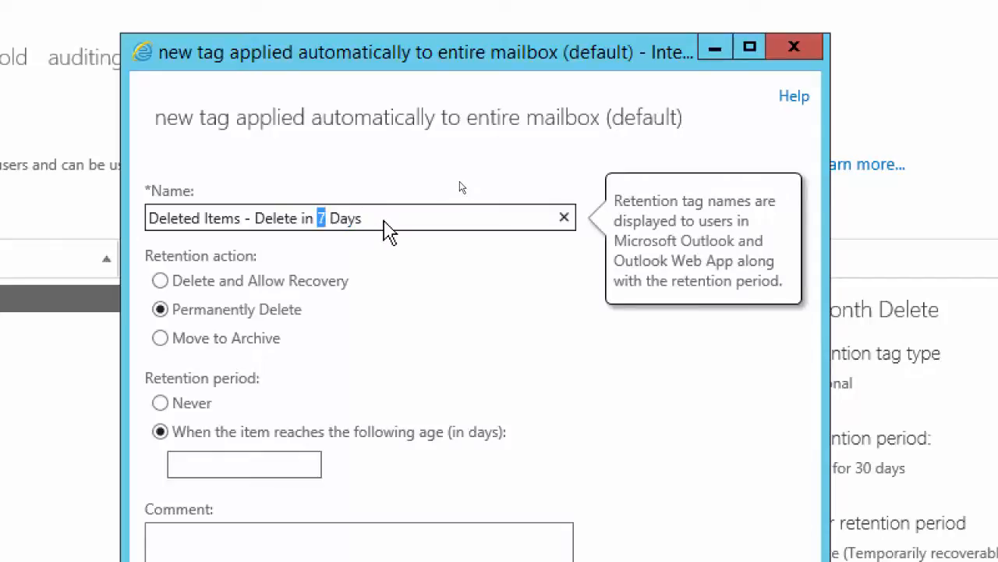
type("365")
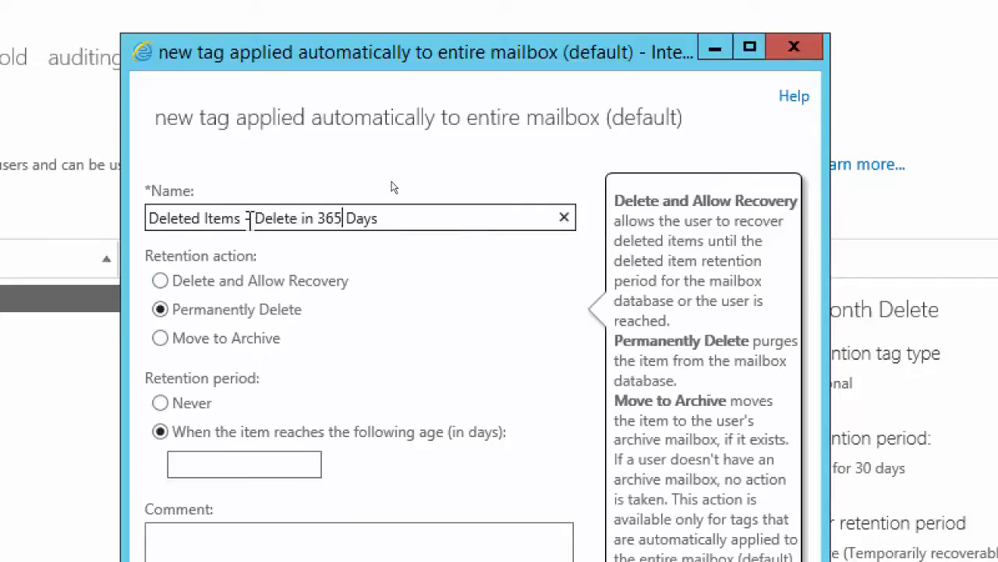
left_click_drag(248, 218, 151, 219)
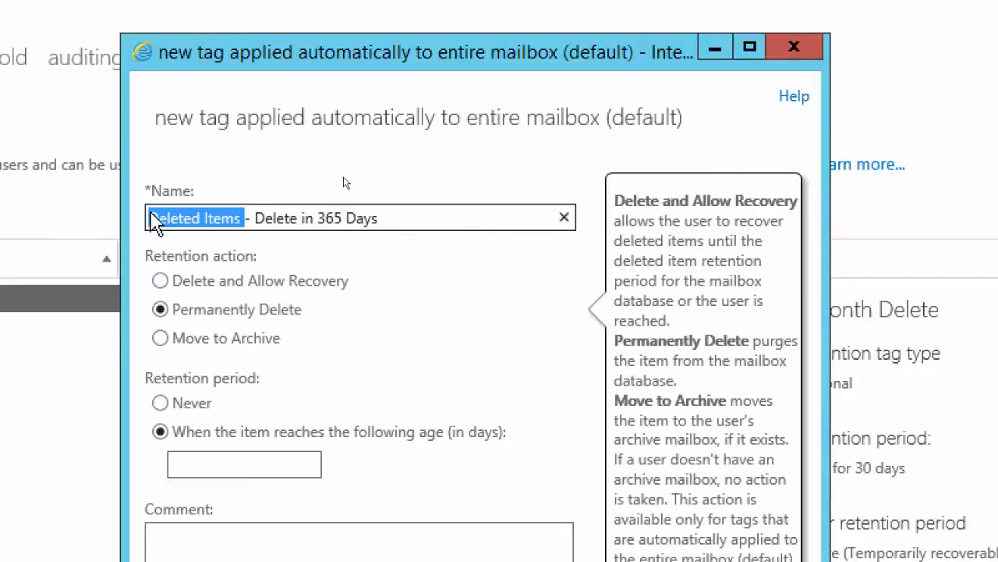
key("Delete")
key("Delete")
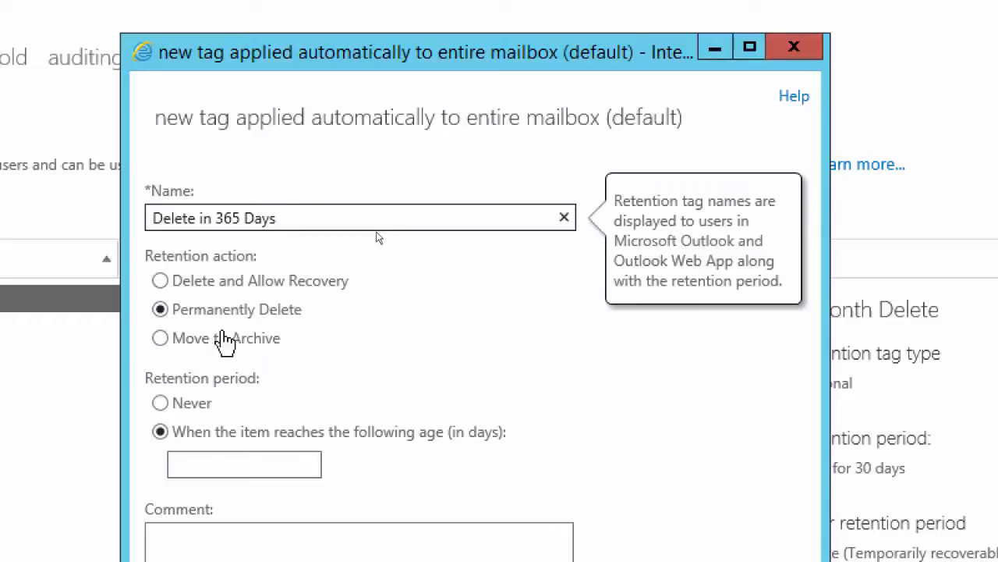
key("Delete")
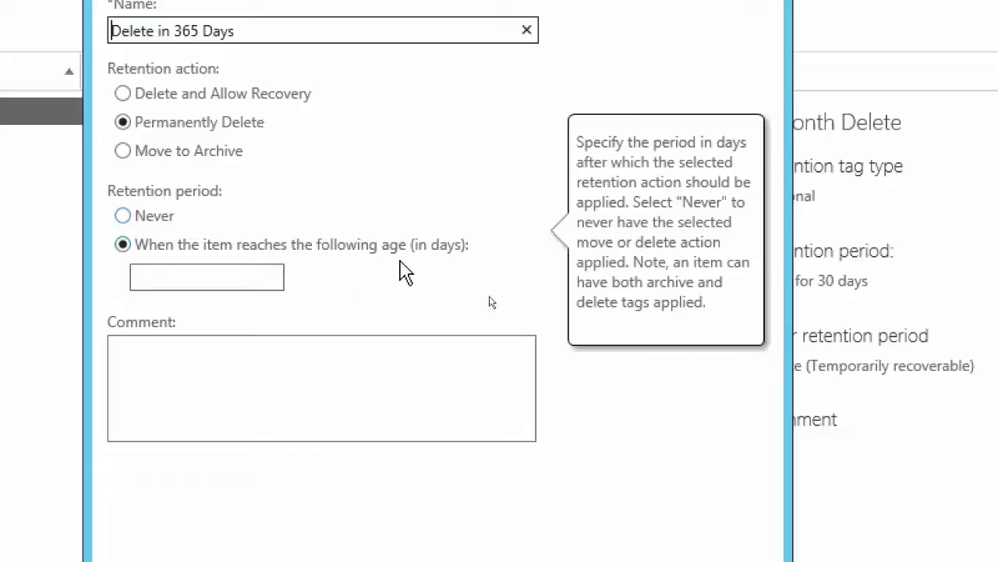
Set the tag's retention age to 365 days and add the comment "Request from Marketing Dept."
left_click(229, 275)
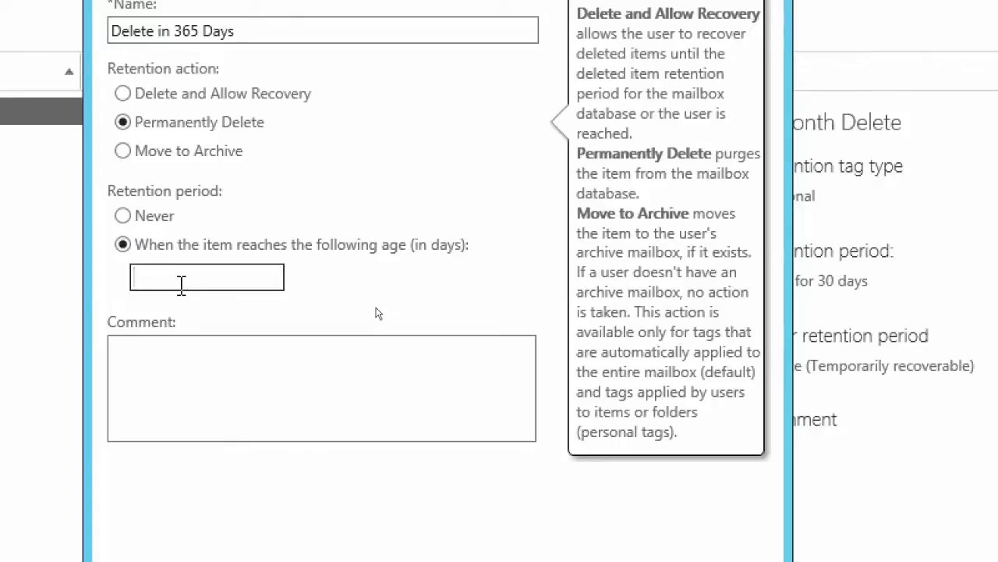
type("365")
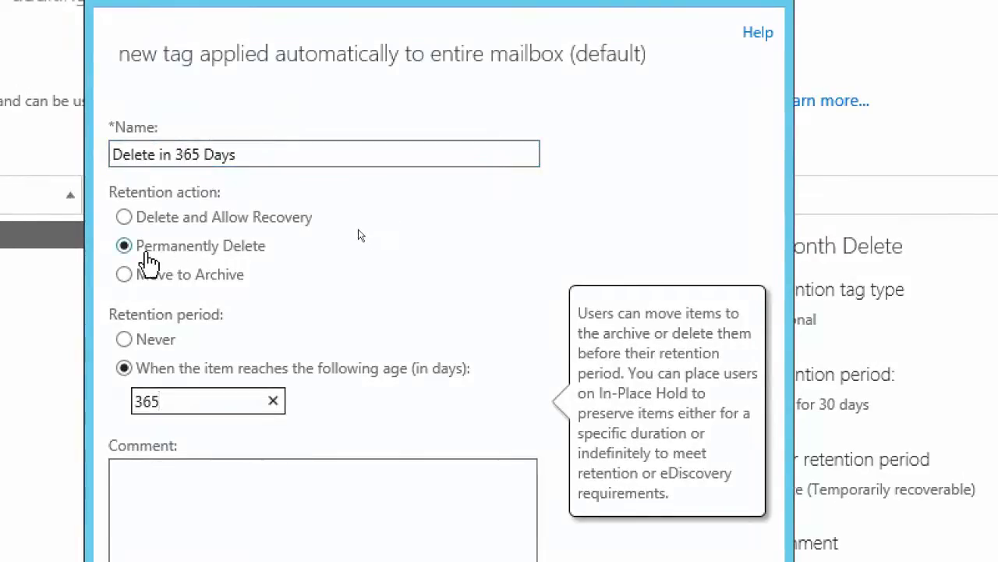
mouse_move(148, 264)
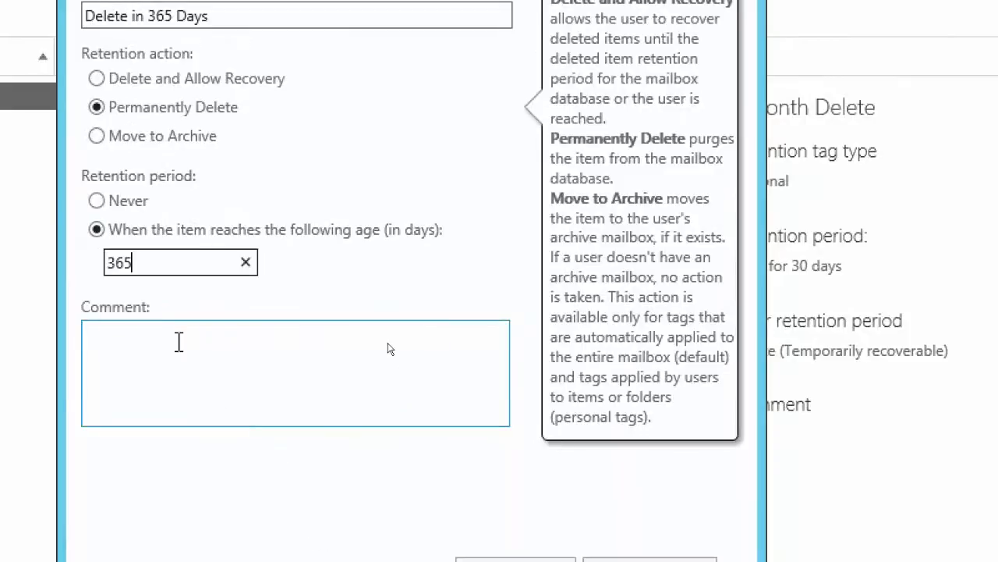
left_click(179, 341)
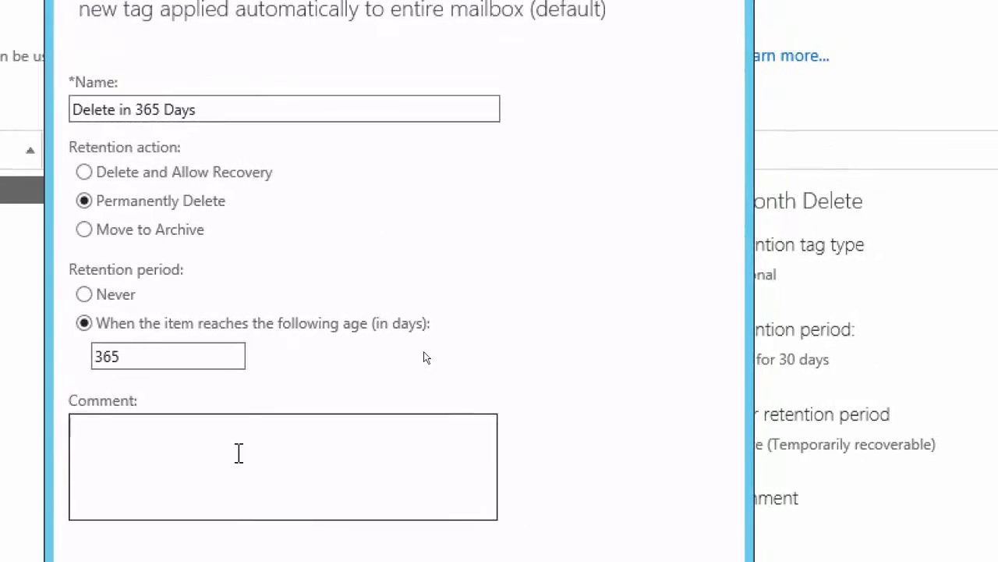
type("Request from Marketing Dept.")
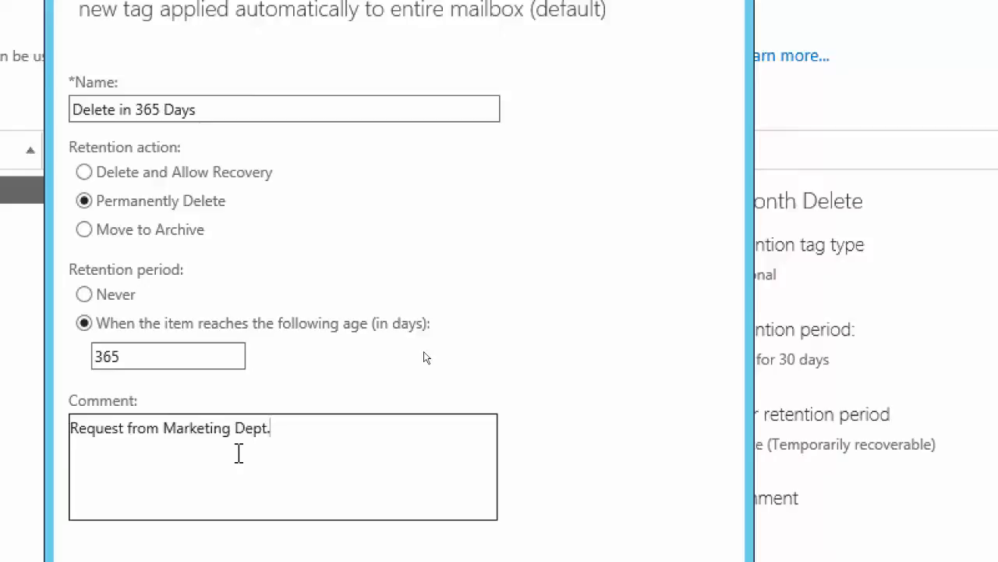
Save the new default retention tag and select "Delete in 365 Days" among the retention tags
mouse_move(339, 246)
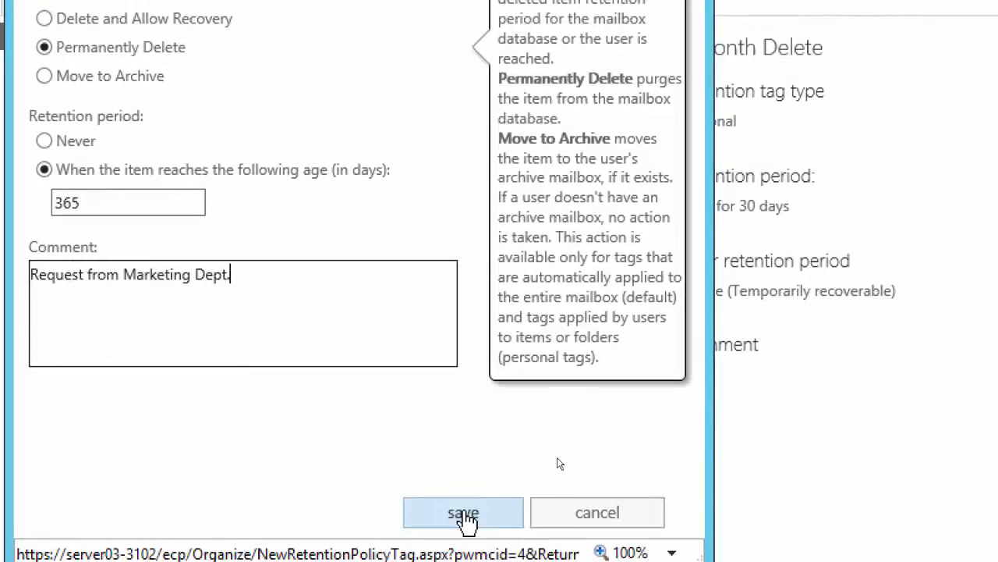
left_click(463, 515)
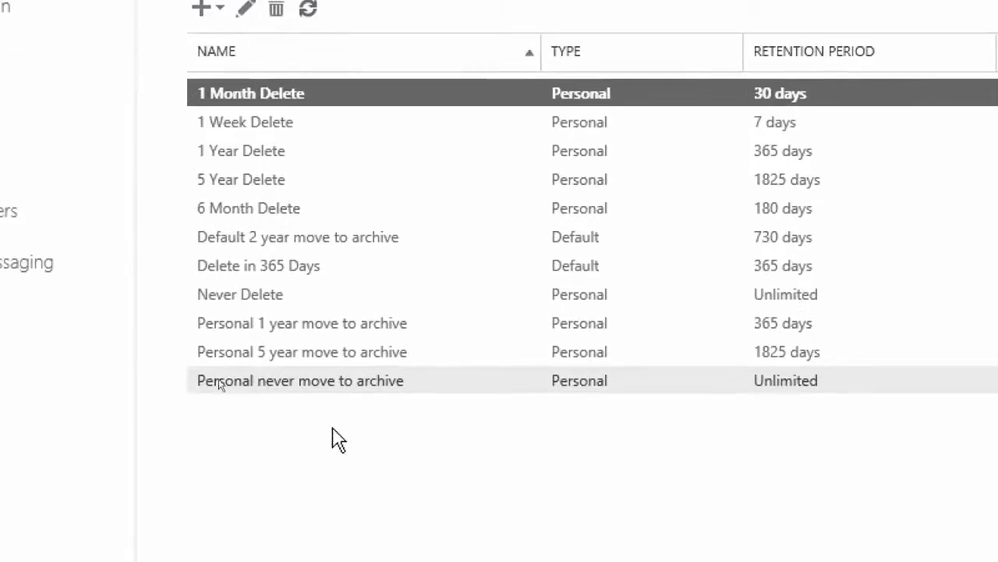
left_click(276, 269)
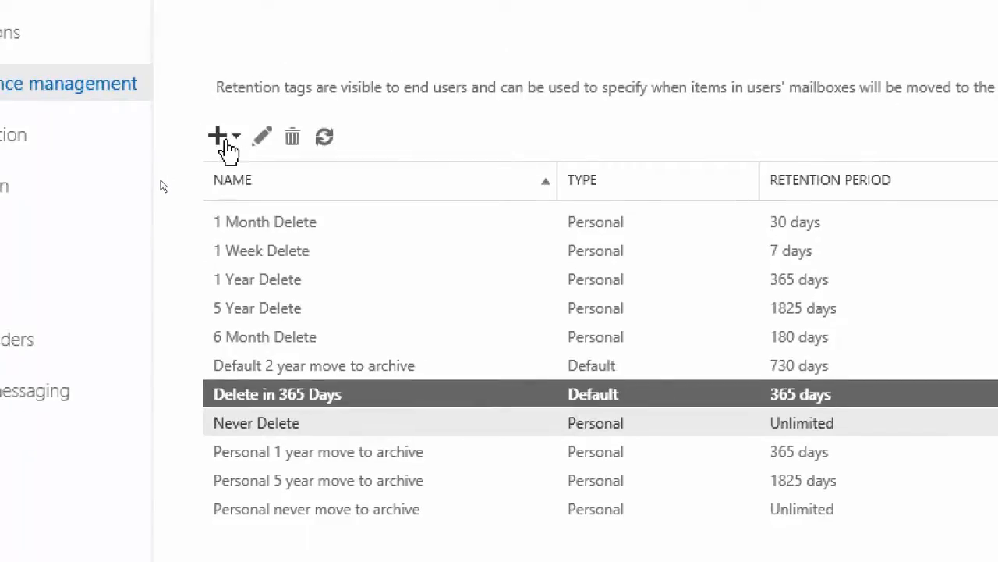
Start a new retention tag applied automatically to a default folder and review which default folders it can target
left_click(225, 140)
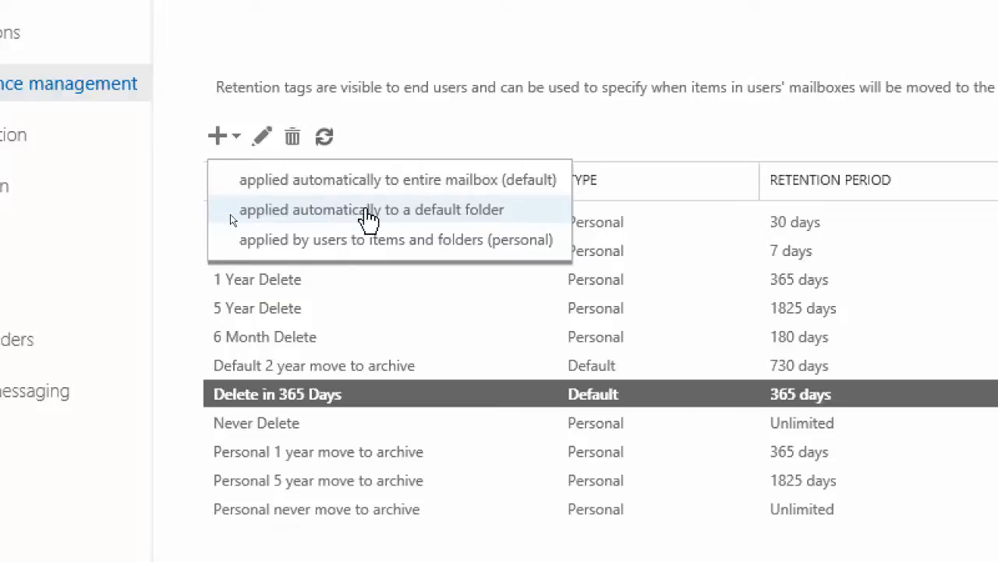
left_click(367, 212)
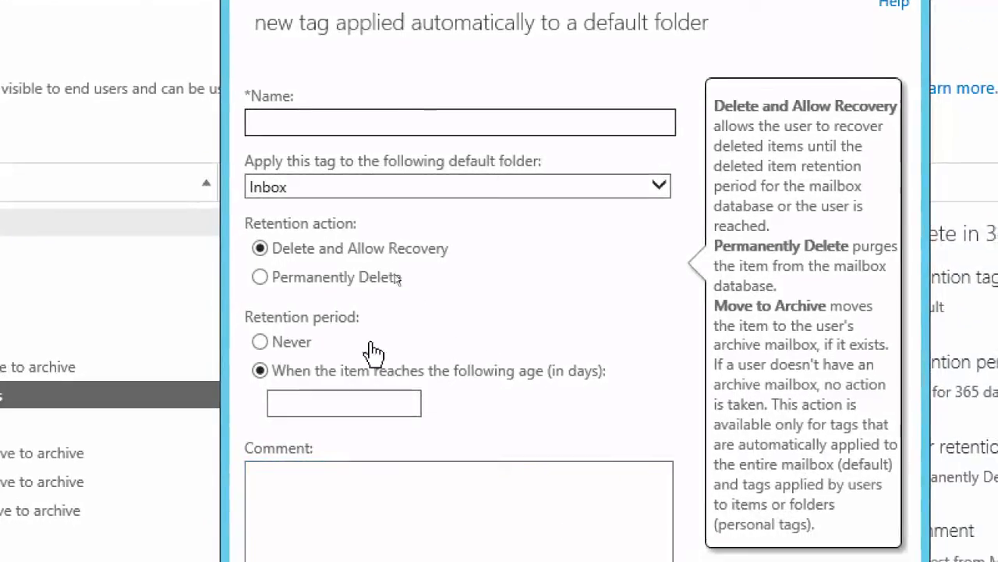
left_click(297, 193)
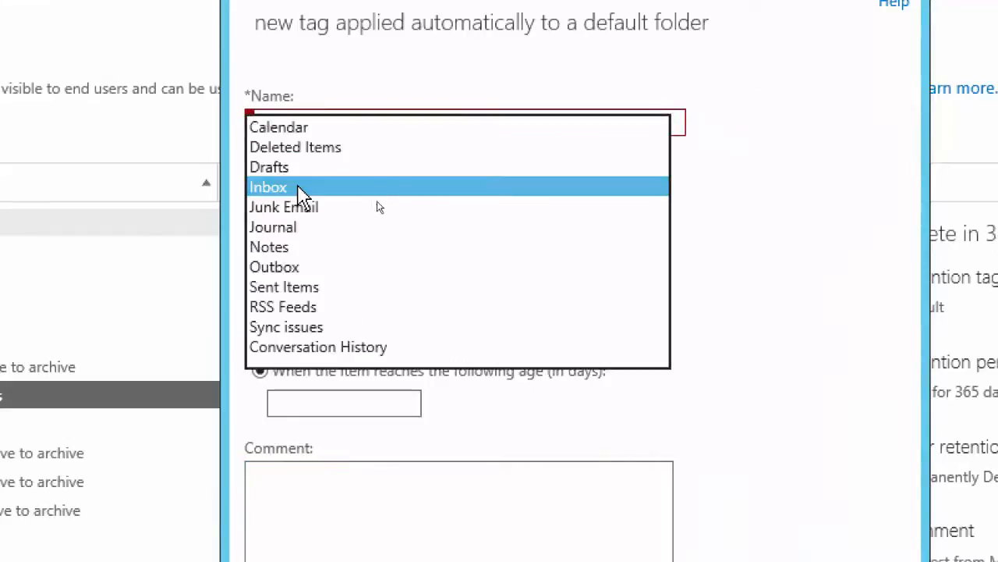
left_click(778, 216)
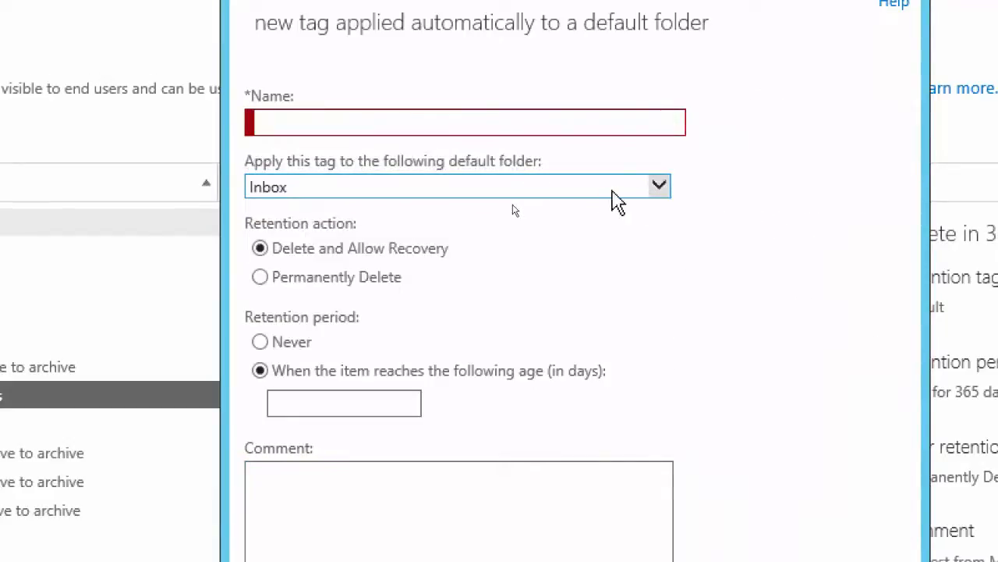
left_click(403, 125)
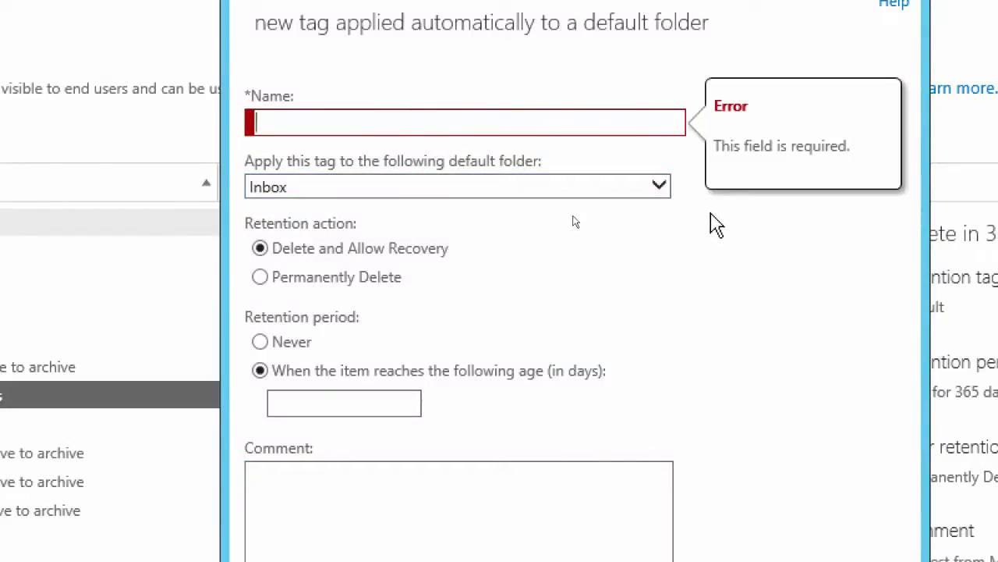
left_click(669, 193)
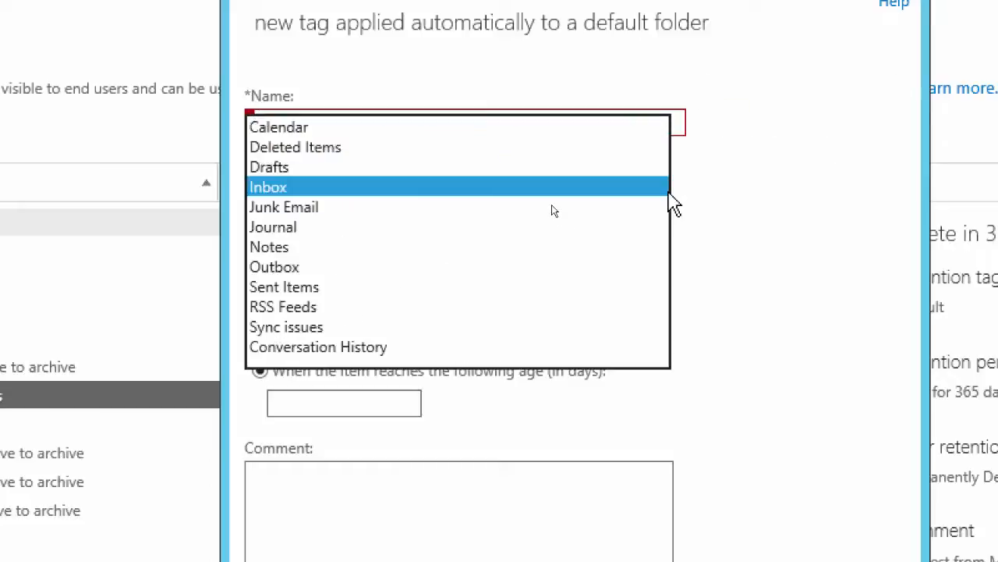
left_click(665, 189)
Name the default folder tag "Junk Email - Delete Every 7 Days"
left_click(397, 124)
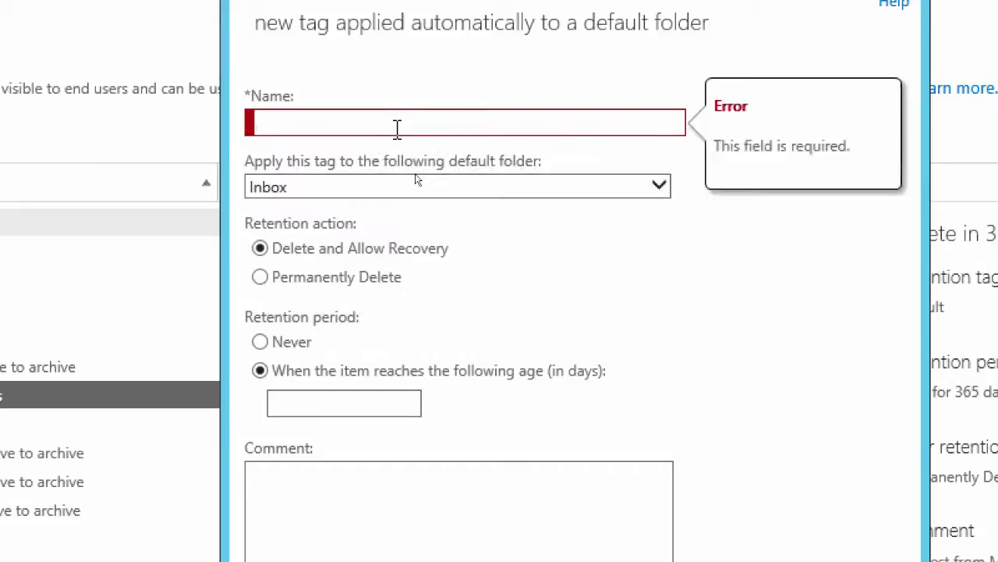
type("Junk")
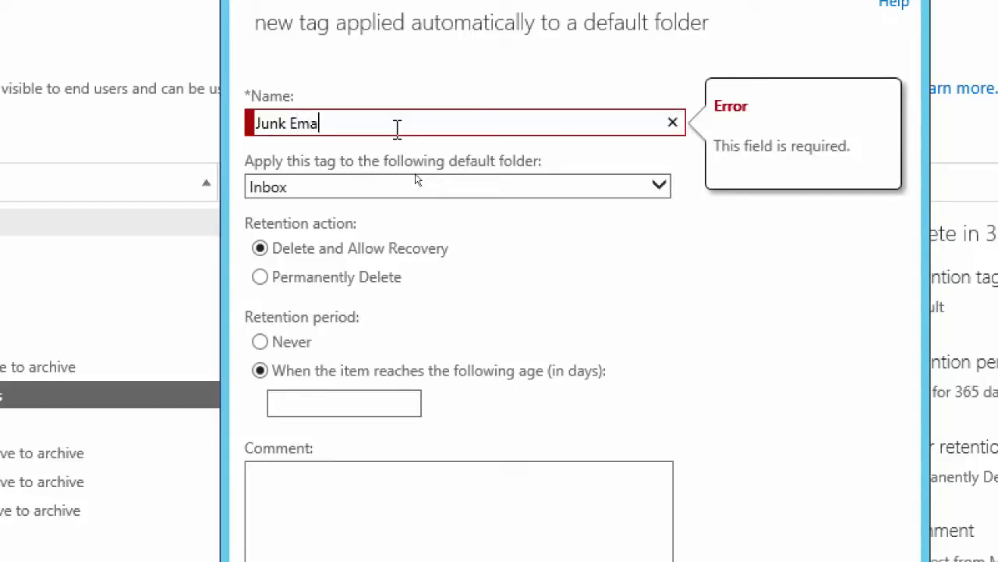
type("Email - Delete every 7 Days")
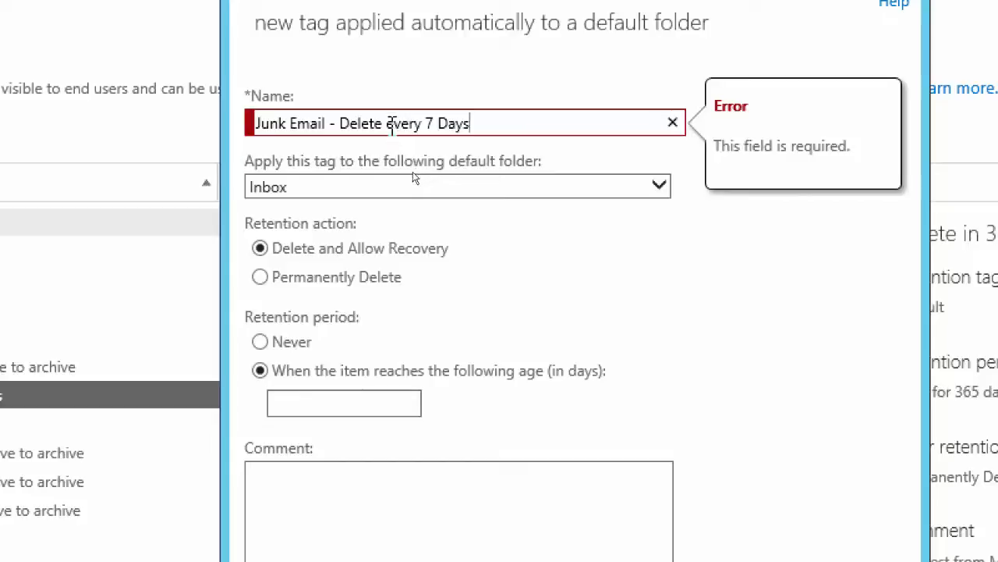
left_click_drag(394, 125, 387, 125)
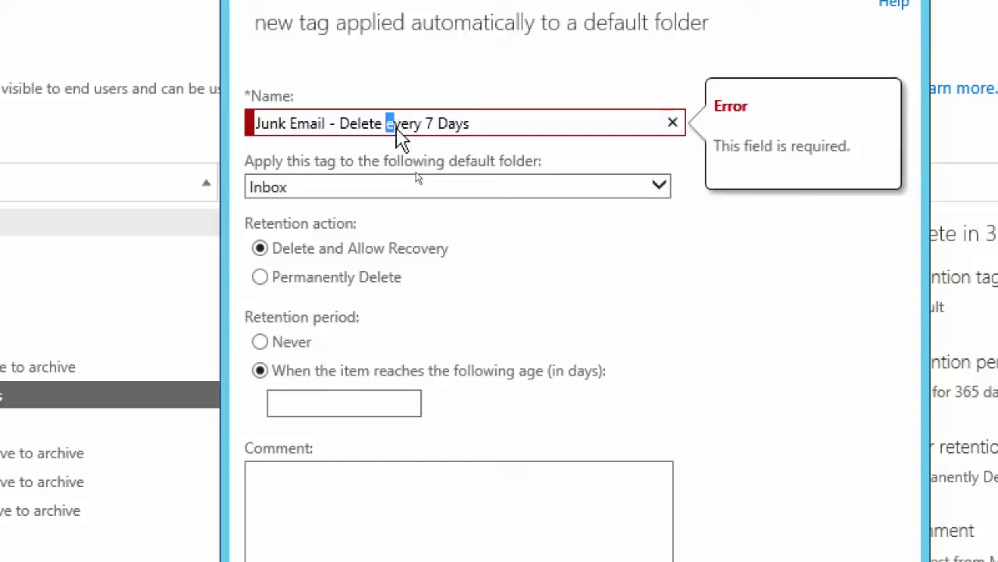
key("BackSpace")
type("E")
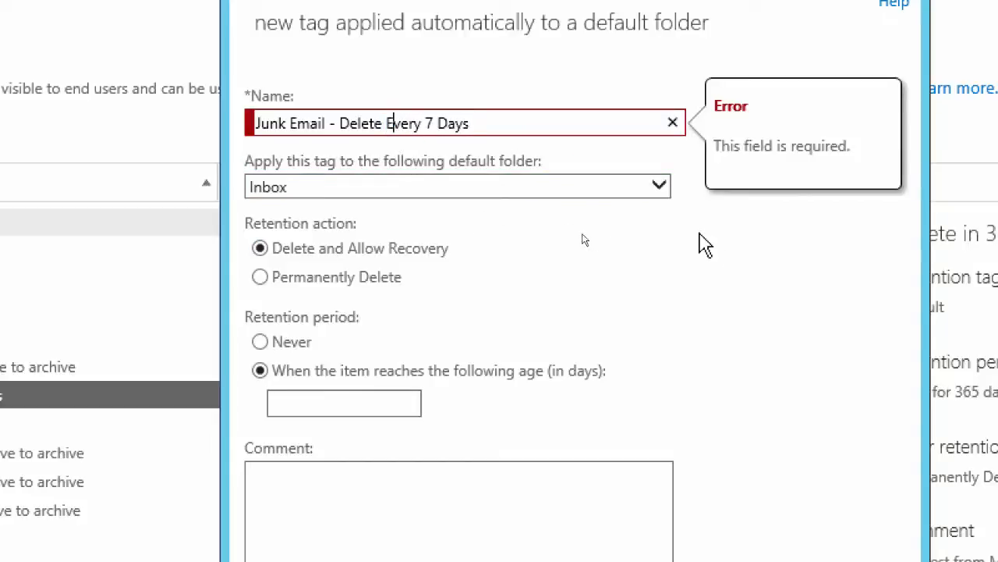
left_click(757, 253)
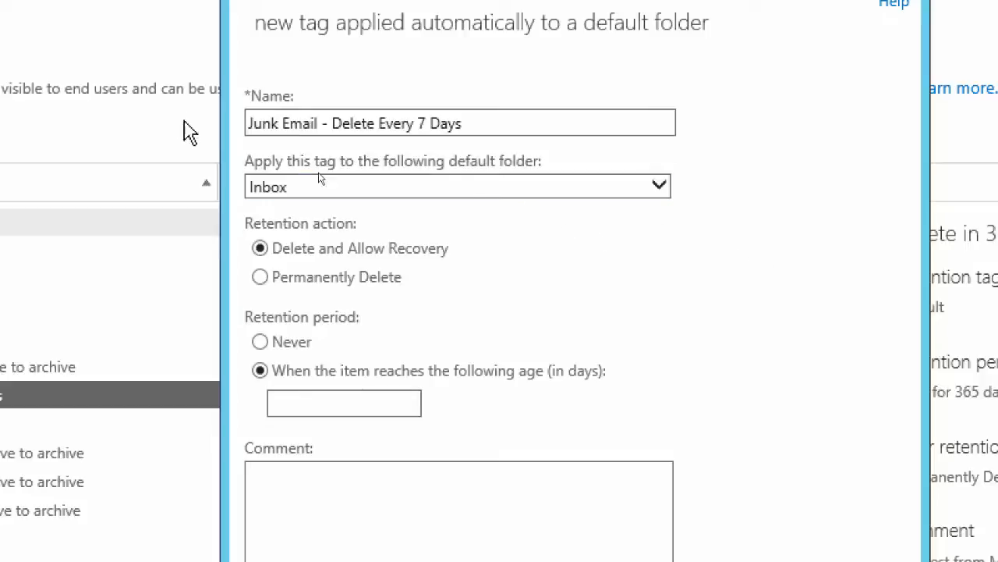
Apply the tag to the Junk Email folder and set its retention action to Permanently Delete
left_click(661, 188)
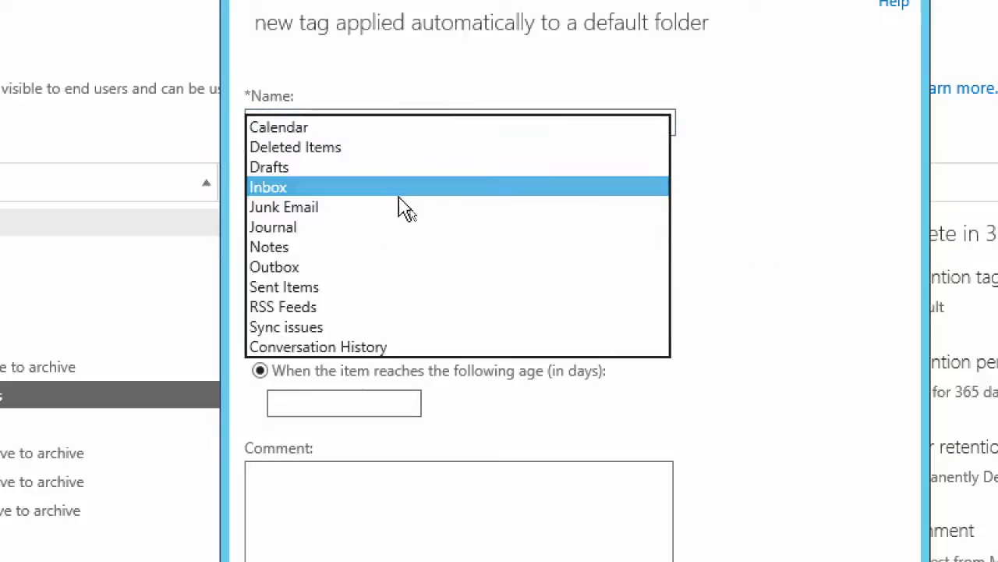
left_click(316, 208)
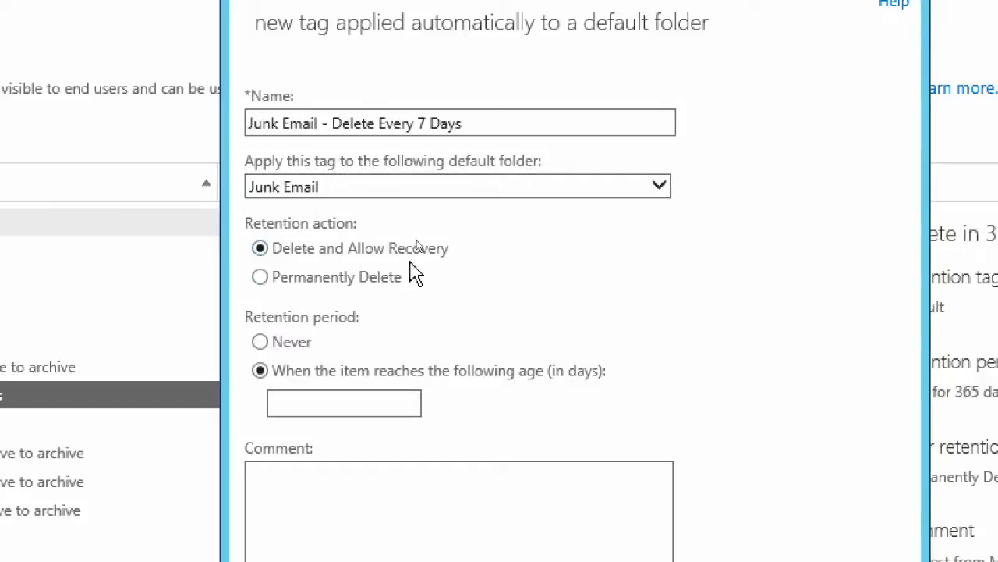
mouse_move(386, 265)
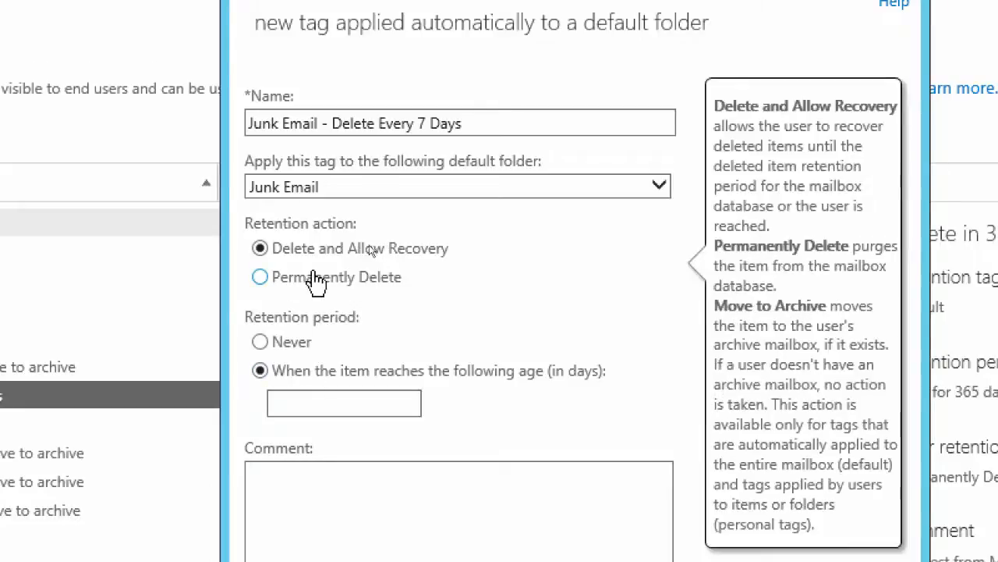
left_click(262, 278)
Set the retention age to 7 days with the comment "Requested by Accounts Dept.", save the tag, and check both new tags among the retention tags
left_click(312, 401)
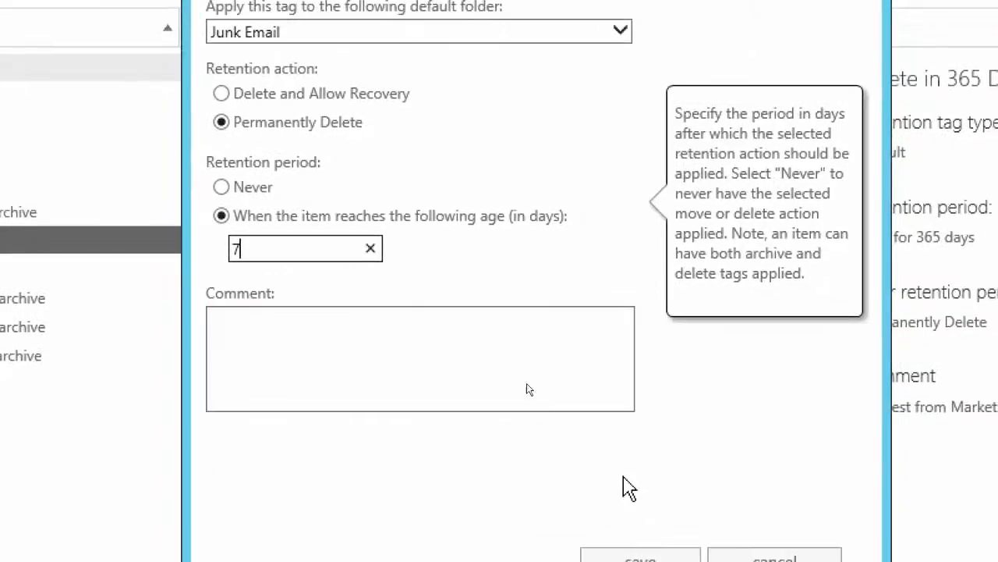
left_click(341, 326)
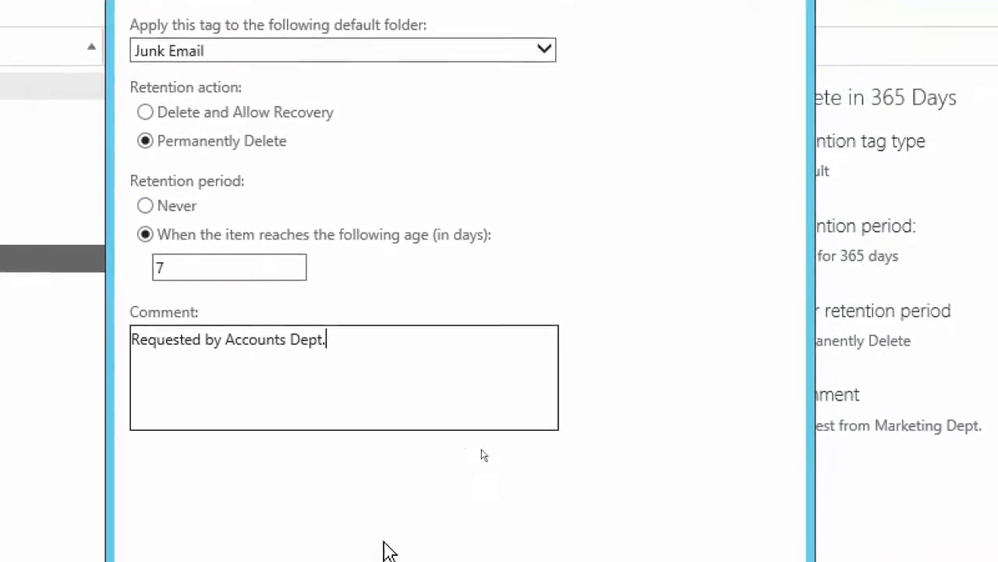
left_click(425, 548)
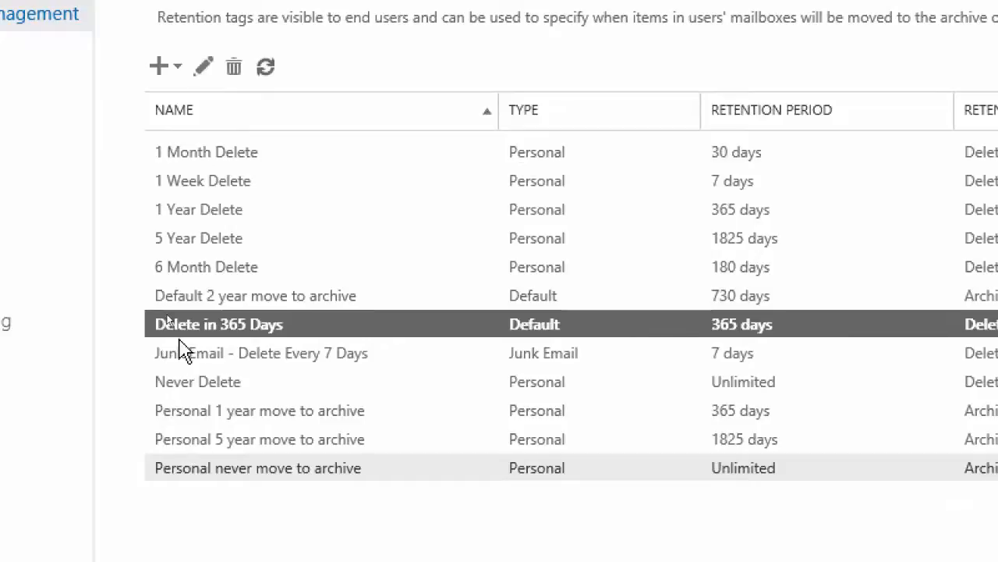
left_click(185, 361)
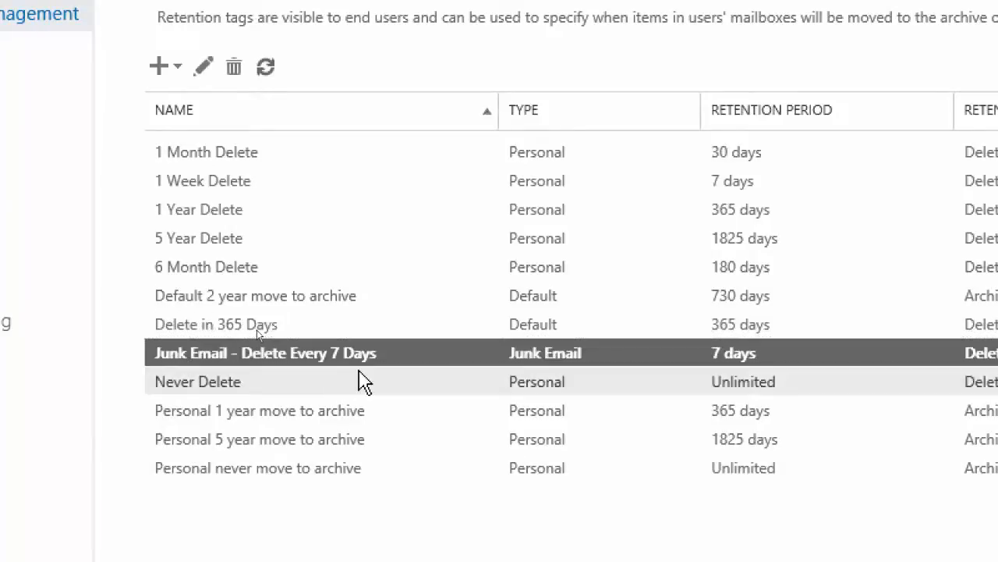
left_click(193, 323)
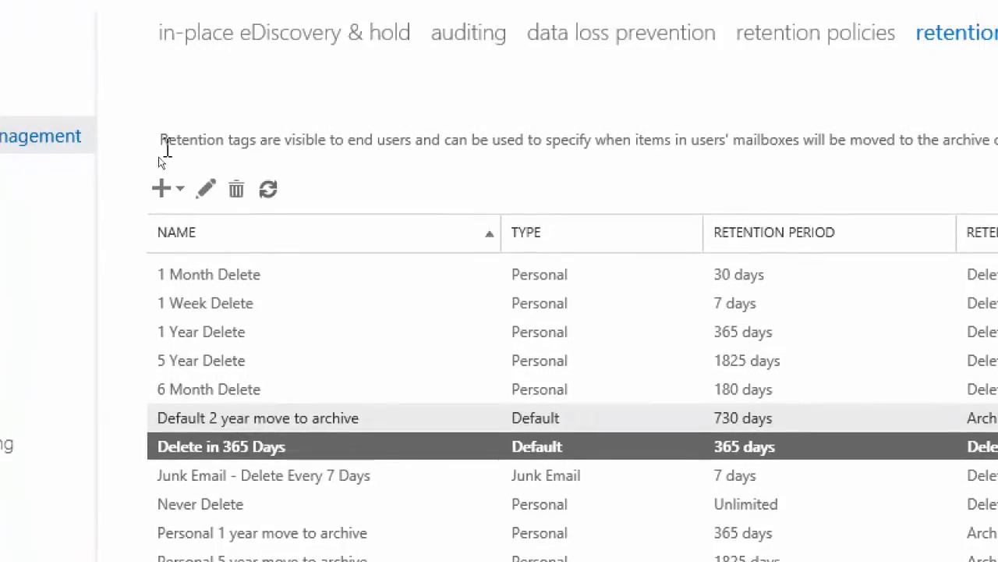
Start a new personal retention tag applied by users to items and folders, named "Personal 6 Month Archive"
left_click(160, 67)
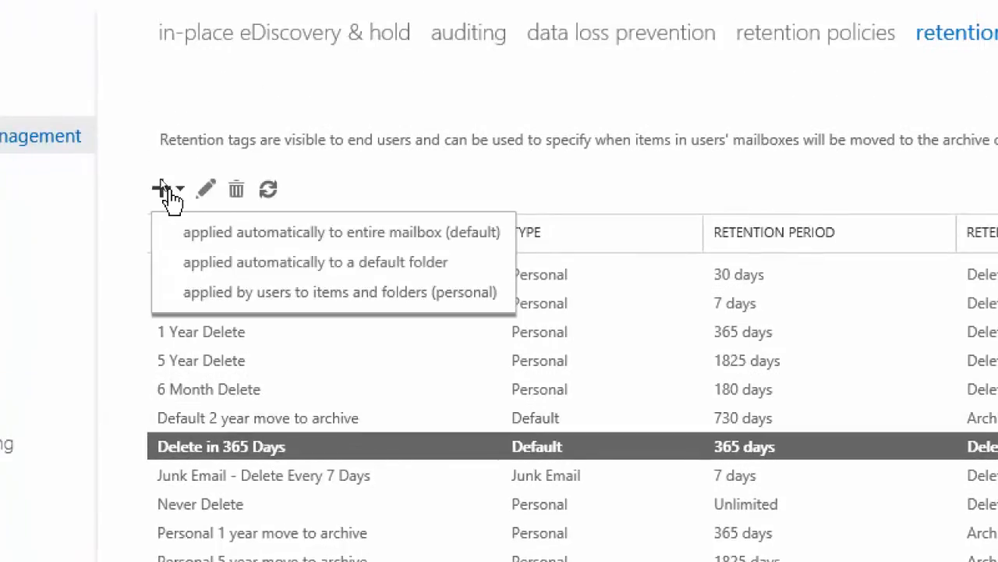
left_click(194, 307)
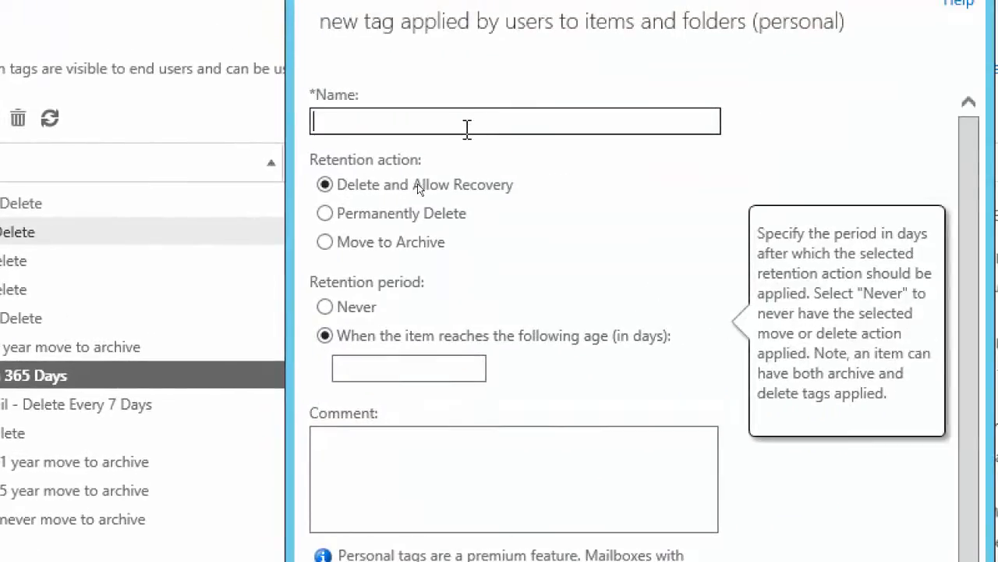
mouse_move(467, 129)
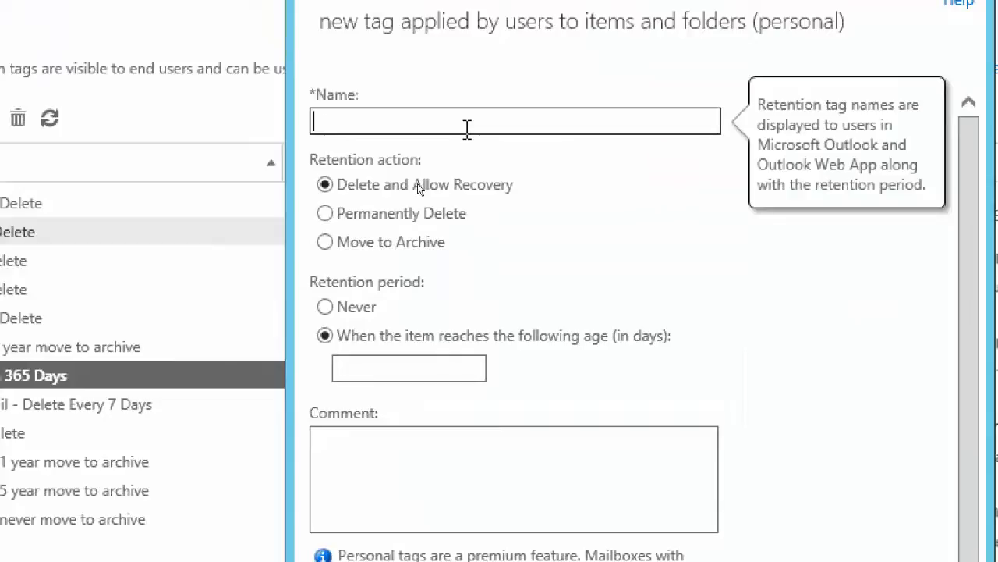
type("Persona;l")
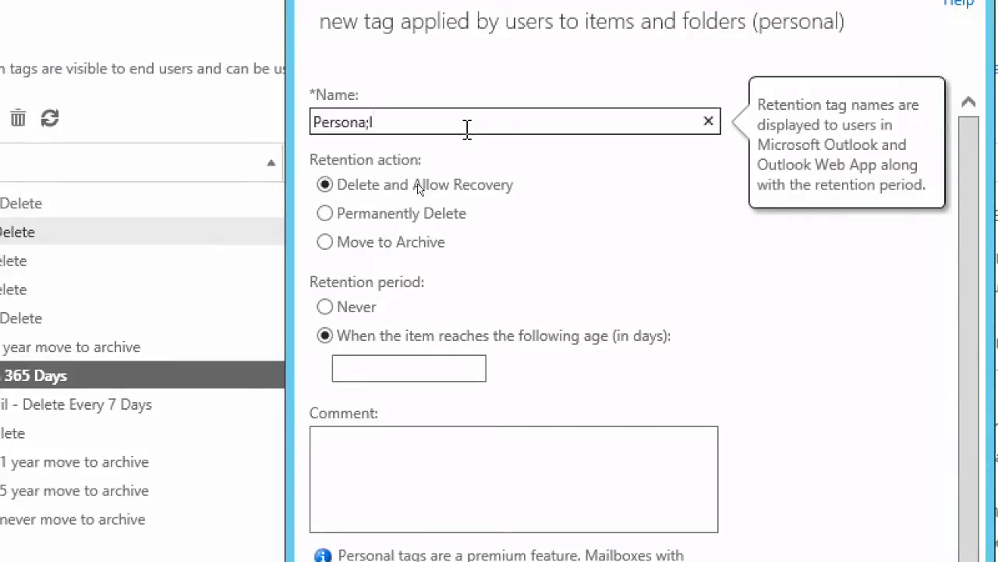
key("BackSpace")
key("BackSpace")
type("l 6 Month ")
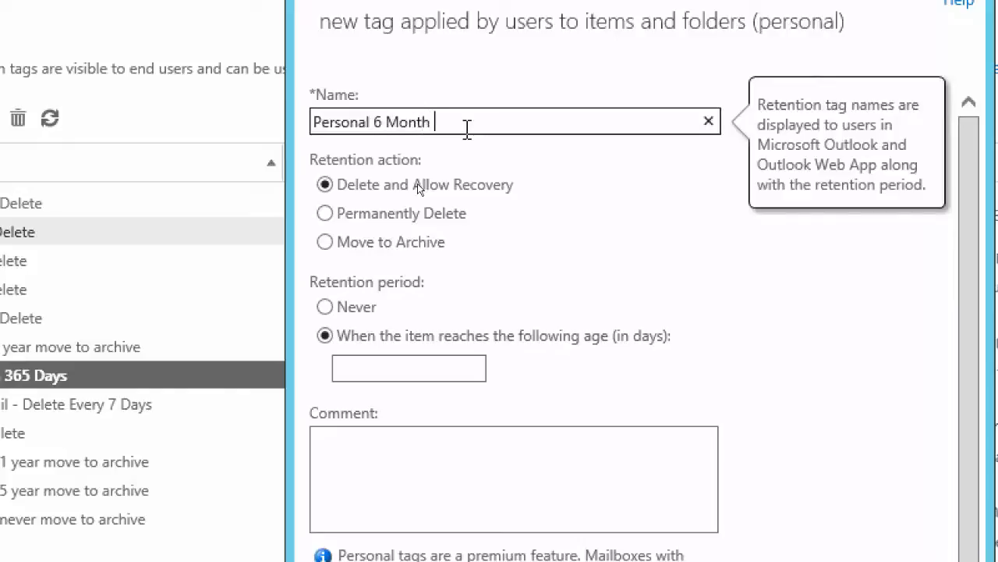
type("Archive")
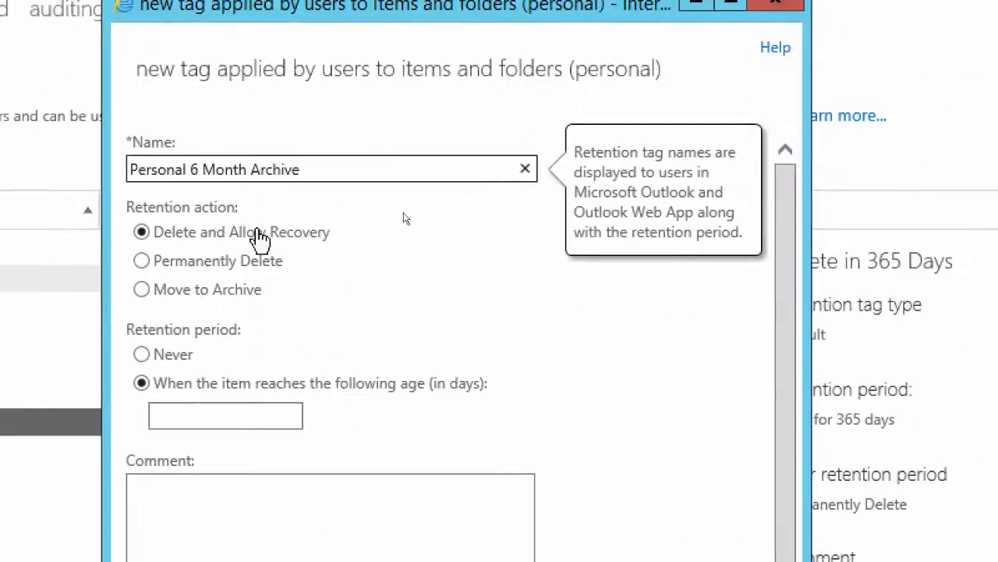
Set the personal tag's retention action to Move to Archive and its retention age to 180 days
left_click(147, 295)
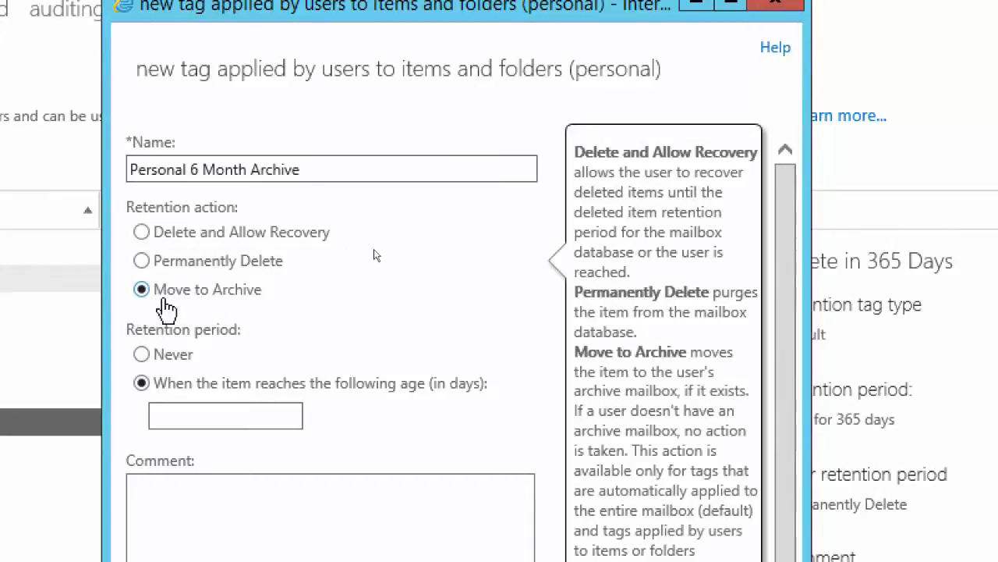
left_click(249, 415)
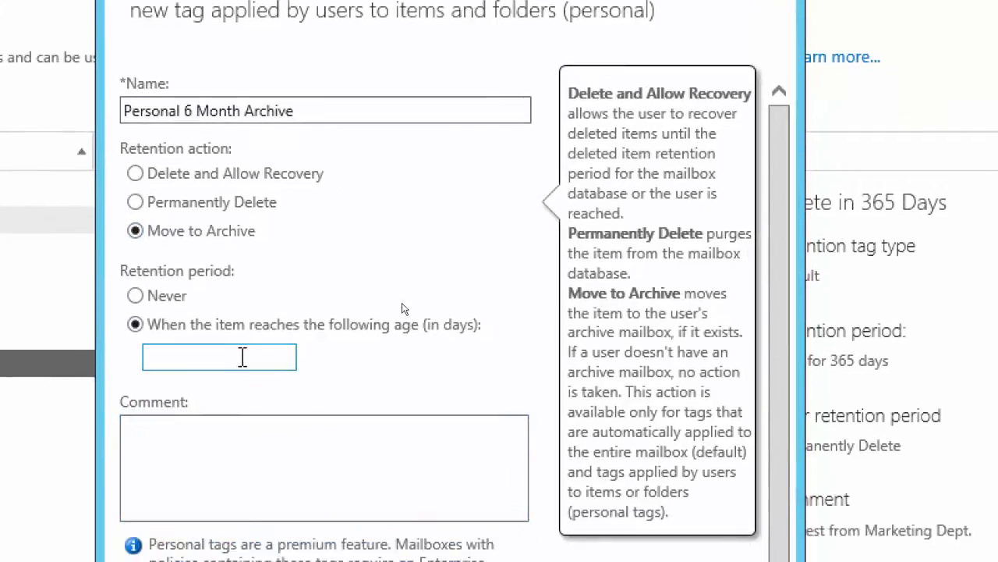
left_click(259, 356)
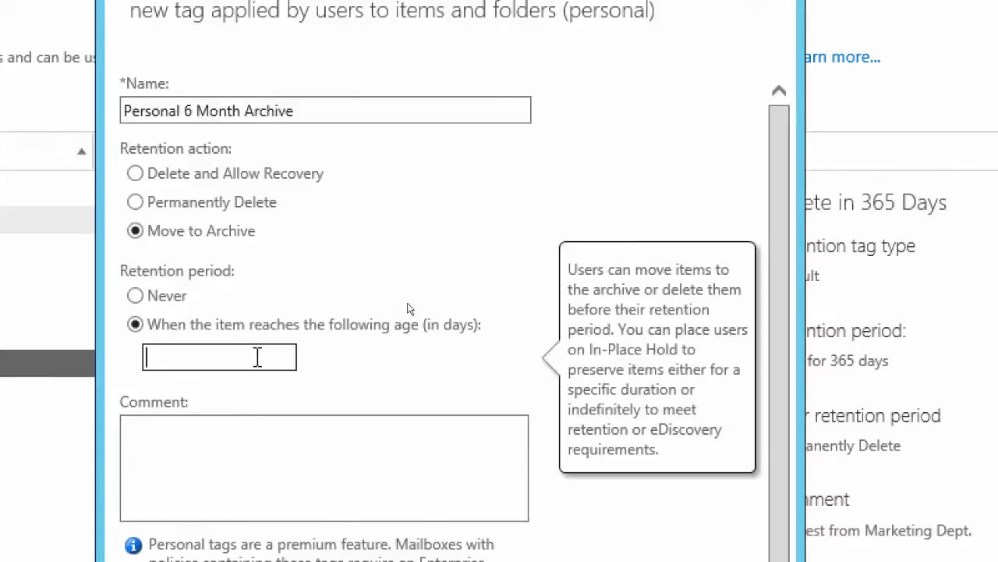
type("180")
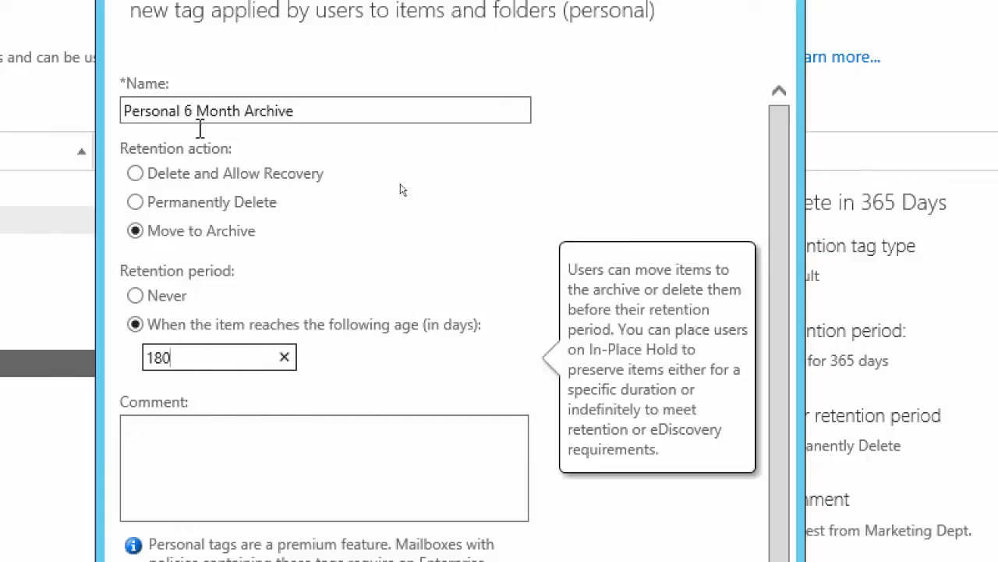
mouse_move(221, 243)
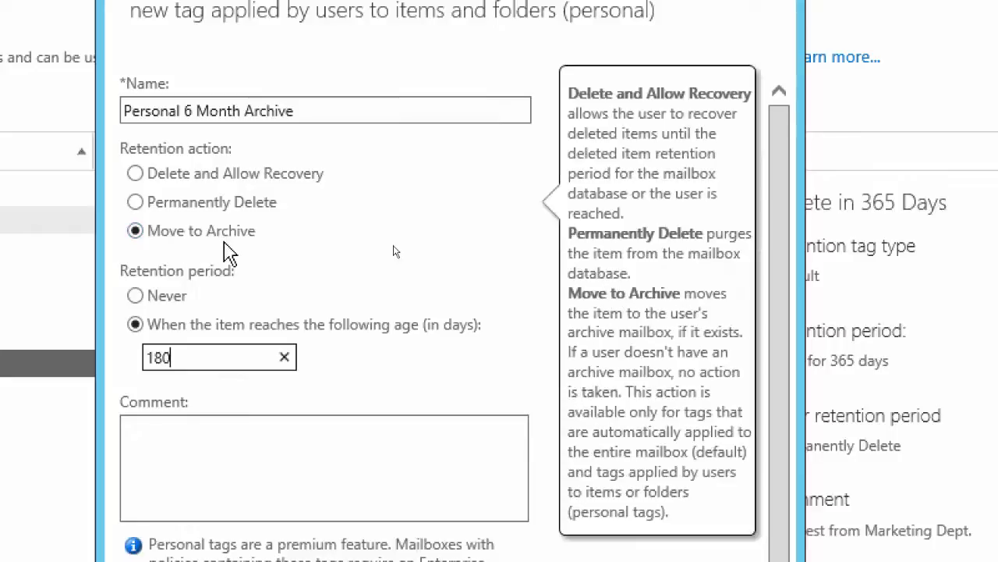
scroll(242, 546, "down", 3)
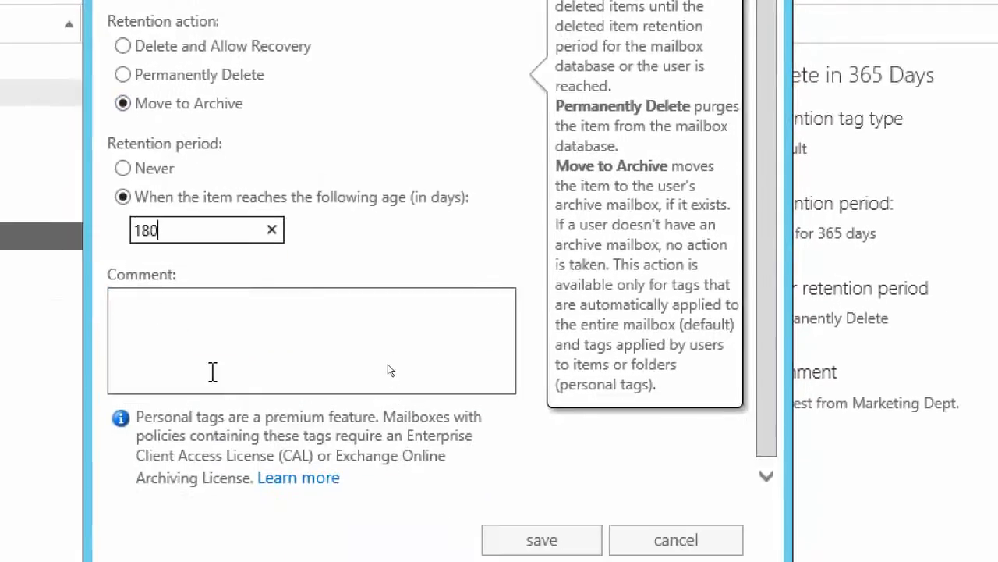
Add the comment "Requested by Management Dept." to the personal tag, save it, and select the new tag among the retention tags
left_click(195, 314)
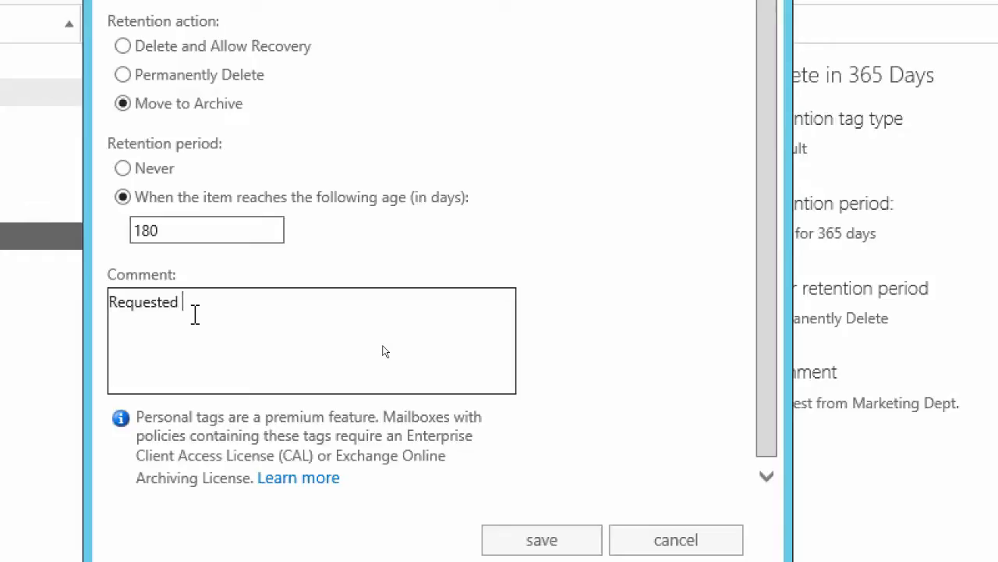
type("Requested by Management")
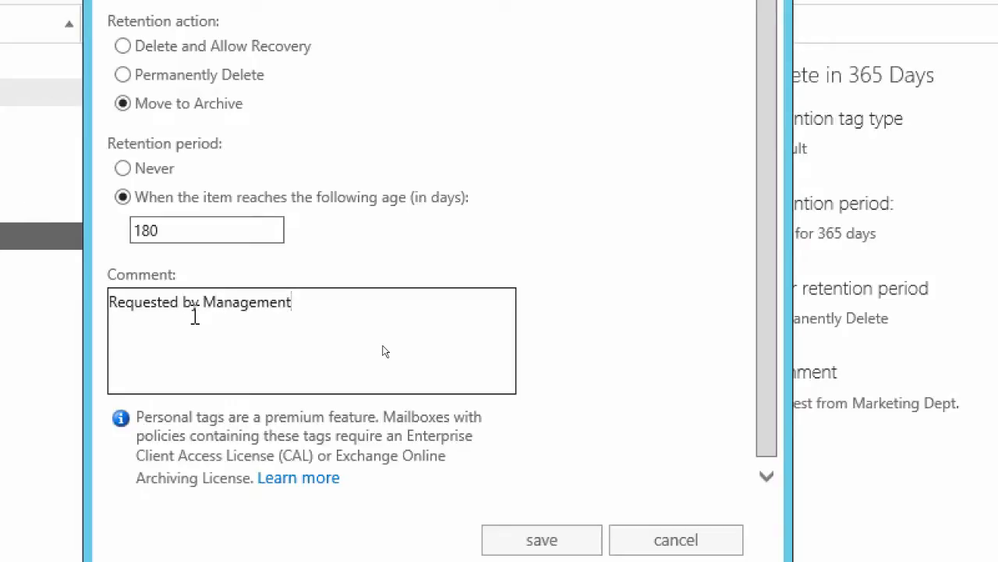
type(" Dept.")
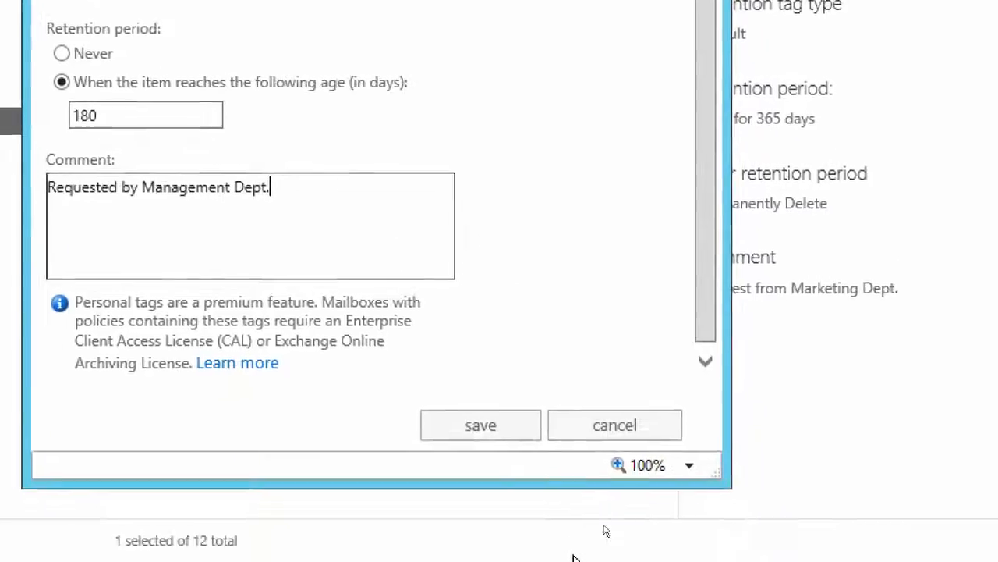
left_click(475, 426)
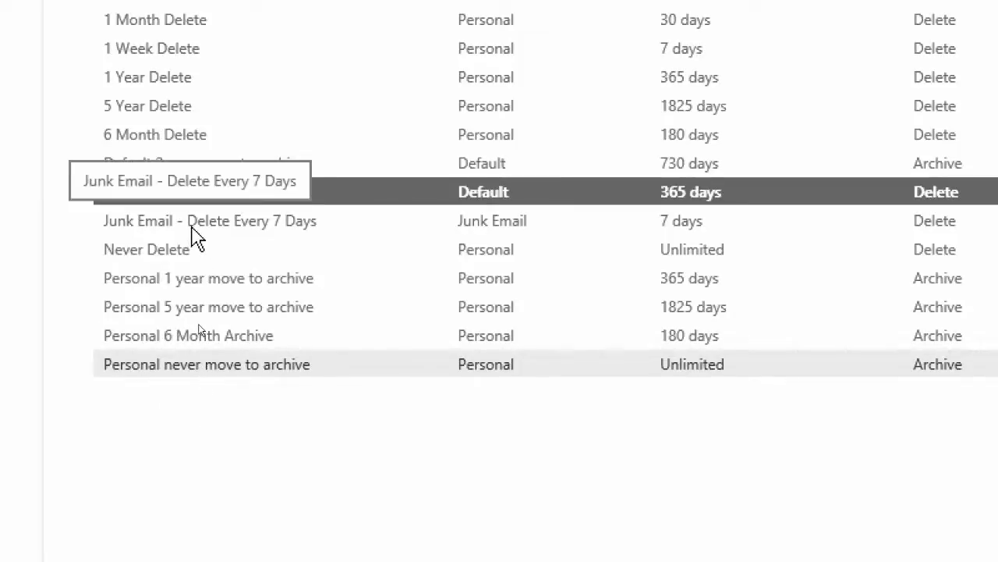
left_click(217, 342)
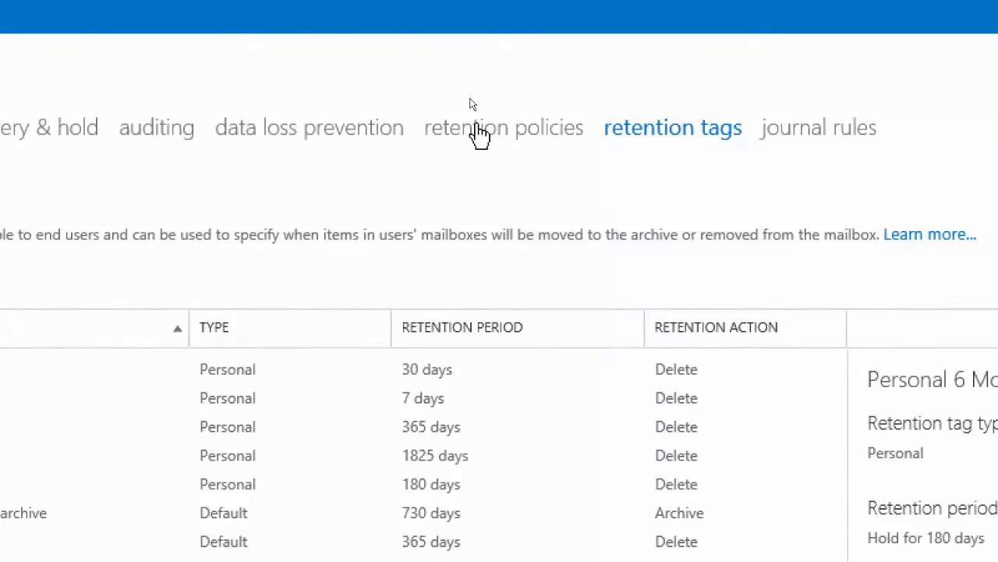
Review the existing retention policy and the details of the newly created Junk Email and 365-day default retention tags
left_click(477, 135)
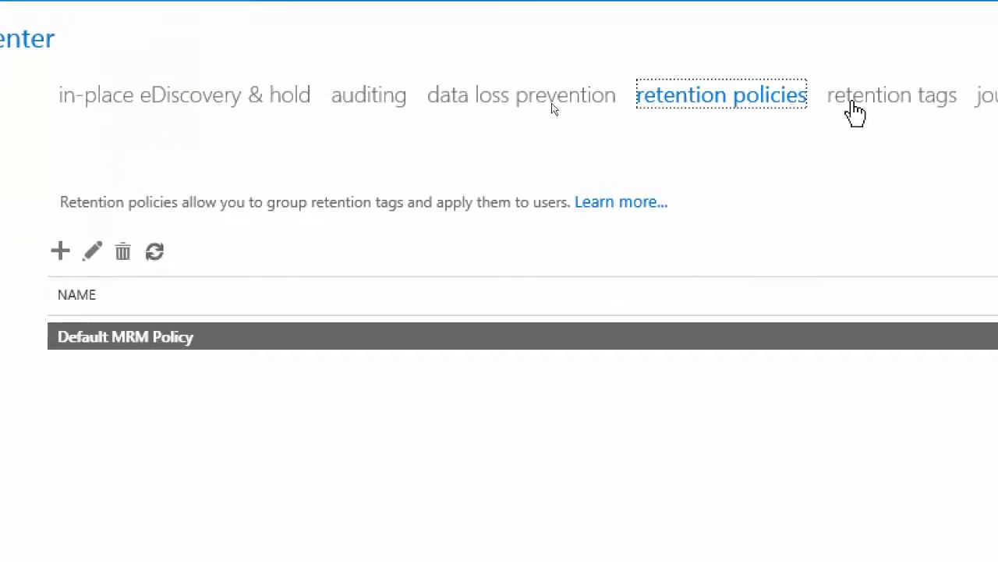
left_click(854, 105)
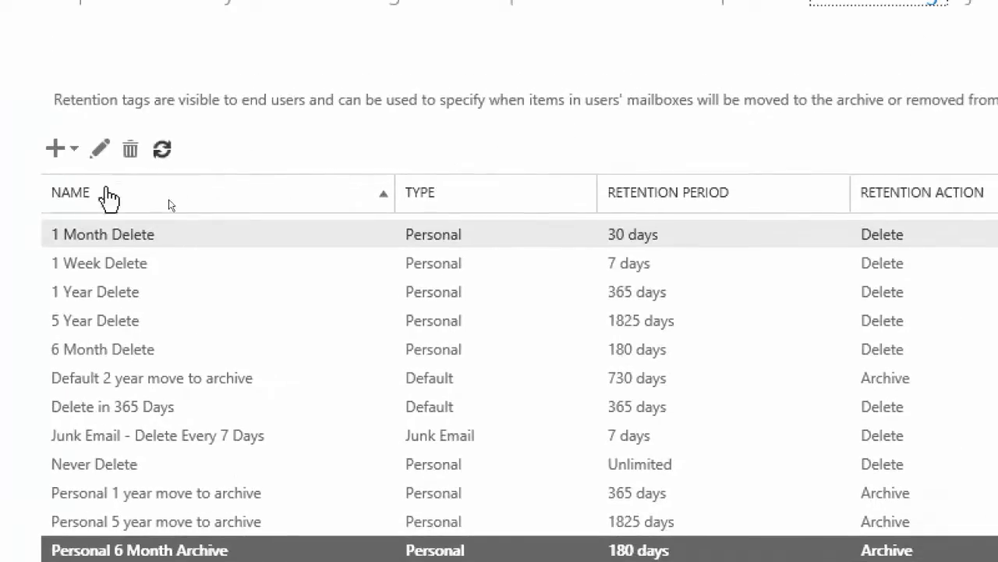
left_click(475, 152)
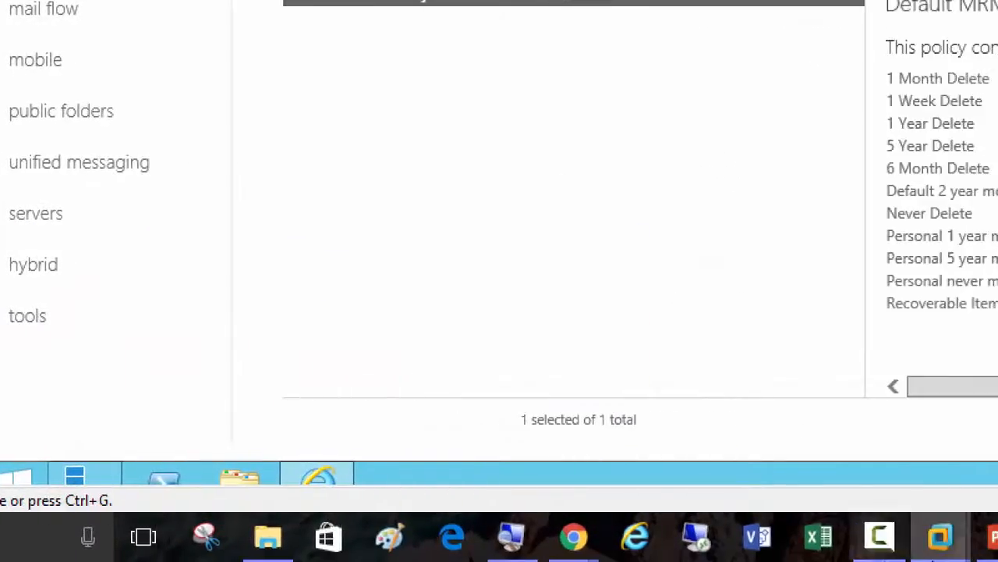
left_click(667, 535)
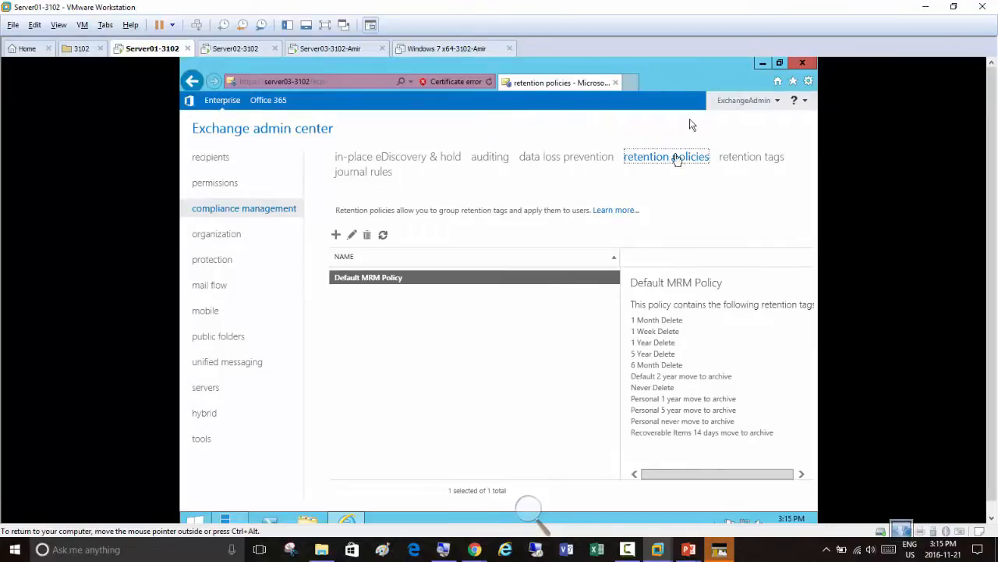
left_click(324, 26)
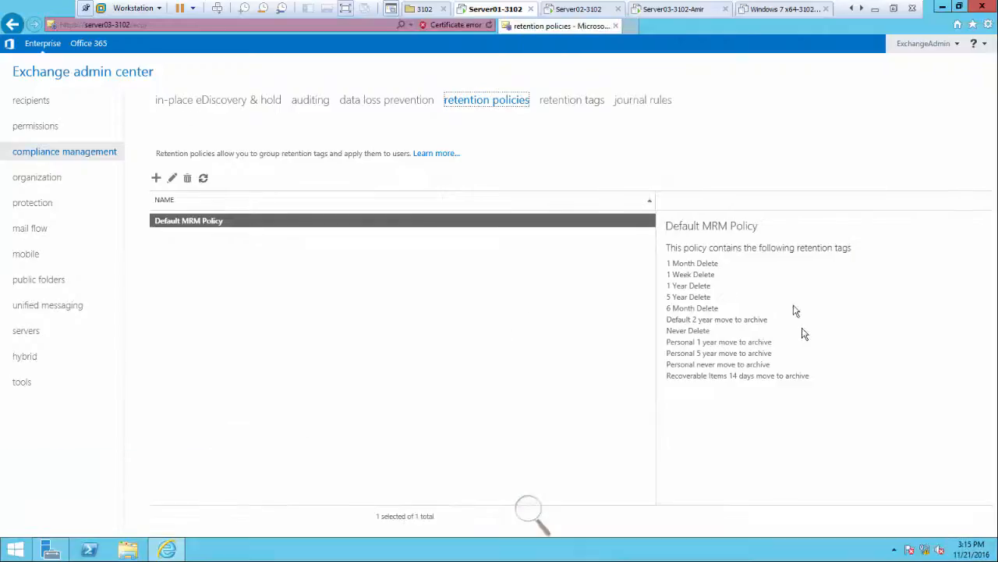
left_click(572, 101)
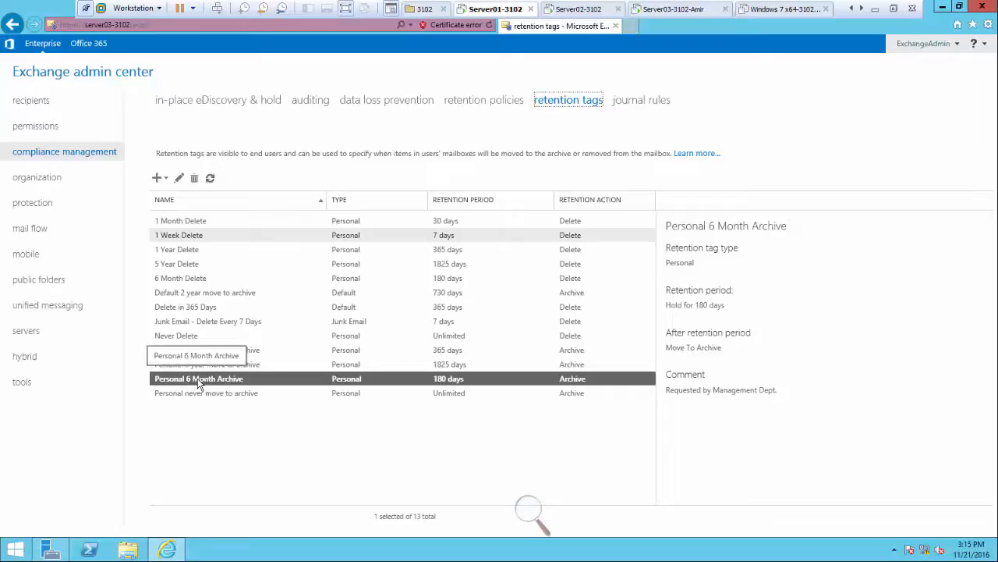
left_click(192, 326)
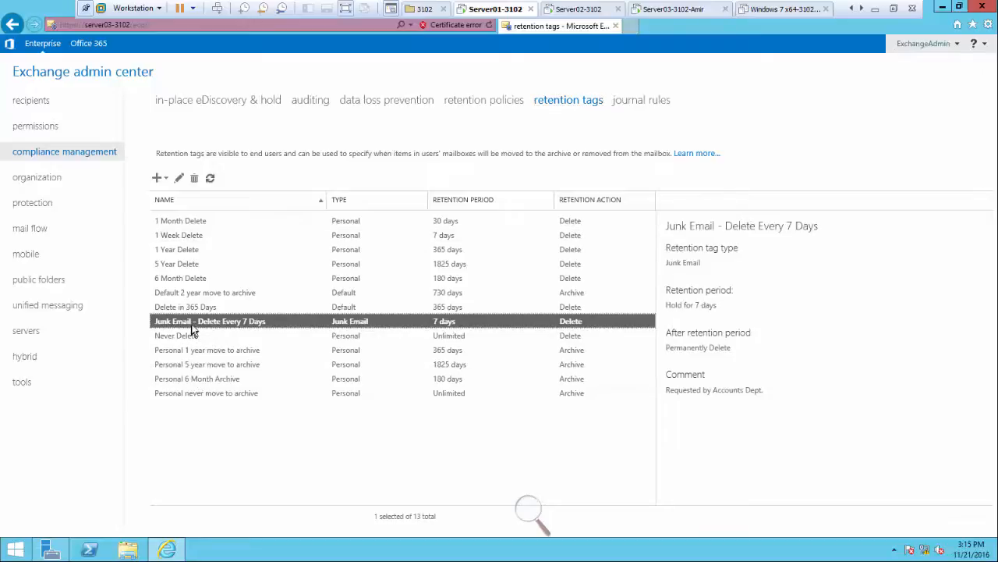
left_click(199, 309)
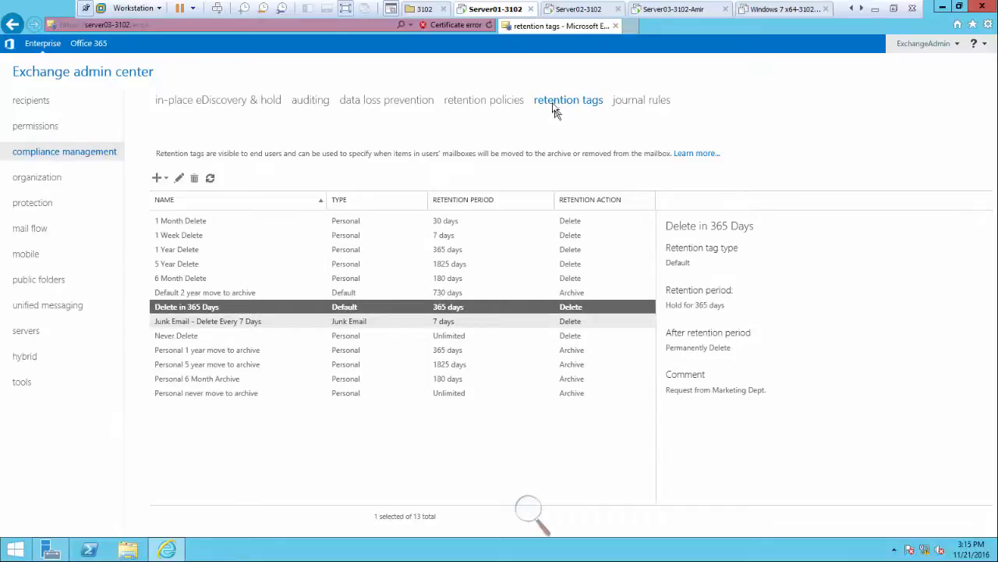
Start a new retention policy named "AccountsMBPolicy"
left_click(483, 102)
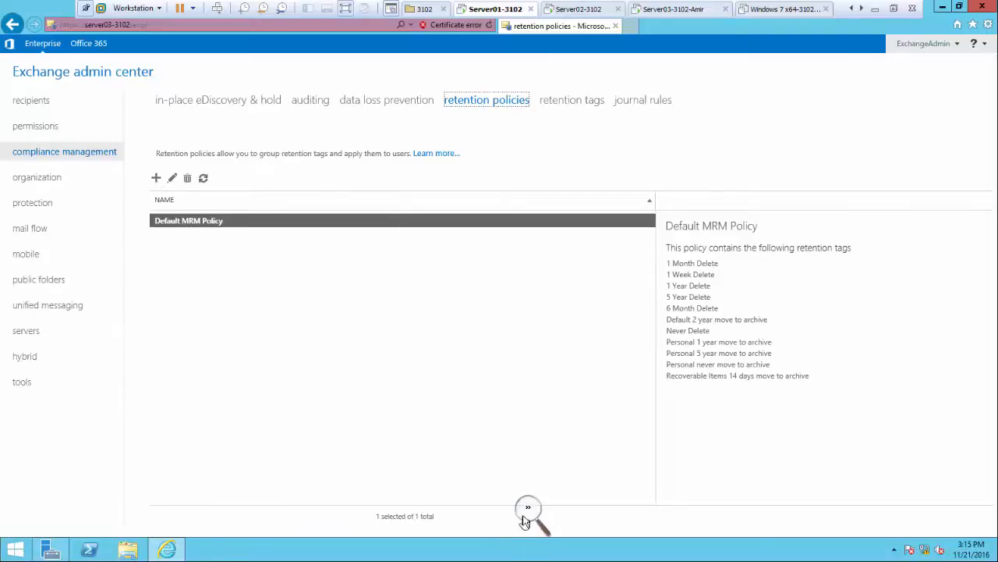
left_click(529, 512)
left_click(541, 517)
left_click(545, 519)
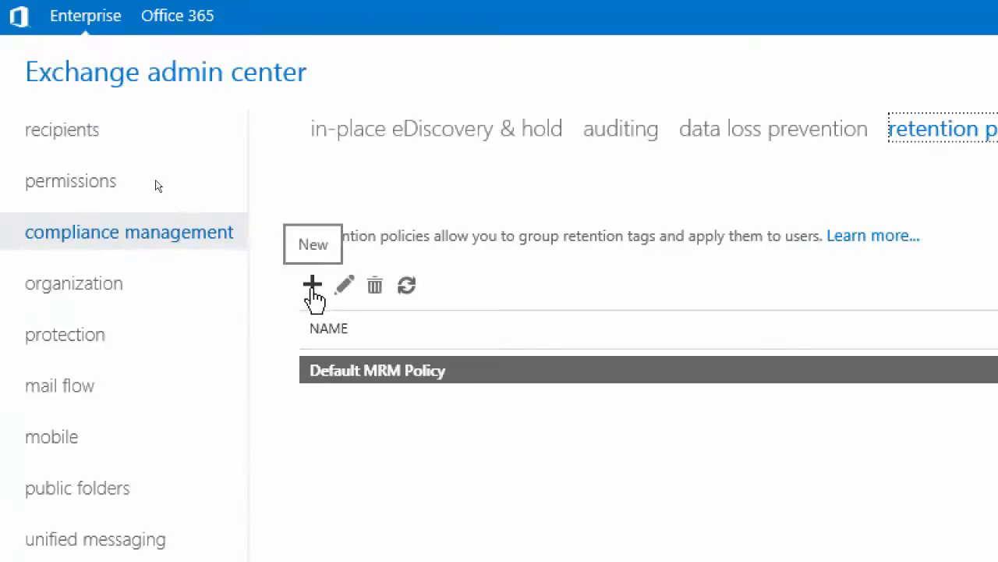
left_click(312, 287)
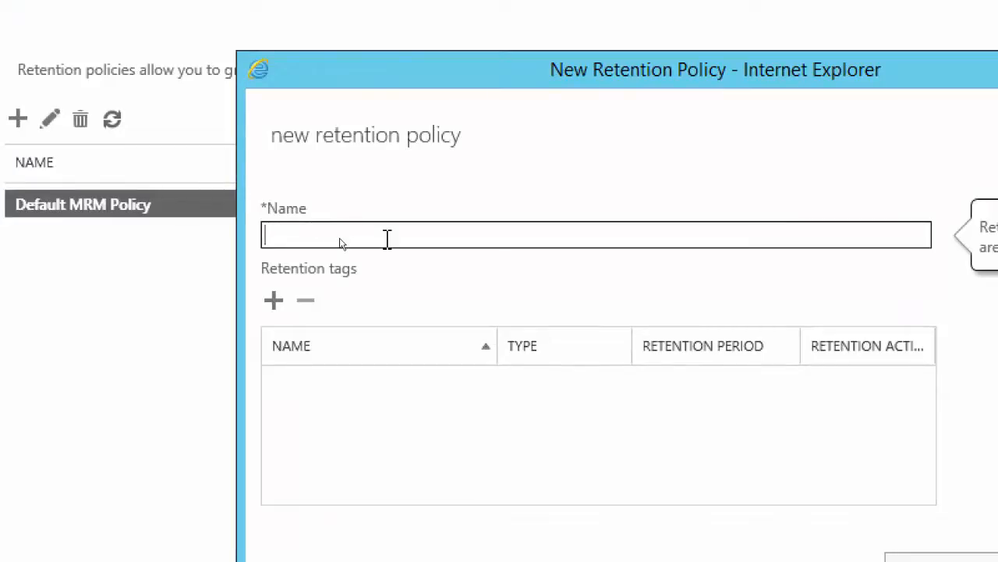
type("Accounts")
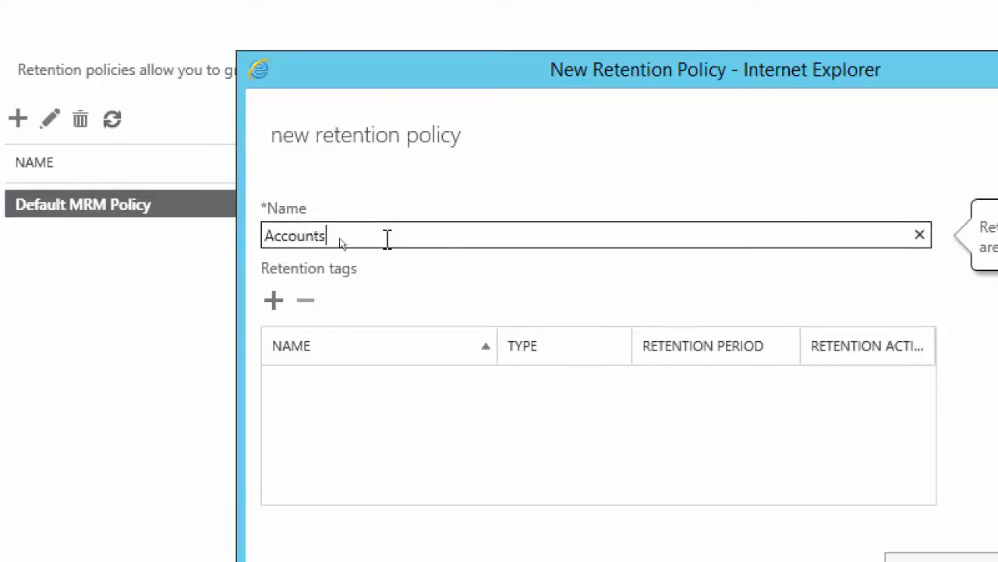
type("D")
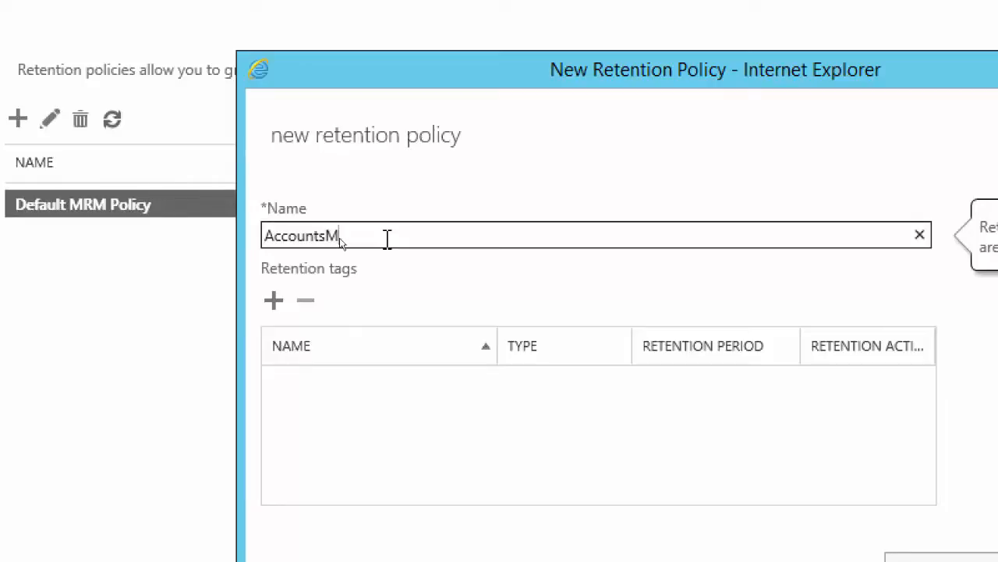
type("BPolicy")
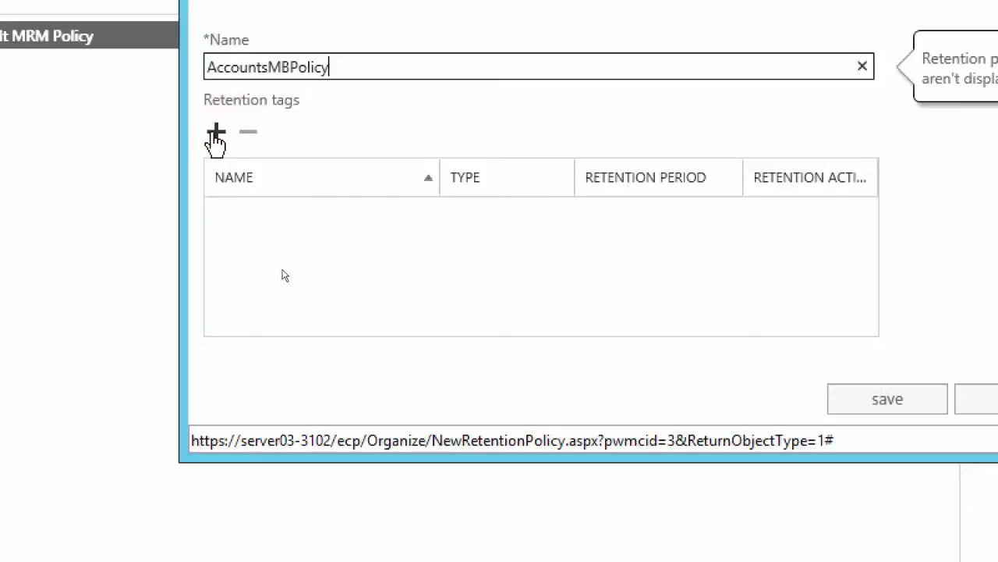
Add the tags Delete in 365 Days, Junk Email - Delete Every 7 Days and Personal 6 Month Archive to the policy, and save it
left_click(215, 134)
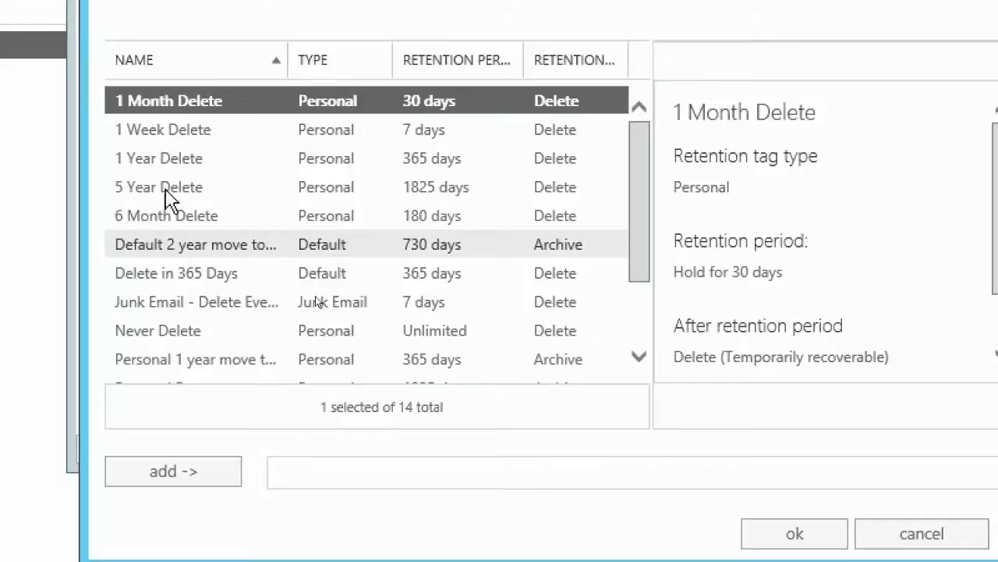
left_click(176, 276)
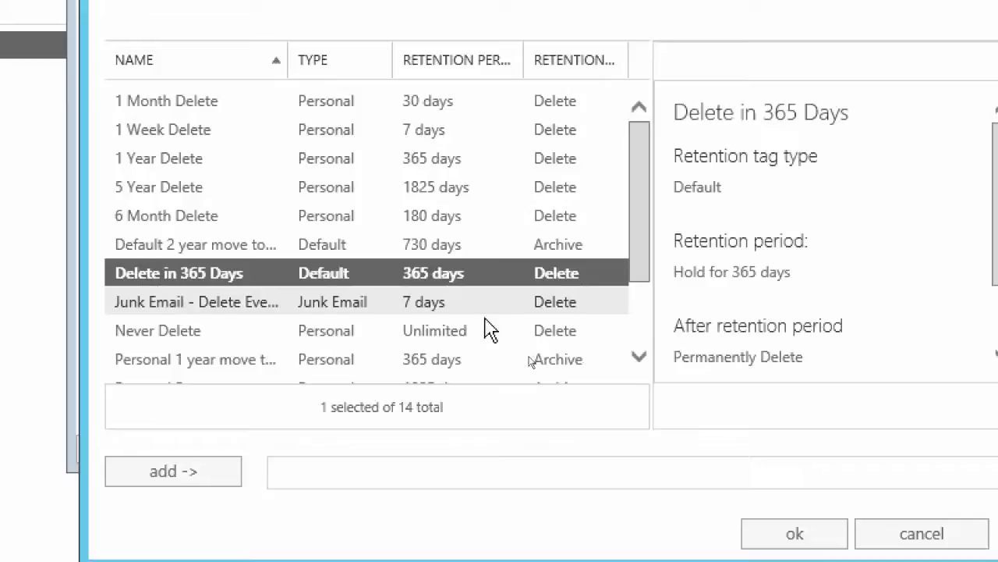
left_click_drag(631, 246, 629, 294)
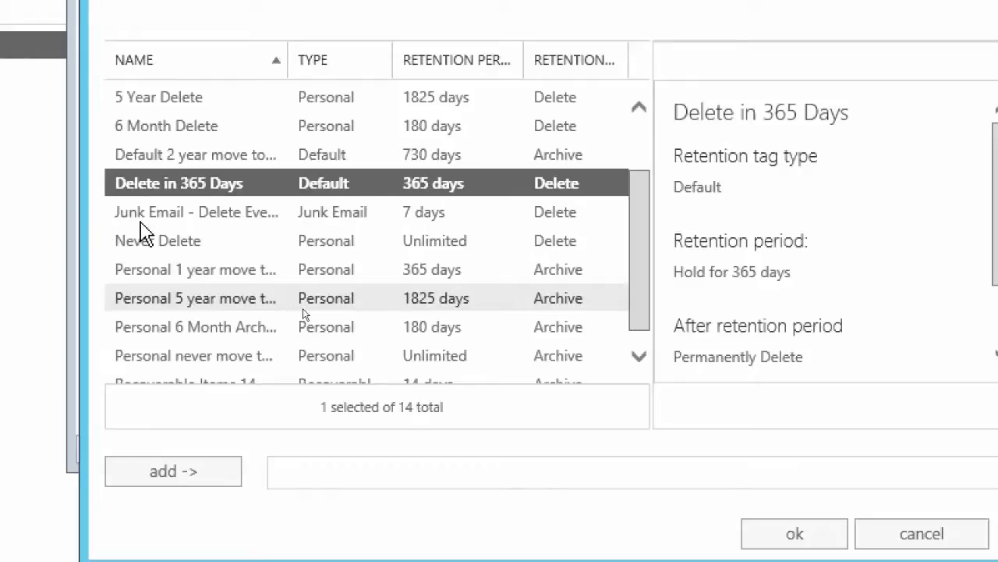
left_click(147, 217)
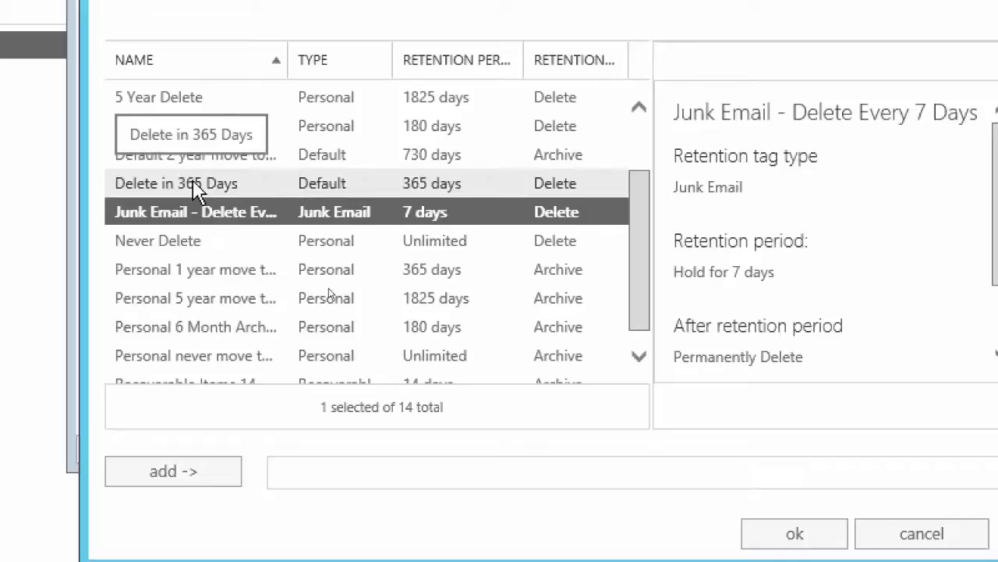
left_click(197, 190, "ctrl")
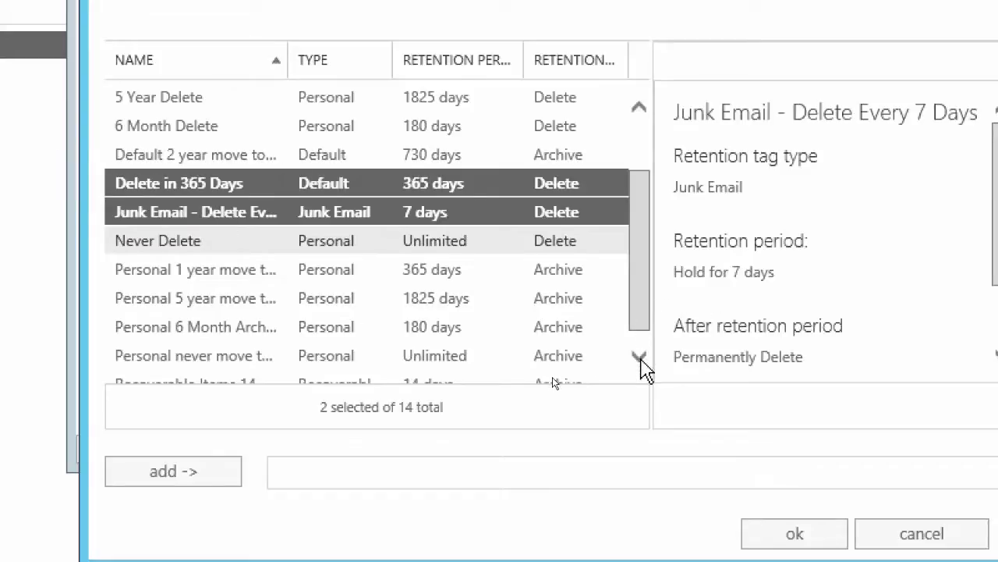
left_click(641, 360)
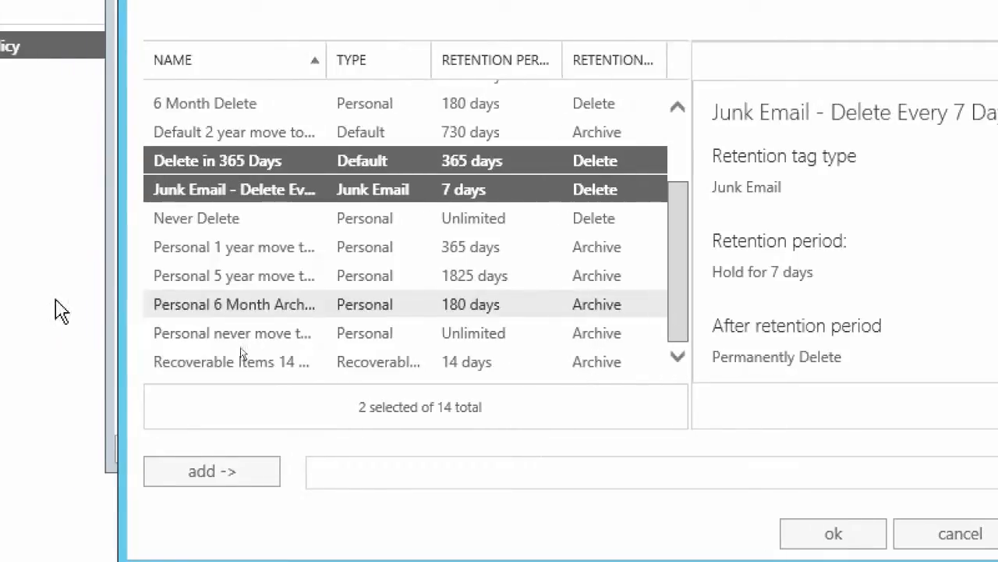
left_click(238, 308, "ctrl")
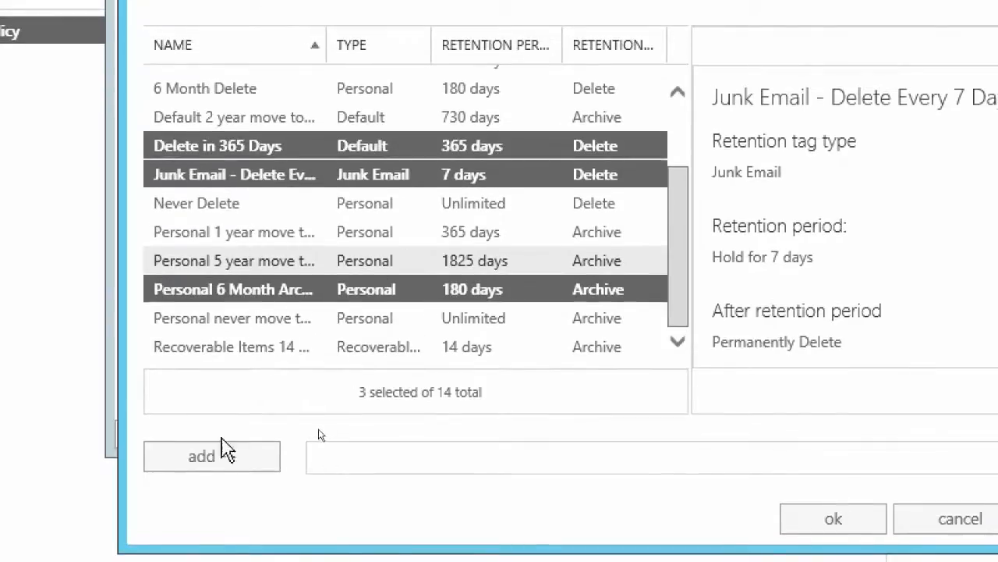
left_click(201, 458)
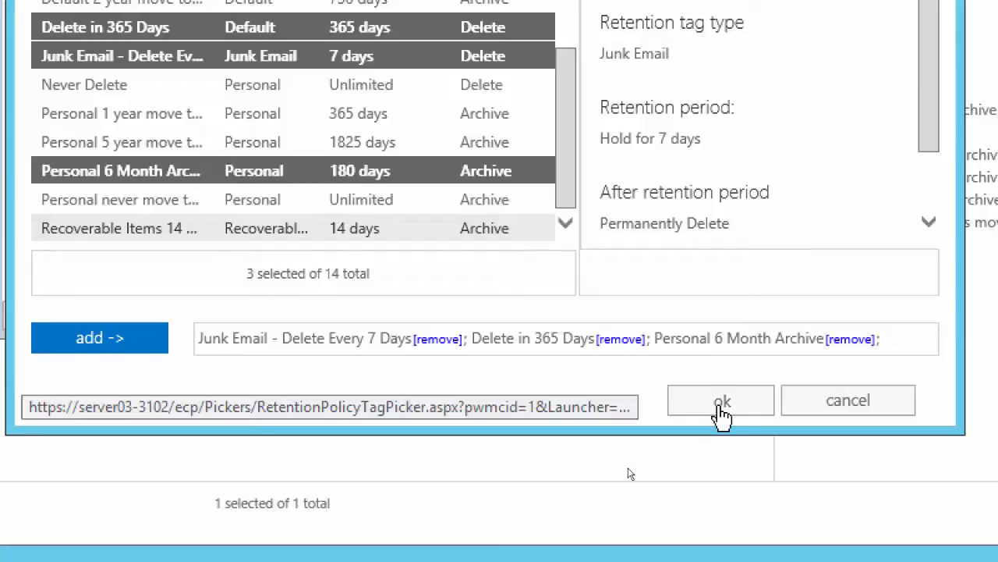
left_click(722, 403)
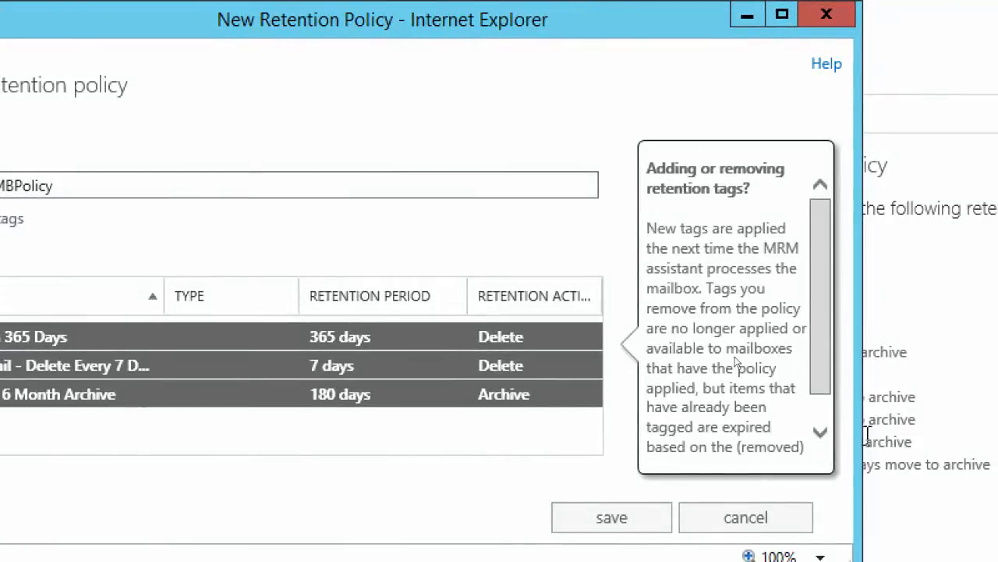
left_click(819, 426)
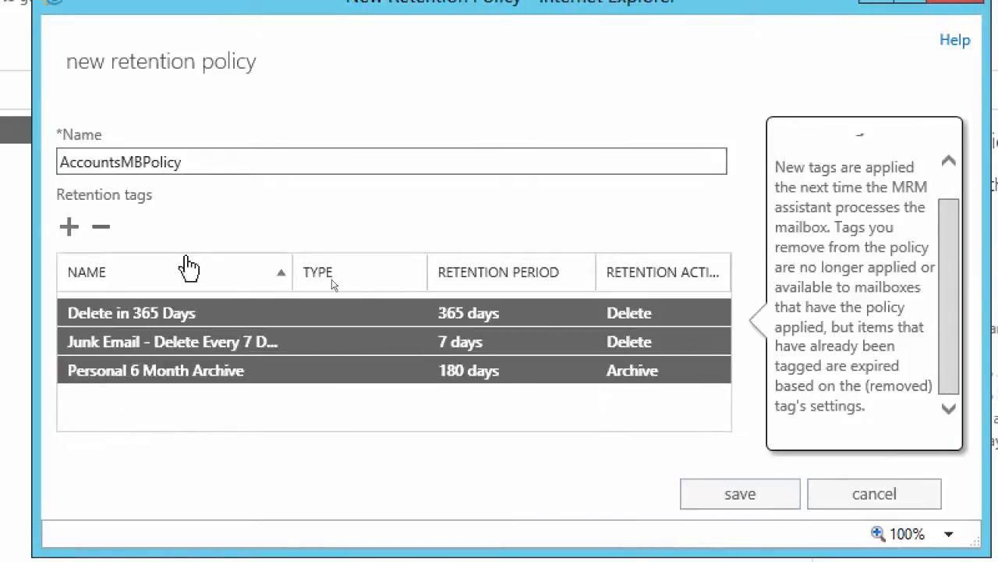
left_click(733, 499)
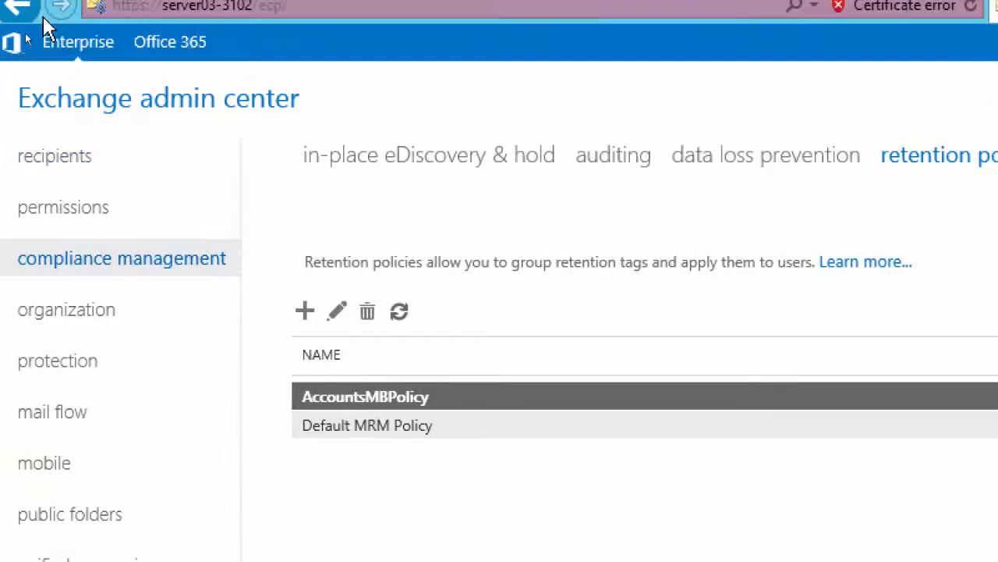
Assign AccountsMBPolicy as the retention policy in the mailbox features of the fourth user mailbox in the list, and save the mailbox
left_click(46, 160)
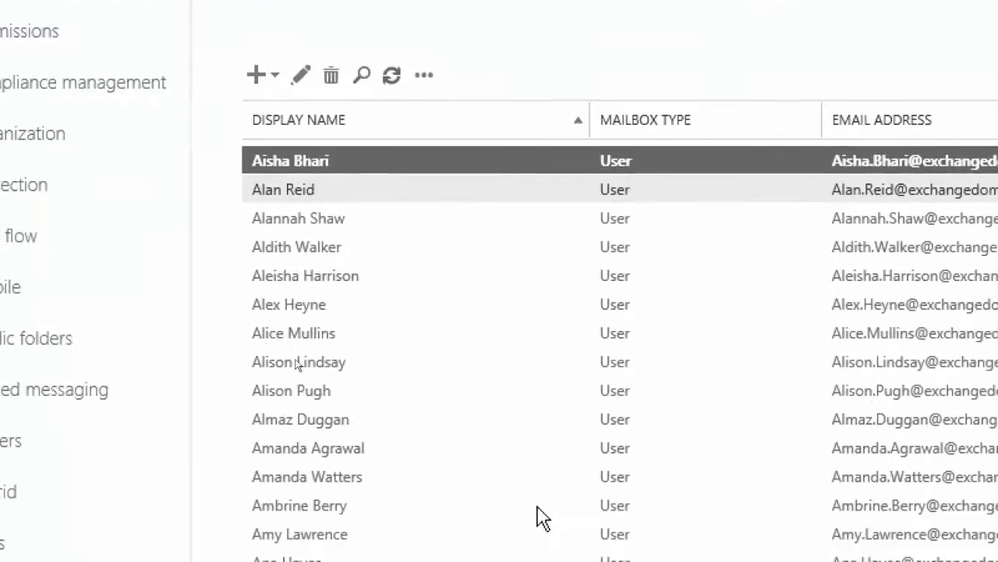
left_click(319, 257)
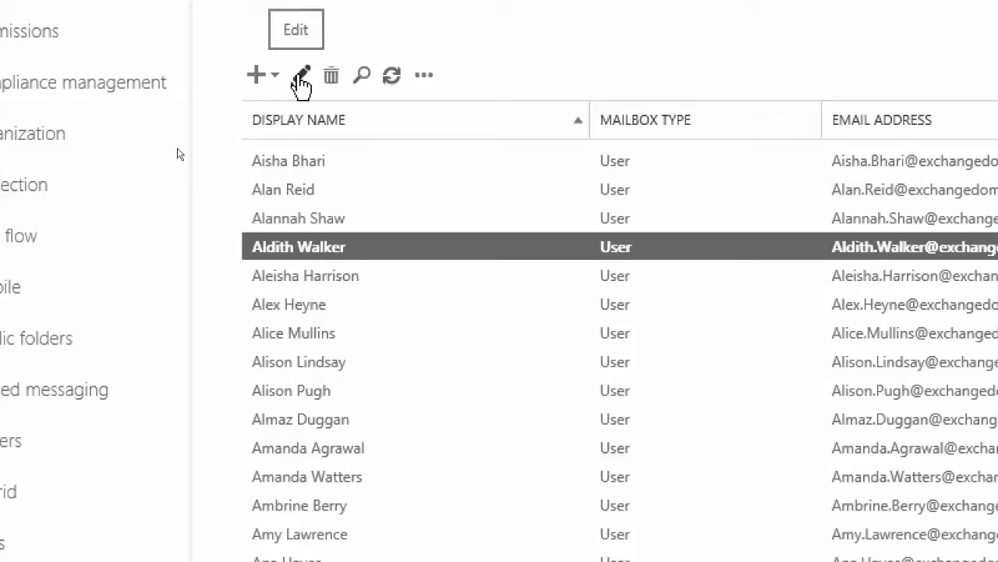
left_click(300, 74)
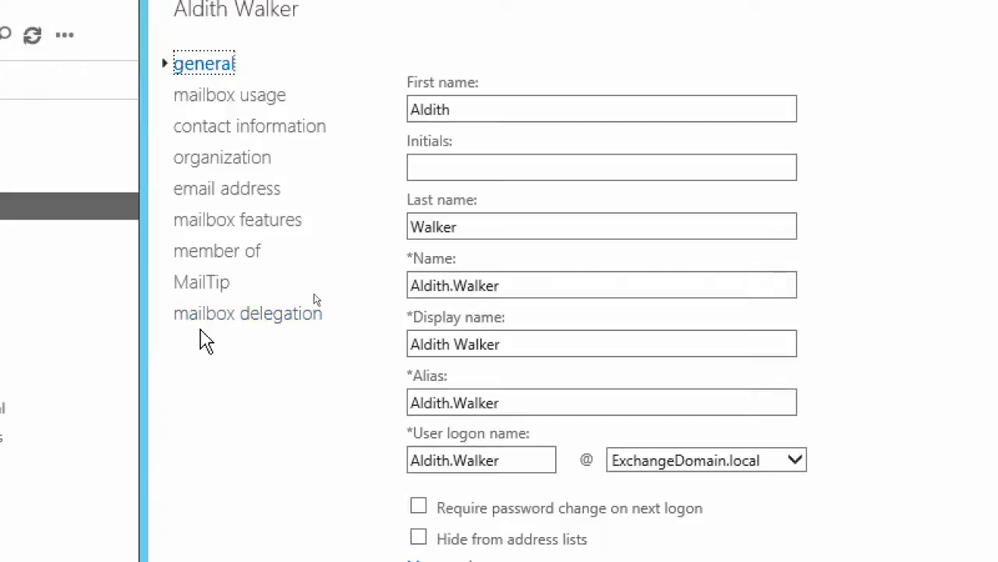
left_click(232, 222)
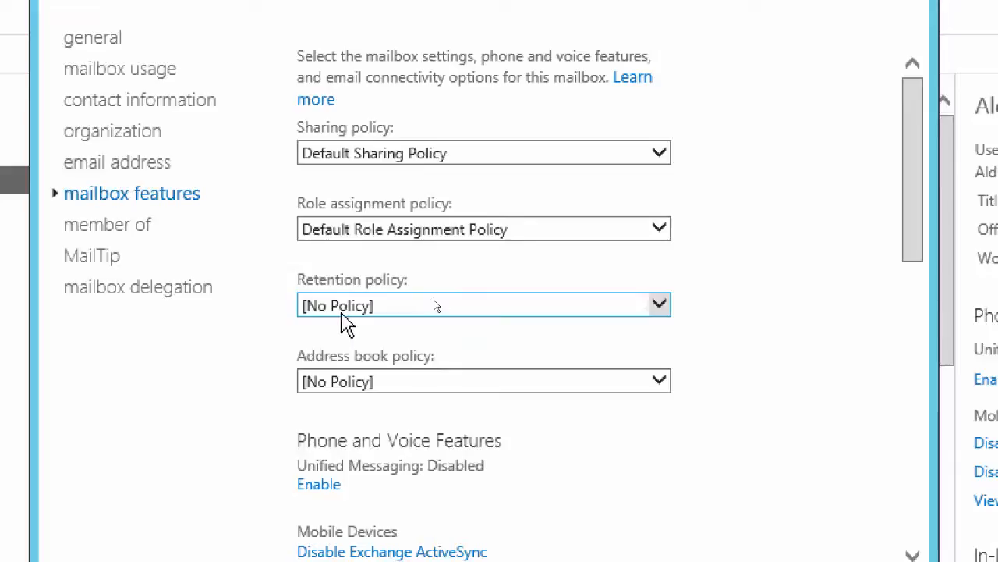
left_click(669, 315)
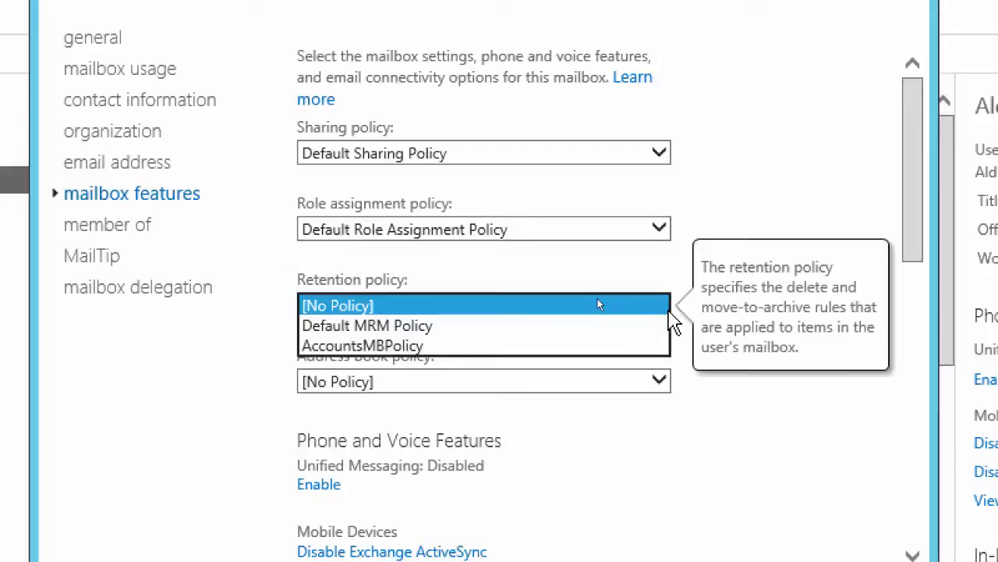
left_click(435, 347)
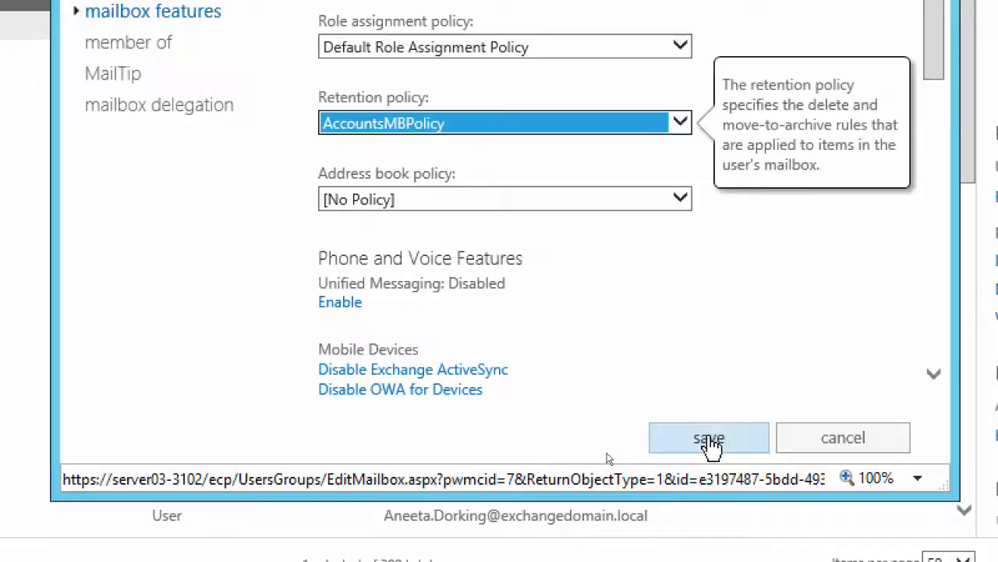
left_click(709, 442)
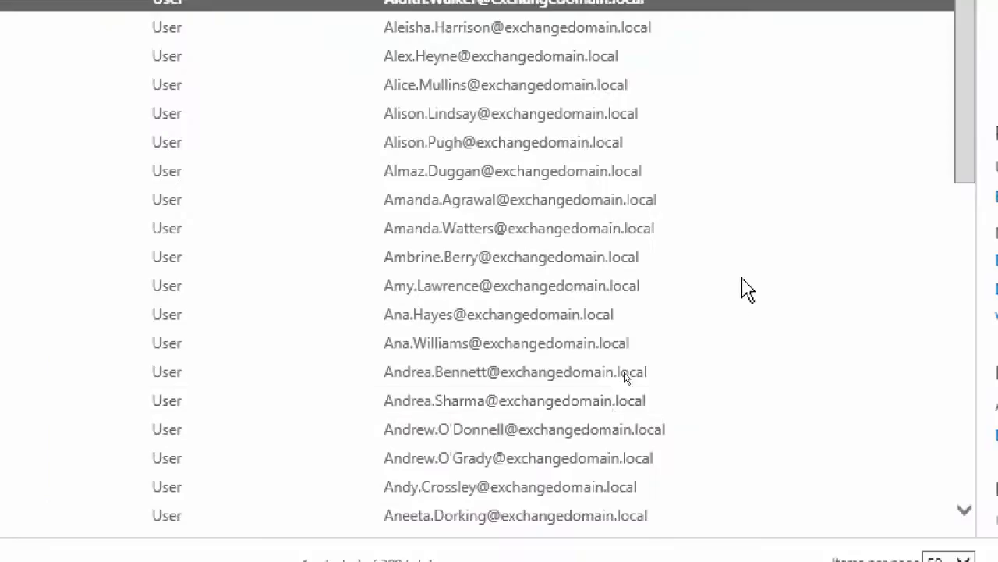
Select a consecutive range of nine user mailboxes in the mailbox list for bulk editing
left_click(168, 203)
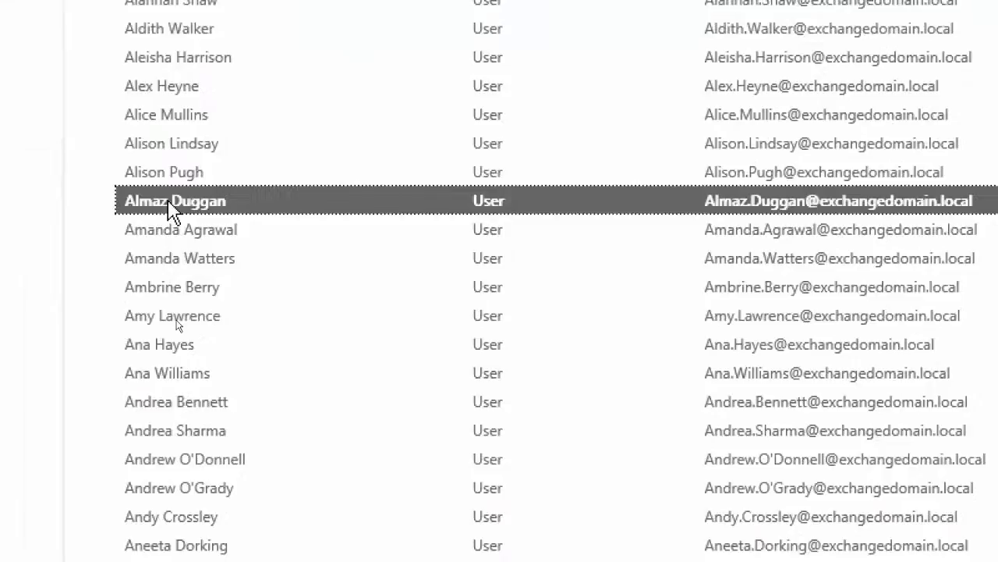
left_click(181, 518, "shift")
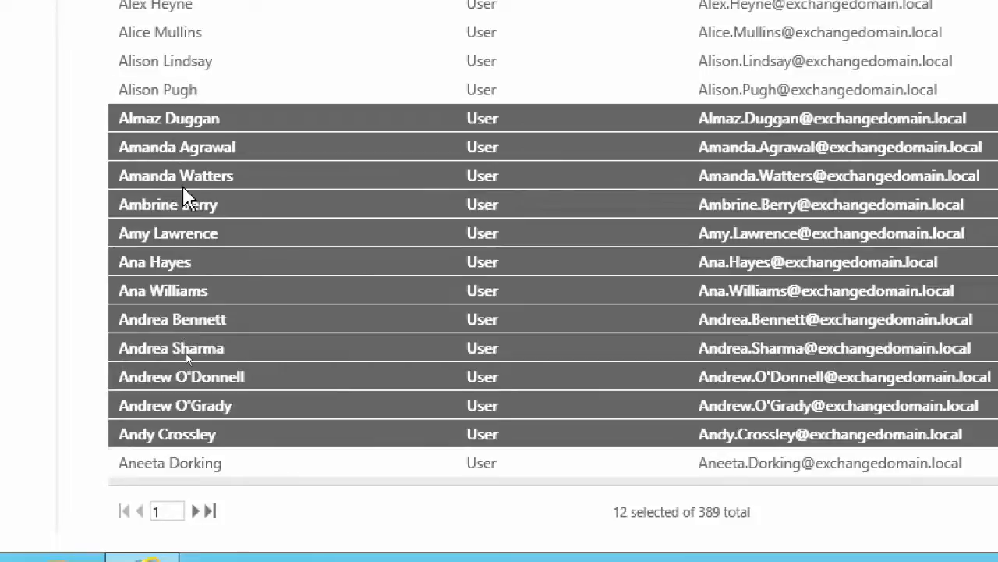
left_click(164, 159)
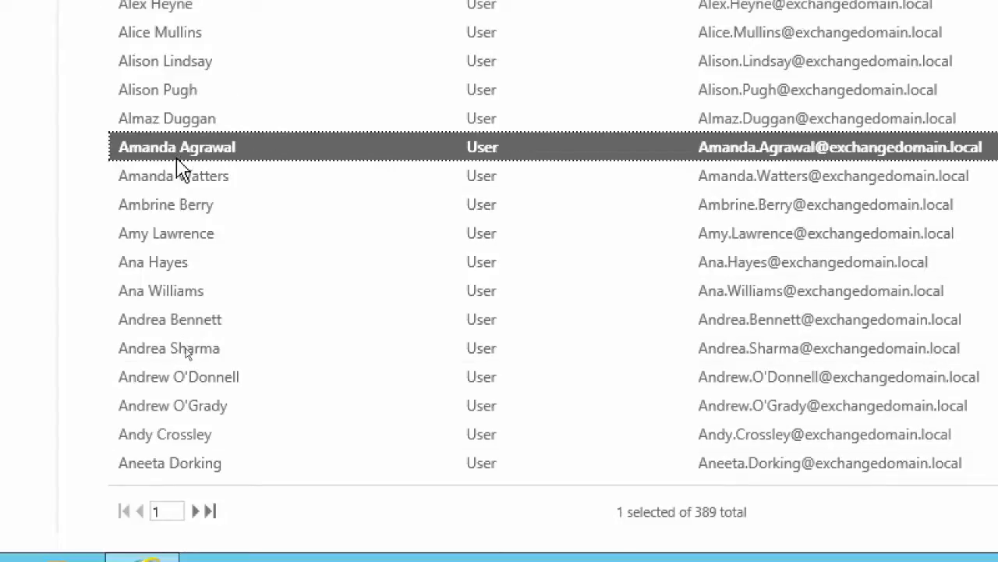
left_click(176, 378, "shift")
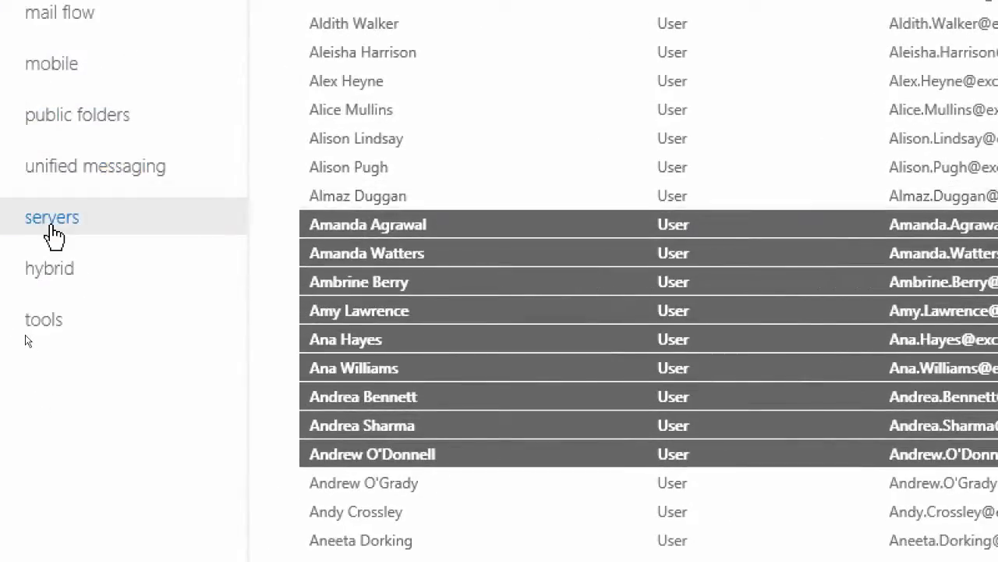
Examine the maintenance, limits, client settings and general properties of mailbox database DB2, and close them without saving
left_click(52, 226)
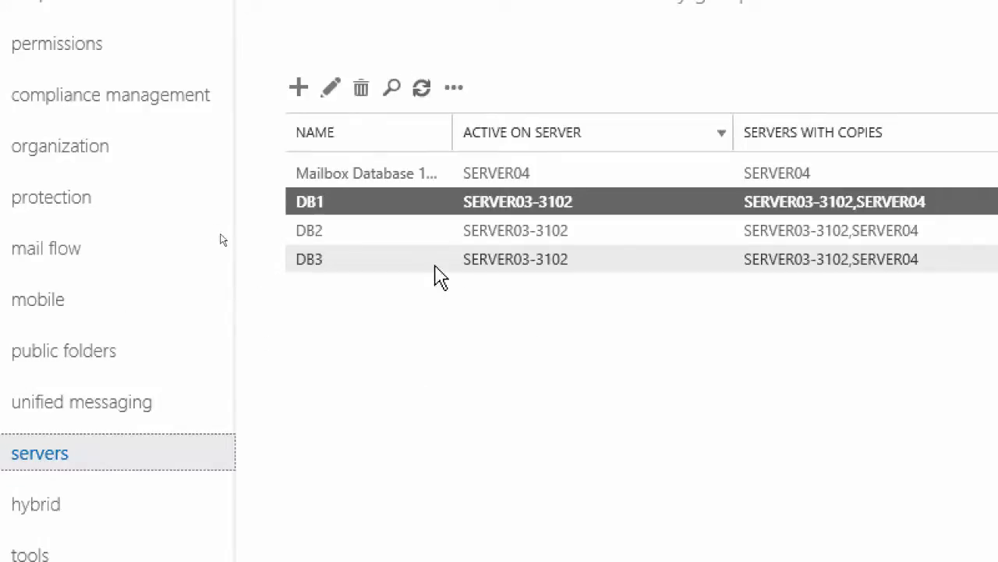
left_click(320, 234)
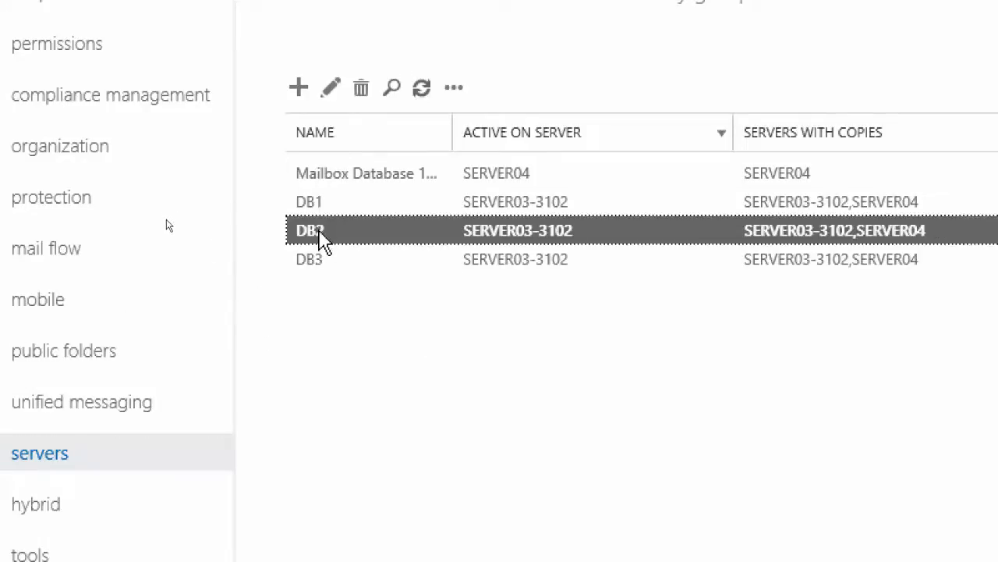
left_click(330, 92)
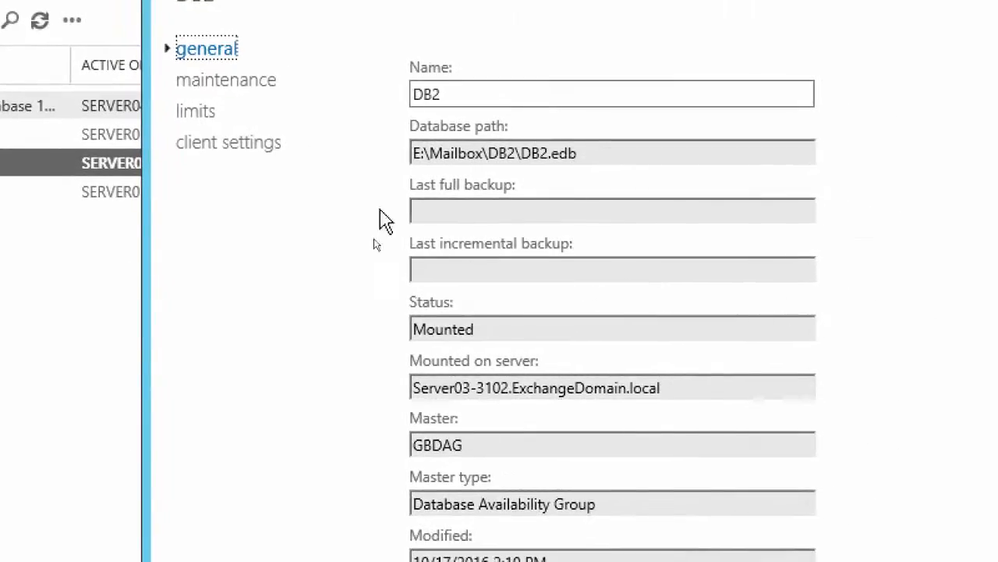
left_click(228, 82)
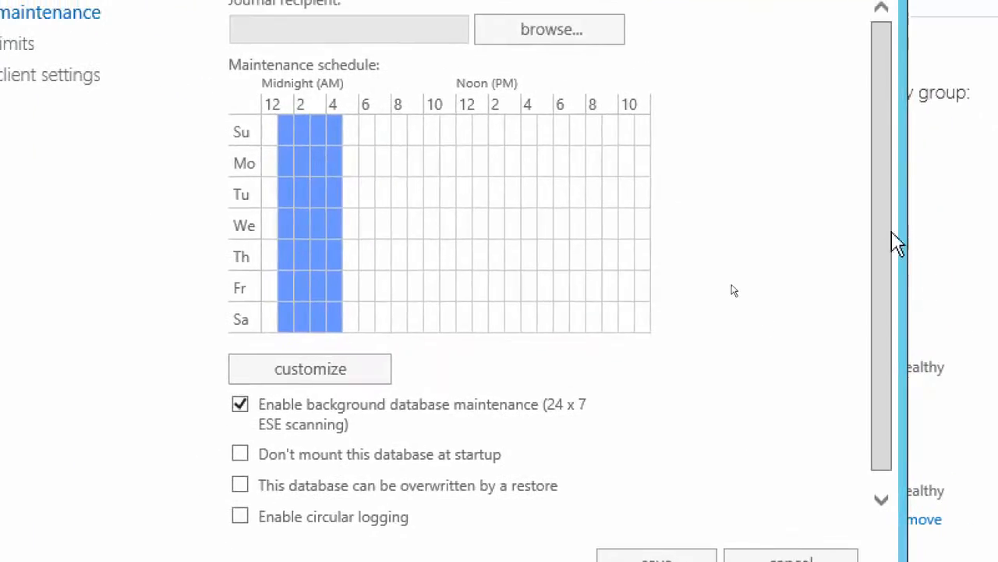
left_click_drag(885, 267, 906, 499)
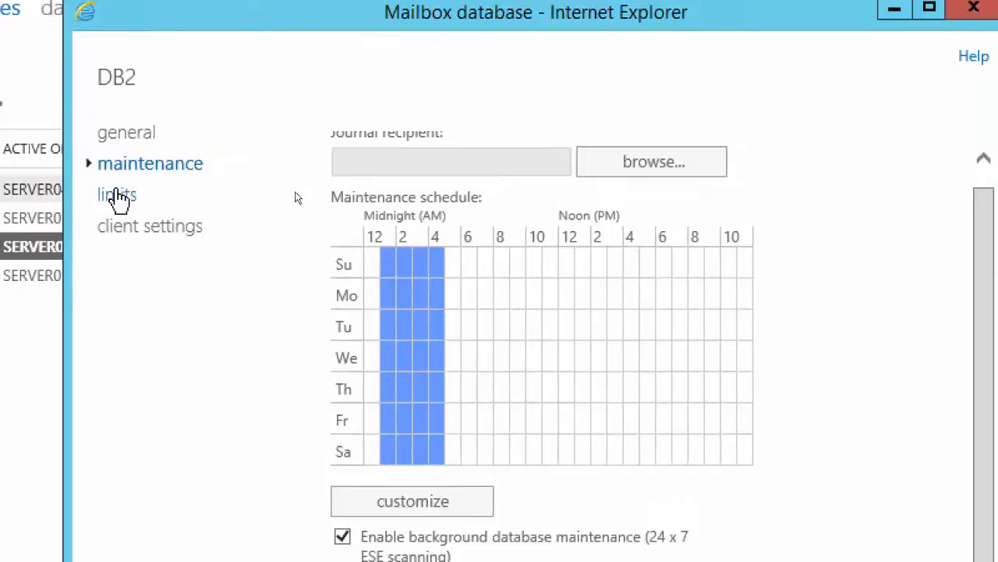
left_click(121, 196)
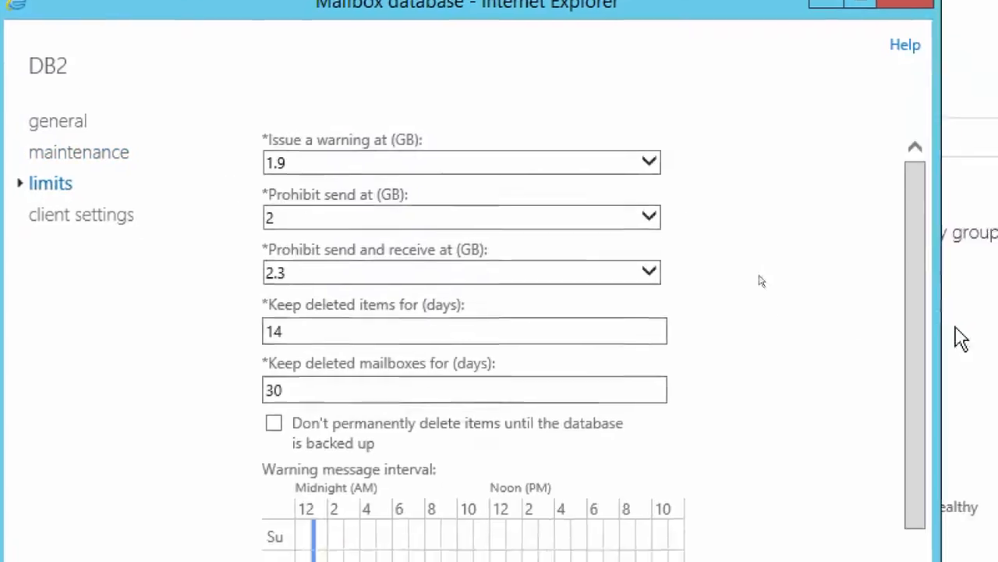
left_click_drag(840, 219, 856, 371)
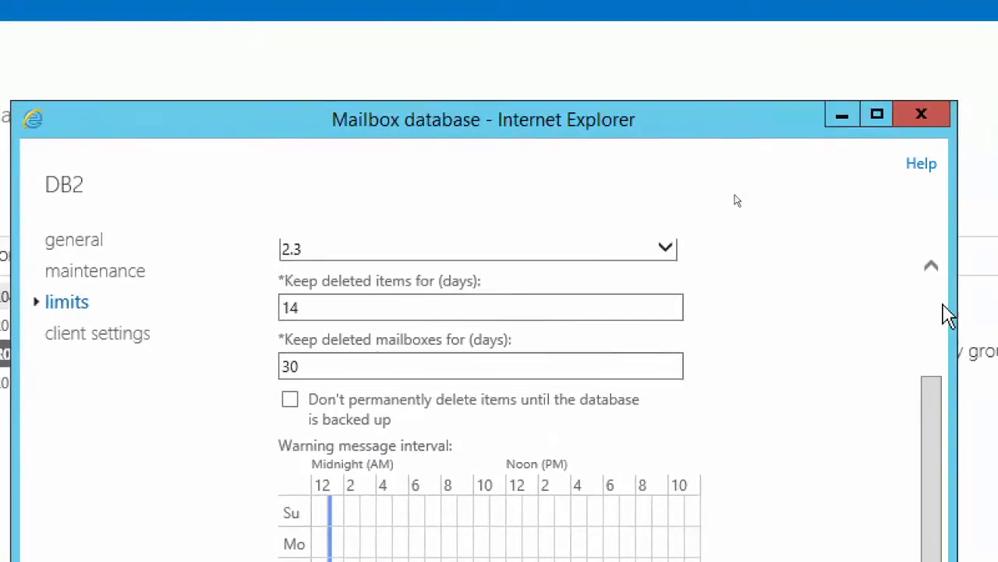
scroll(997, 290, "up", 3)
left_click(110, 337)
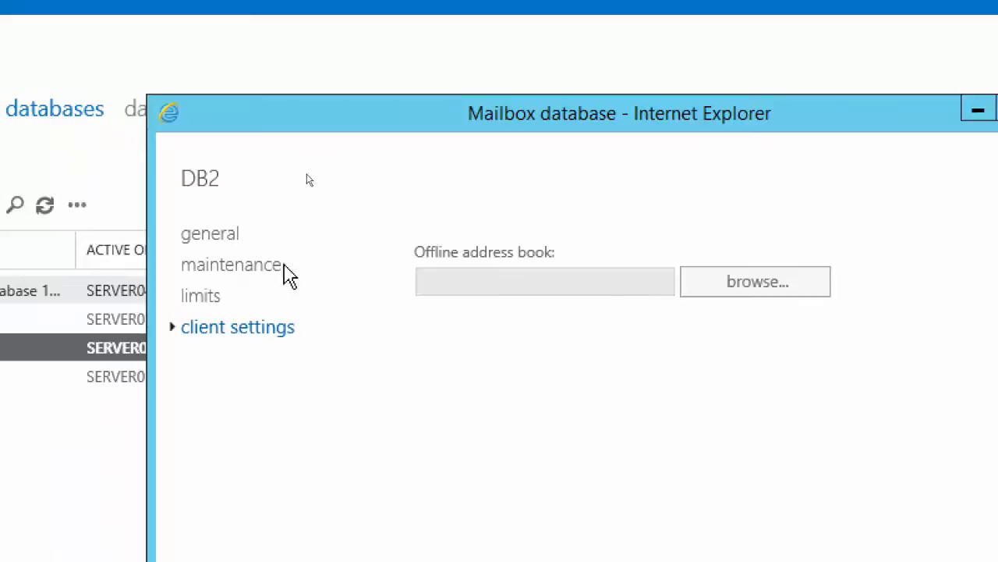
left_click(212, 236)
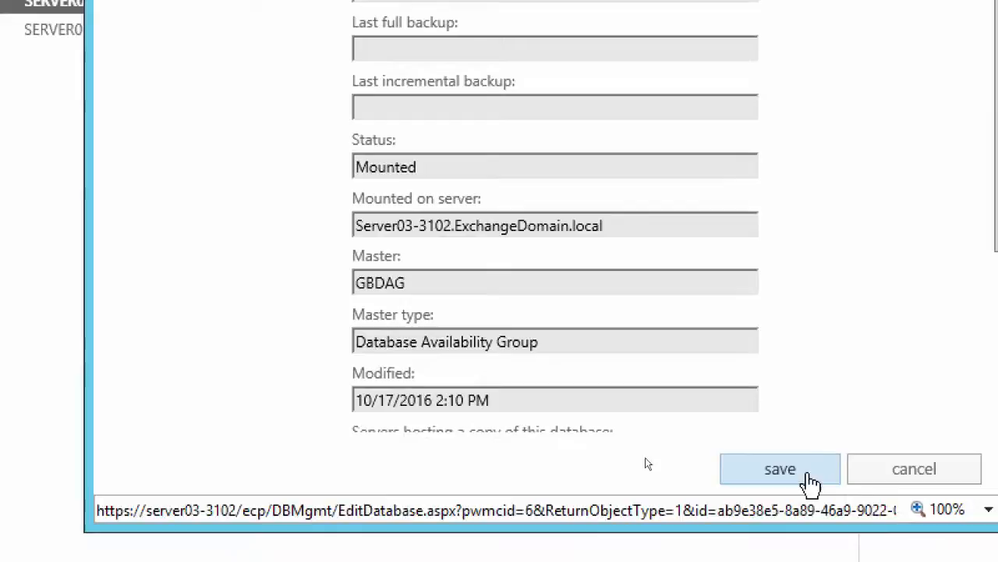
left_click(894, 484)
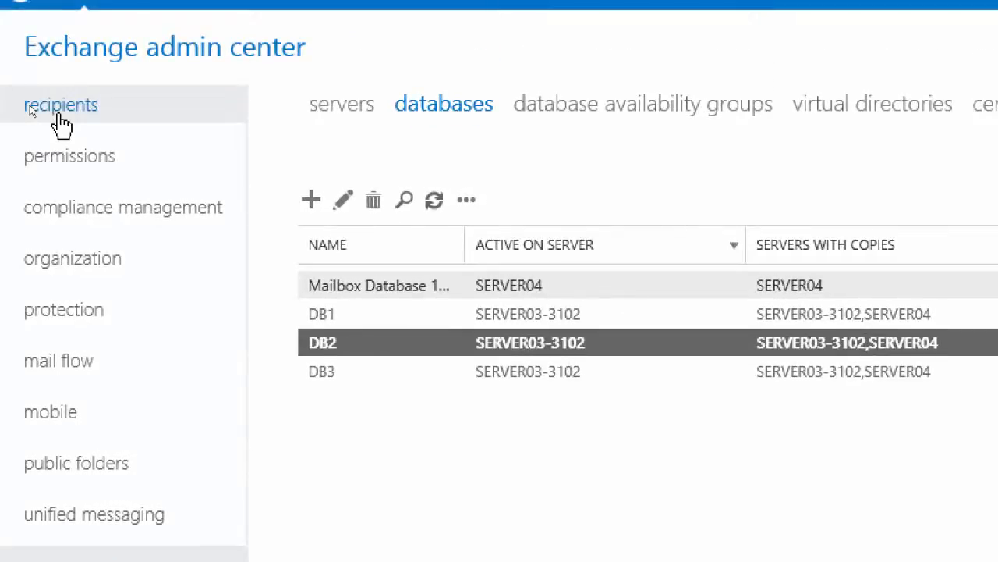
Examine the properties of the Accounts DL group, including membership, approval, email options and group delegation, and close them without saving
left_click(61, 125)
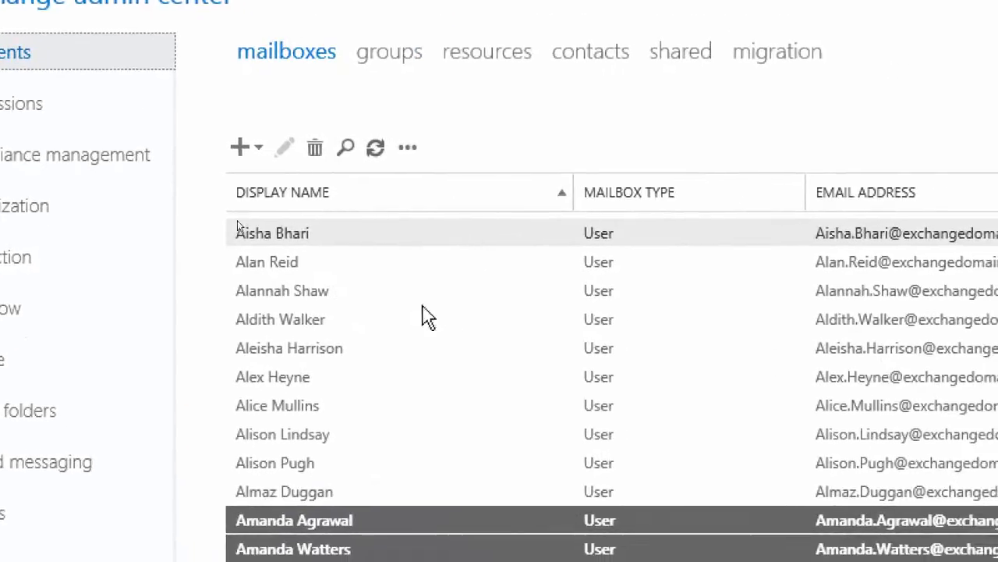
left_click(429, 61)
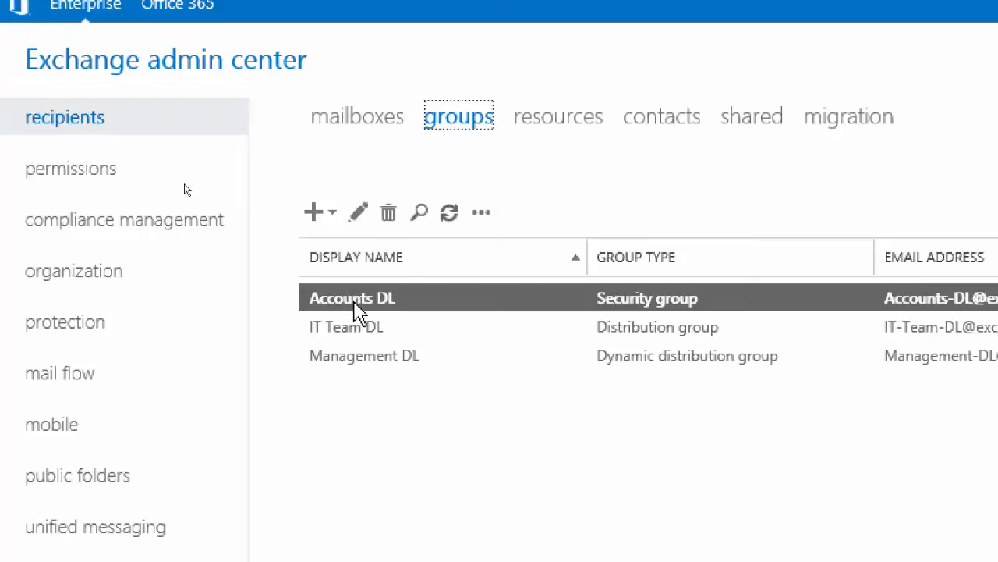
left_click(356, 213)
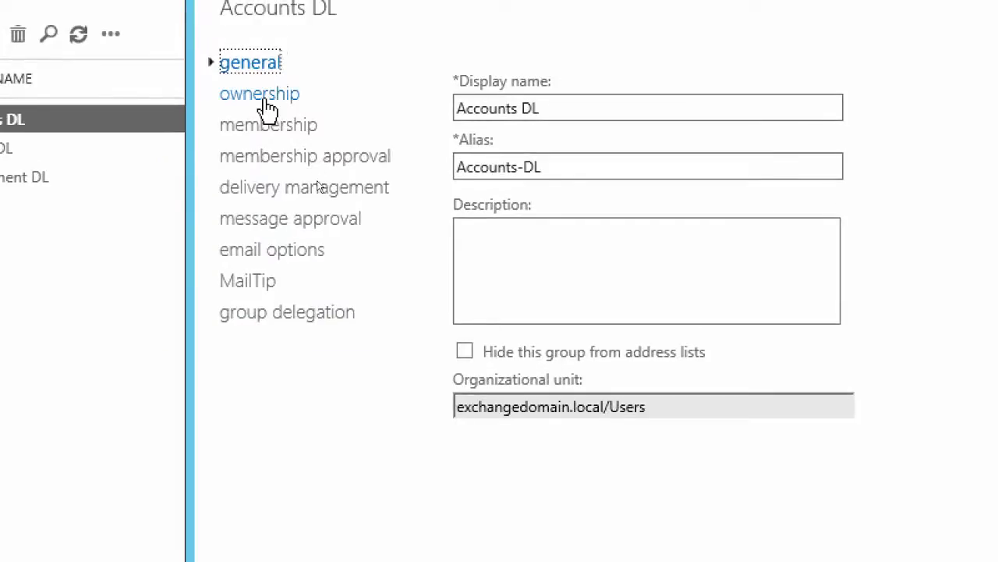
left_click(266, 97)
left_click(266, 126)
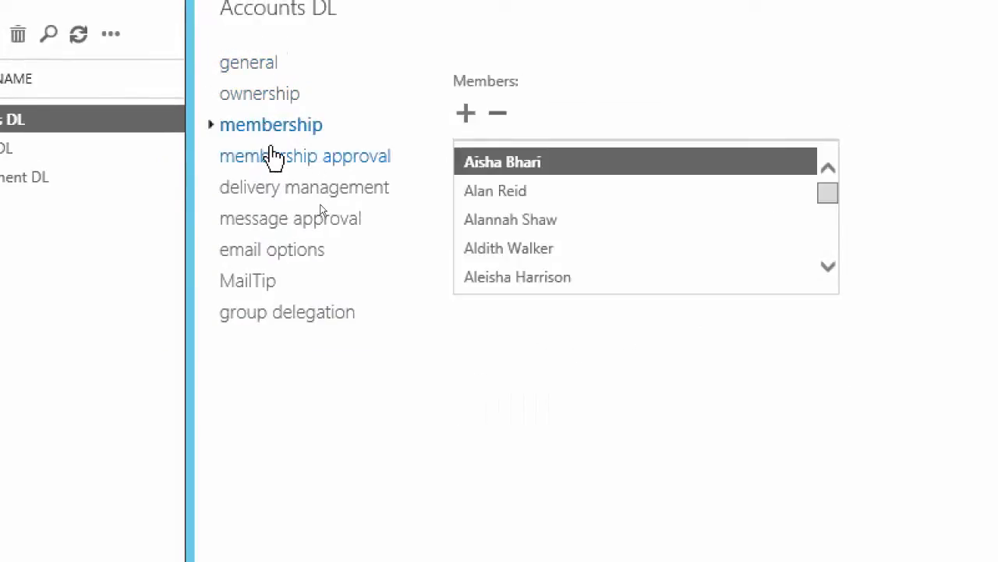
left_click(273, 159)
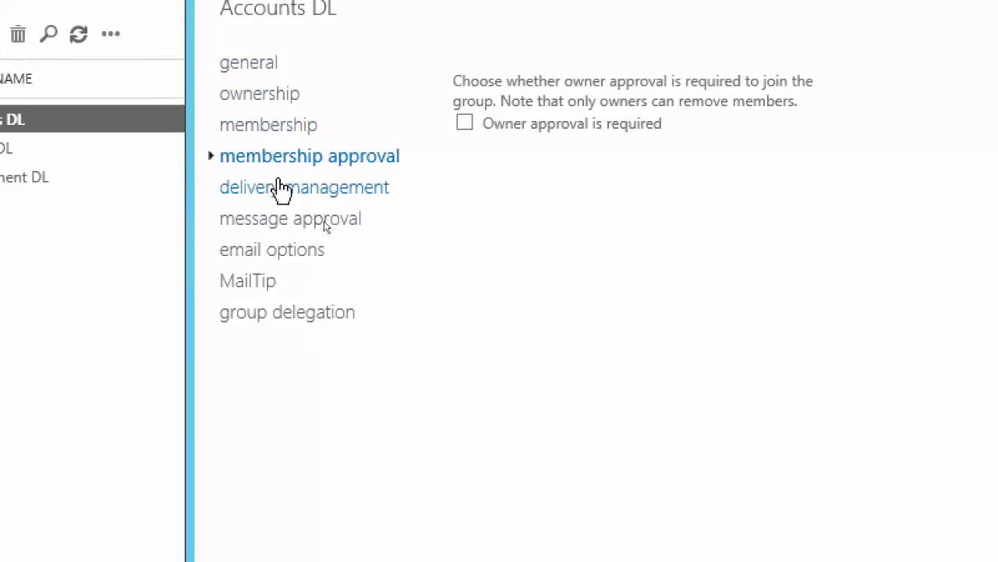
left_click(279, 189)
left_click(289, 219)
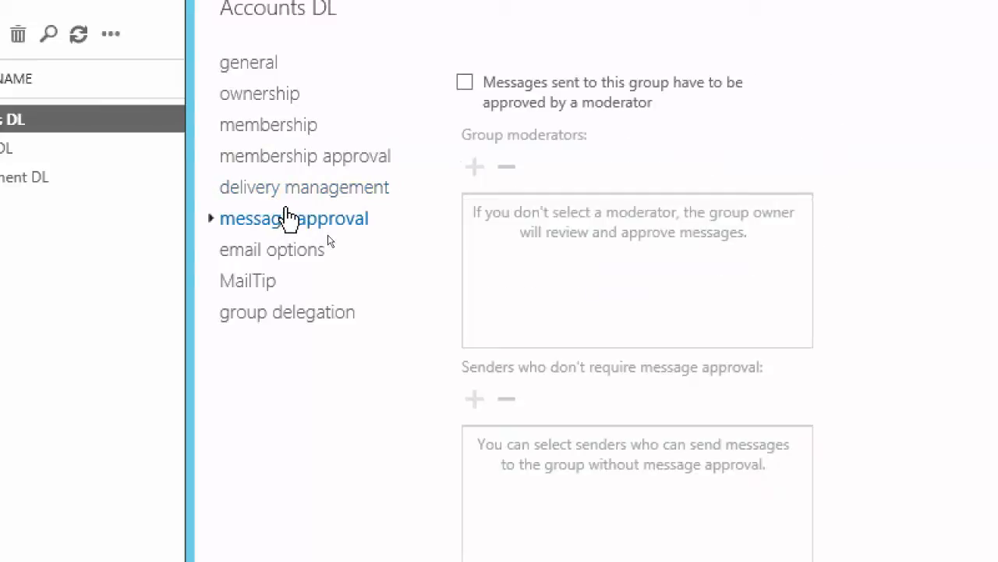
left_click(281, 251)
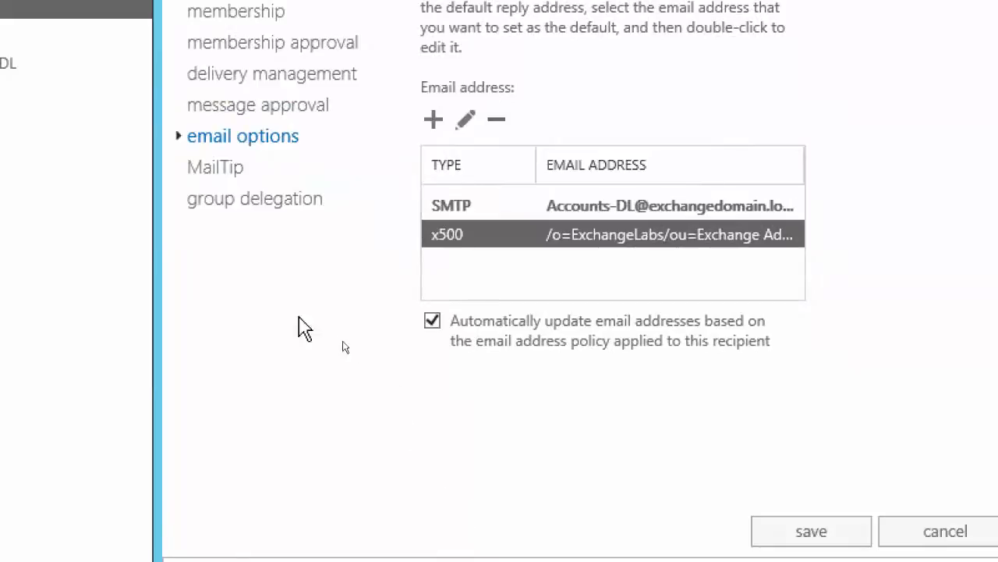
left_click(234, 209)
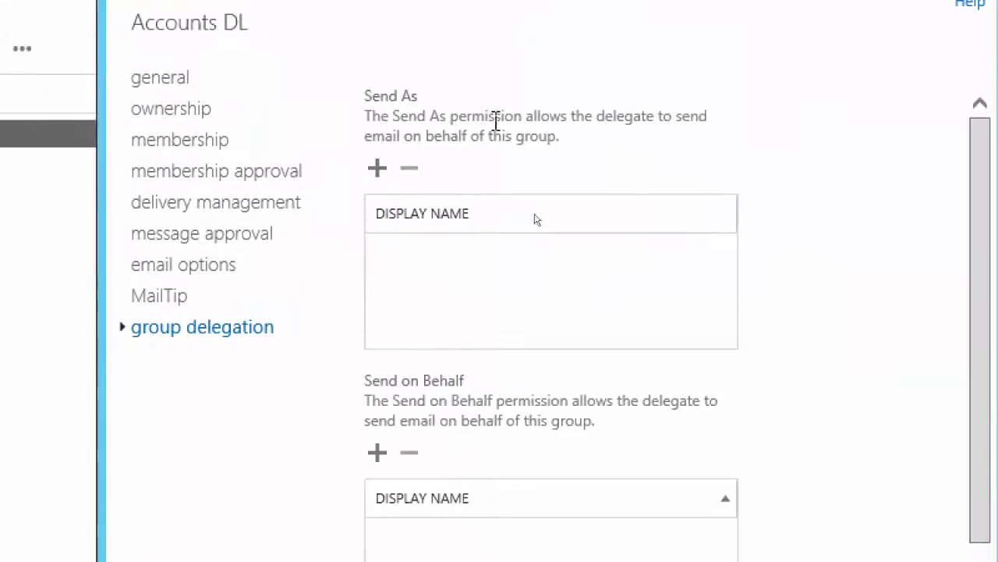
left_click(755, 421)
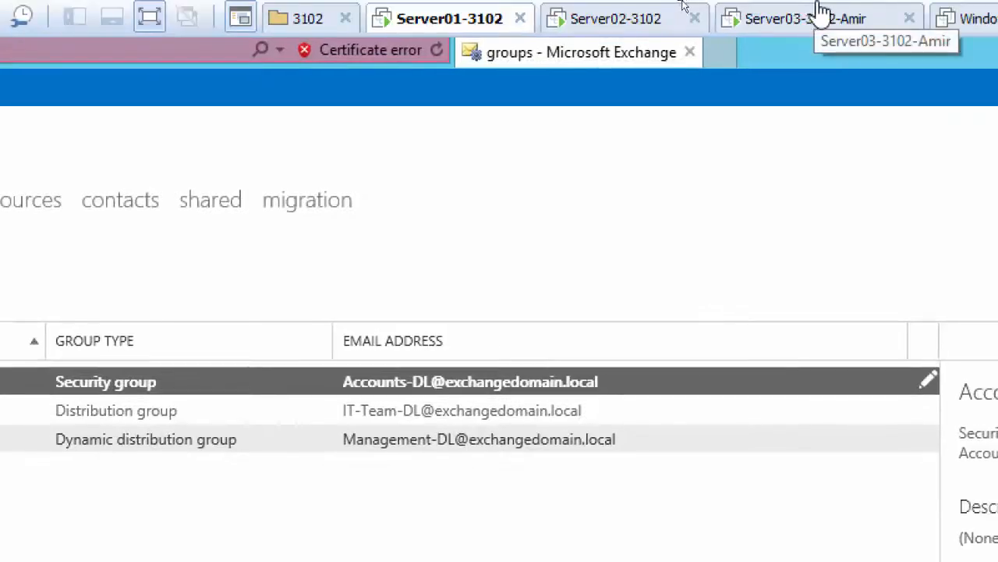
Review the retention policies under compliance management, and return to the recipients section
left_click(792, 18)
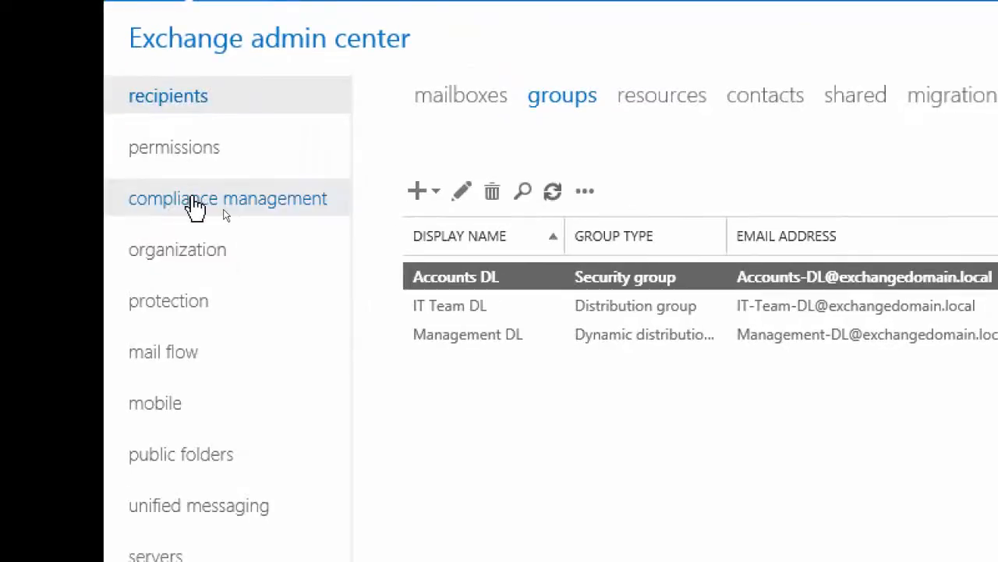
left_click(195, 211)
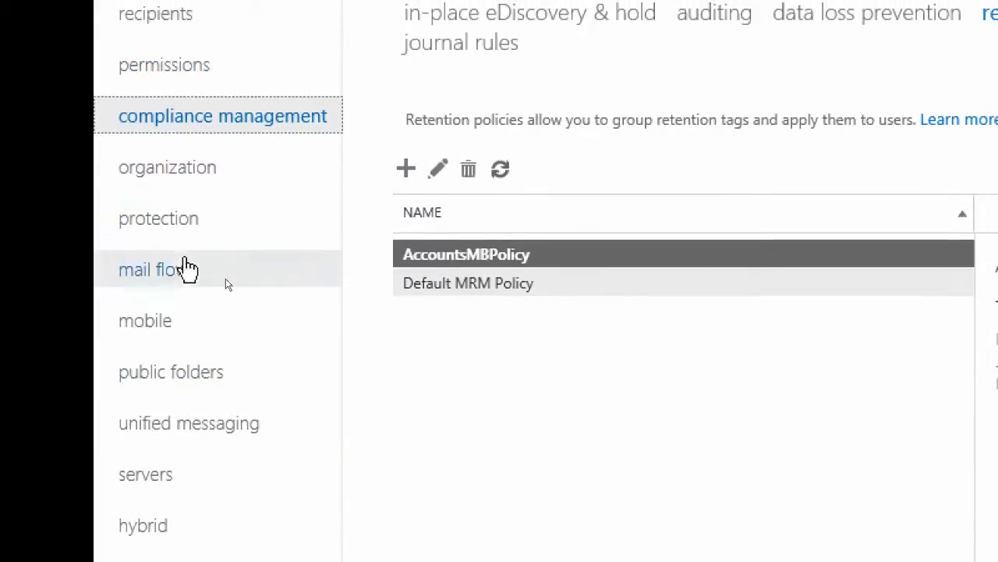
left_click(153, 136)
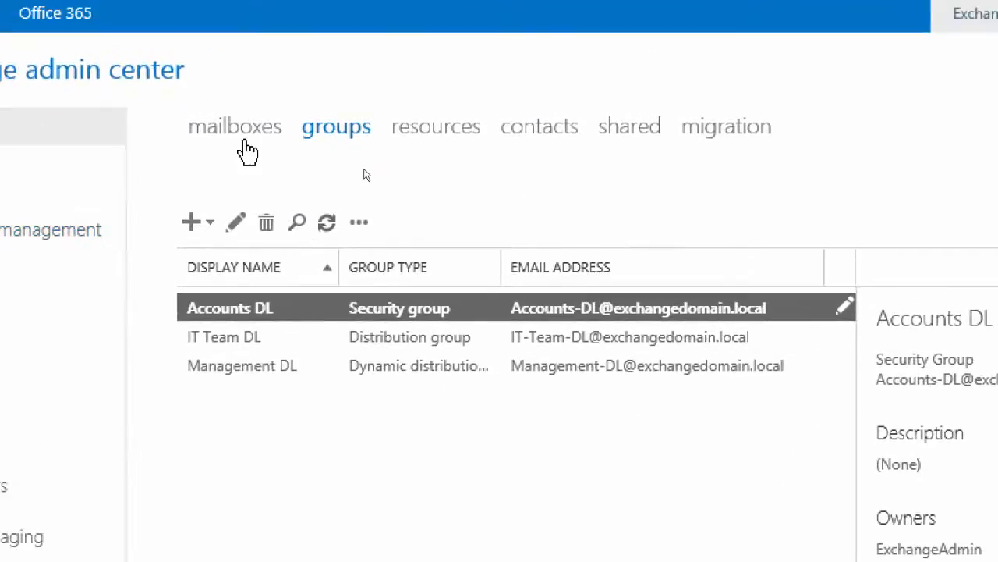
Show the mailbox list with the nine selected mailboxes, and expand the bulk edit options to reveal the policy settings
left_click(211, 98)
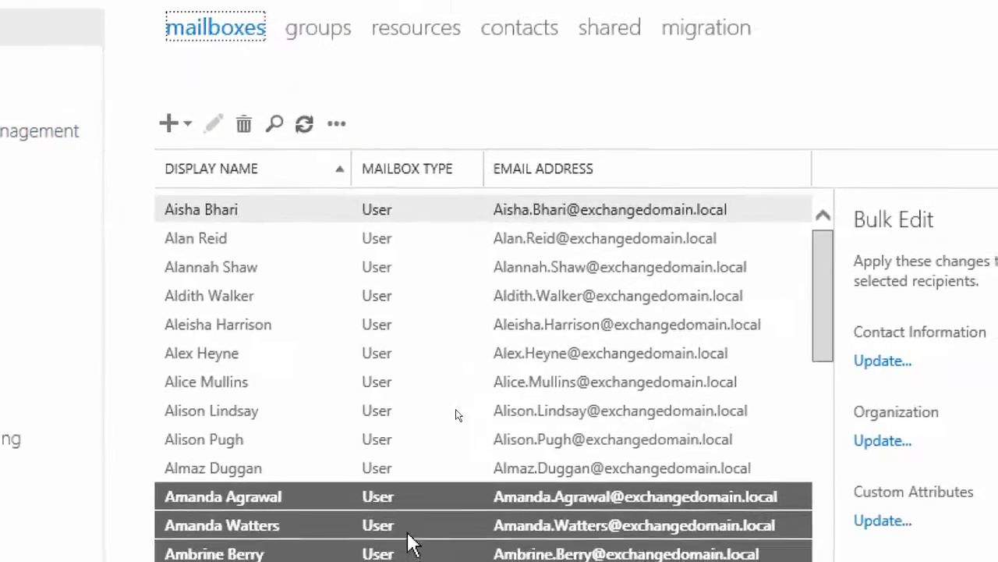
left_click_drag(410, 540, 409, 546)
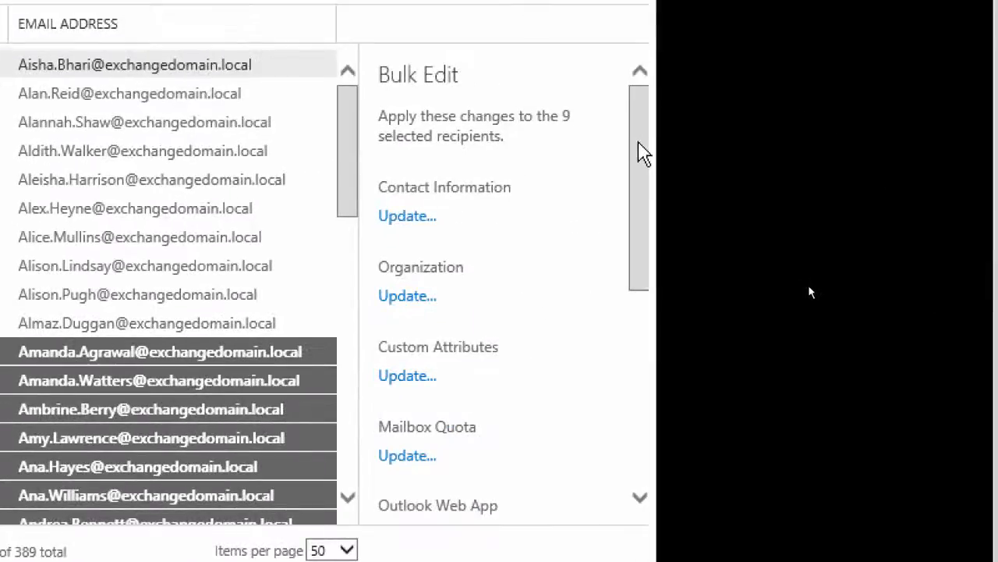
left_click_drag(640, 151, 658, 369)
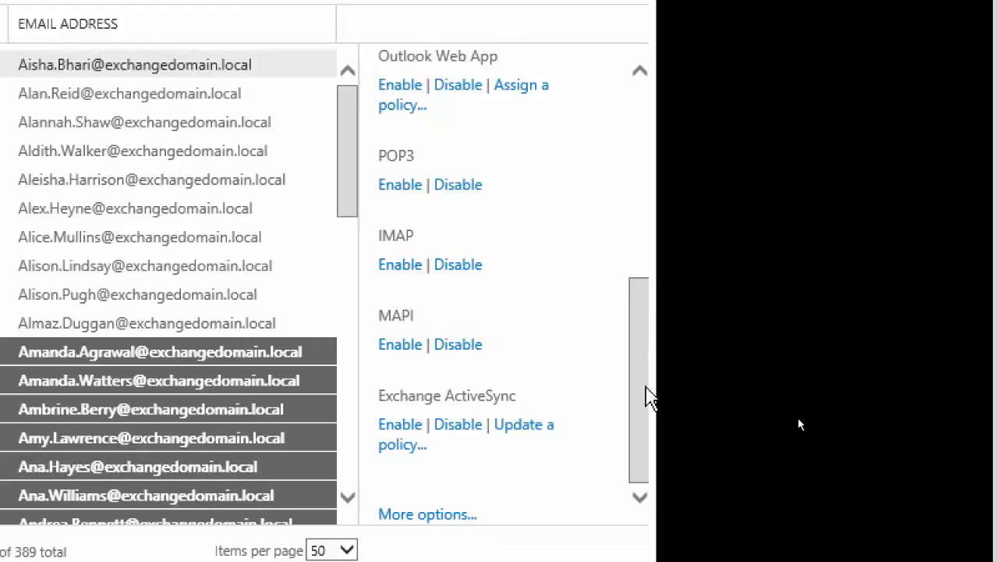
left_click(441, 514)
scroll(477, 468, "down", 3)
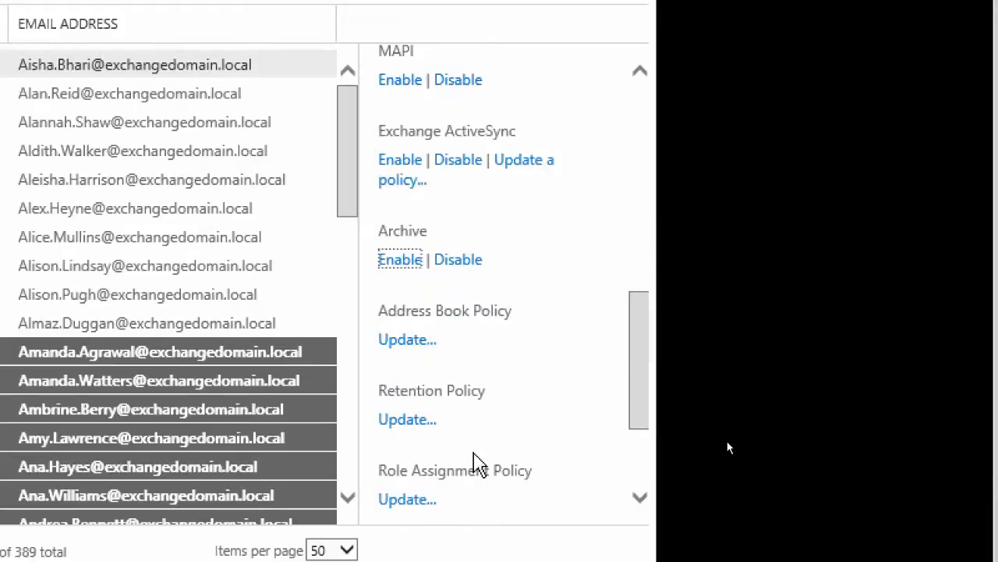
scroll(511, 419, "down", 3)
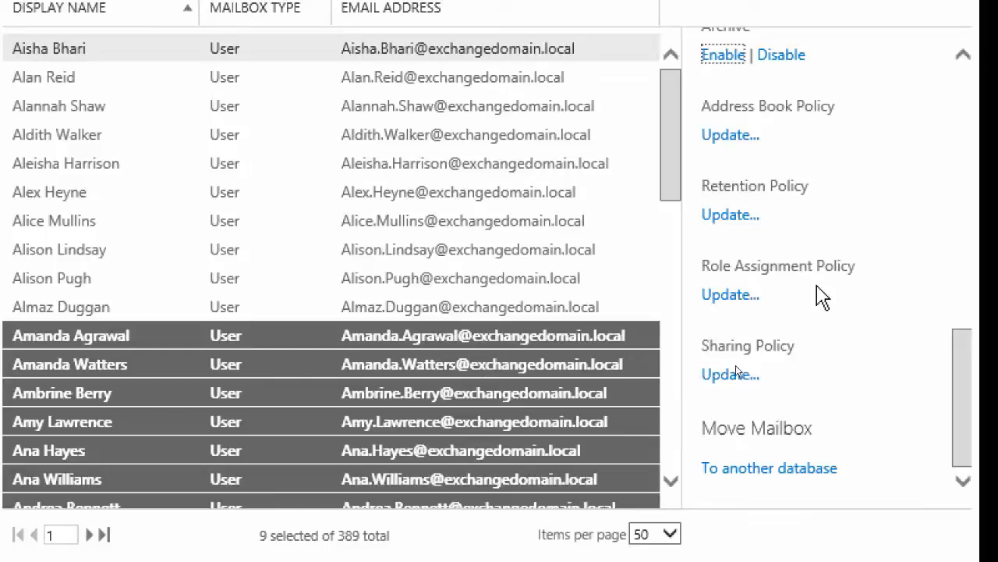
Examine the role assignment policy choices in the bulk assignment for the nine selected mailboxes, and close it without saving
left_click(724, 298)
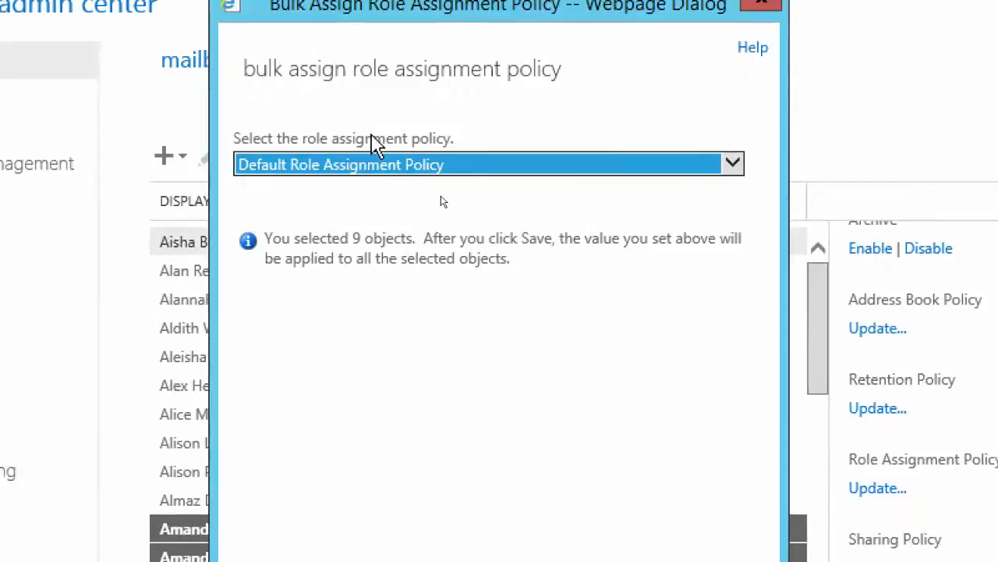
left_click(379, 166)
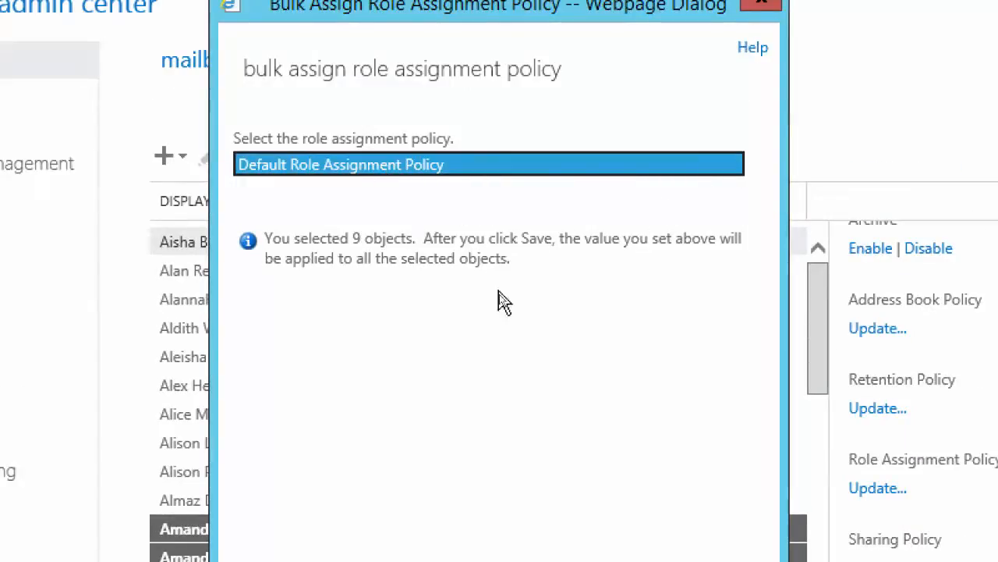
left_click(396, 181)
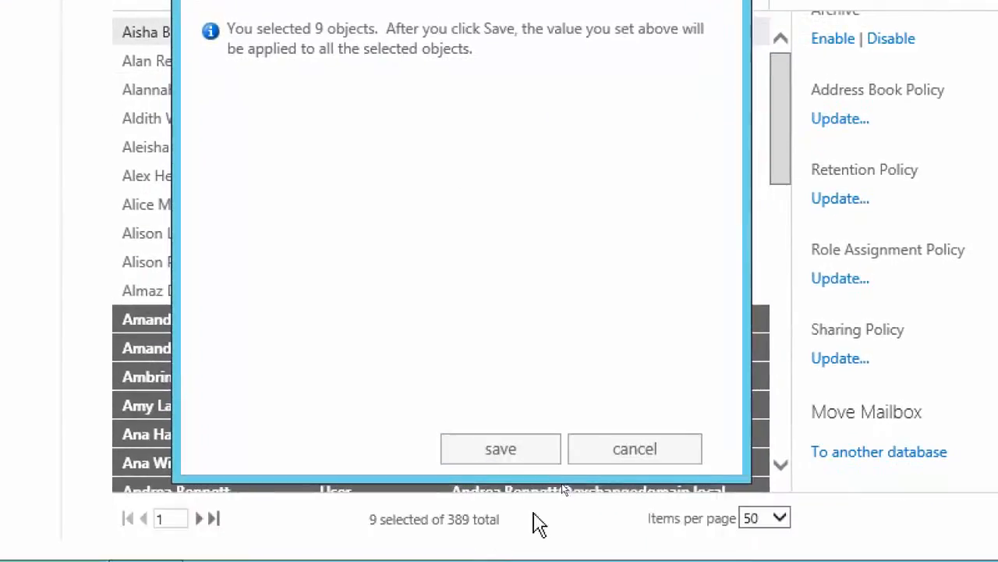
left_click(648, 530)
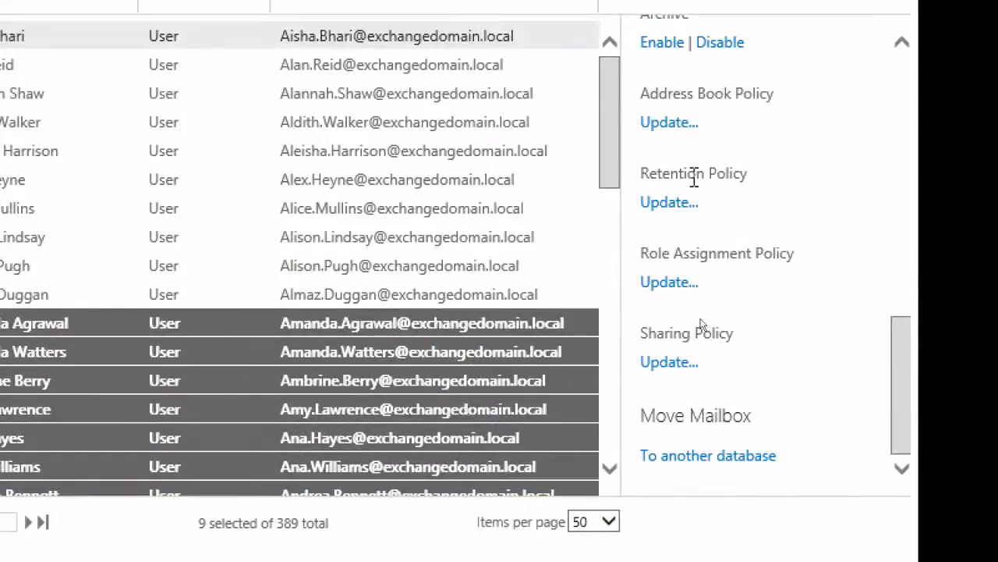
Choose AccountsMBPolicy in the bulk retention policy assignment for the nine selected mailboxes, and close it without saving
left_click(666, 205)
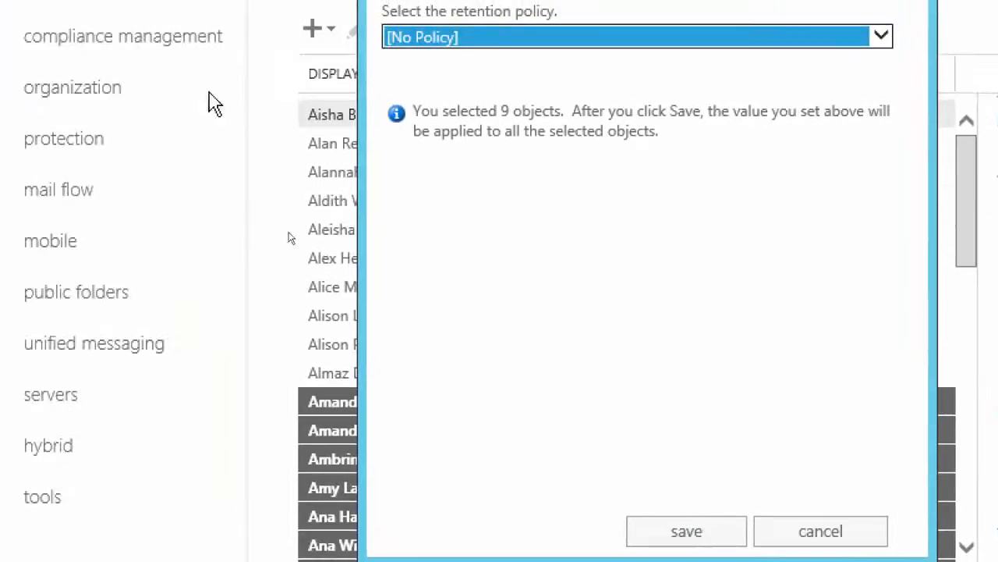
left_click(639, 38)
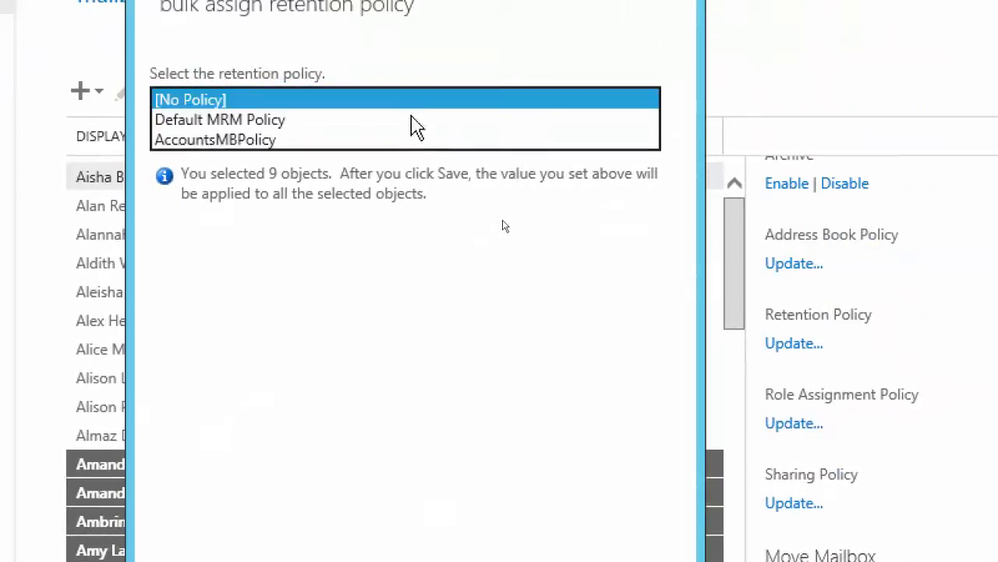
left_click(408, 141)
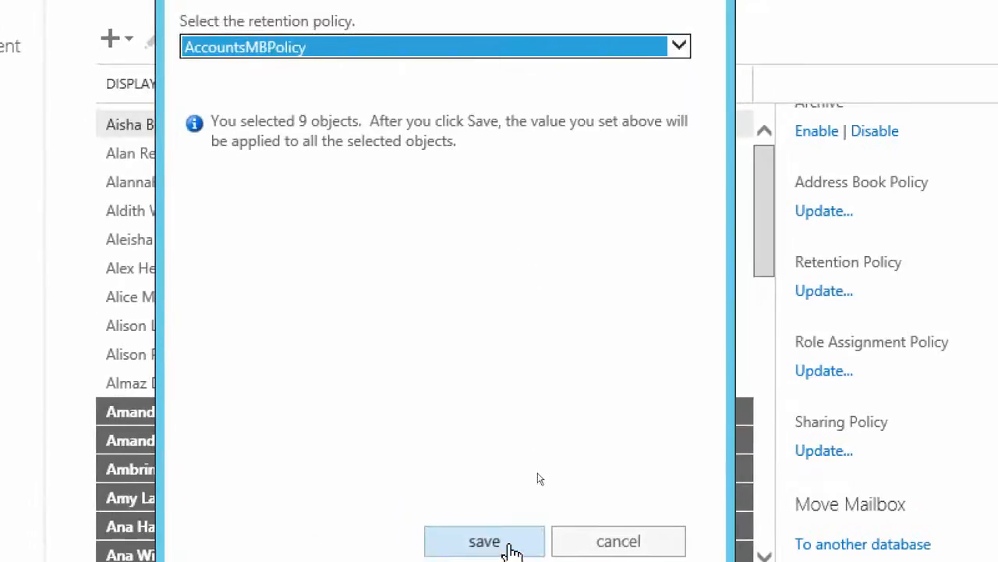
left_click(613, 499)
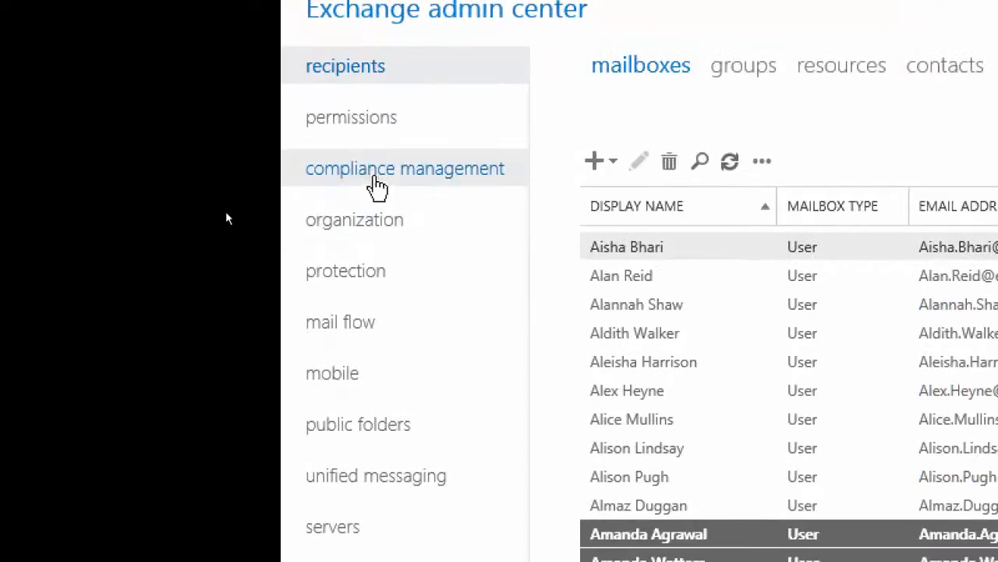
Show the data loss prevention policies under compliance management
left_click(346, 175)
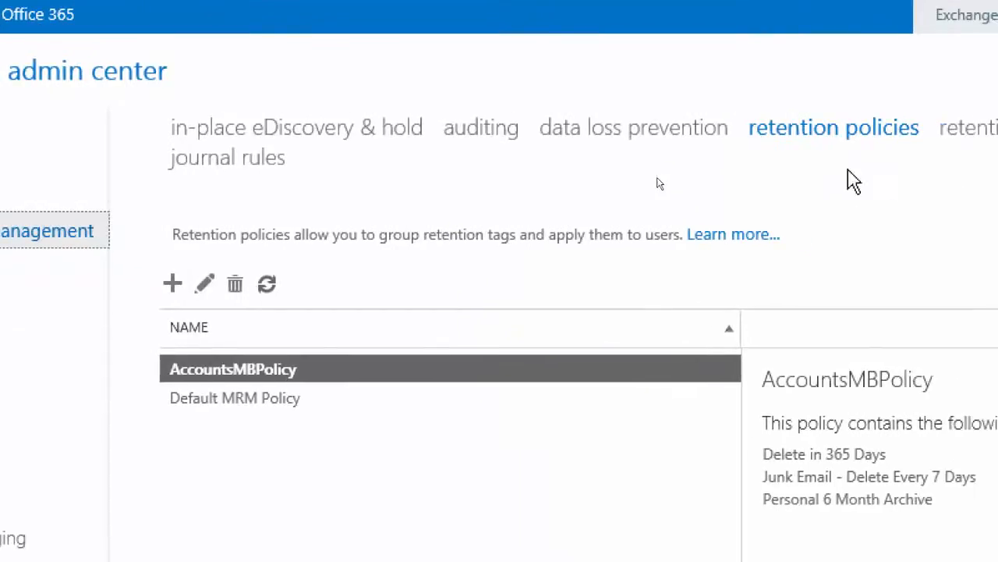
left_click(614, 139)
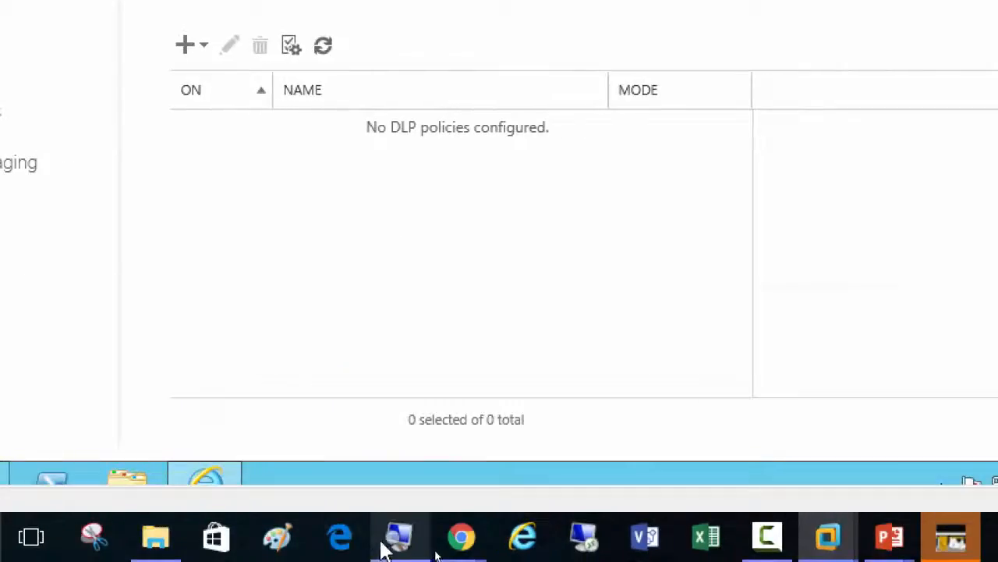
Switch to the Magnifier, reduce the screen magnification to 100%, and minimize it
left_click(402, 544)
left_click(496, 511)
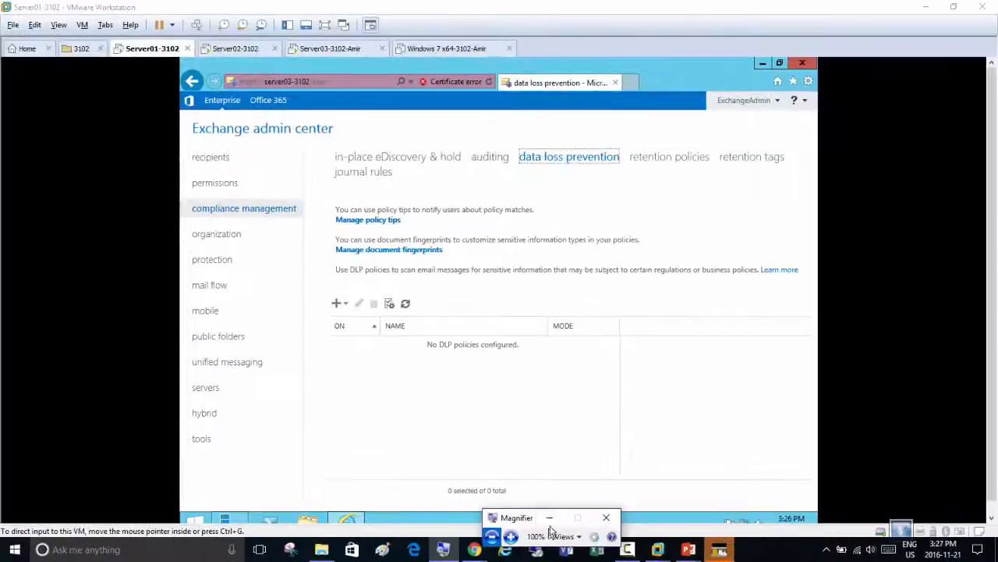
left_click(549, 519)
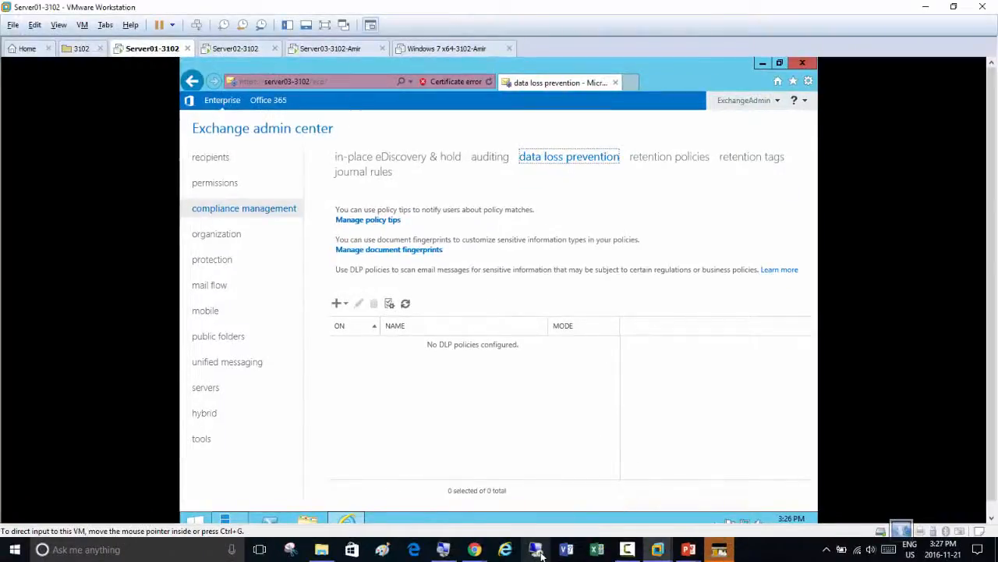
Open Microsoft Exchange Server 2013-Data-Loss-Prevention.pptx from the Day11 folder in PowerPoint, and run the slide show to the DLP slide
mouse_move(321, 547)
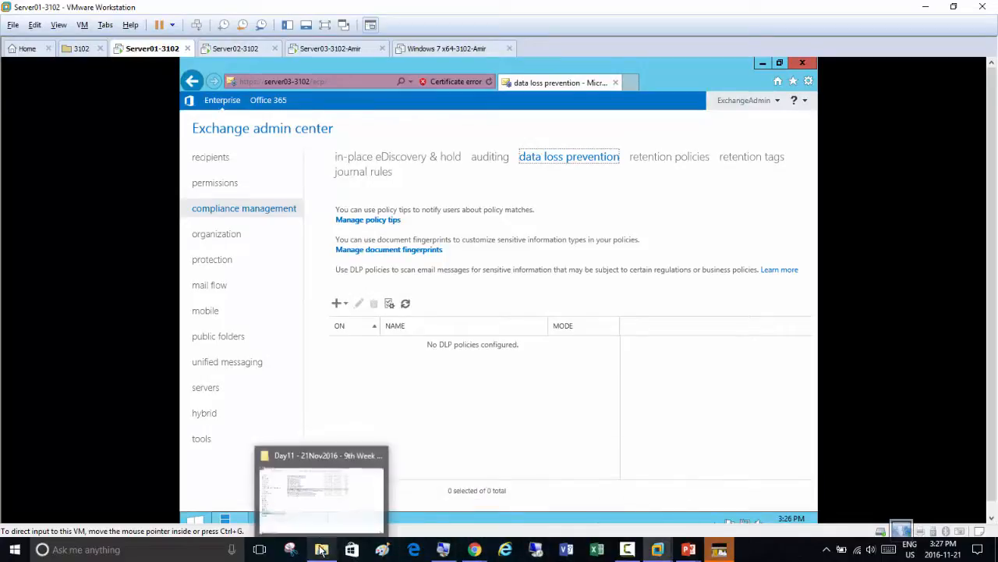
left_click(318, 529)
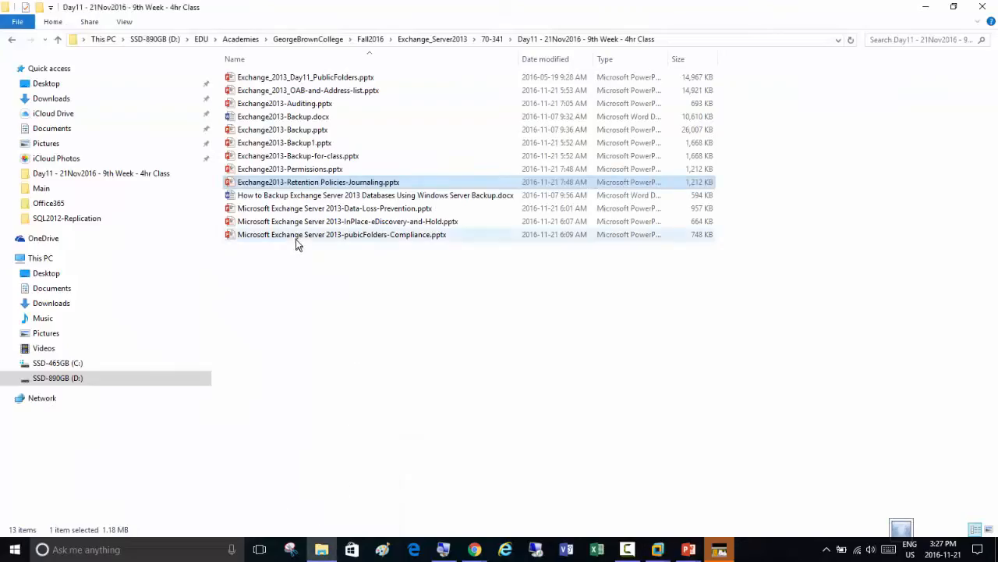
double_click(310, 209)
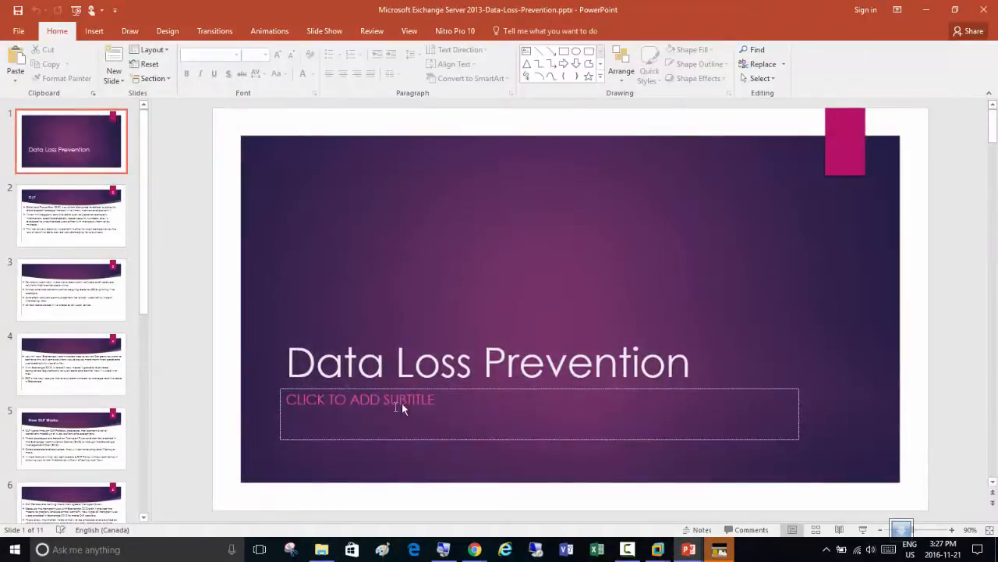
left_click(863, 531)
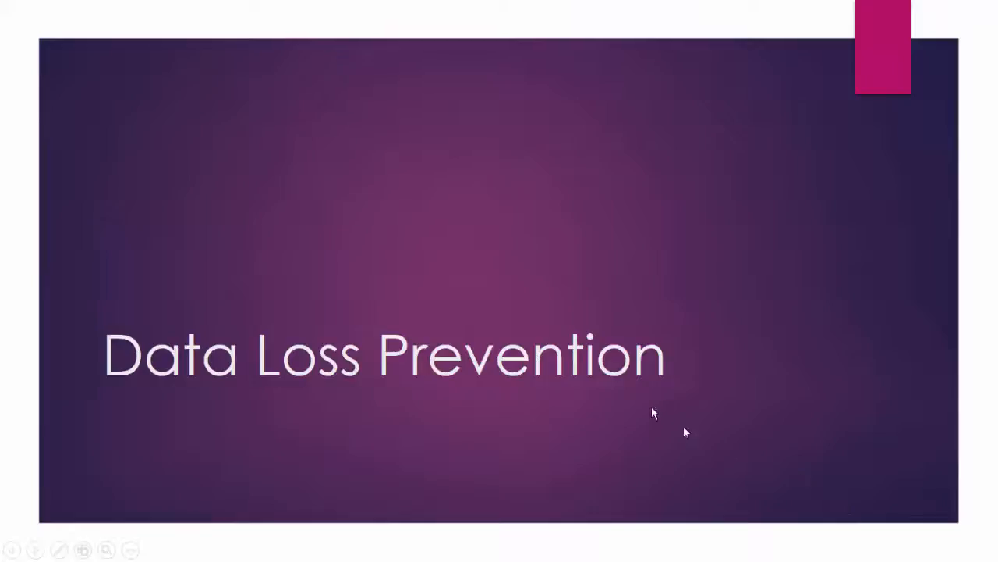
left_click(320, 205)
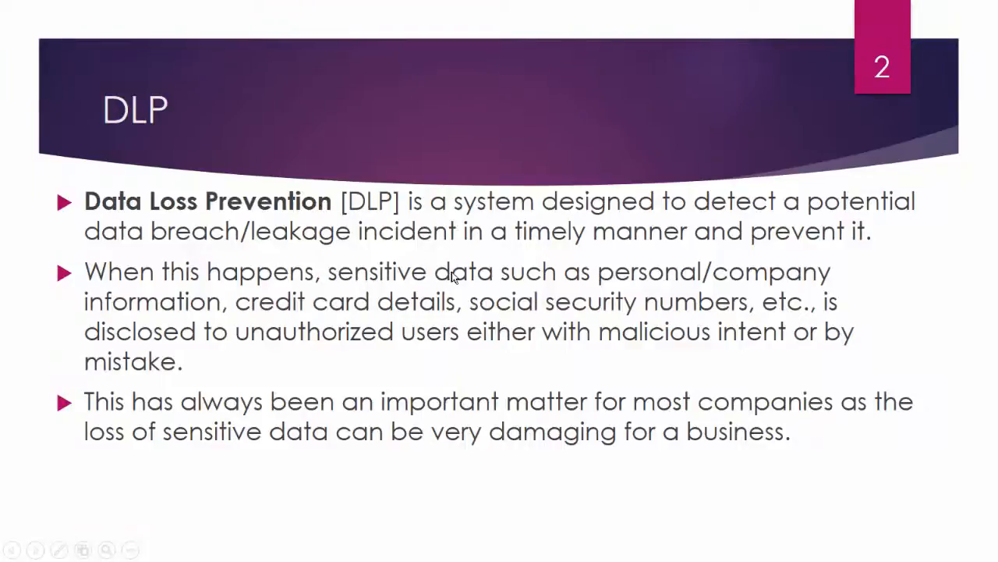
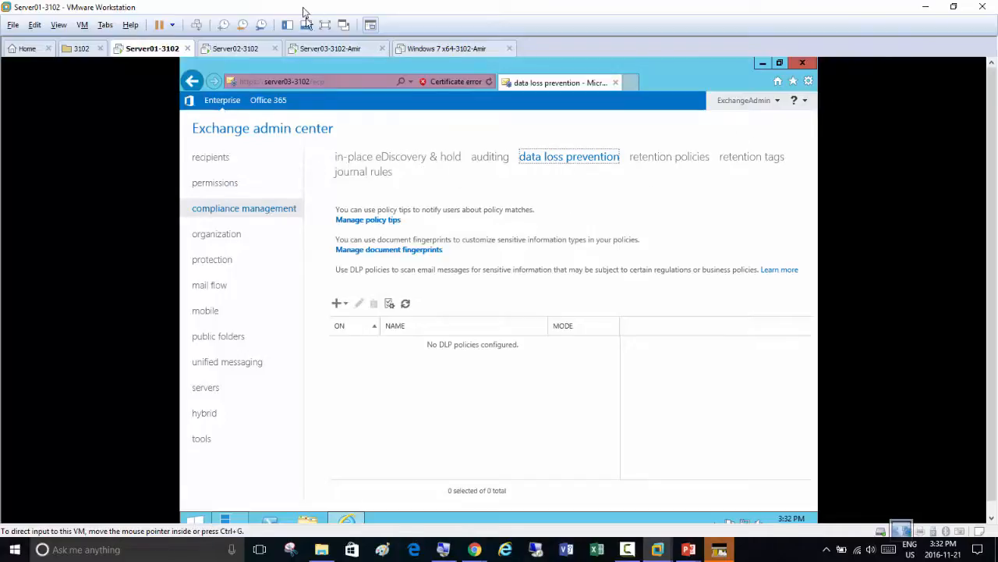
Start a new DLP policy from a template, choose the Canada Financial Data template, and review its description
left_click(443, 549)
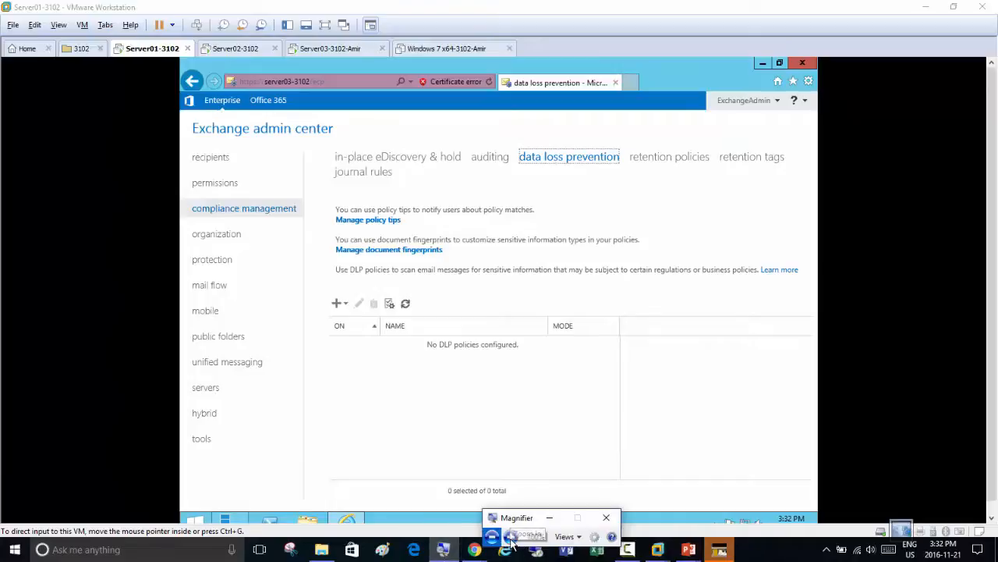
left_click(512, 536)
left_click(513, 536)
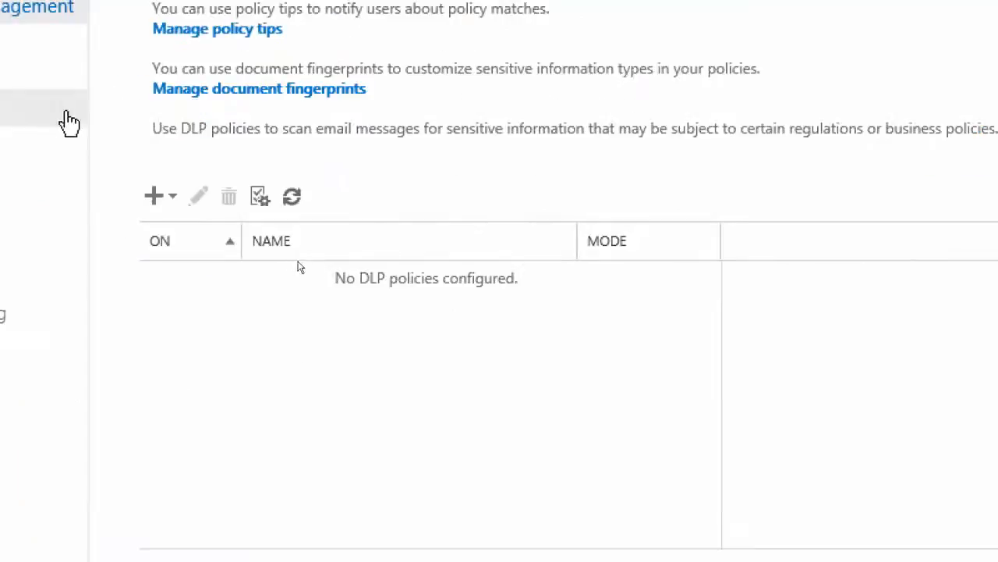
left_click(154, 204)
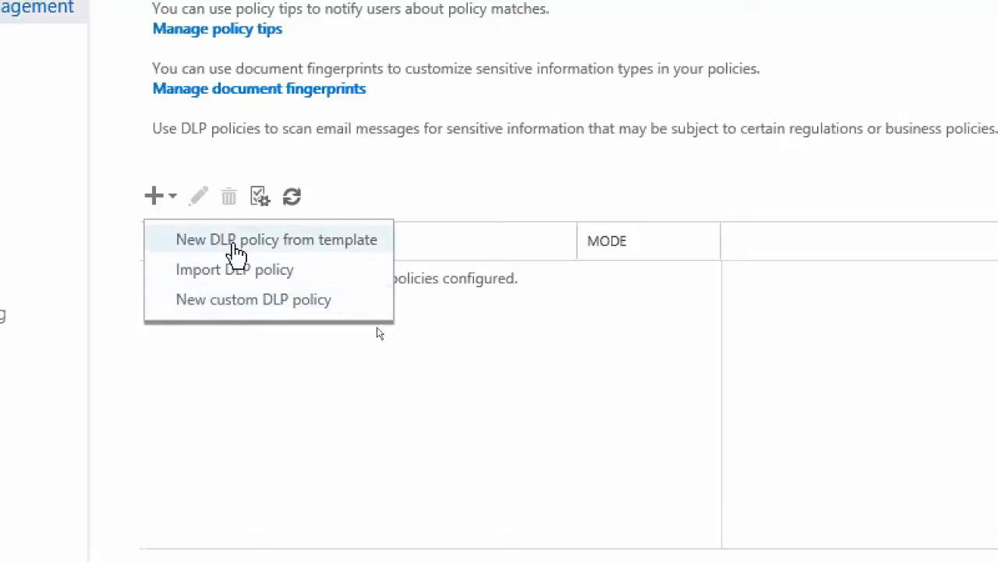
left_click(232, 245)
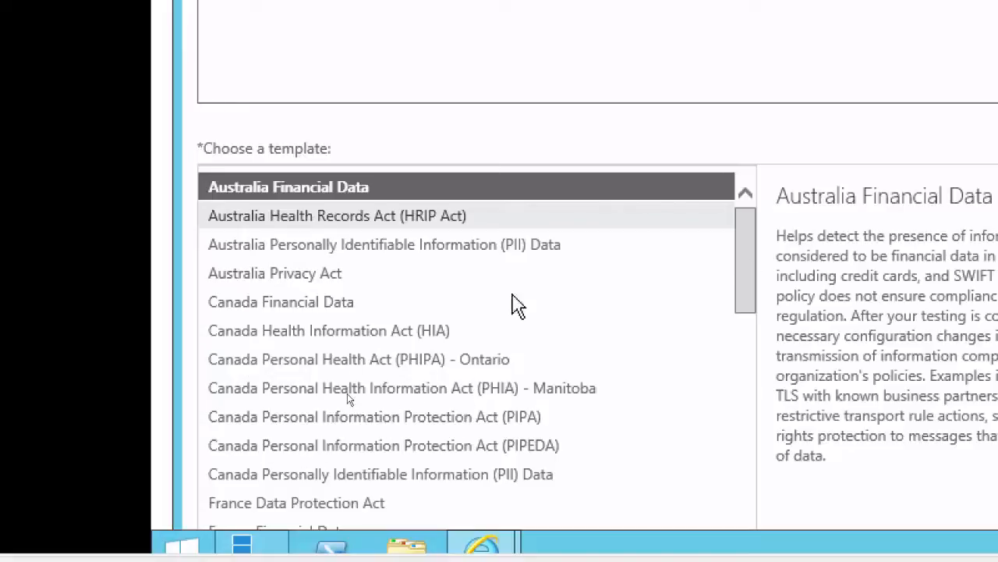
left_click(268, 308)
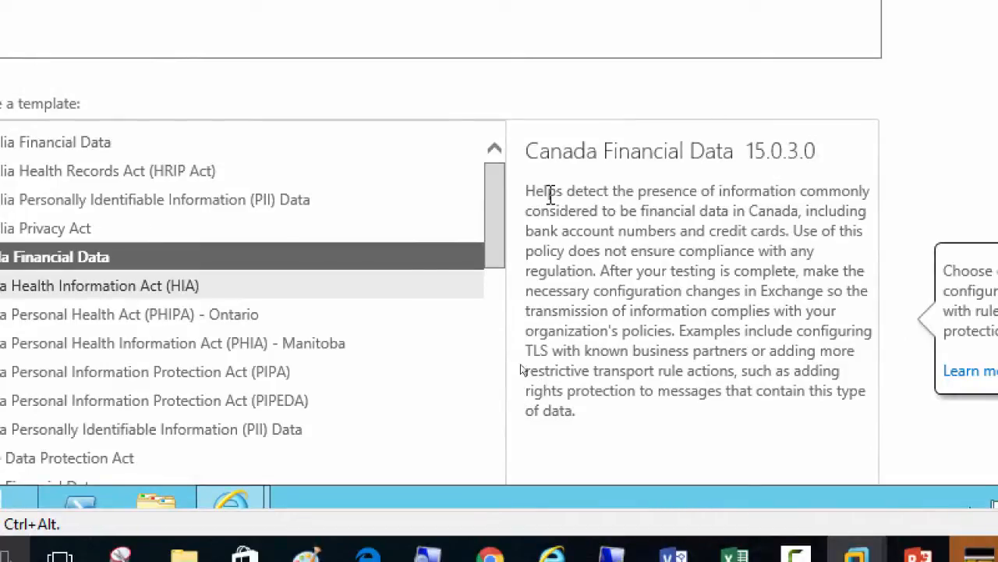
left_click_drag(719, 191, 661, 335)
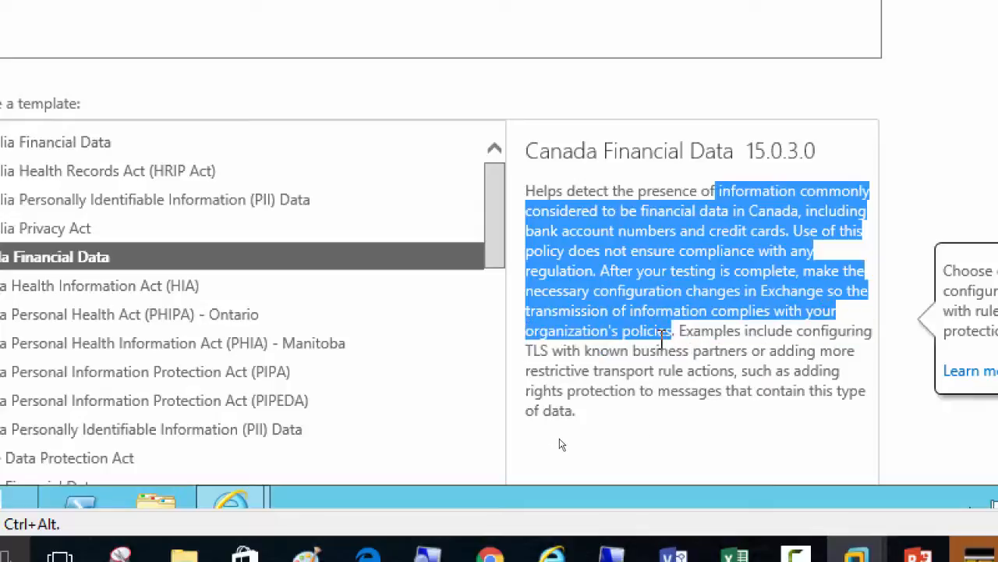
left_click(682, 336)
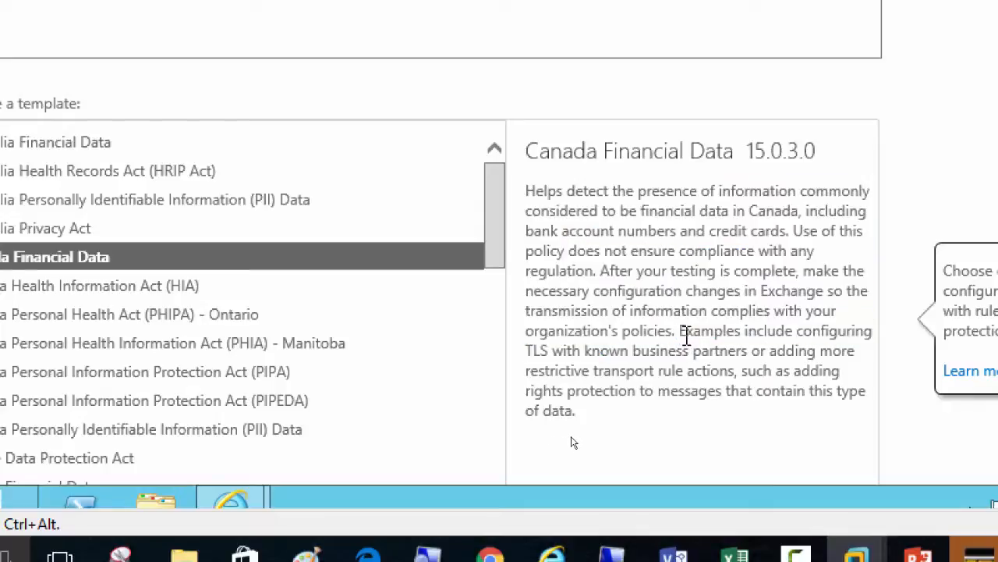
left_click_drag(679, 331, 581, 410)
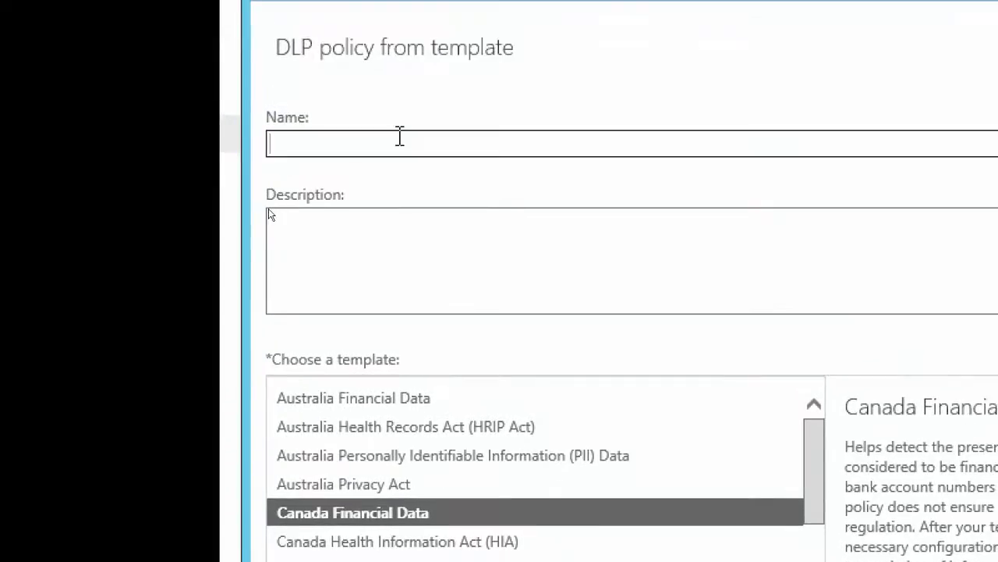
Name the policy Company Data Loss Prevention Policy, save it, and enable it in test mode with policy tips
type("cy")
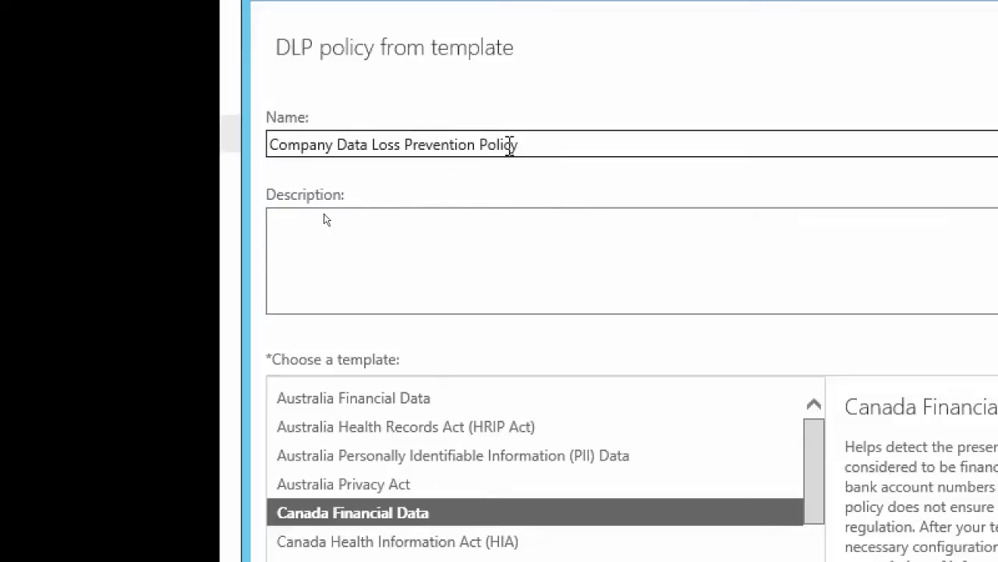
left_click(488, 234)
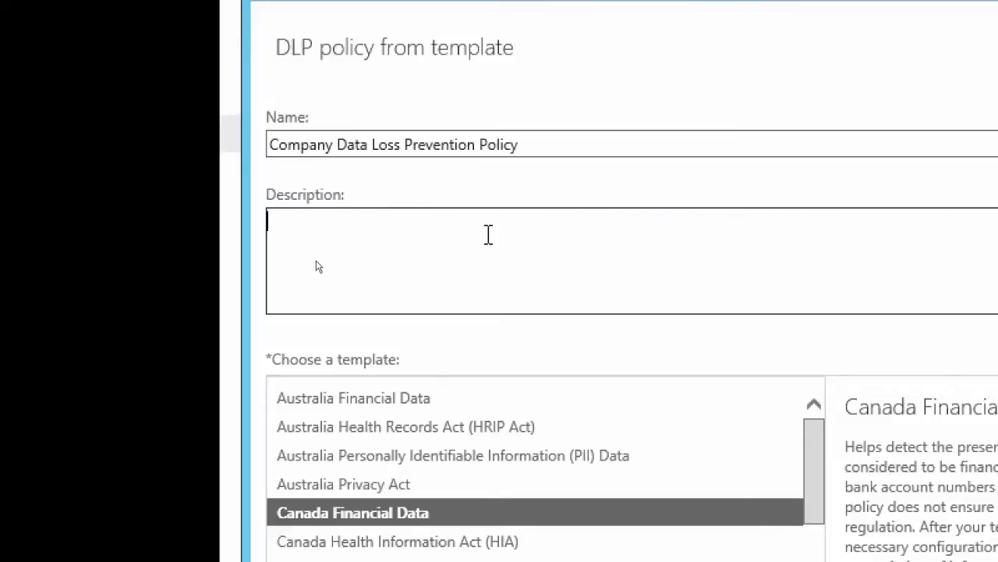
scroll(548, 285, "down", 2)
scroll(546, 281, "up", 2)
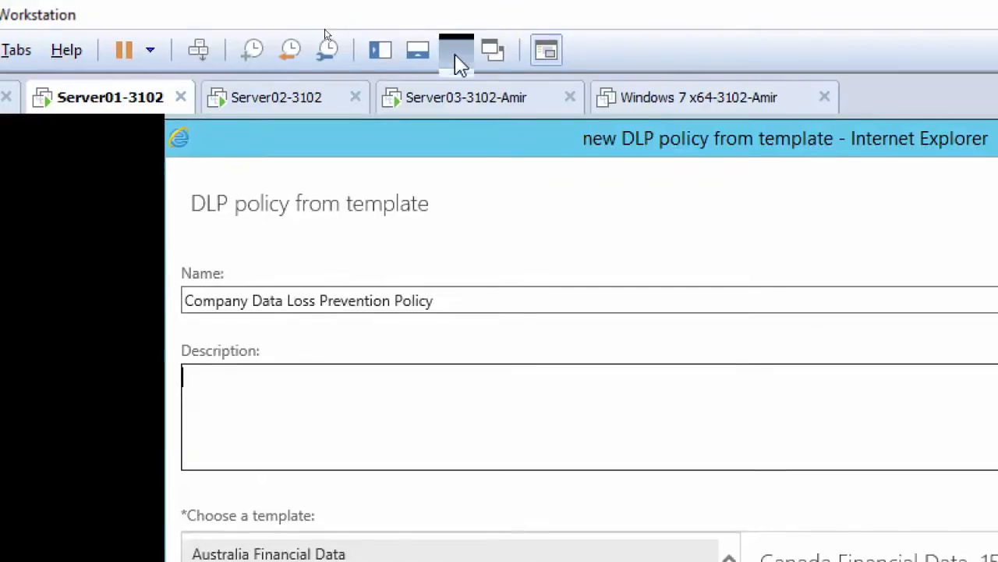
left_click(457, 54)
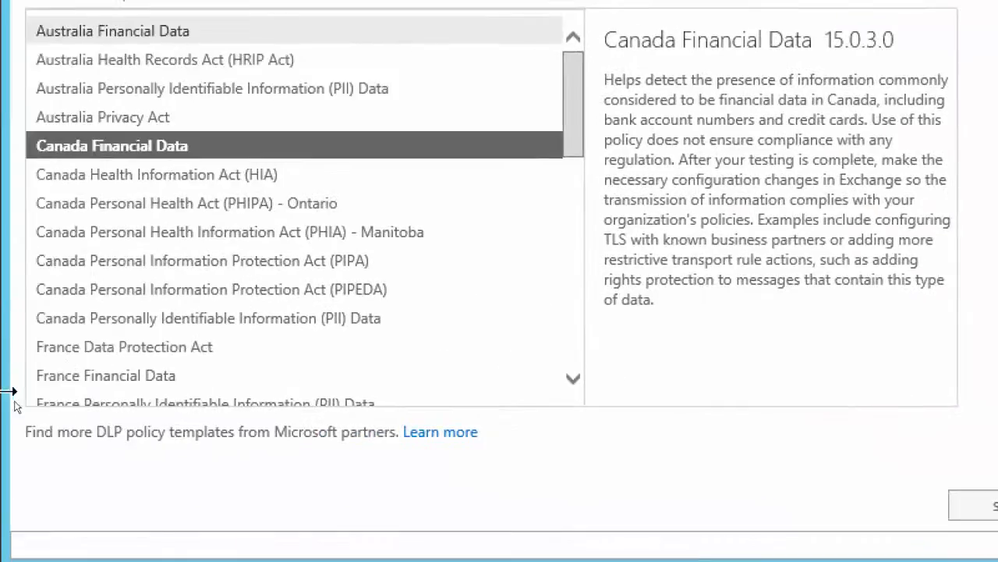
left_click_drag(901, 317, 900, 398)
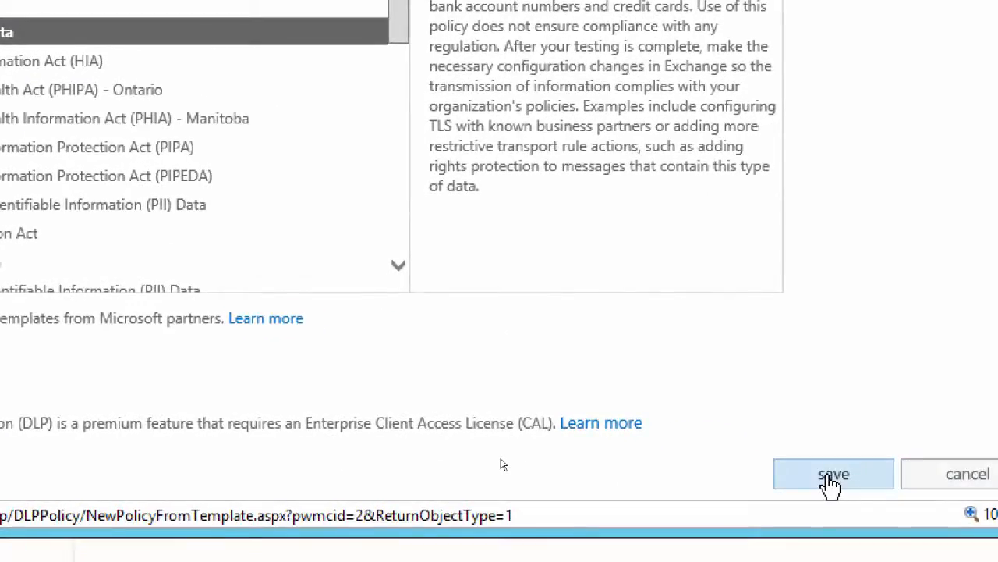
left_click(831, 477)
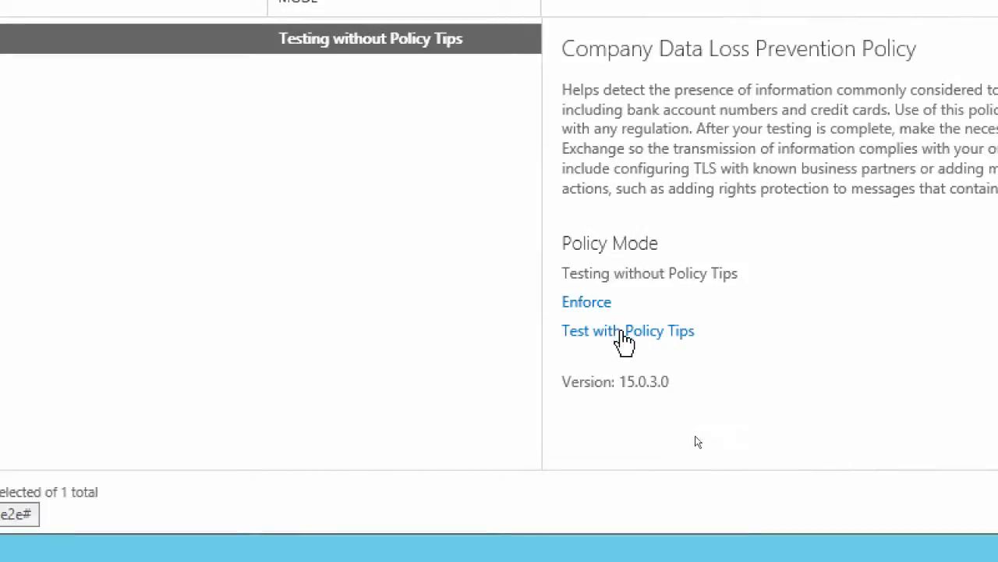
left_click(623, 333)
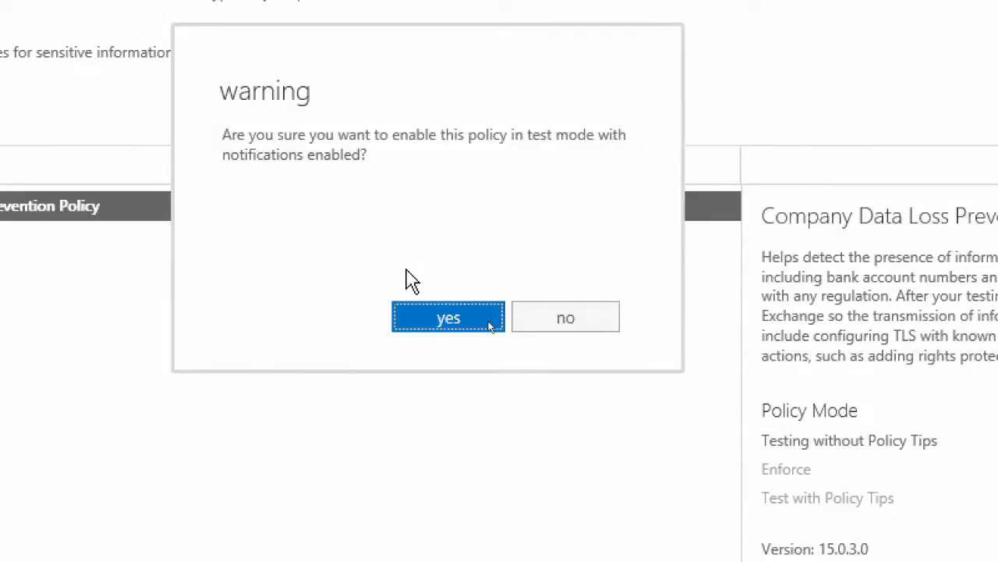
left_click(421, 327)
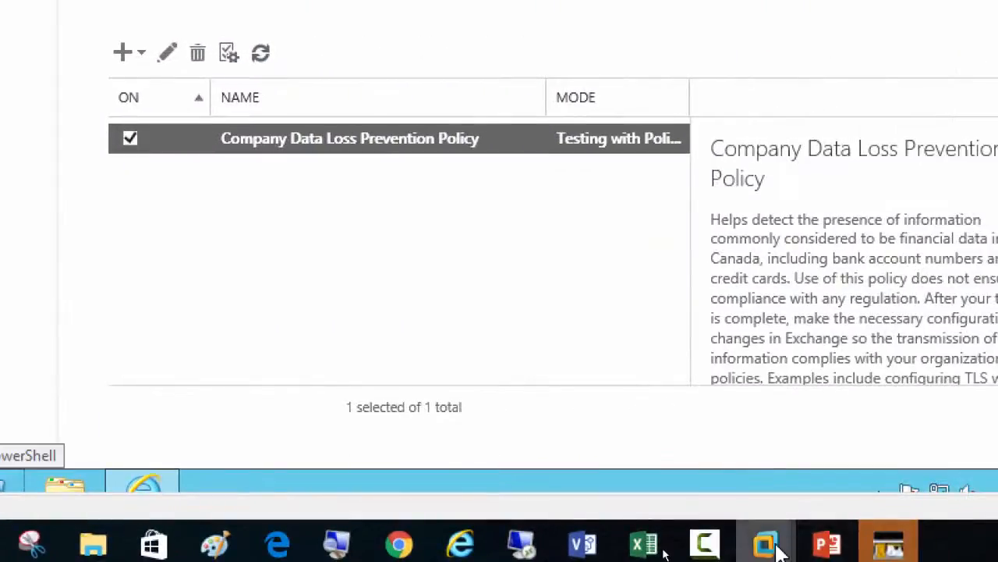
Switch to the Magnifier, reduce the screen magnification to 100%, and minimize it again
mouse_move(780, 551)
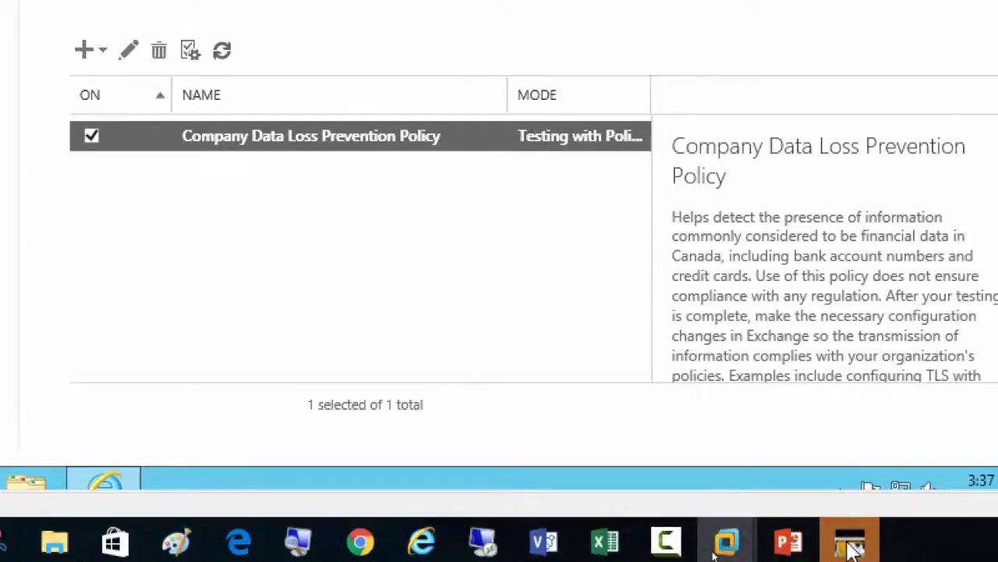
left_click(296, 542)
left_click(473, 533)
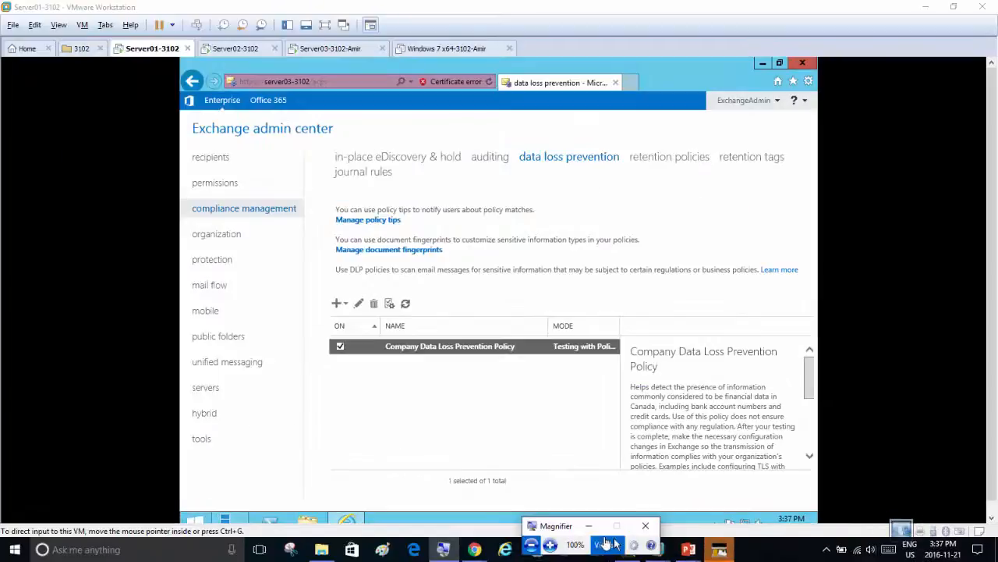
left_click(587, 525)
left_click(627, 550)
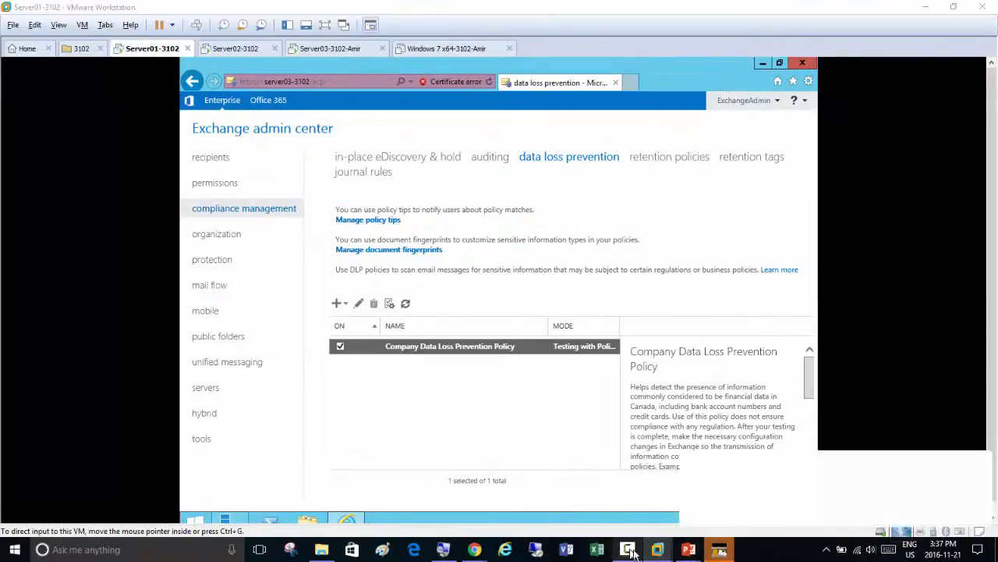
left_click(939, 491)
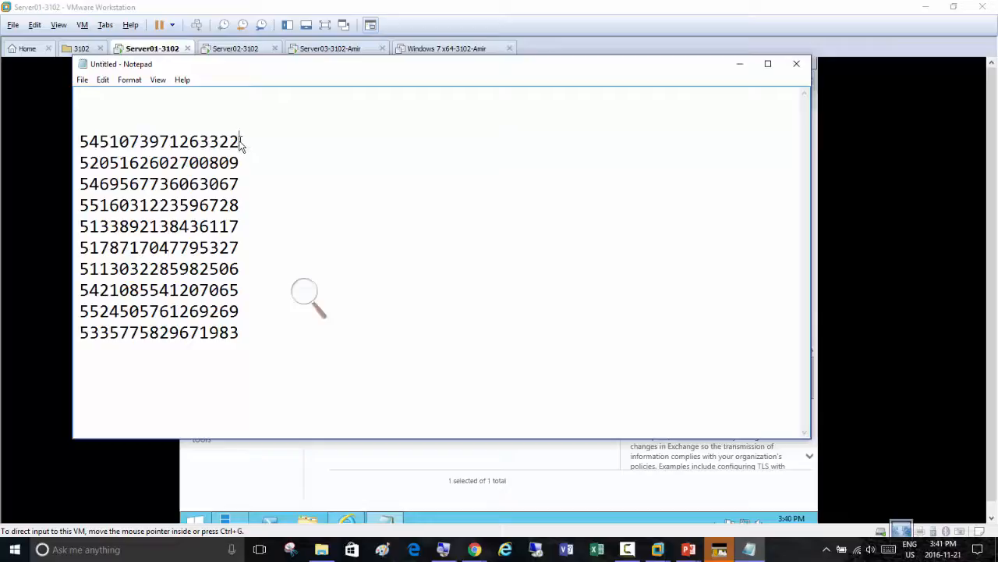
Copy the first card number from the Notepad list on the host, and minimize both Notepad windows
left_click_drag(240, 143, 75, 138)
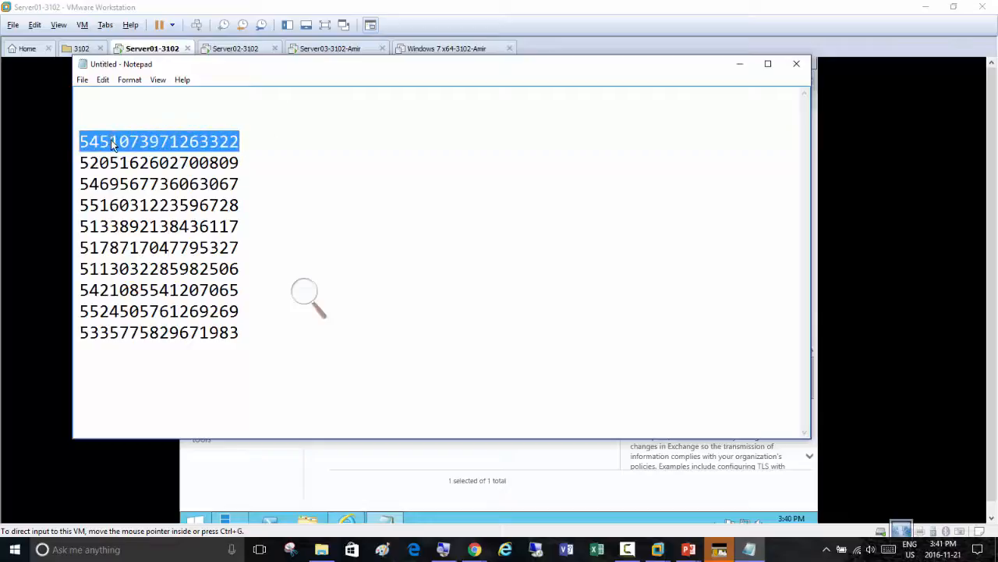
right_click(111, 140)
left_click(242, 181)
left_click(739, 69)
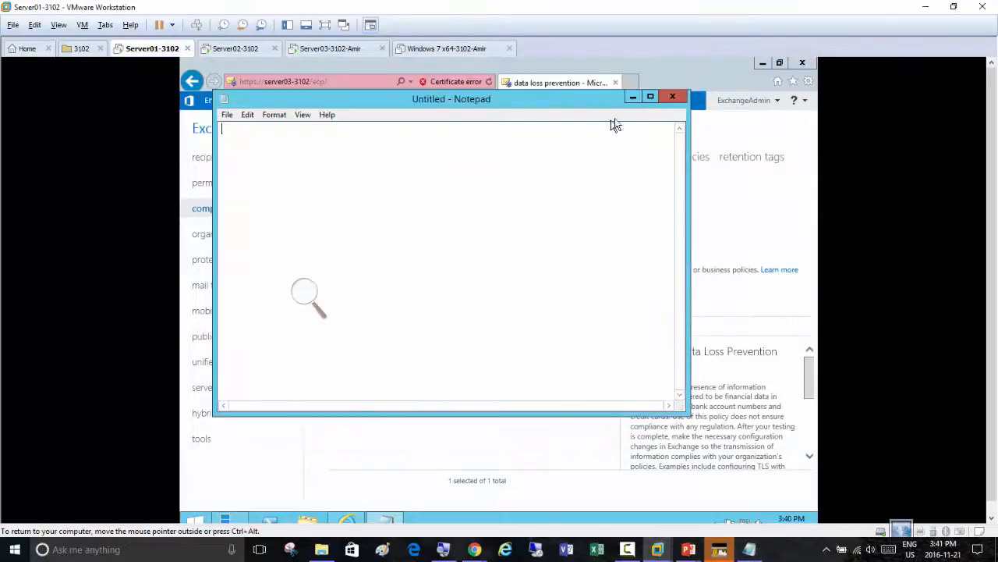
left_click(632, 96)
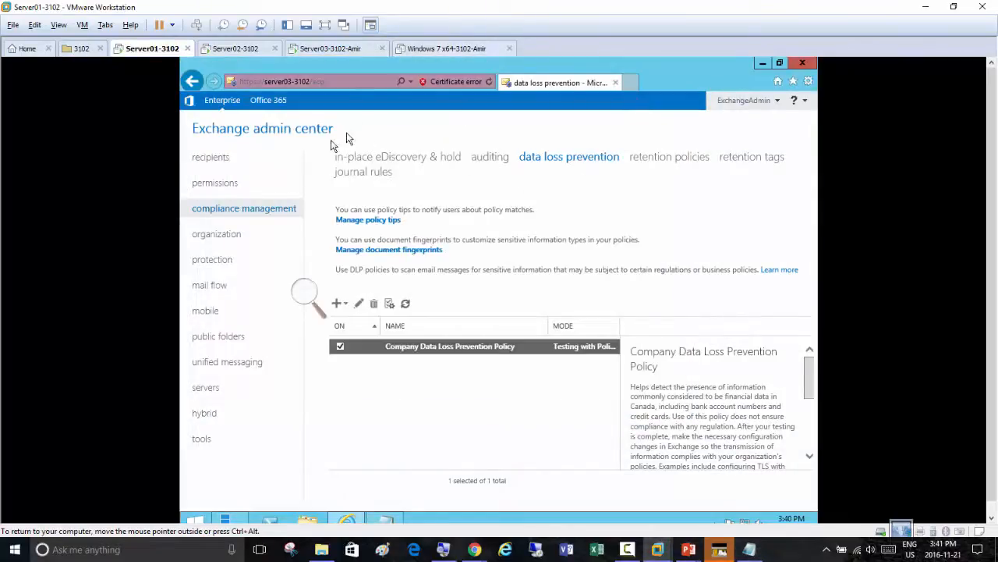
Switch to the Server02-3102 virtual machine and start a new message in Outlook Web App
left_click(231, 49)
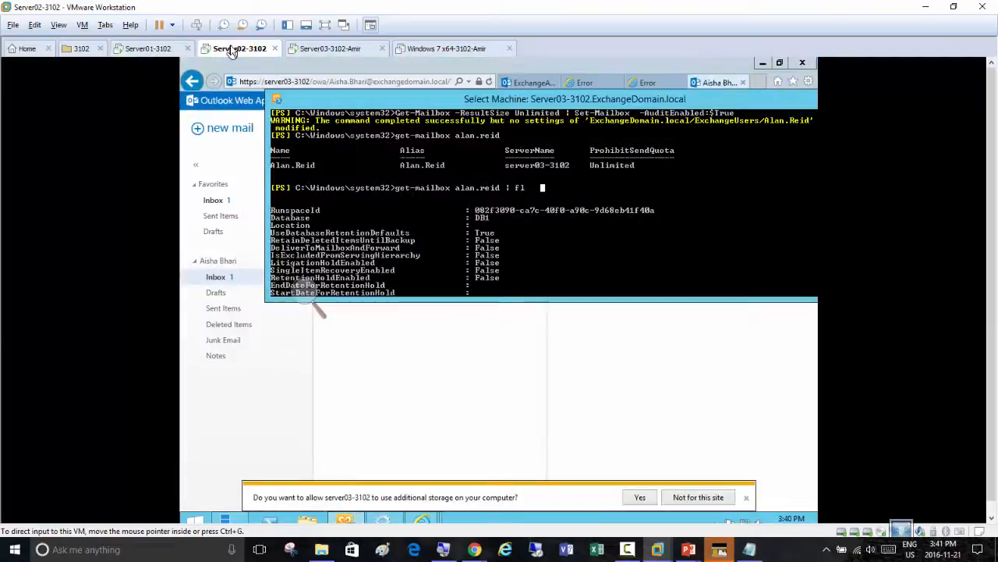
left_click(396, 353)
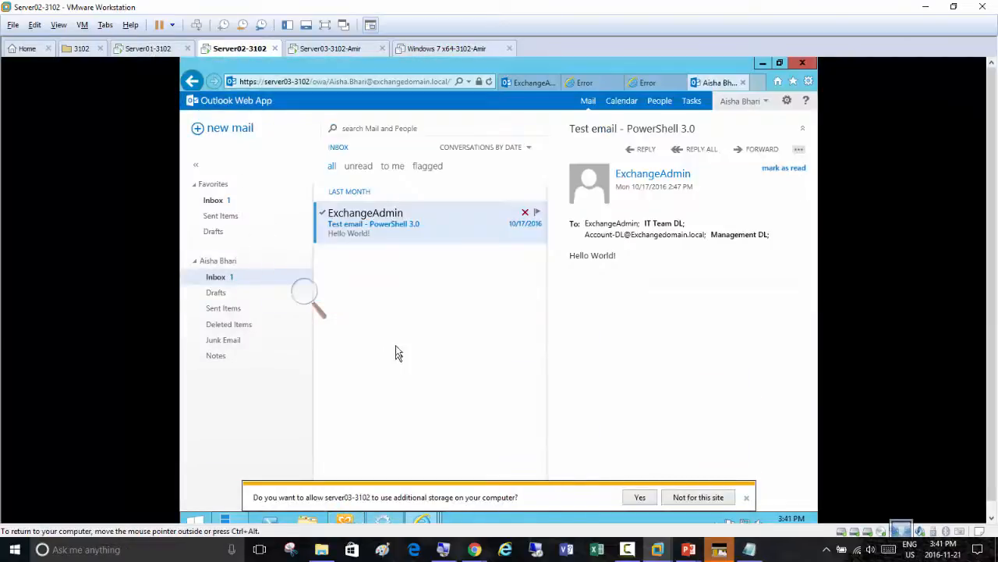
left_click(319, 299)
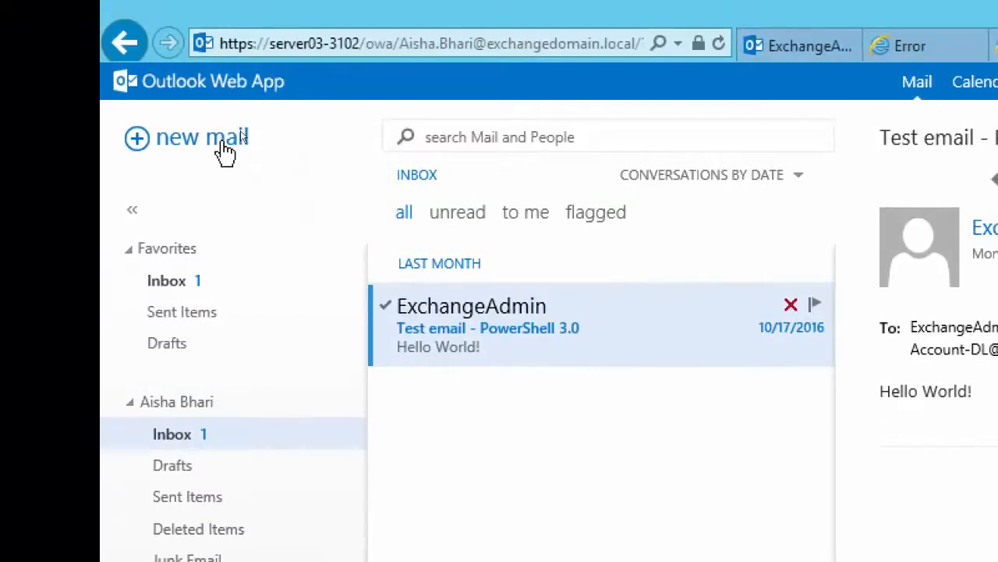
left_click(225, 152)
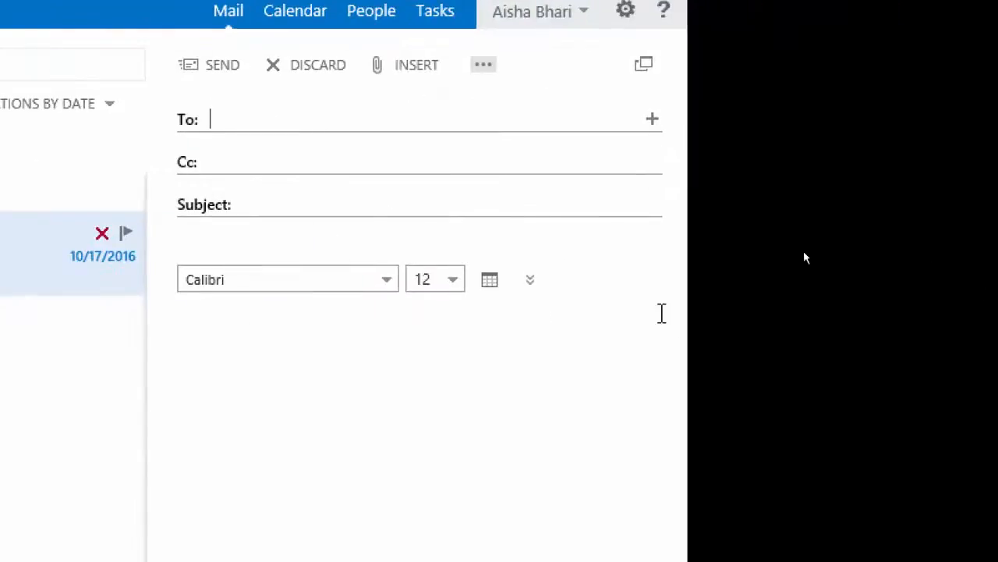
Address the message to ExchangeAdmin and two other recipients found in the directory
type("exch")
key("Return")
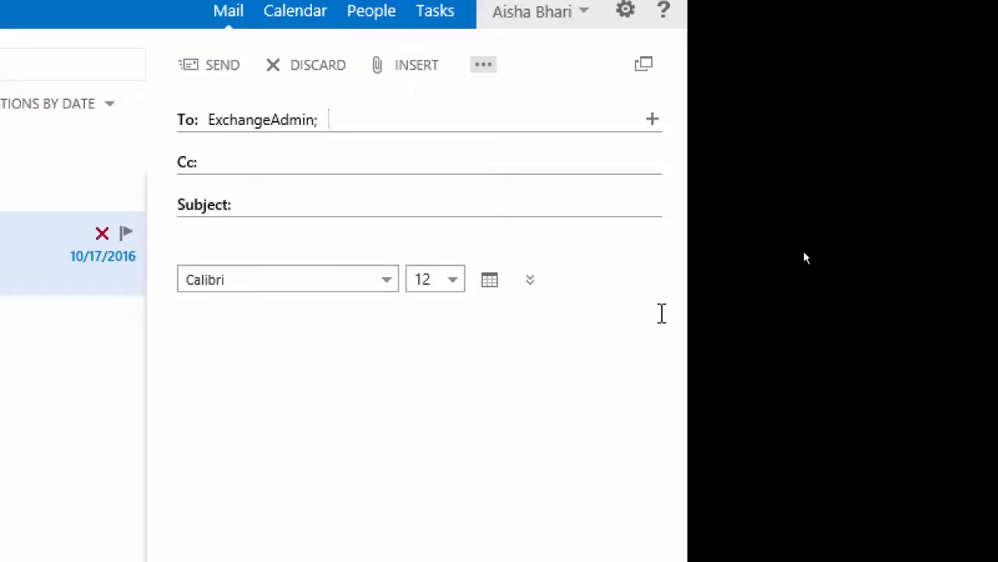
type("alan")
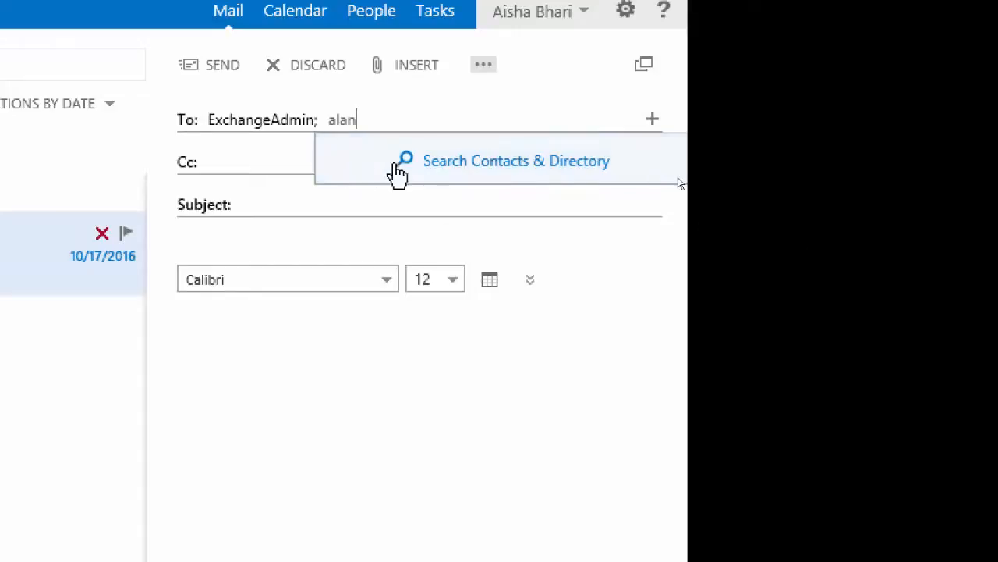
left_click(397, 173)
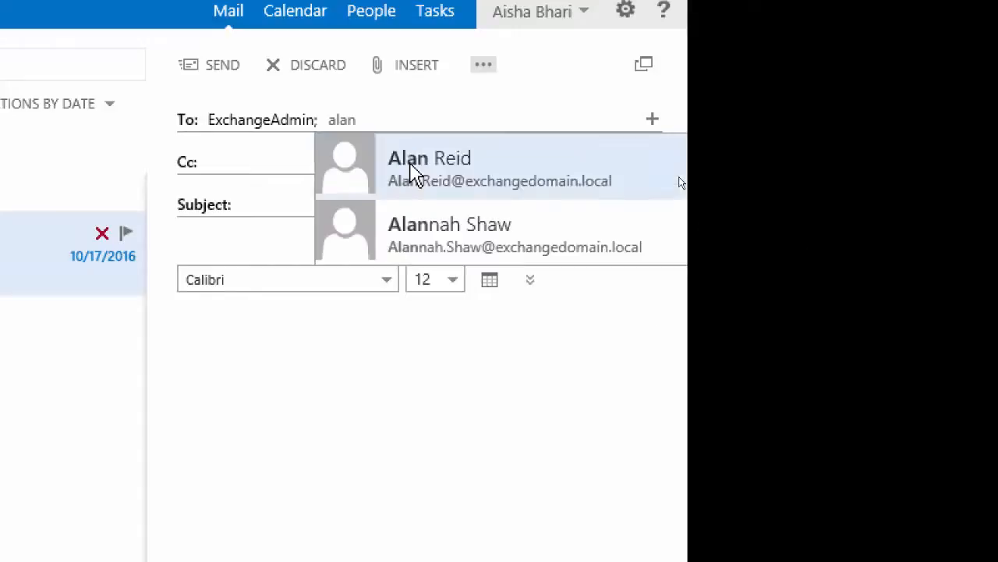
left_click(442, 239)
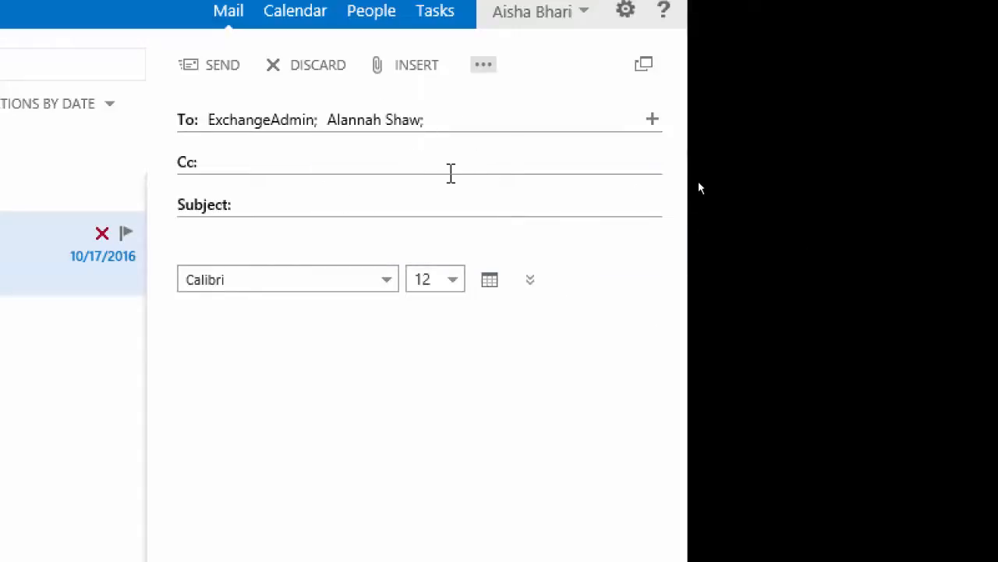
type("alan")
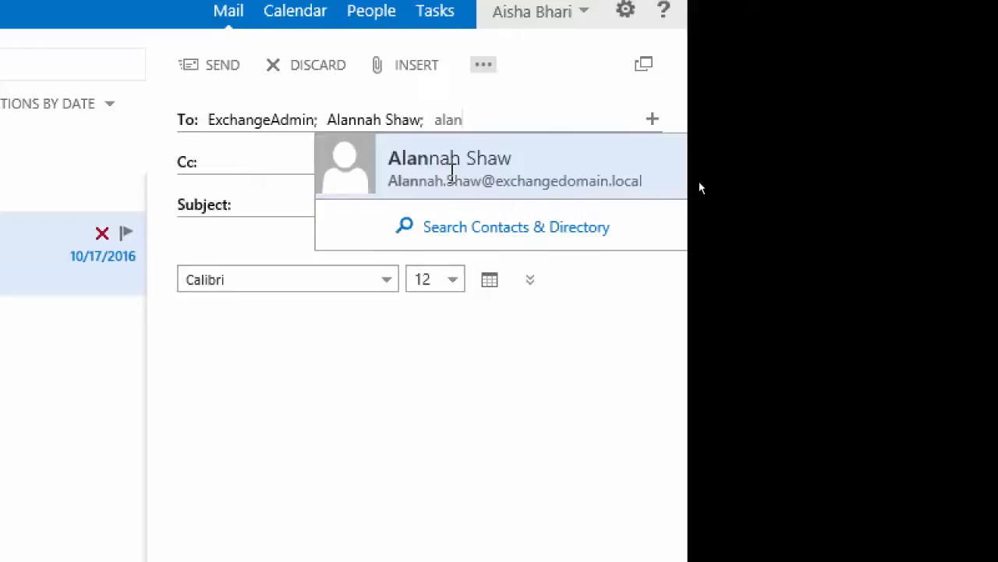
type(".")
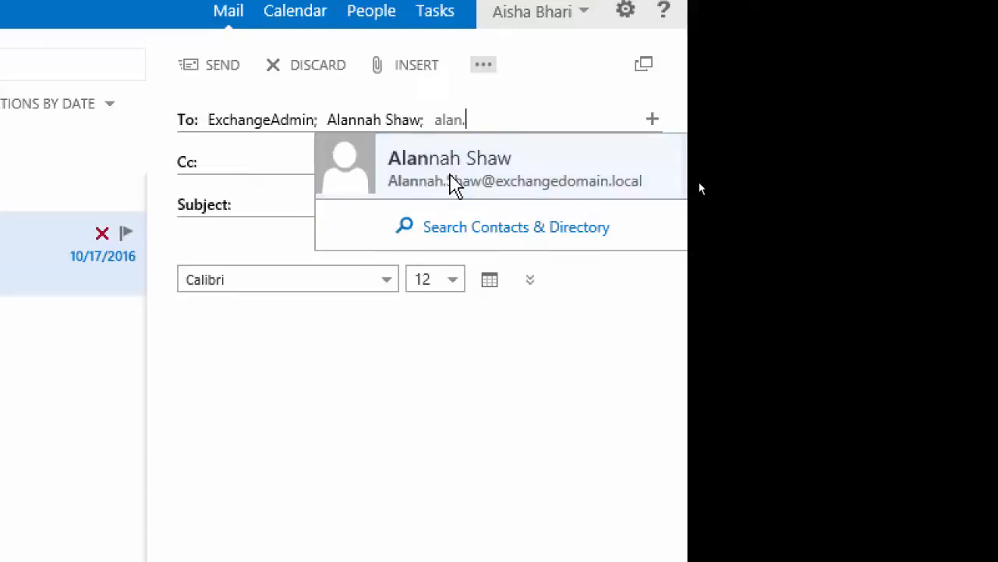
type("re")
left_click(476, 173)
left_click(481, 177)
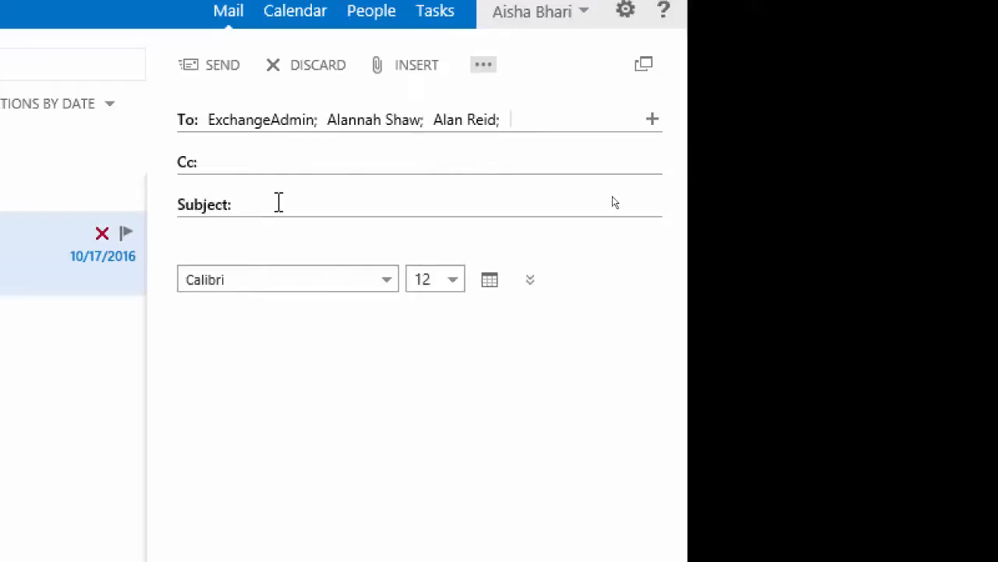
Set the message subject to "Credit card numbers"
left_click(278, 202)
type("Credit card")
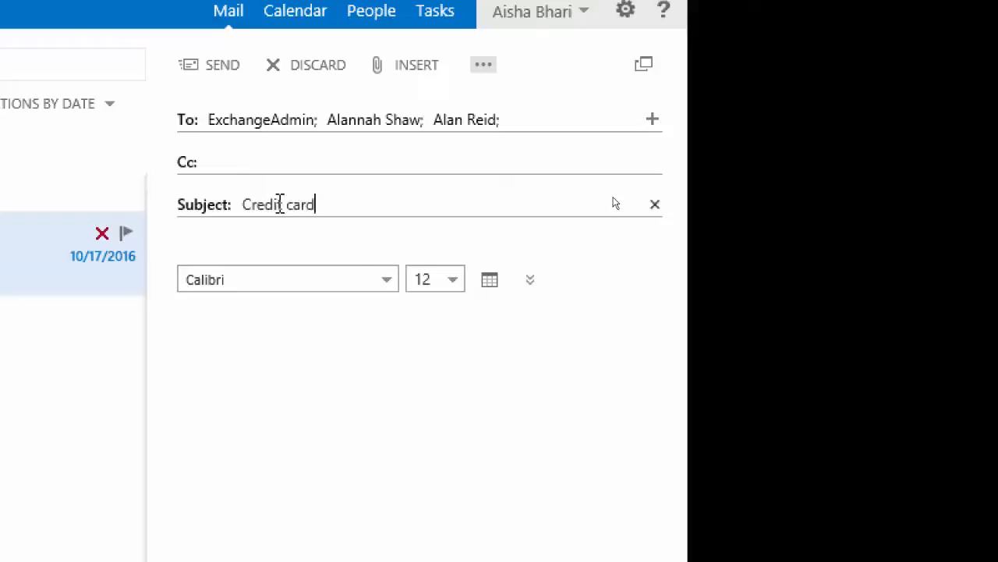
type(" numbers")
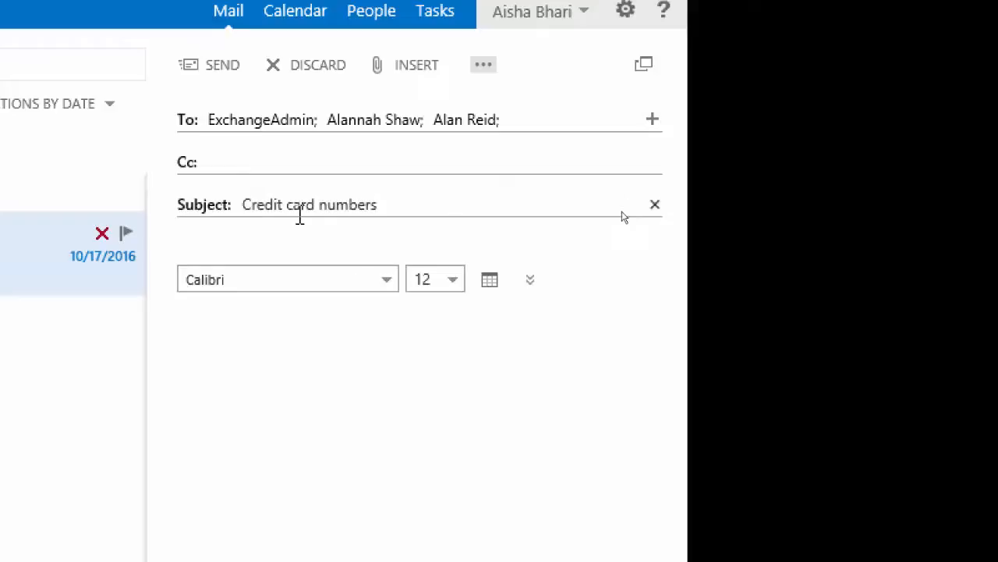
Paste the copied card number into the message body, split it into groups of four digits, and append another four-digit group
left_click(272, 342)
key("ctrl+v")
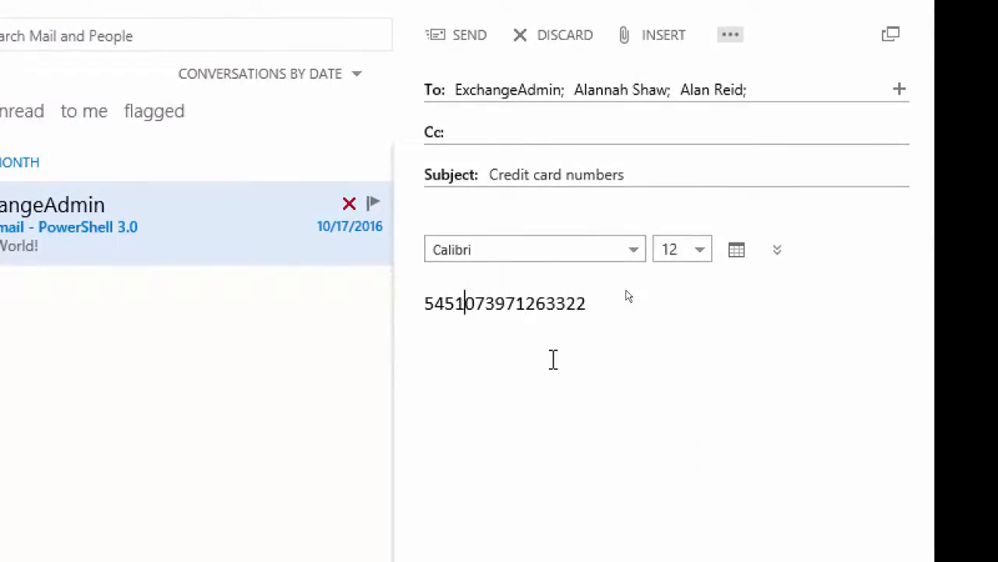
key("Right")
key("Right")
key("Right")
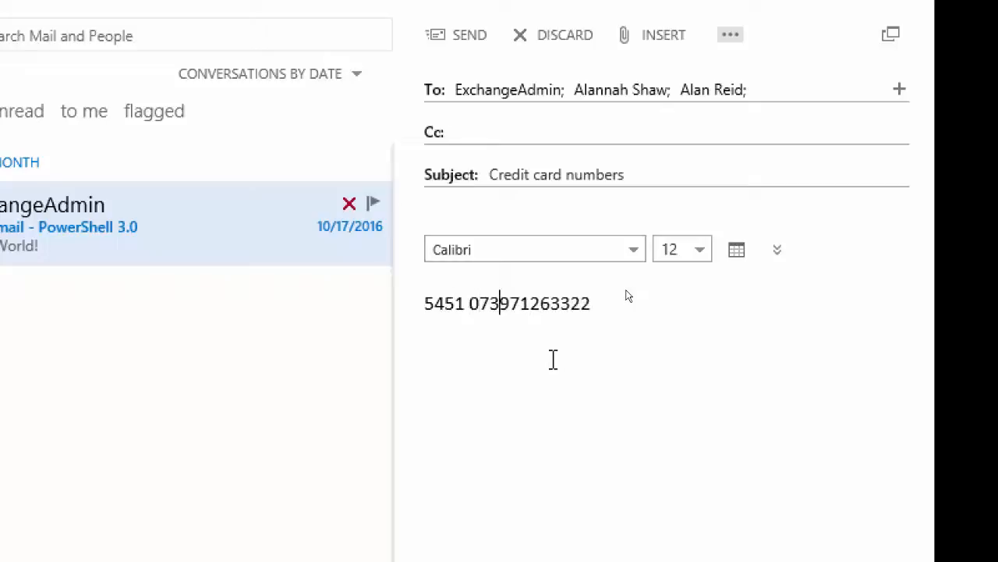
key("Right")
key("Right")
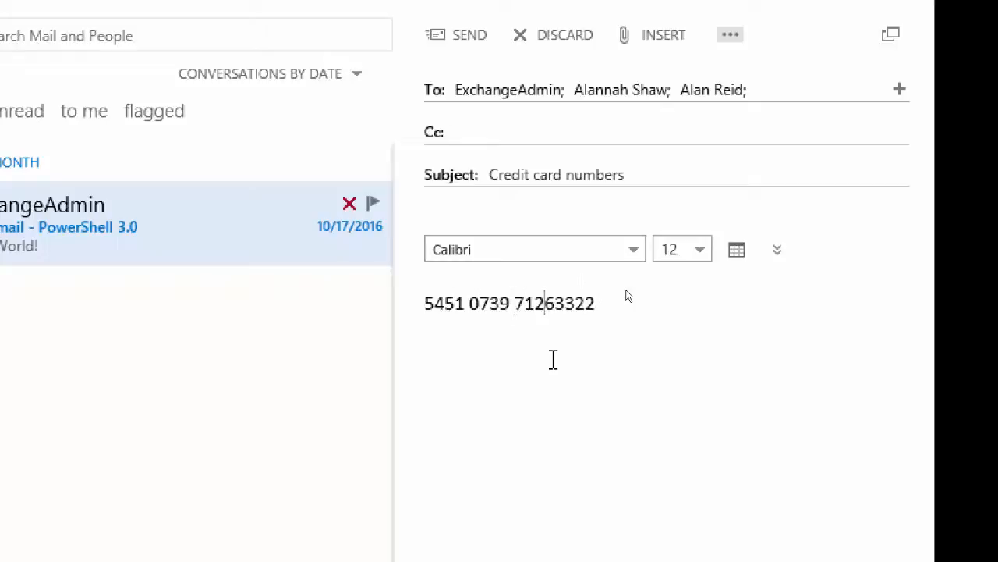
key("Right")
key("Right")
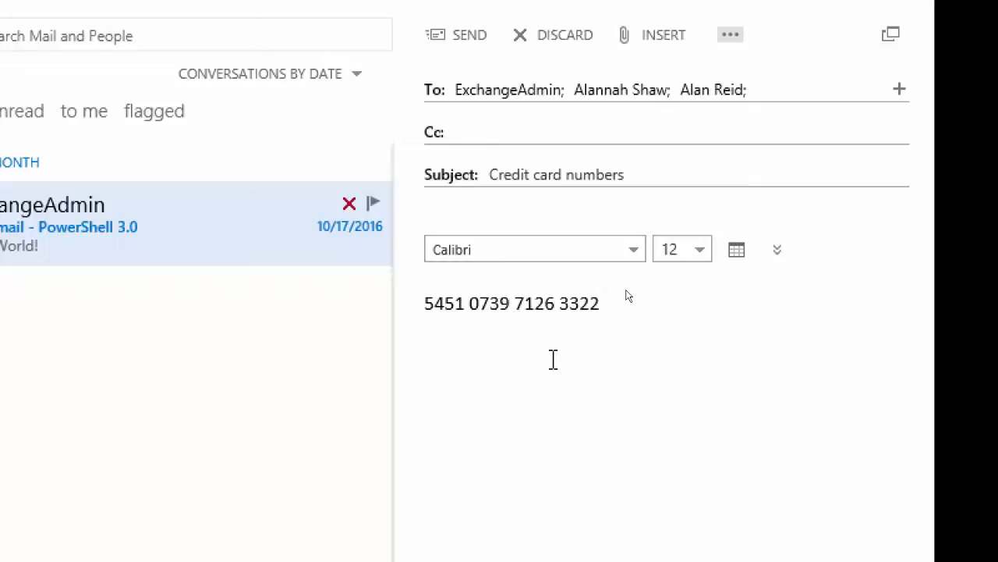
type("34")
Add the lines "Credit card Number" and "CC" below the card number and send the message
type("redit")
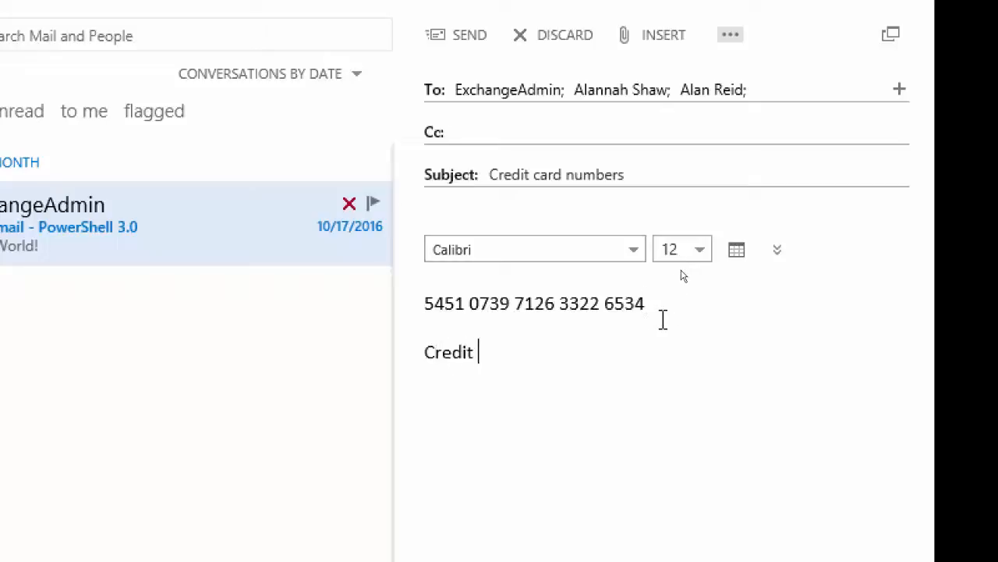
type(" card Number")
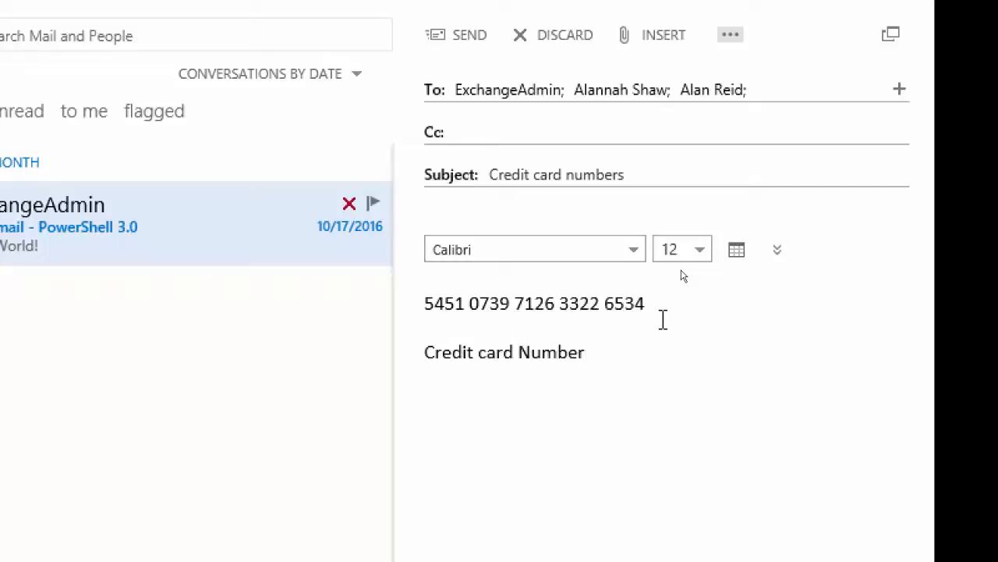
key("Return")
type("CC")
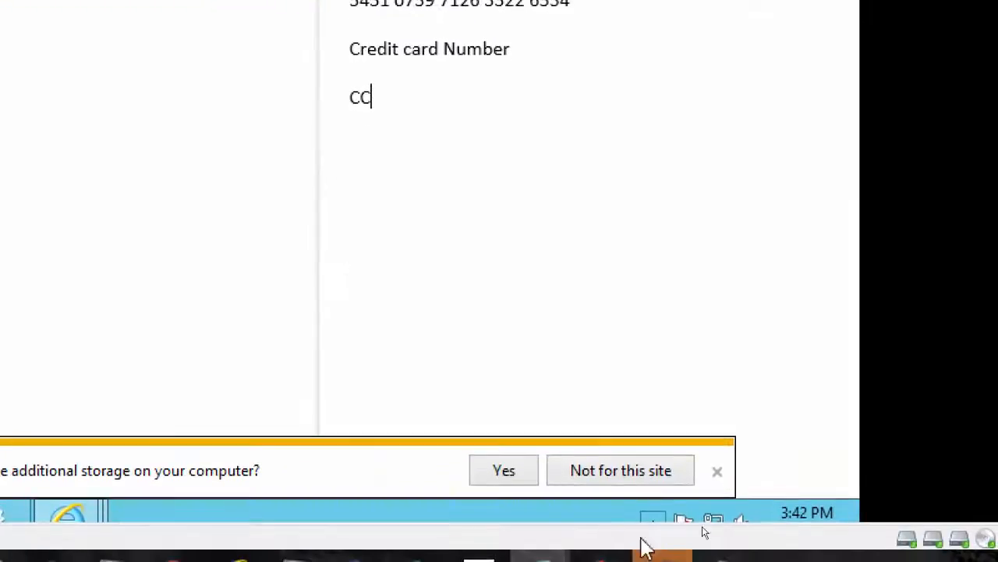
left_click(427, 69)
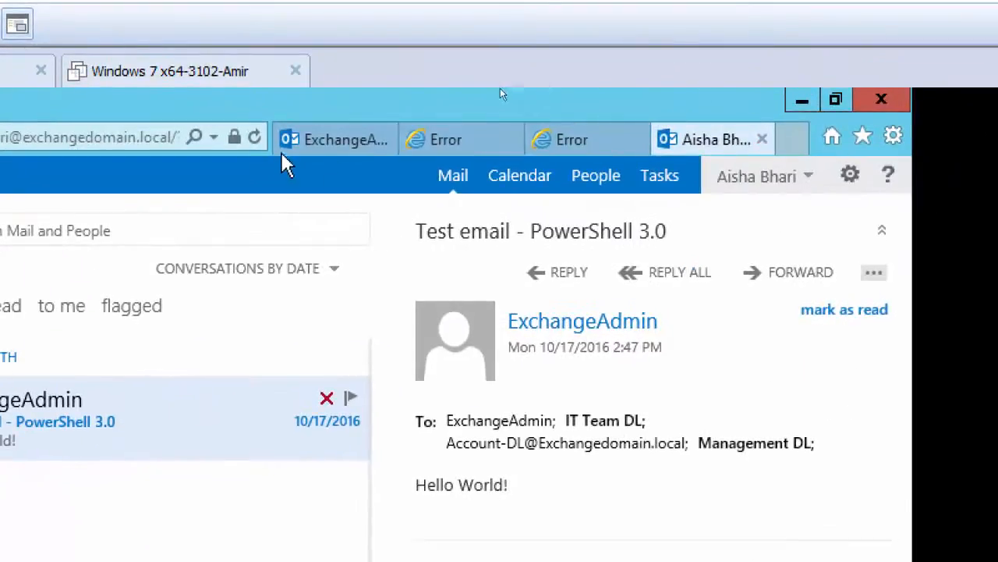
Check the sender's Drafts and Inbox folders for the sent message or any policy notification, refreshing the mailbox
left_click(255, 138)
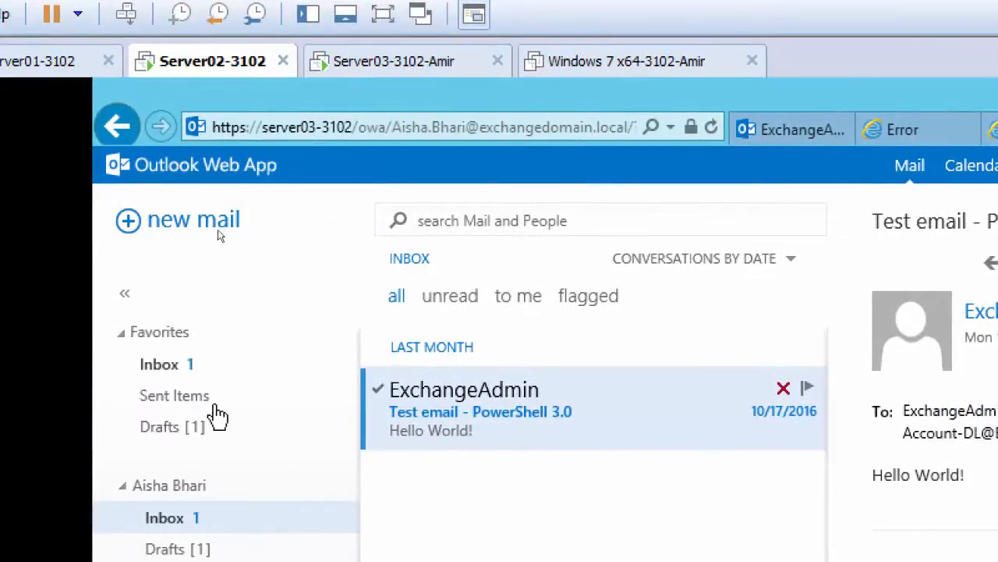
left_click(163, 429)
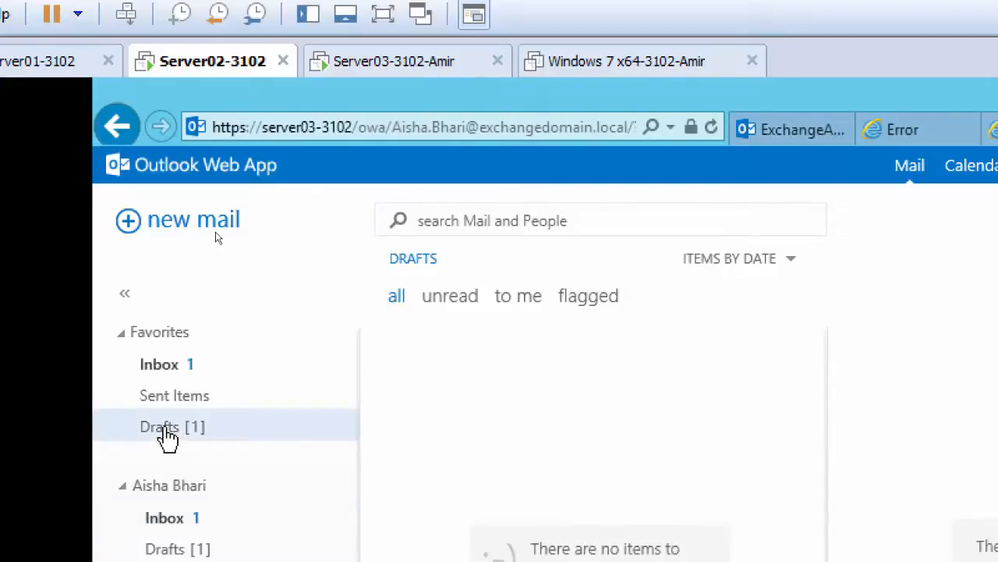
left_click(159, 373)
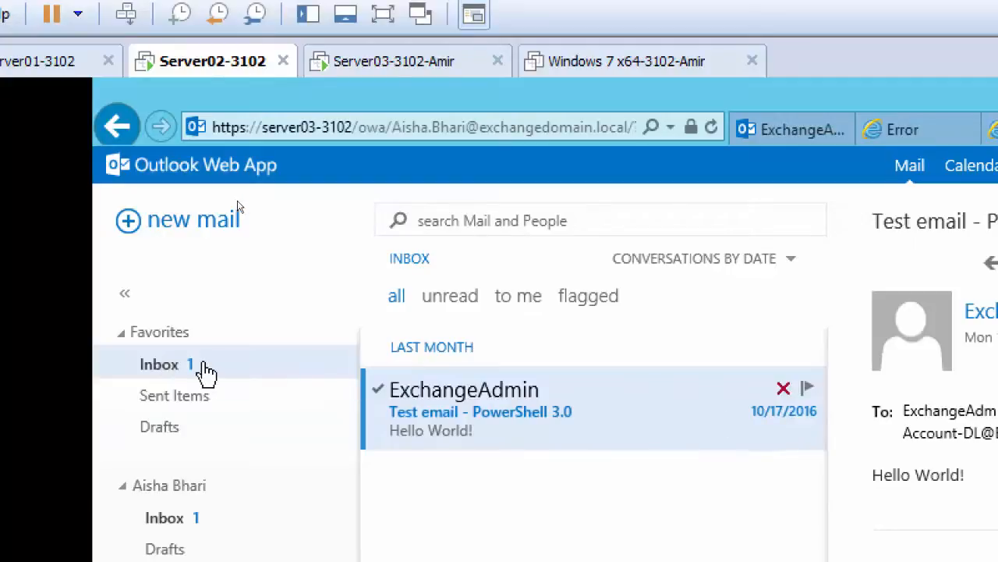
key("F5")
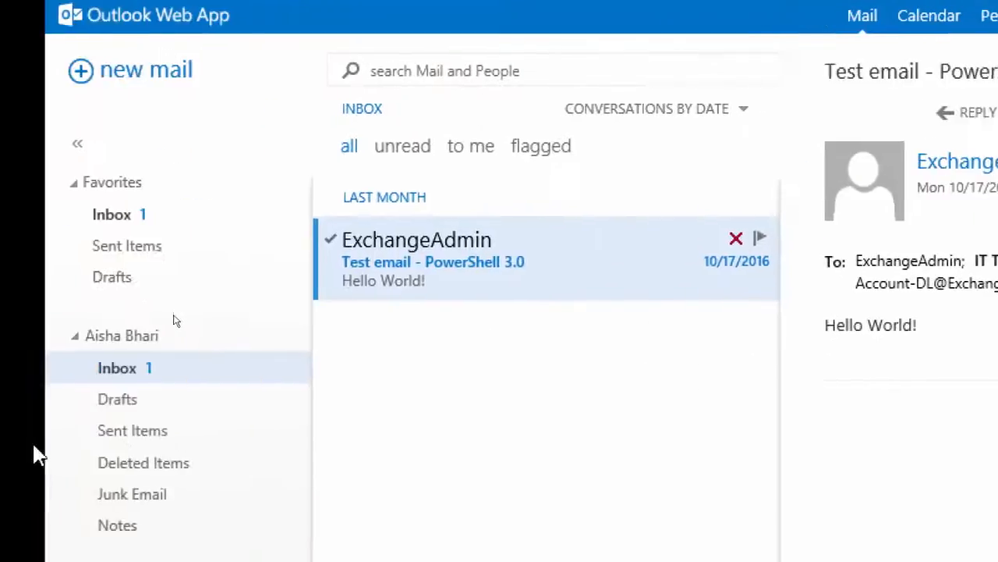
left_click(115, 213)
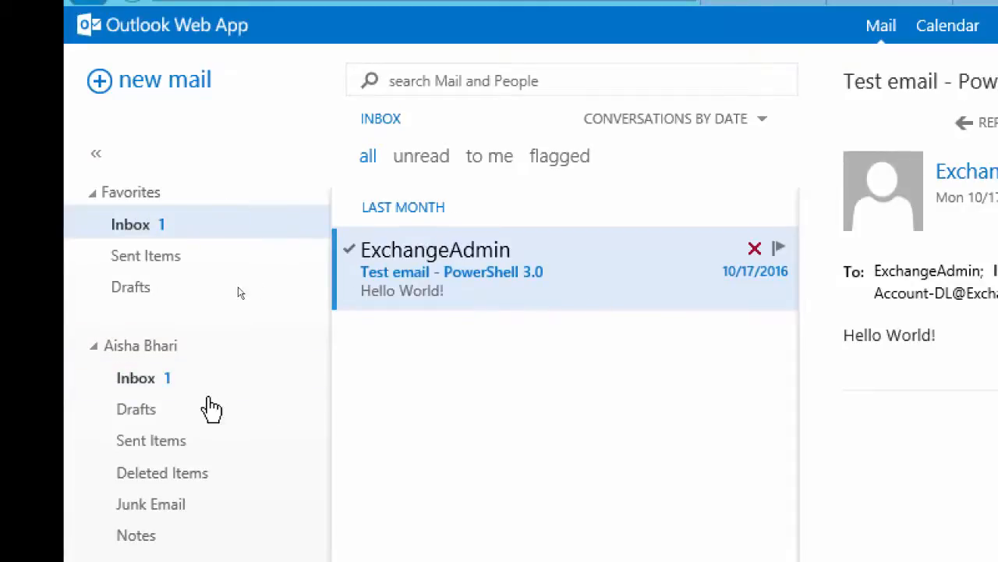
left_click(133, 386)
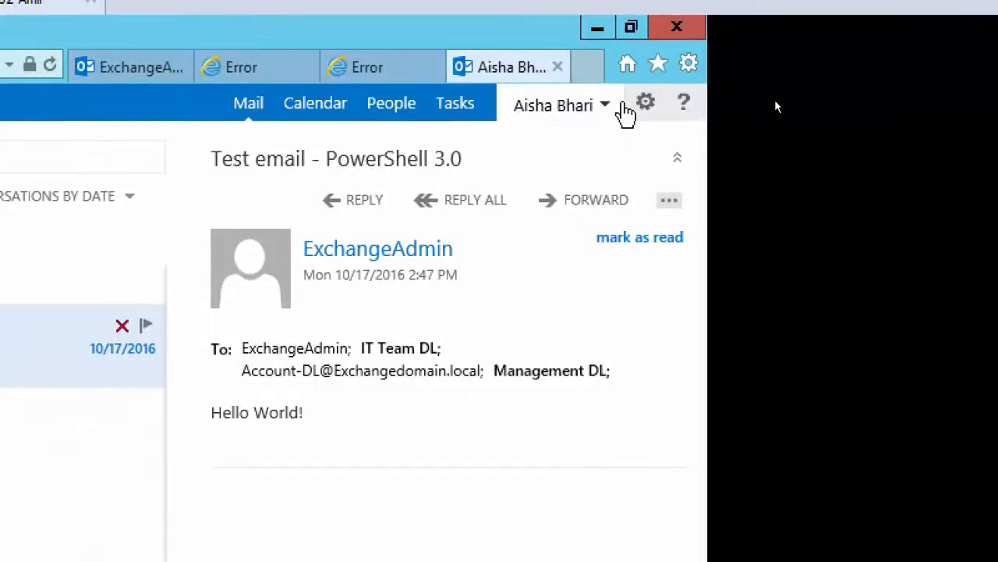
Switch to the ExchangeAdmin mailbox and open the received "Credit card numbers" message
left_click(625, 105)
left_click(139, 78)
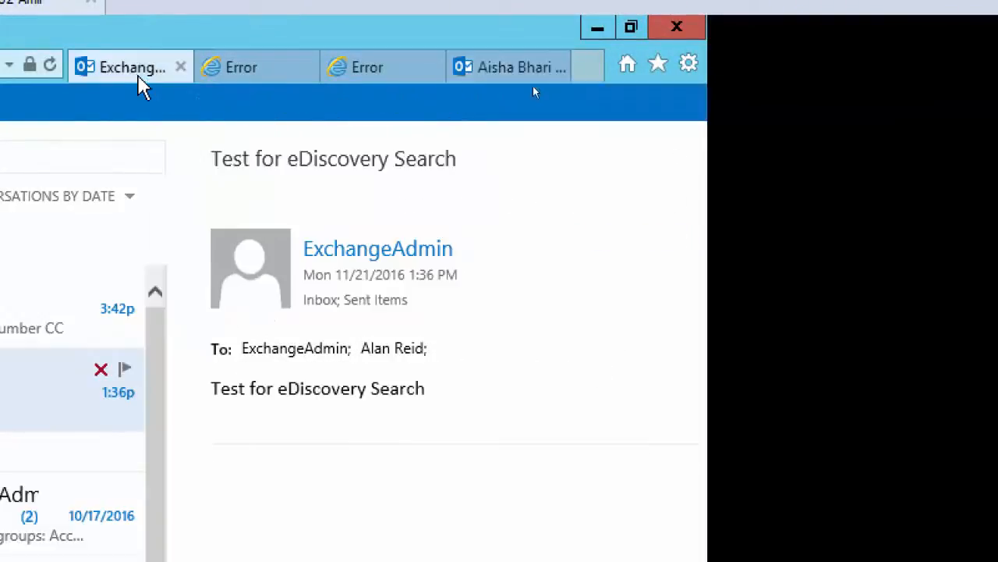
left_click(285, 179)
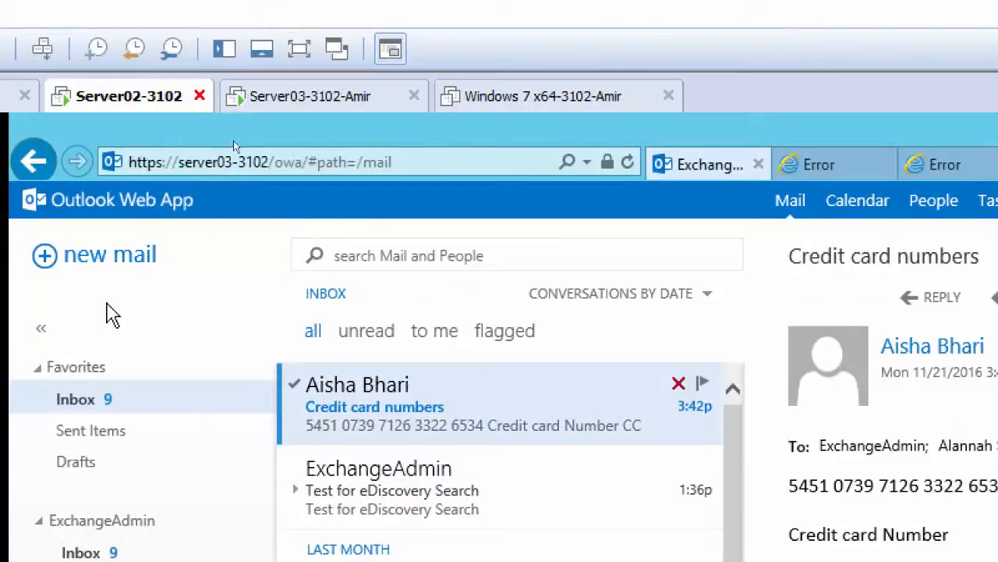
Start forwarding the "Test for eDiscovery Search" message from Sent Items, and return to the "Credit card numbers" message in the Inbox
left_click(67, 429)
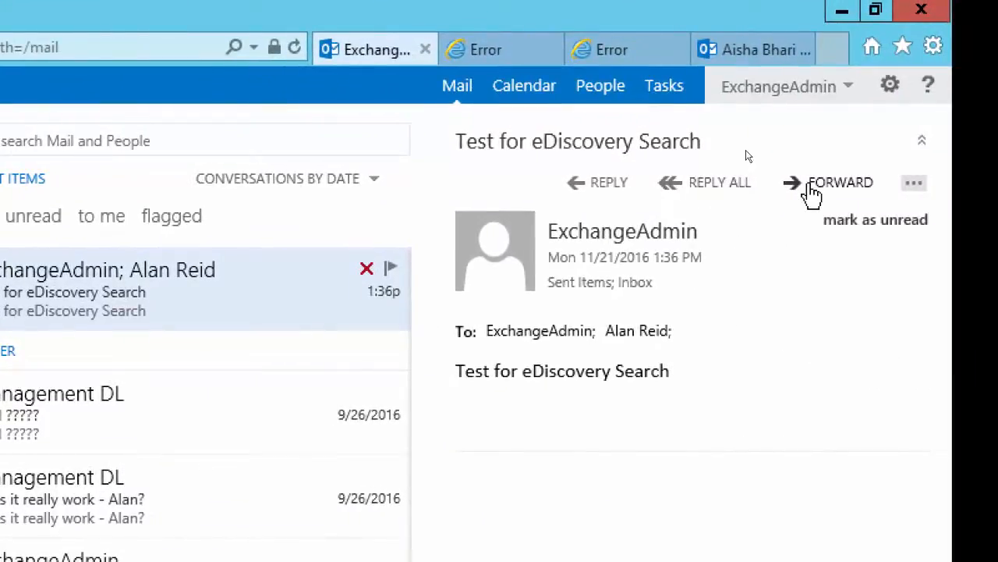
left_click(818, 192)
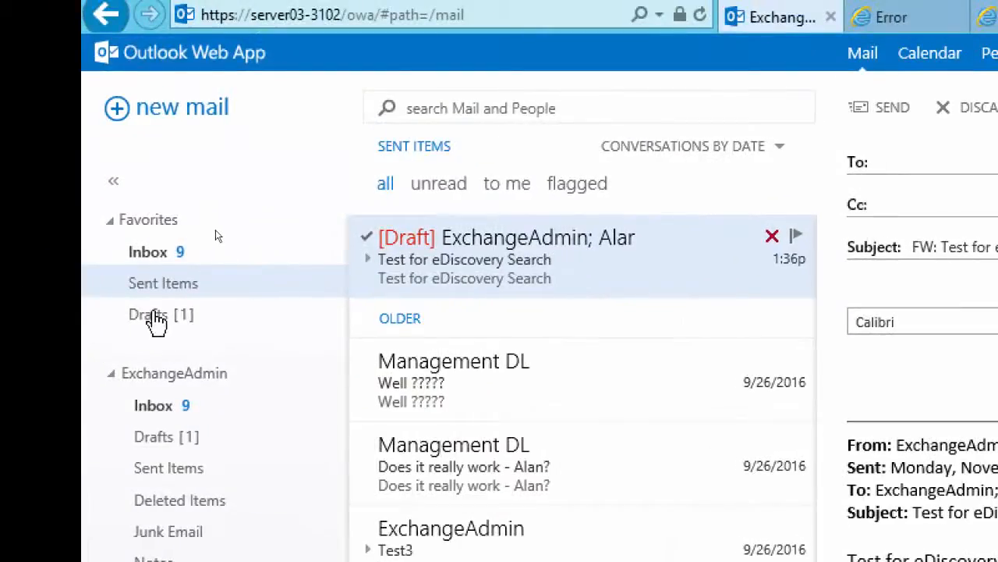
left_click(143, 261)
left_click(408, 259)
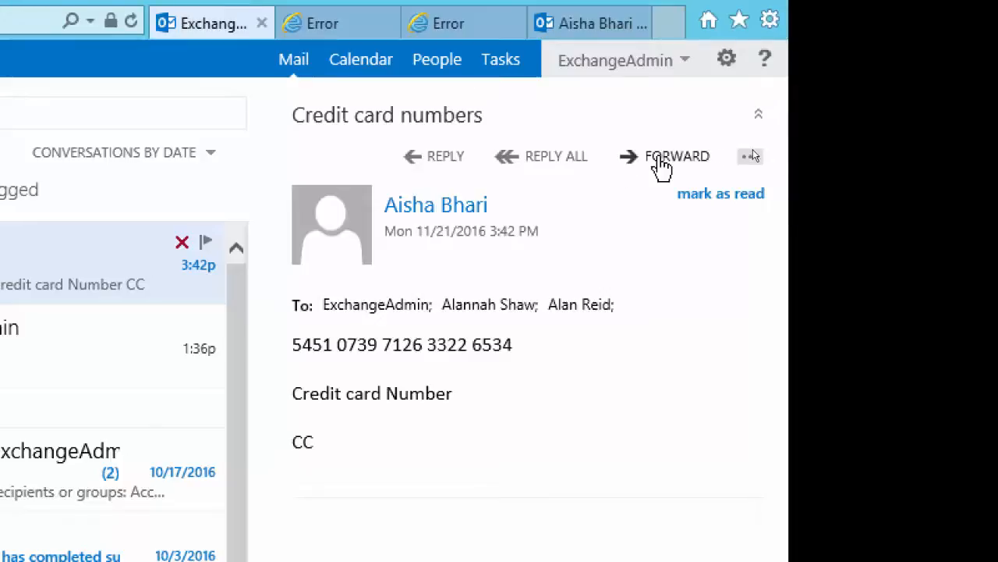
Forward the "Credit card numbers" message to the external Gmail address and send it
left_click(662, 164)
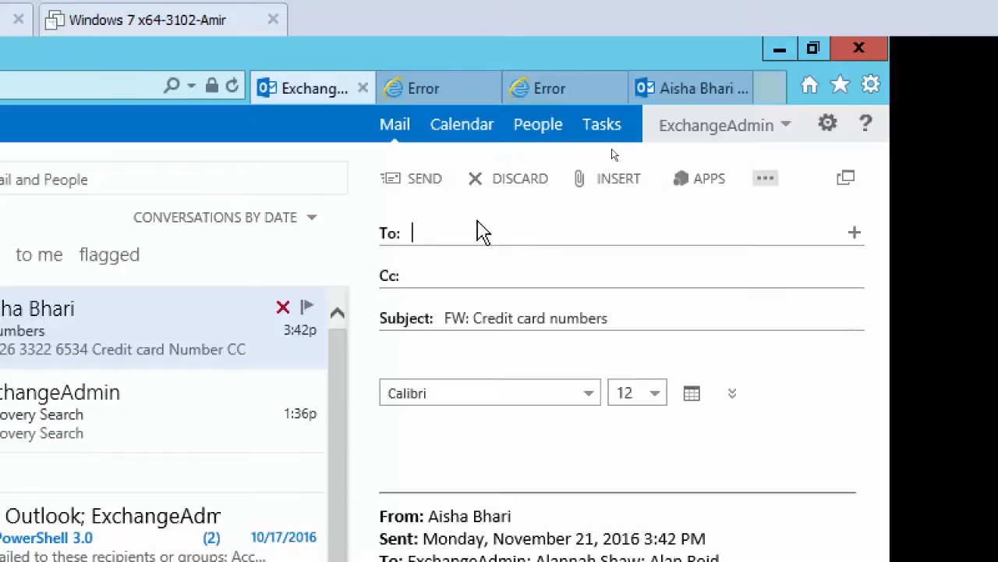
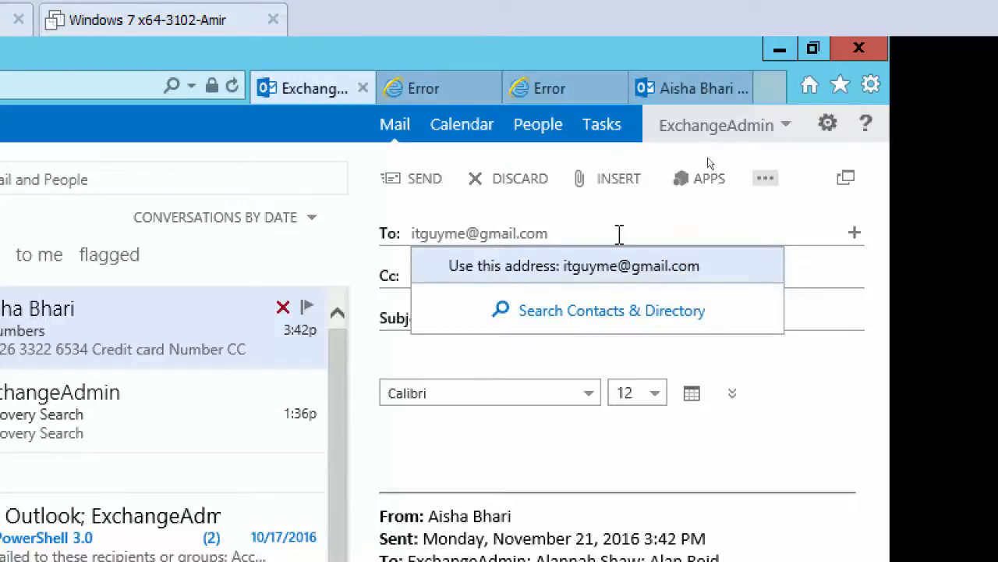
left_click(601, 266)
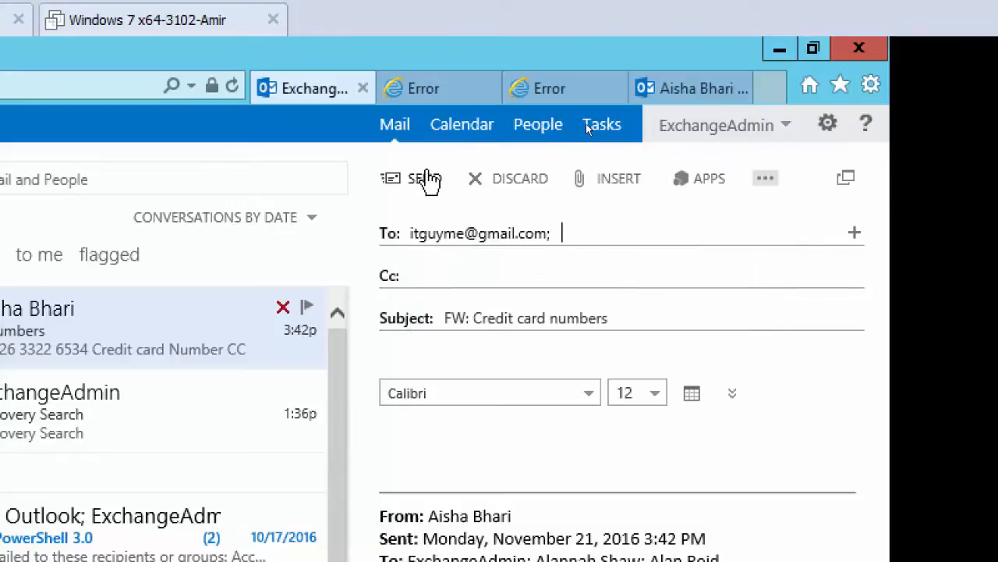
left_click(428, 181)
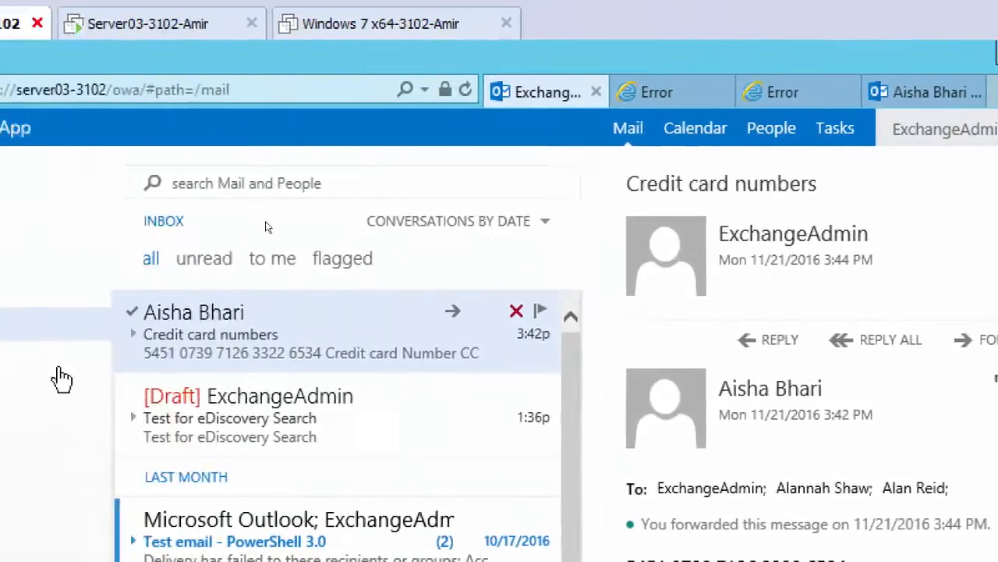
Delete the "FW: Test for eDiscovery Search" draft and return to the Inbox
left_click(0, 401)
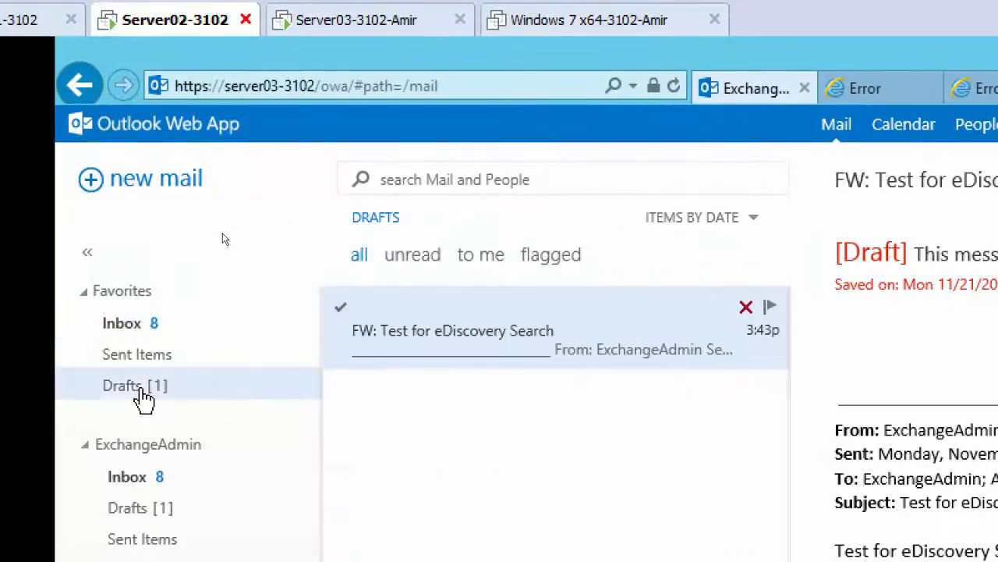
left_click(747, 310)
left_click(127, 328)
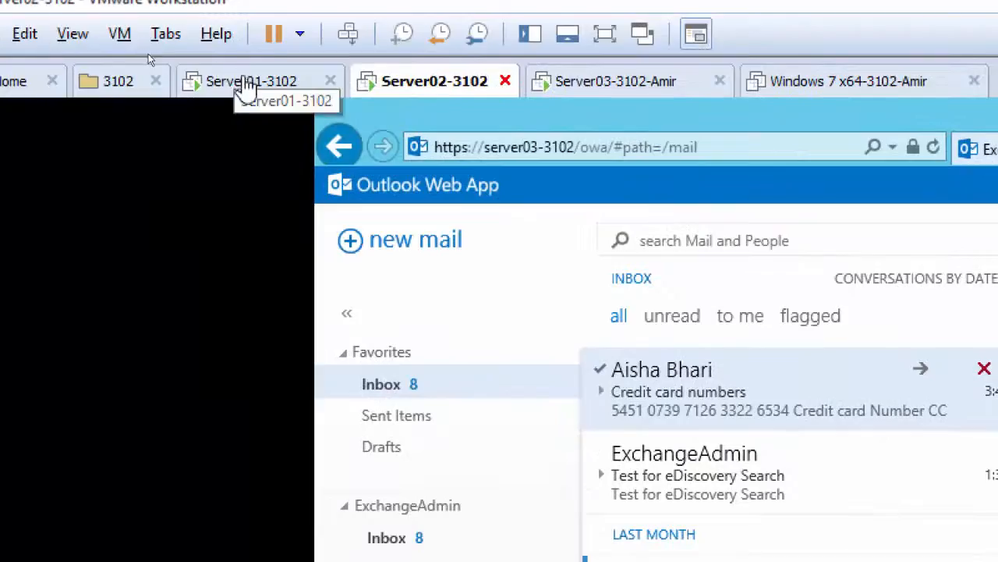
On the Server01-3102 virtual machine, set the Company Data Loss Prevention Policy mode to Enforce and refresh the policy list
left_click(245, 85)
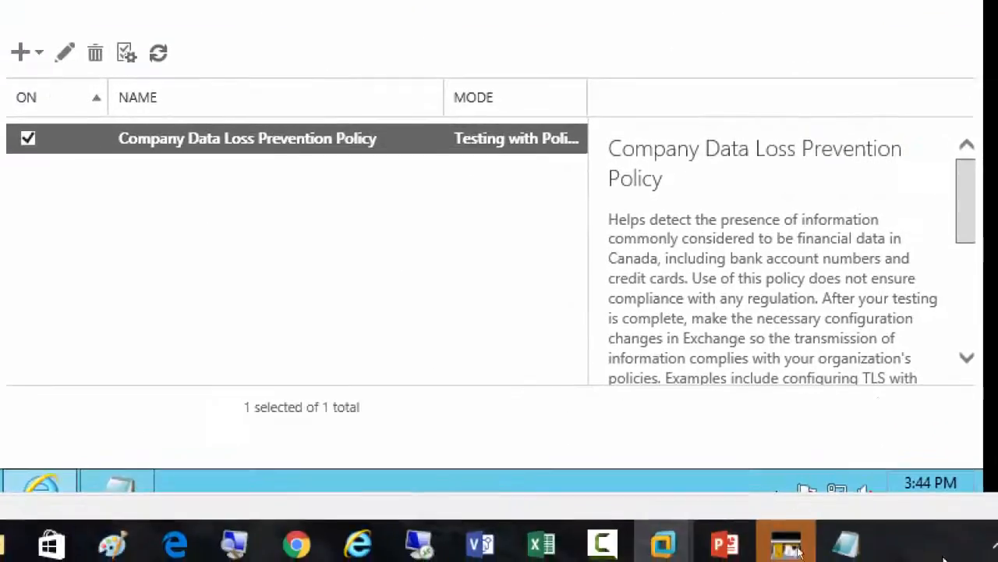
left_click_drag(962, 225, 966, 326)
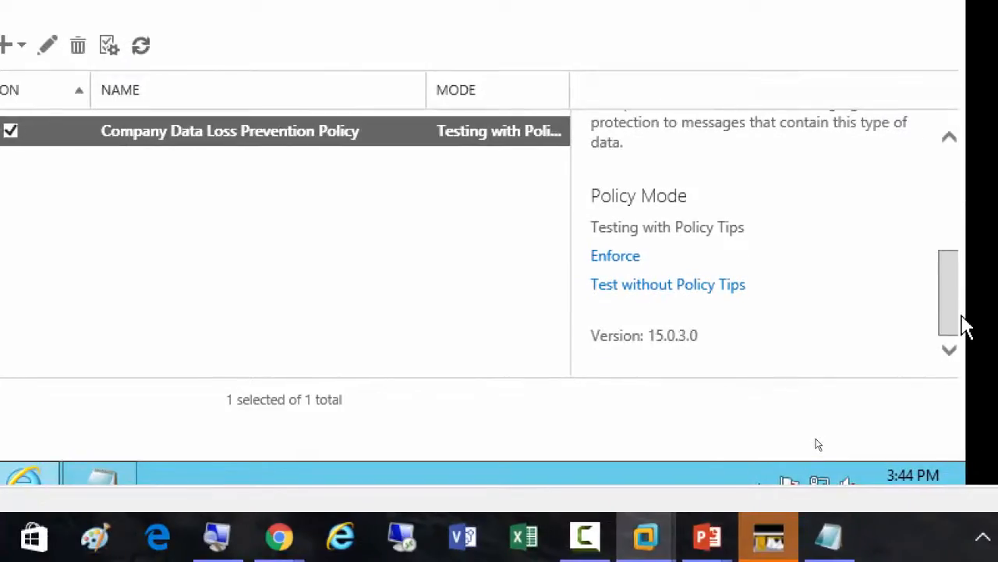
left_click(605, 257)
left_click(358, 149)
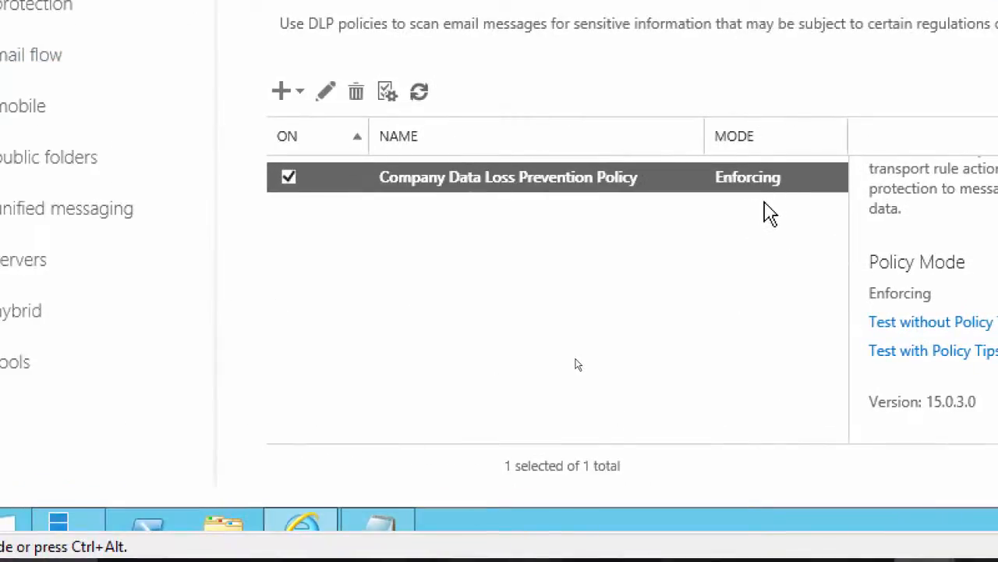
left_click(421, 96)
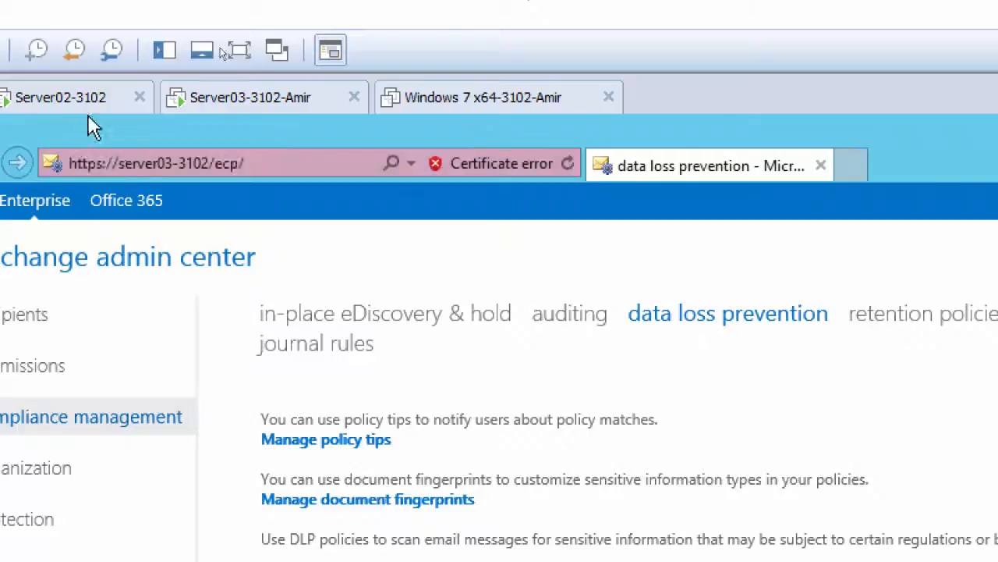
On the Server02-3102 virtual machine, reply to the sender of the original "Credit card numbers" message and send it
left_click(63, 103)
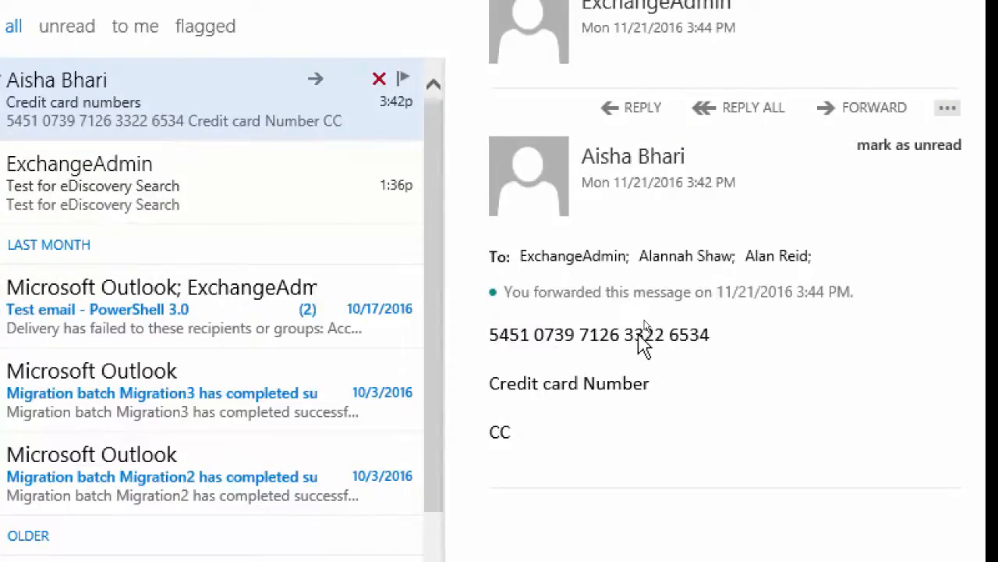
left_click(640, 109)
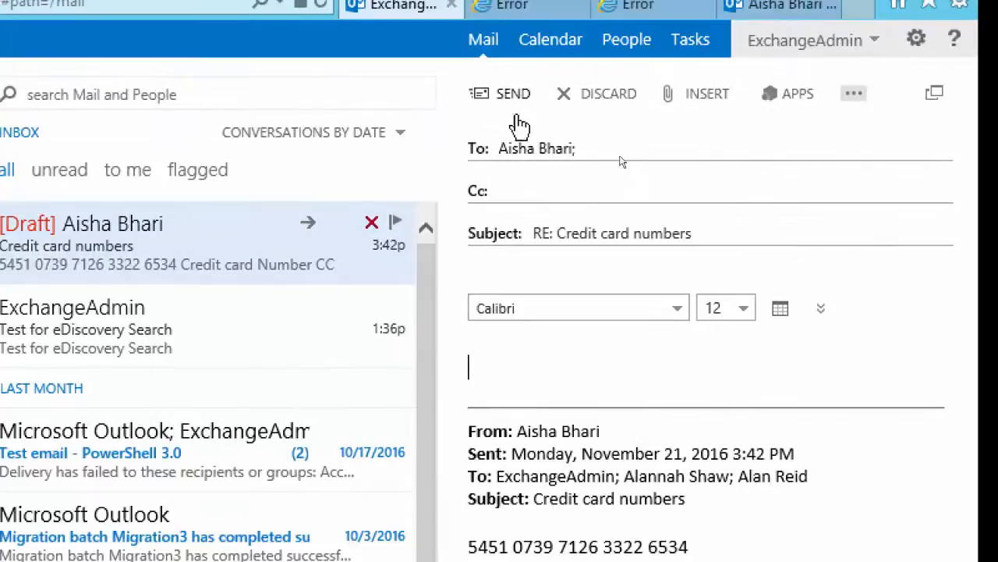
left_click(499, 96)
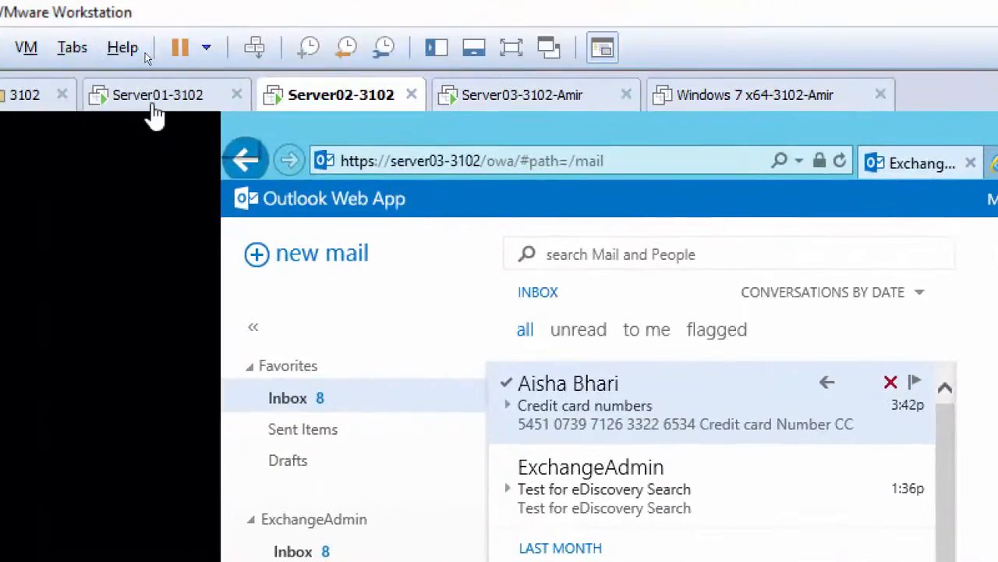
On the Server01-3102 virtual machine, start a new policy tip that notifies the sender, with English as its locale
left_click(156, 97)
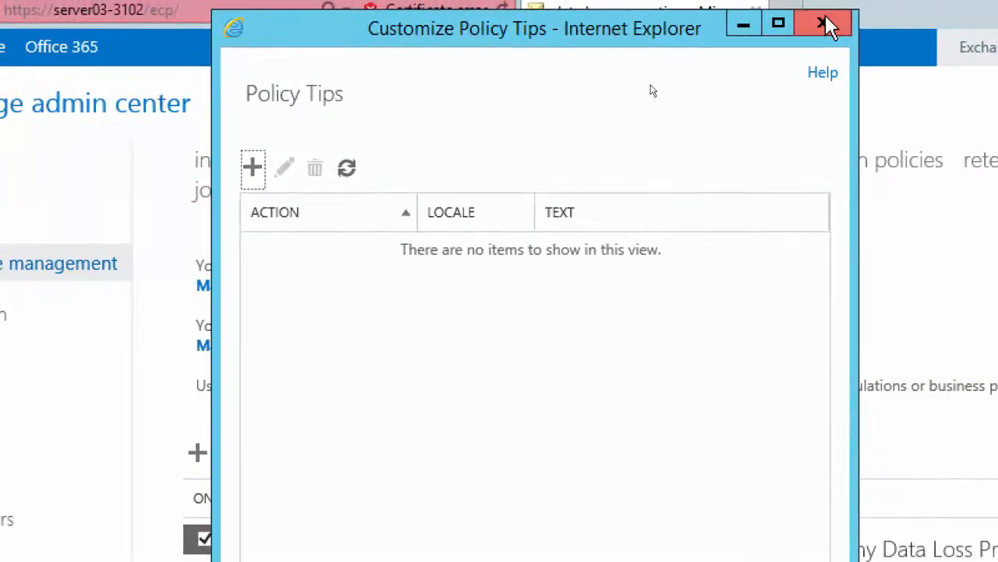
left_click(820, 18)
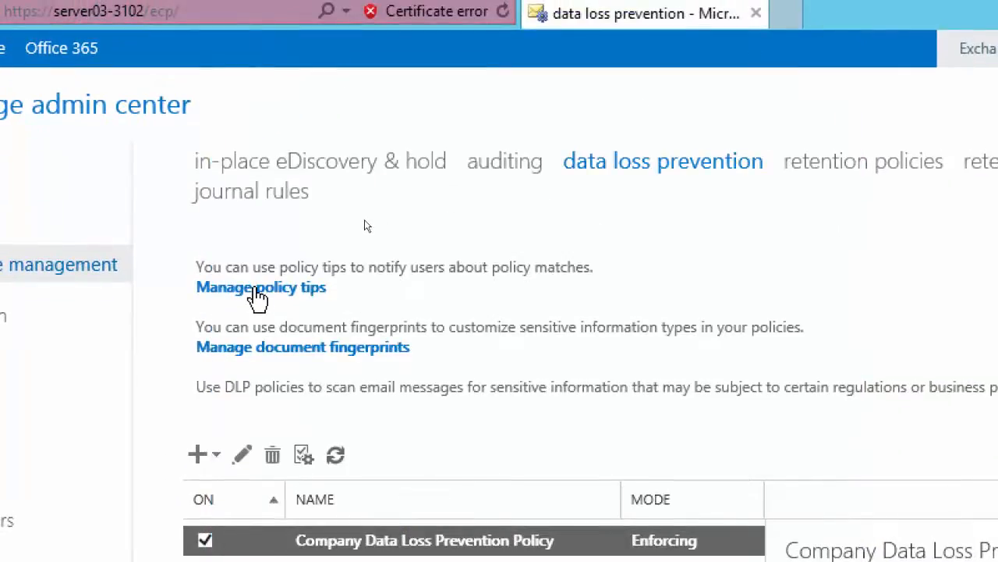
left_click(258, 289)
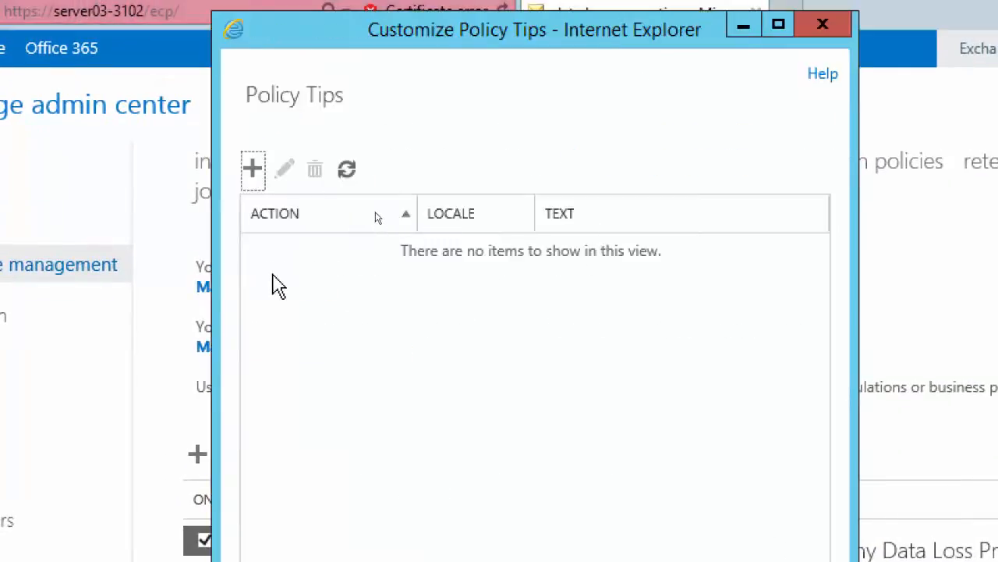
left_click(254, 170)
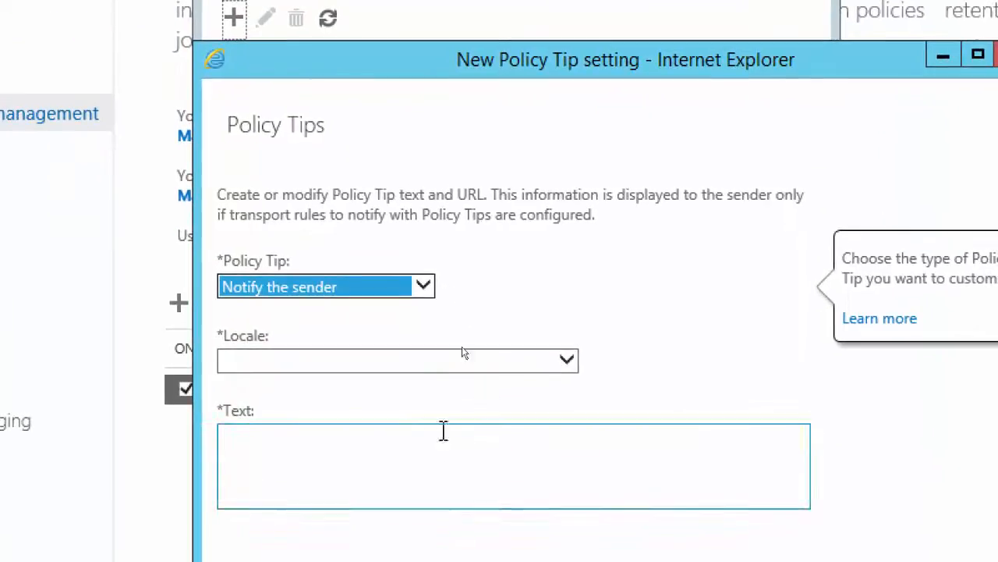
left_click(571, 367)
scroll(562, 373, "down", 8)
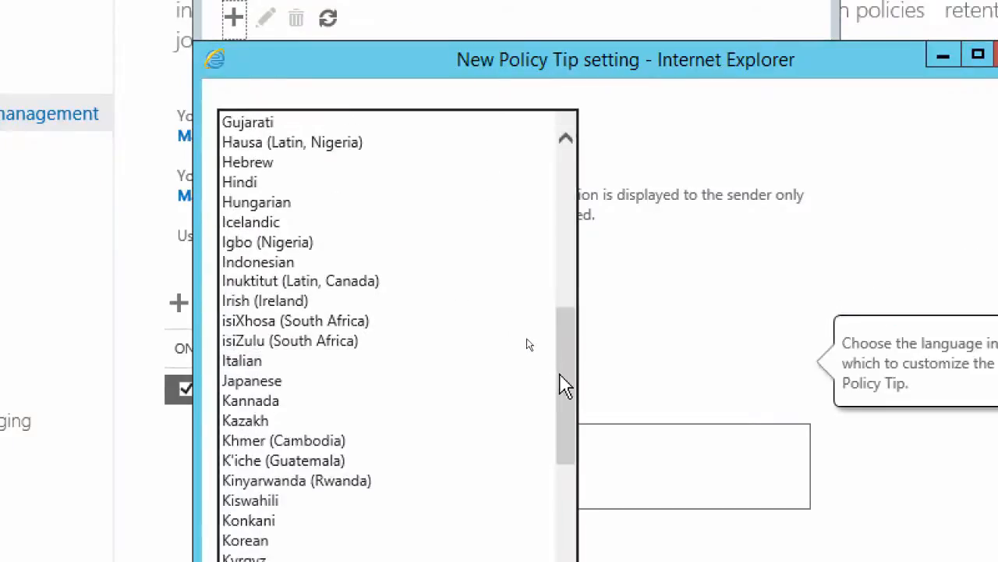
left_click_drag(569, 363, 571, 187)
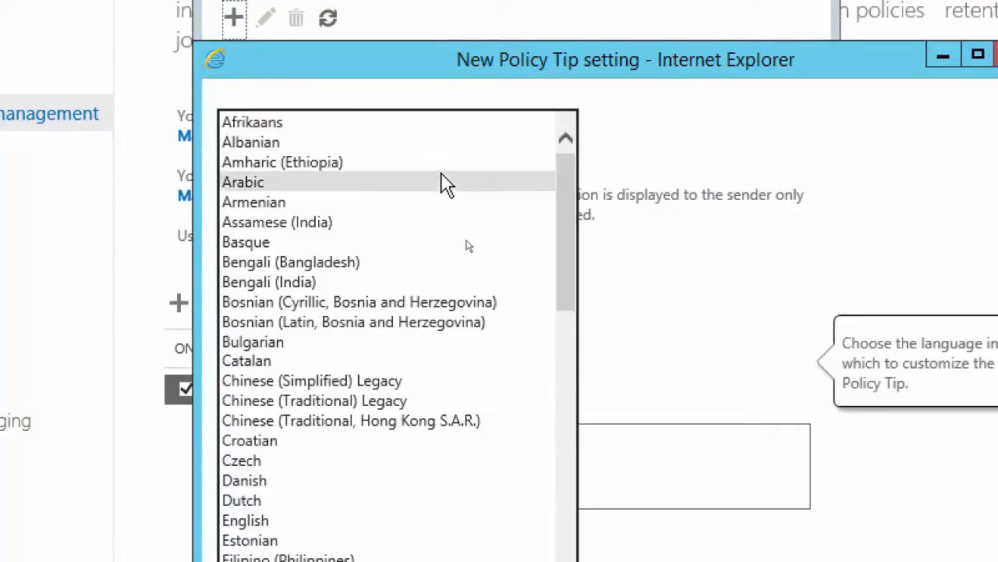
left_click(304, 520)
Save the policy tip with the text "Hello Don't do this", close the policy tips window and refresh the data loss prevention policy list
left_click(403, 460)
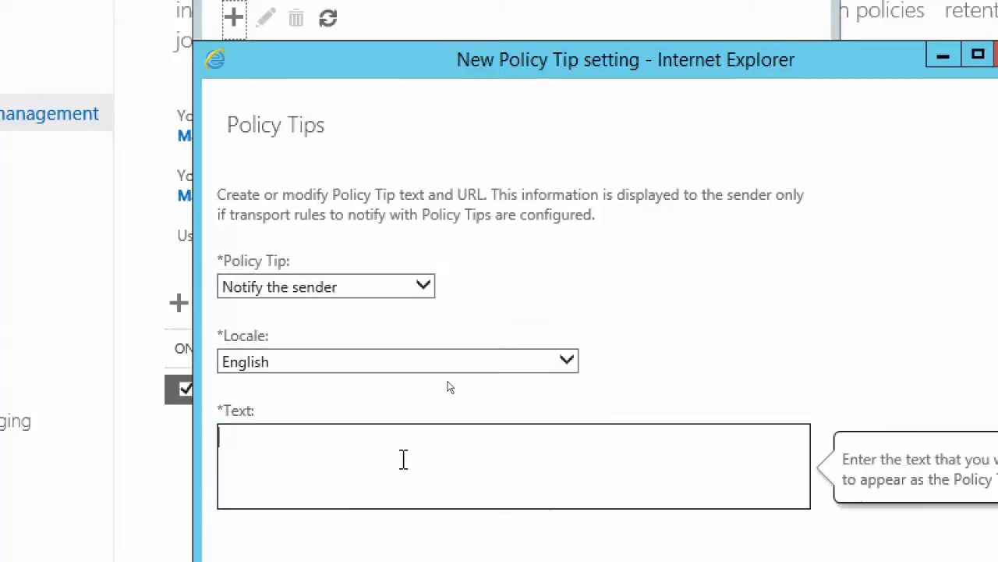
type("Hello Don't do this")
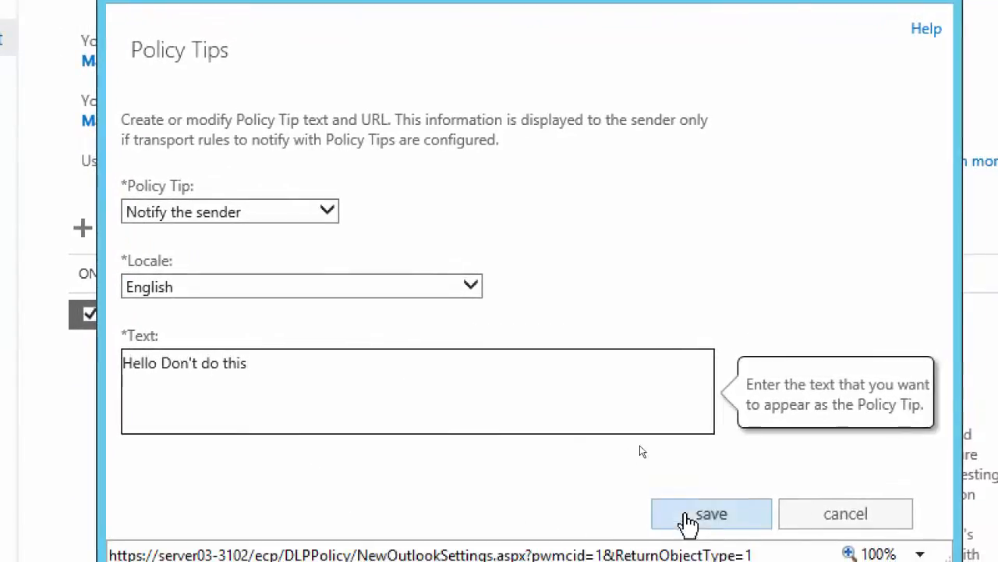
left_click(691, 517)
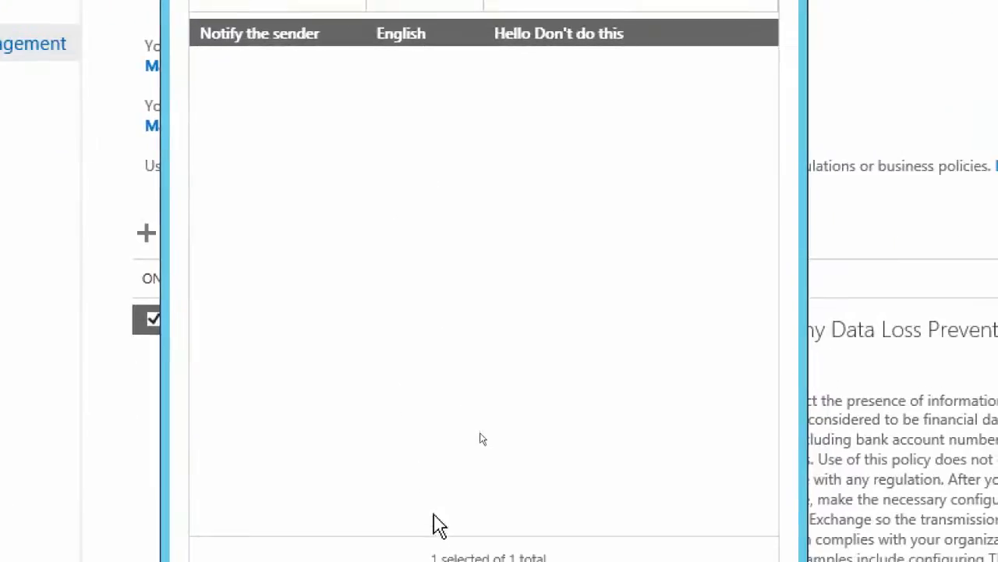
left_click(584, 544)
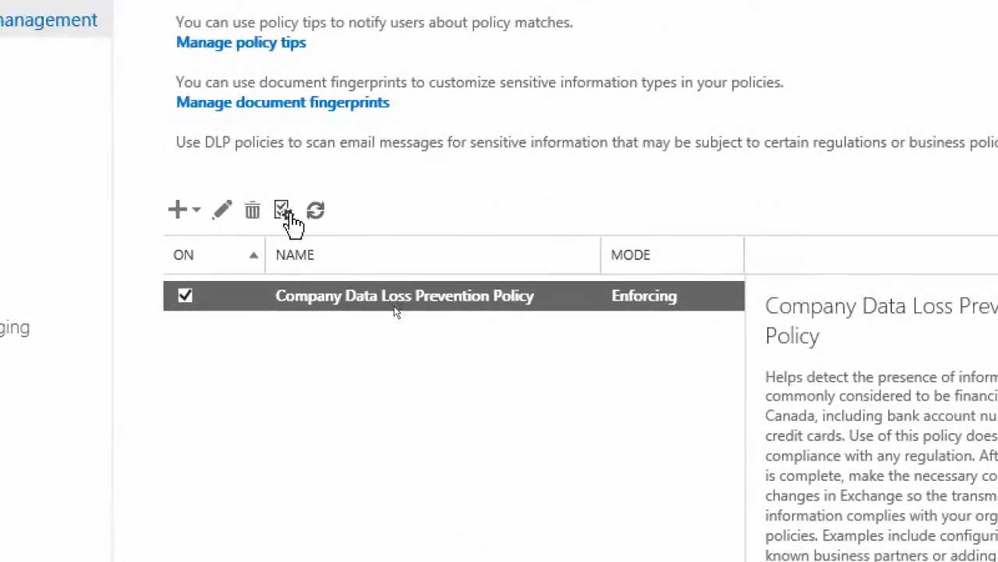
left_click(315, 211)
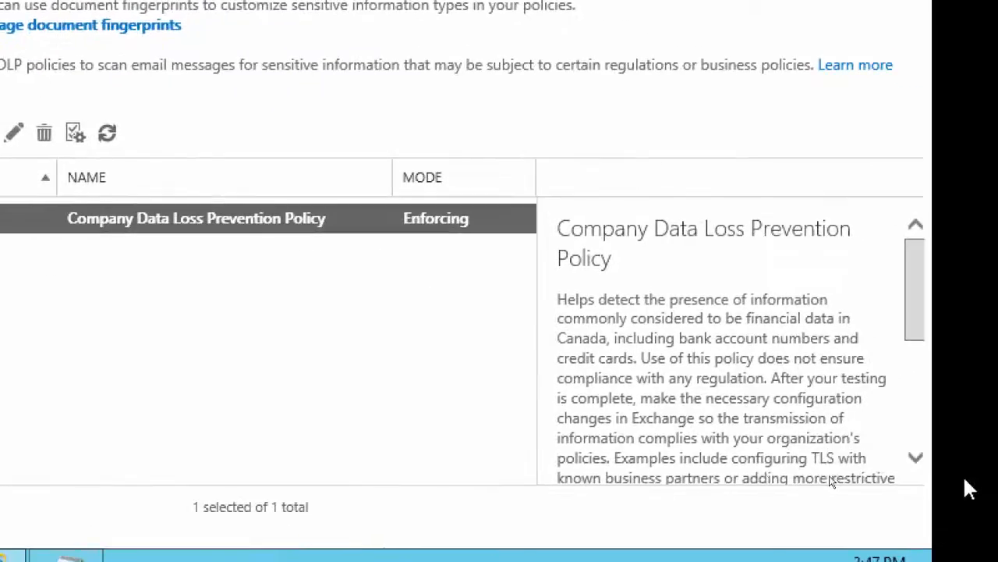
left_click_drag(924, 304, 921, 263)
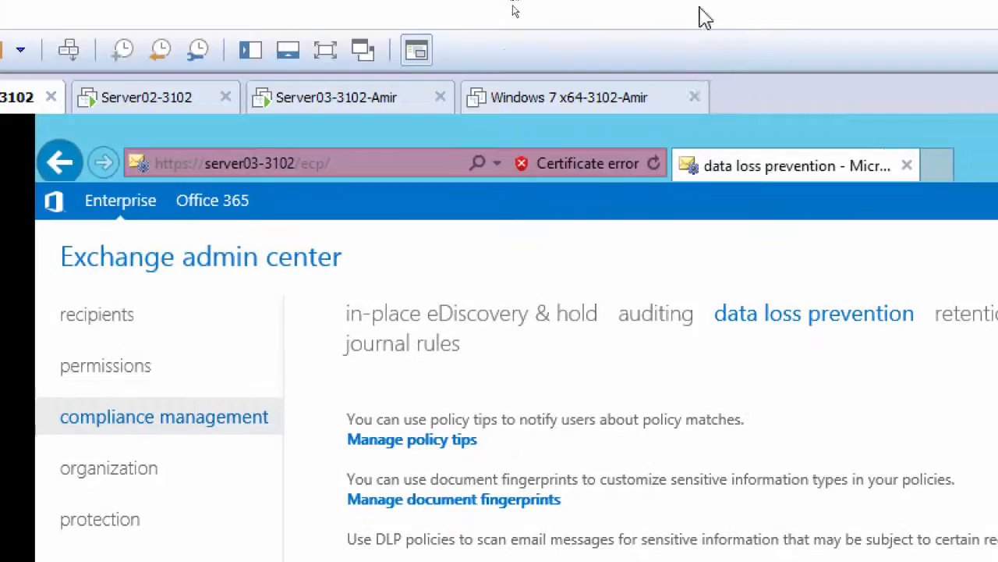
On the Server02-3102 virtual machine, reply to the newest ExchangeAdmin message in the "Credit card numbers" conversation and send it
left_click(237, 99)
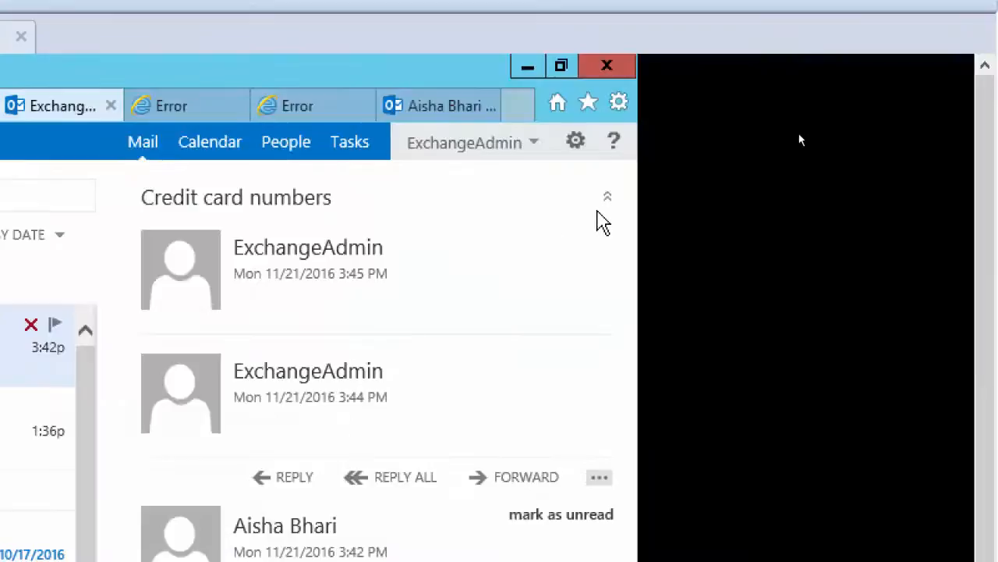
left_click(607, 201)
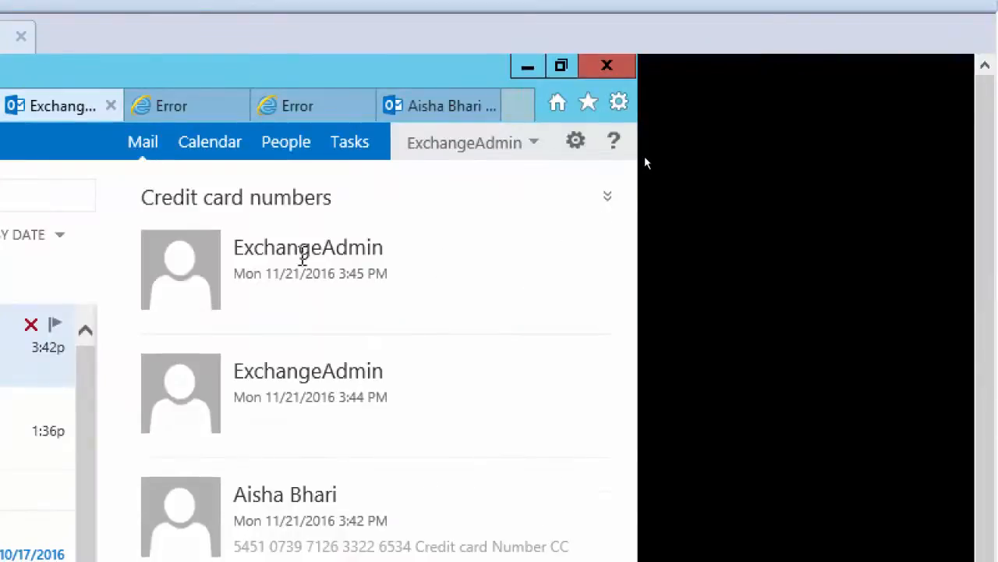
left_click(303, 252)
left_click(286, 243)
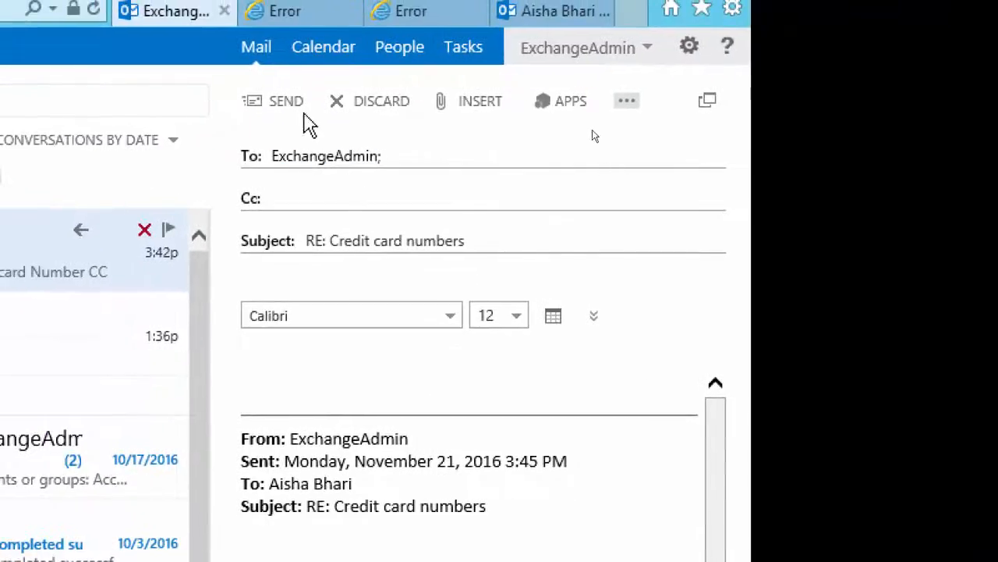
left_click(285, 102)
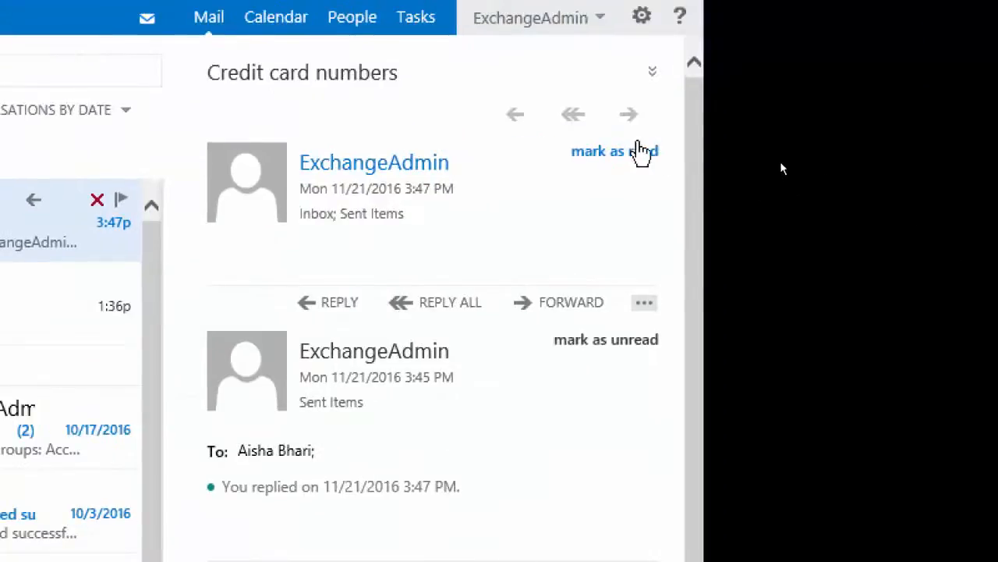
Forward the newest message in the "Credit card numbers" conversation to ExchangeAdmin and send it
left_click(628, 116)
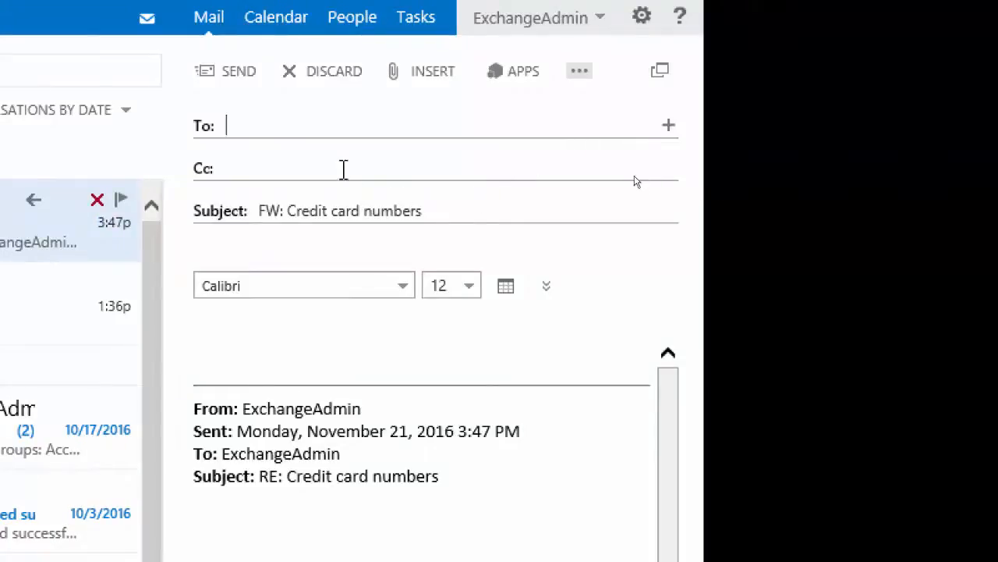
type("exch")
left_click(339, 170)
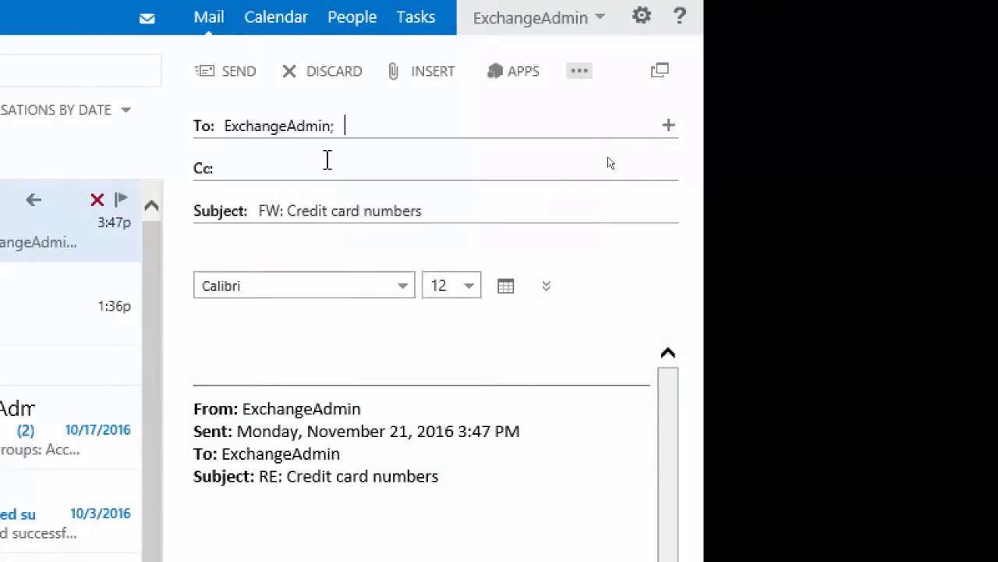
left_click(225, 72)
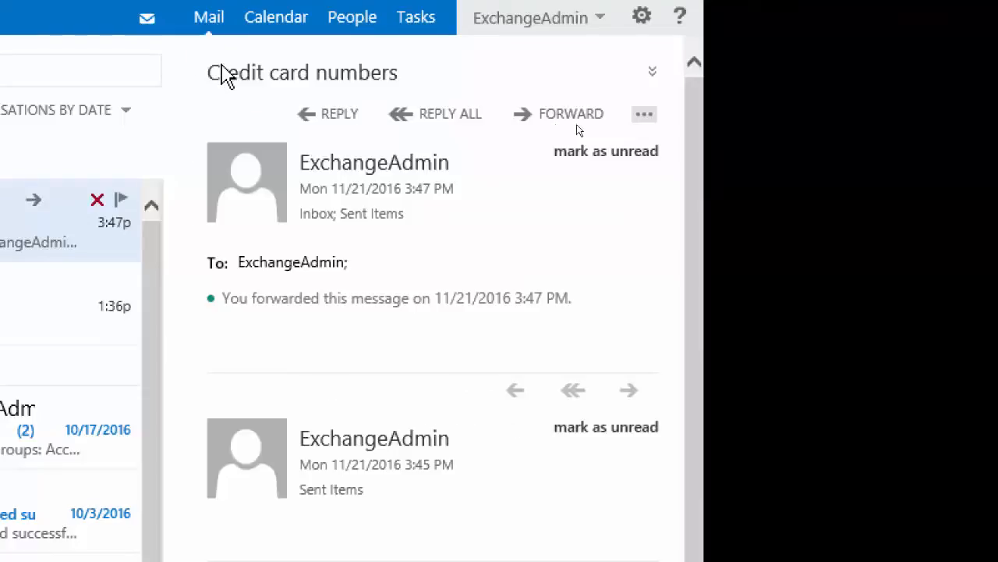
Open the newly received "Credit card numbers" message, and start a new email addressed to ExchangeAdmin
left_click(379, 187)
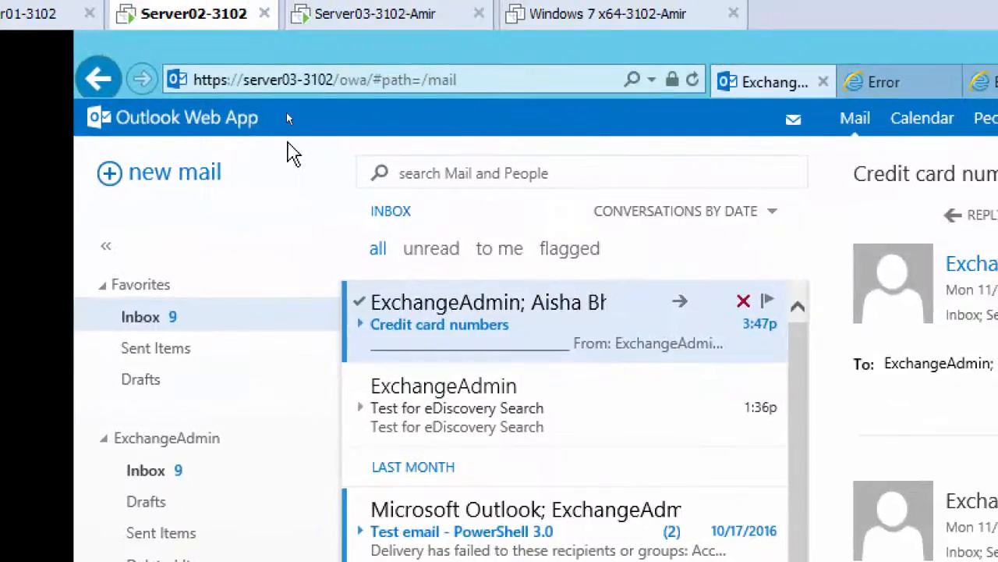
left_click(202, 176)
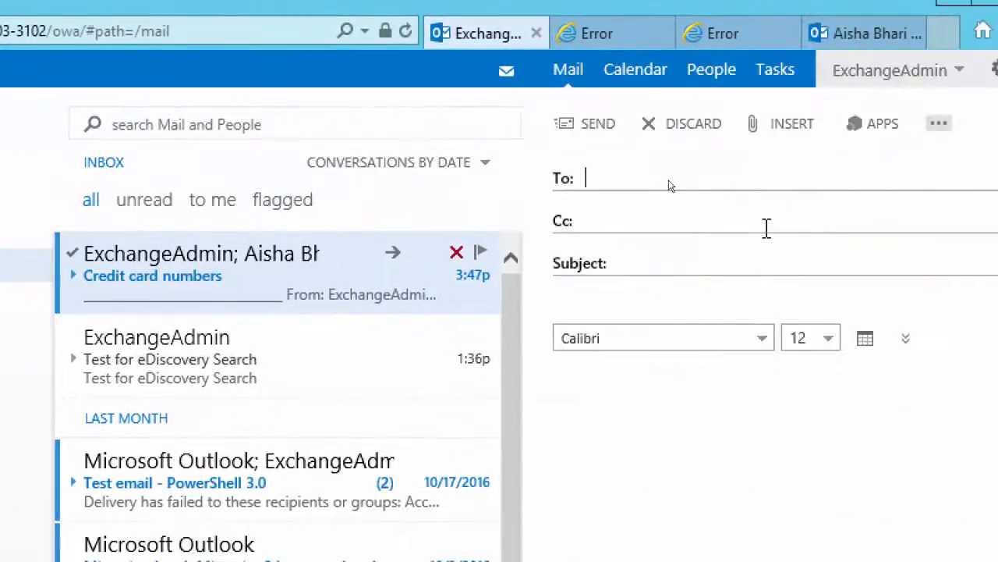
type("exch")
key("Return")
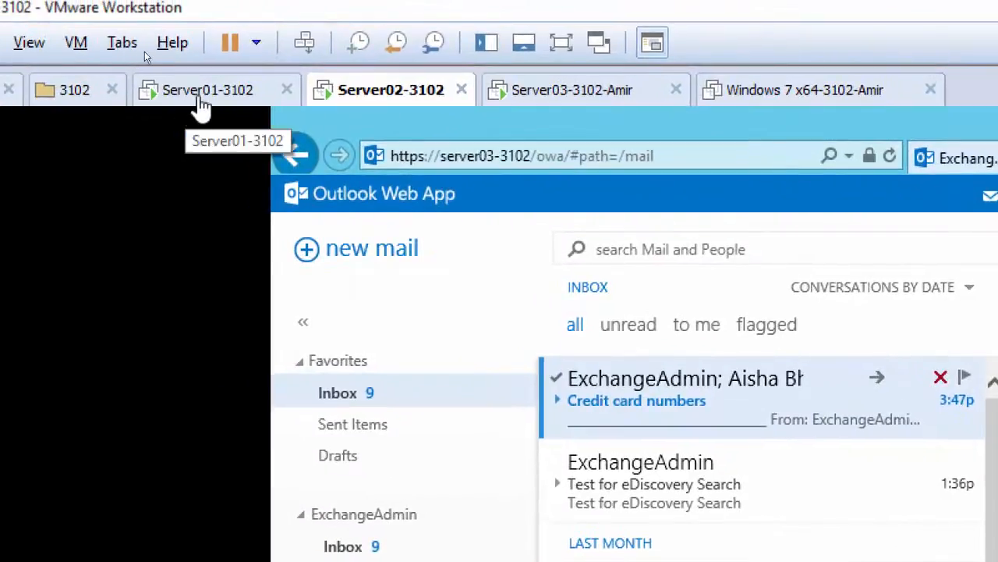
On the Server01-3102 virtual machine, review the Company Data Loss Prevention Policy's description and open the journal rules
left_click(143, 85)
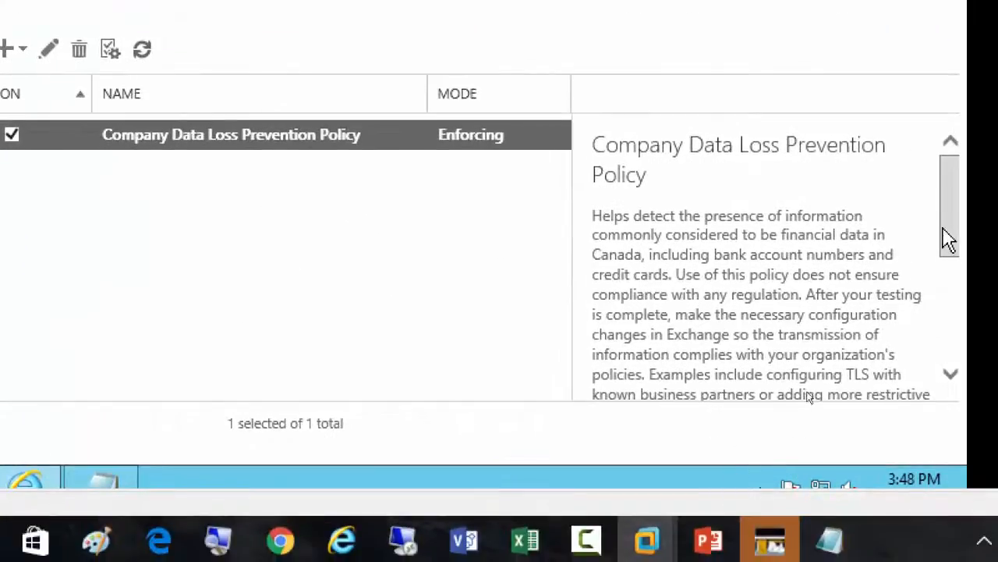
left_click_drag(948, 238, 958, 379)
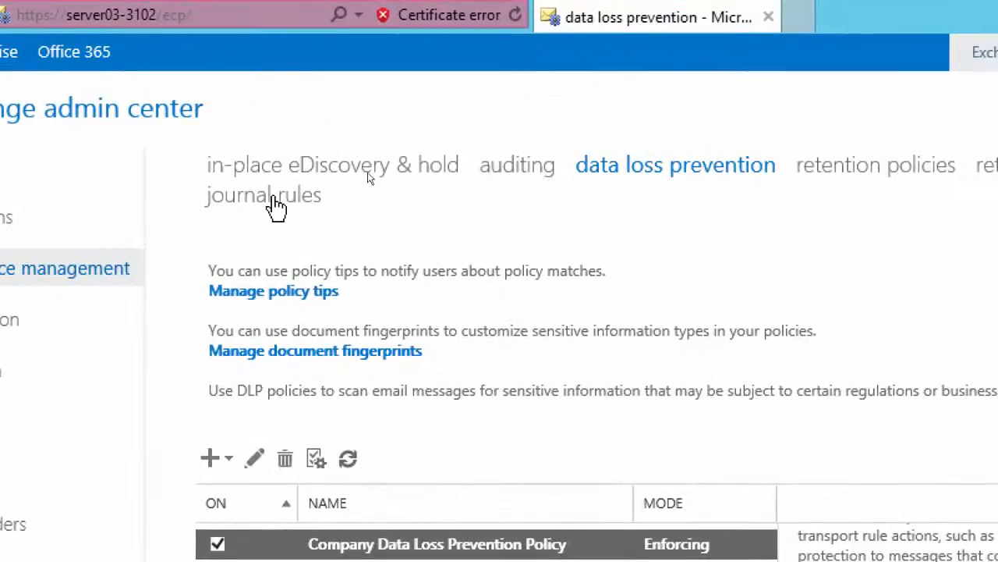
left_click(275, 200)
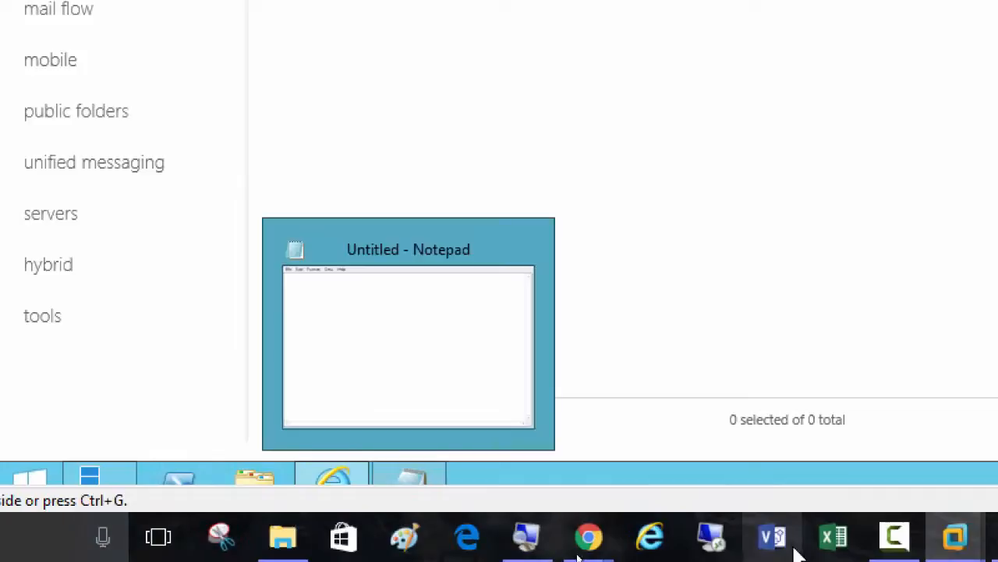
Reset the Magnifier to 100% and switch to the Data-Loss-Prevention presentation in PowerPoint
left_click(526, 538)
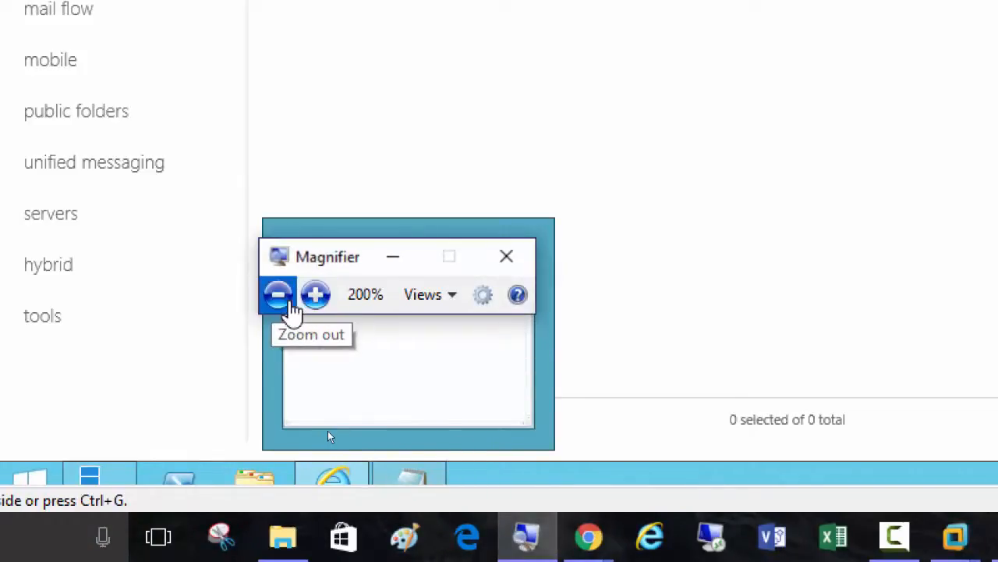
left_click(279, 303)
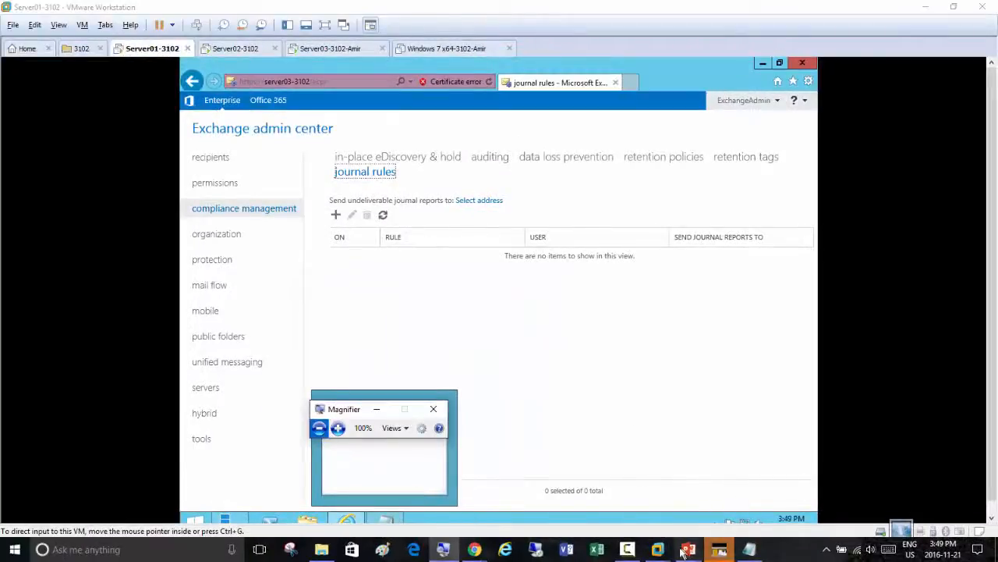
mouse_move(684, 552)
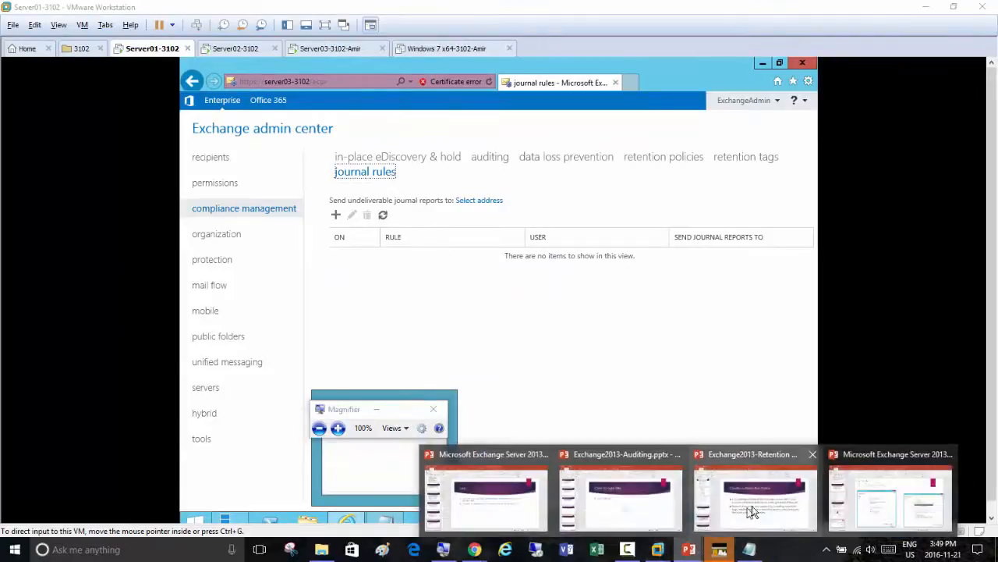
mouse_move(811, 508)
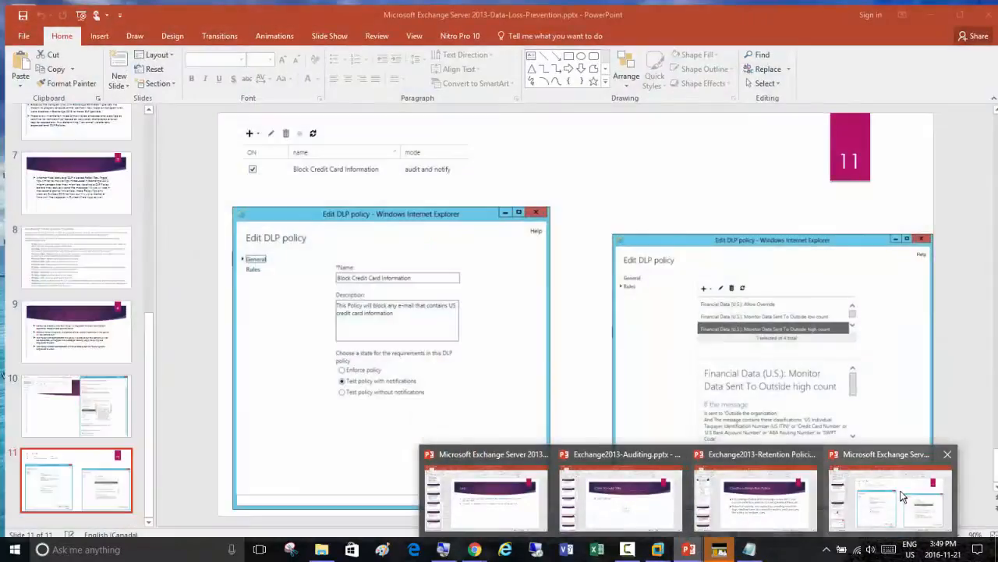
left_click(901, 497)
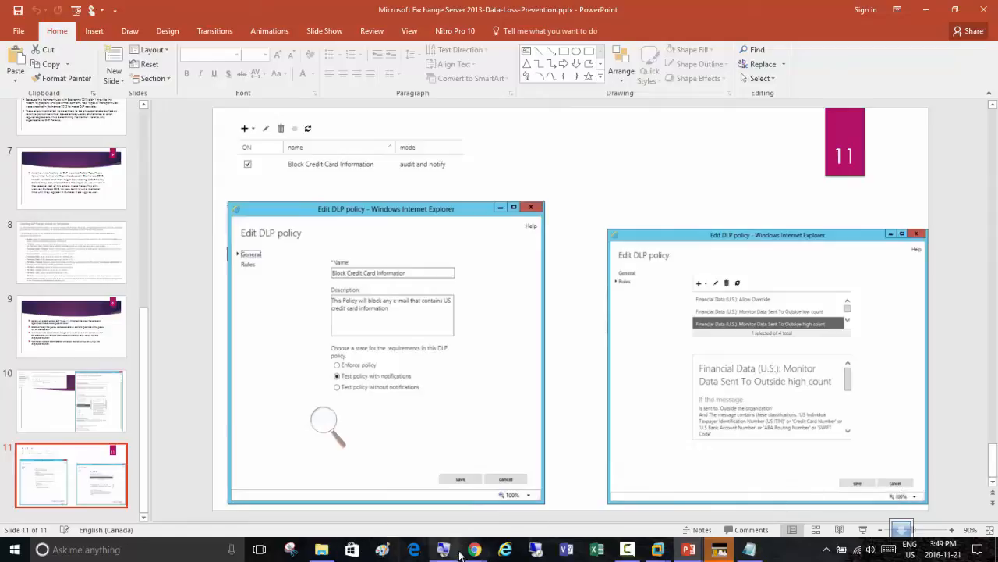
Switch to Chrome, close the darkcoding.net credit card numbers and aNotepad pages, and minimize the browser
mouse_move(475, 552)
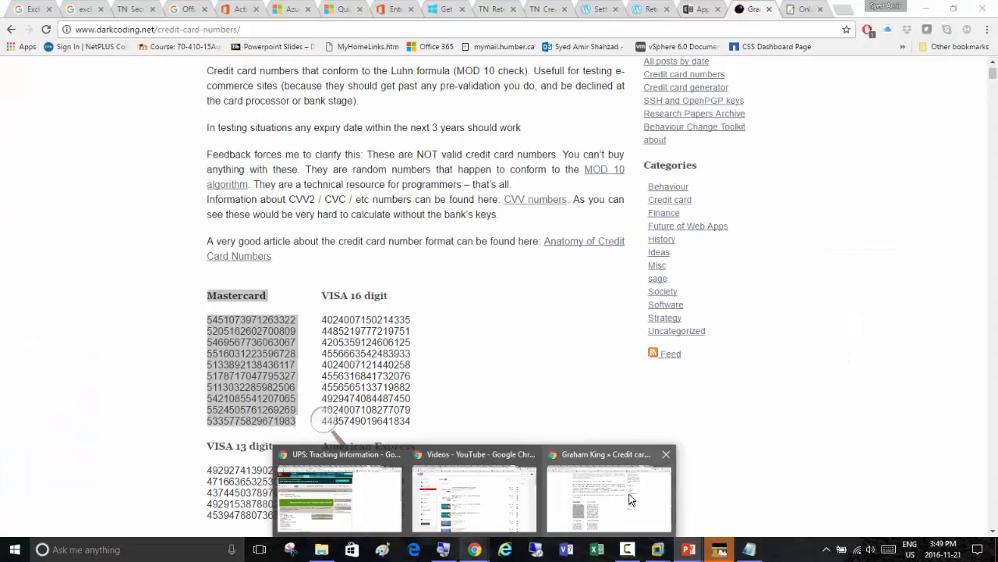
left_click(621, 489)
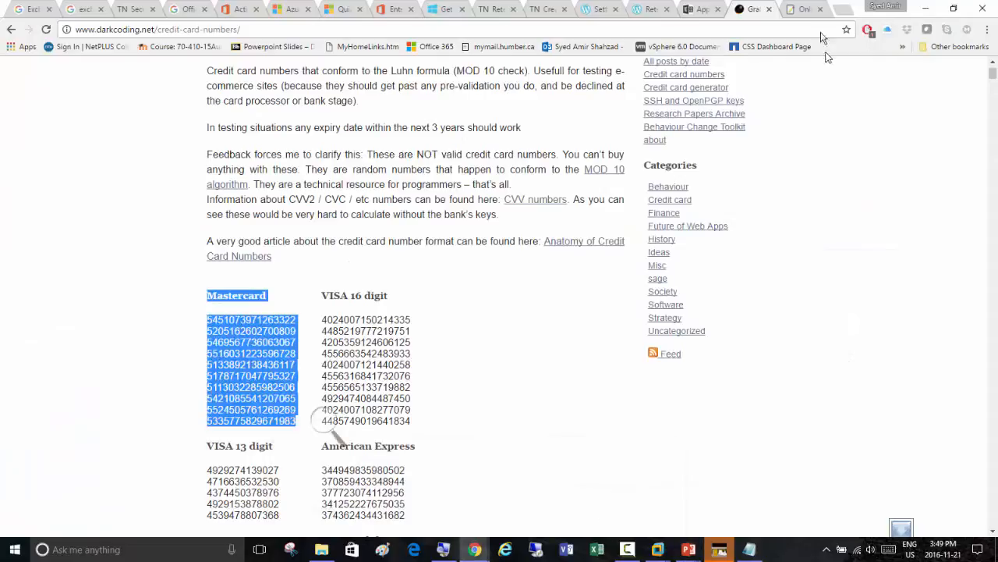
left_click(780, 11)
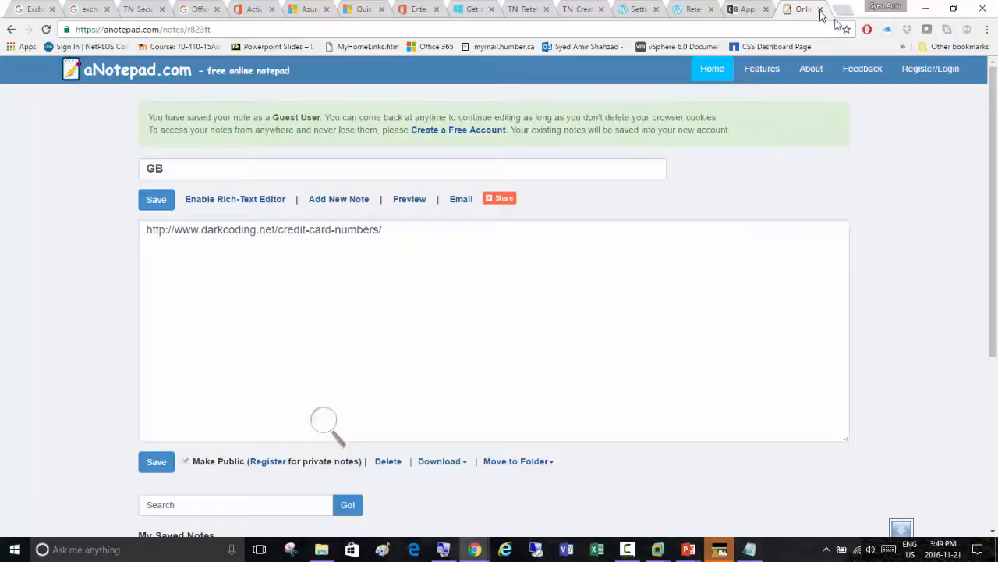
left_click(922, 11)
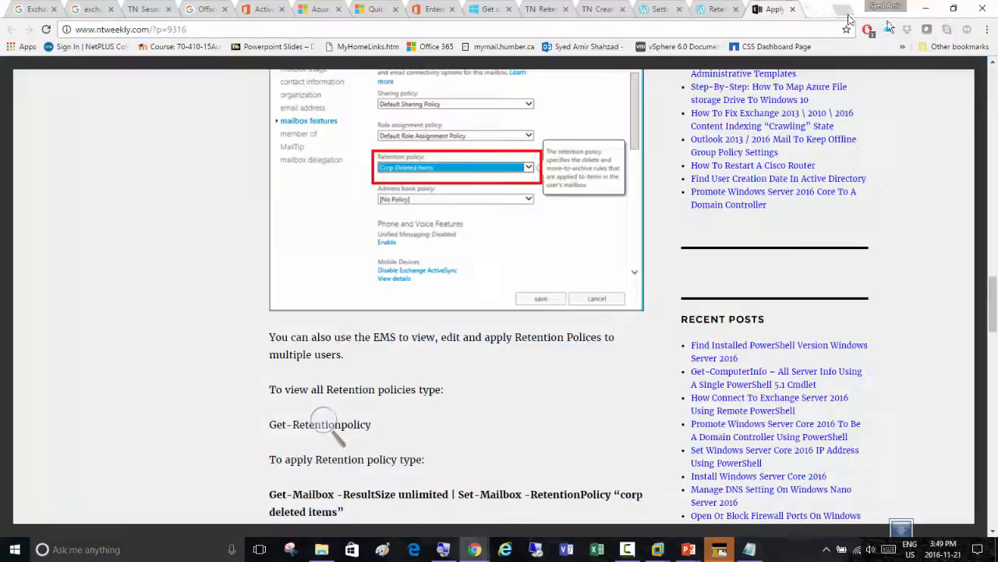
left_click(925, 11)
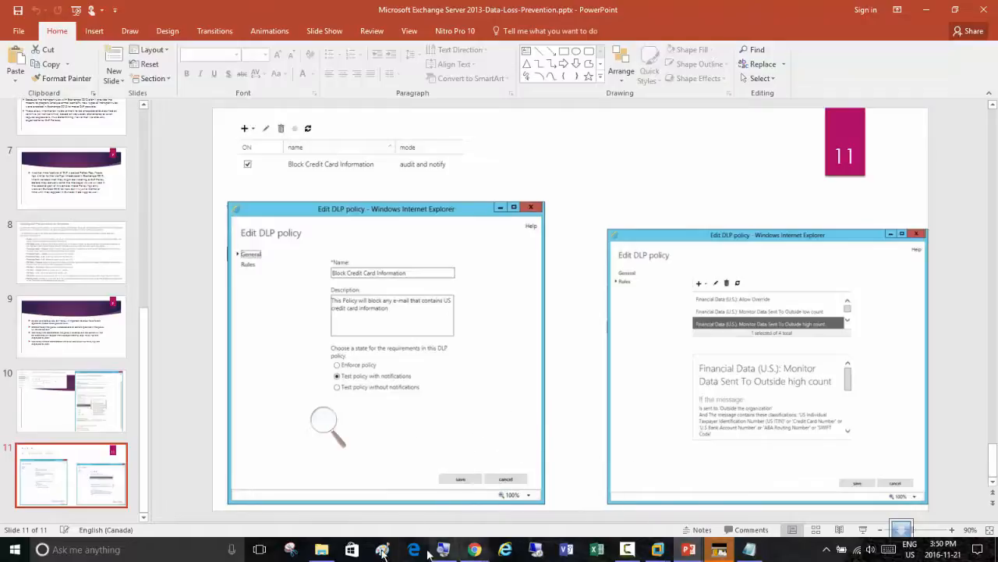
In File Explorer, open "Microsoft Exchange Server 2013-InPlace-eDiscovery-and-Hold.pptx" from the Day11 class folder
left_click(322, 549)
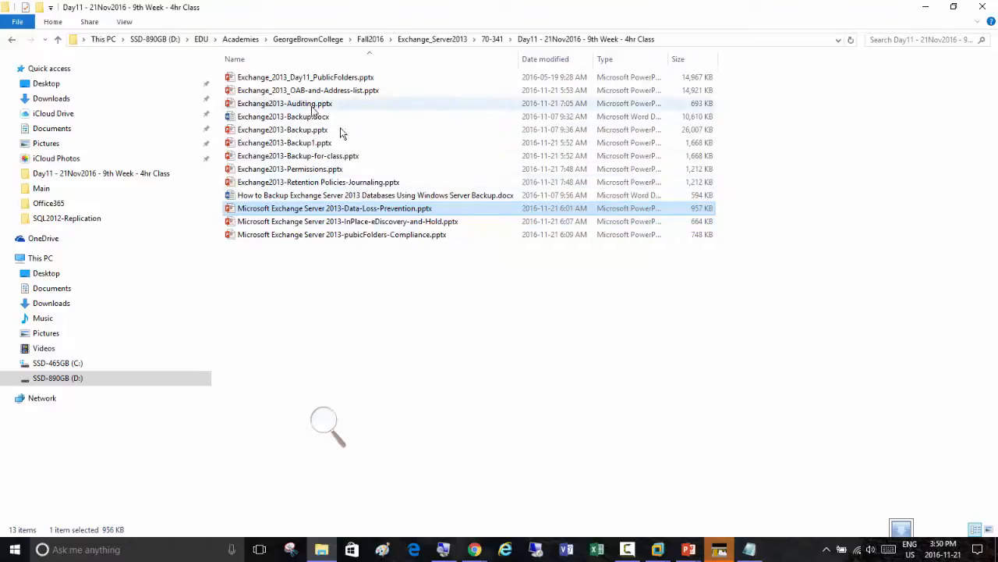
double_click(377, 225)
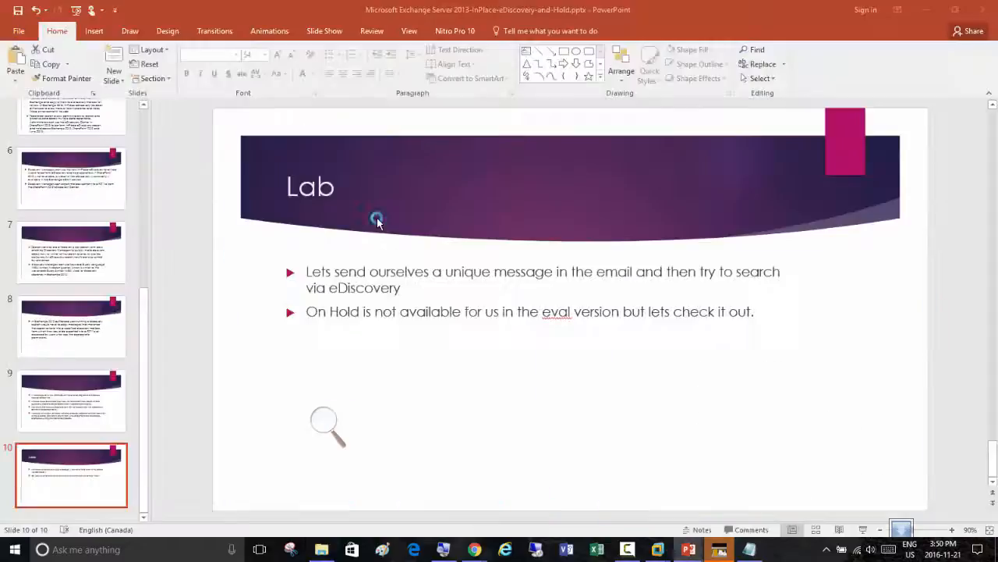
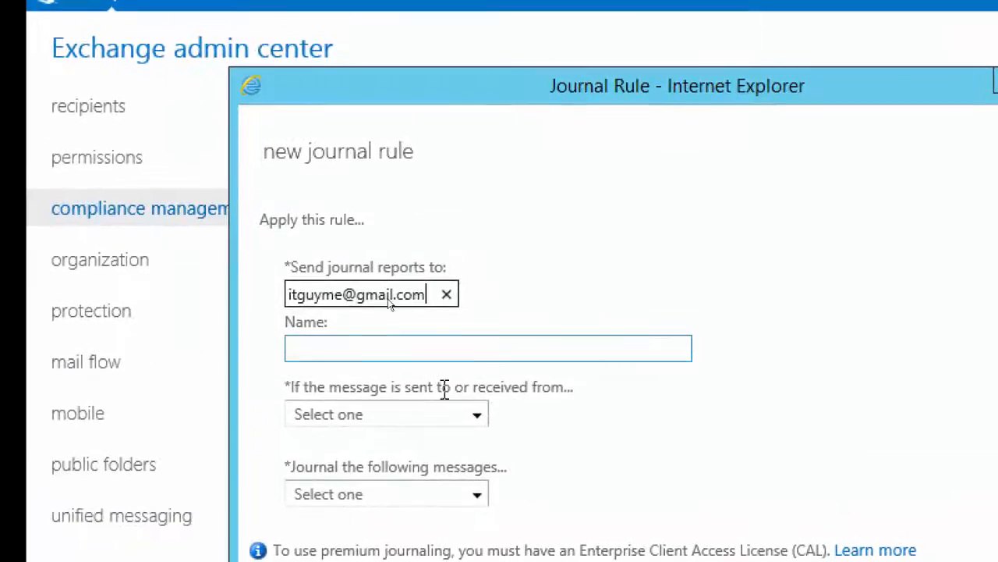
Enter the external archive e-mail address as the recipient of the new journal rule's journal reports
left_click(373, 248)
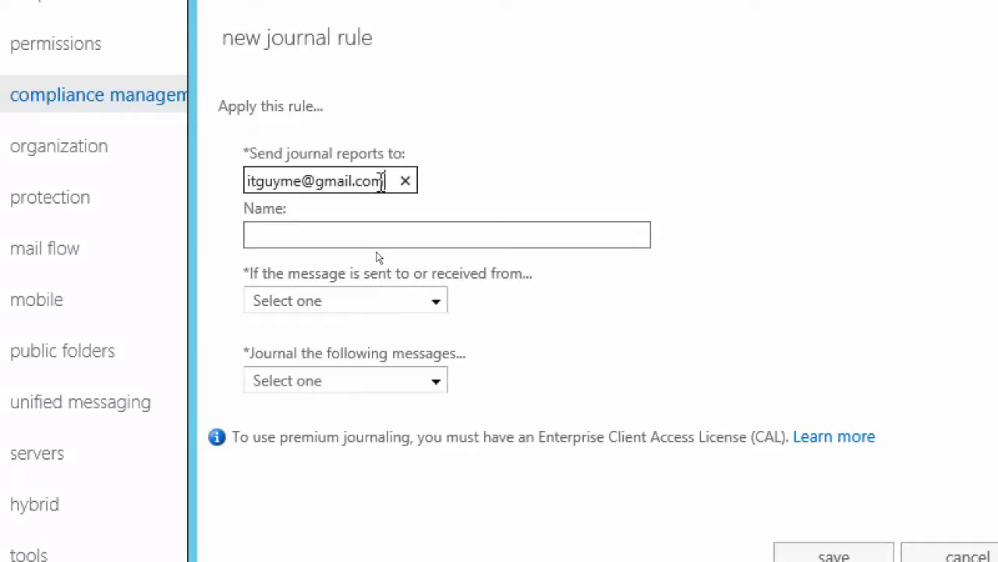
Name the new journal rule "Company Journaling Emails - Inbound/Outbound"
left_click(310, 238)
left_click(309, 237)
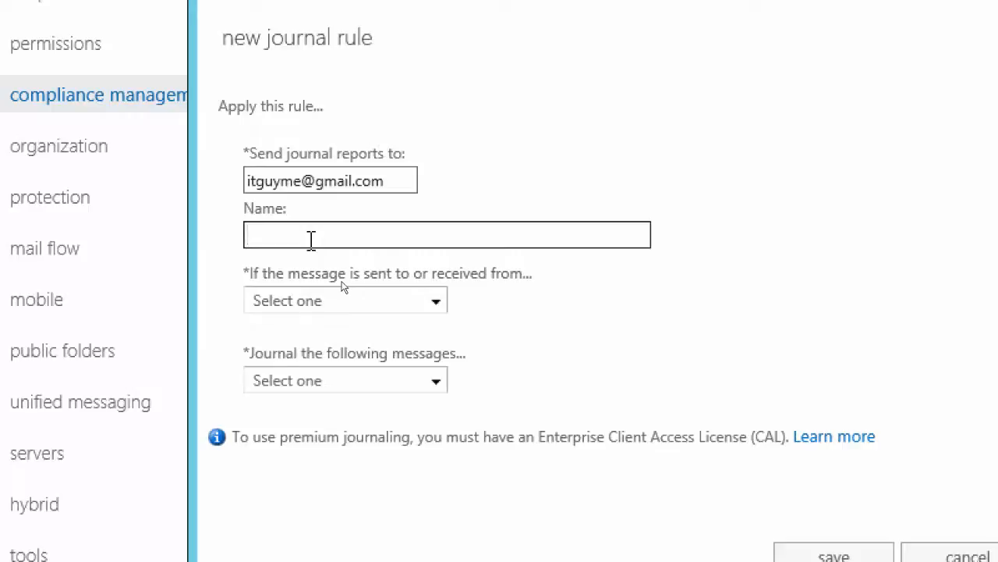
type("Company Journa")
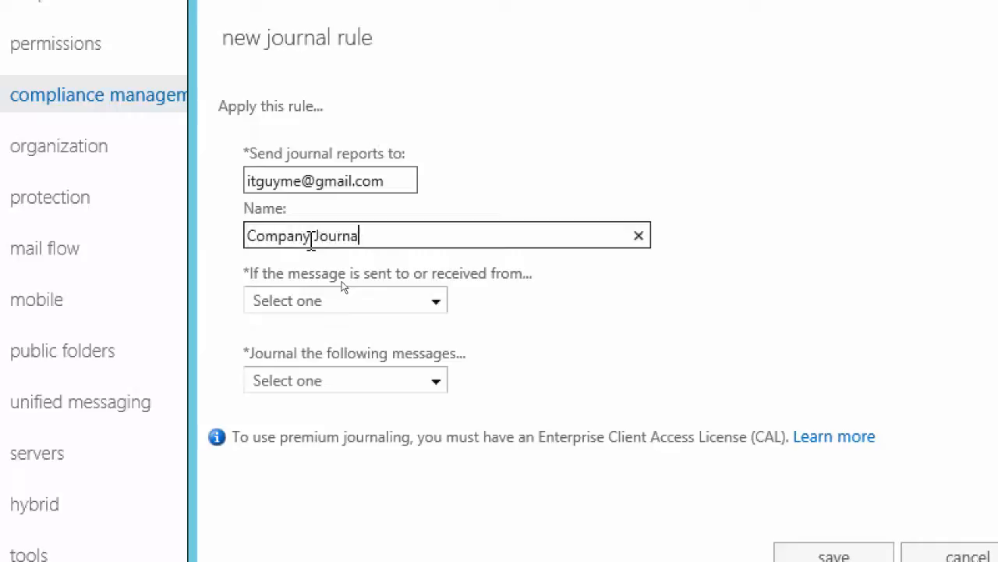
type("ling Email")
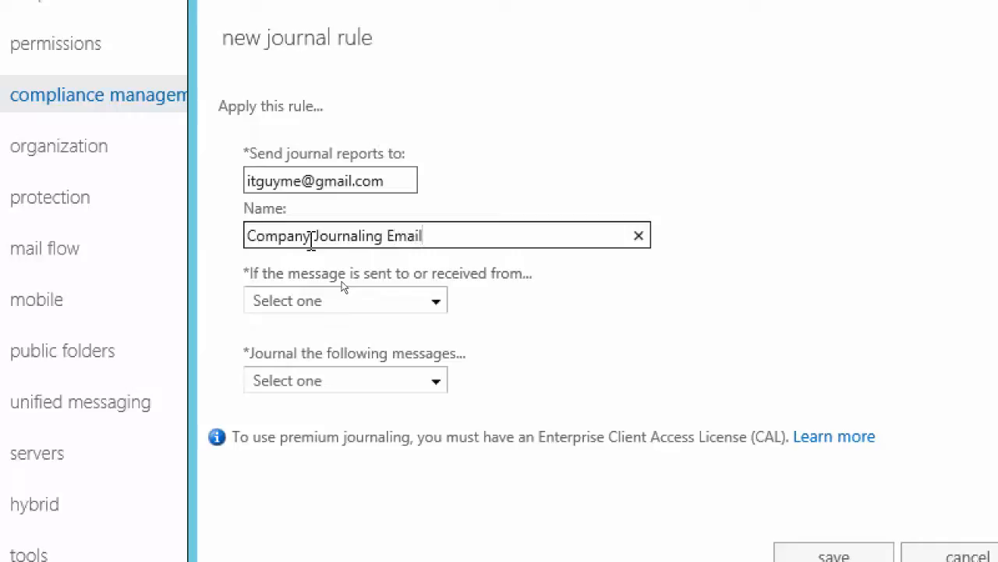
type("s - Inbound/")
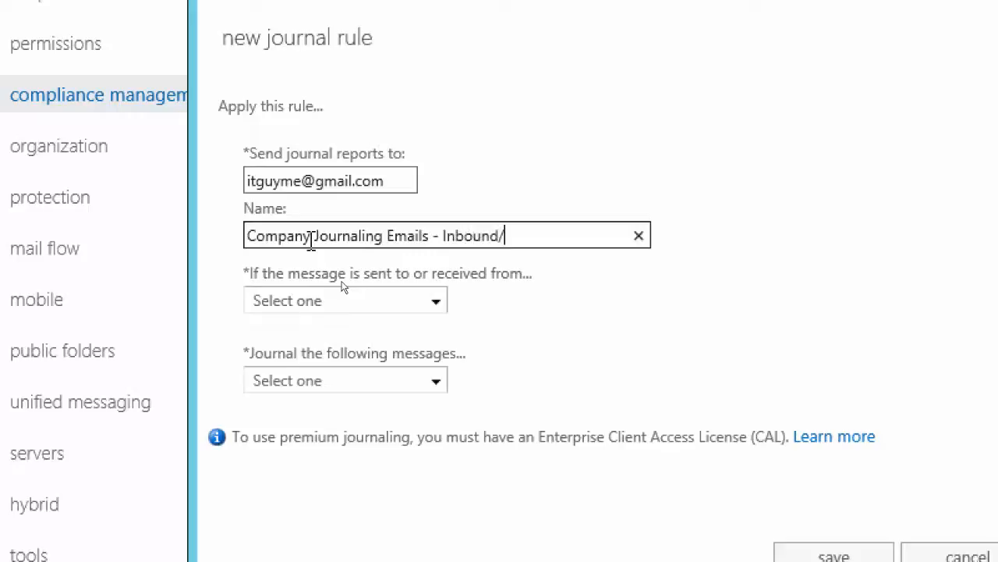
type("Outbound")
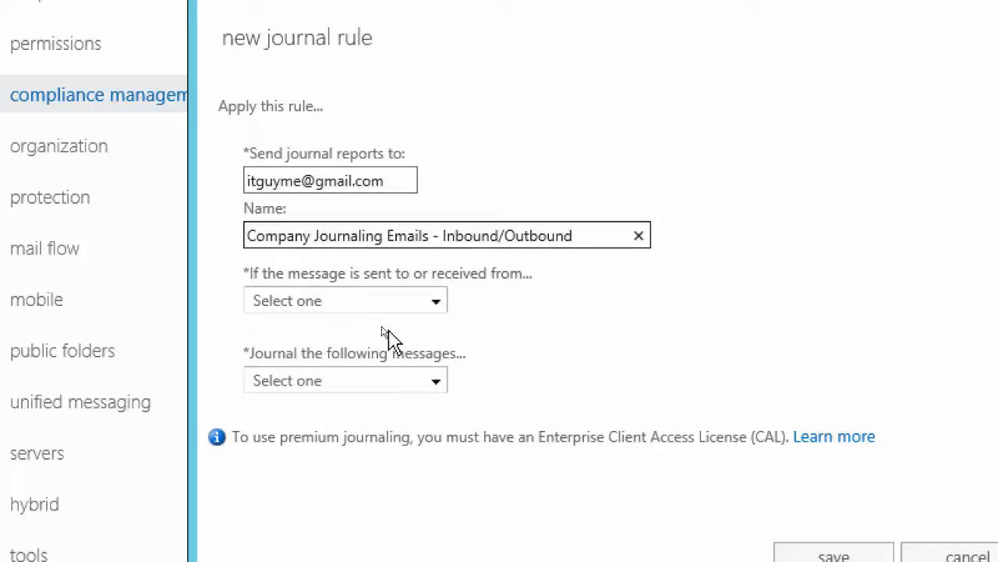
left_click(437, 301)
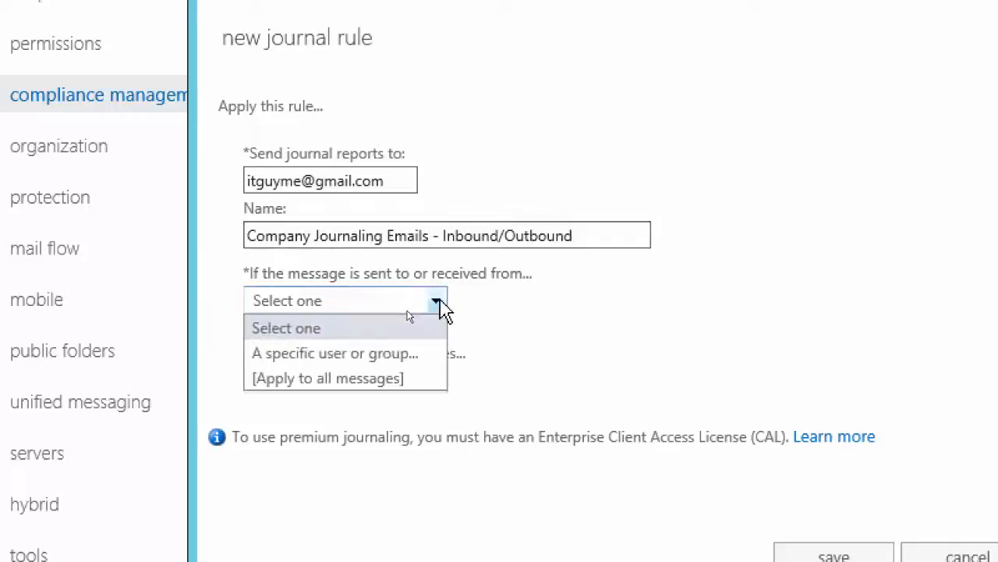
left_click(437, 301)
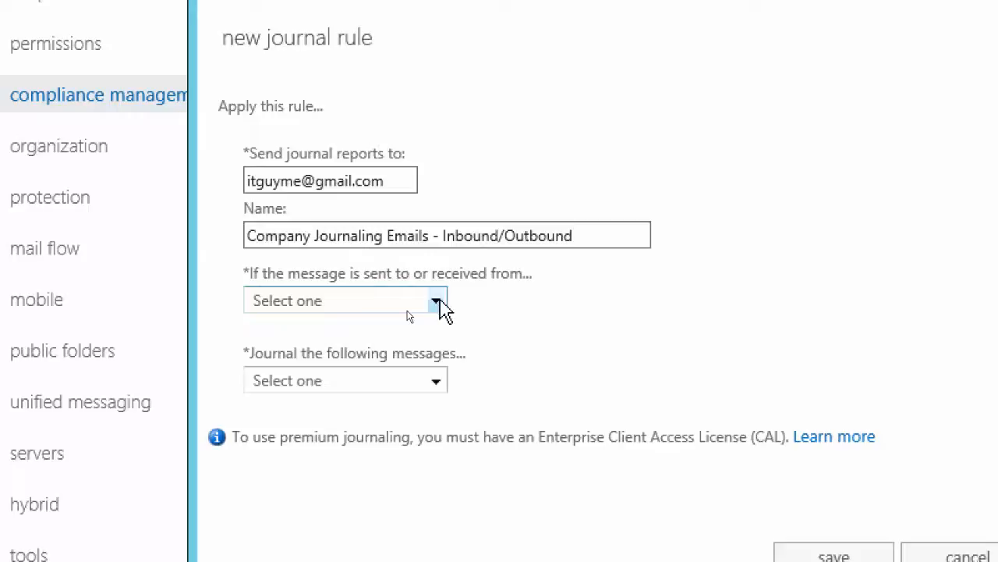
left_click(437, 301)
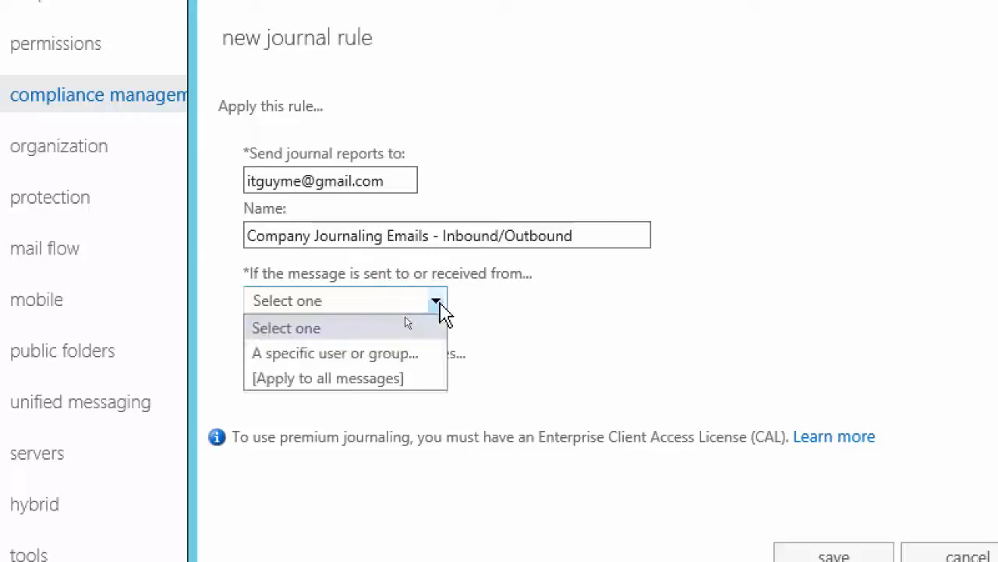
left_click(414, 359)
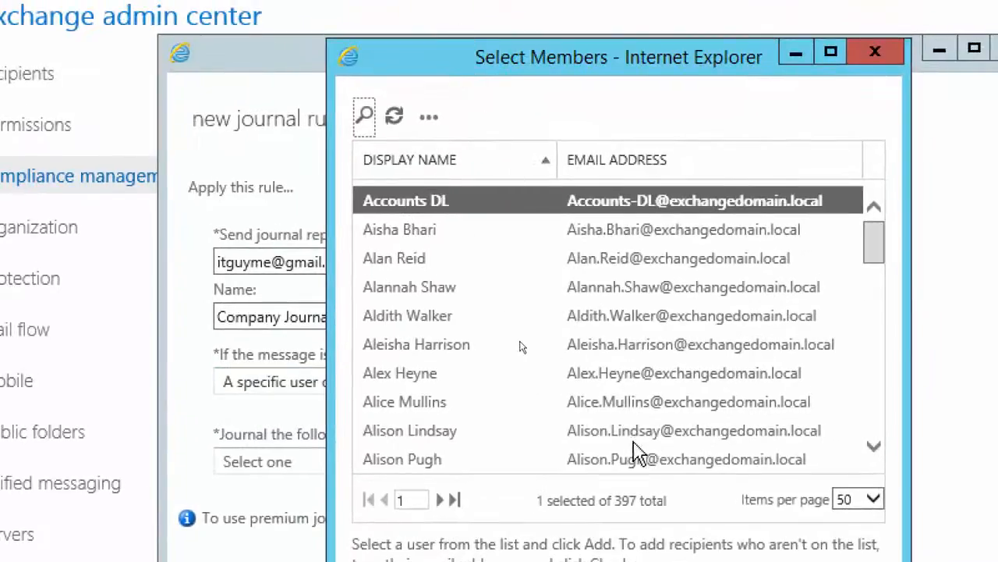
left_click(878, 56)
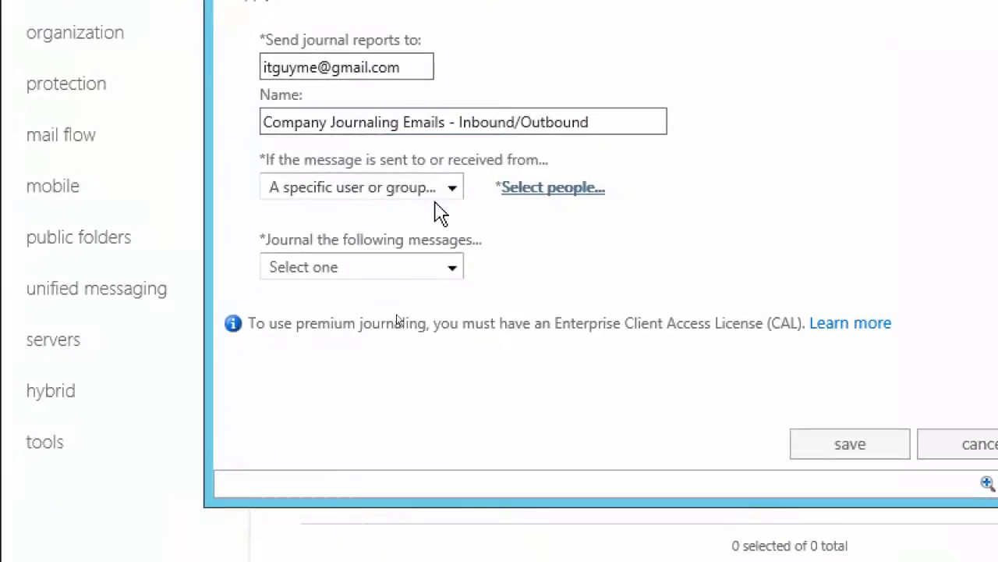
Apply the rule to all messages sent or received, journal all messages, and save it for all future messages
left_click(453, 188)
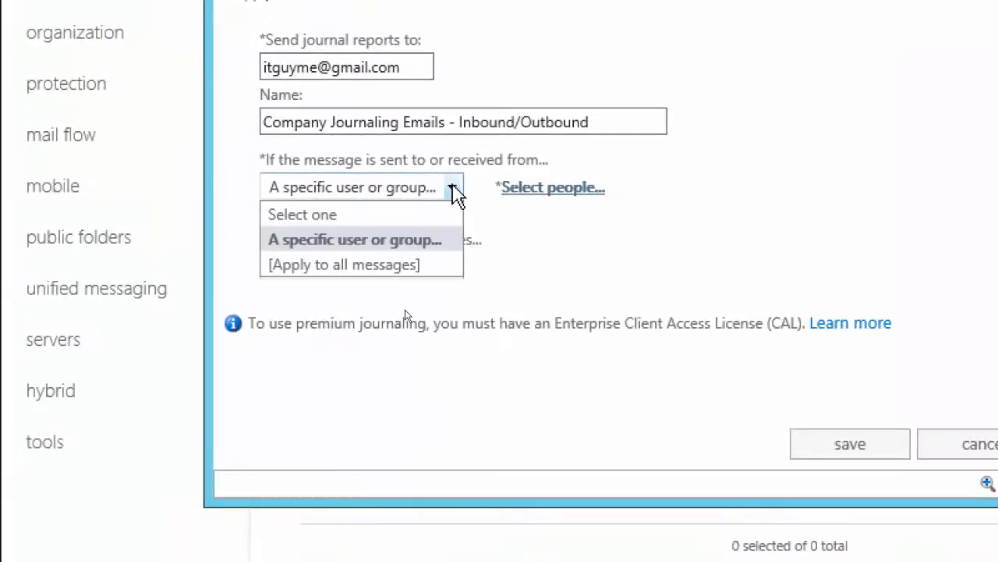
left_click(404, 264)
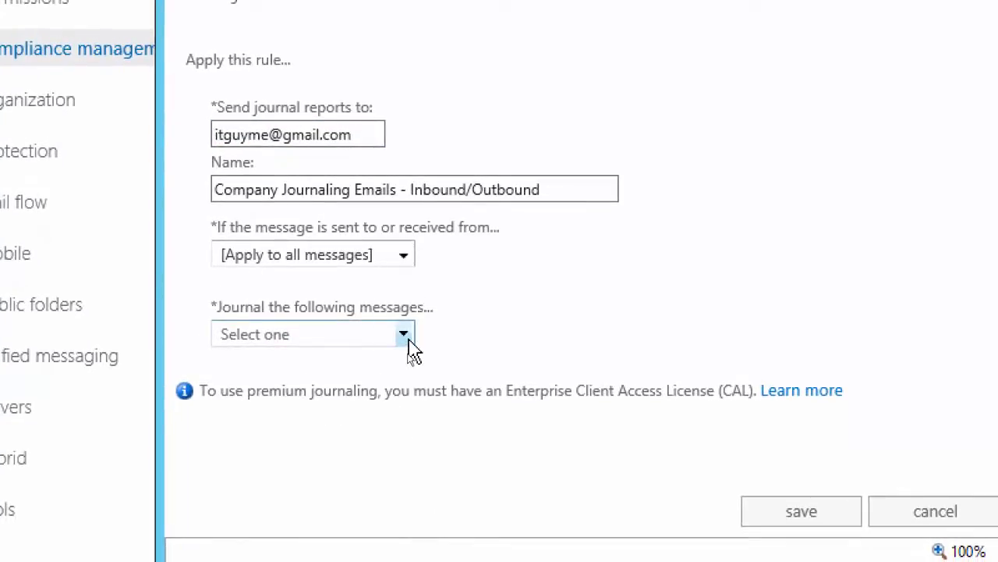
left_click(404, 336)
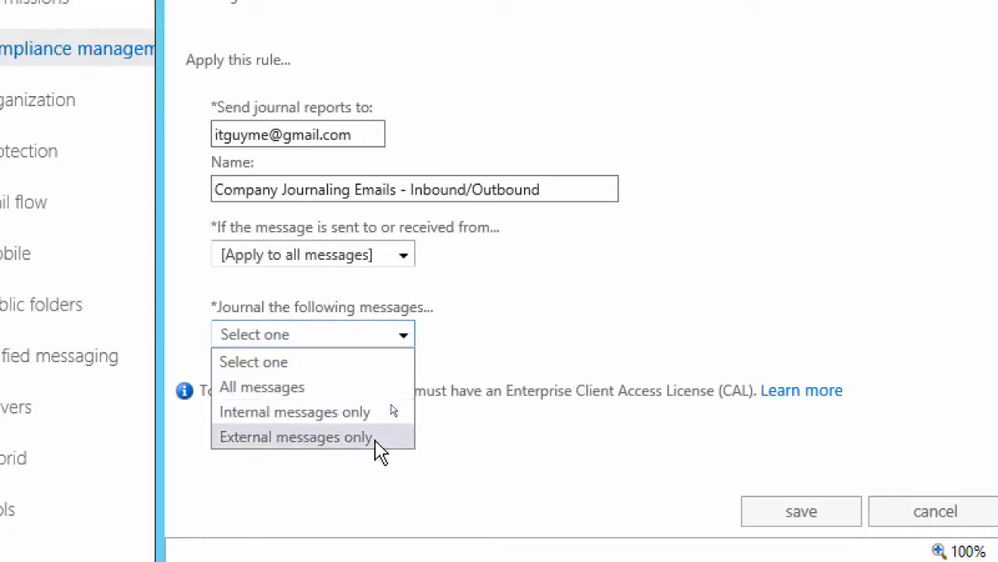
left_click(386, 387)
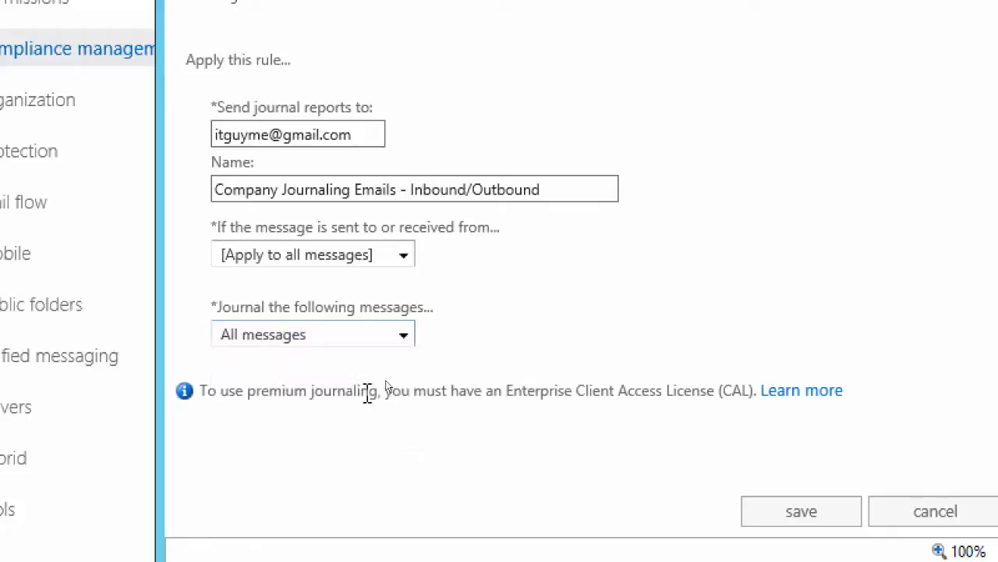
left_click(405, 337)
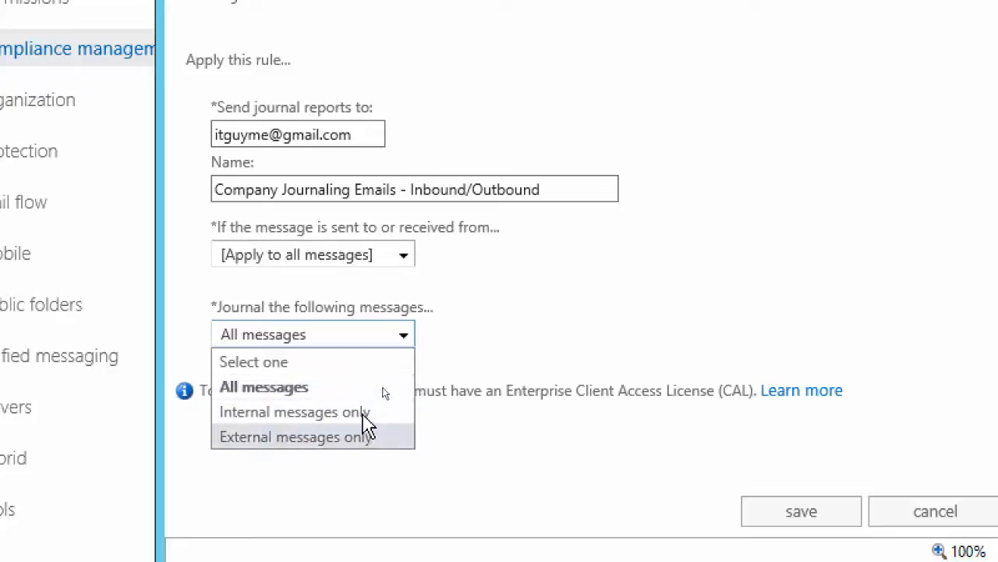
left_click(355, 388)
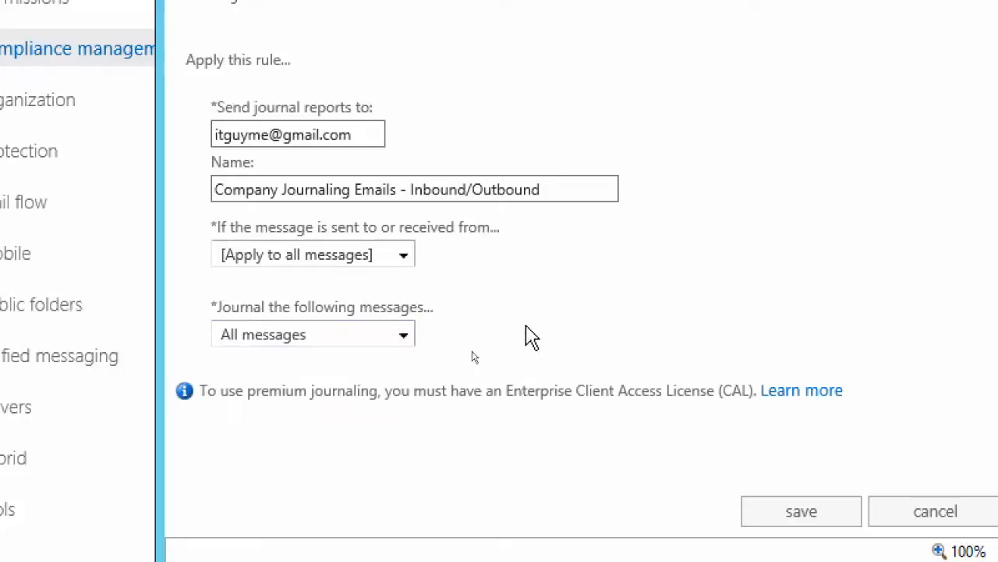
left_click(803, 515)
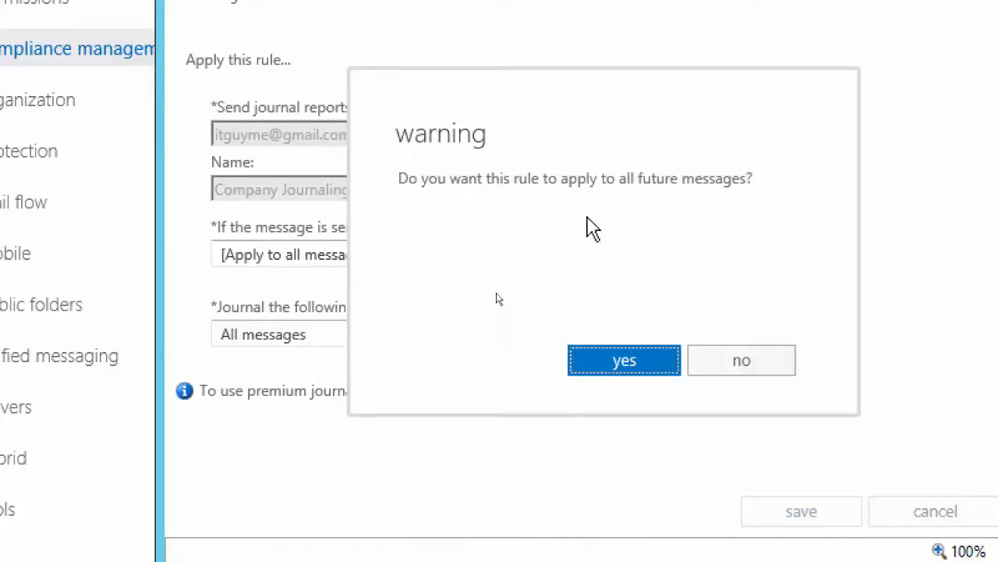
left_click(595, 366)
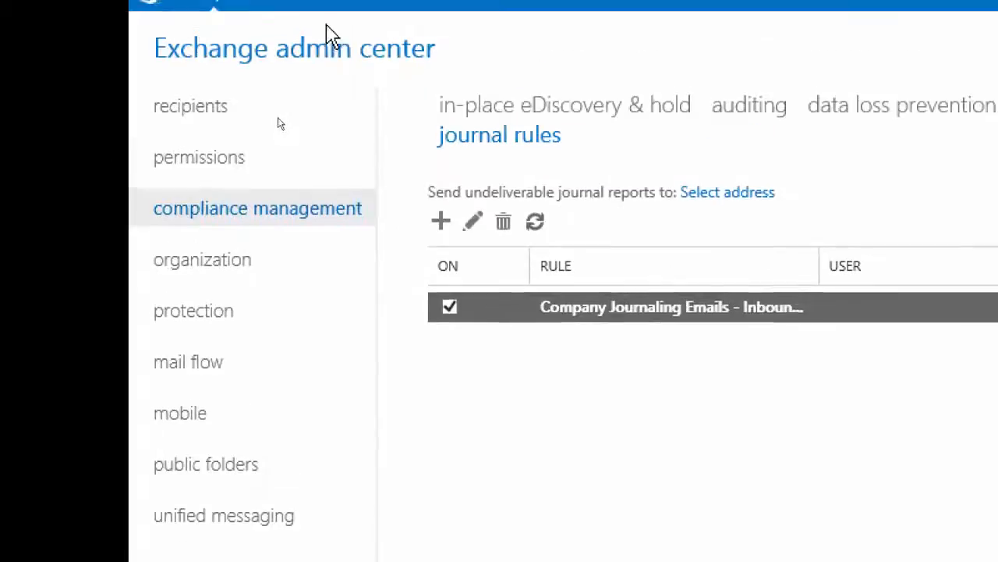
Look through the bulk edit options in the recipients' mailbox list and open the seventh listed user mailbox for editing
left_click(213, 121)
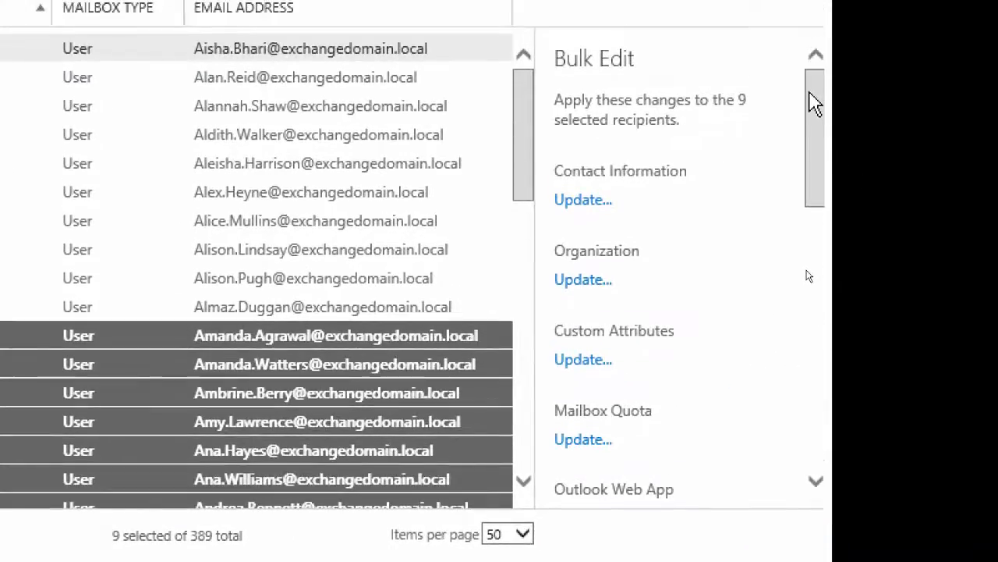
left_click_drag(810, 92, 831, 383)
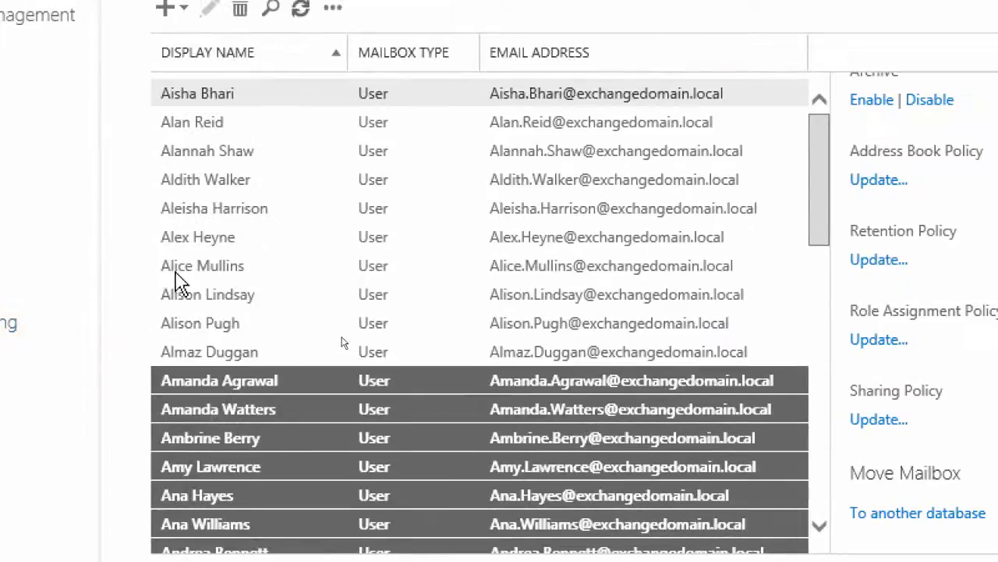
left_click(78, 220)
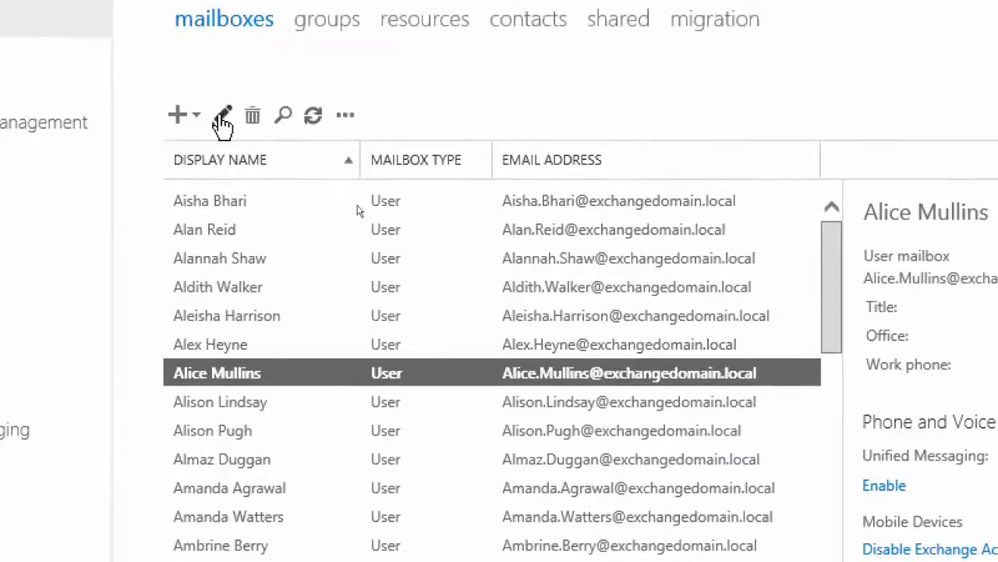
left_click(208, 8)
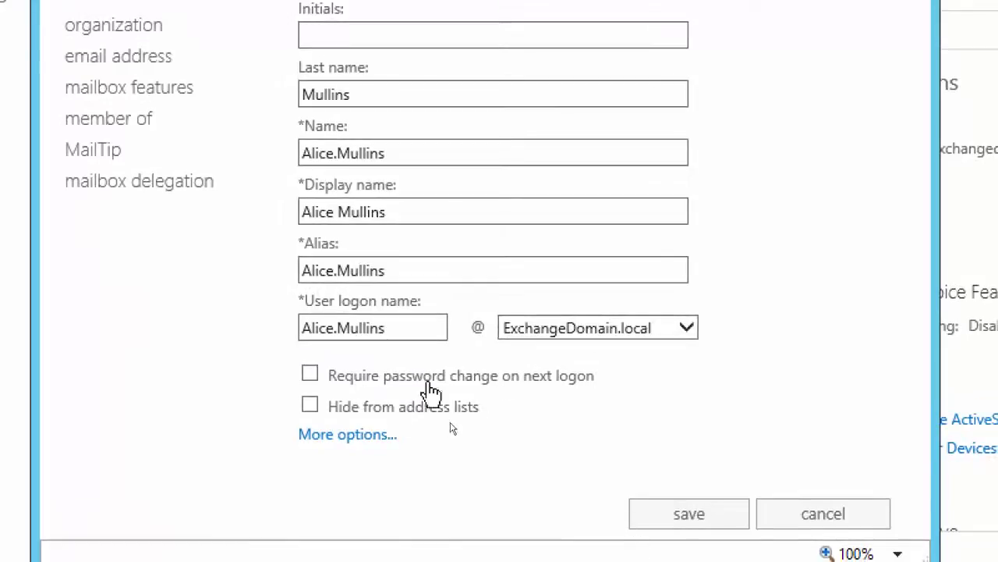
Examine the mailbox's extended general settings, custom attributes, mailbox usage, contact information, organization and email address settings
left_click(348, 435)
scroll(470, 417, "down", 5)
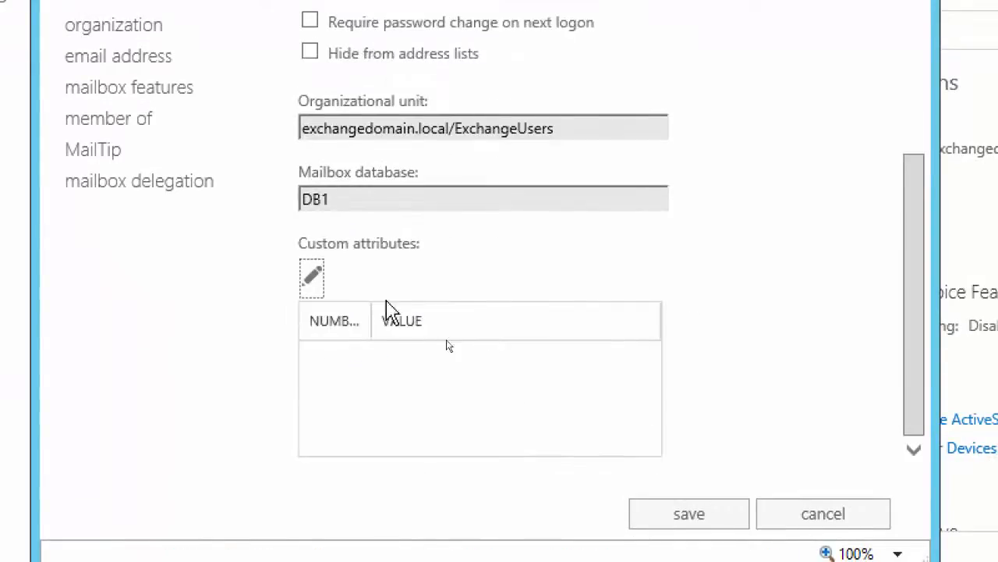
left_click(194, 109)
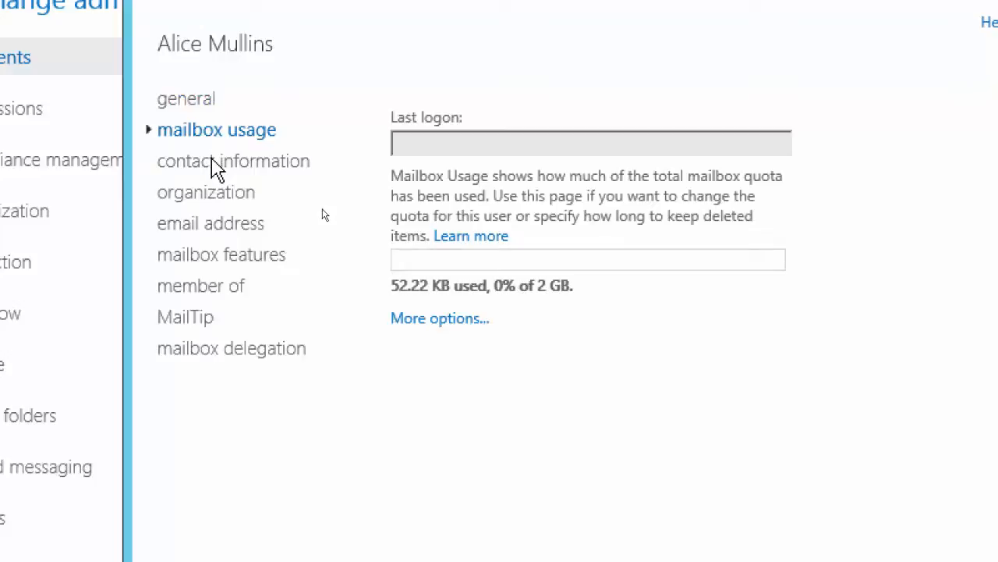
left_click(215, 169)
left_click(212, 196)
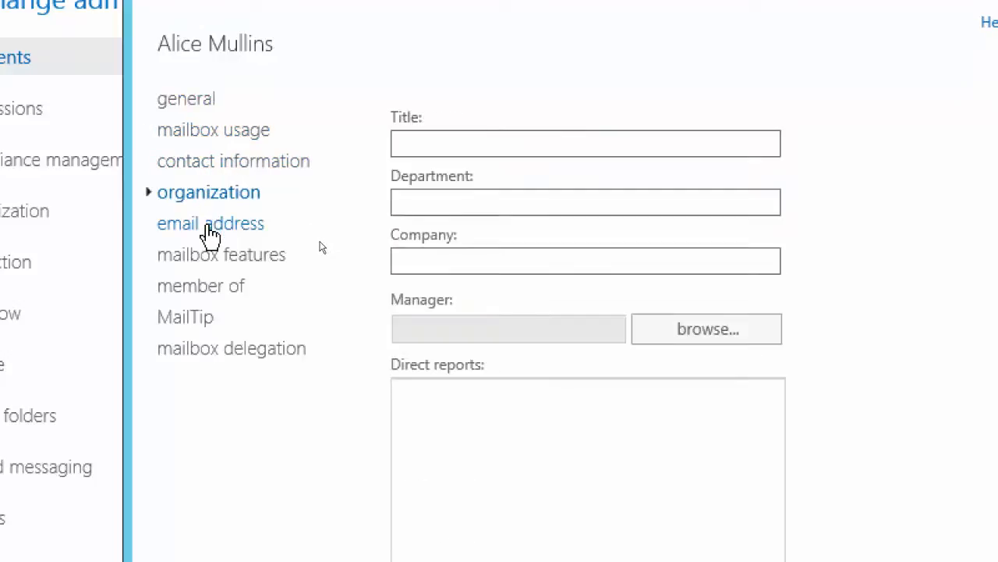
left_click(211, 226)
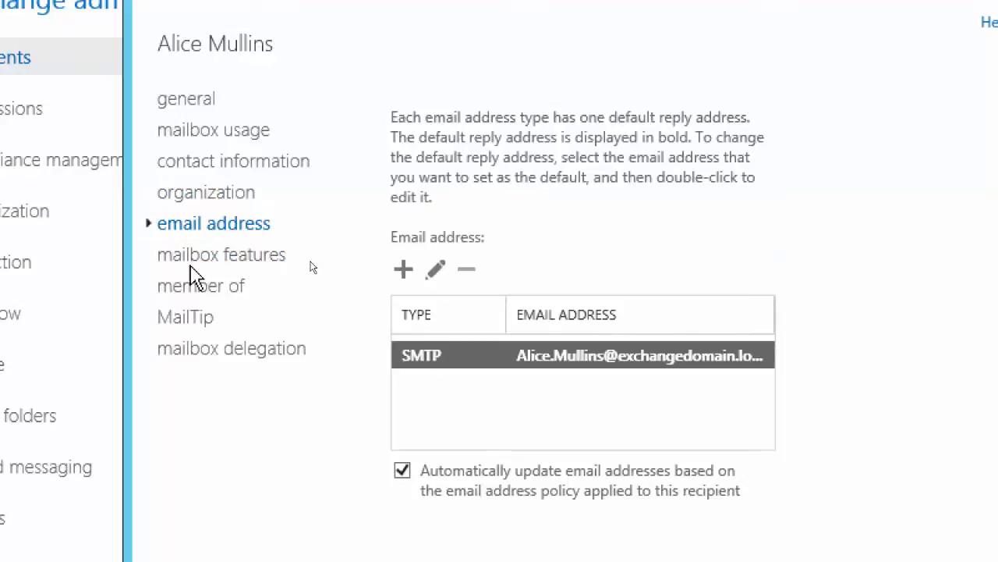
Review the mailbox features from the sharing policy through mail flow restrictions, and view the mailbox's distribution group memberships
left_click(195, 265)
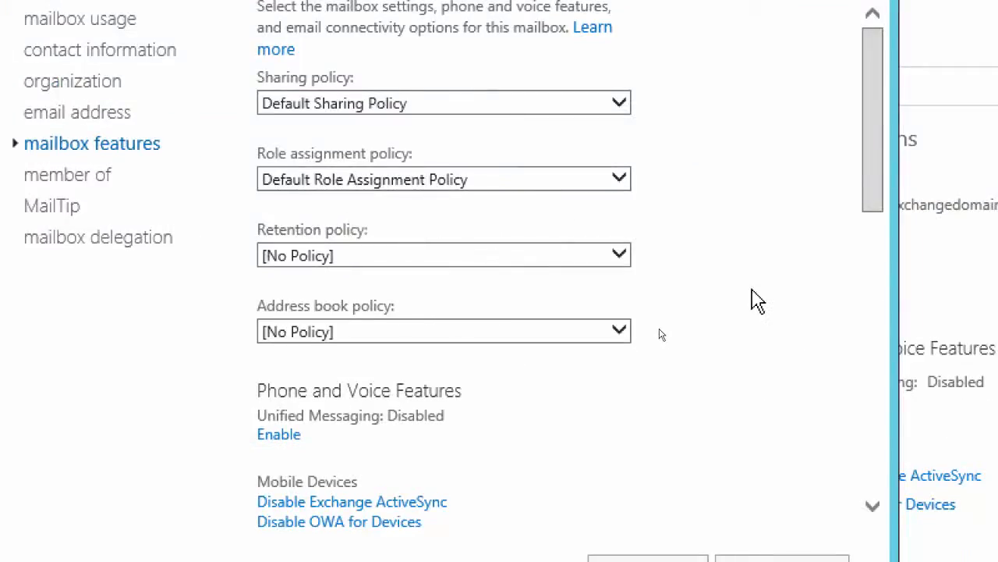
scroll(758, 301, "down", 3)
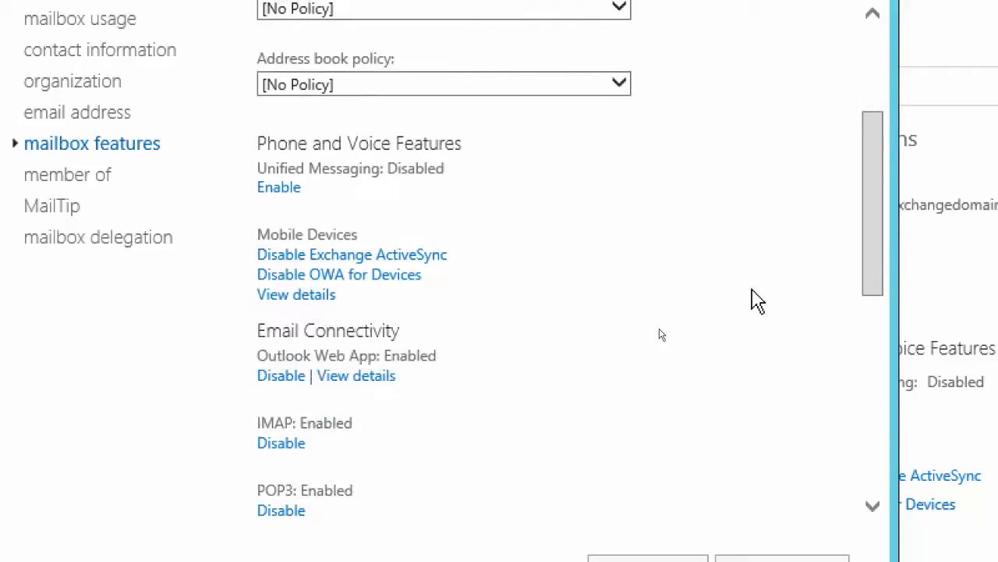
scroll(757, 302, "down", 2)
scroll(758, 302, "down", 2)
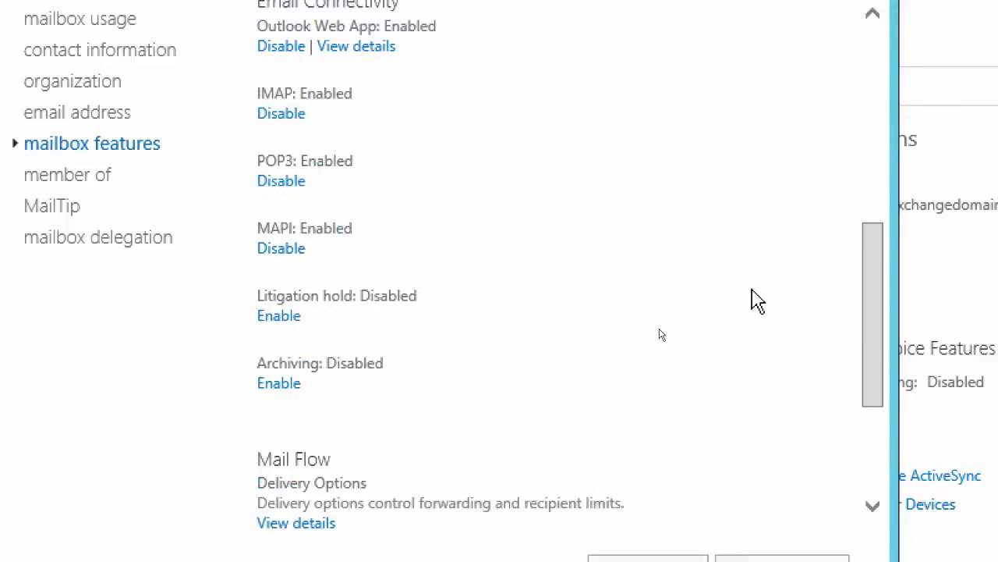
scroll(758, 302, "down", 1)
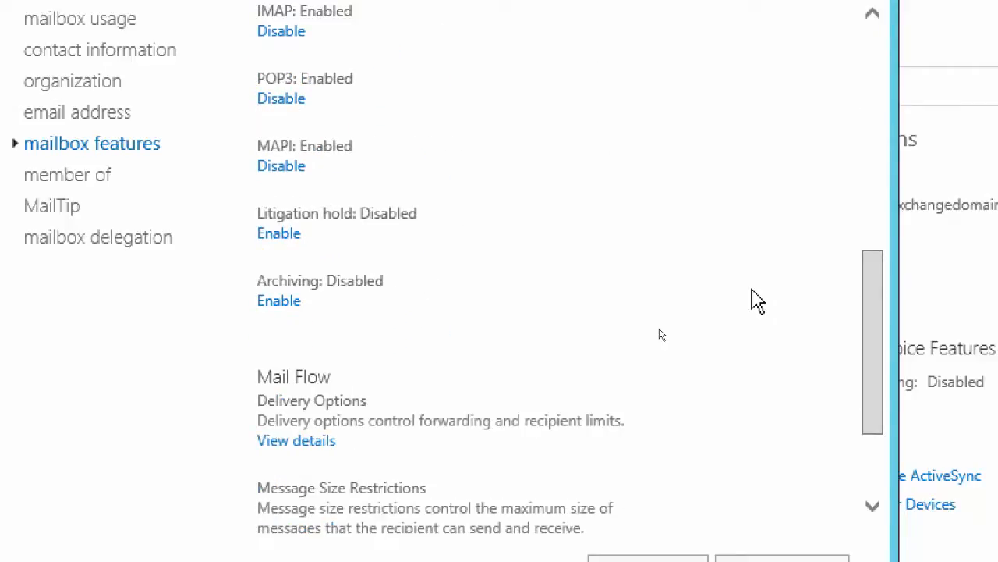
scroll(757, 302, "down", 2)
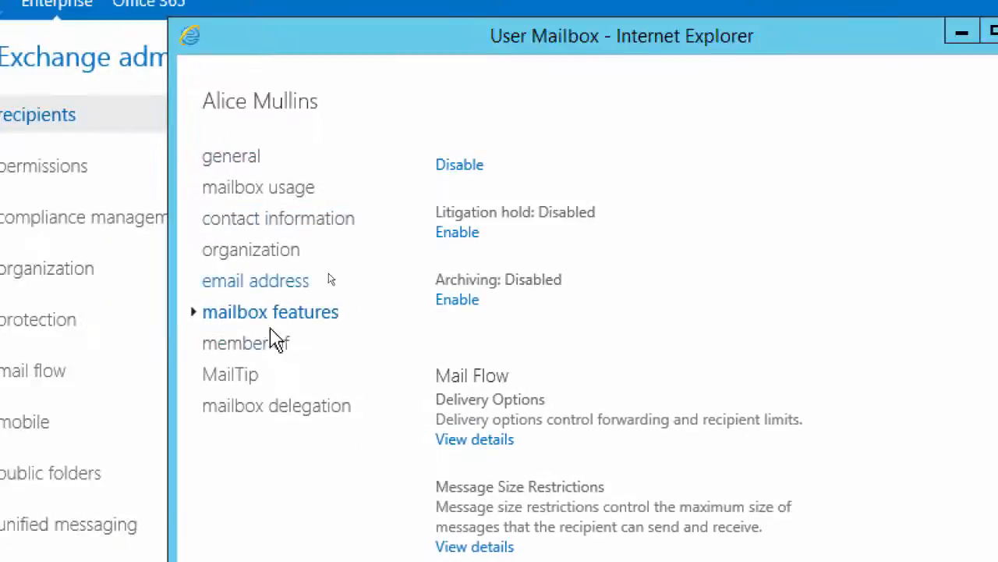
left_click(261, 353)
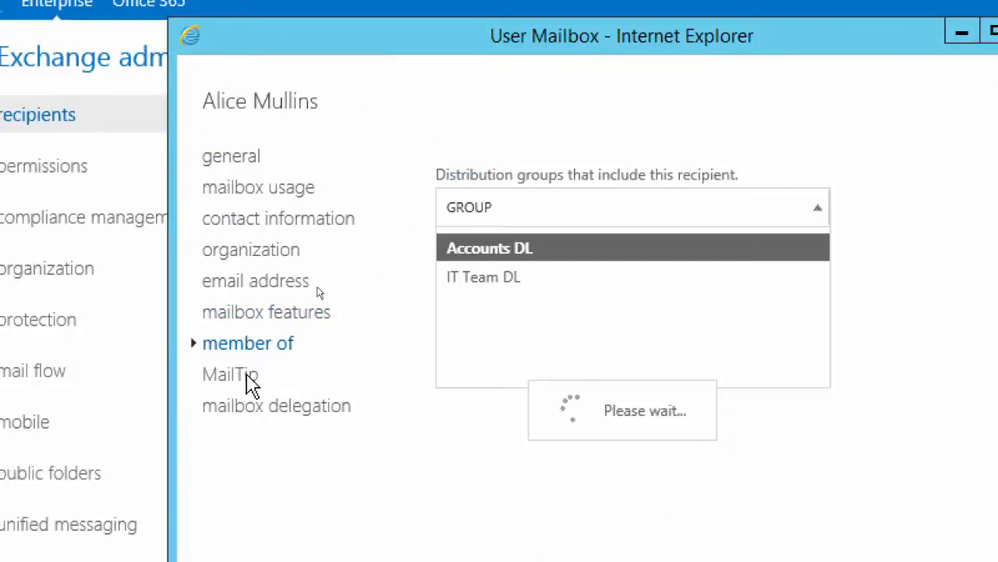
View the mailbox's delegation settings and close the mailbox without changes
left_click(241, 412)
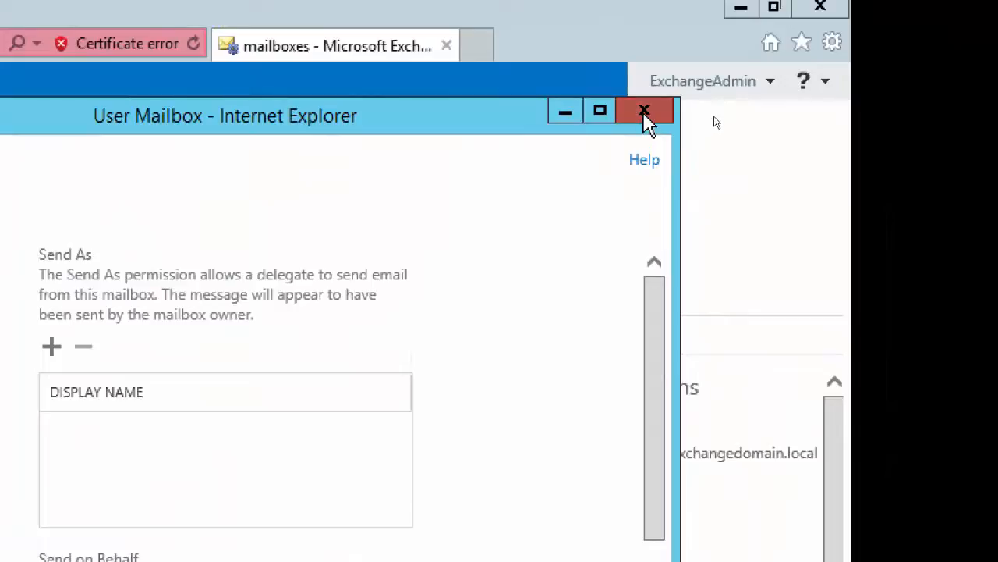
left_click(644, 117)
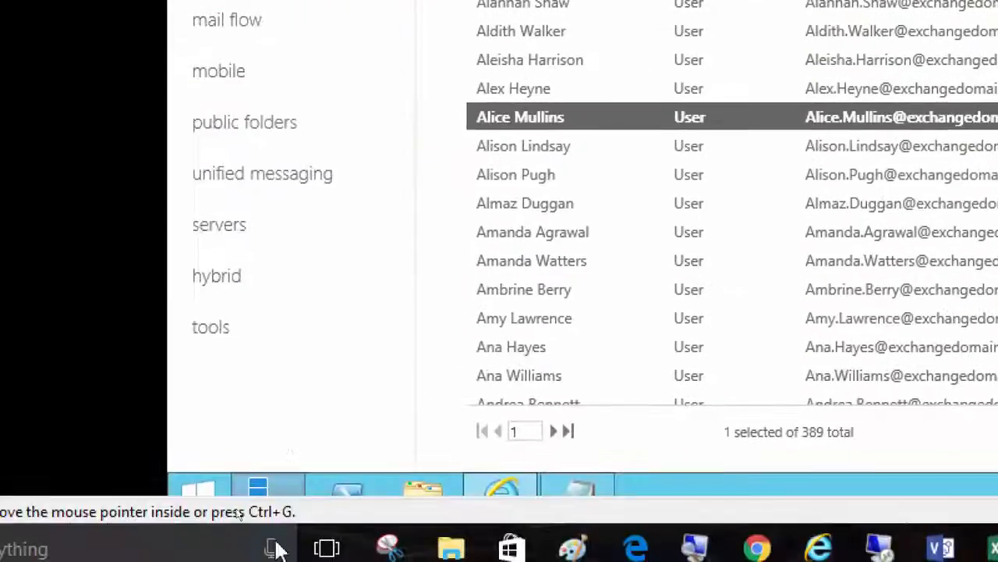
Open the DB1 mailbox database for editing and view its general and maintenance settings
left_click(231, 225)
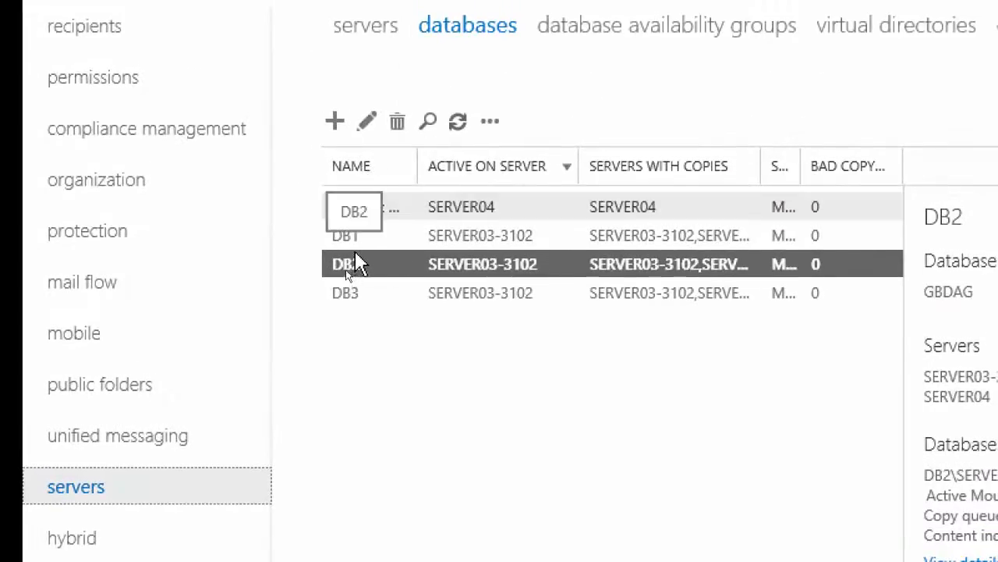
left_click(356, 242)
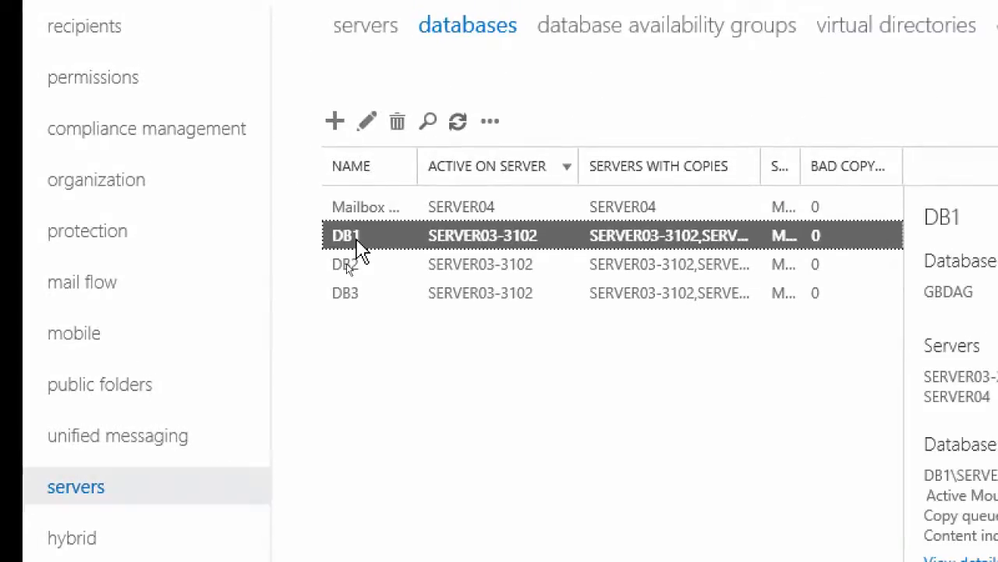
left_click(368, 125)
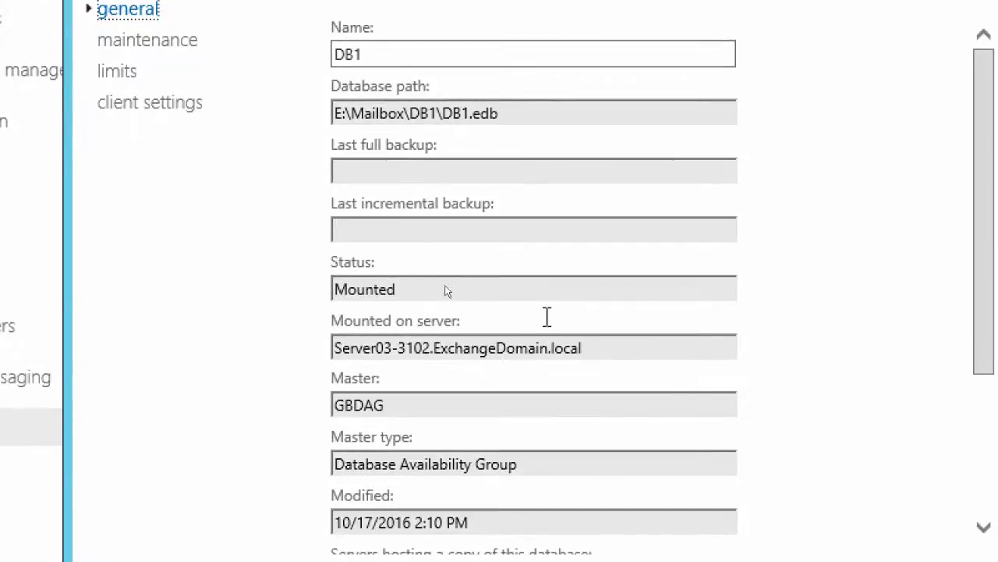
left_click(195, 122)
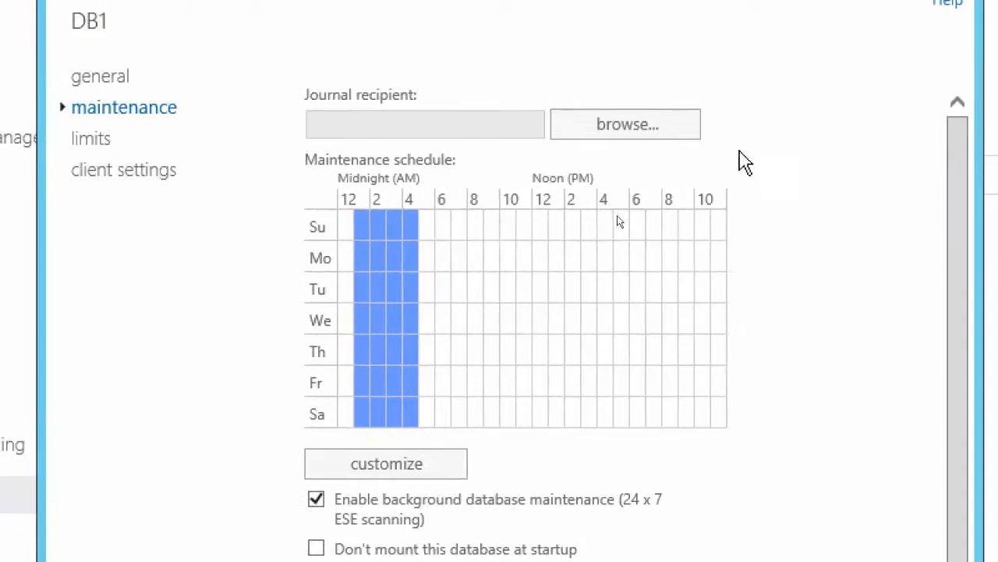
Look through the recipients available for DB1's journaling and close the database without choosing one
left_click(626, 133)
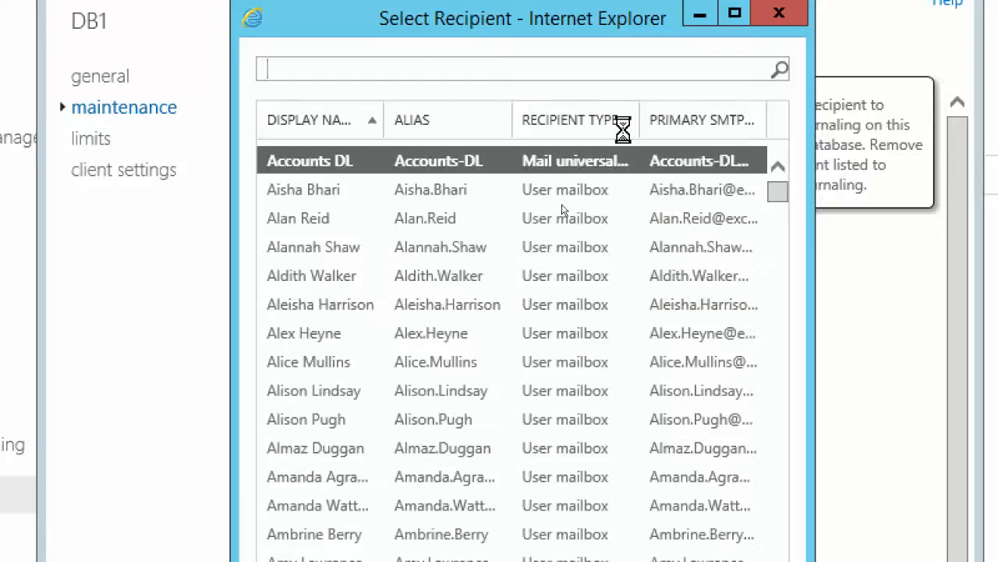
left_click(313, 70)
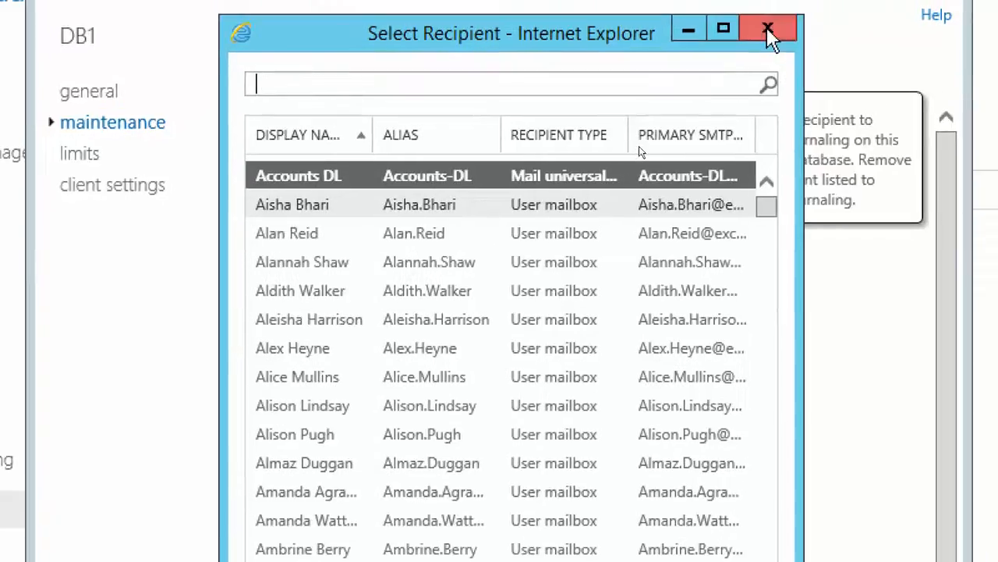
left_click(779, 16)
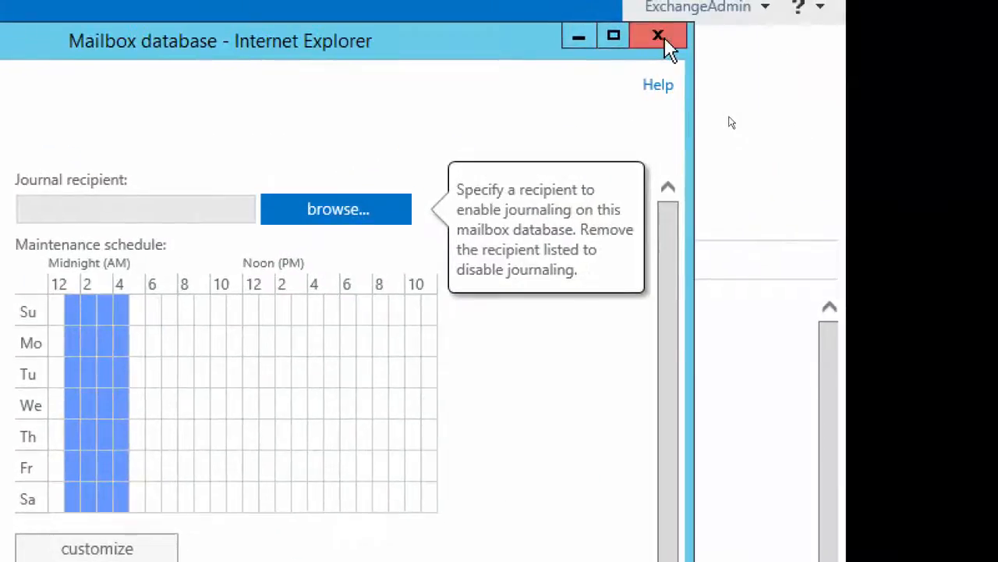
left_click(942, 0)
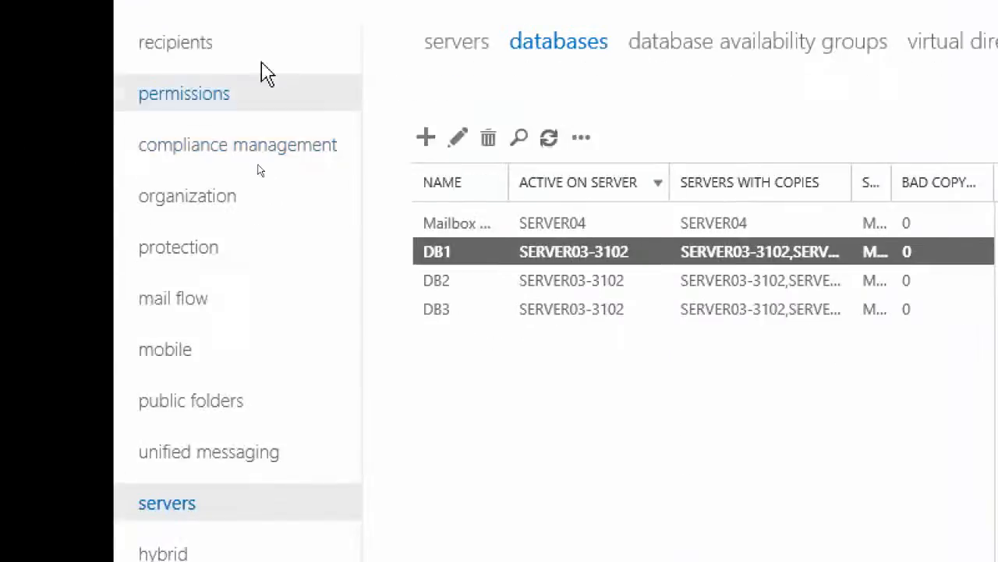
Start a new mail contact among the recipients' contacts with first name Journal and last name Email
left_click(181, 46)
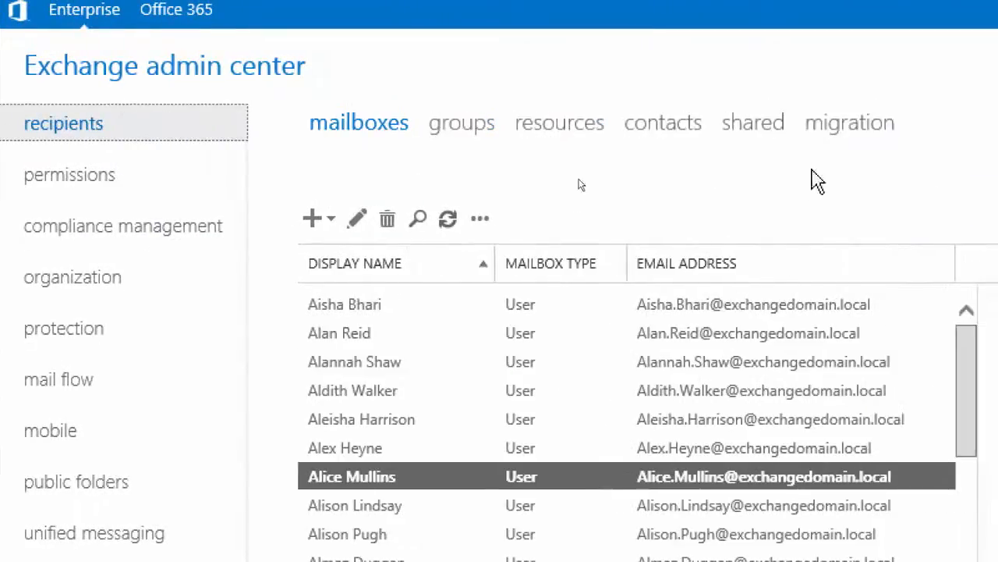
left_click(649, 137)
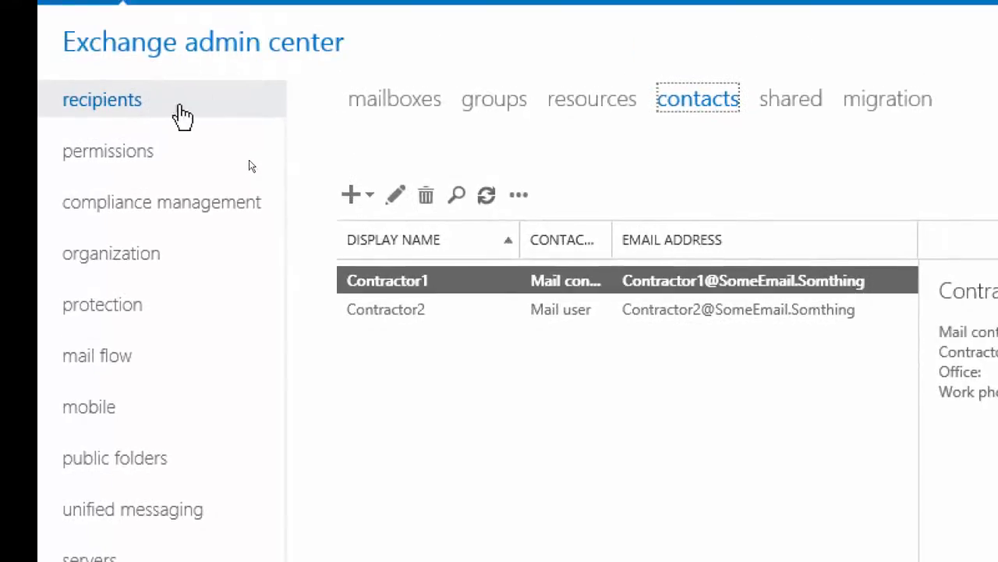
left_click(353, 196)
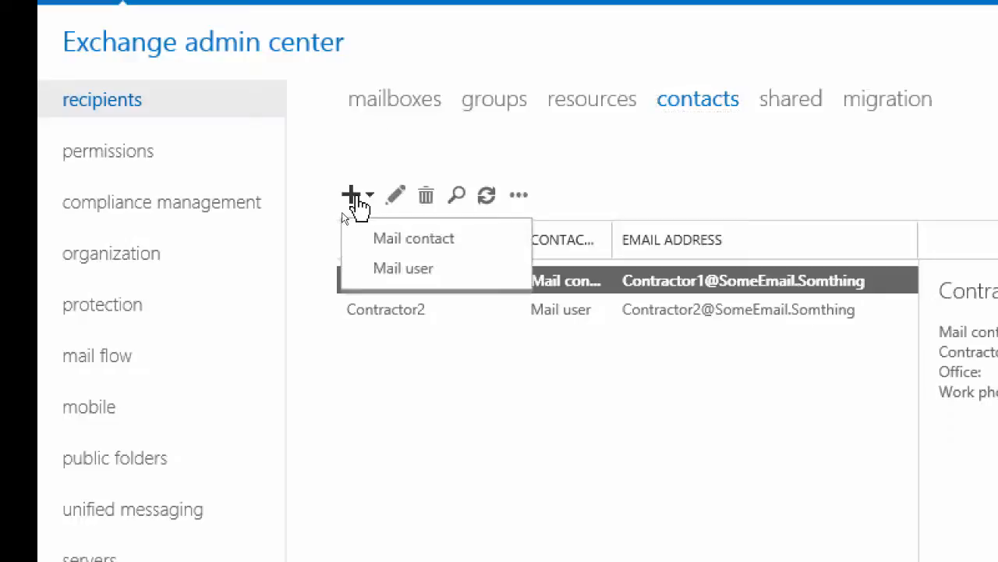
left_click(392, 246)
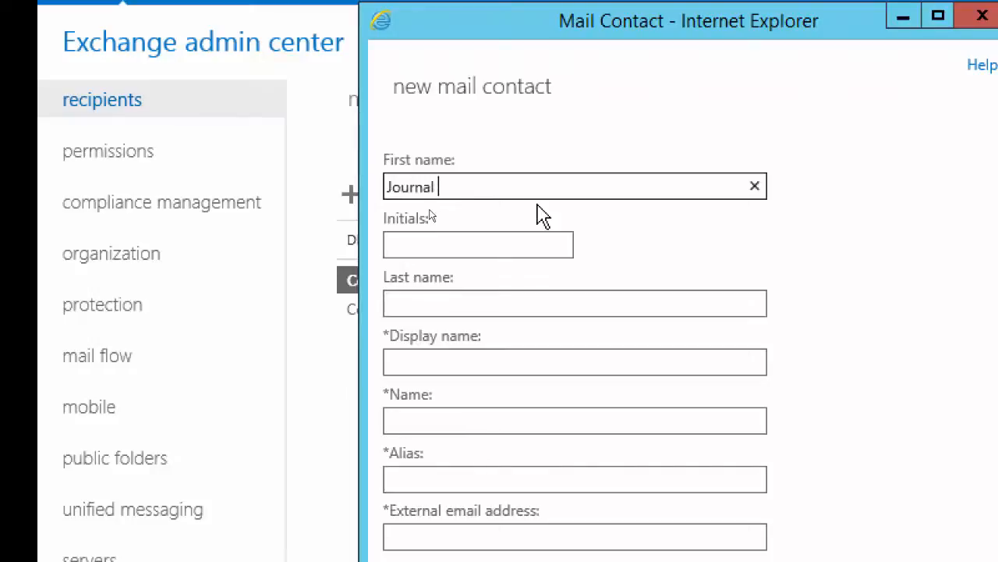
key("Tab")
key("shift+Tab")
key("Tab")
key("Tab")
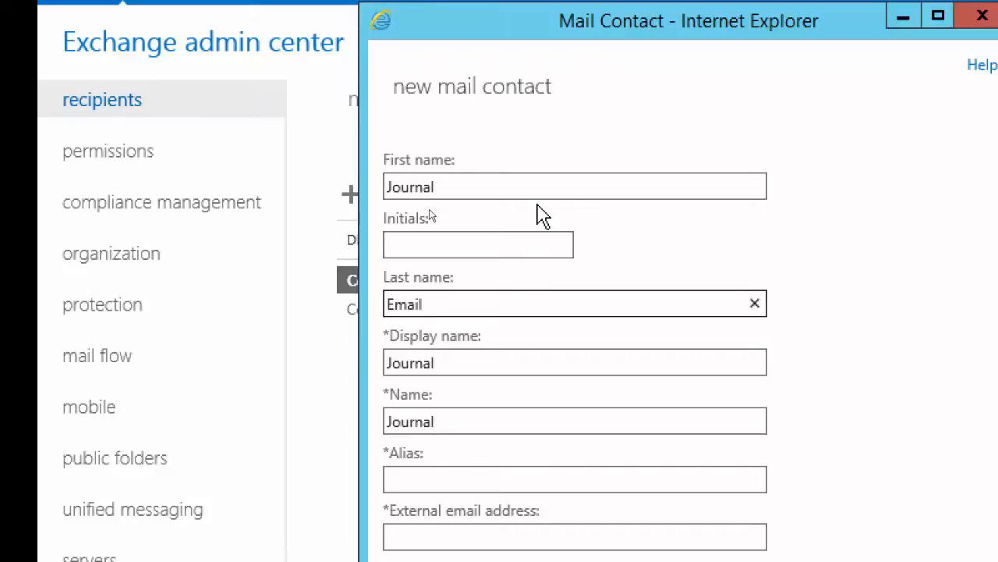
left_click(412, 191)
left_click(416, 227)
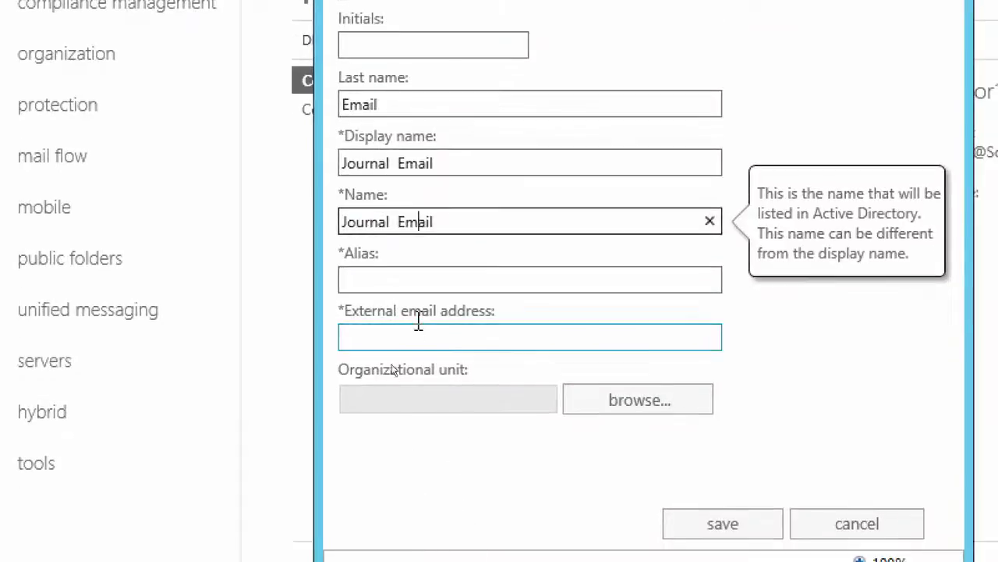
Set the contact's alias to Journaling, enter its external email address, and save the contact
left_click(405, 278)
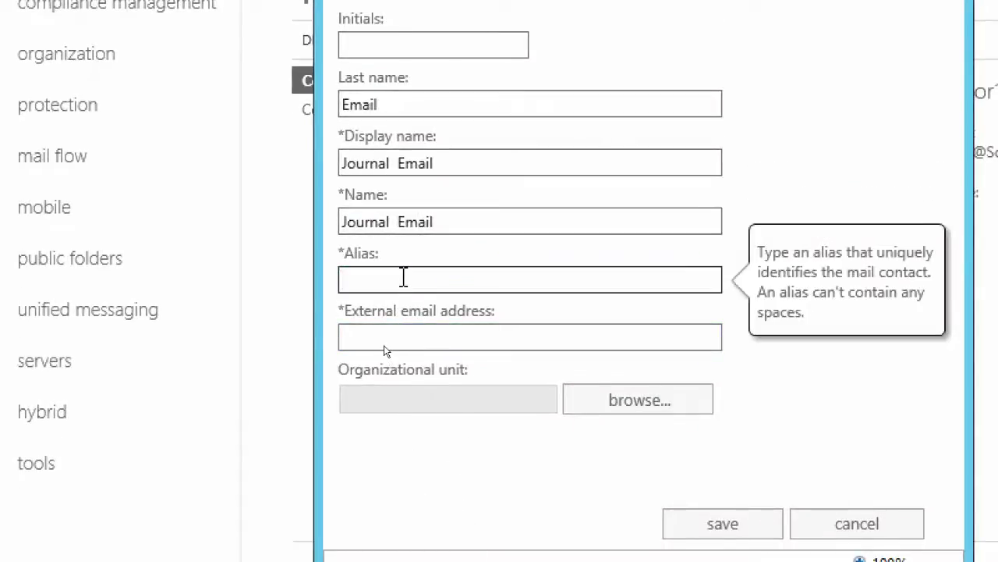
type("JOurnaing")
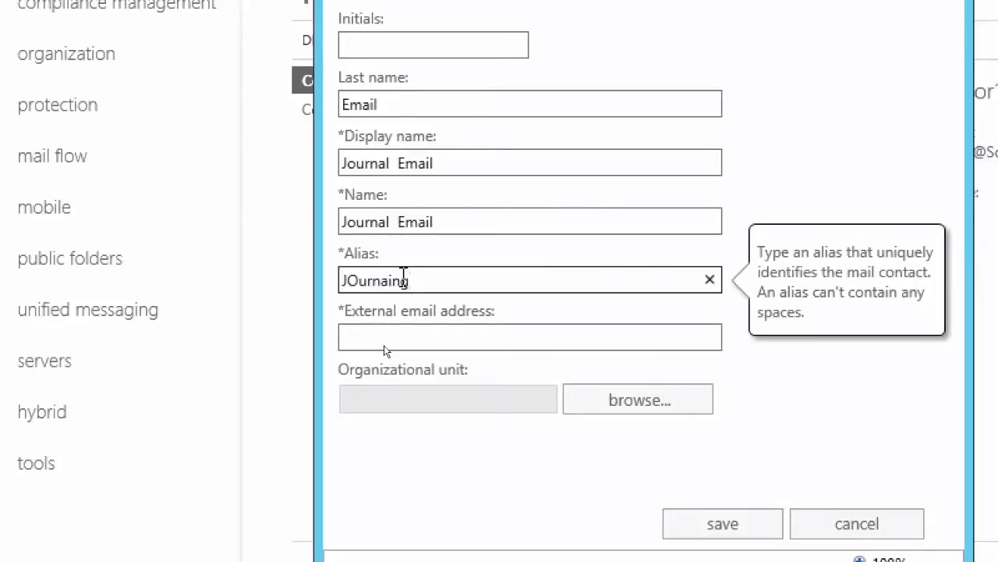
key("BackSpace")
key("BackSpace")
key("BackSpace")
type("ournali")
key("Tab")
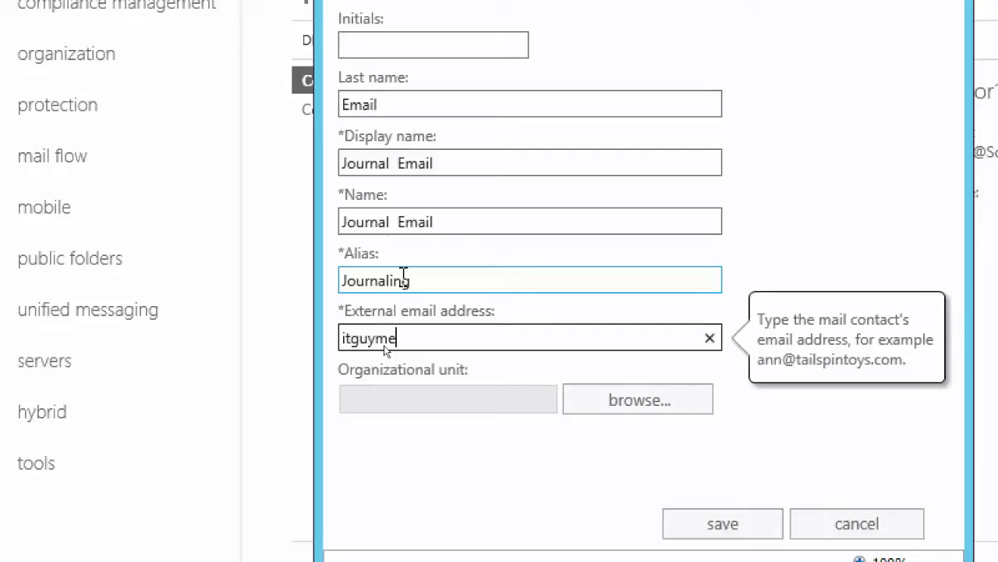
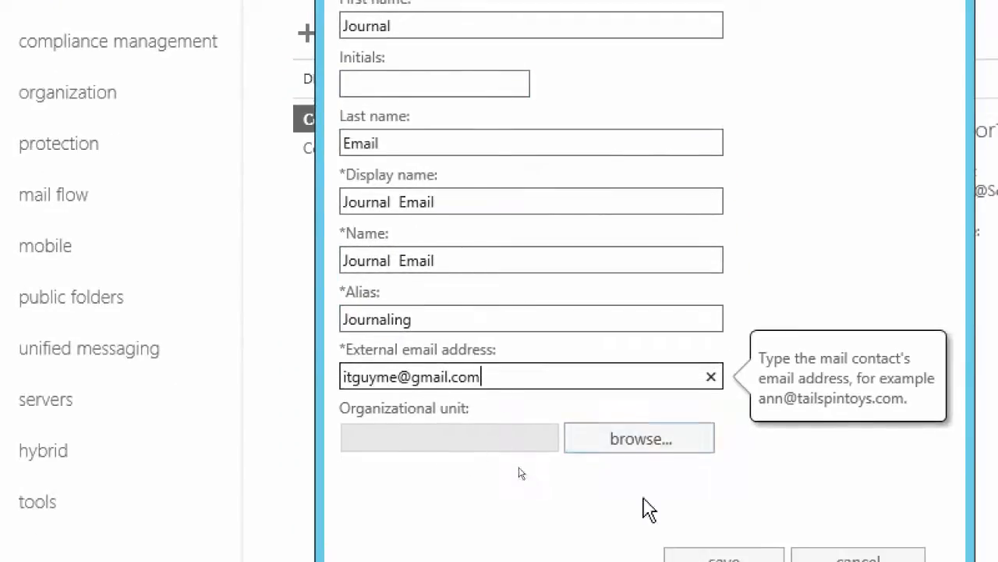
left_click(692, 509)
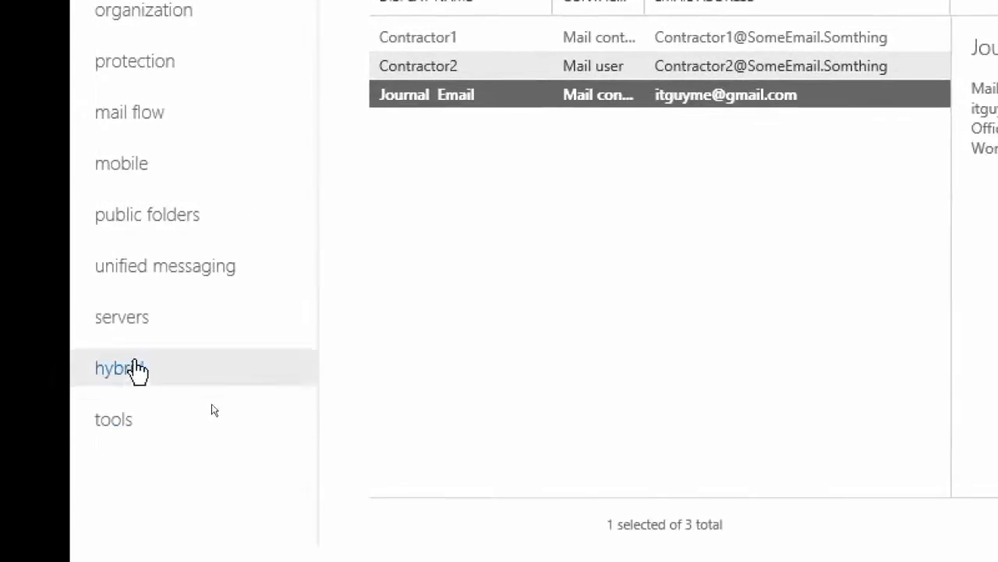
Assign the second listed user mailbox as the journal recipient in DB1's maintenance settings and save the database
left_click(144, 398)
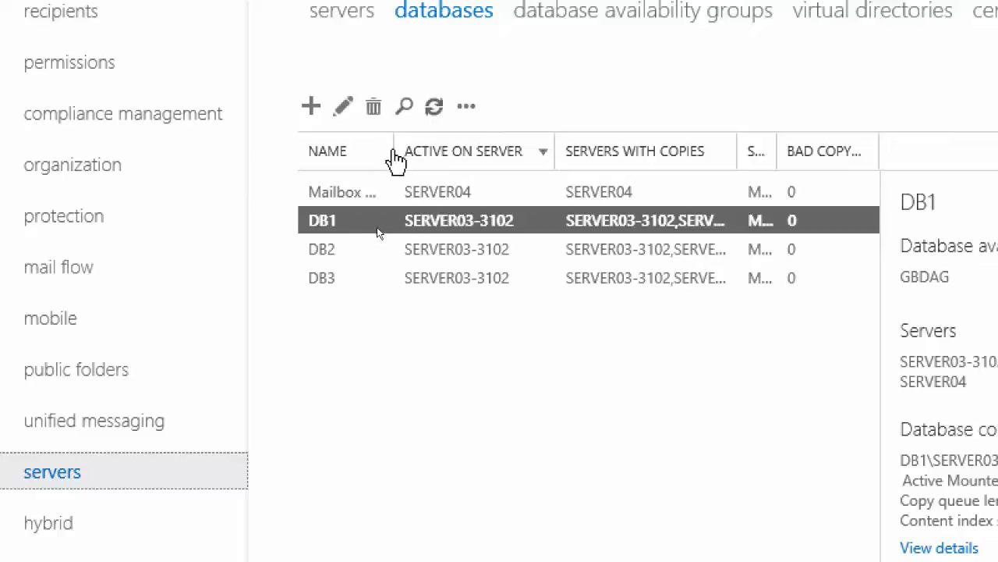
left_click(344, 107)
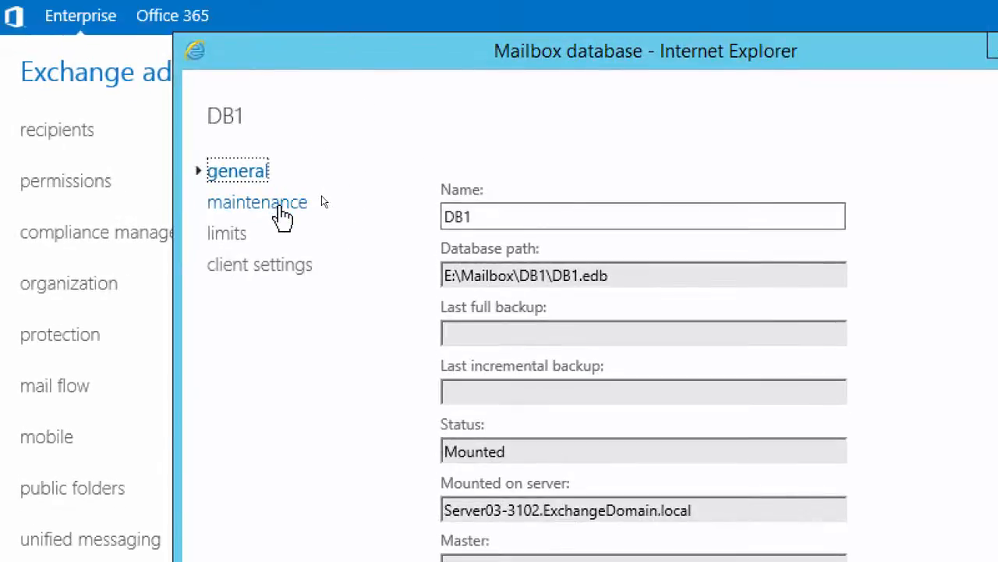
left_click(282, 204)
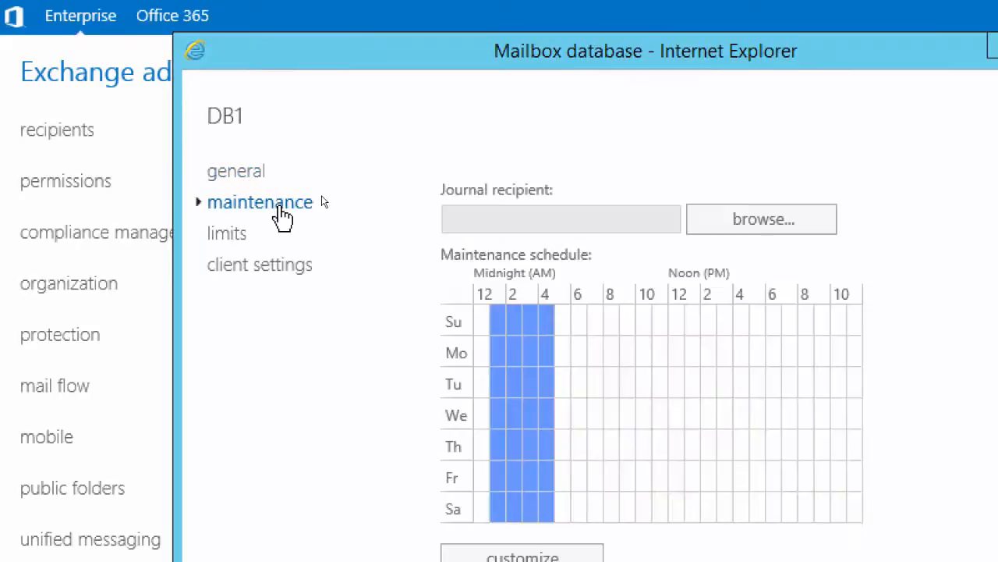
left_click(780, 226)
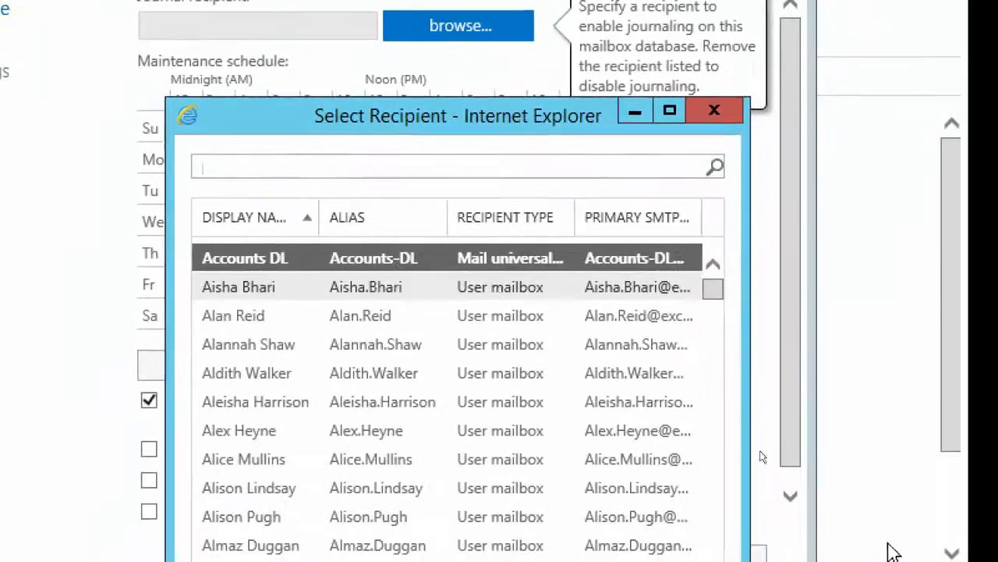
left_click(243, 321)
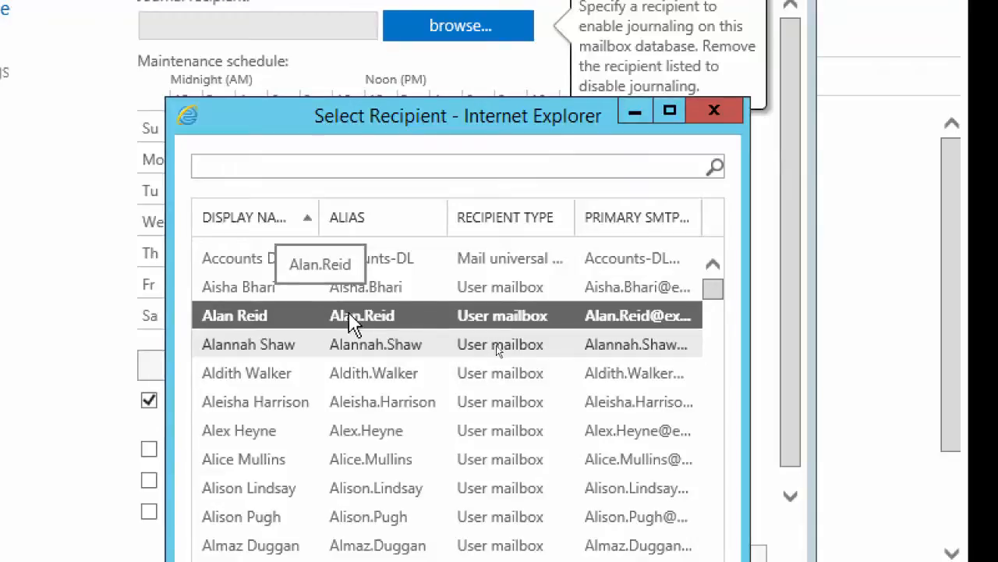
double_click(261, 320)
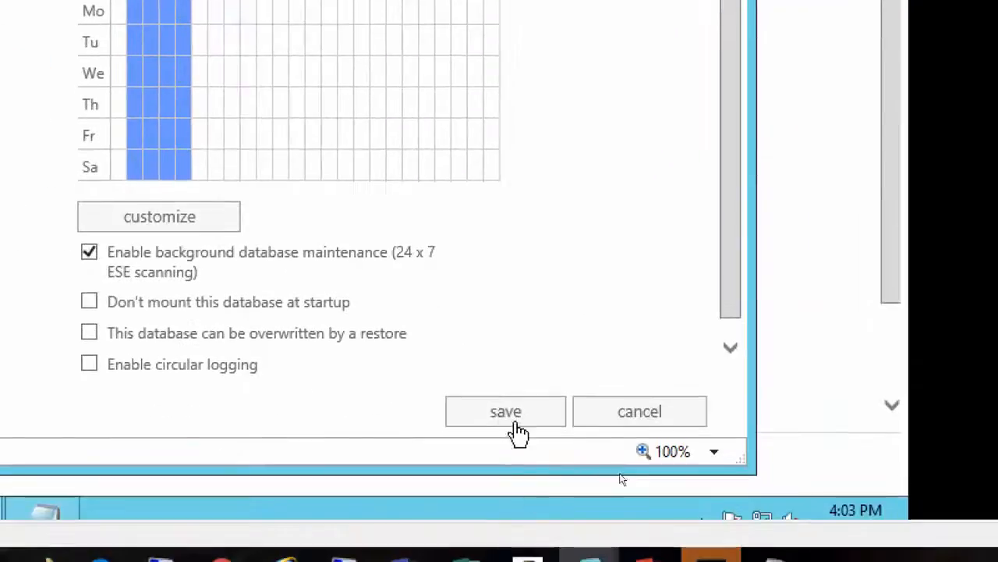
left_click(505, 411)
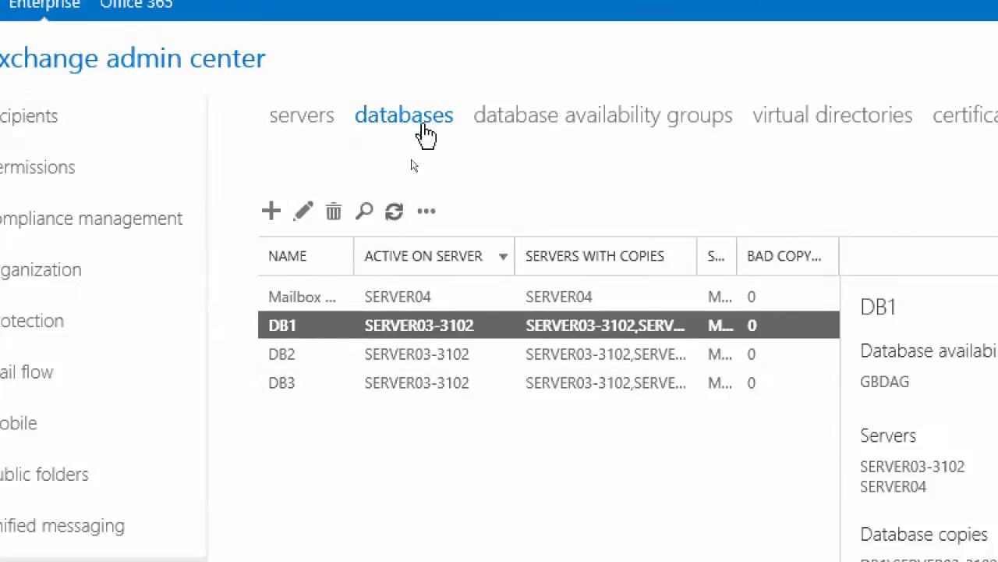
Reopen DB1's maintenance settings, pick a journal recipient from the recipient list again, and save the database
left_click(302, 211)
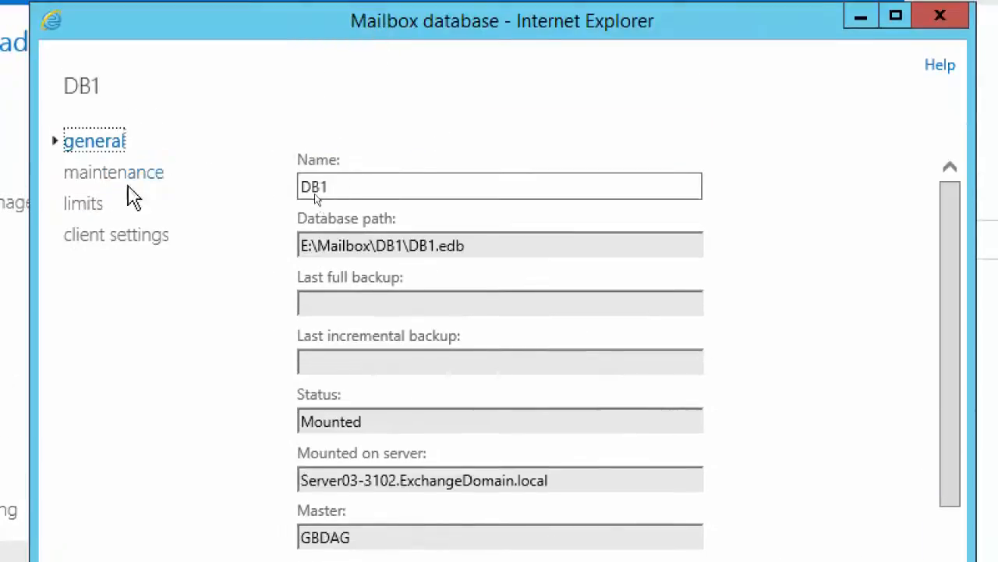
left_click(125, 174)
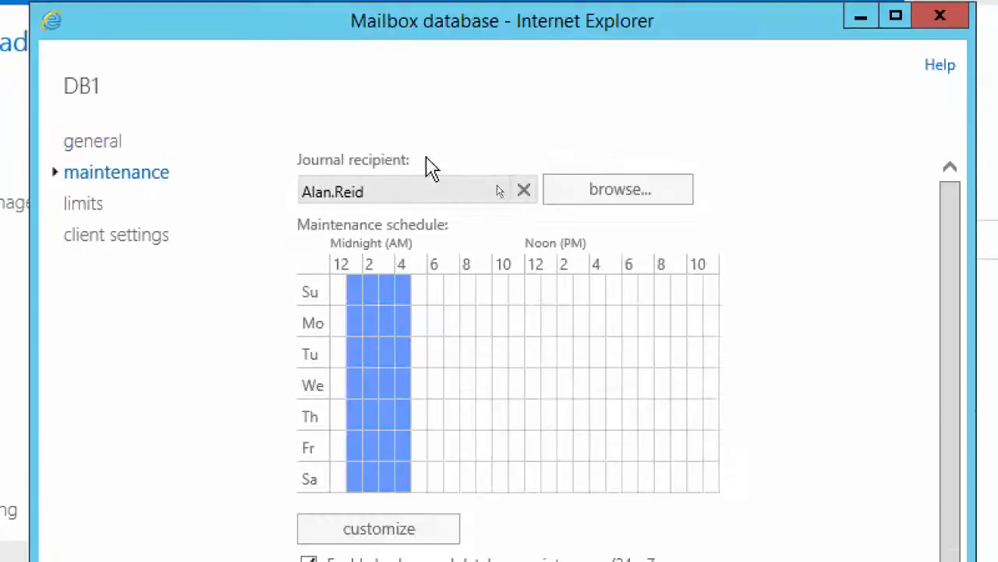
left_click(582, 204)
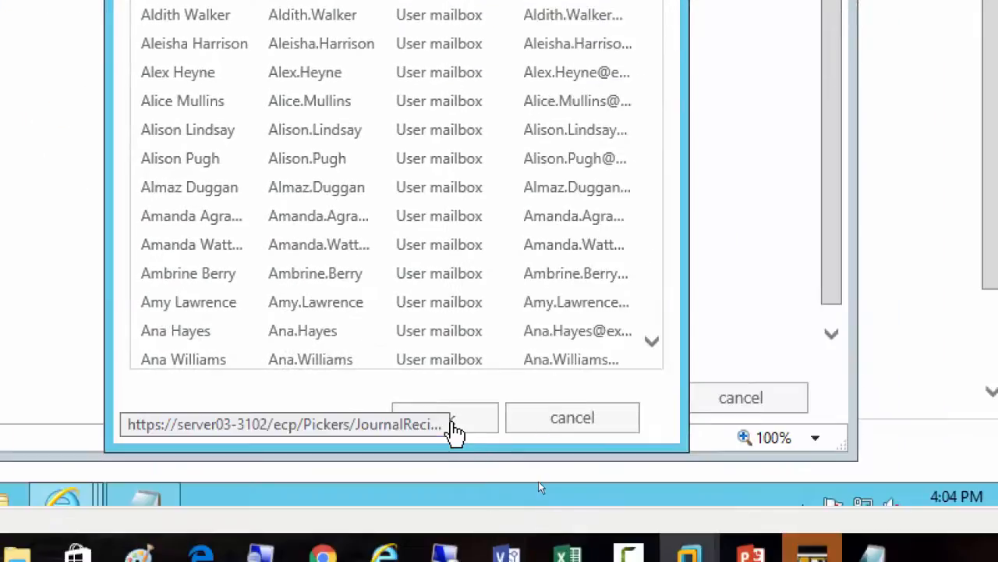
left_click(453, 425)
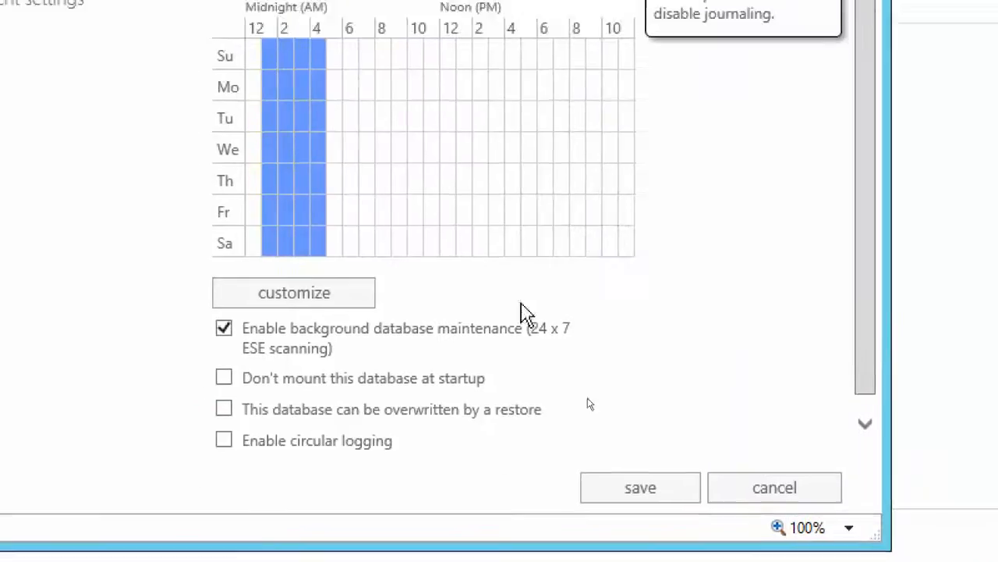
left_click(620, 495)
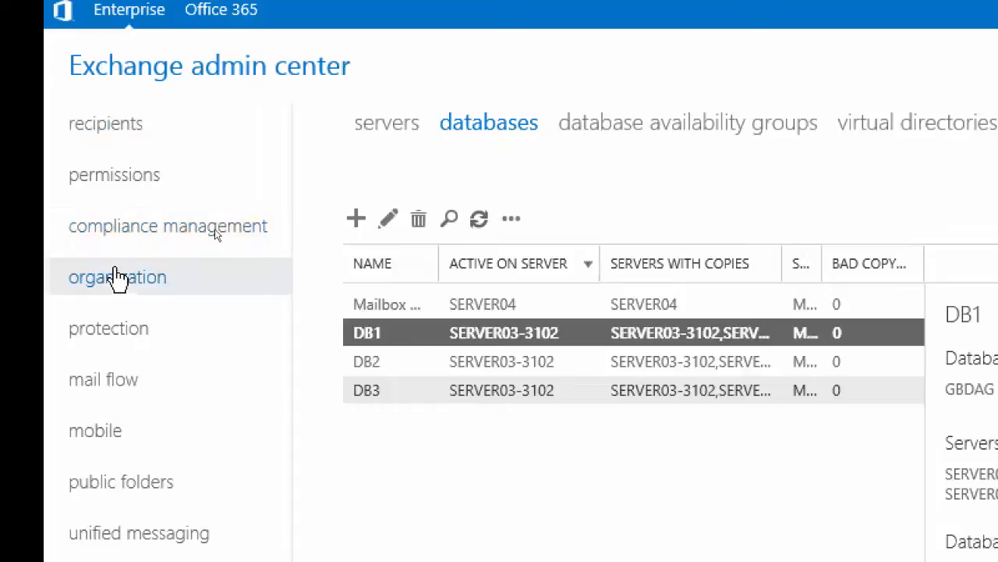
Start a new journal rule under compliance management and look up the domain name in Server Manager's local server properties
left_click(120, 234)
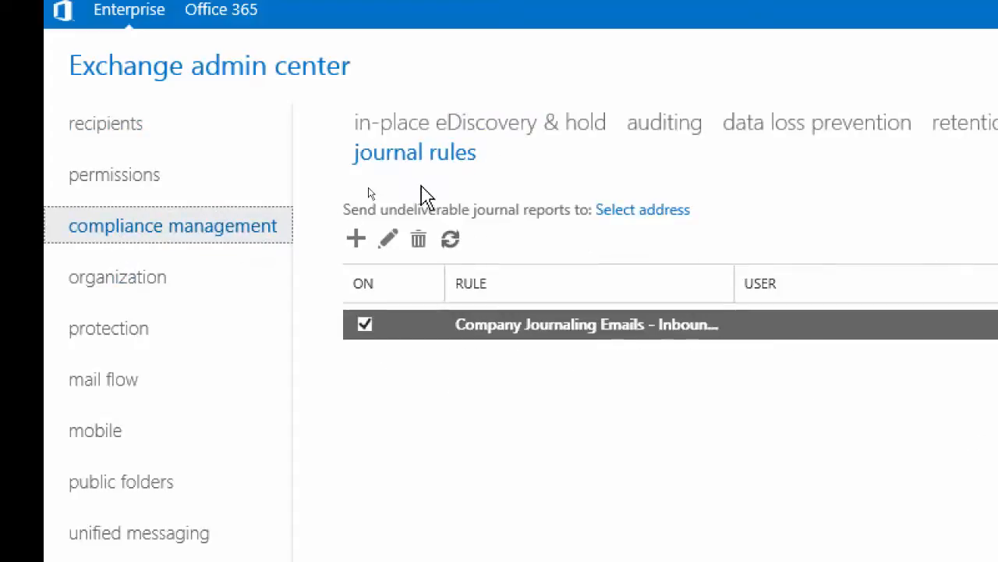
left_click(356, 239)
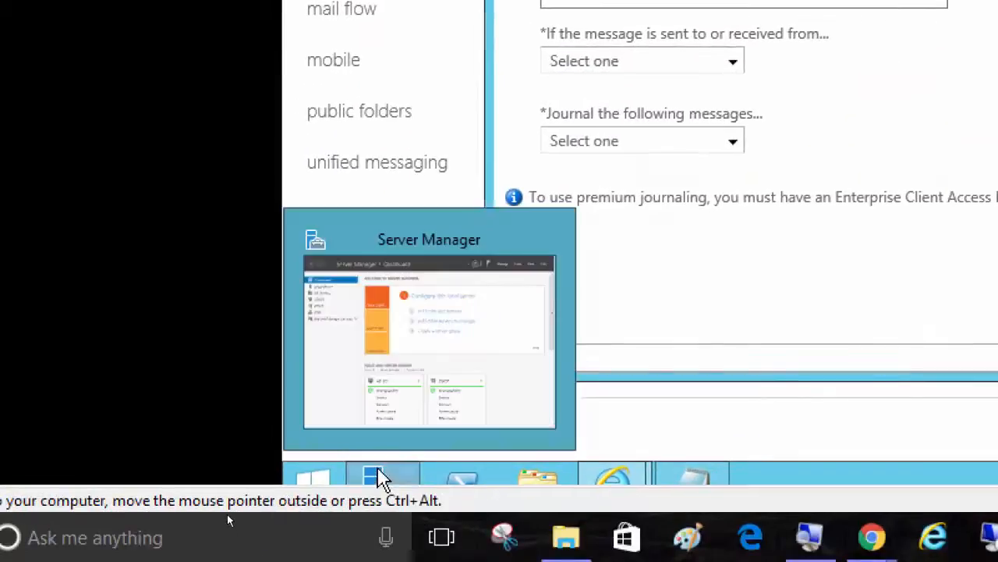
left_click(379, 476)
left_click(291, 185)
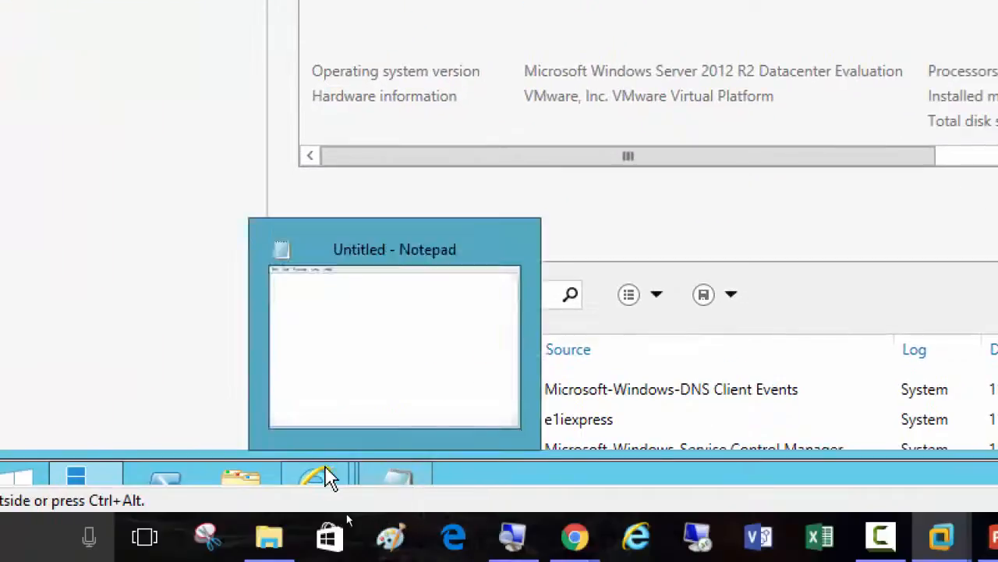
mouse_move(318, 475)
Enter a user's internal mailbox address at exchangedomain.local as the recipient of the new rule's journal reports
left_click(425, 377)
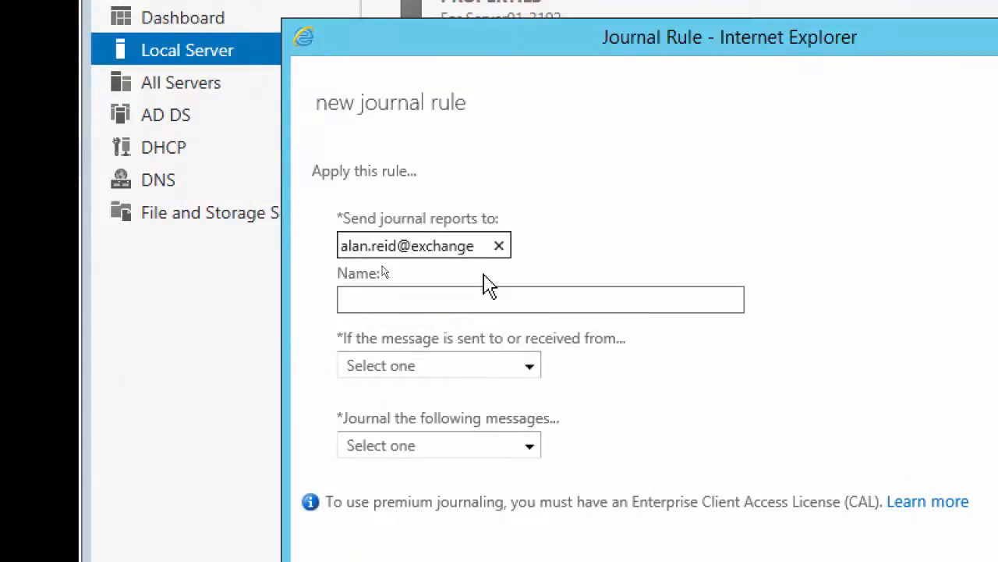
type("domain.")
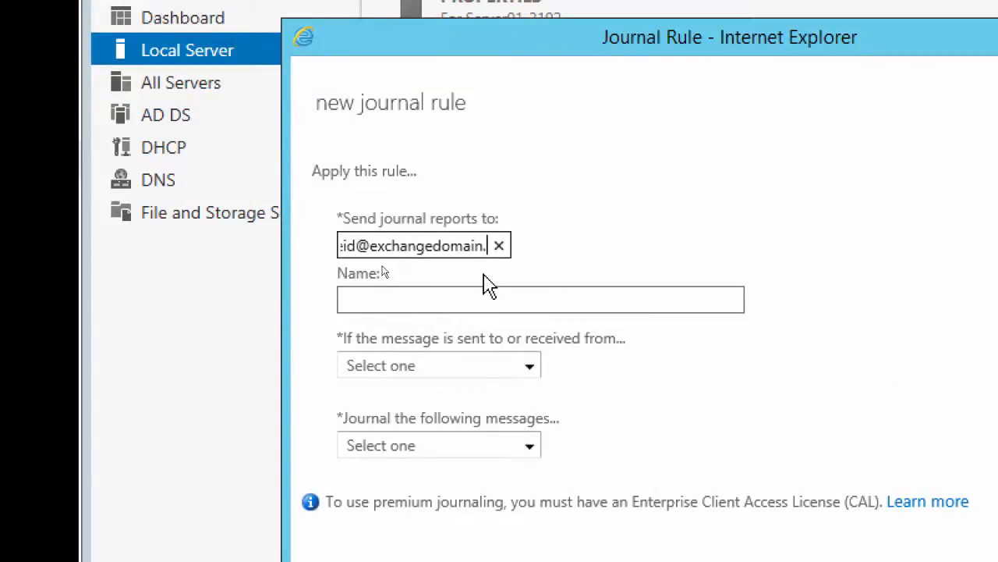
type("local")
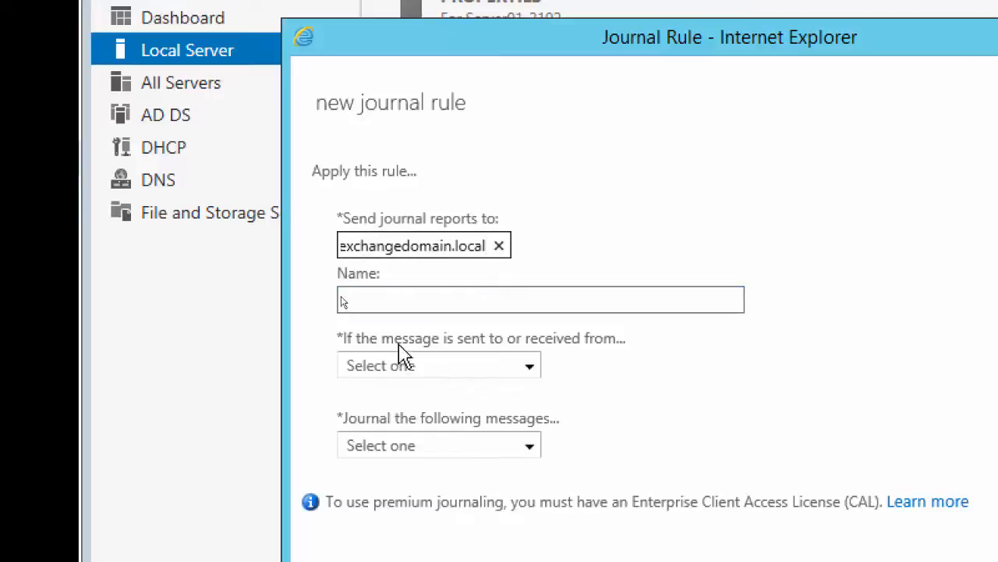
Set the journal rule to apply to all messages and journal all messages, save it with confirmation, and return to the journal rules list
left_click(402, 298)
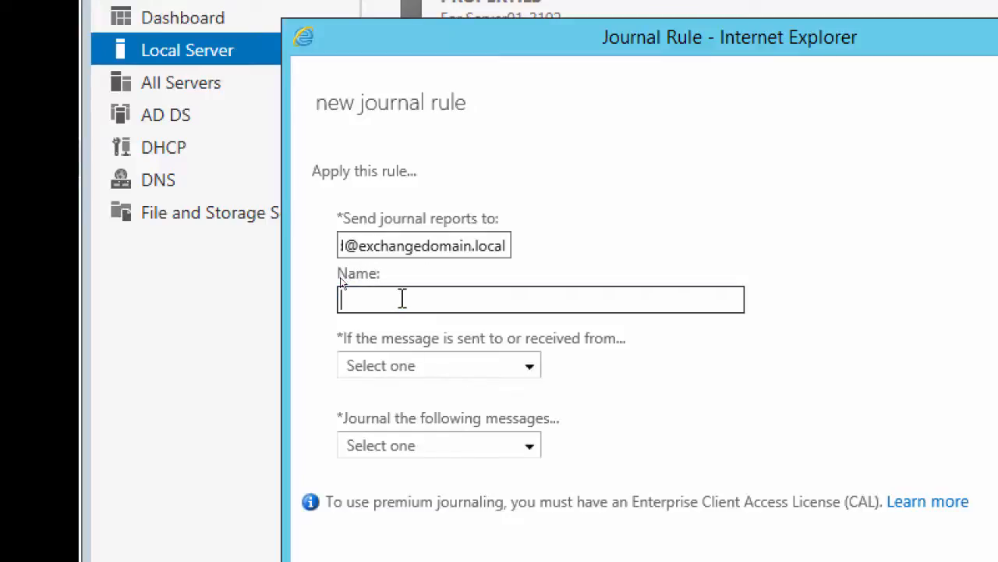
left_click(419, 369)
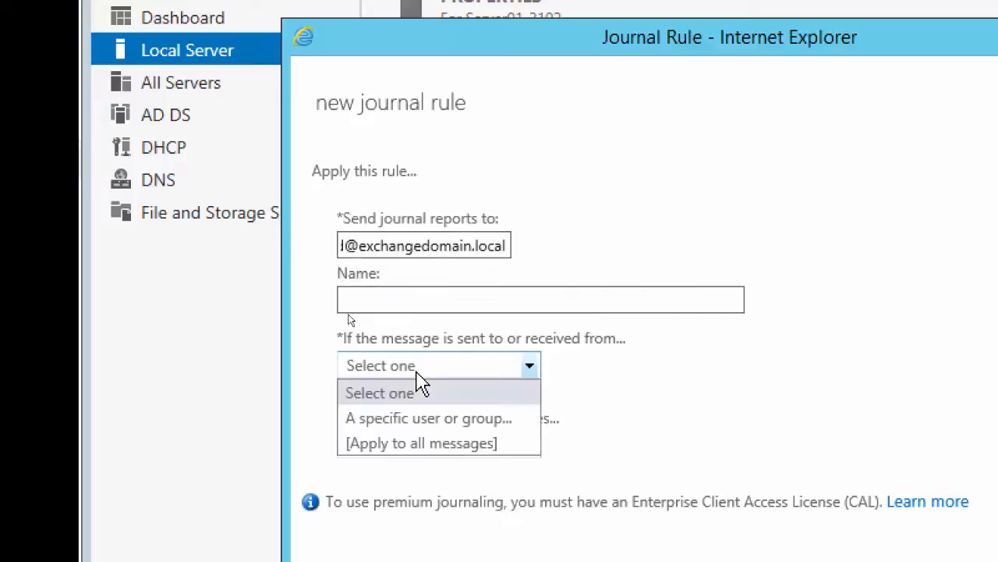
left_click(415, 443)
left_click(413, 445)
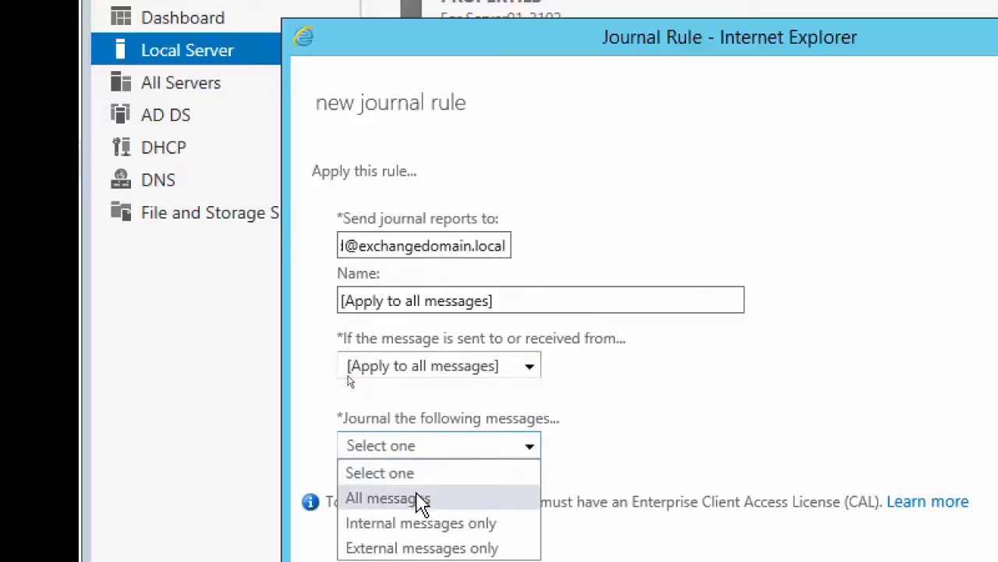
left_click(419, 499)
left_click(577, 378)
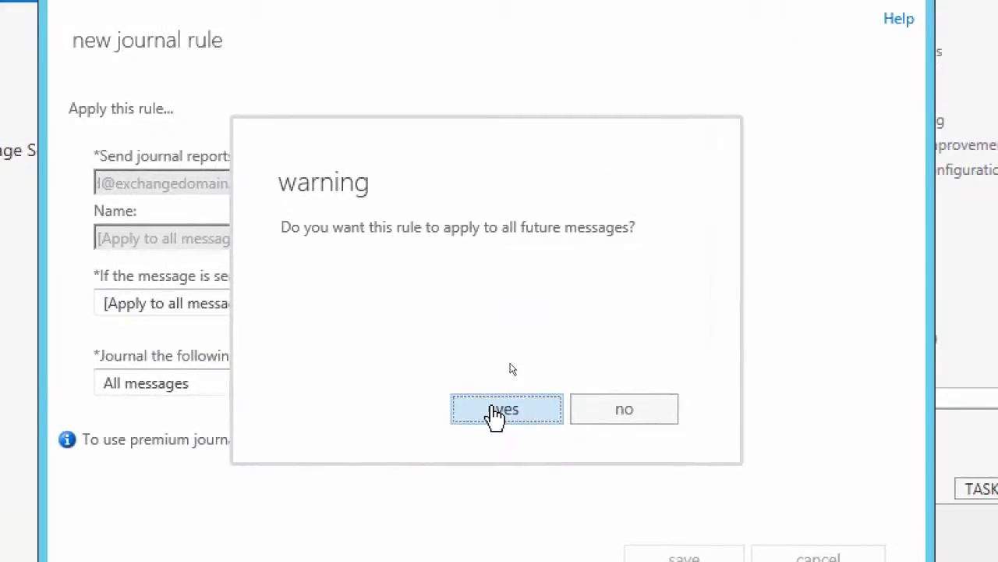
left_click(503, 410)
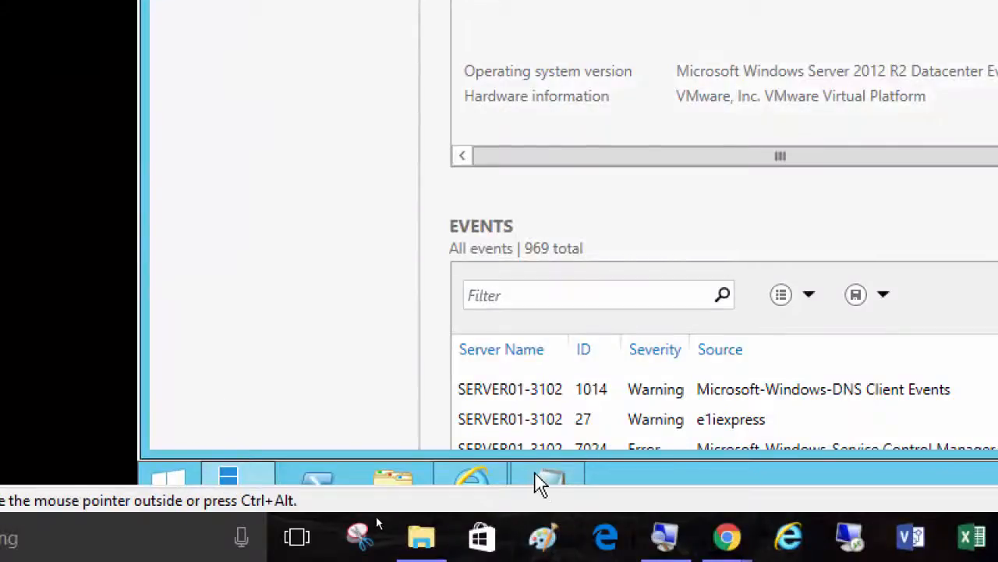
left_click(485, 489)
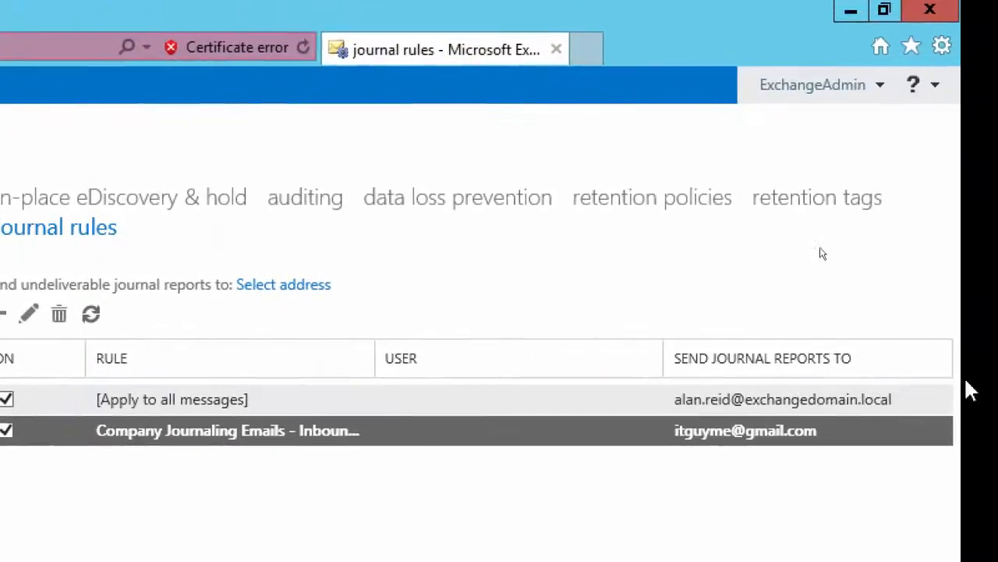
left_click(962, 394)
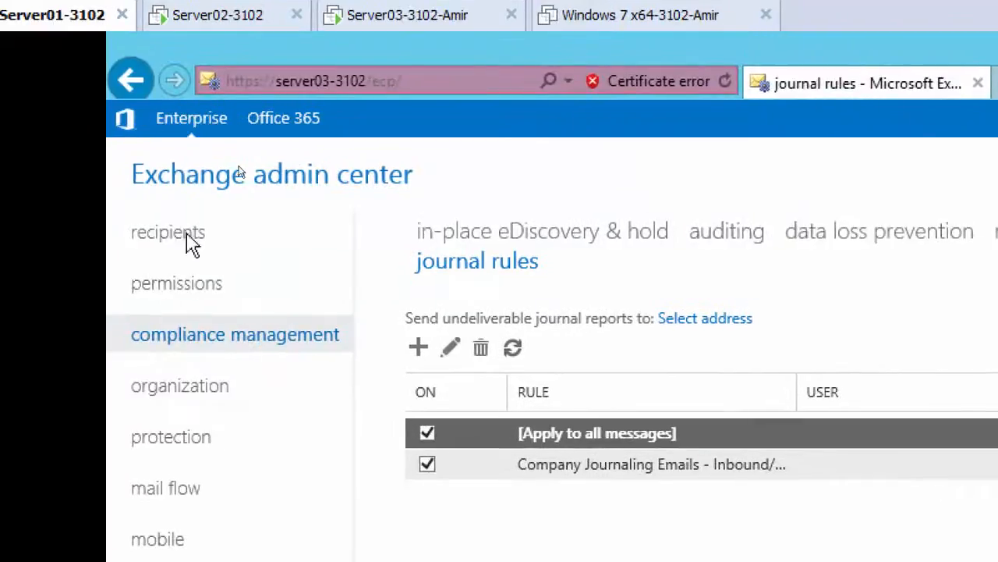
Set DB1's journal recipient in its maintenance settings to the second listed user mailbox instead of the distribution list, and save the database
left_click(169, 242)
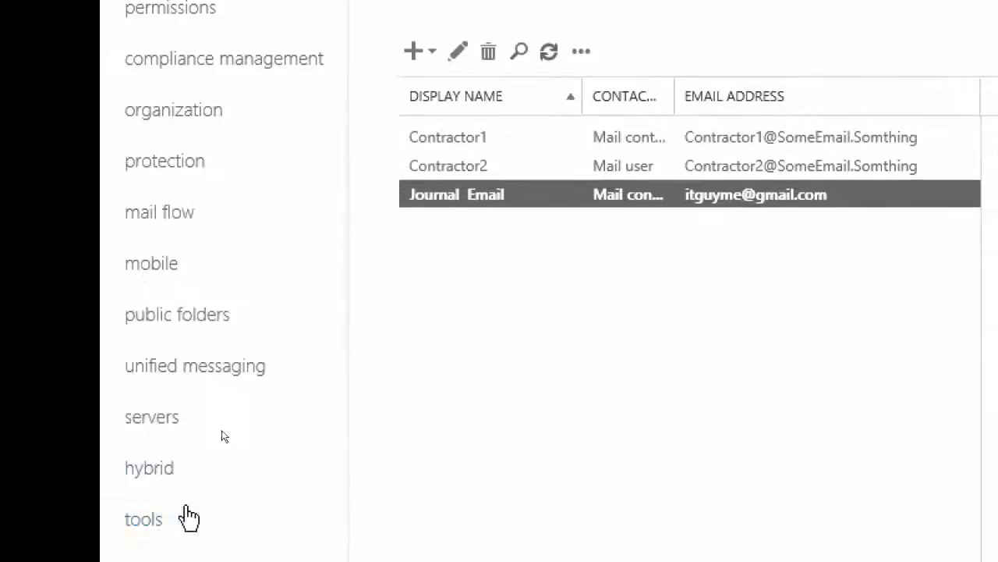
left_click(162, 397)
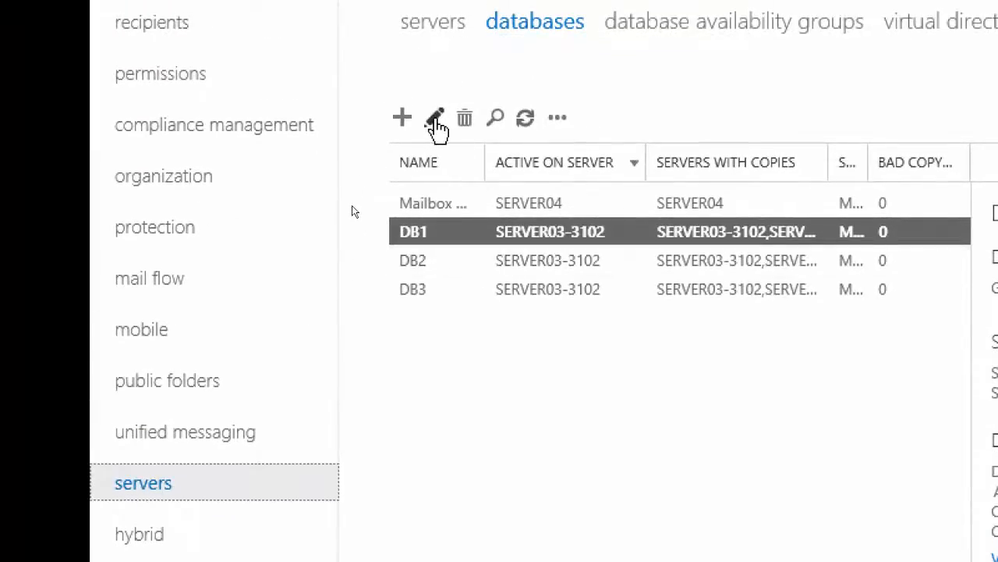
left_click(436, 124)
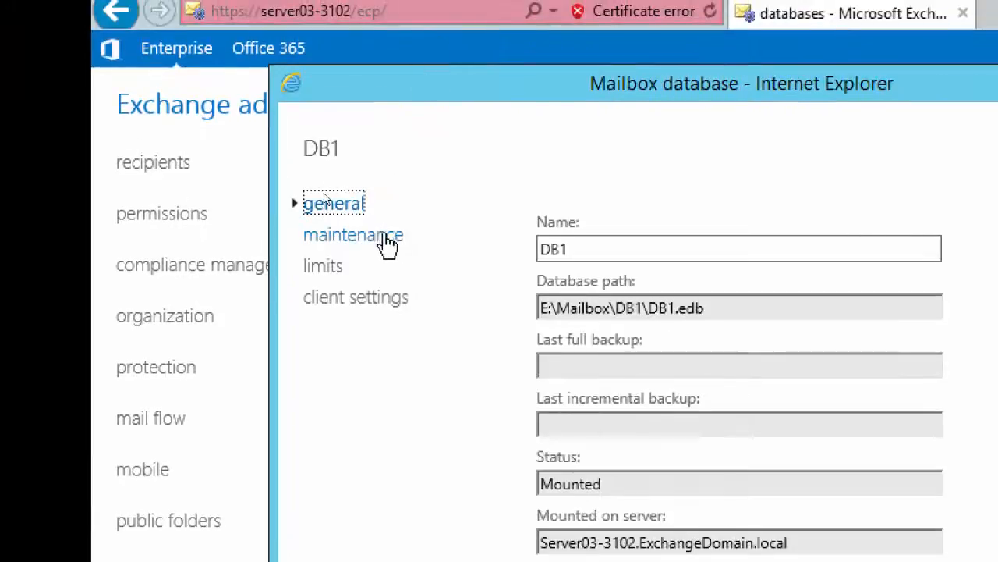
left_click(361, 248)
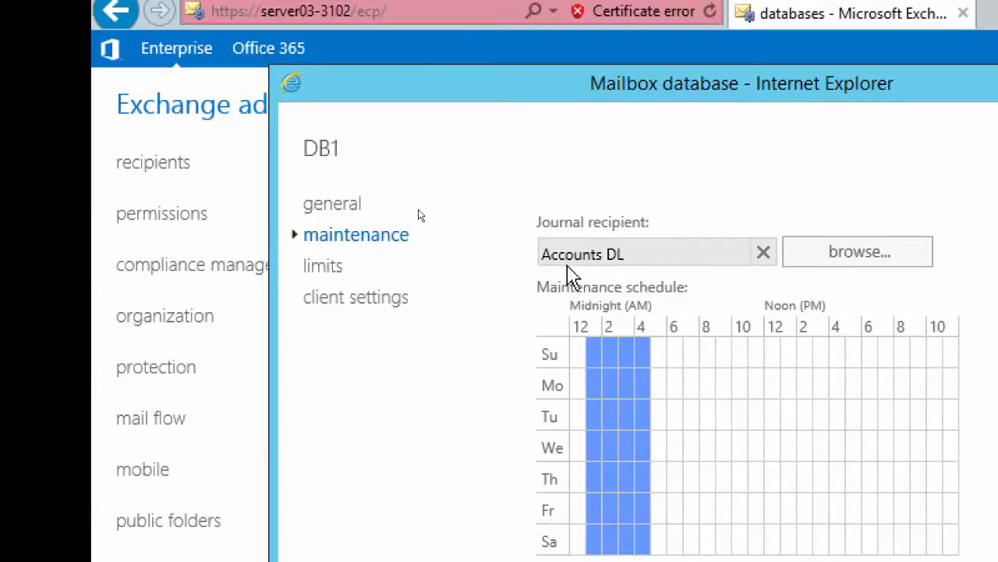
left_click(830, 263)
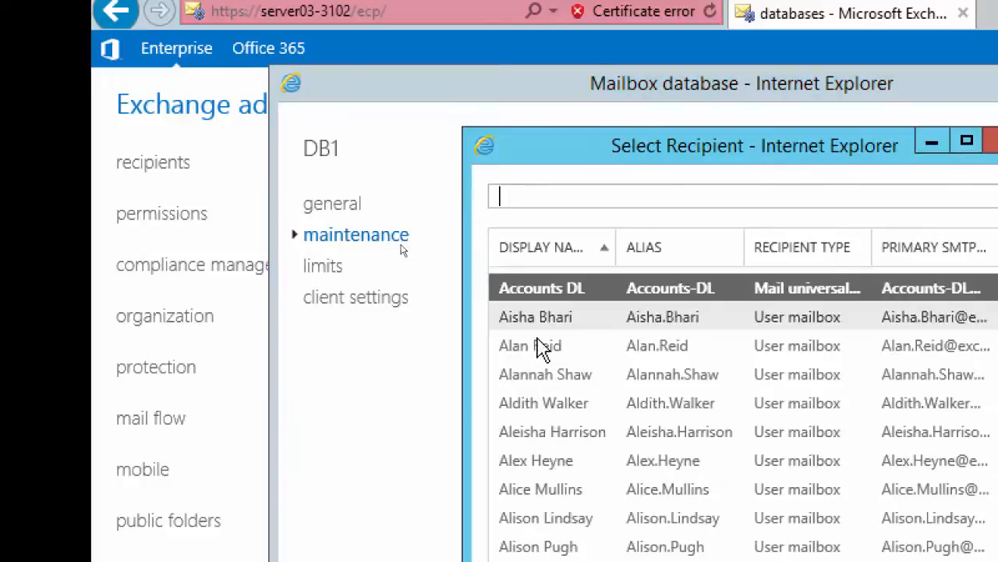
left_click(537, 346)
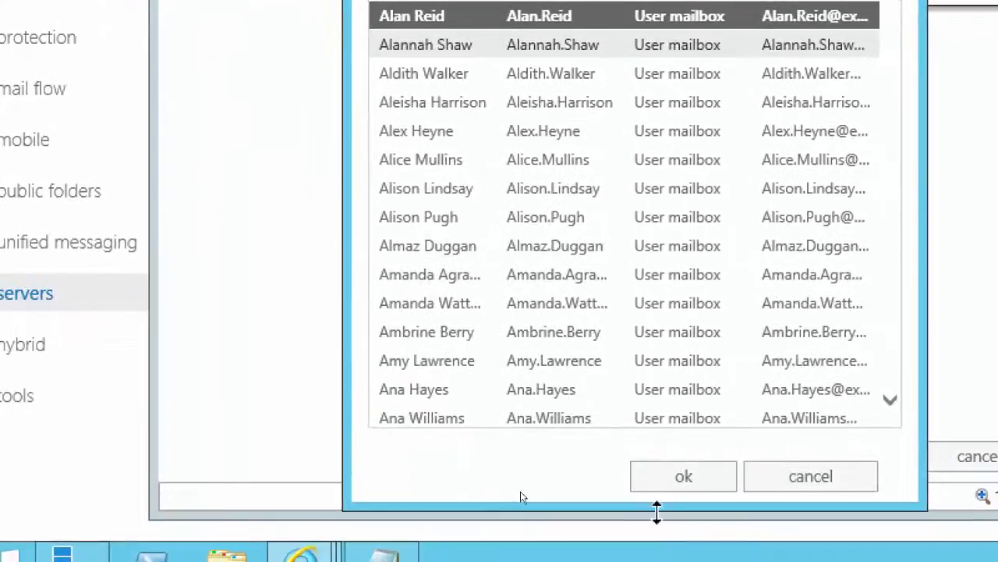
left_click(659, 490)
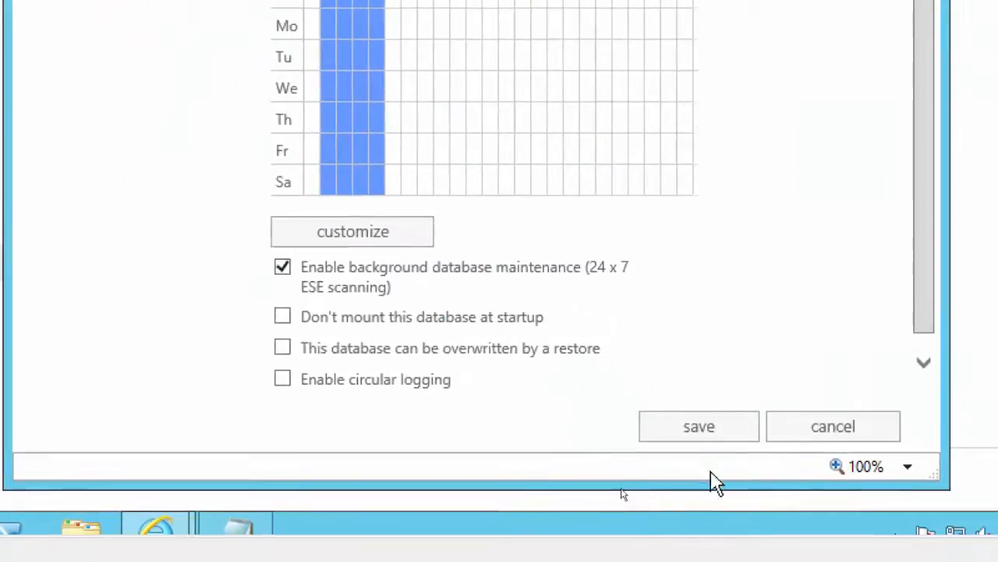
left_click(691, 436)
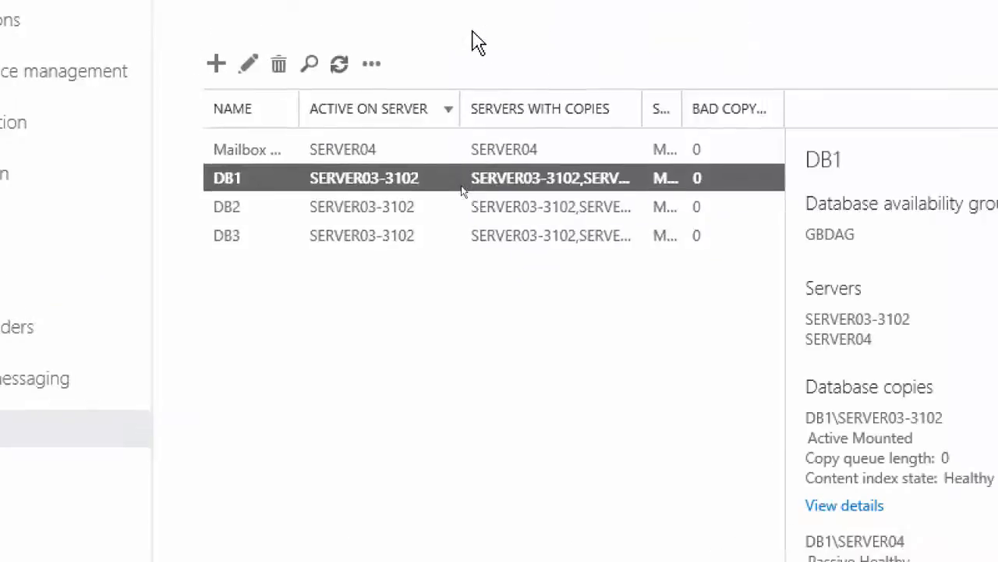
Reopen DB1's properties to review the journal recipient in its maintenance settings, and save the database
left_click(268, 81)
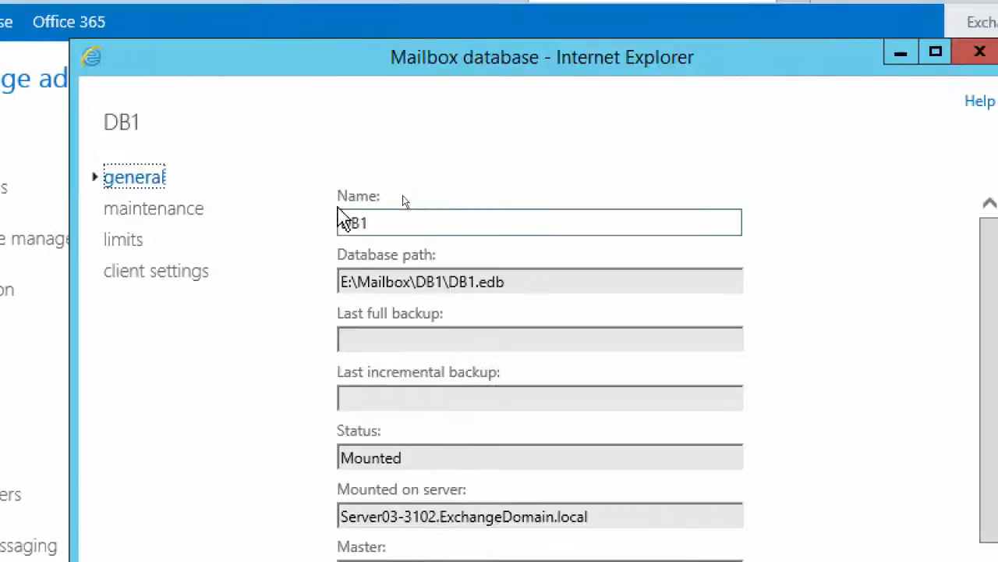
left_click(169, 216)
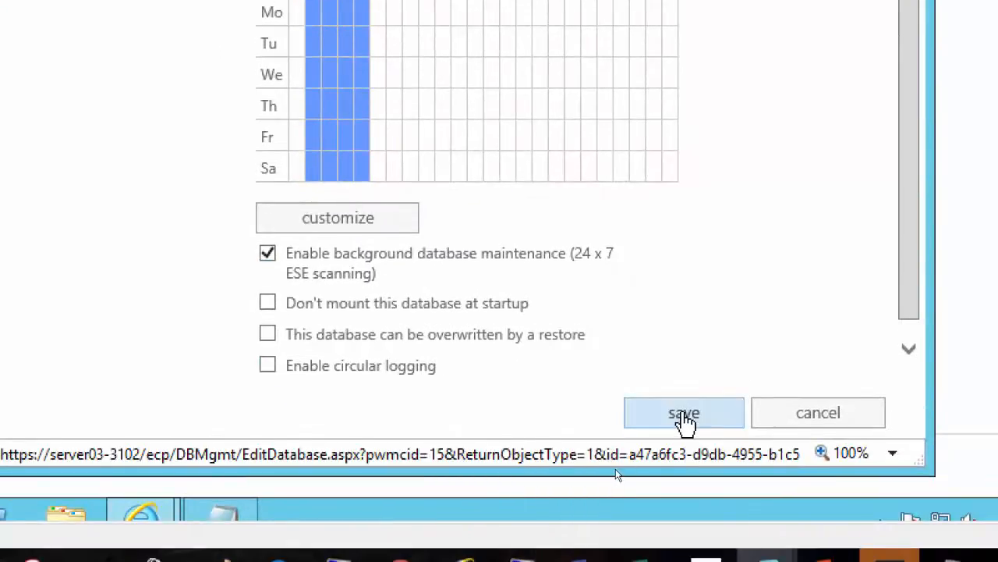
left_click(684, 421)
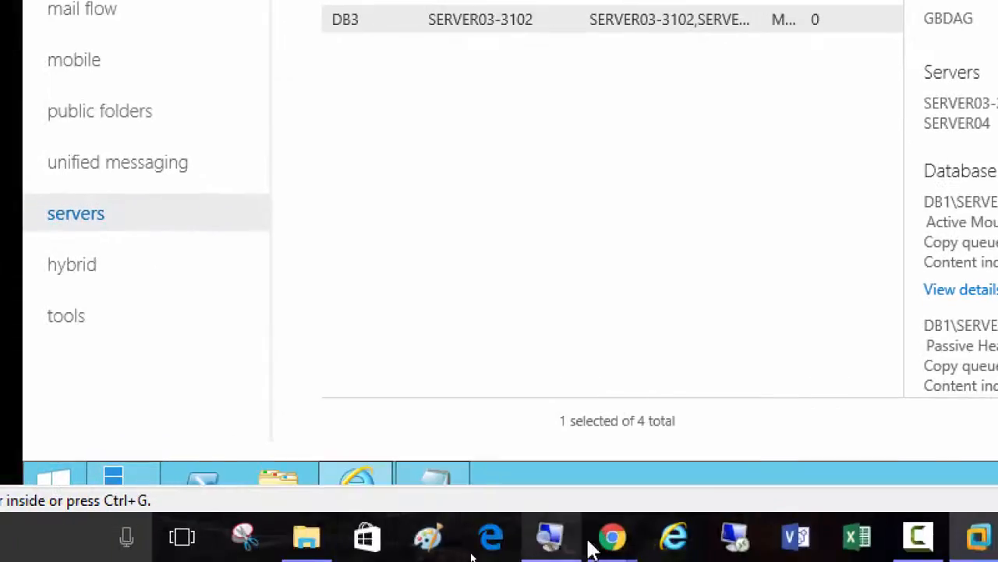
Switch to the Server02-3102 virtual machine and bring up the Exchange Management Shell at a fresh prompt
mouse_move(613, 542)
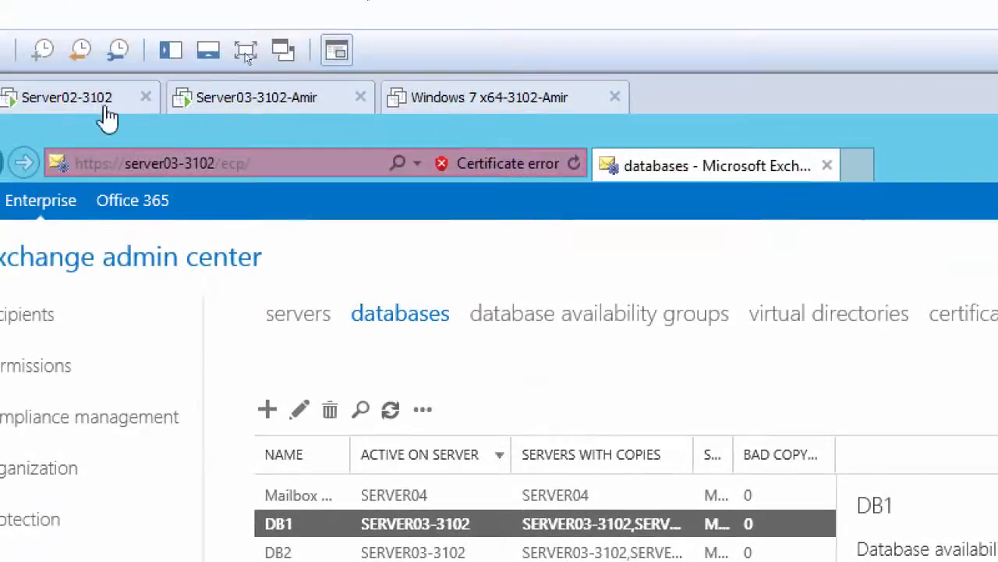
left_click(78, 109)
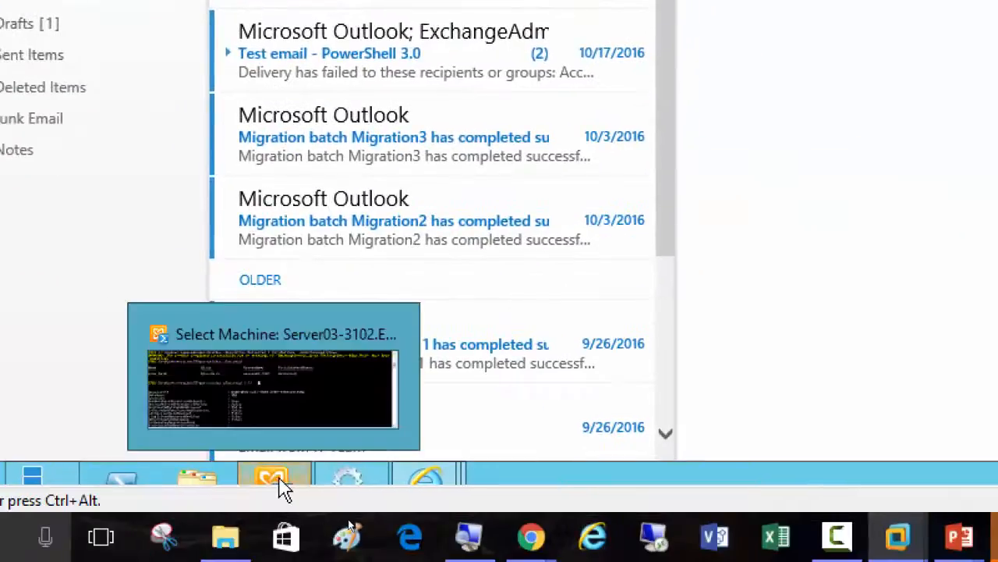
left_click(277, 479)
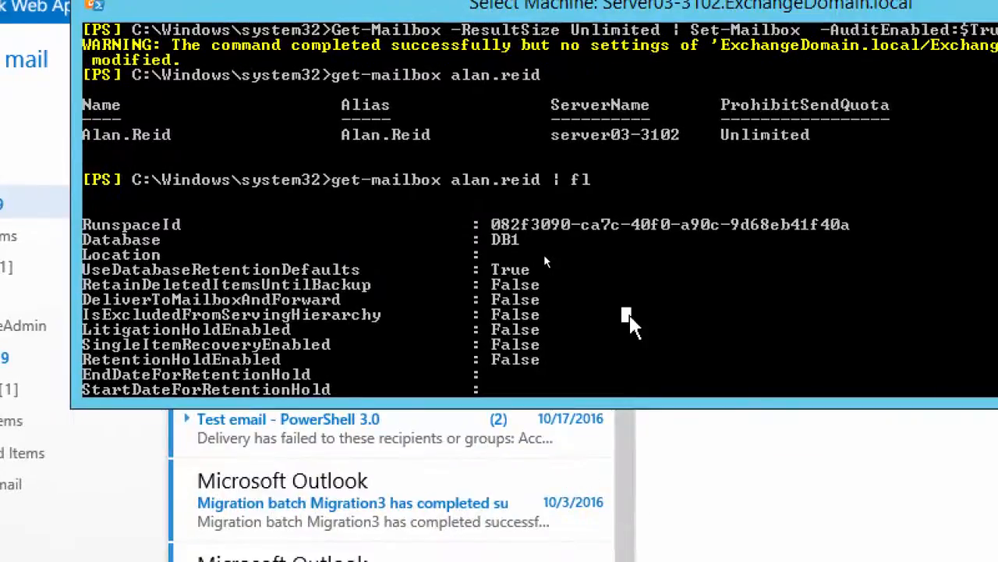
key("Return")
key("Return")
List all mailboxes stored in DB1 by running Get-MailboxDatabase db1 | get-mailbox
key("Up")
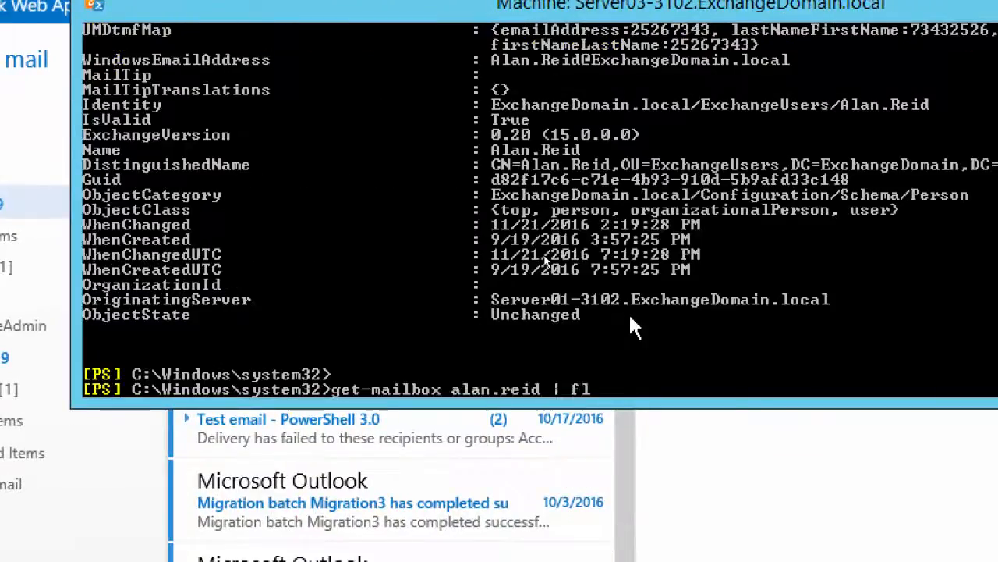
key("BackSpace")
key("BackSpace")
key("BackSpace")
key("BackSpace")
key("BackSpace")
key("BackSpace")
key("BackSpace")
key("BackSpace")
key("BackSpace")
key("BackSpace")
key("BackSpace")
key("BackSpace")
key("BackSpace")
key("BackSpace")
key("BackSpace")
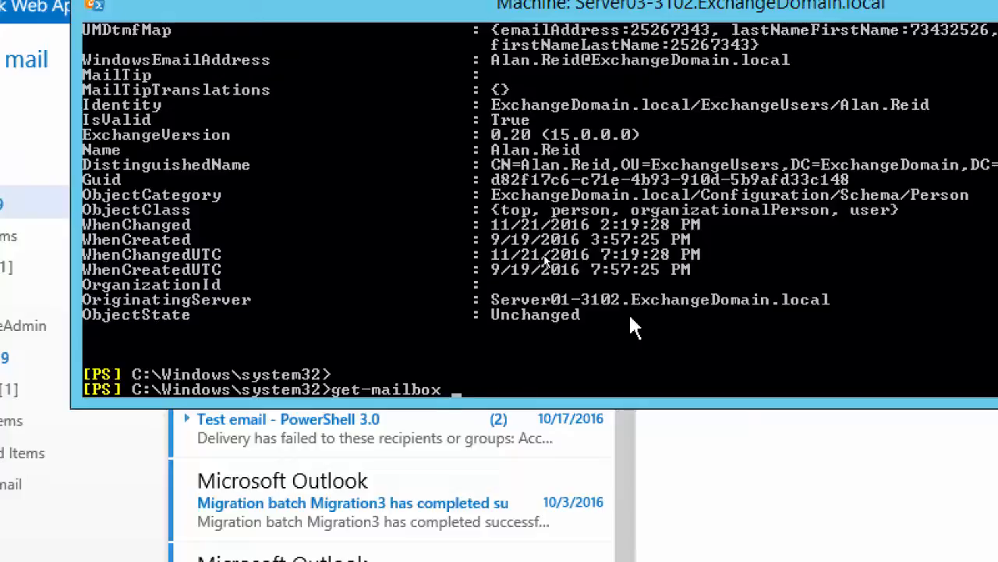
type("d")
key("Tab")
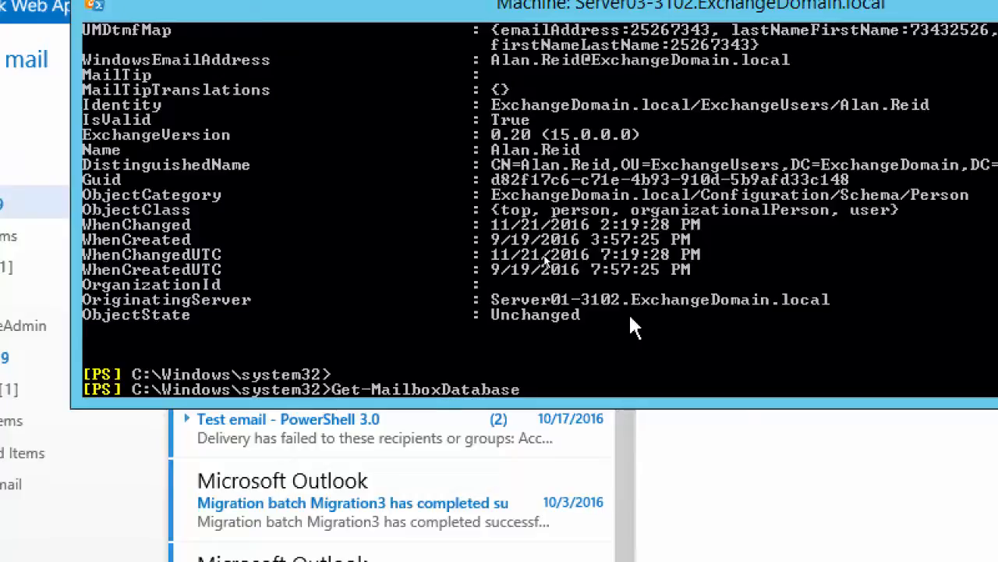
type("db1")
type(" |")
type(" get-m")
type("ailbox")
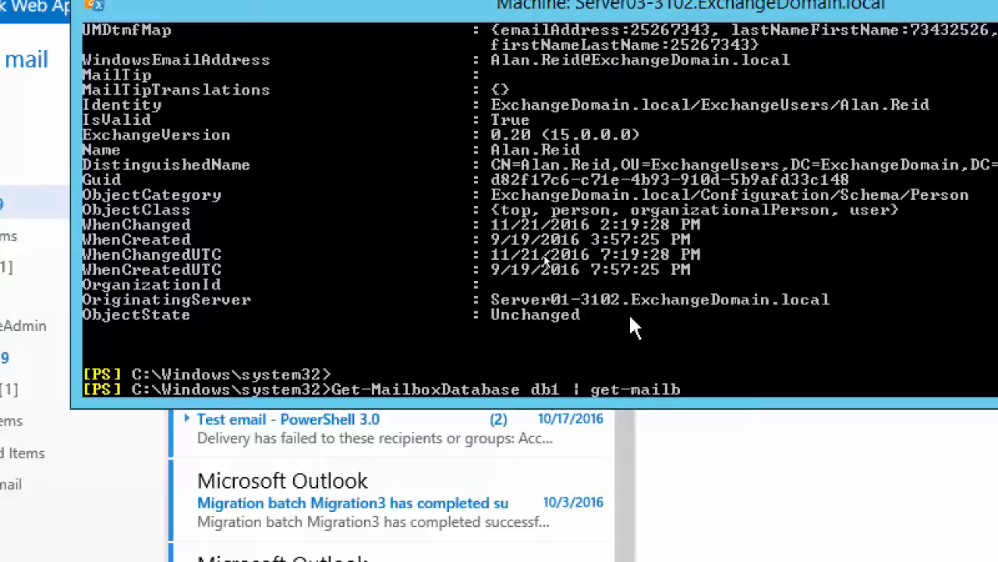
key("Return")
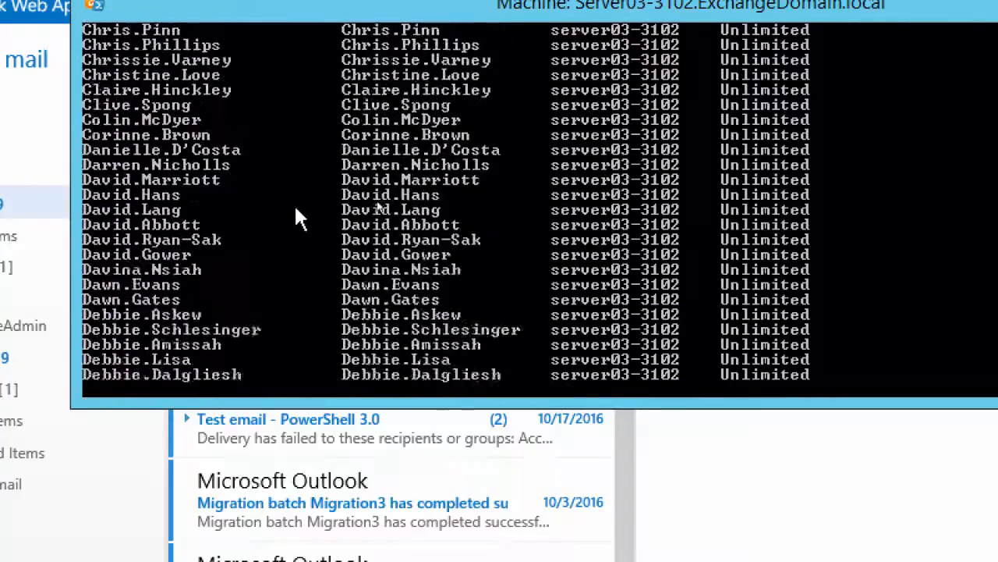
Examine DB1's mailbox list back to its beginning, and minimize the browser window behind the shell
scroll(273, 186, "up", 13)
scroll(275, 190, "up", 20)
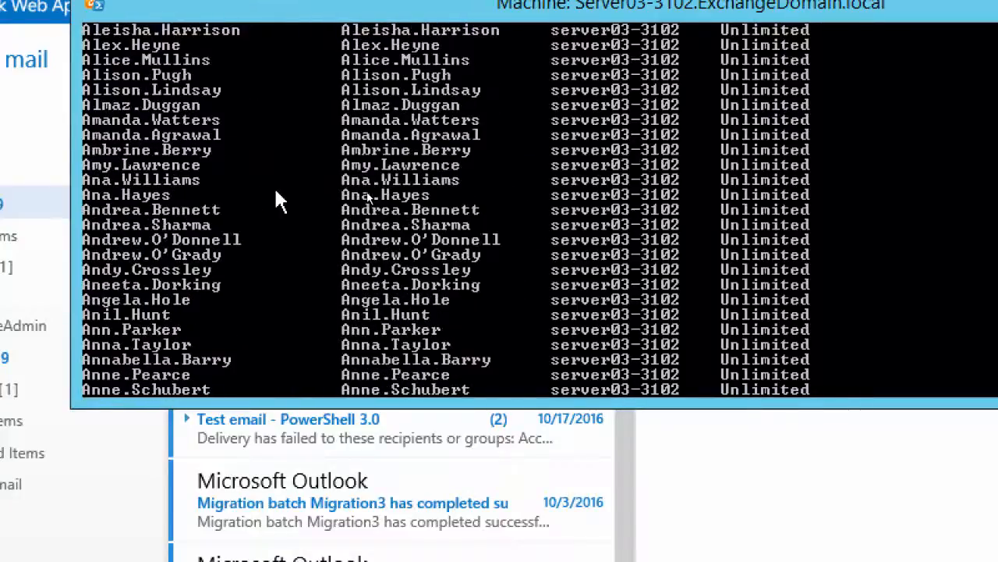
scroll(276, 188, "up", 3)
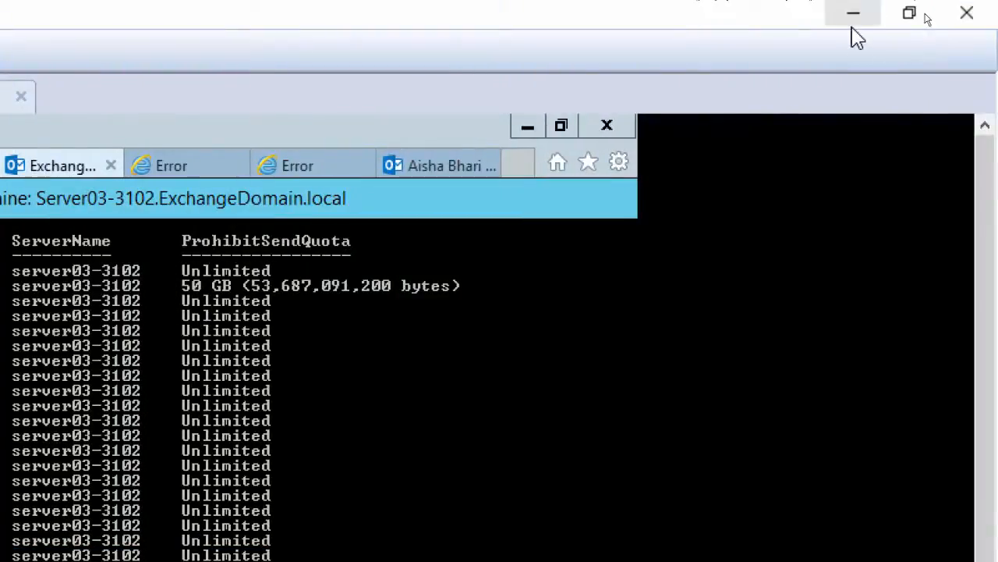
left_click(527, 125)
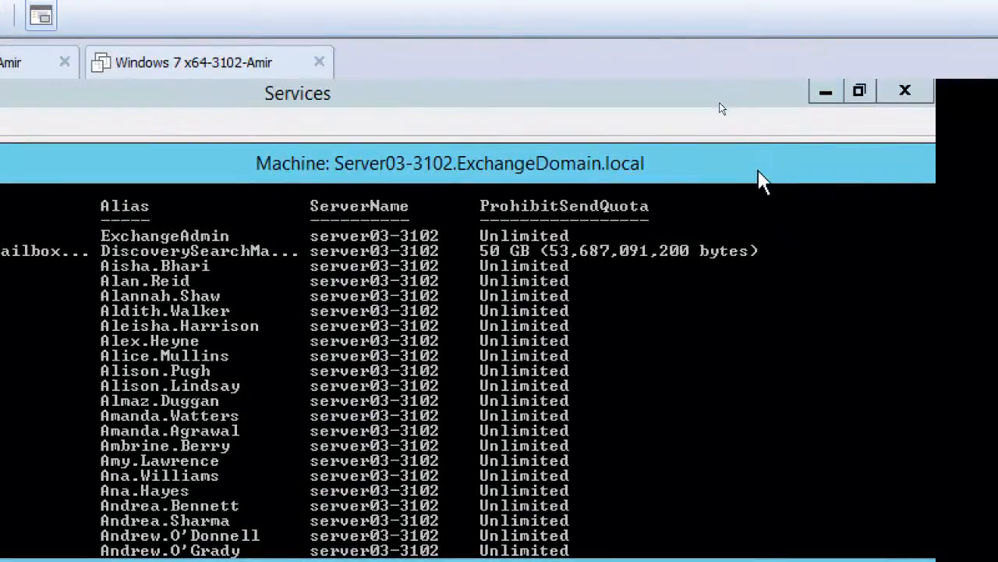
Clear the shell and Services windows out of the way and bring up the test user's Outlook Web App mailbox
left_click_drag(758, 170, 391, 174)
left_click(583, 165)
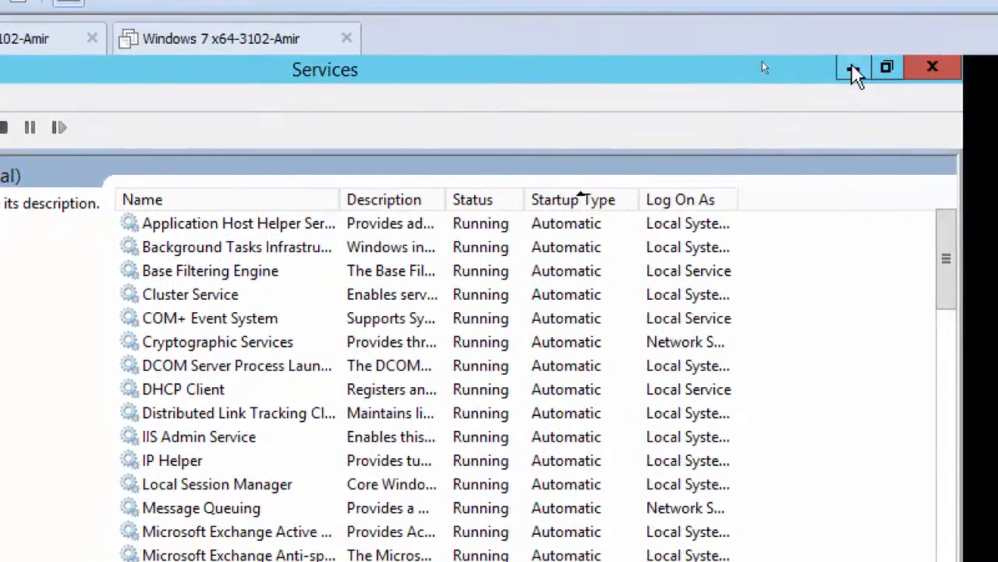
left_click(852, 70)
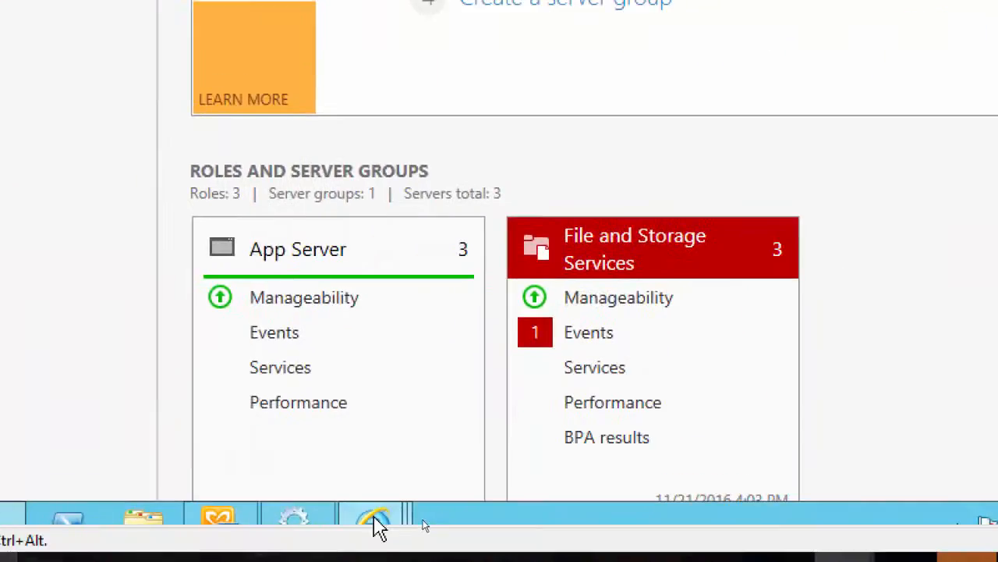
mouse_move(375, 524)
left_click(820, 382)
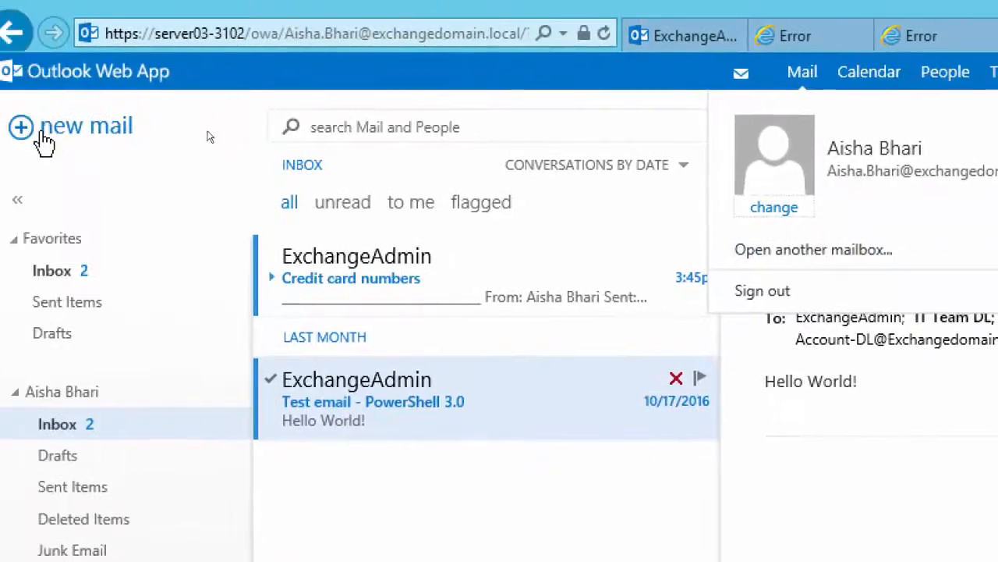
Start a new message addressed to ExchangeAdmin and to the owner of the open mailbox
left_click(43, 135)
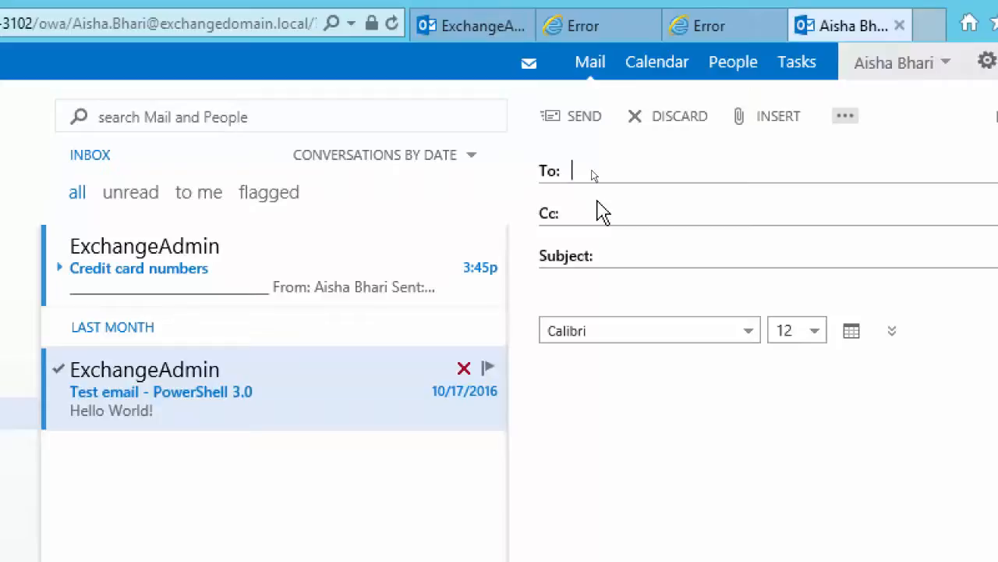
type("xchage")
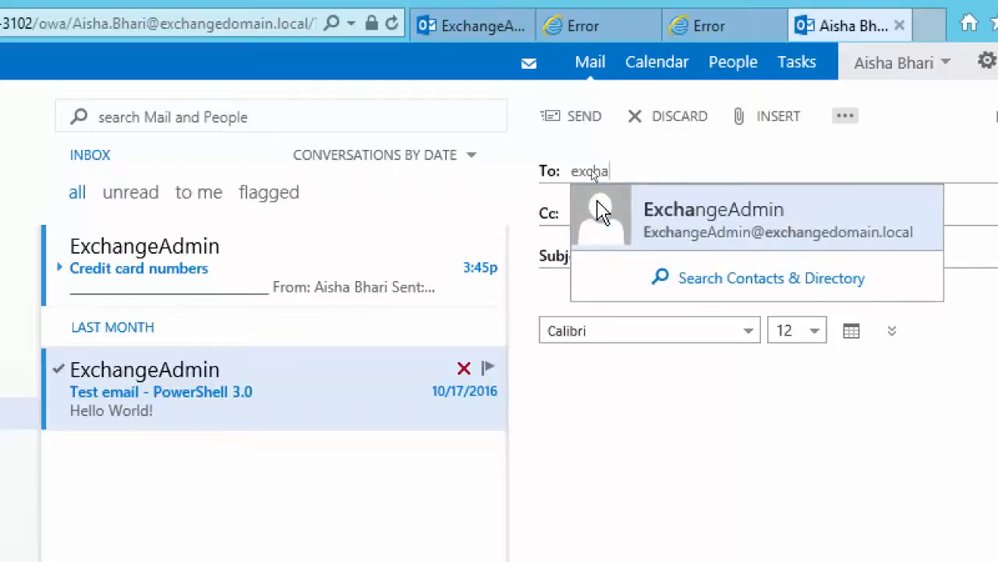
left_click(599, 210)
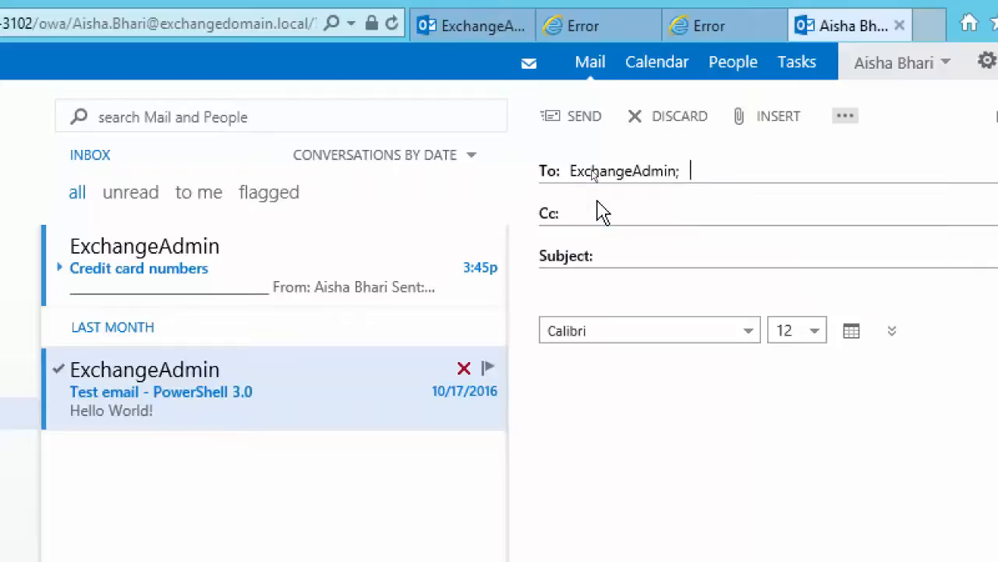
type("aisha")
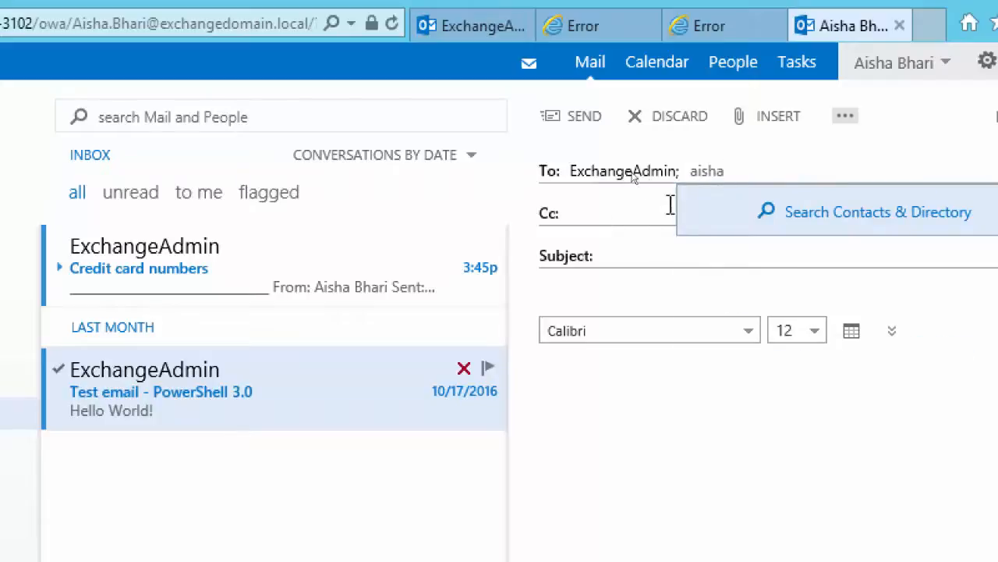
left_click(833, 222)
Send the message with "Test Journaling" as both subject and body, and open the inbox
left_click(643, 254)
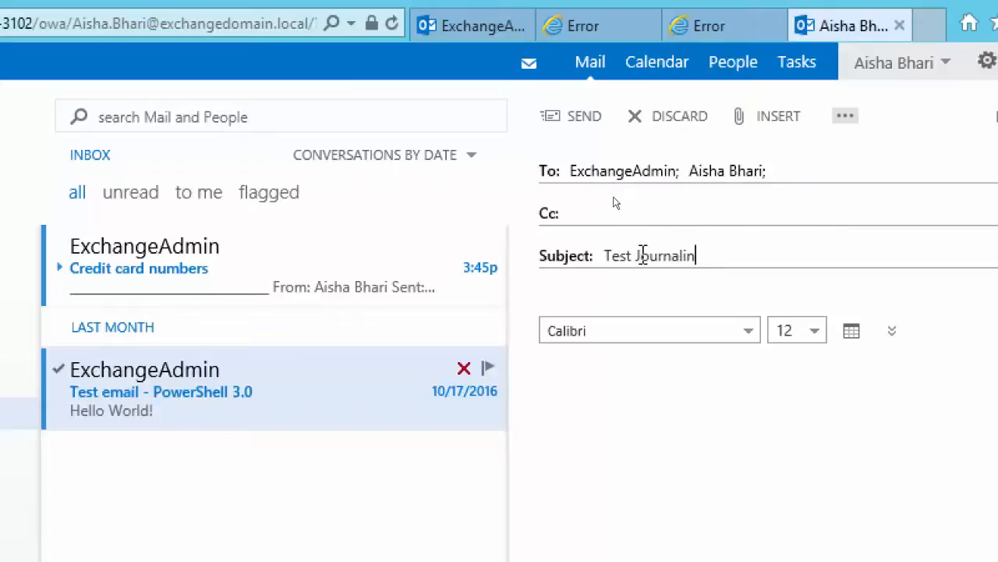
triple_click(642, 255)
key("ctrl+c")
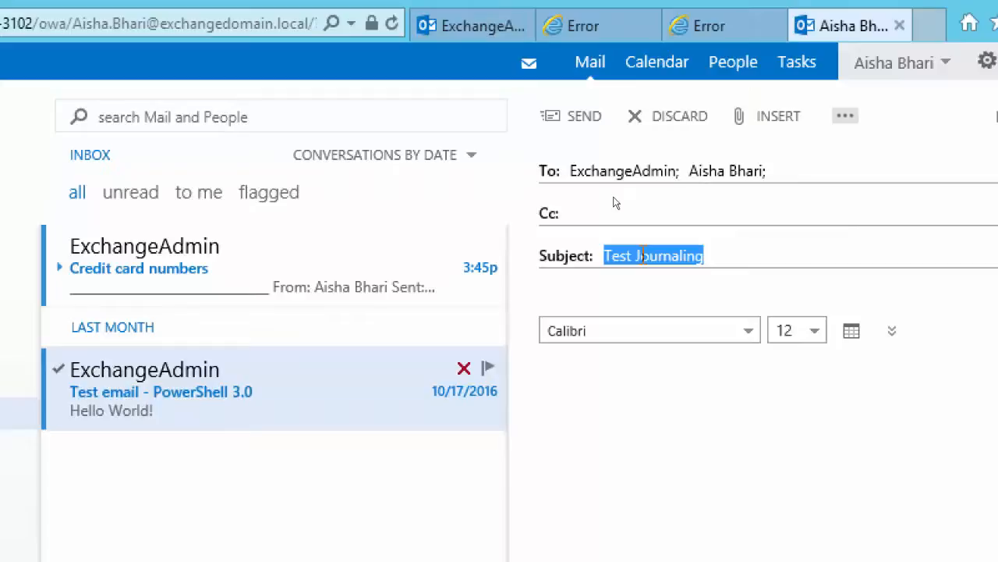
key("Tab")
key("ctrl+v")
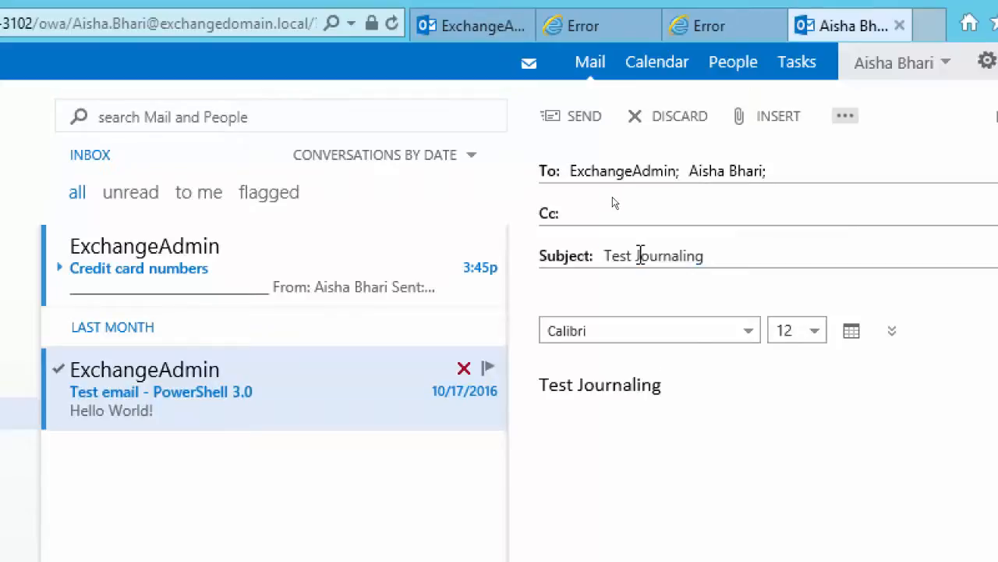
left_click(586, 119)
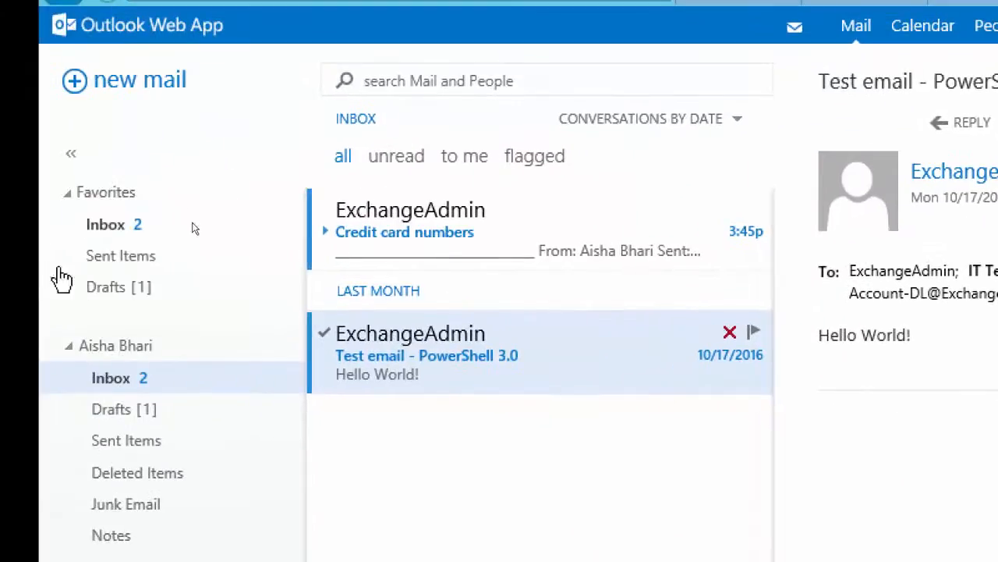
left_click(107, 224)
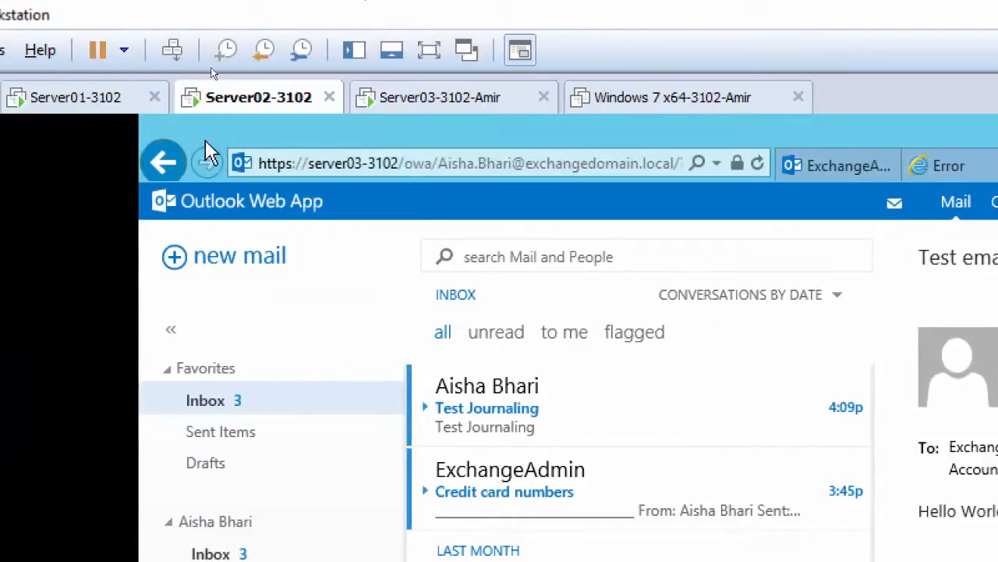
Switch to the Server01-3102 virtual machine and open the Full Access delegation settings of DB1's journal recipient, the second user mailbox listed
left_click(92, 110)
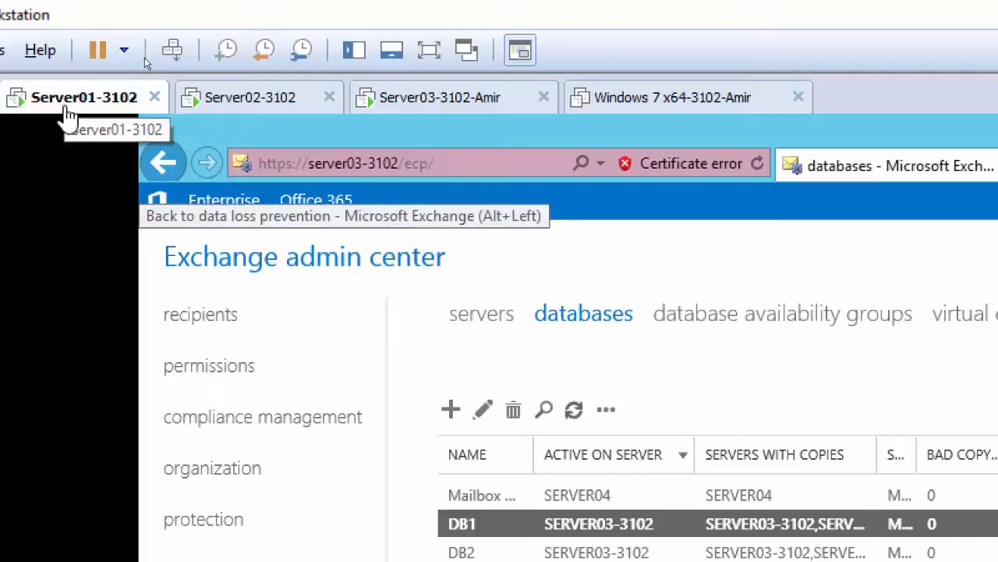
left_click(213, 328)
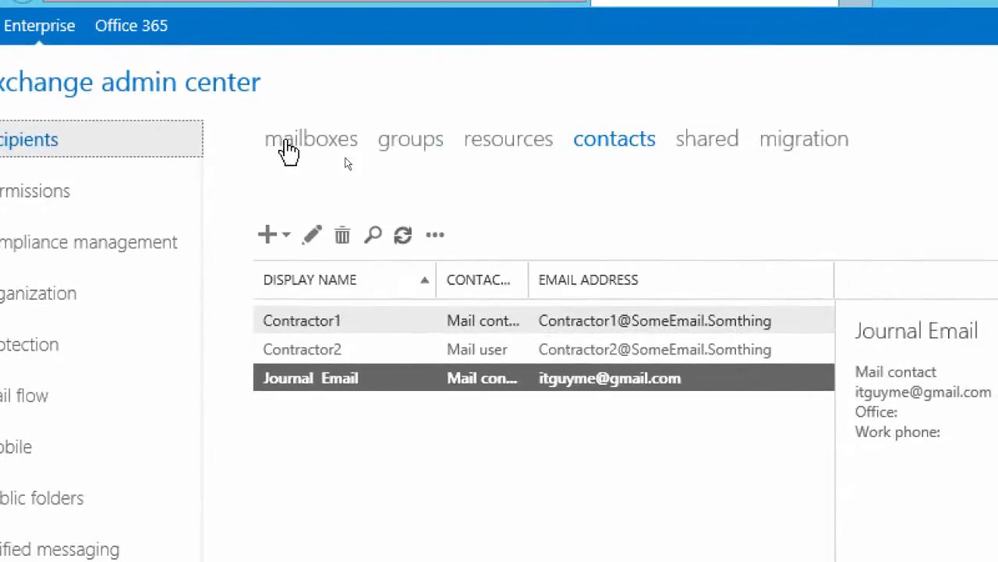
left_click(289, 149)
left_click(318, 353)
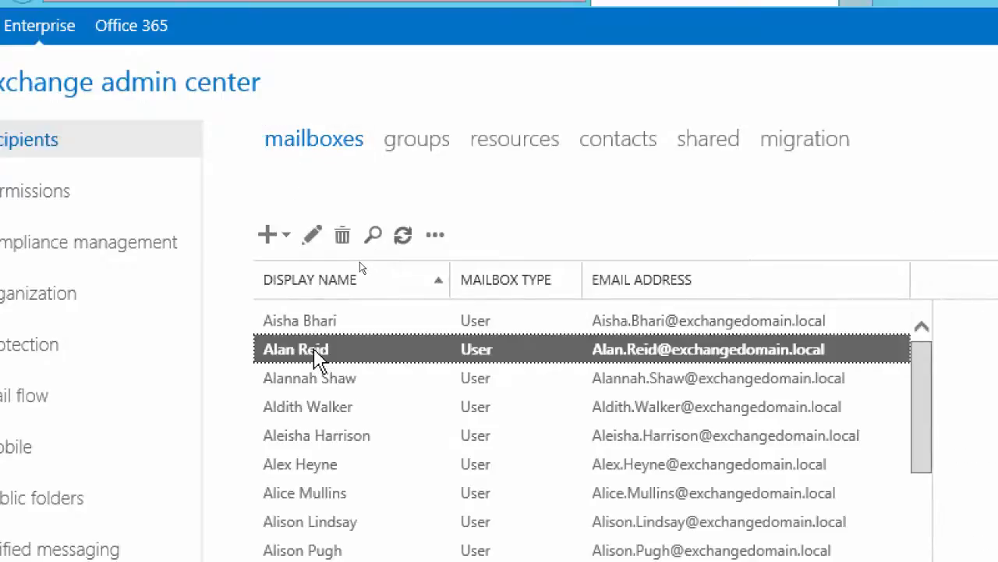
left_click(311, 236)
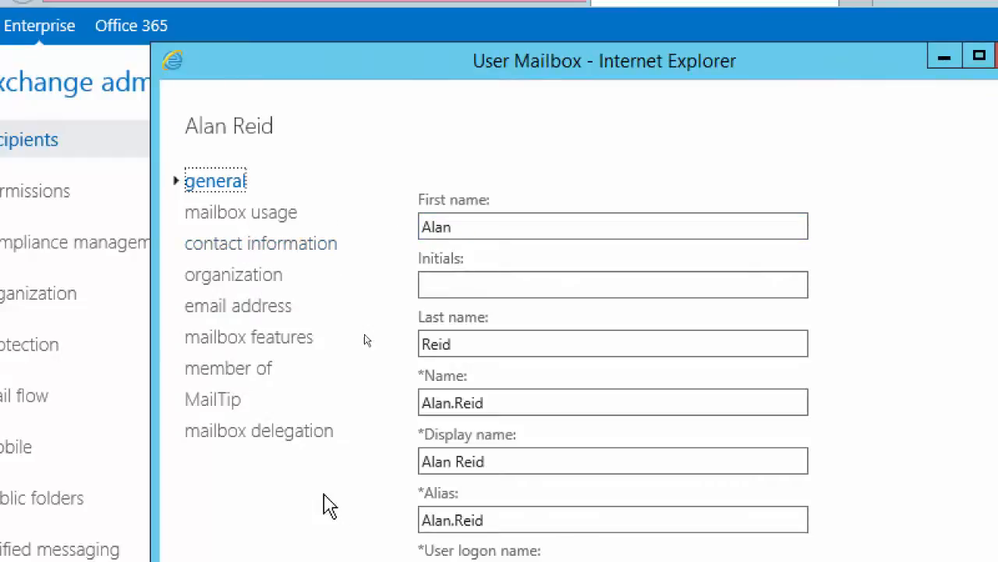
left_click(266, 431)
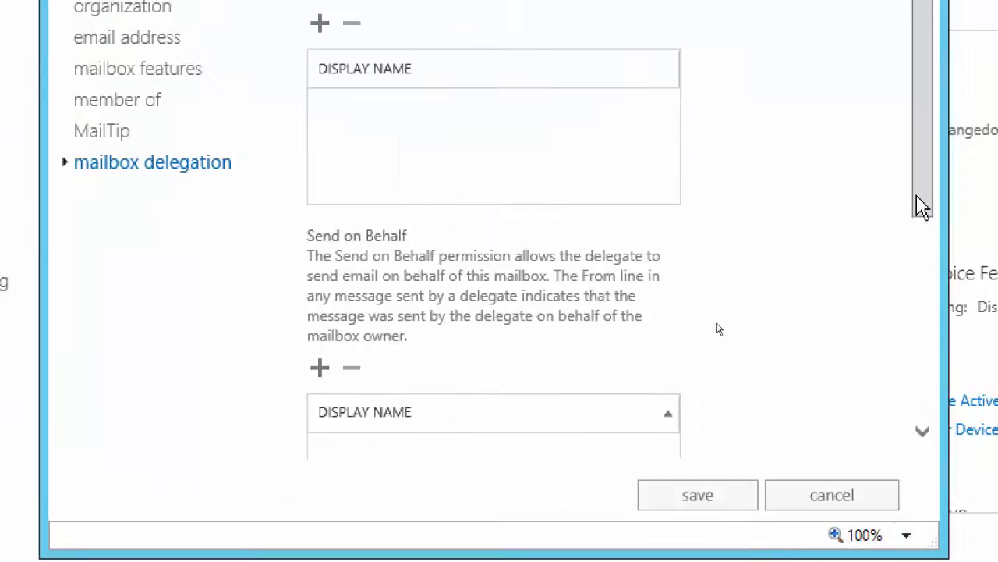
left_click(926, 397)
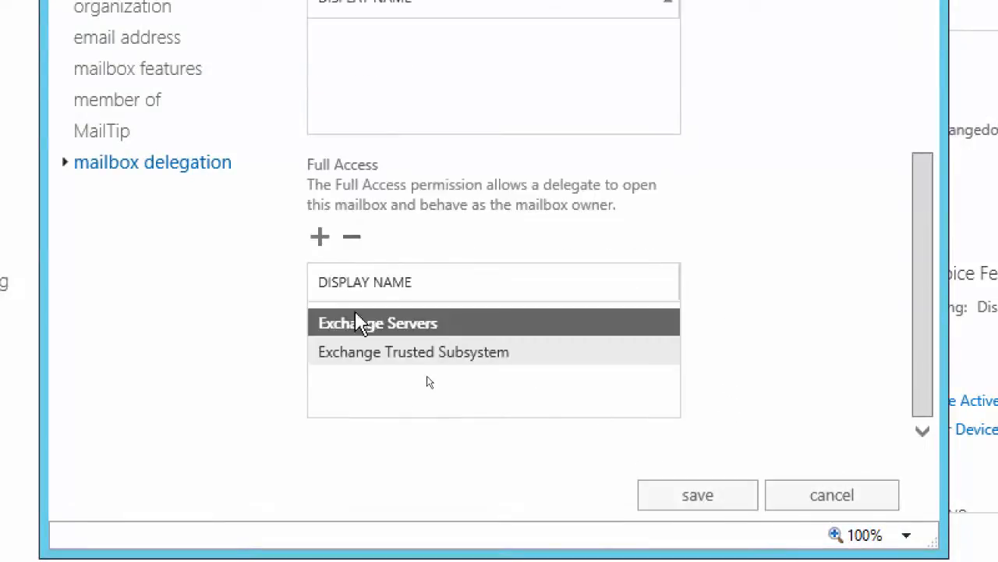
Grant ExchangeAdmin the Full Access permission on the journal recipient's mailbox and save the mailbox
left_click(320, 236)
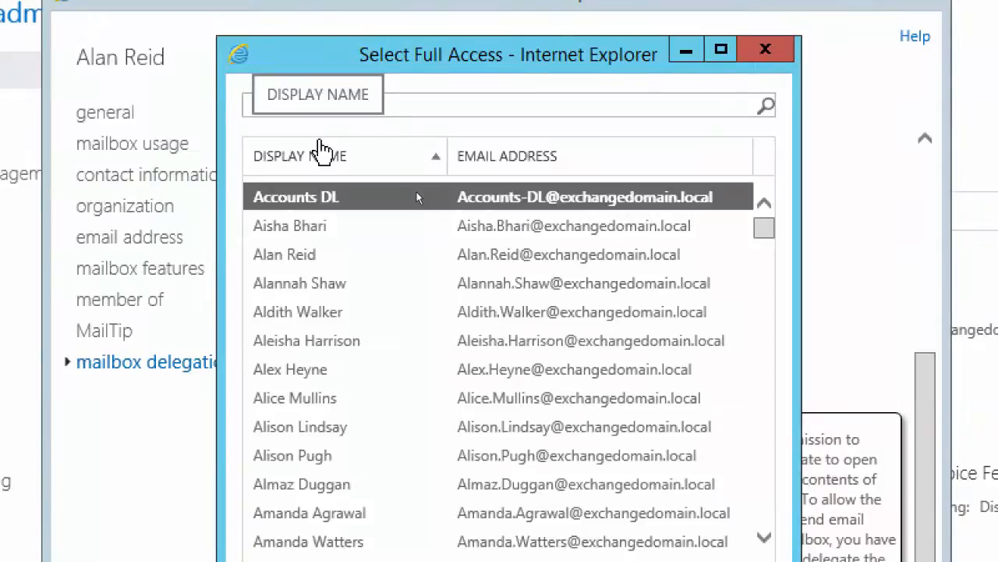
type("exchange")
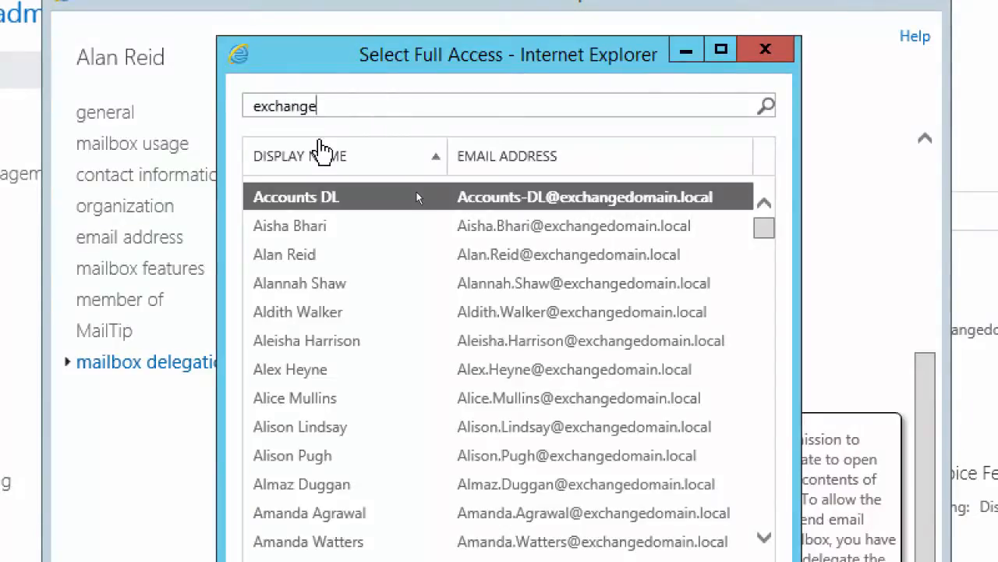
type("admin")
key("Return")
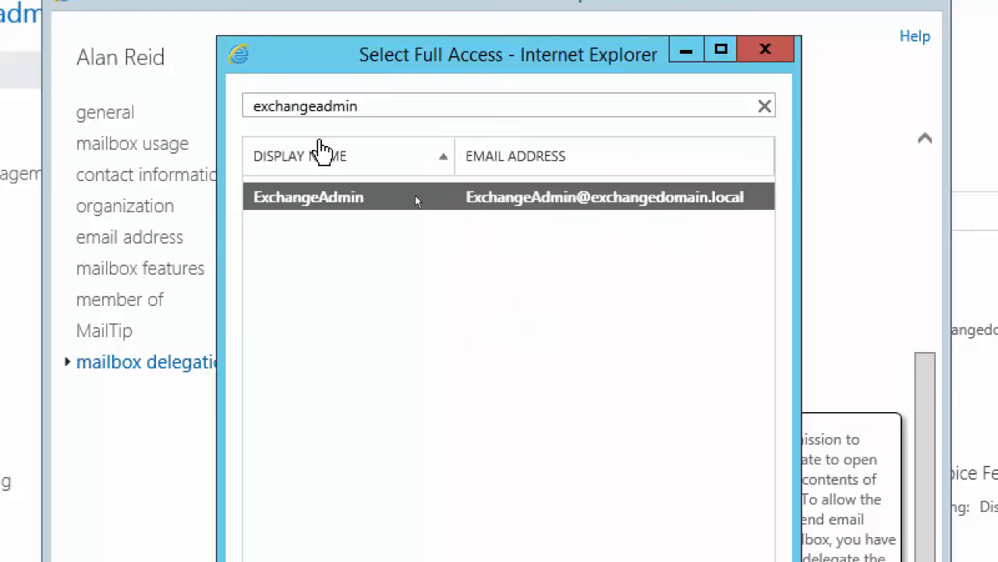
double_click(345, 196)
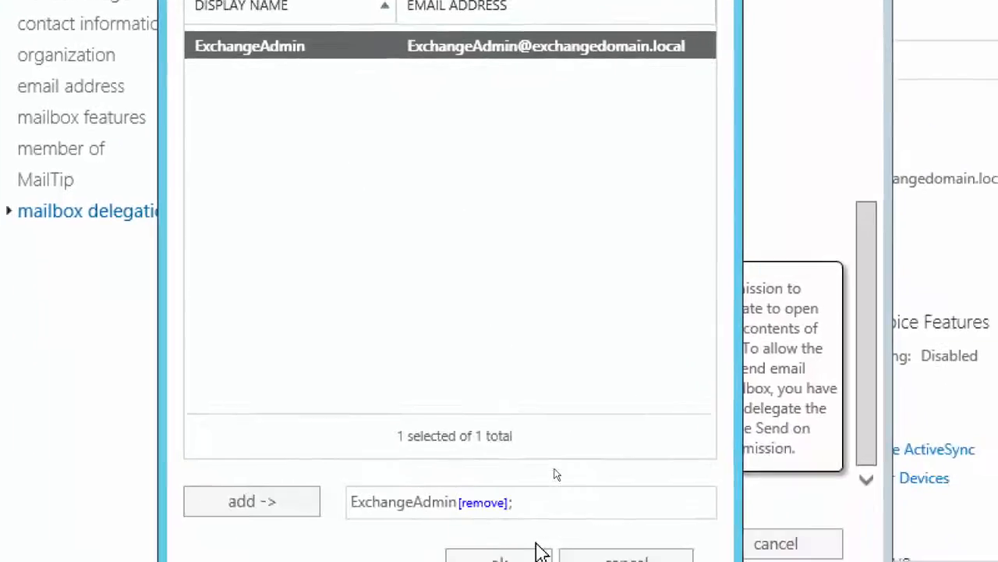
left_click(505, 518)
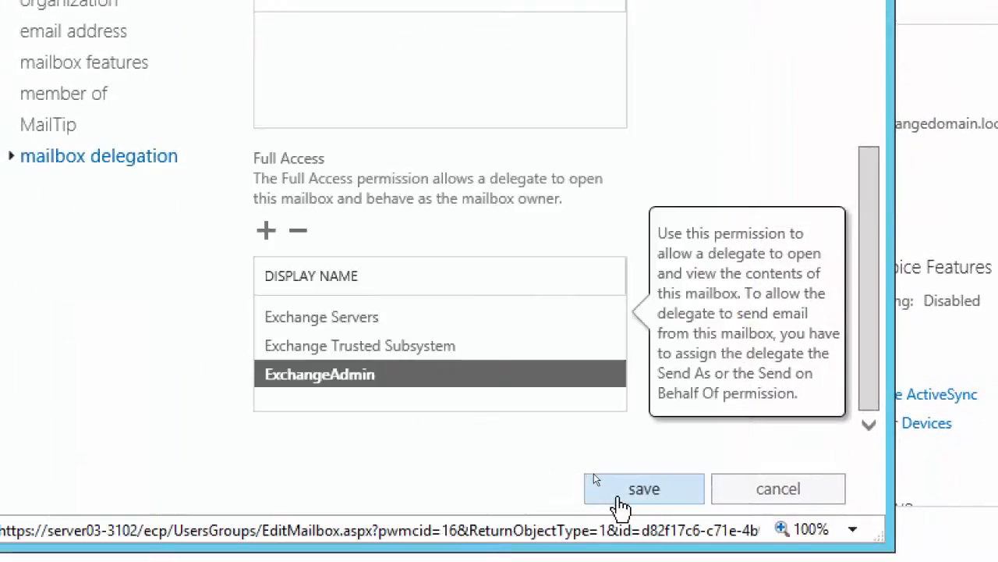
left_click(595, 477)
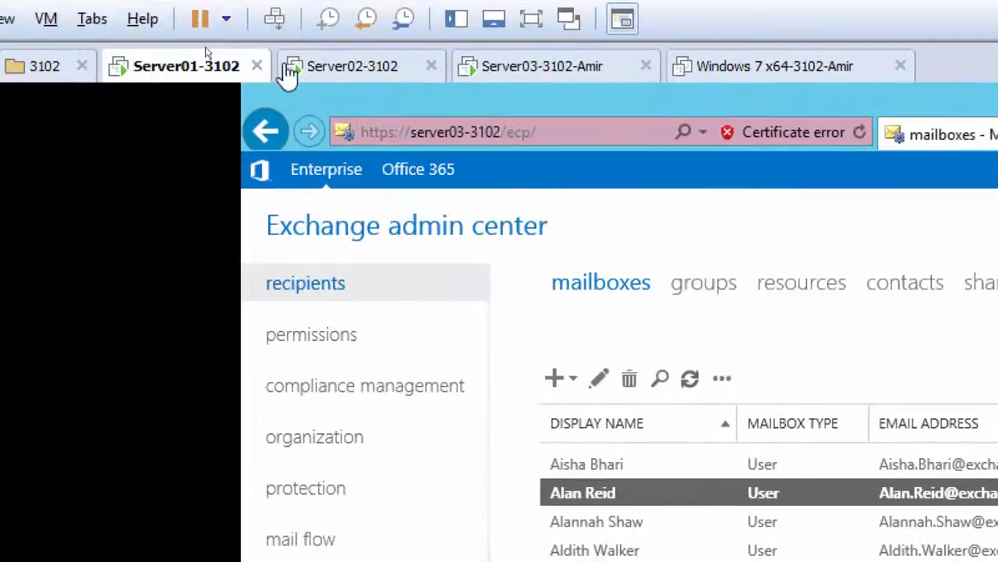
Switch to the Server02-3102 virtual machine and open the received Test Journaling message in the test user's inbox
left_click(205, 73)
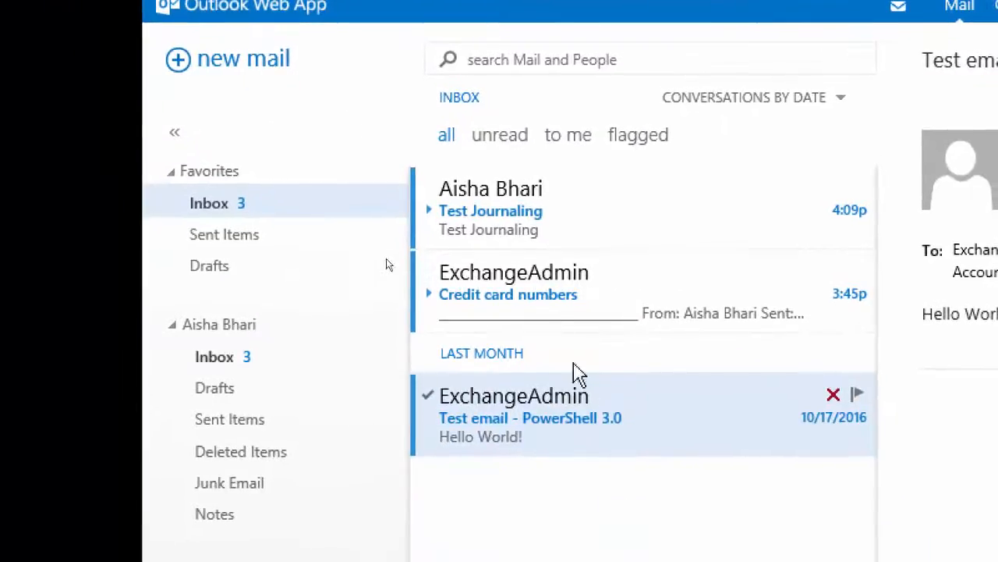
left_click(511, 216)
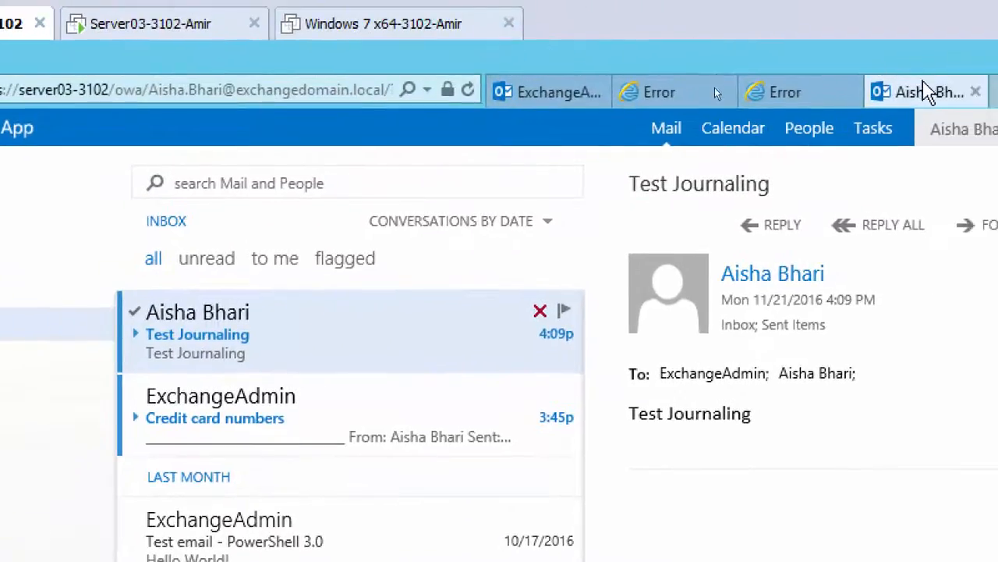
Open the journal recipient's mailbox as another mailbox from the ExchangeAdmin account in Outlook Web App
left_click(558, 91)
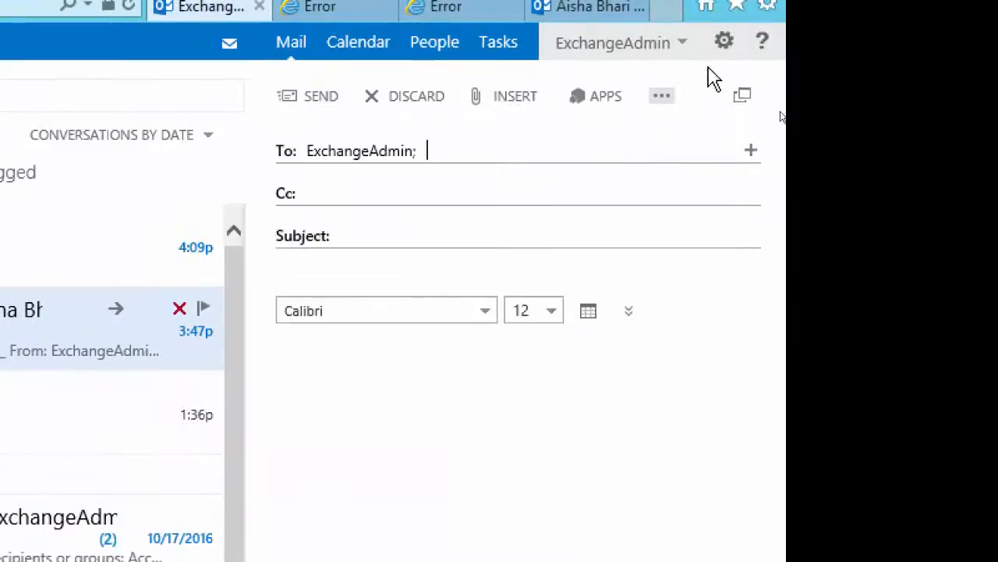
left_click(648, 47)
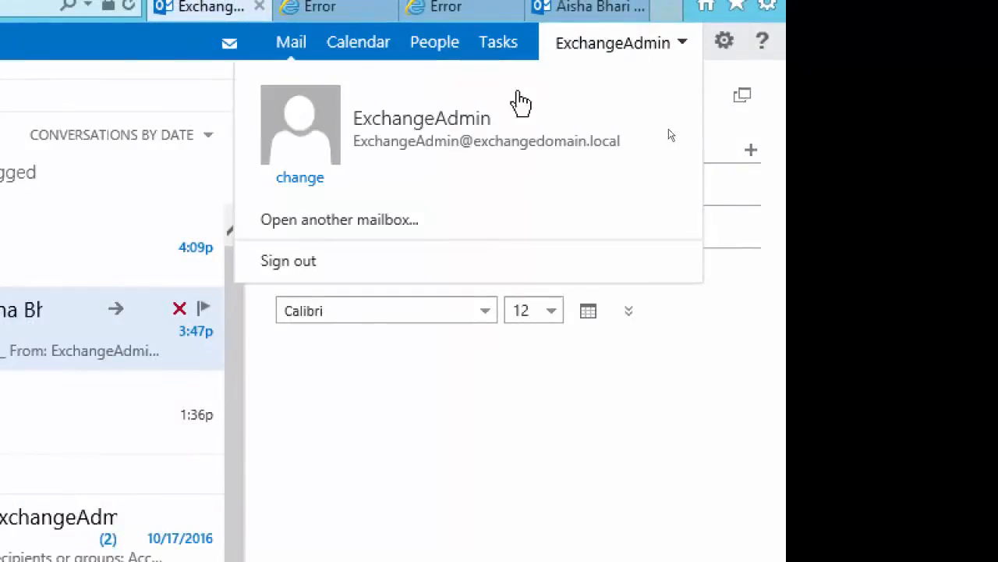
left_click(344, 222)
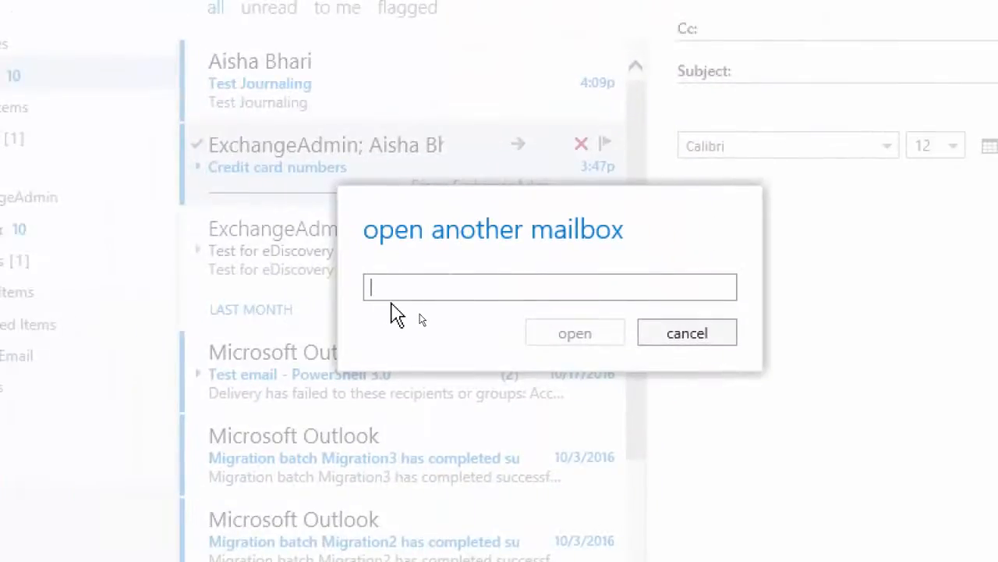
type("alan")
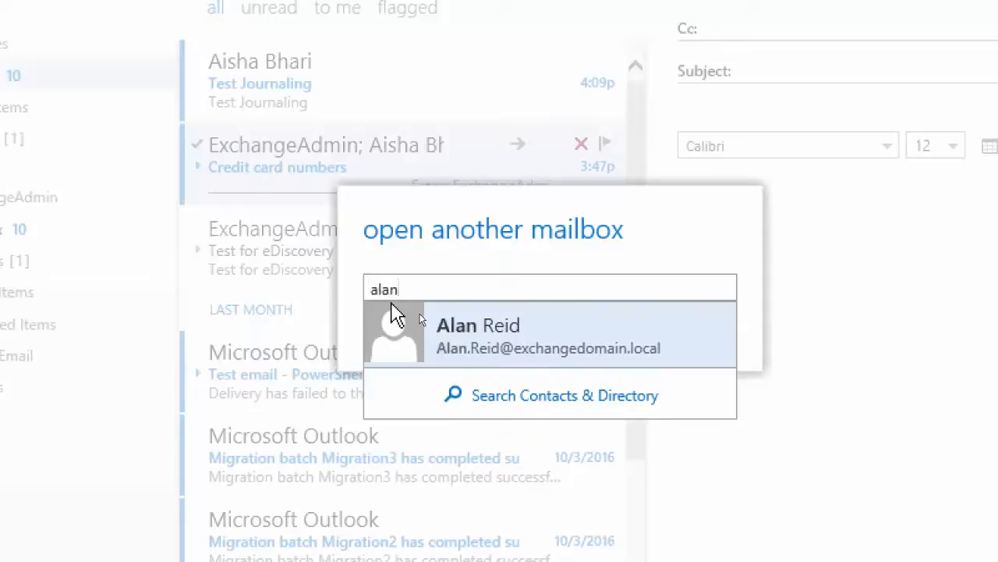
left_click(488, 330)
left_click(560, 373)
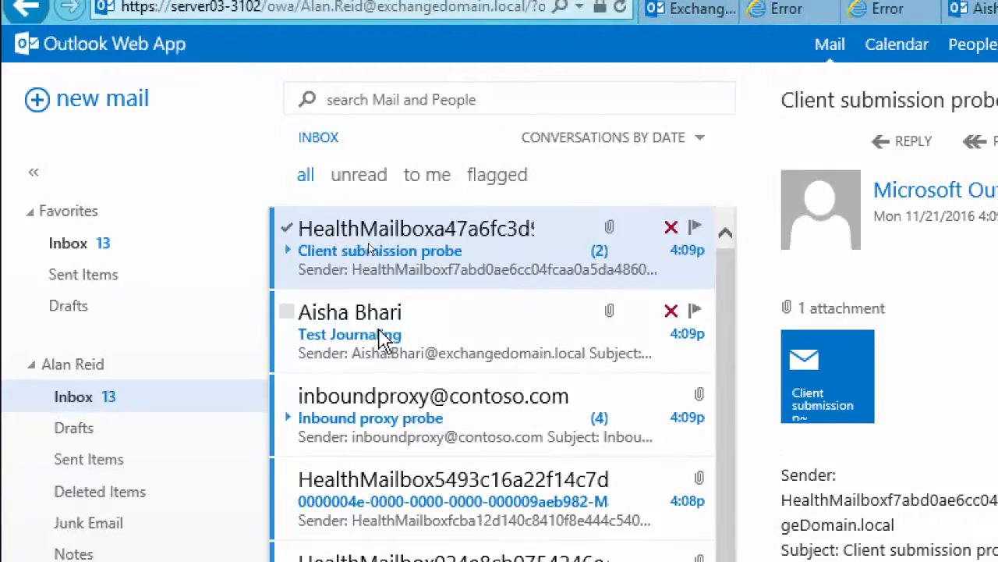
Examine the journal reports for the Test Journaling message and for the newest HealthMailbox message in the journal mailbox
left_click(382, 340)
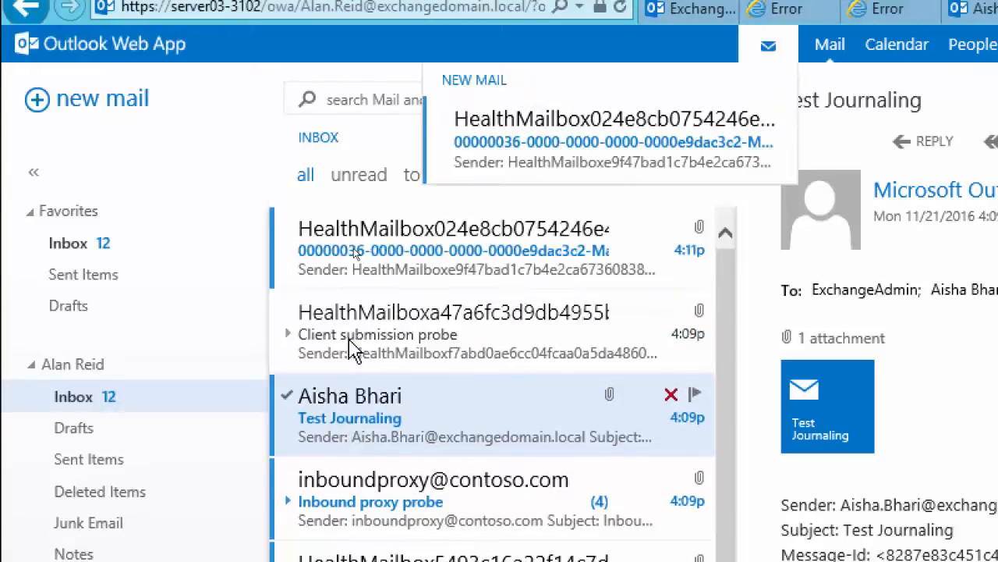
left_click(441, 253)
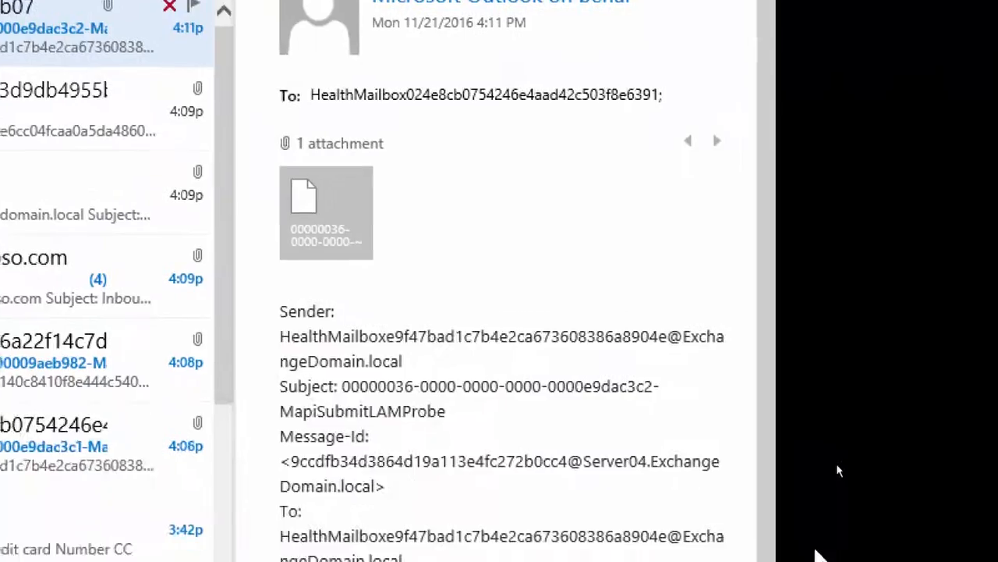
scroll(531, 257, "down", 1)
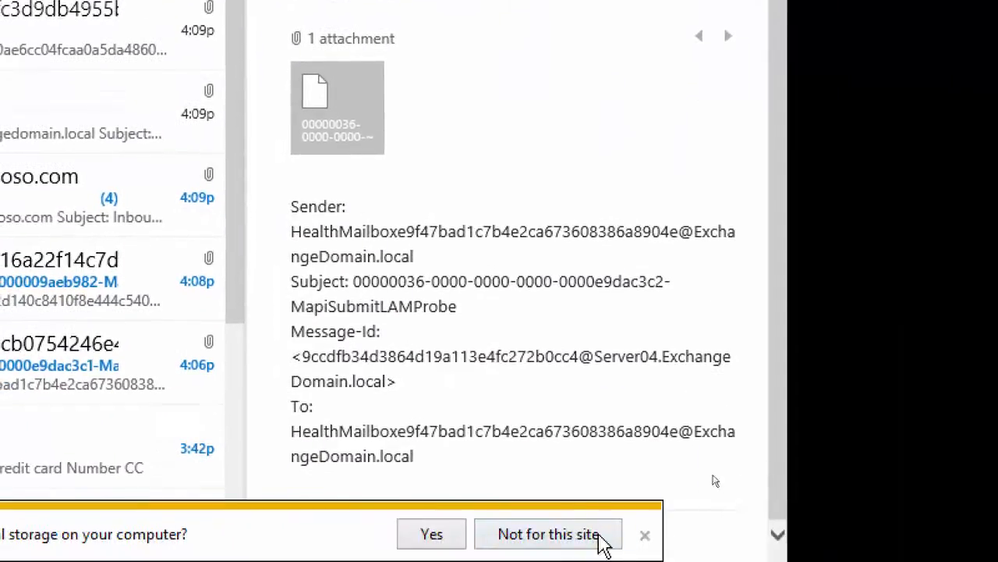
scroll(508, 312, "up", 1)
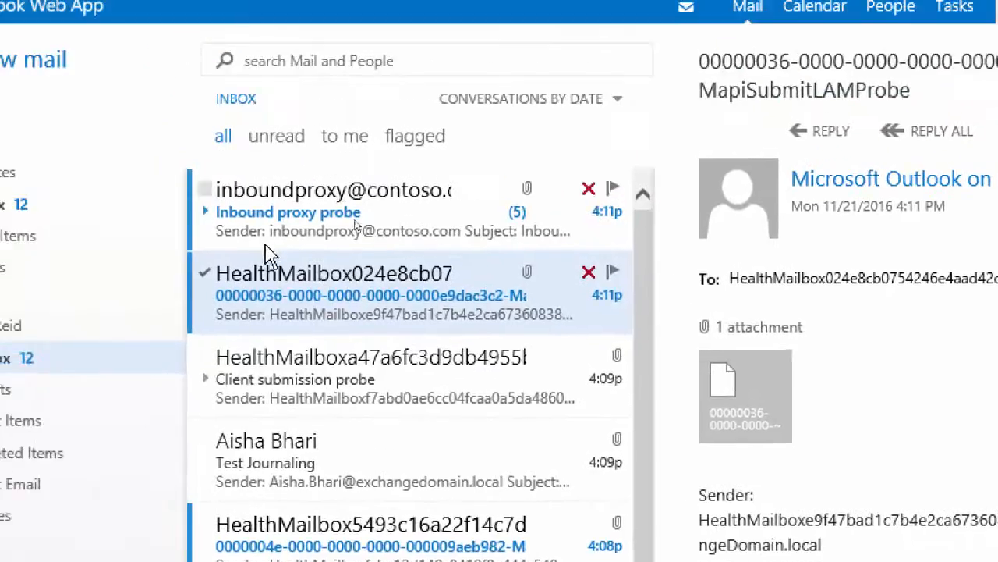
Examine the journal reports for the Inbound proxy probe, the newest HealthMailbox message and Test Journaling in the journal mailbox's inbox
left_click(303, 232)
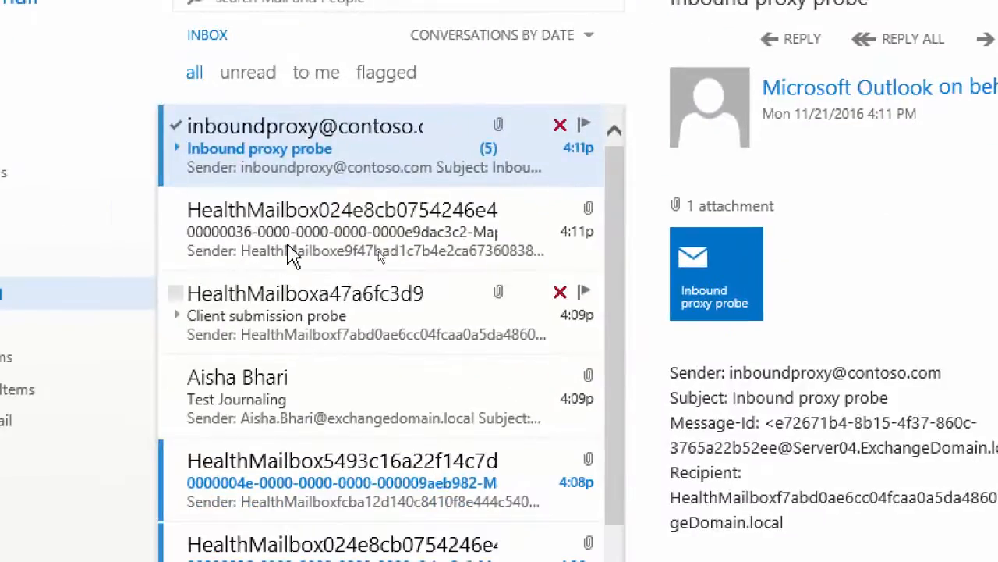
left_click(290, 255)
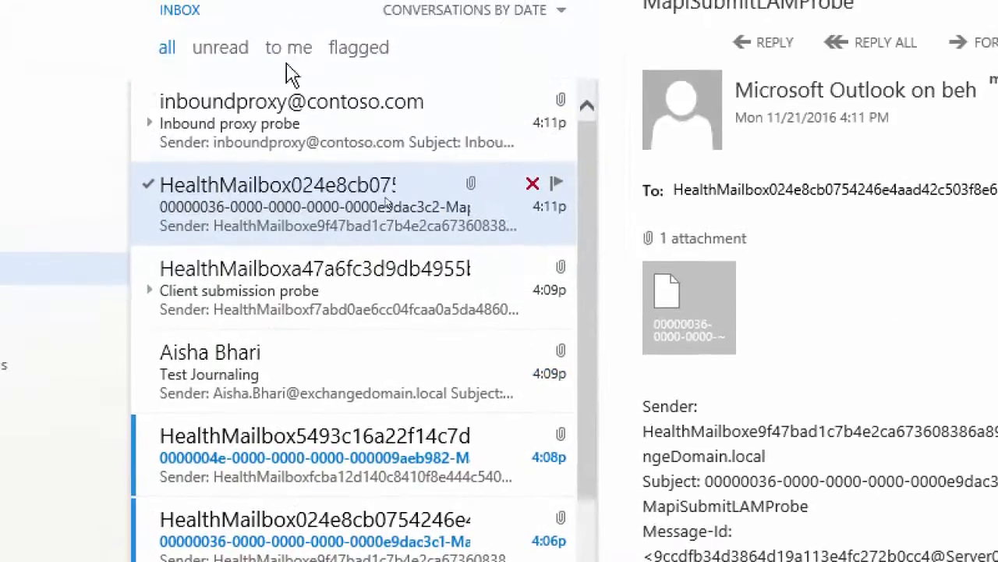
left_click(234, 386)
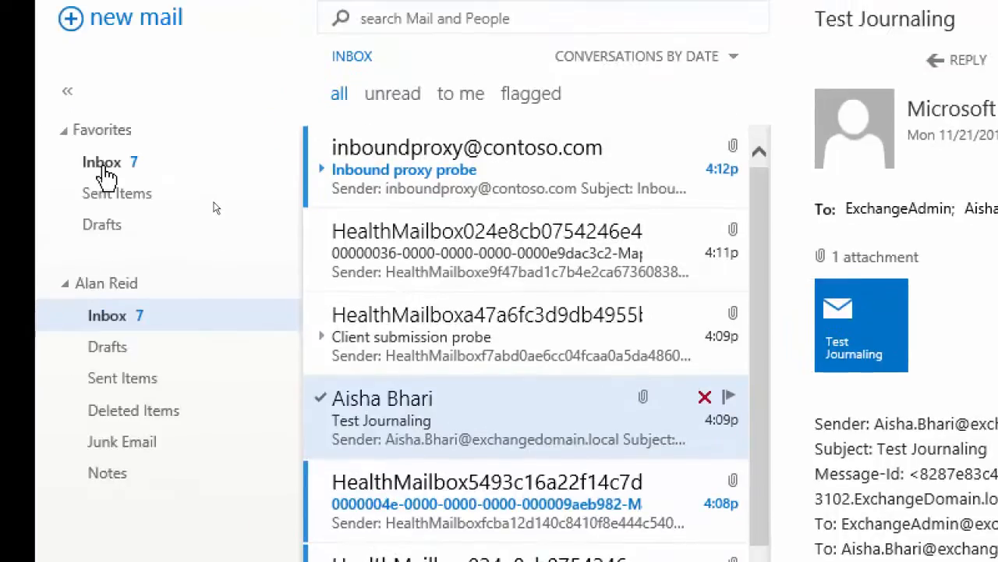
left_click(104, 162)
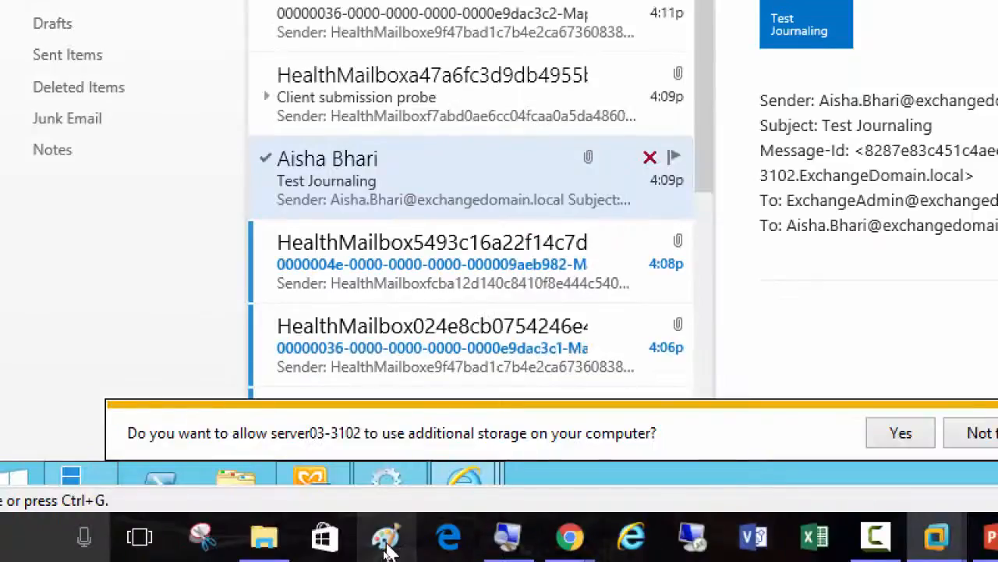
Reduce the screen magnification to 100% and switch to Paint
left_click(507, 537)
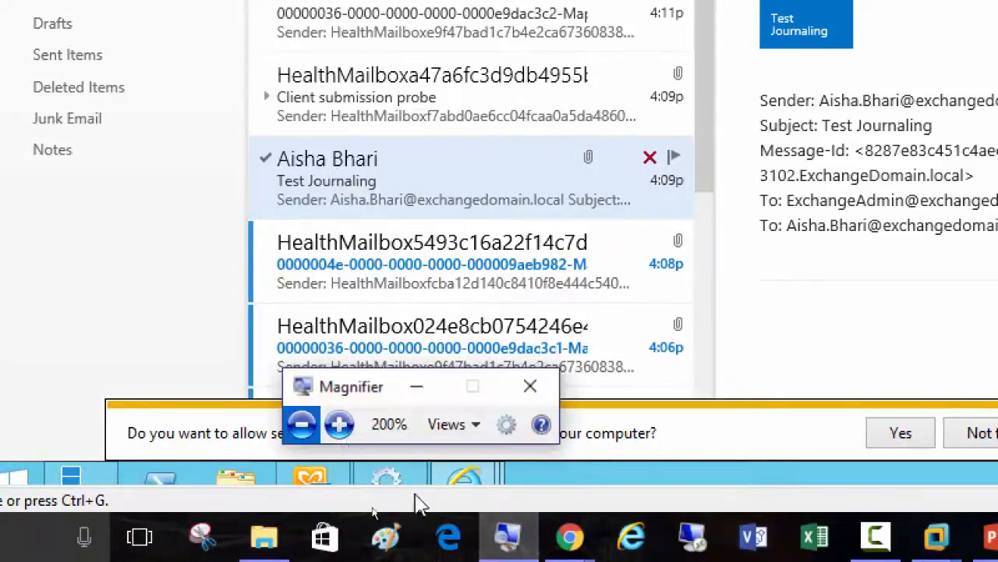
left_click(301, 424)
left_click(383, 549)
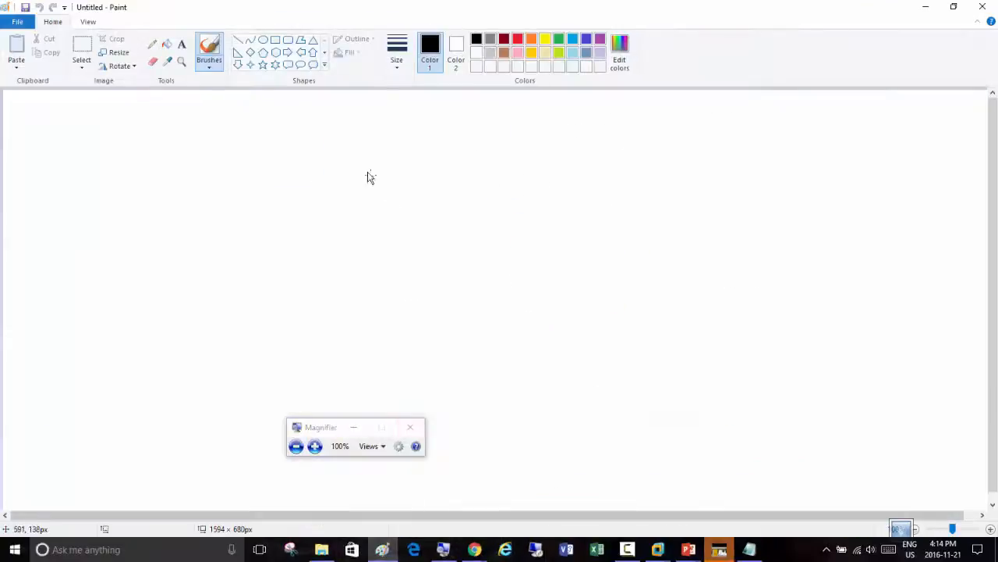
Draw a server rectangle about 382 × 460 px with a database rectangle about 133 × 264 px inside it
left_click(275, 39)
left_click_drag(146, 138, 384, 426)
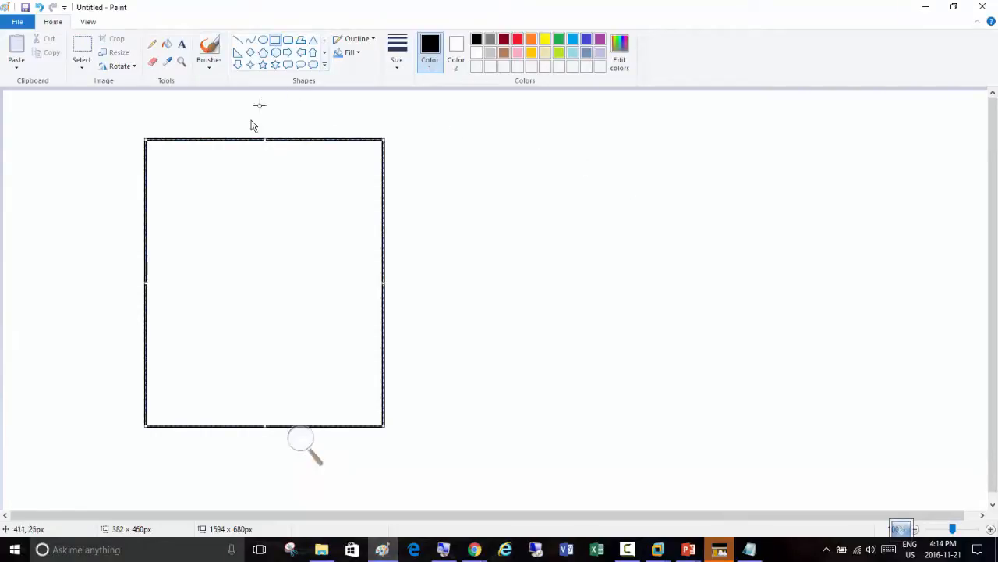
left_click(405, 167)
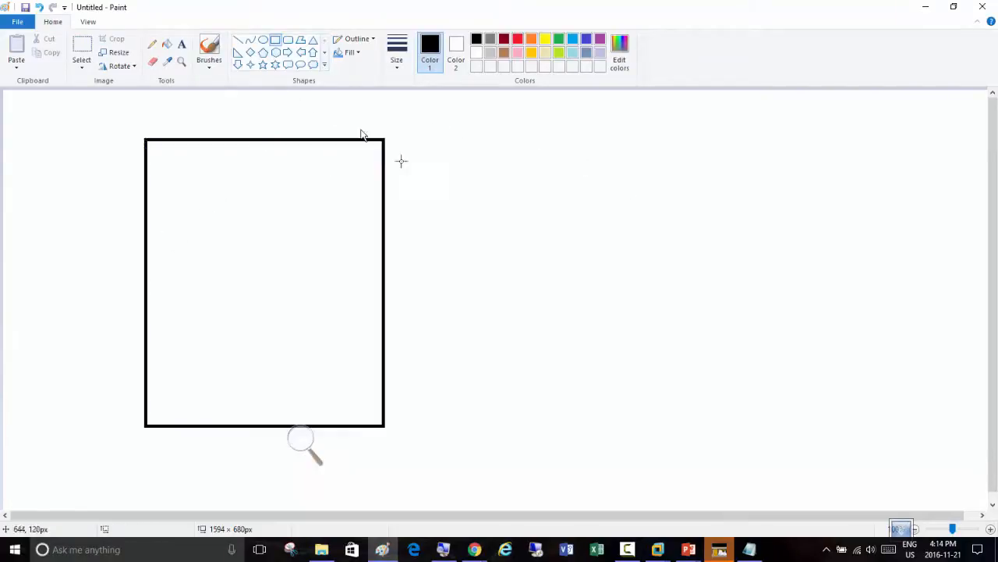
mouse_move(164, 209)
left_mouse_down()
mouse_move(246, 349)
mouse_move(248, 373)
left_mouse_up()
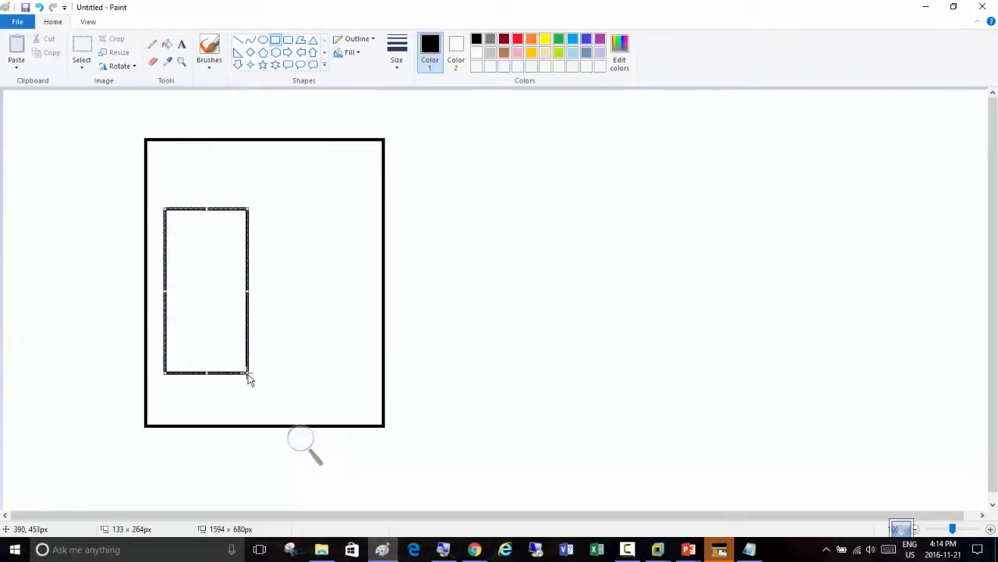
left_click(460, 261)
Label the inner rectangle "DB1" above its top edge and add the text "200 Mailboxes" inside it
left_click(181, 44)
left_click(171, 188)
type("DB1")
left_click(177, 294)
left_click(178, 294)
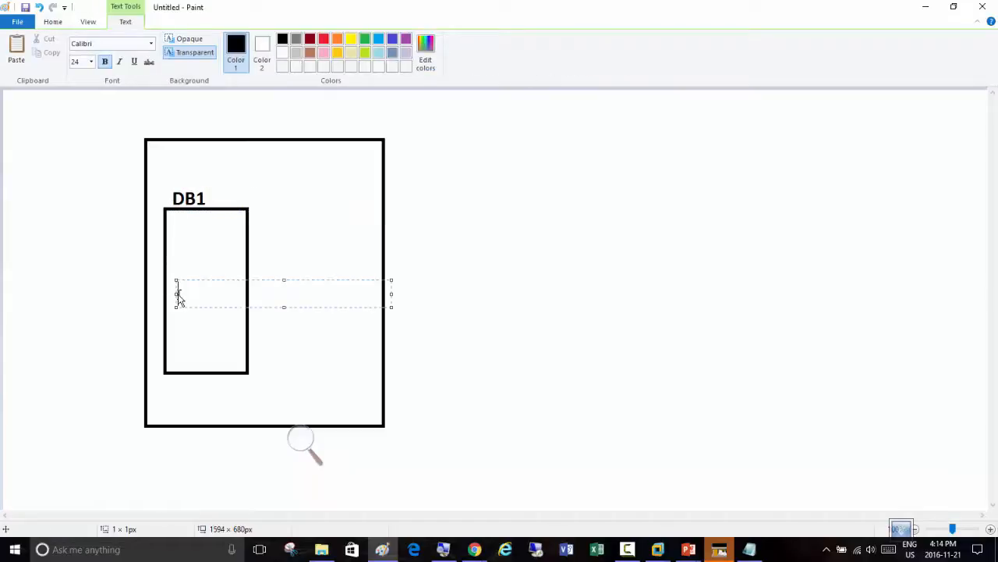
type("200 Mailboxes")
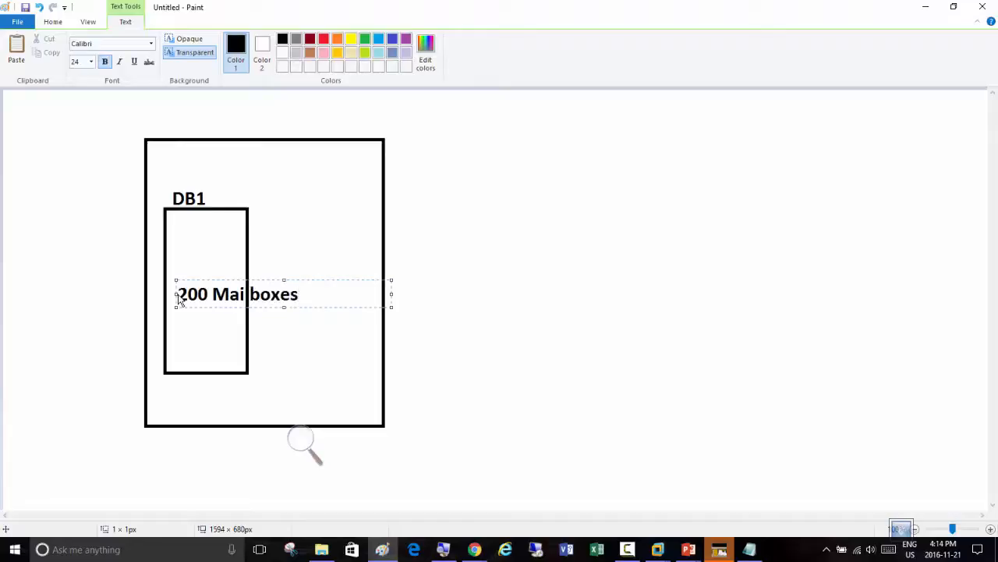
left_click(460, 216)
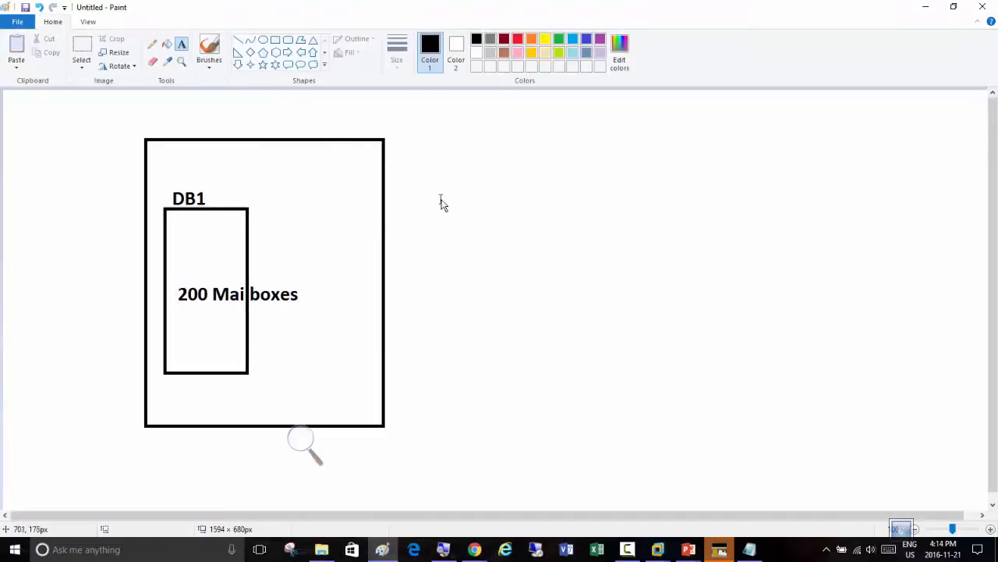
Add the note "Journaling Mailbox is =" with the journal recipient's name beside the server rectangle and draw a freehand arrow from it to DB1
left_click(438, 200)
type("Jou")
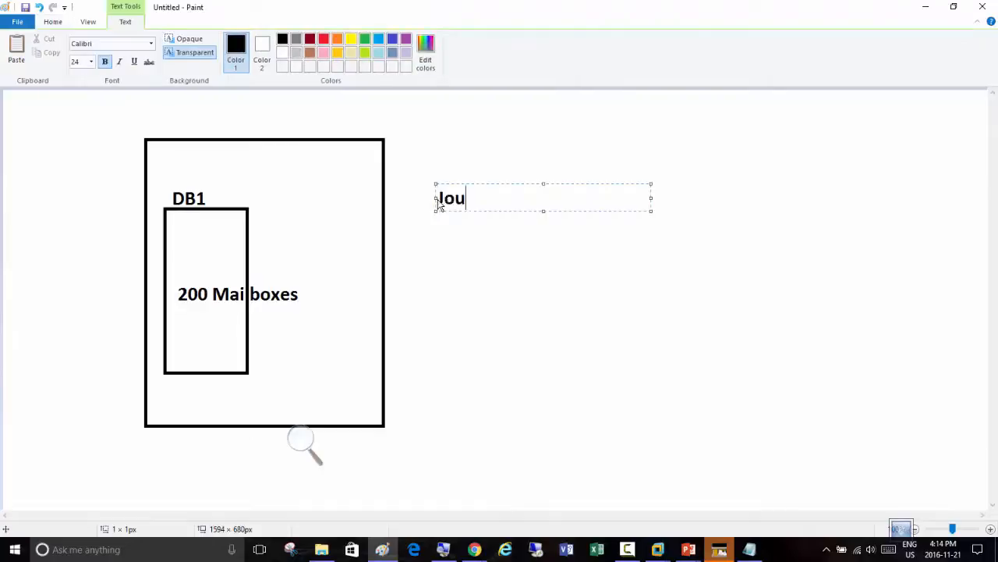
type("rnaling Mailbox is")
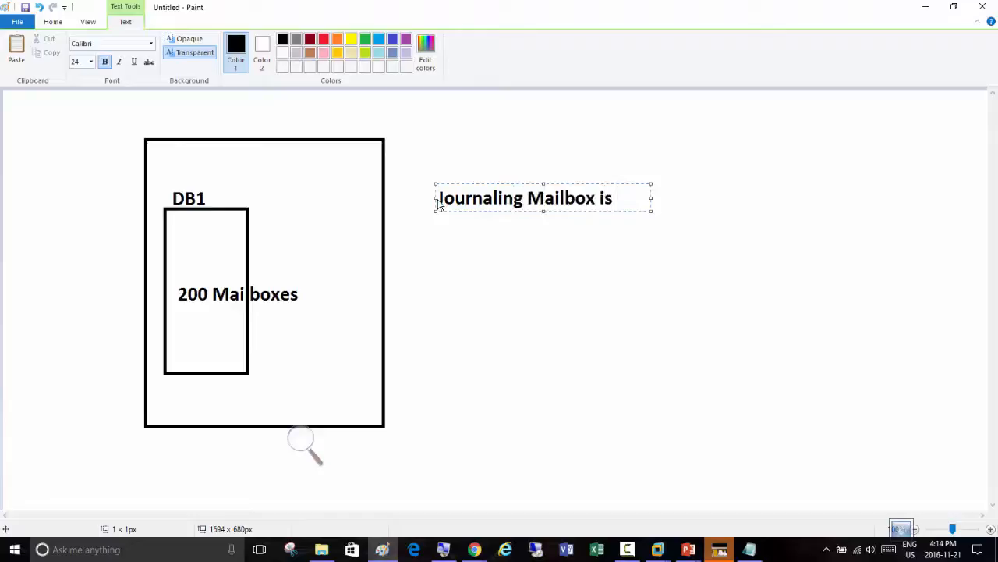
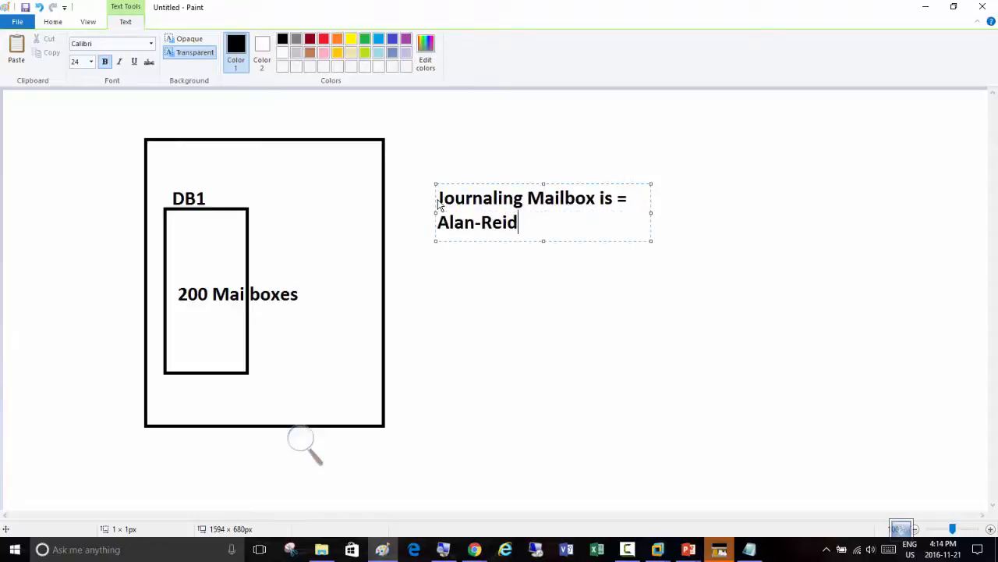
left_click(505, 274)
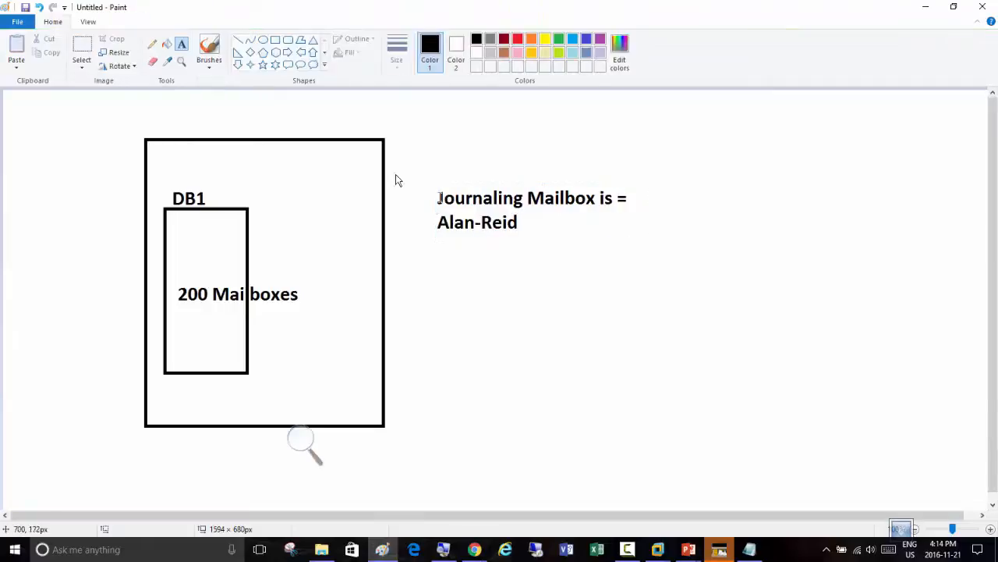
left_click(152, 44)
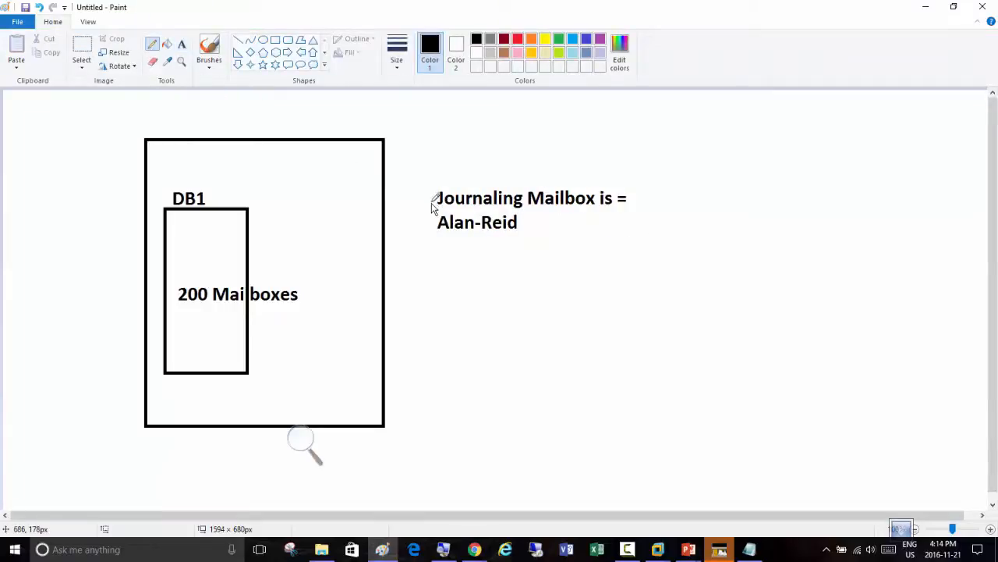
mouse_move(405, 185)
left_mouse_down()
mouse_move(270, 153)
mouse_move(182, 177)
left_mouse_up()
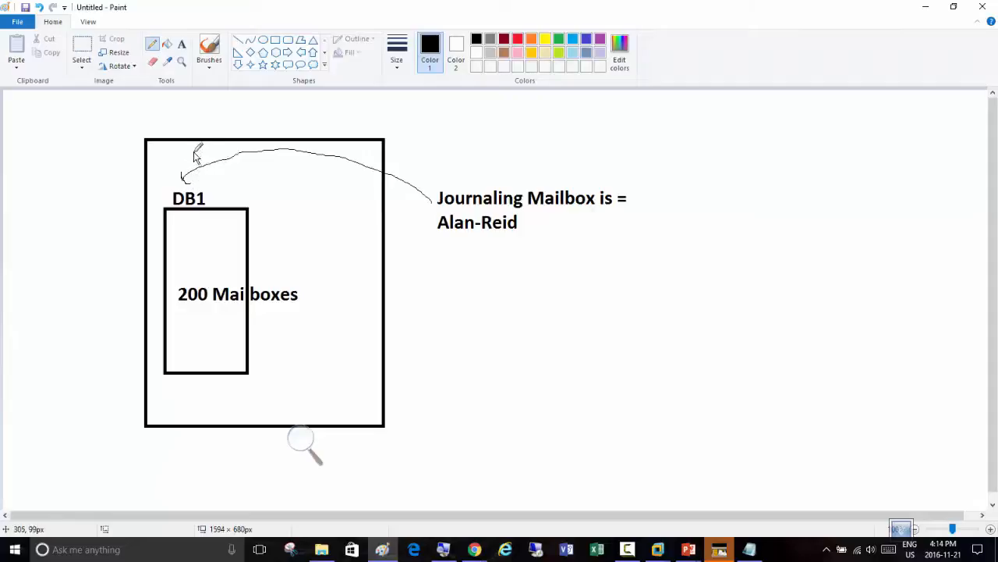
Write above DB1 that "On DB if you added" the recipient's name "as the Journal Mailbox then all emails of mailboxes"
left_click(182, 43)
left_click(179, 112)
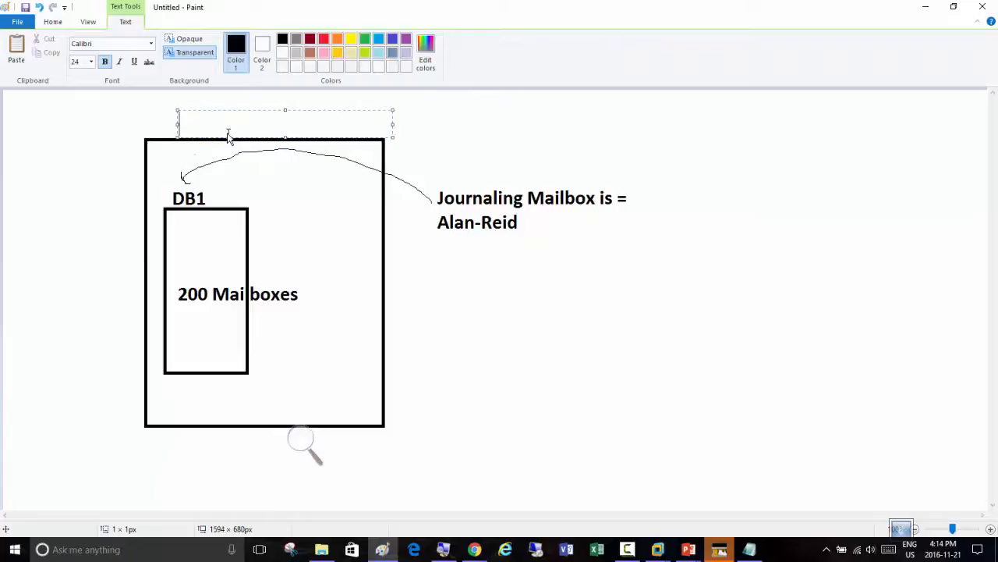
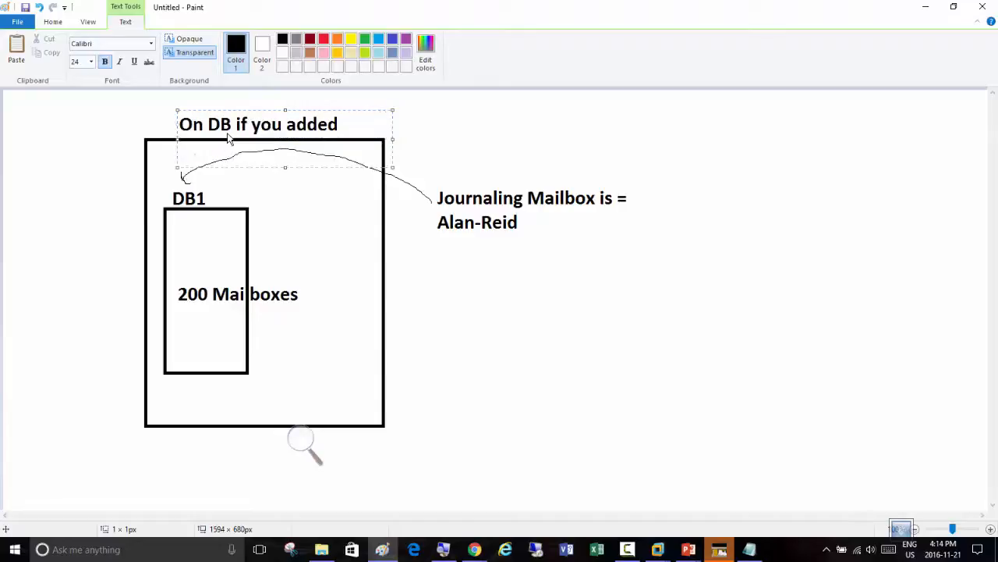
type("Journal Mailbox then ")
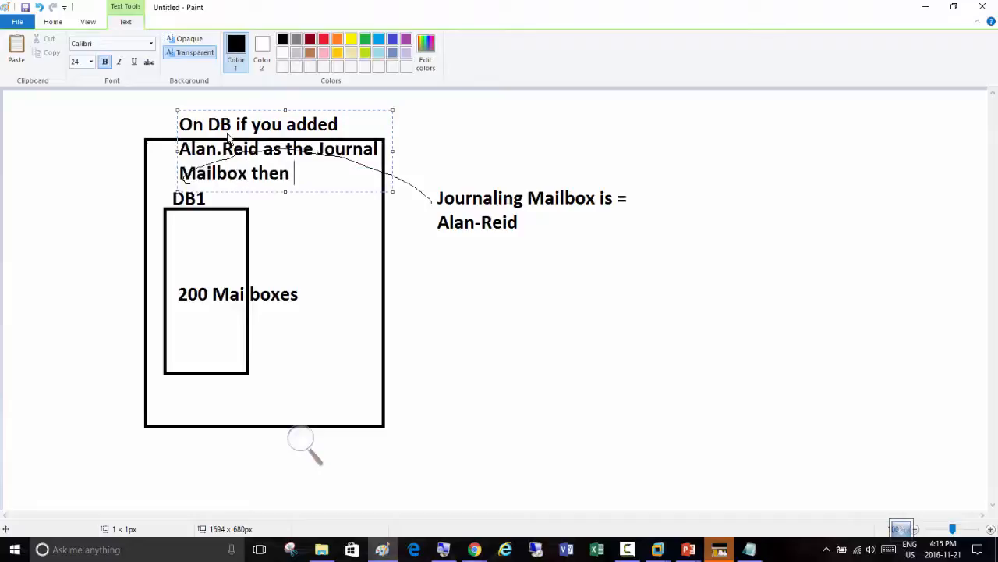
type("all emails ")
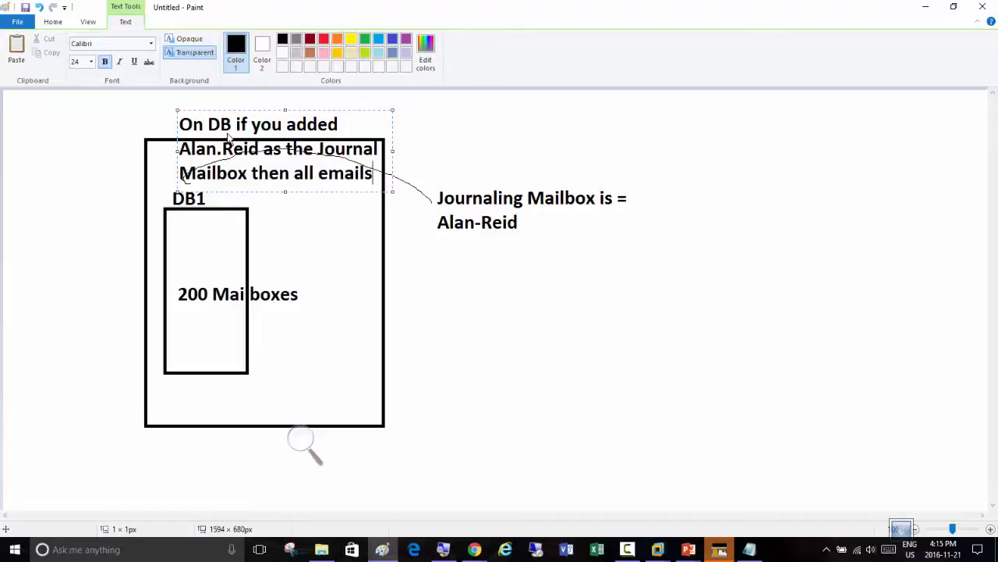
type("of mailboxes")
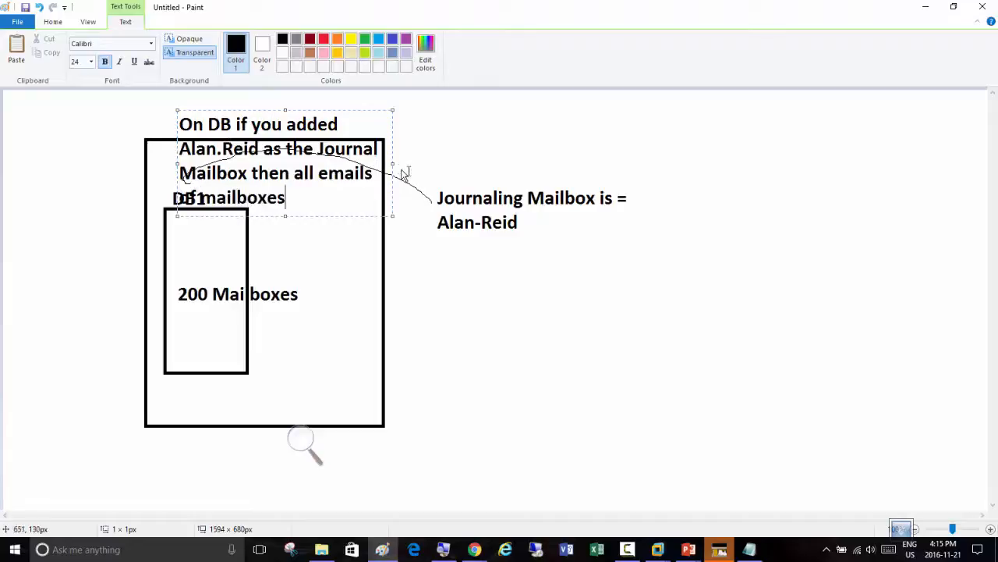
Widen the explanation's text box, append "inside DB1 will" and insert "the copies of" before "all emails"
left_click_drag(392, 164, 921, 170)
type("inside")
type(" DB")
type("1 will")
key("shift+Left")
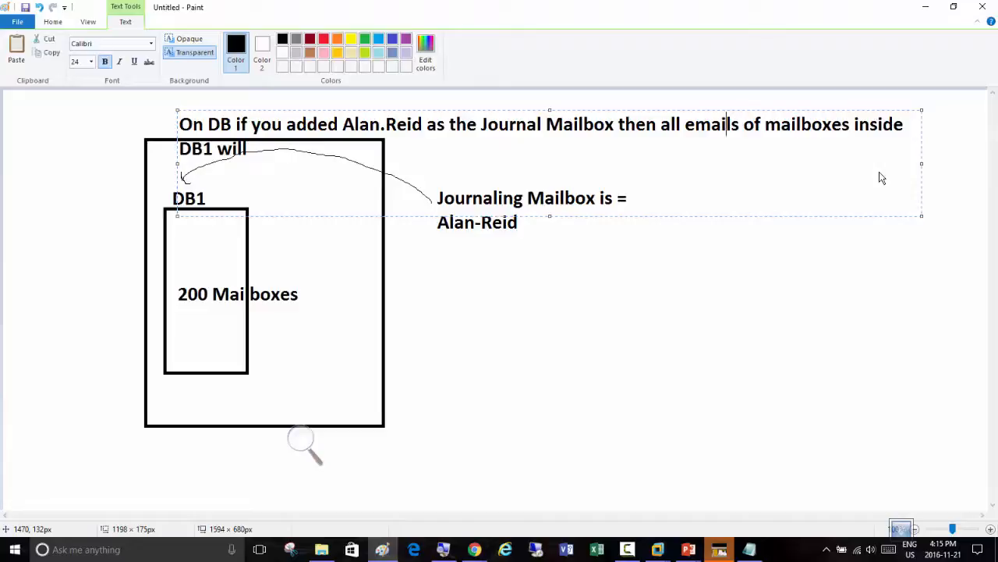
type("the copies ")
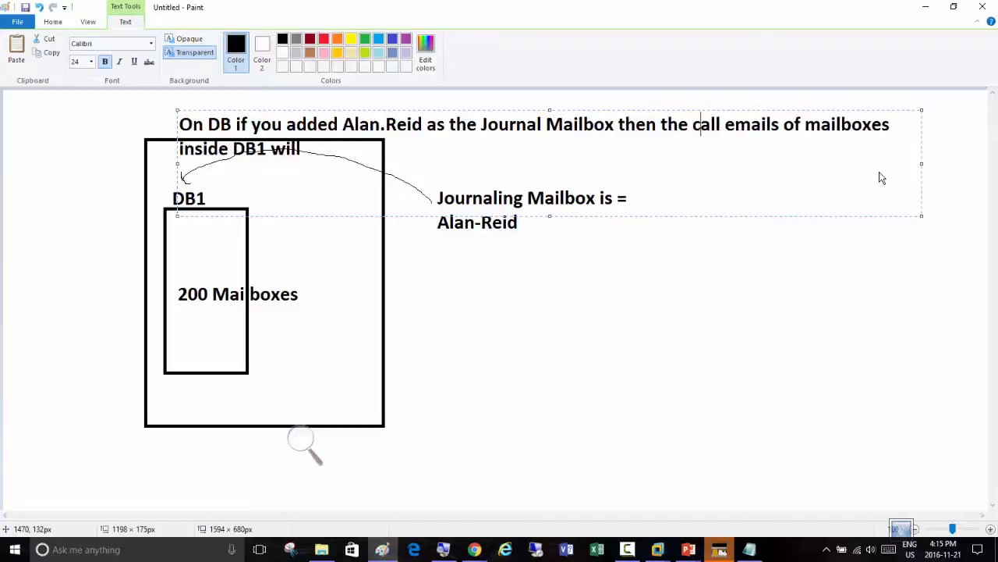
type("of ")
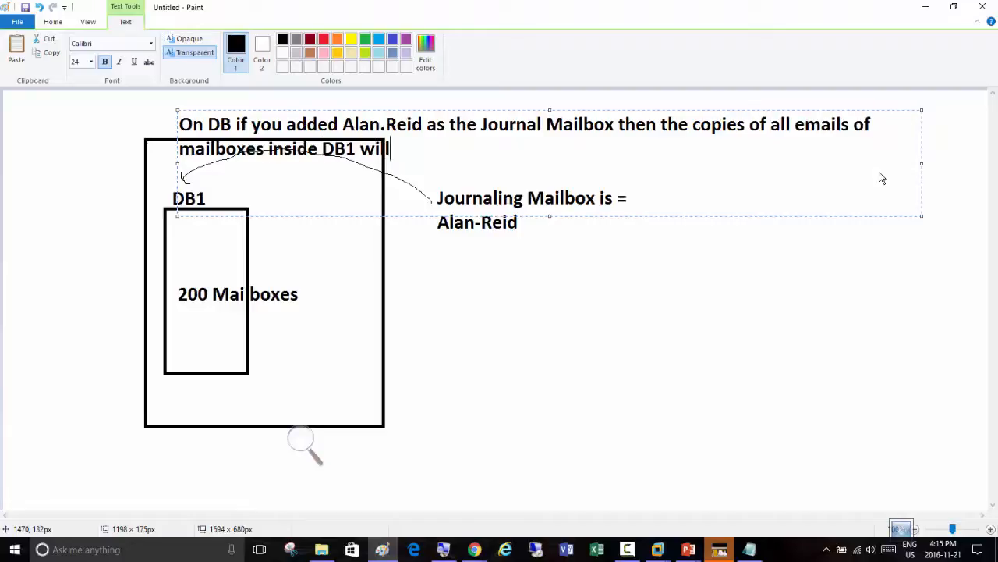
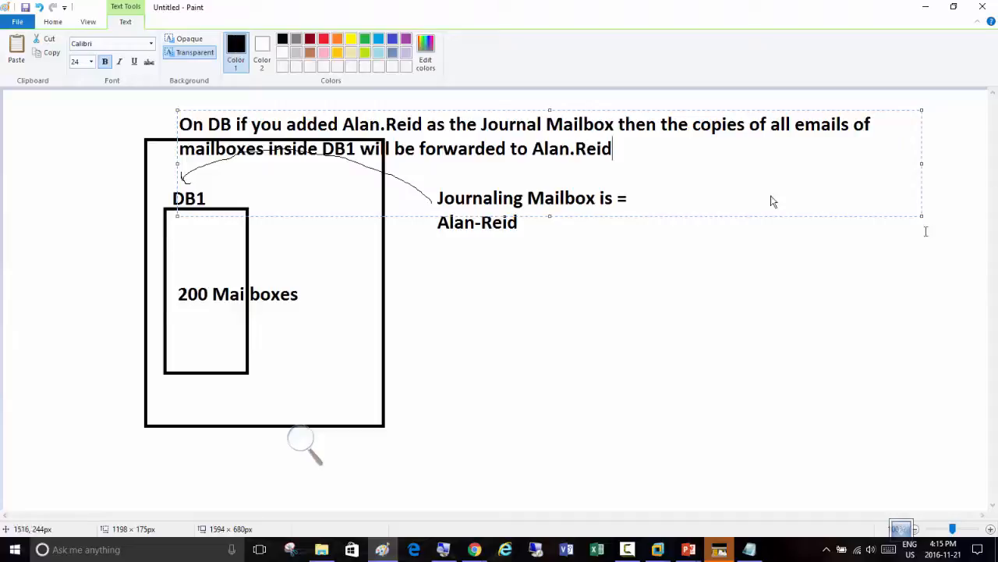
Finish the explanation with "be forwarded to" and the recipient's name, move it to the lower part of the diagram and highlight the first recipient name
left_click_drag(396, 108, 552, 353)
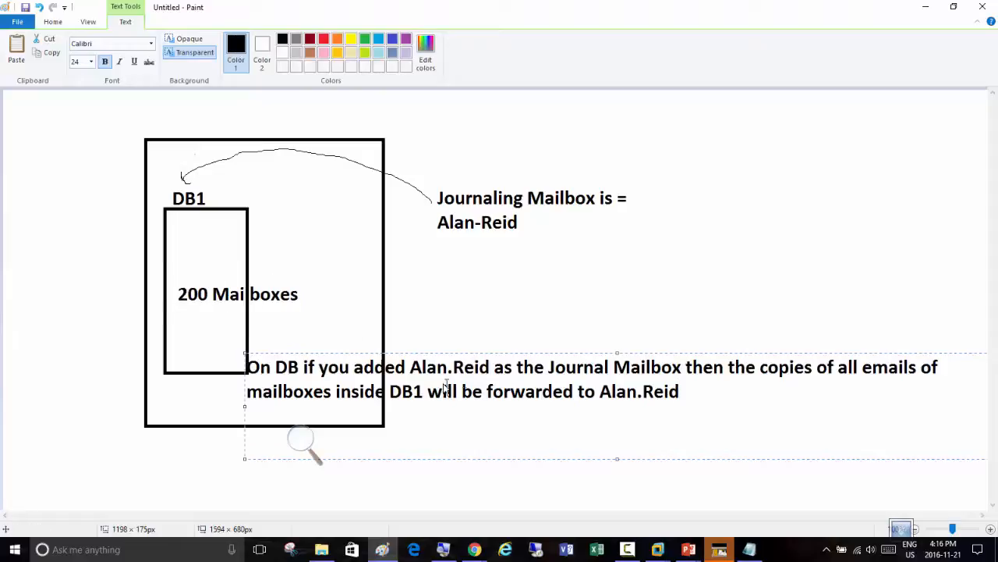
left_click_drag(490, 365, 410, 371)
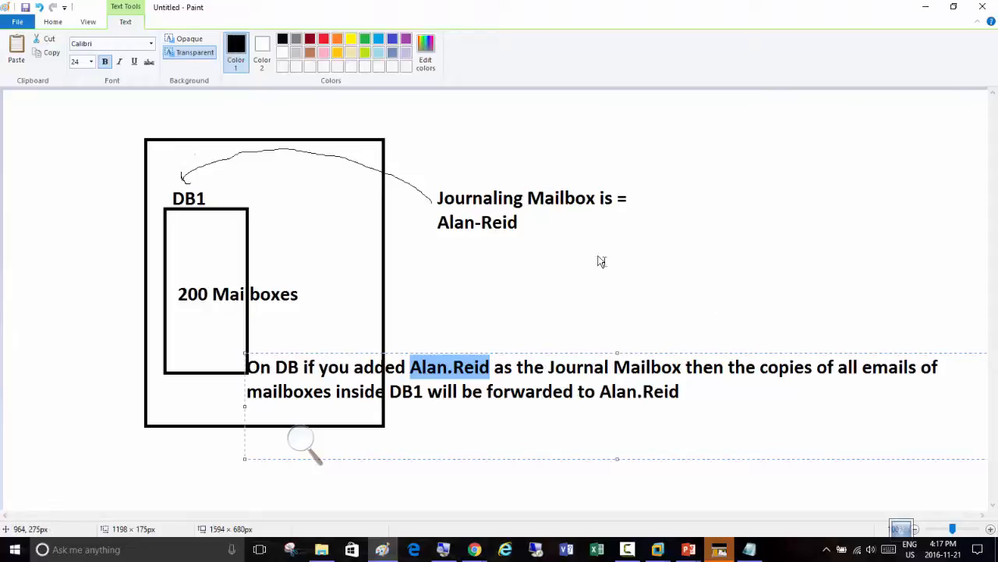
Return to the Server02-3102 virtual machine and examine the Inbound proxy, Client submission and HealthMailbox probe reports in the journal mailbox
left_click(927, 9)
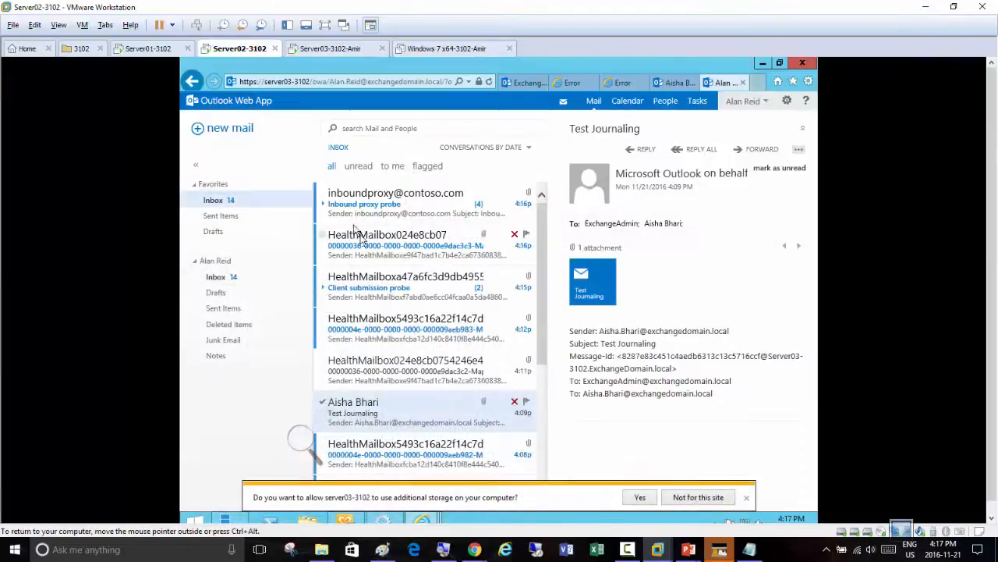
left_click(364, 200)
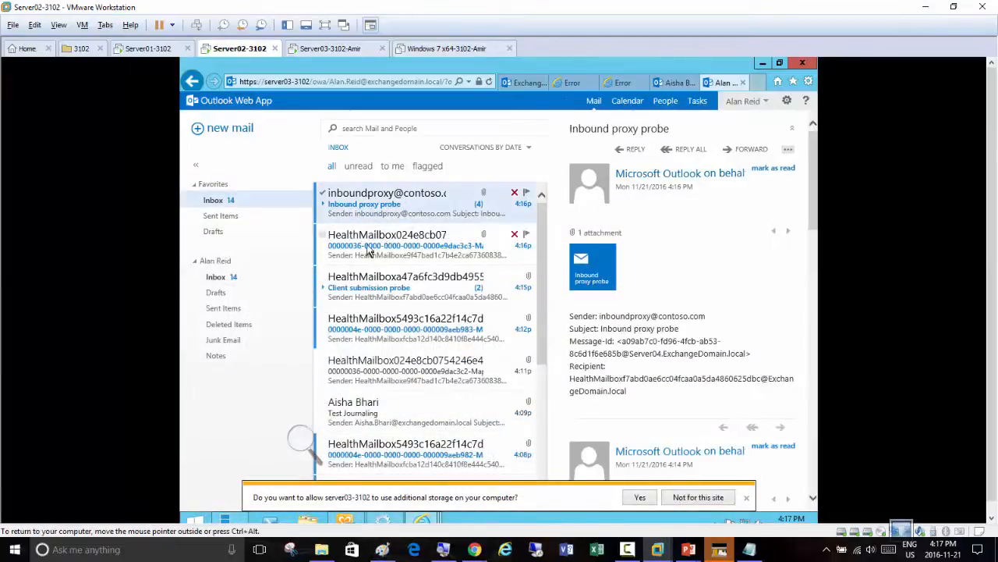
left_click(369, 248)
left_click(390, 287)
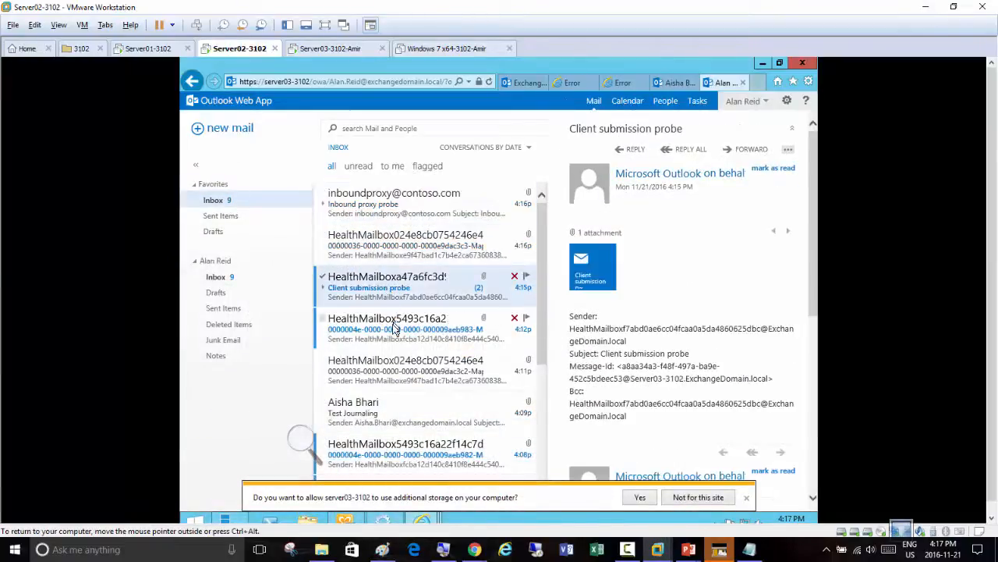
left_click(394, 329)
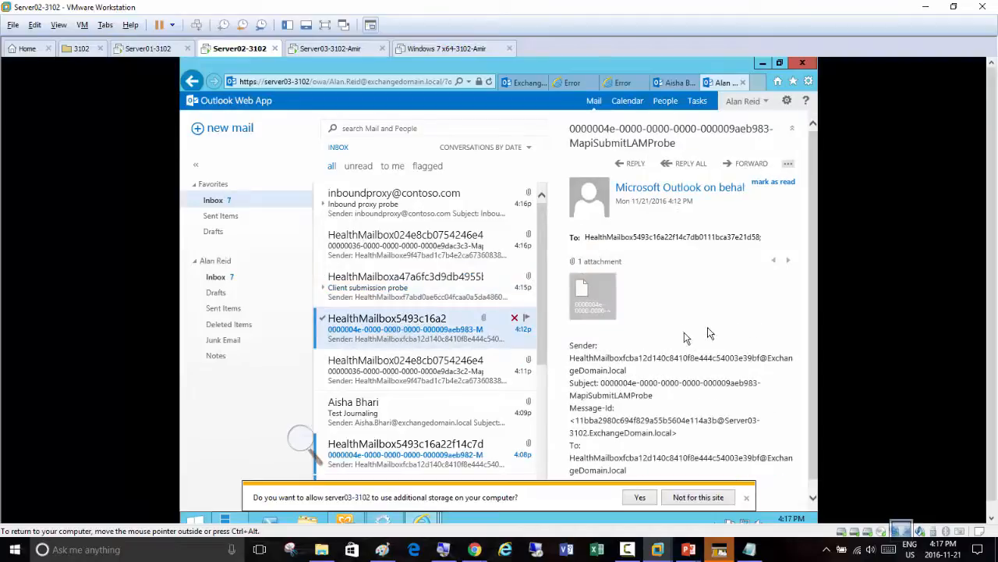
left_click(382, 211)
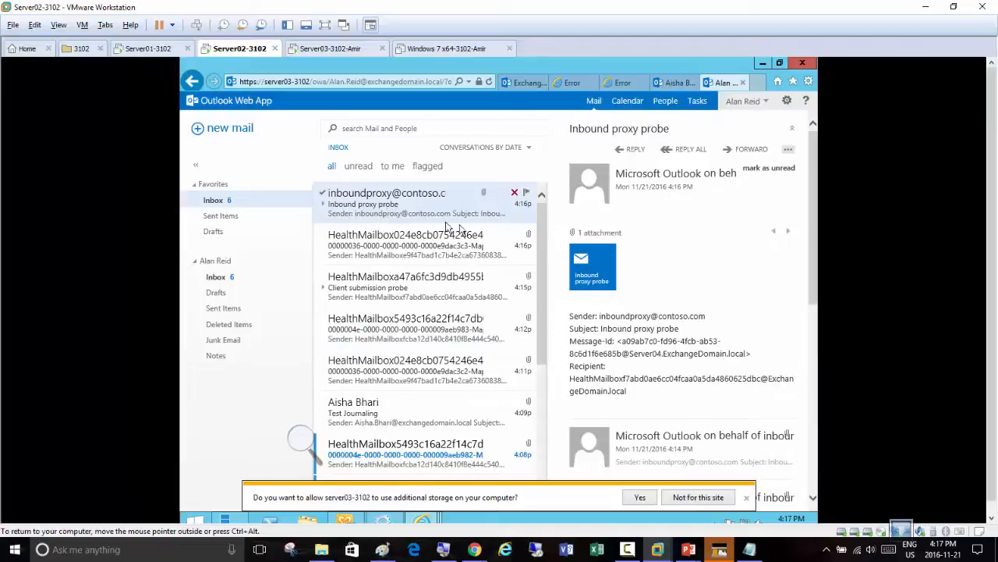
Read the sender and recipient details in the MapiSubmitLAMProbe, Client submission probe and newly arrived Inbound proxy probe journal reports
left_click(375, 251)
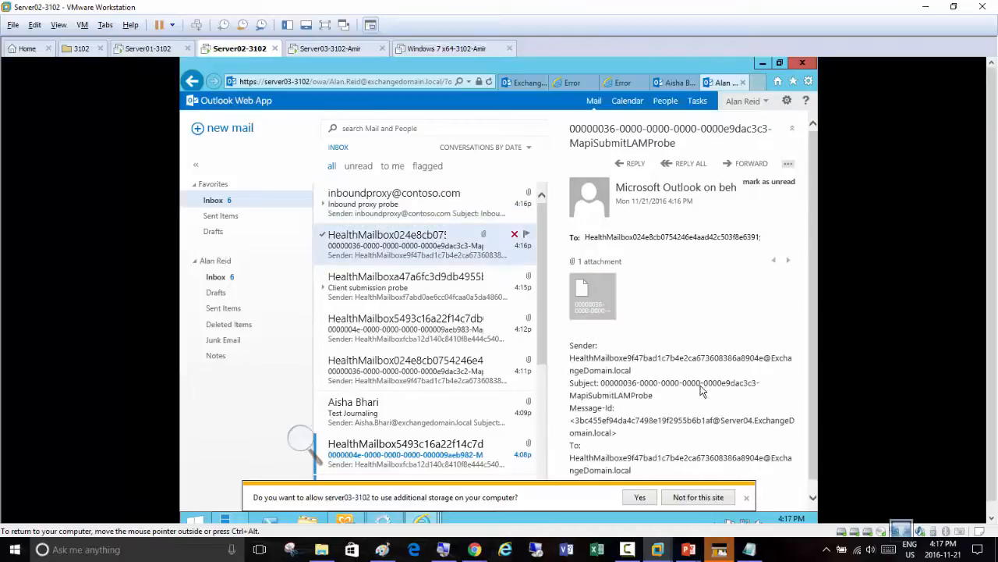
scroll(676, 336, "down", 1)
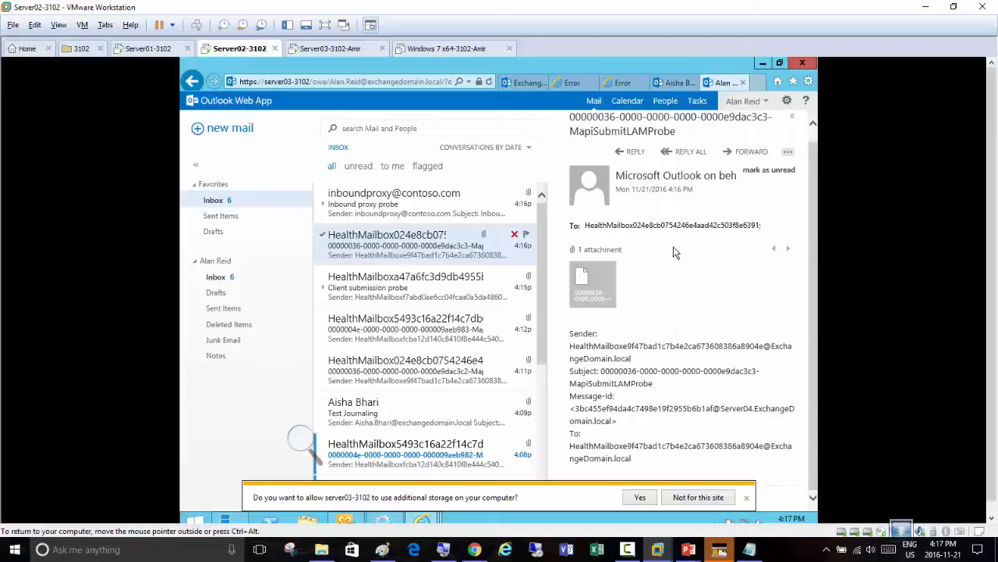
scroll(676, 283, "up", 1)
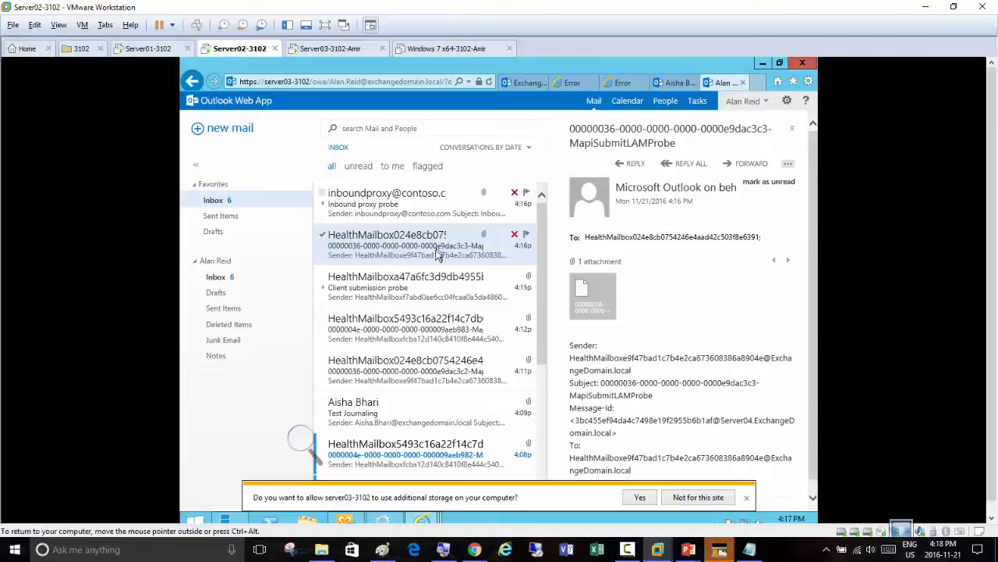
left_click(419, 222)
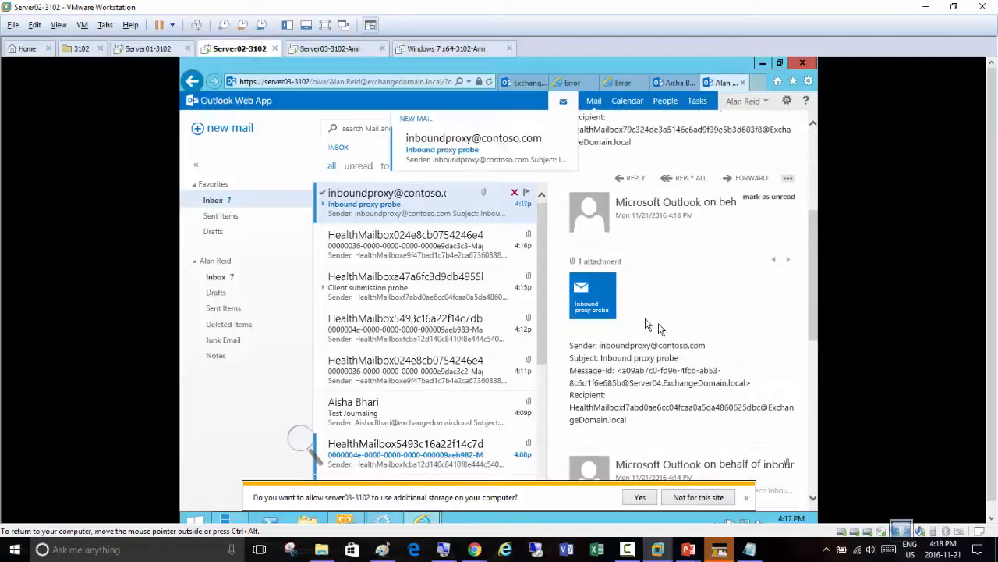
left_click(412, 246)
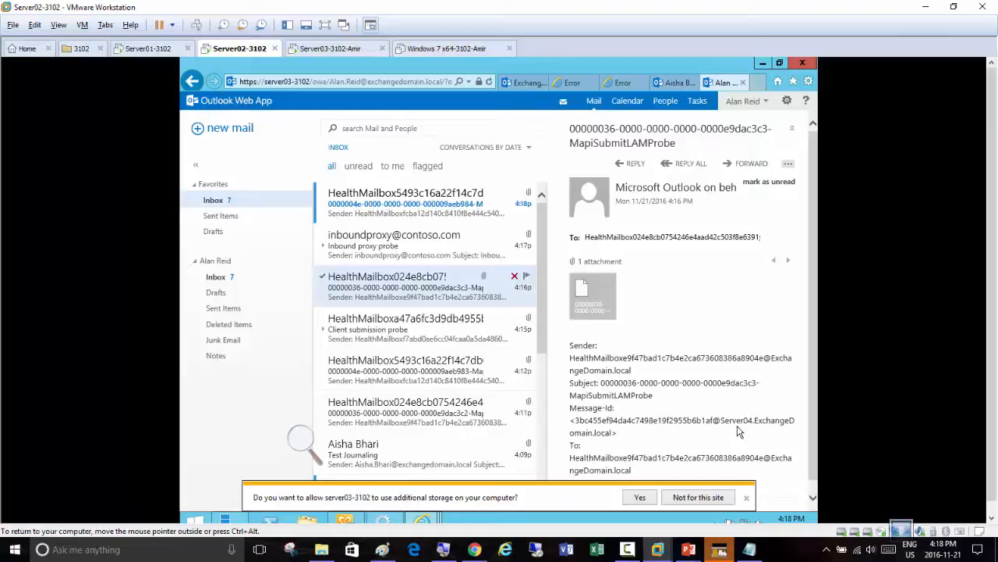
left_click(373, 319)
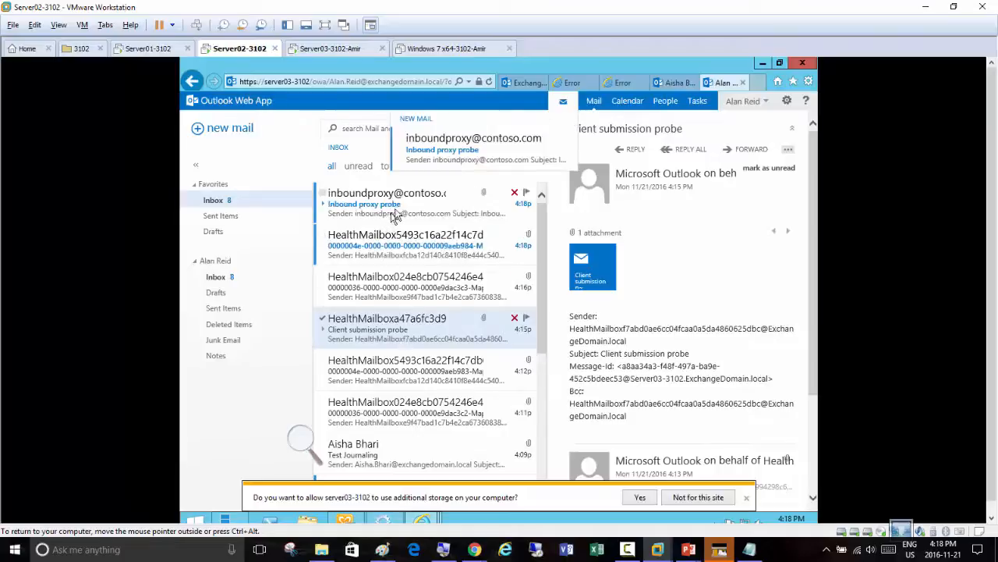
left_click(389, 205)
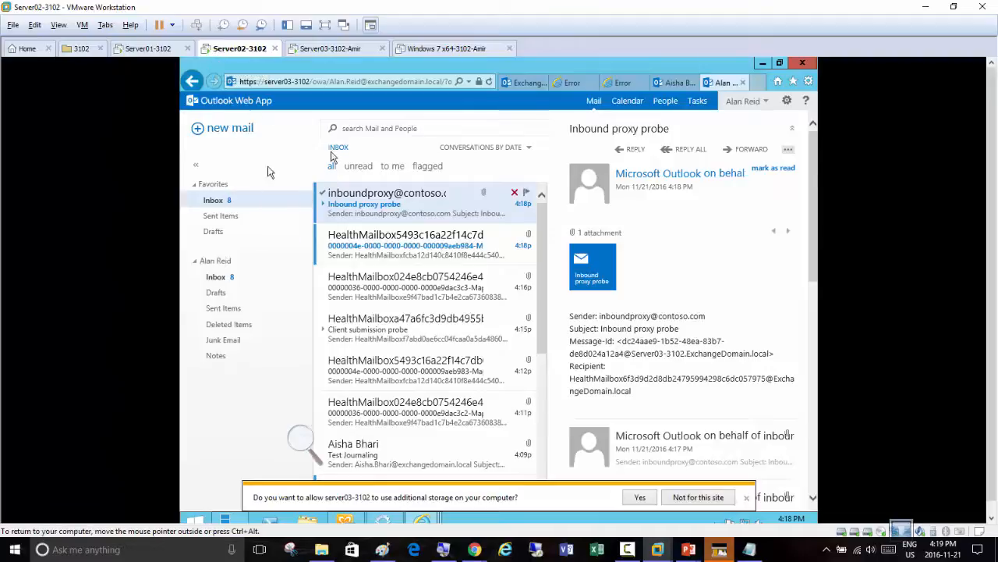
Switch to the ExchangeAdmin mailbox and read the original Test Journaling message in its inbox
left_click(518, 84)
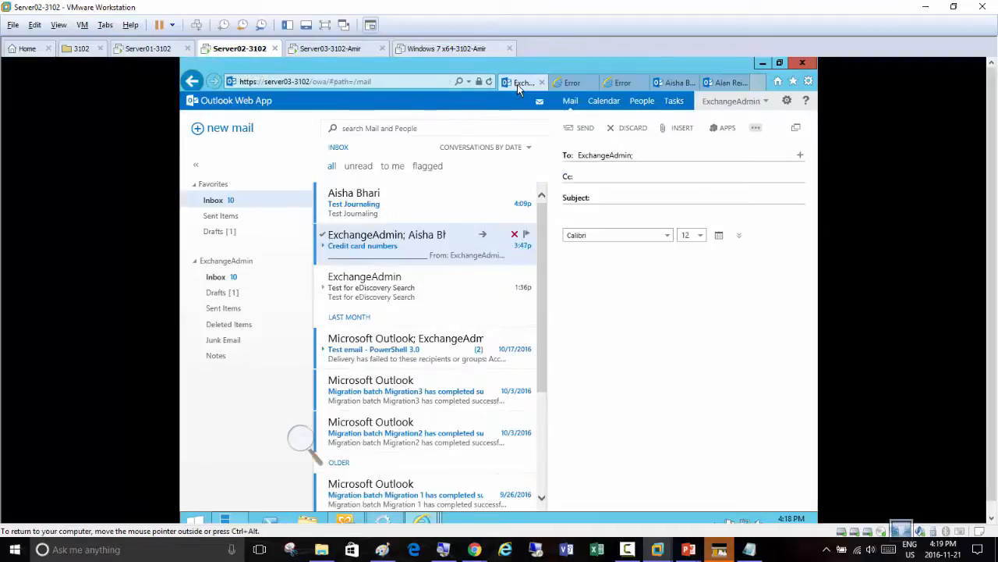
left_click(372, 206)
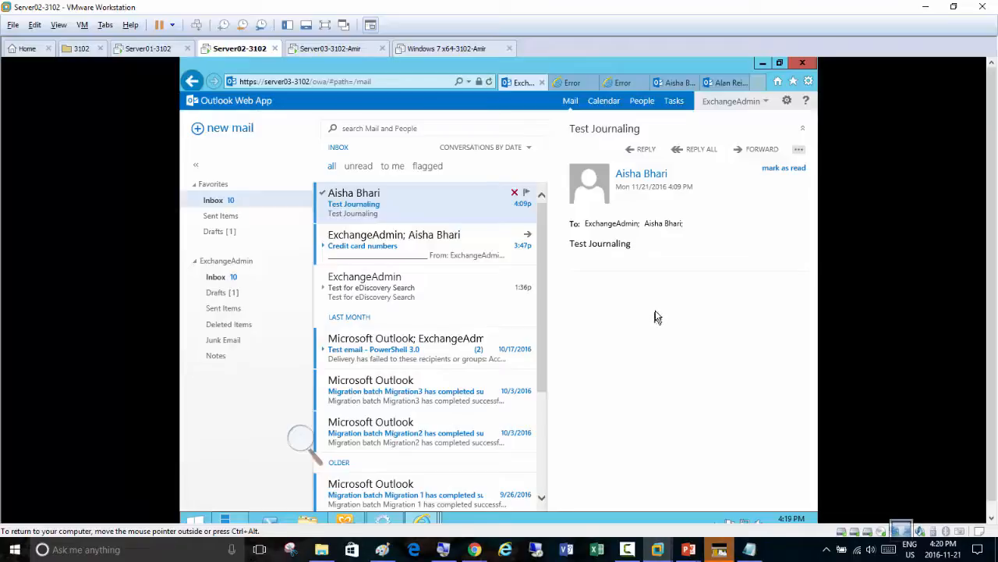
left_click(572, 84)
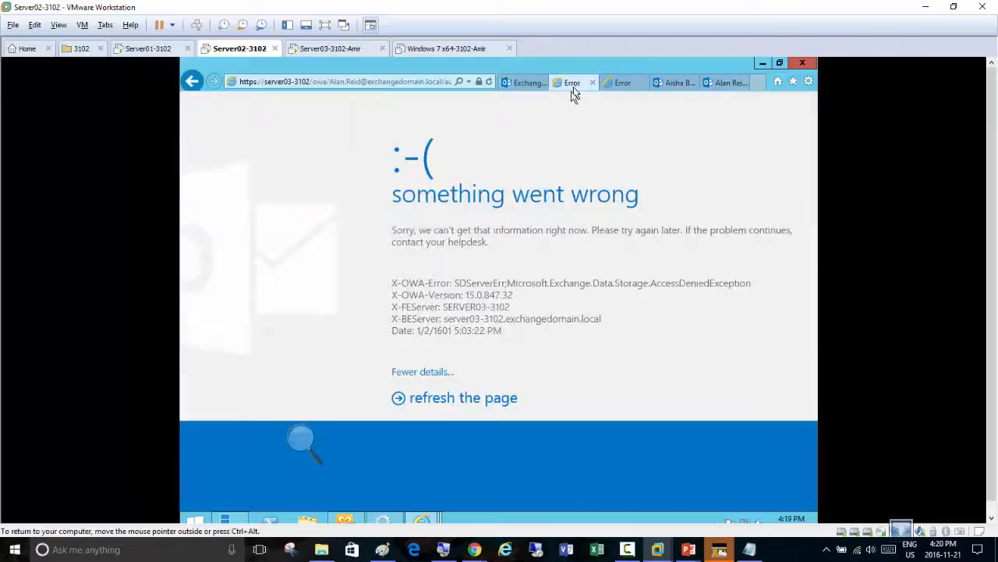
left_click(525, 82)
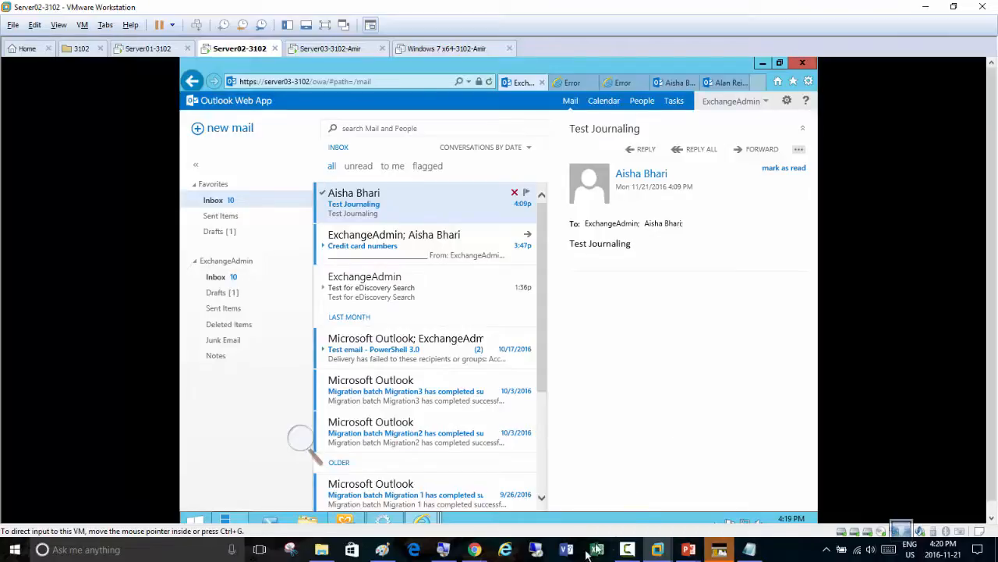
Switch to the Server01-3102 virtual machine and open the permissions section with its admin roles in the Exchange admin center
mouse_move(656, 553)
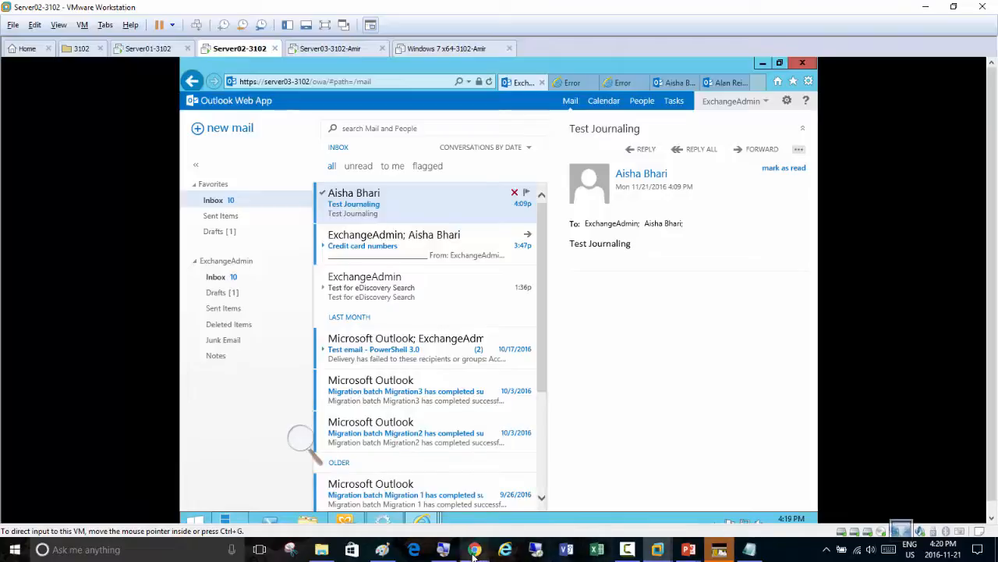
mouse_move(473, 553)
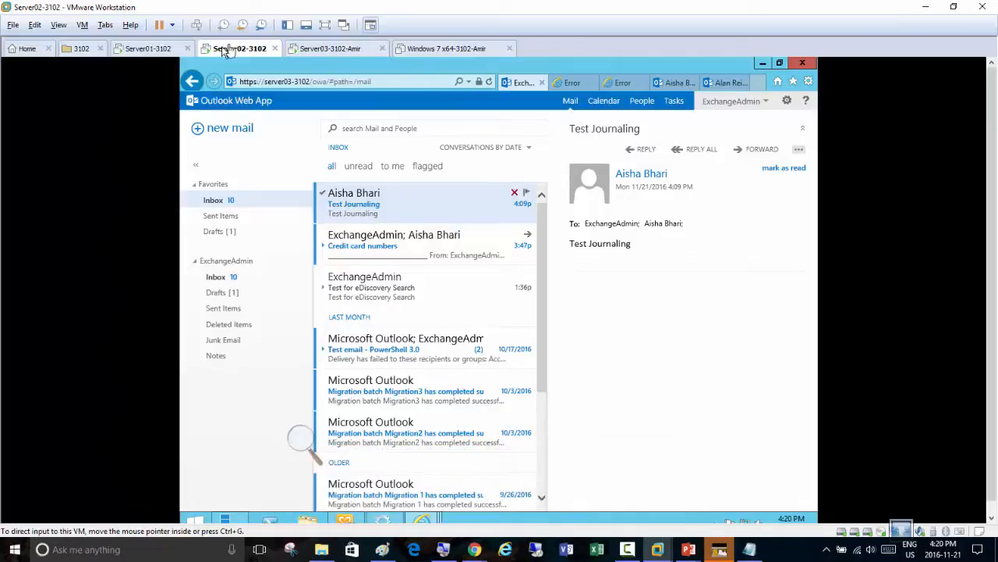
left_click(156, 50)
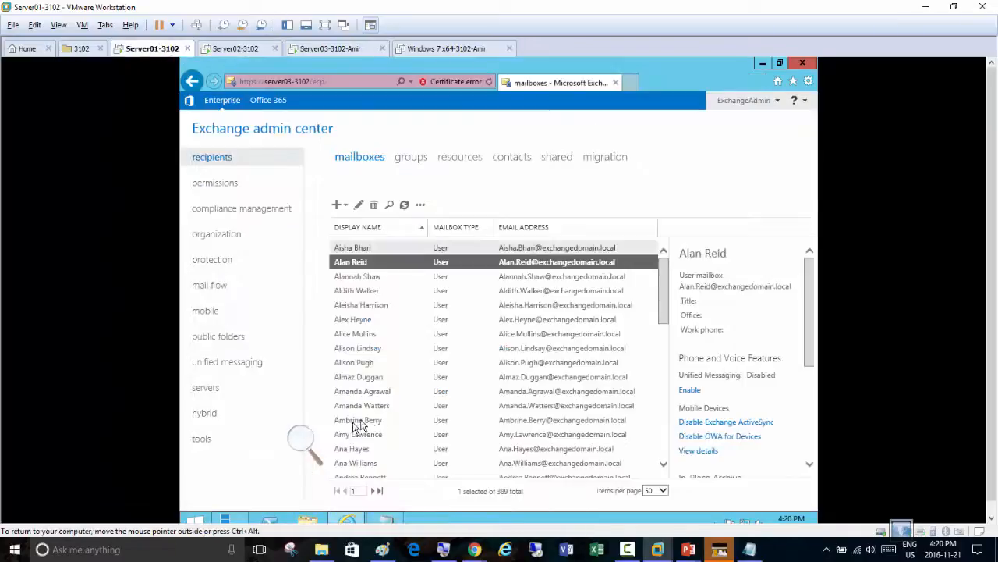
left_click(304, 443)
left_click(314, 446)
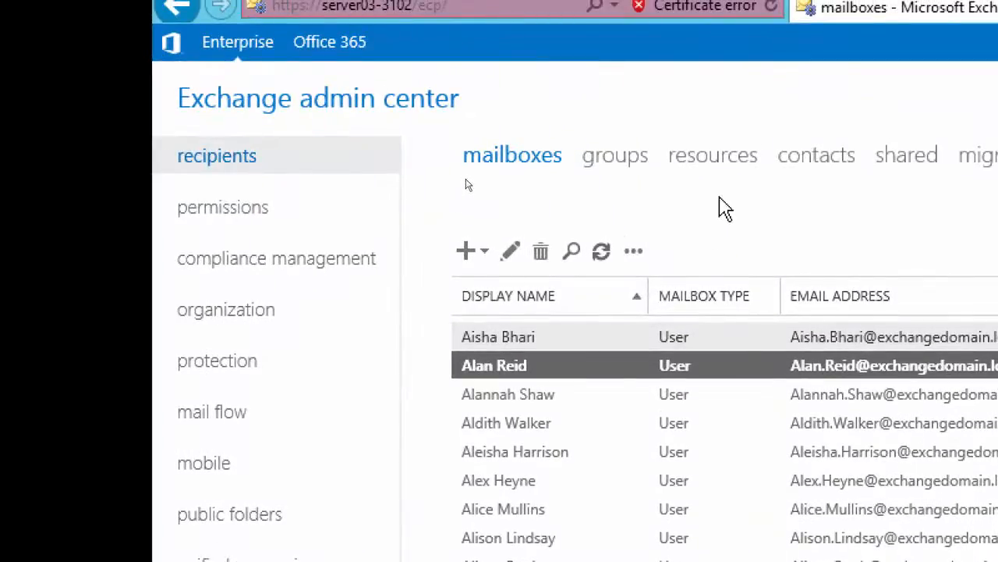
left_click(218, 210)
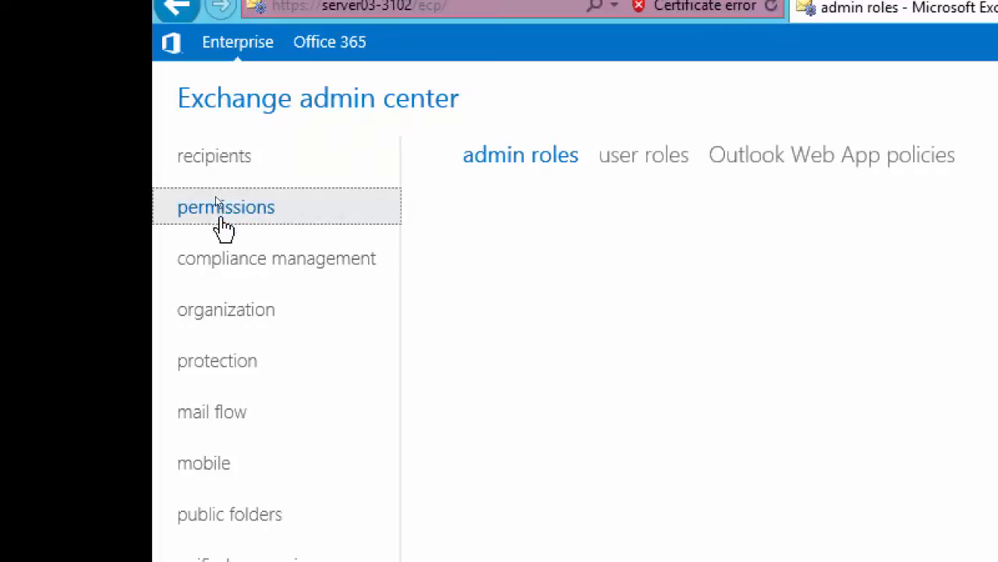
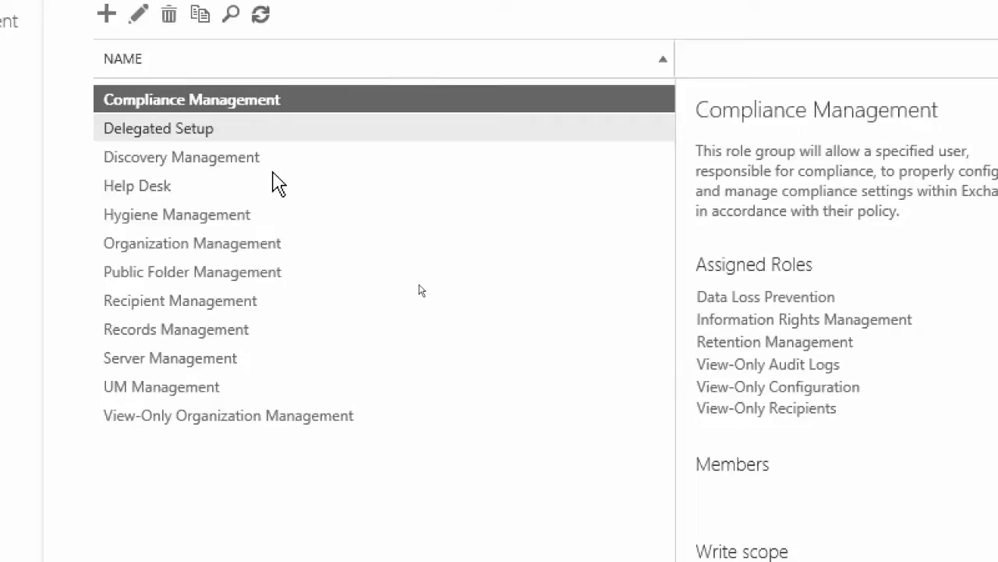
Examine the descriptions and assigned roles of the Discovery Management, Delegated Setup, Help Desk and Hygiene Management role groups
left_click(207, 165)
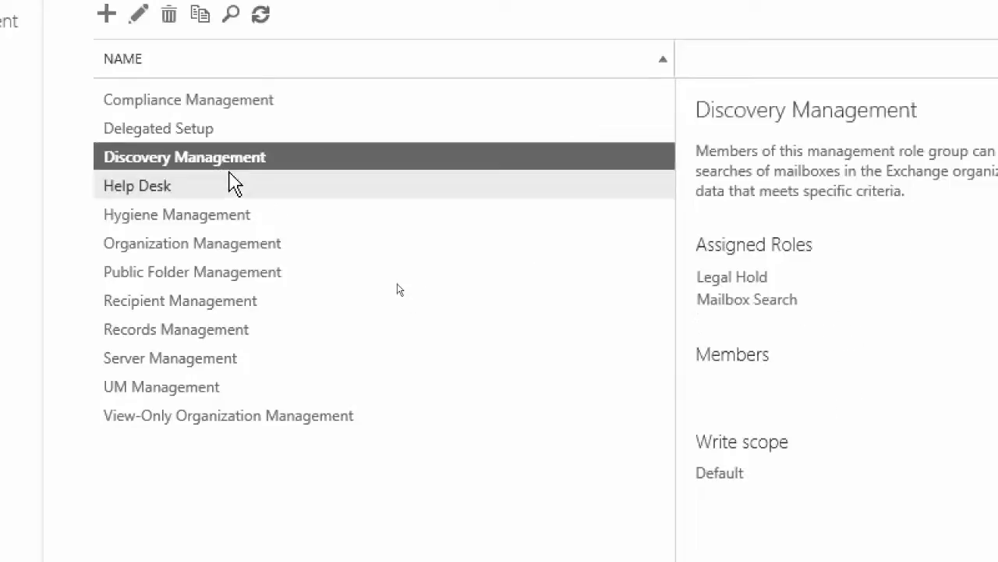
left_click(180, 131)
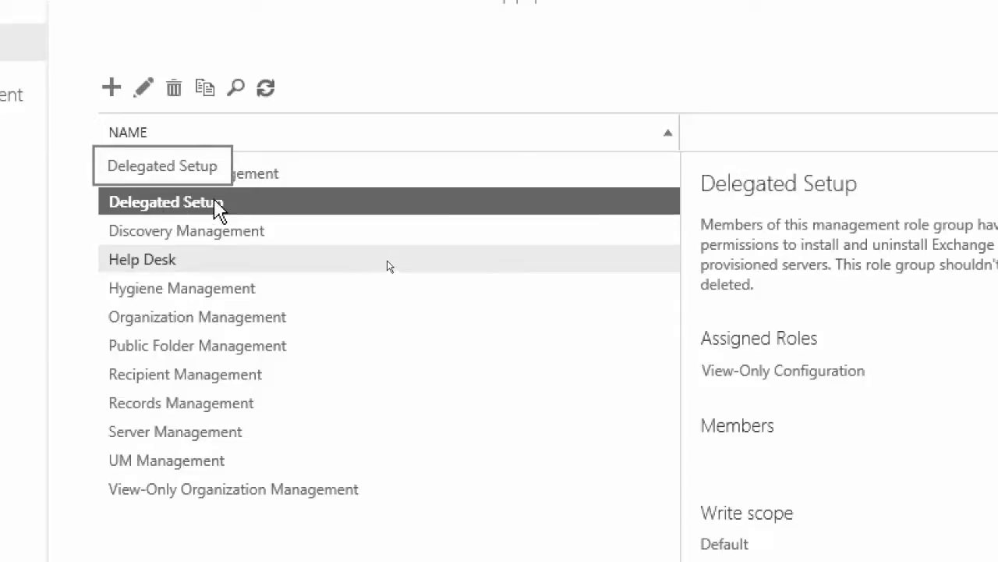
left_click(179, 238)
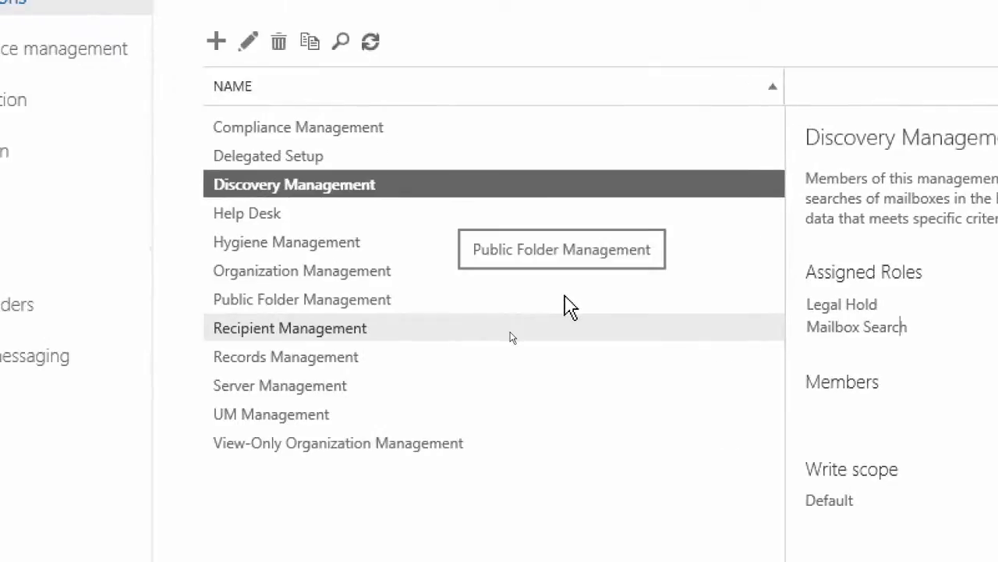
left_click(102, 179)
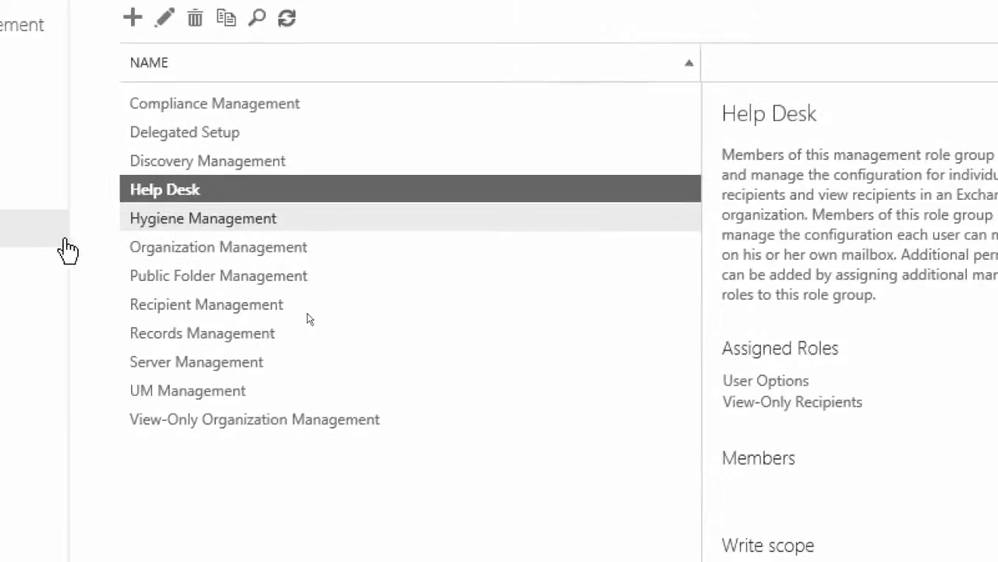
left_click(166, 223)
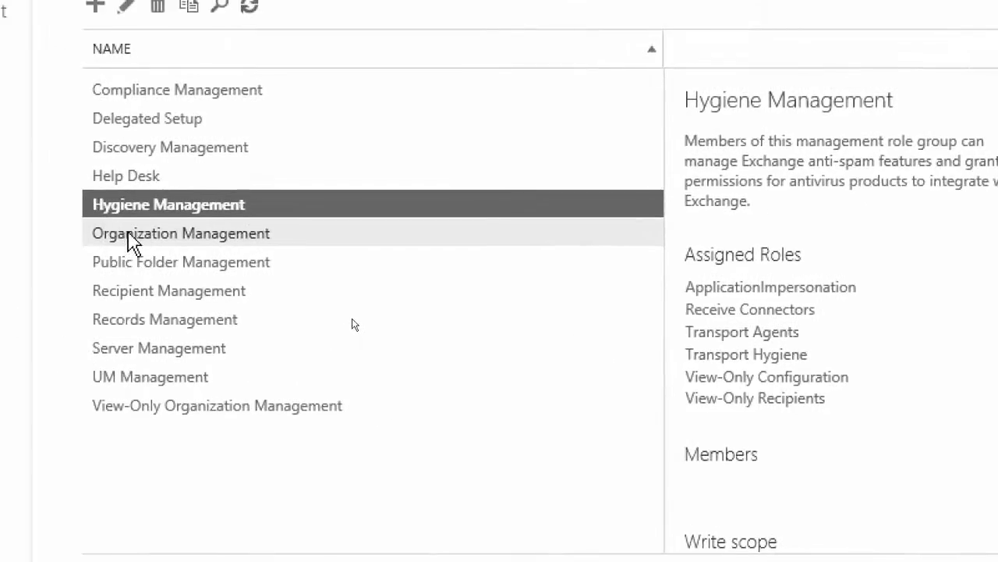
Examine the Organization Management role group's full list of assigned roles, its members and its write scope
left_click(125, 242)
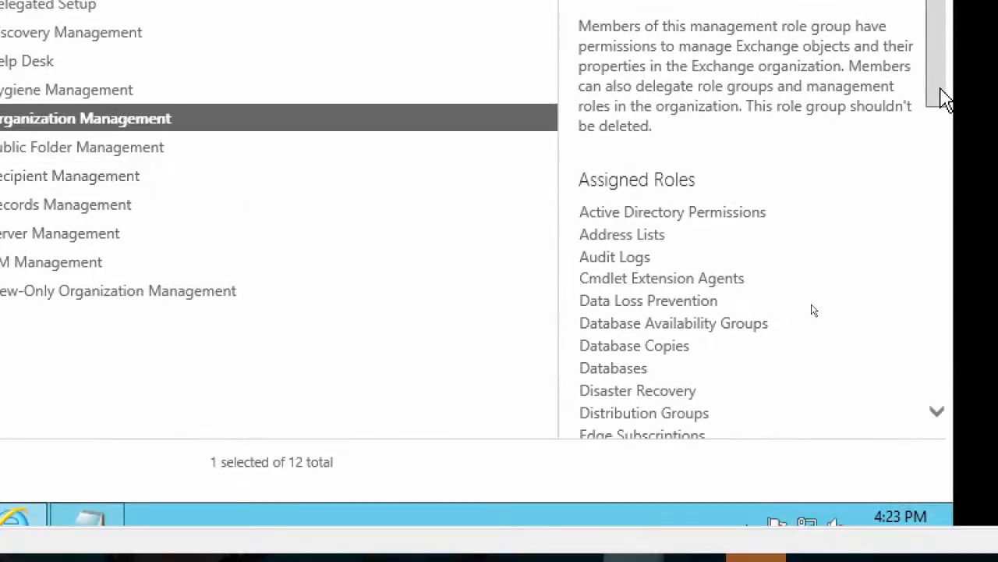
left_click_drag(944, 97, 944, 127)
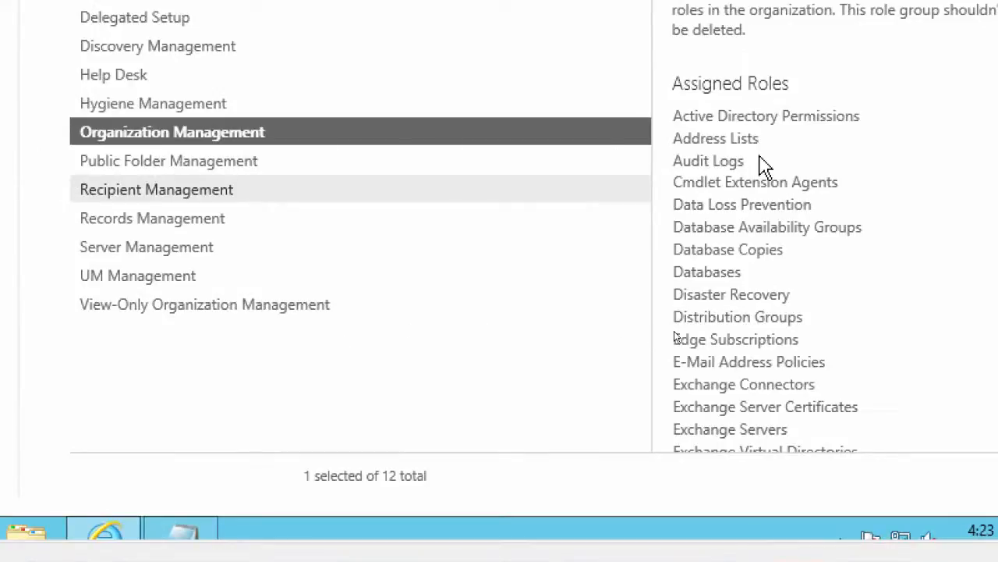
scroll(763, 165, "down", 10)
scroll(762, 157, "down", 7)
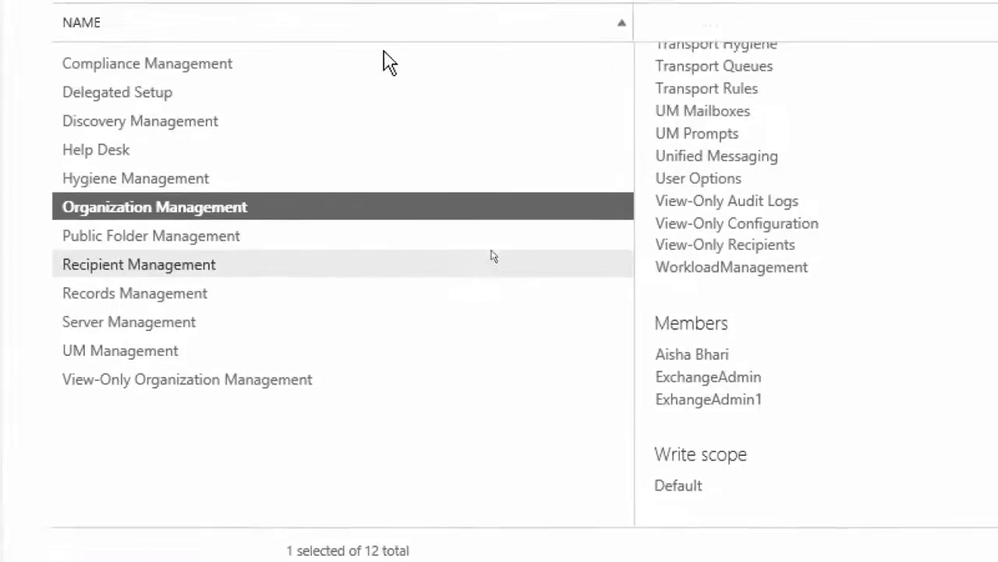
Read the descriptions and assigned roles of the Public Folder Management, Recipient Management and Records Management role groups
left_click(256, 118)
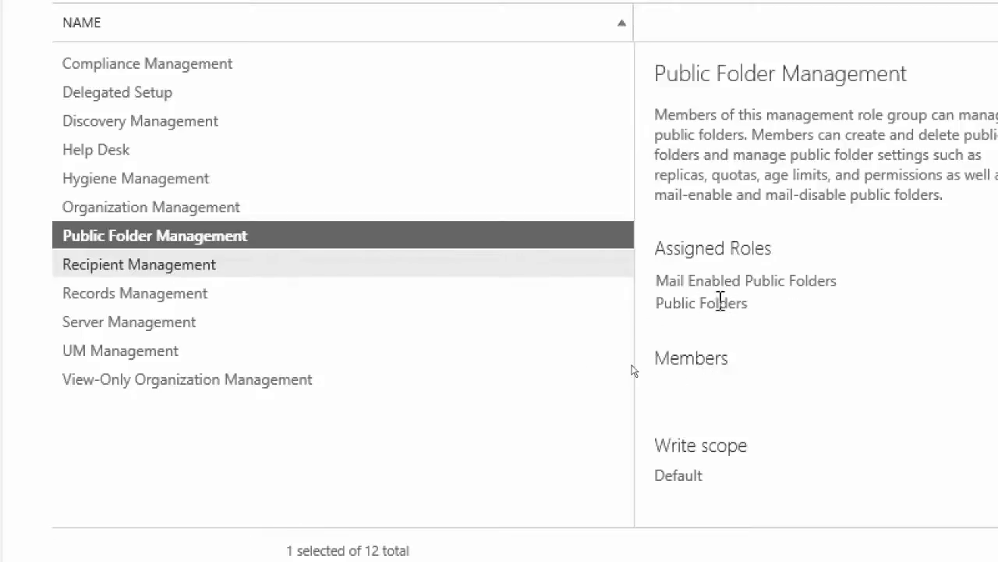
left_click(141, 271)
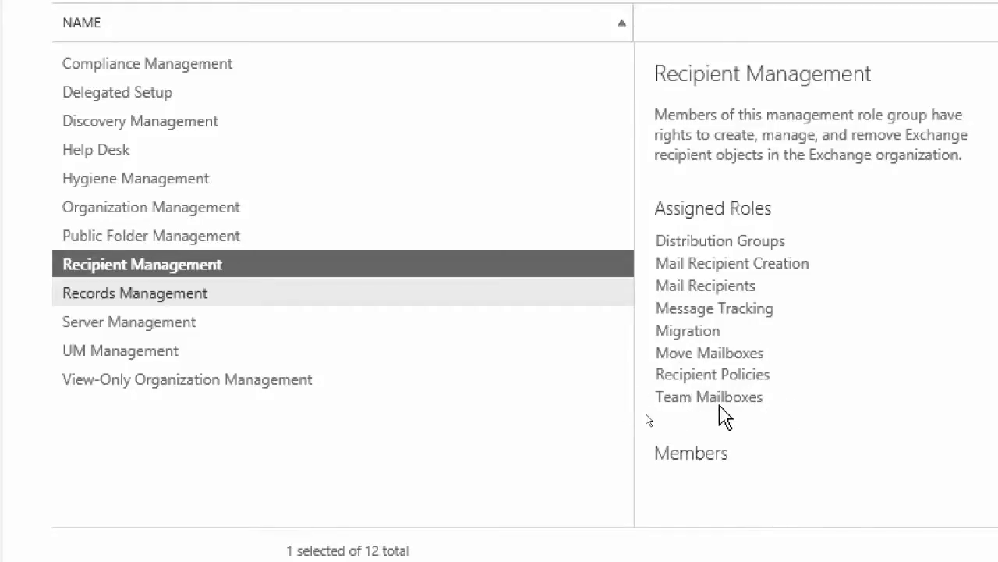
left_click(113, 294)
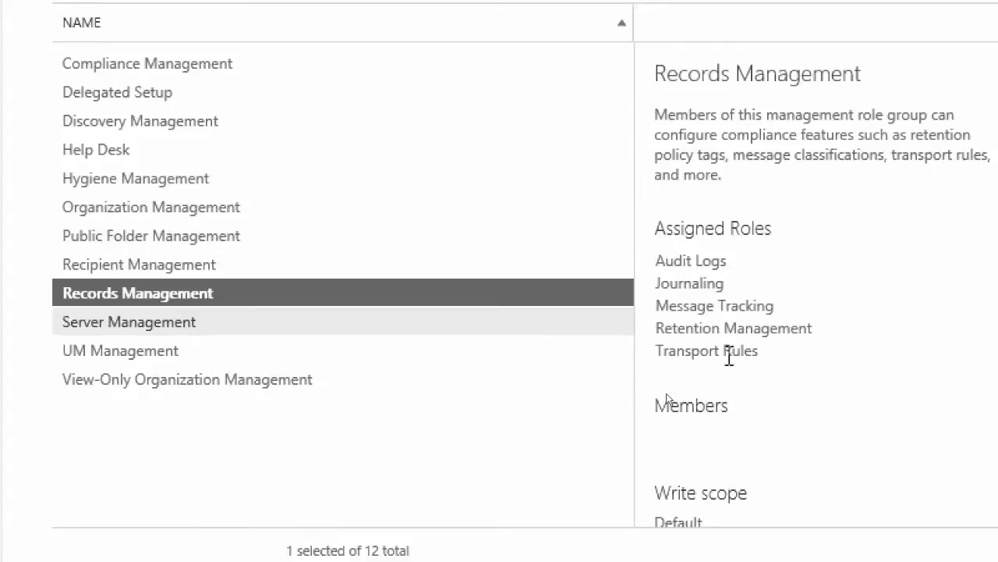
Review the assigned roles of the Server Management, UM Management and View-Only Organization Management role groups
left_click(110, 331)
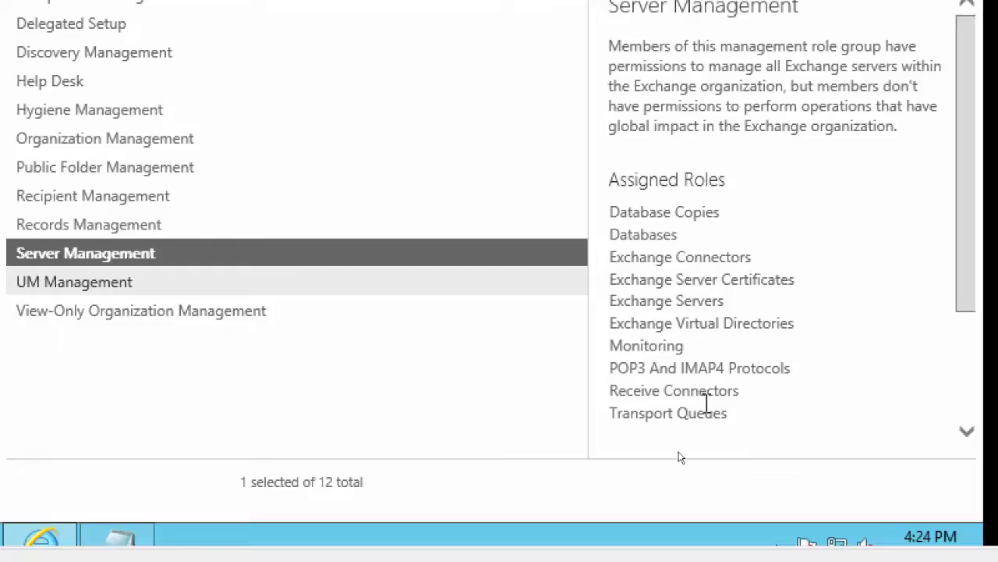
left_click(961, 397)
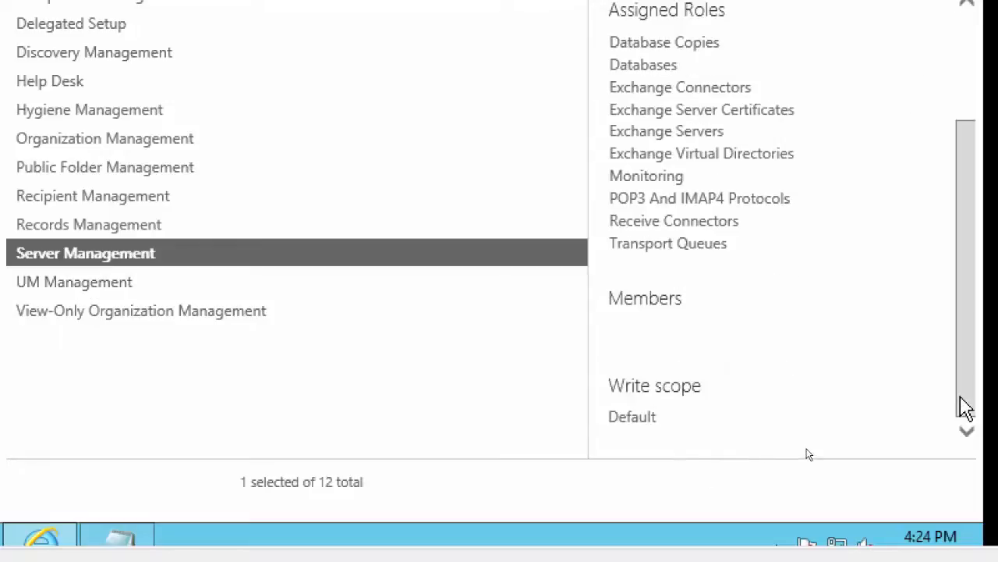
left_click_drag(965, 405, 967, 349)
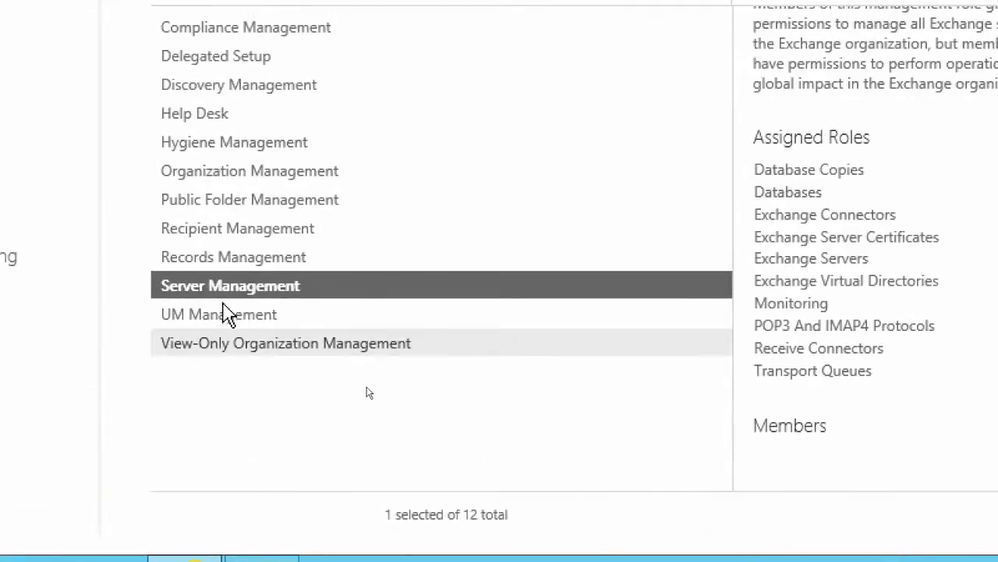
left_click(224, 316)
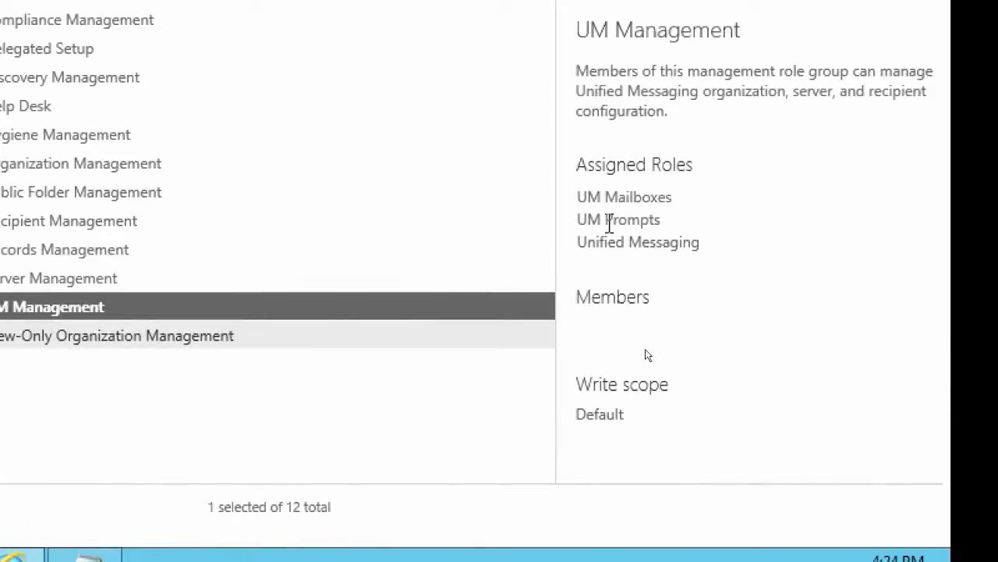
left_click(121, 332)
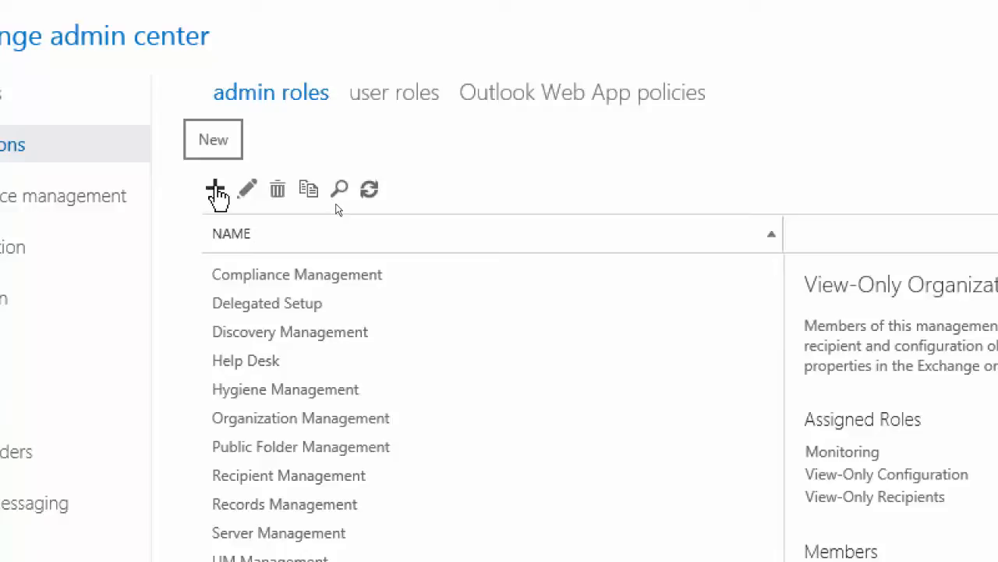
Start a new admin role group named Company Custom Role Group, keeping the write scope at Default
left_click(215, 190)
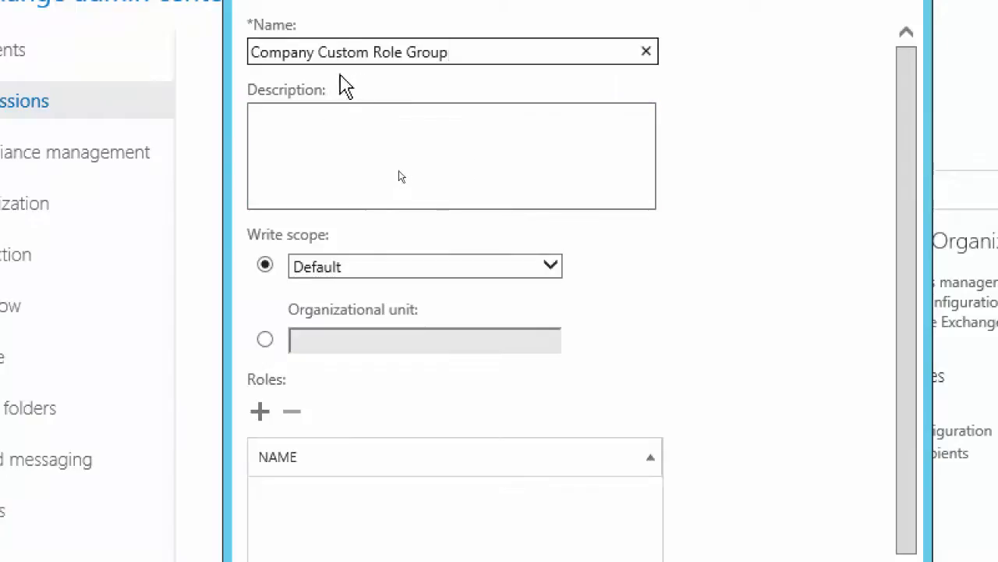
left_click(553, 268)
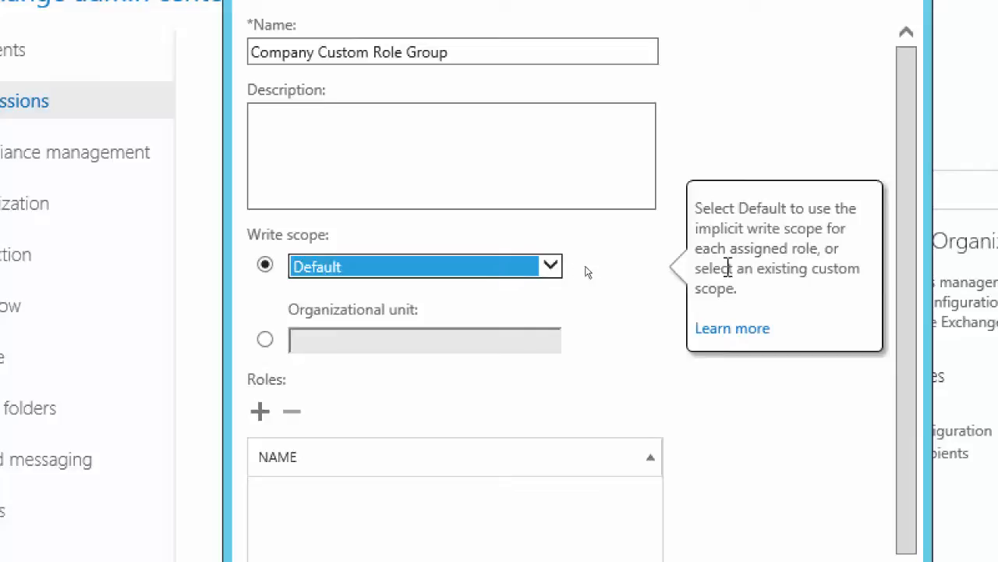
left_click(625, 298)
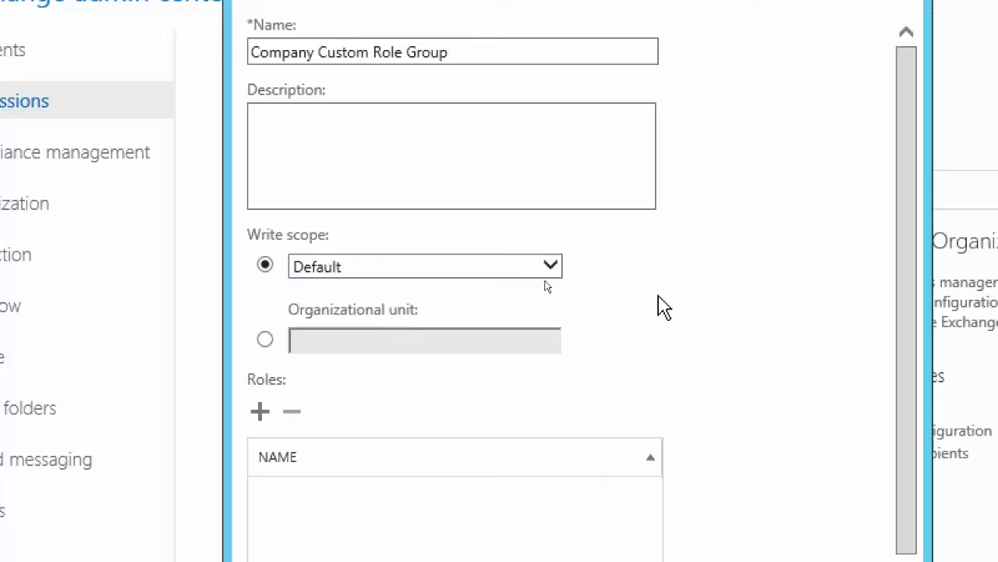
mouse_move(262, 349)
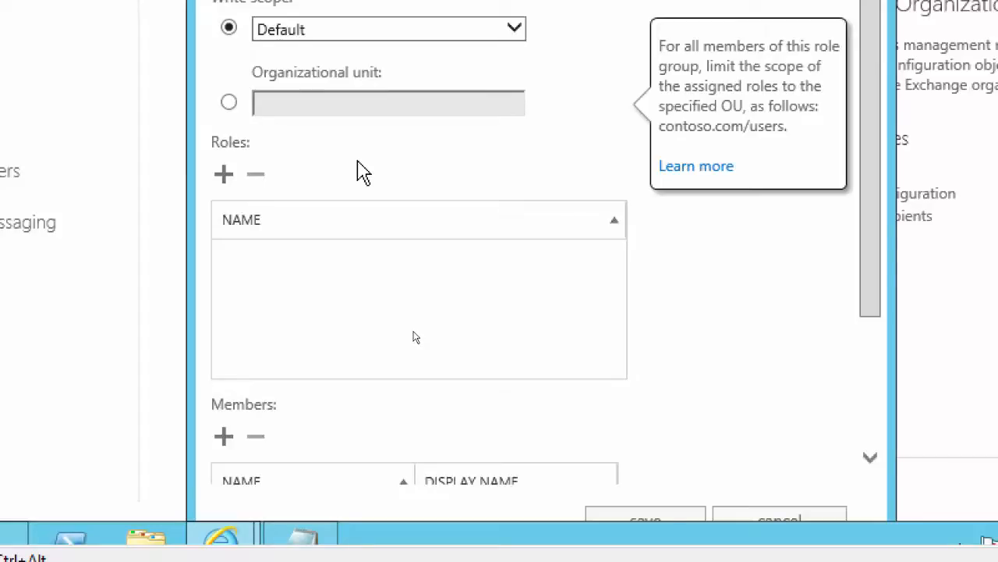
Add the View-Only Audit Logs, View-Only Configuration and View-Only Recipients roles to the new role group
left_click(224, 175)
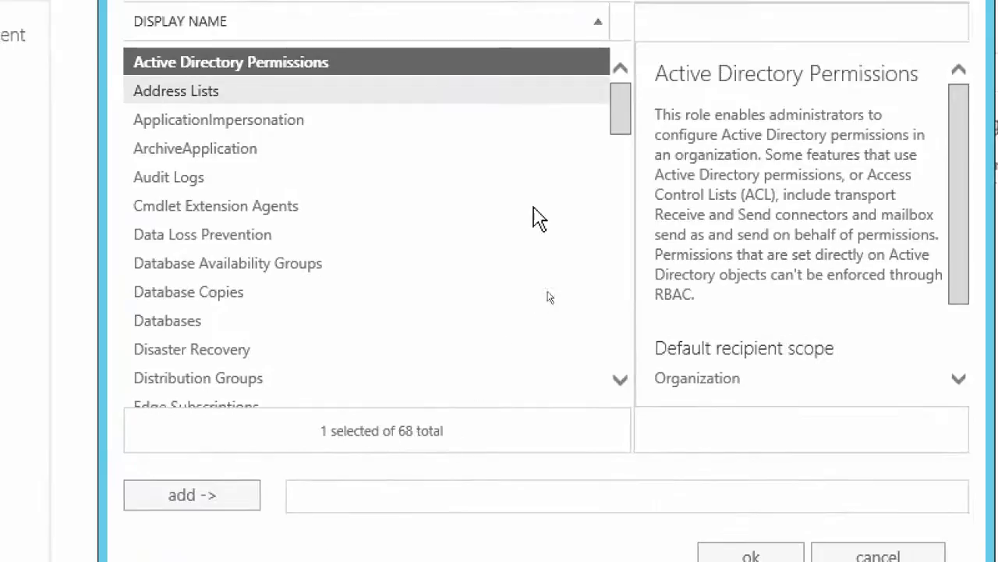
left_click(208, 100)
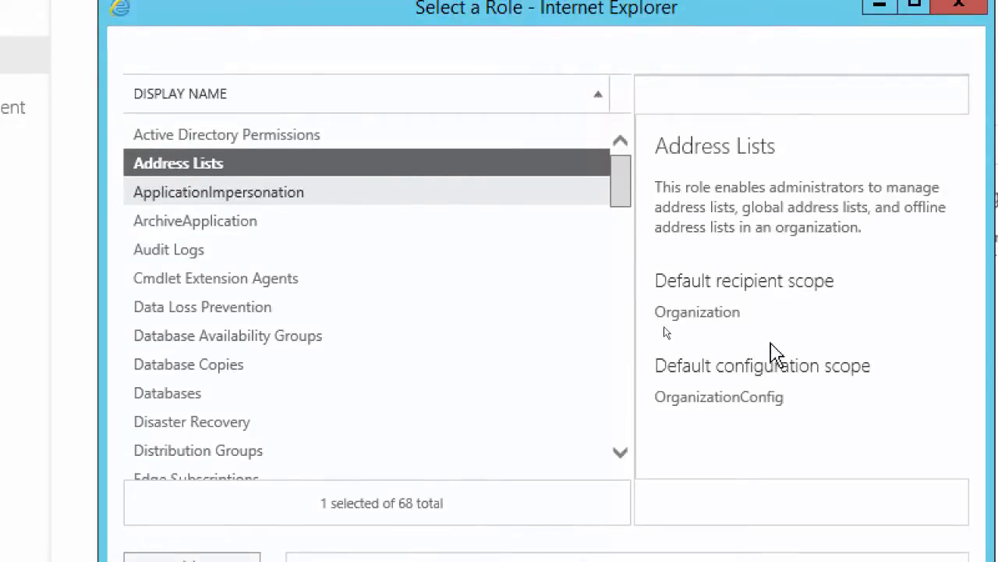
left_click_drag(624, 187, 632, 449)
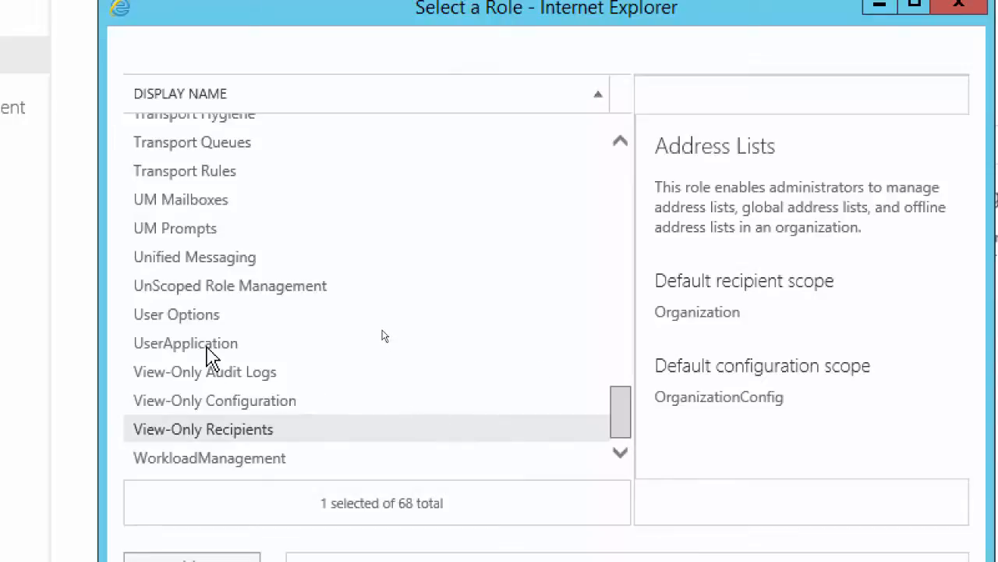
left_click(226, 380)
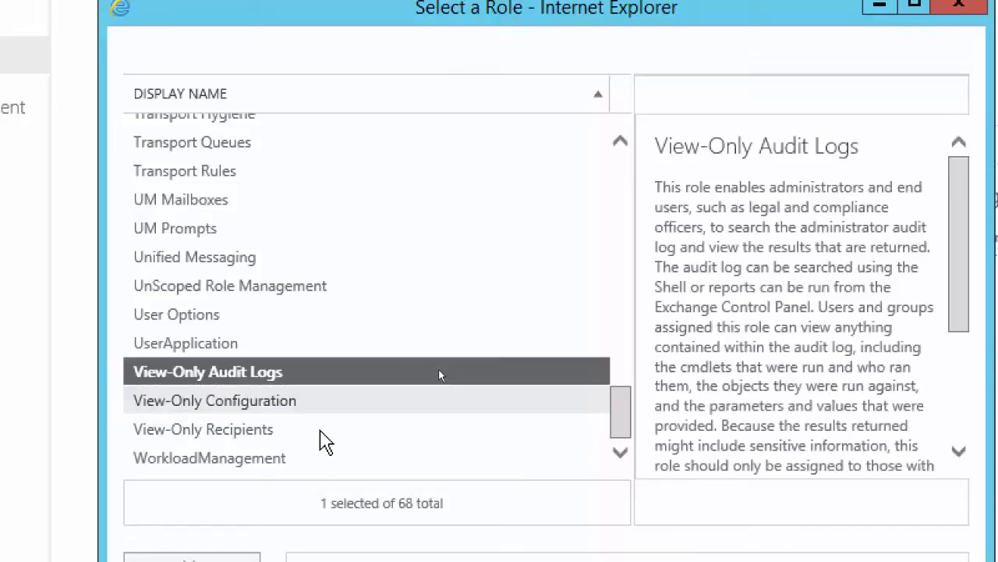
left_click(219, 429, "shift")
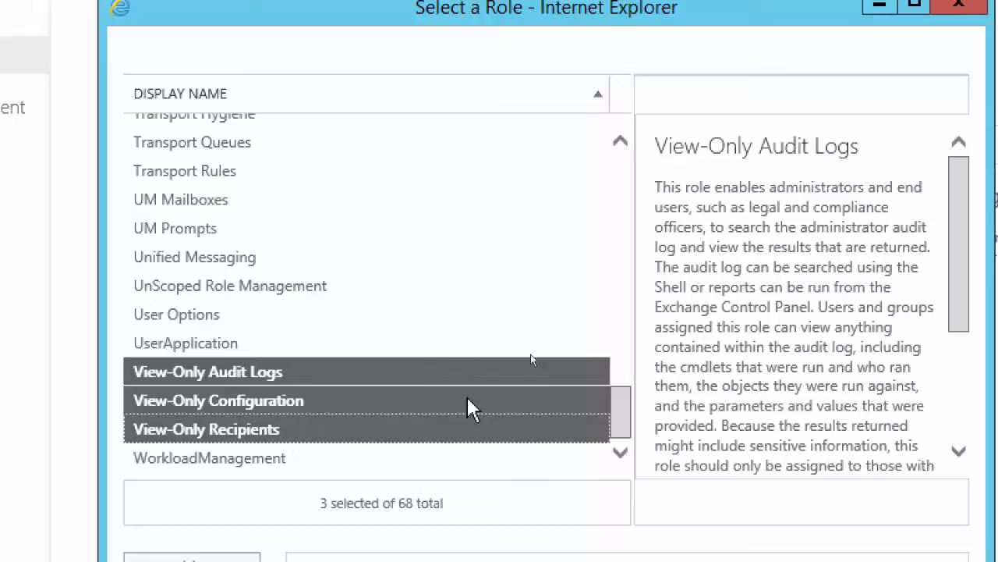
left_click_drag(626, 429, 663, 463)
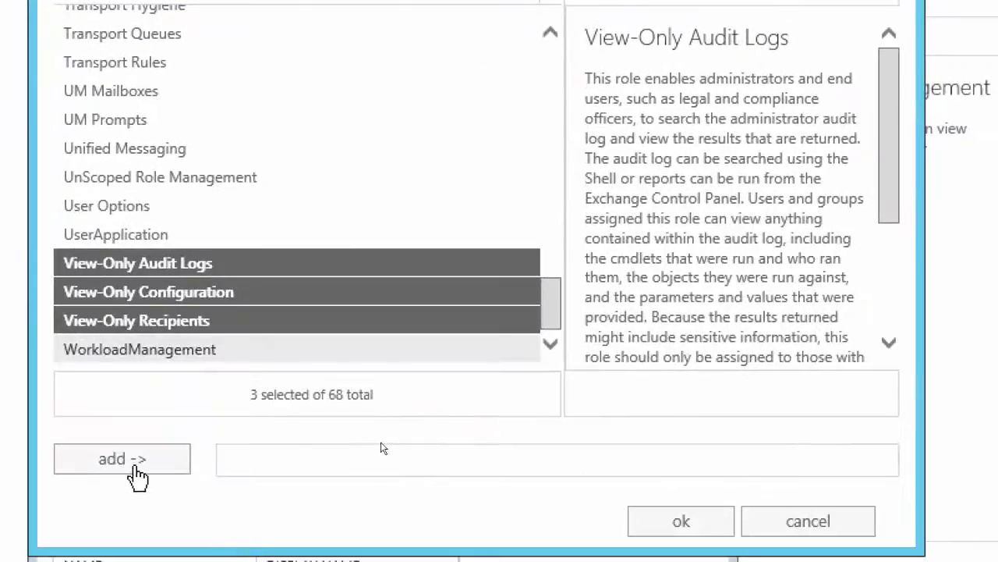
left_click(127, 460)
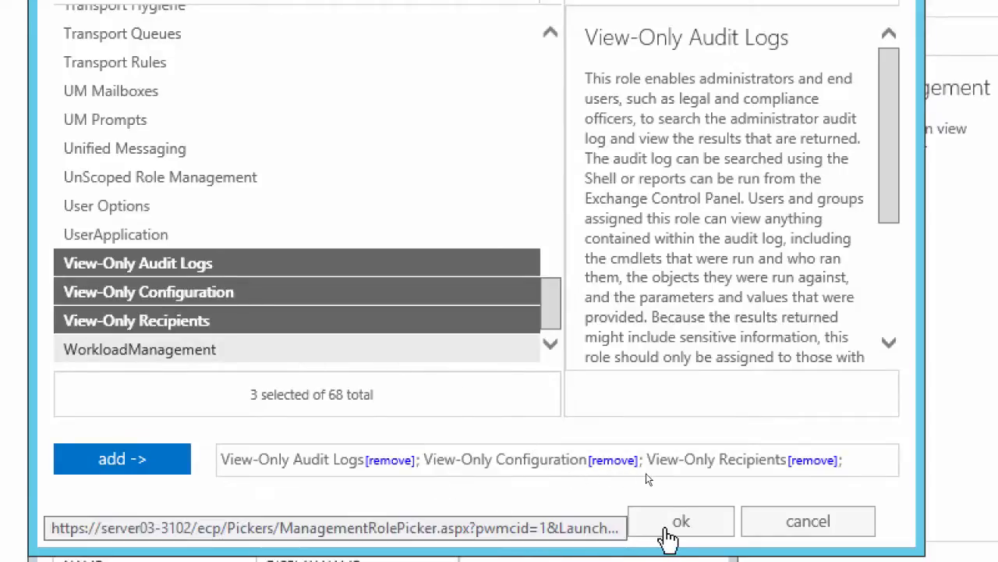
left_click(667, 529)
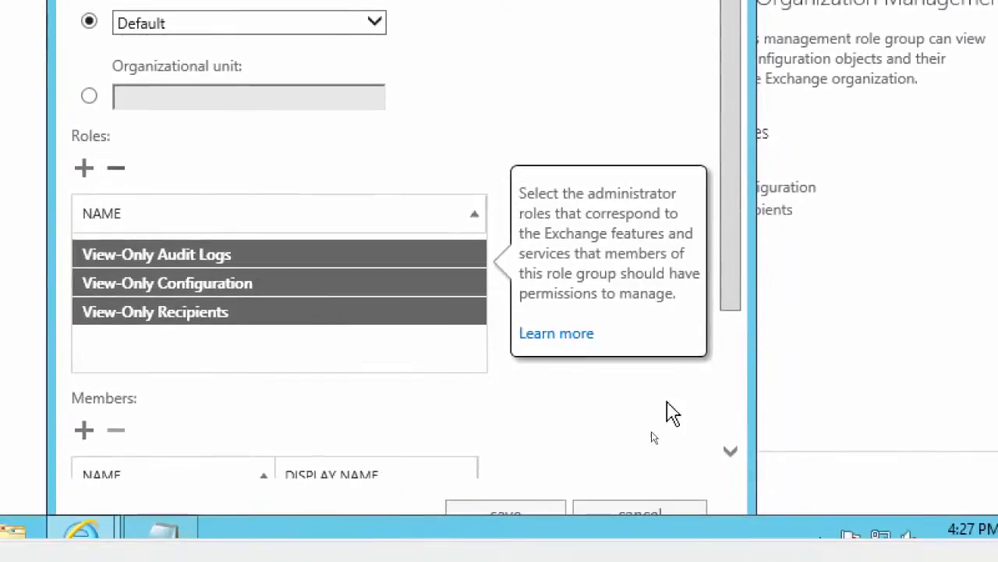
Add three consecutive users from the ExchangeDomain.local/ExchangeUsers folder as members of the role group and check its completed settings
left_click_drag(713, 297, 730, 456)
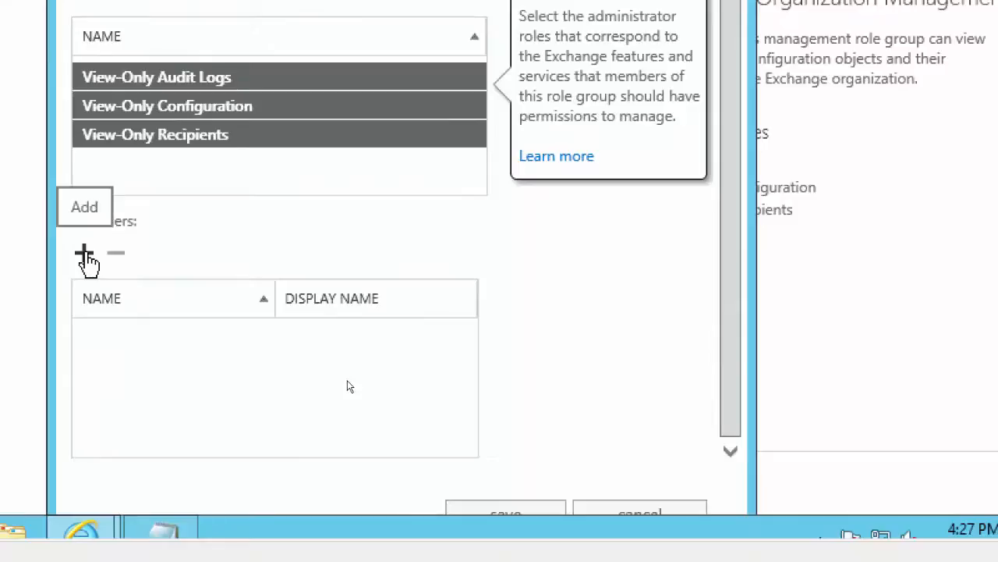
left_click(85, 258)
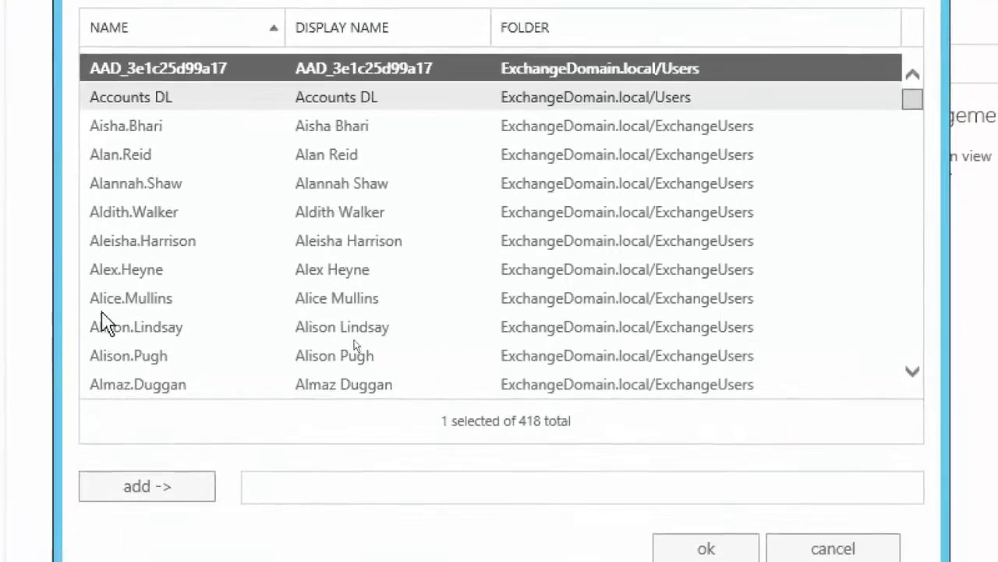
left_click(128, 188)
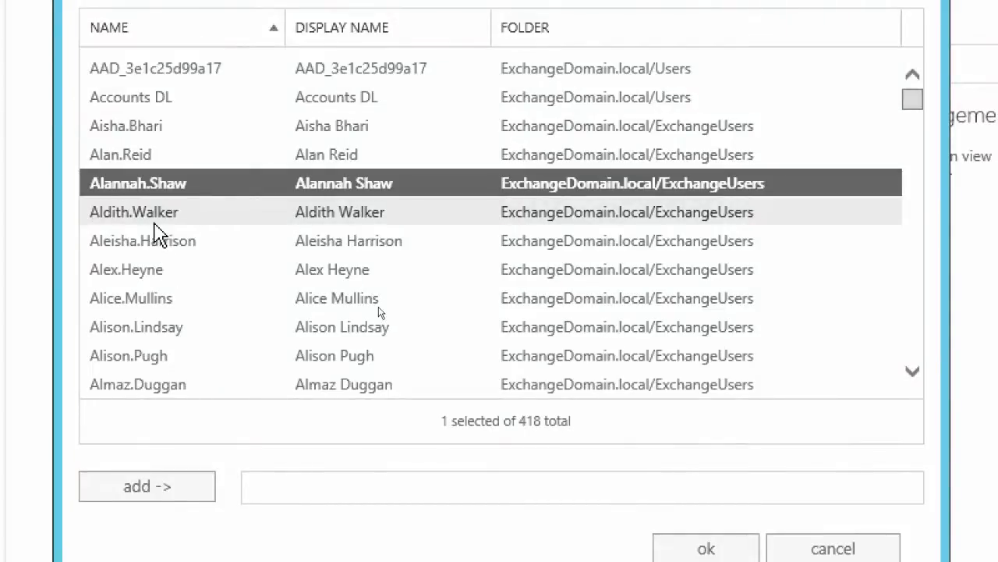
left_click(148, 219, "ctrl")
left_click(155, 244, "ctrl")
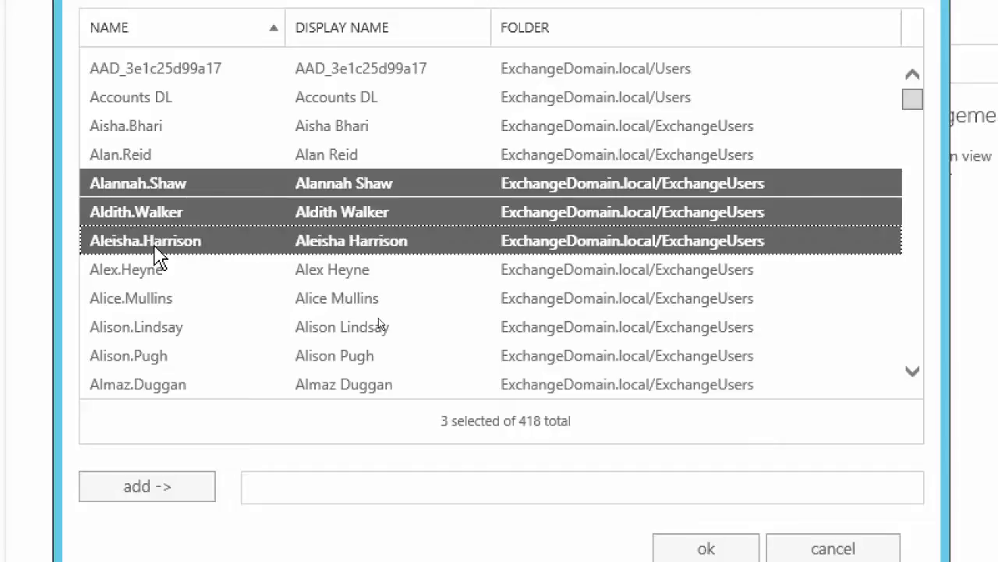
left_click(148, 491)
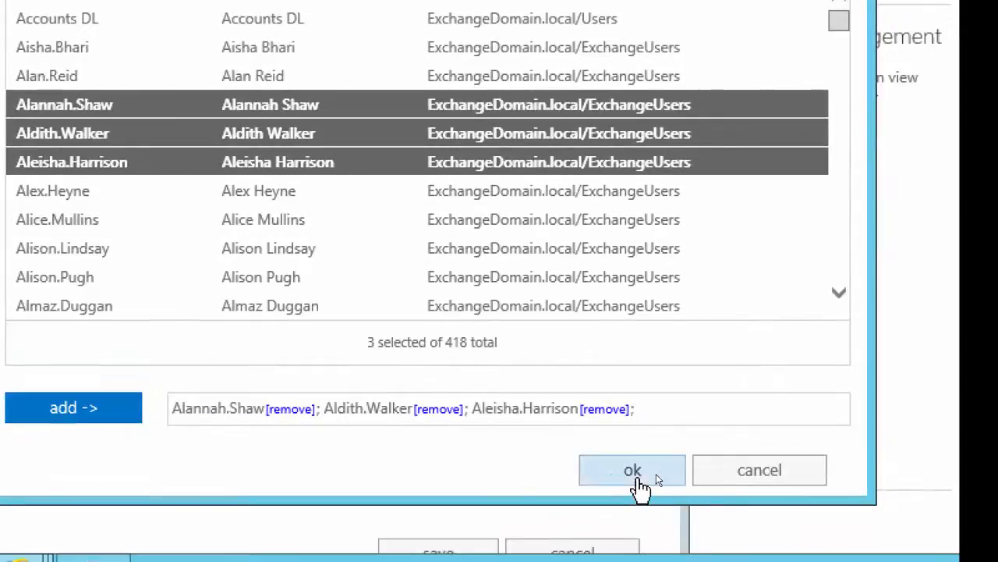
left_click(705, 549)
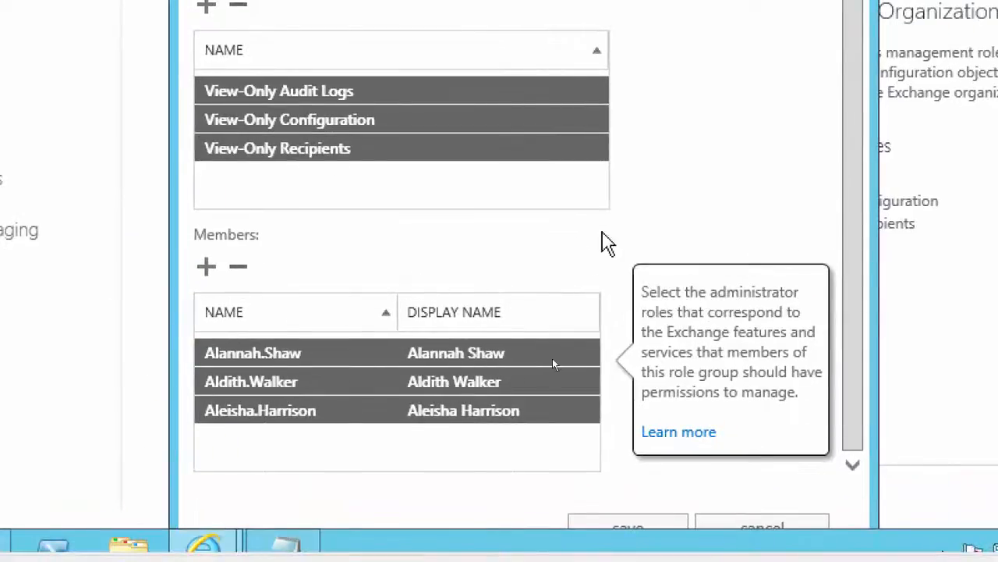
left_click_drag(858, 245, 883, 47)
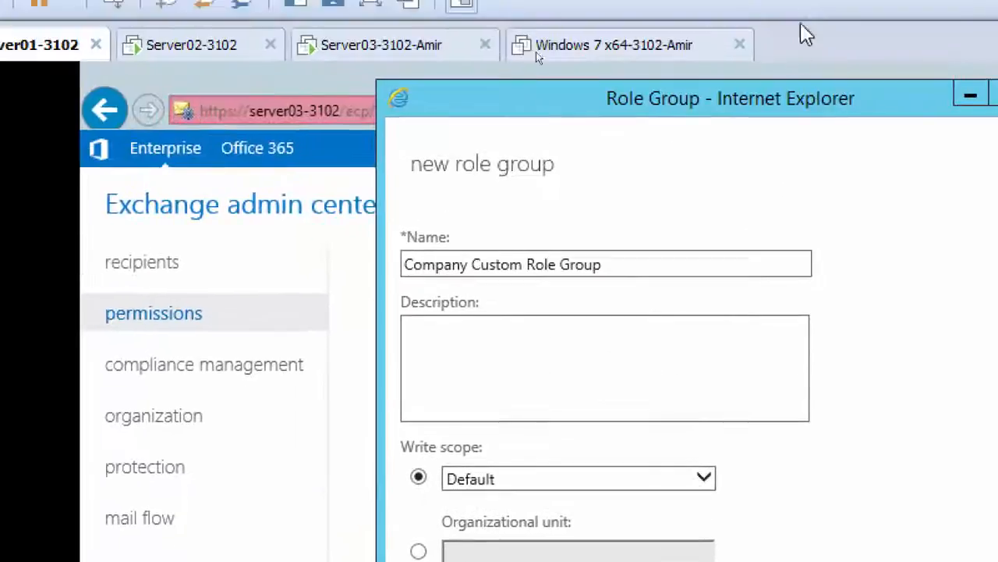
Save the Company Custom Role Group with its chosen roles and members
left_click_drag(755, 101, 657, 62)
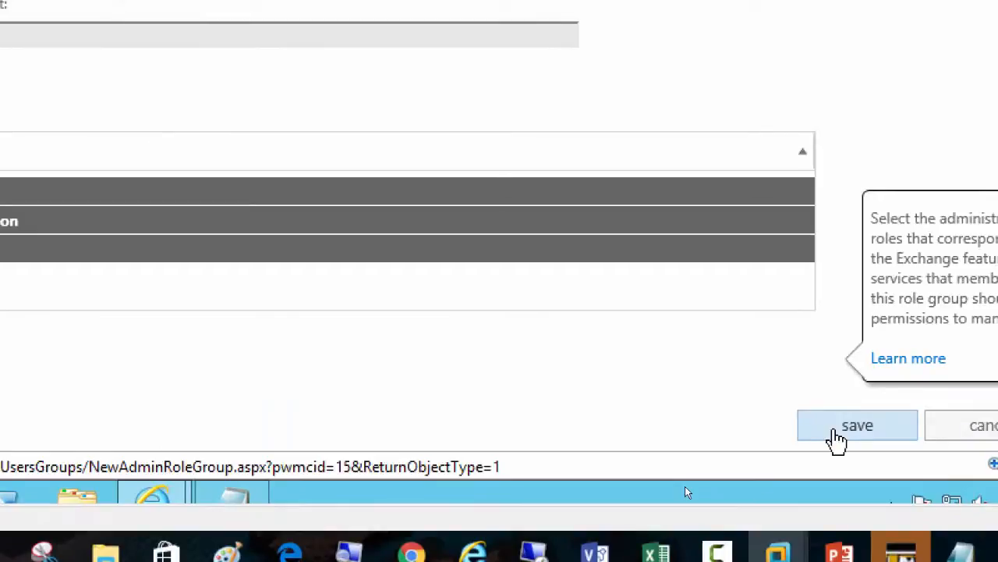
left_click(835, 438)
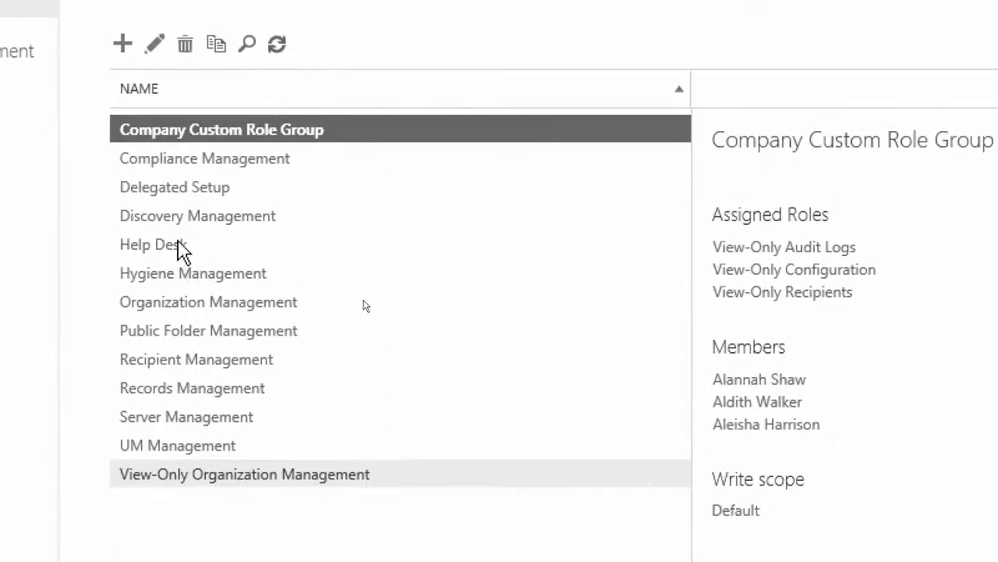
Review the assigned roles of the Discovery Management, Compliance Management and Company Custom Role Group role groups
left_click(178, 247)
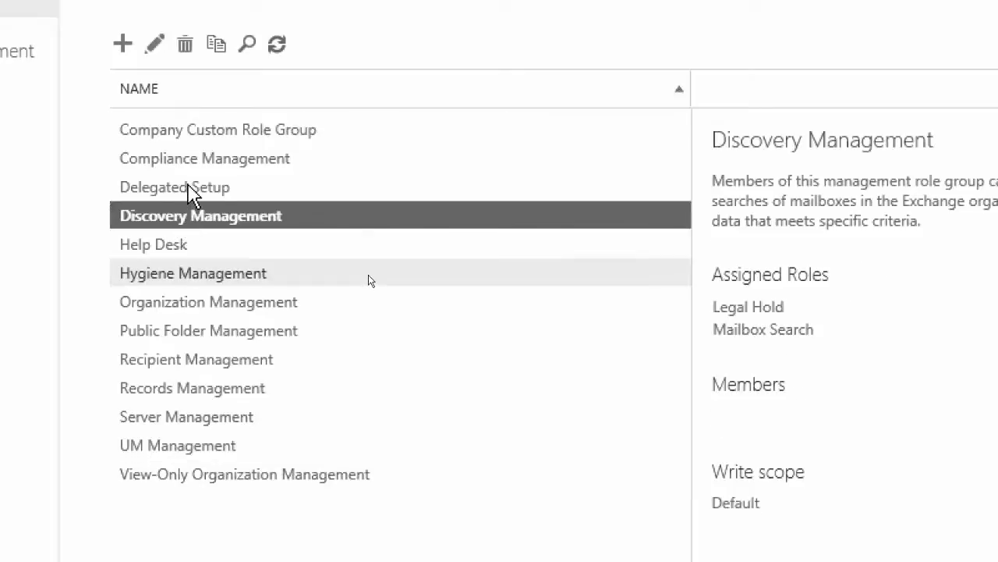
left_click(191, 190)
left_click(201, 160)
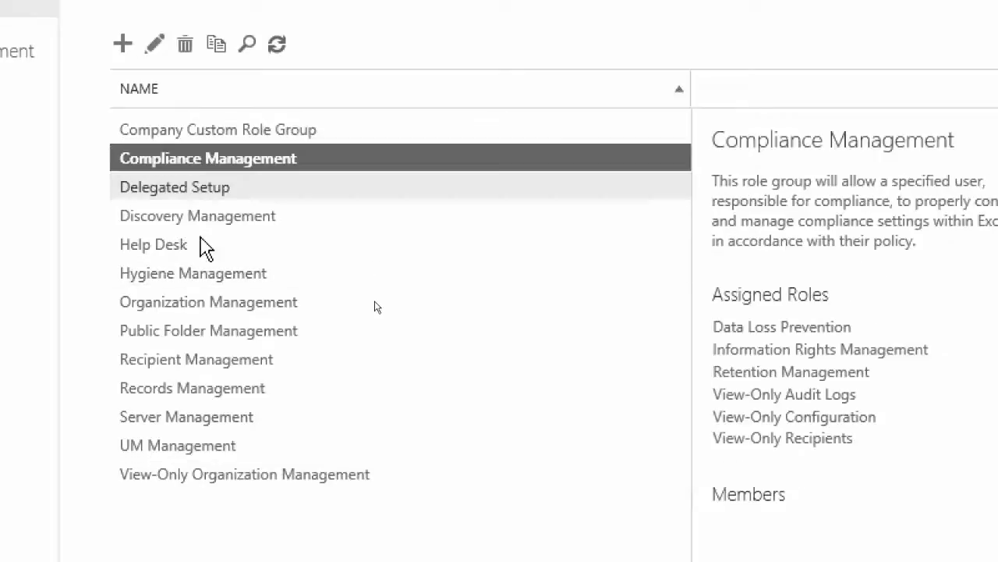
left_click(188, 193)
left_click(192, 218)
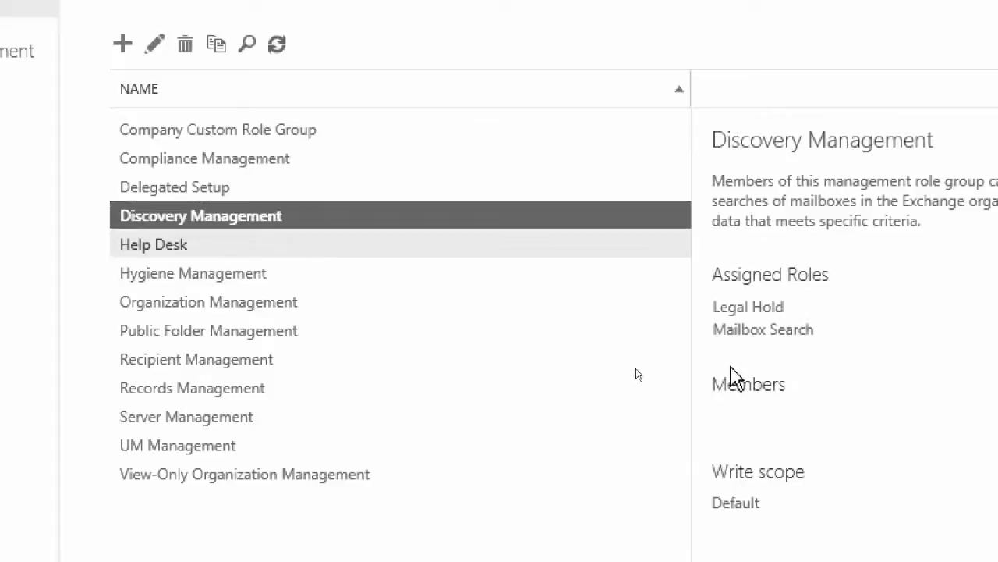
left_click(219, 134)
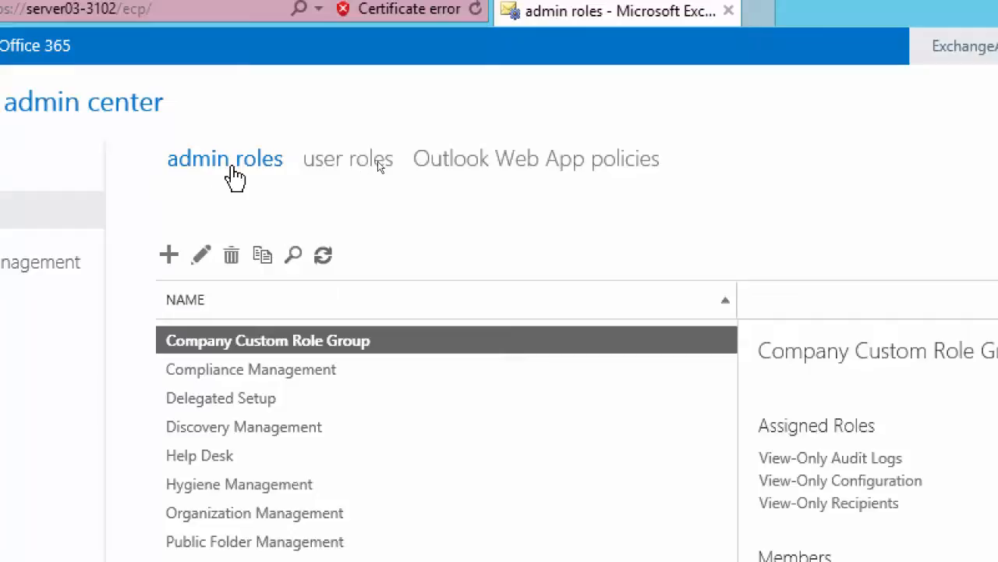
Start a new user role assignment policy named Customized User Roles for Accounts Employees
left_click(331, 164)
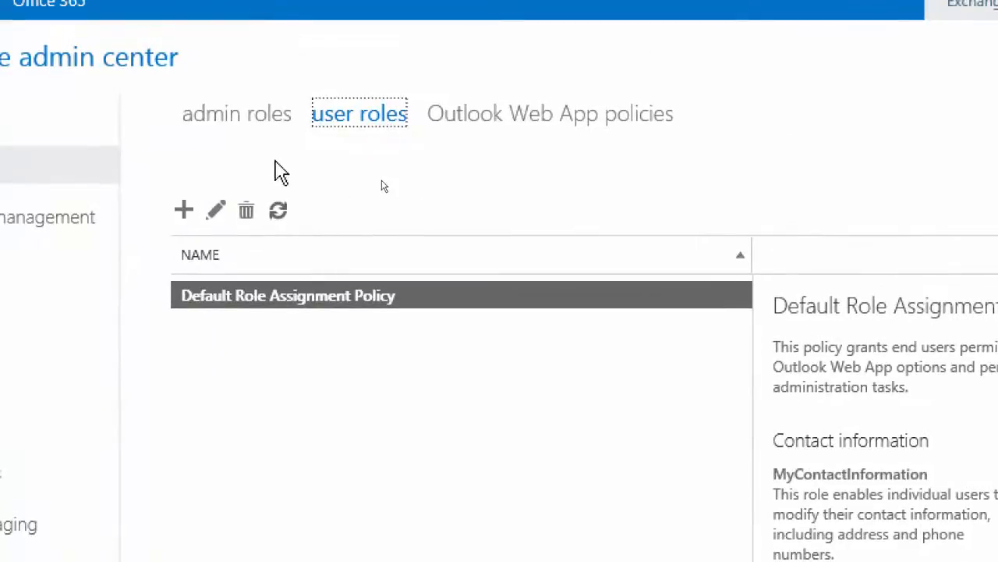
left_click(184, 215)
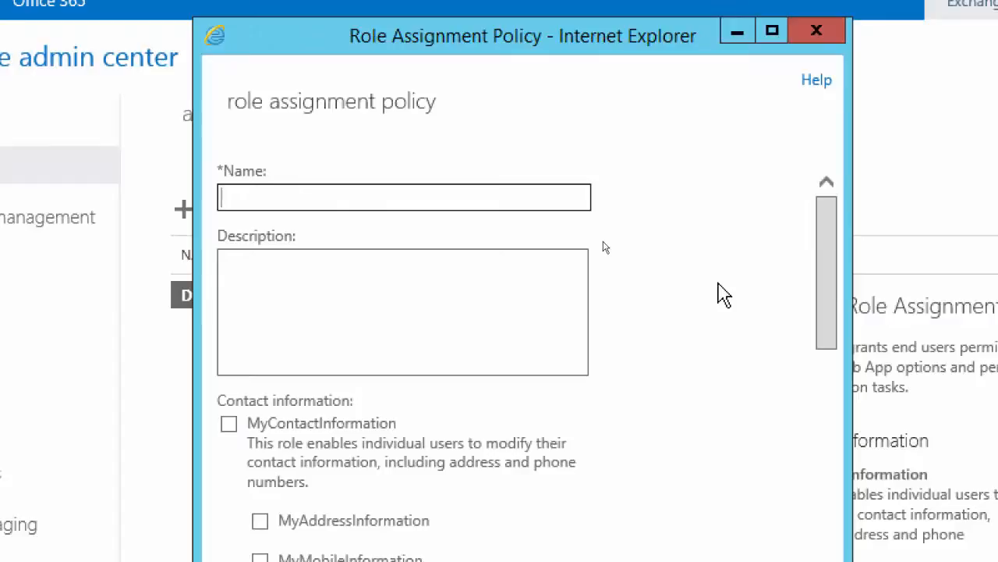
type("Customized User Roles for Accounts Employees")
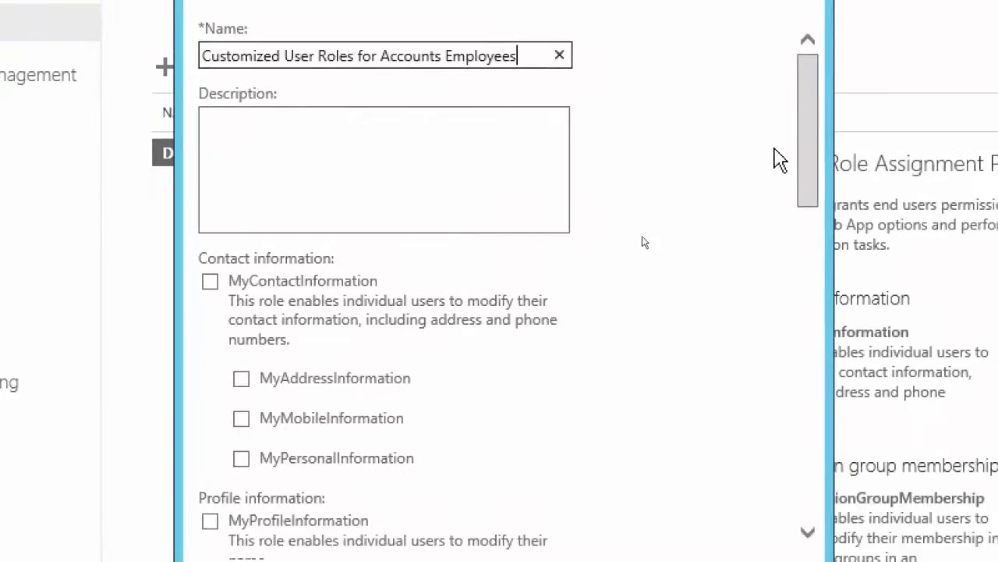
Include the MyContactInformation role, with its address, mobile and personal information roles, in the new policy
left_click(809, 128)
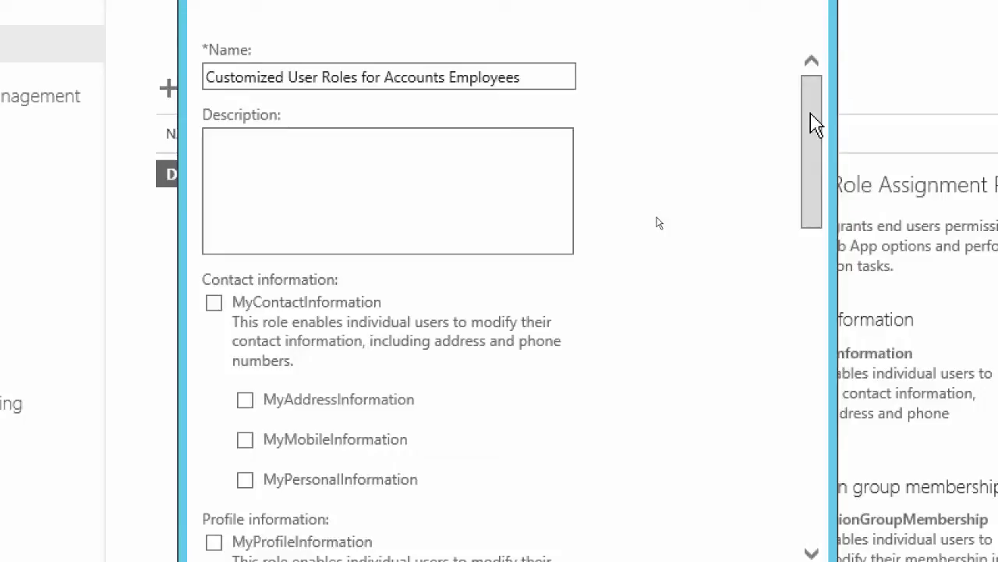
left_click_drag(812, 116, 813, 174)
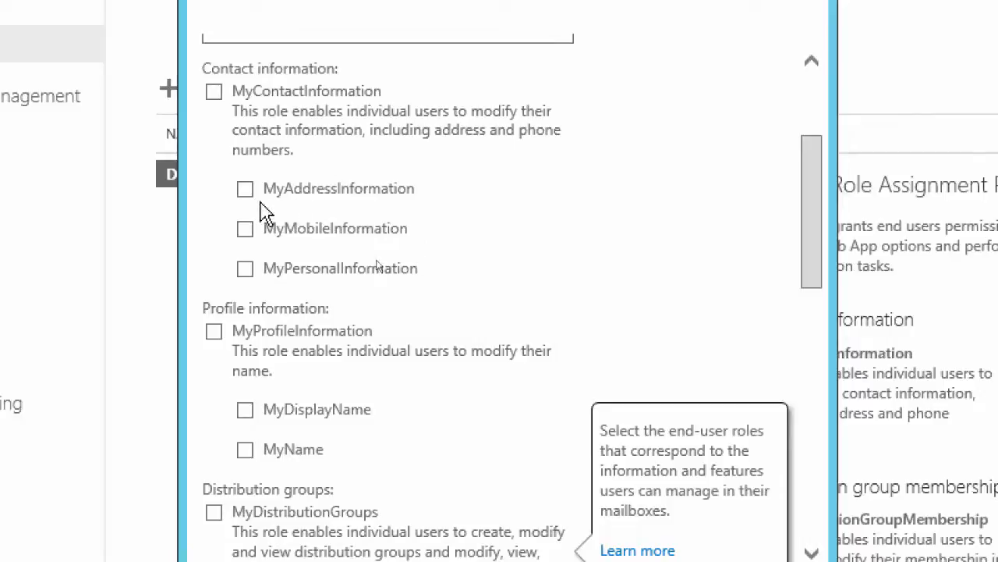
left_click(214, 92)
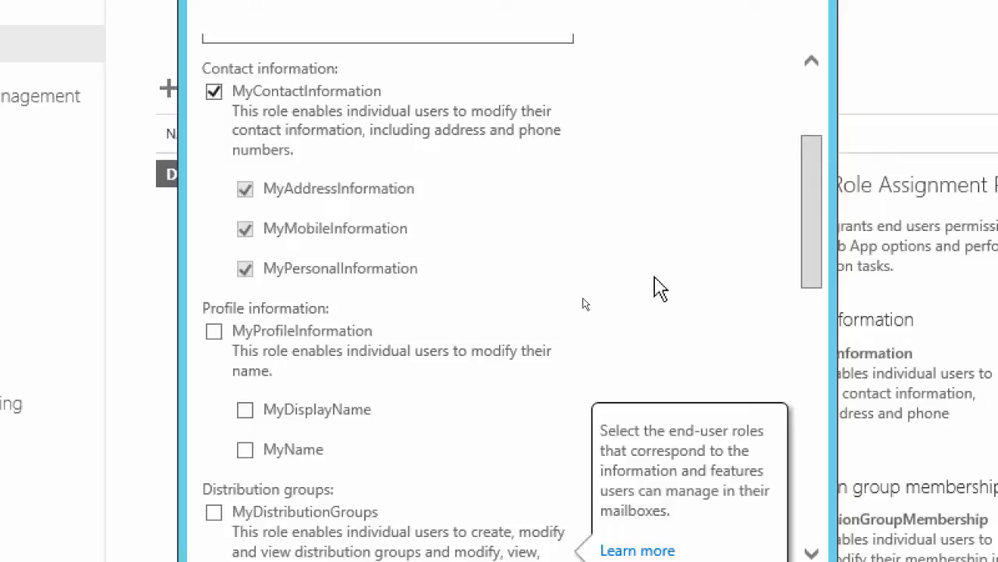
Review the remaining end-user roles without adding any, and save the new role assignment policy, accepting the MyBaseOptions warning
left_click_drag(811, 209, 811, 258)
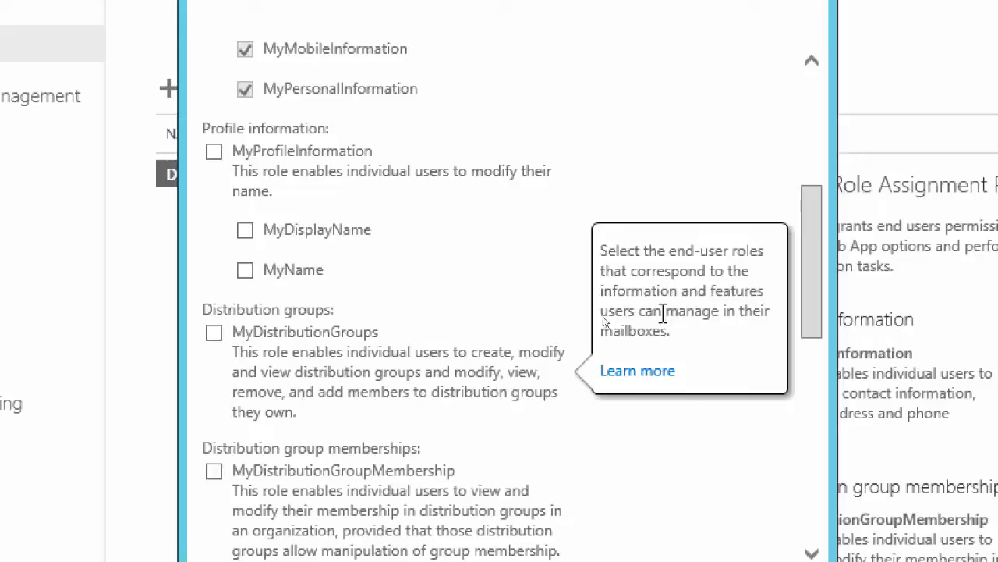
left_click_drag(811, 271, 809, 323)
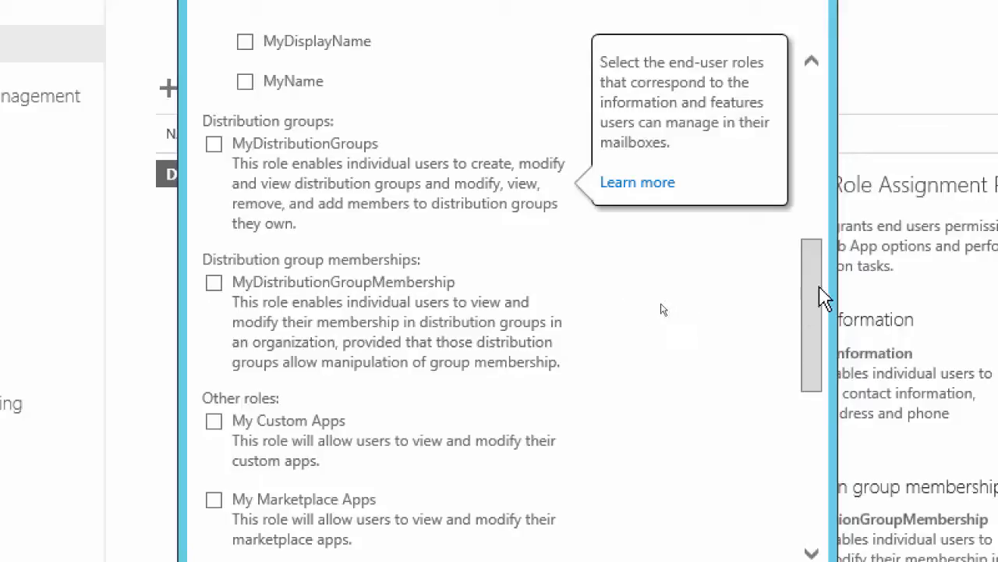
left_click_drag(815, 289, 816, 366)
left_click_drag(822, 388, 823, 472)
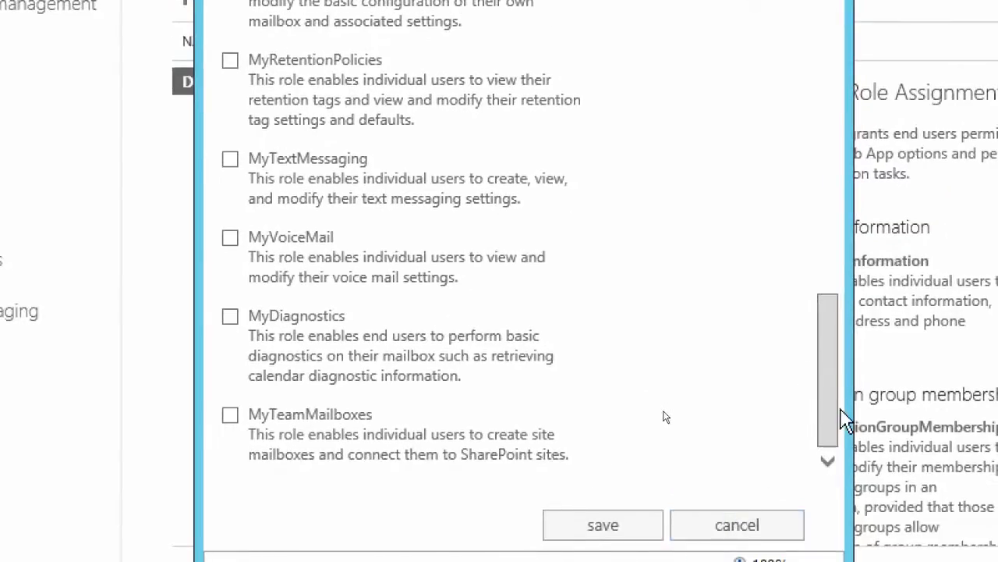
left_click_drag(830, 404, 822, 58)
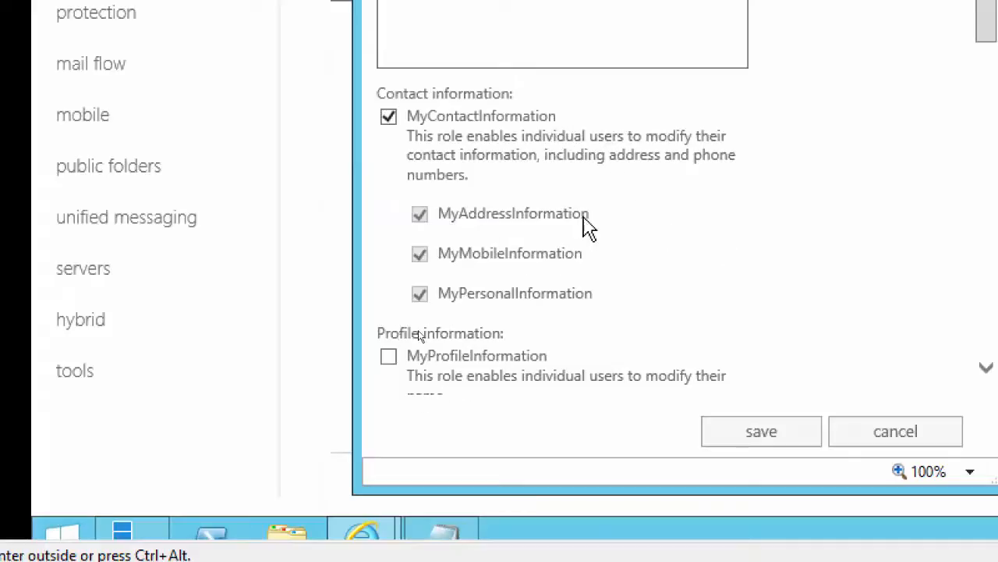
left_click(745, 442)
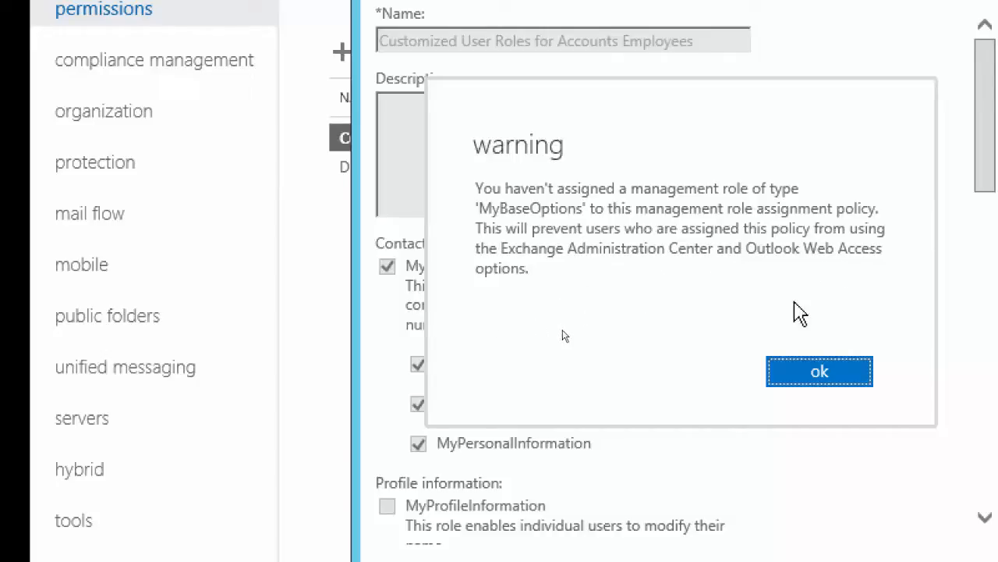
left_click(818, 386)
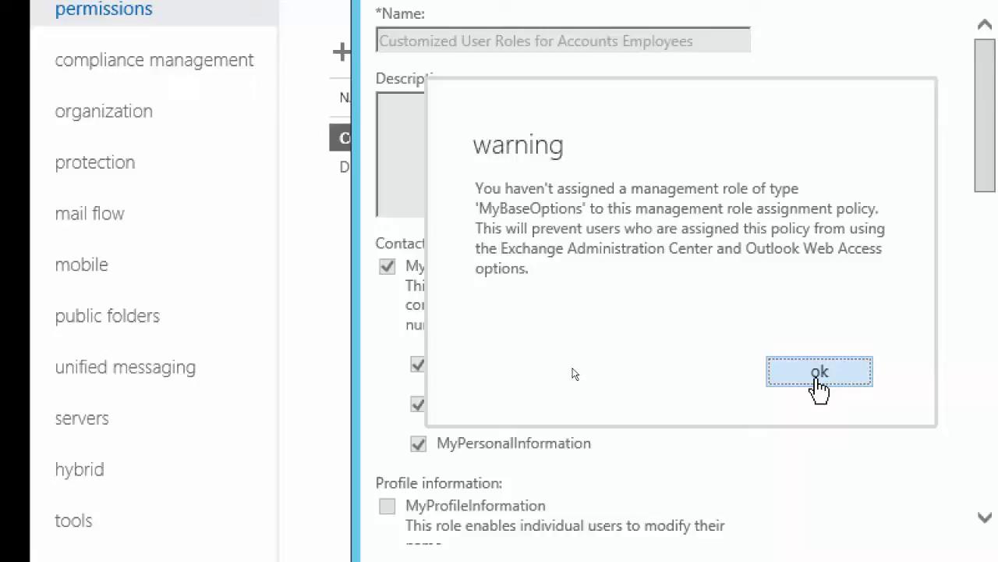
left_click(819, 372)
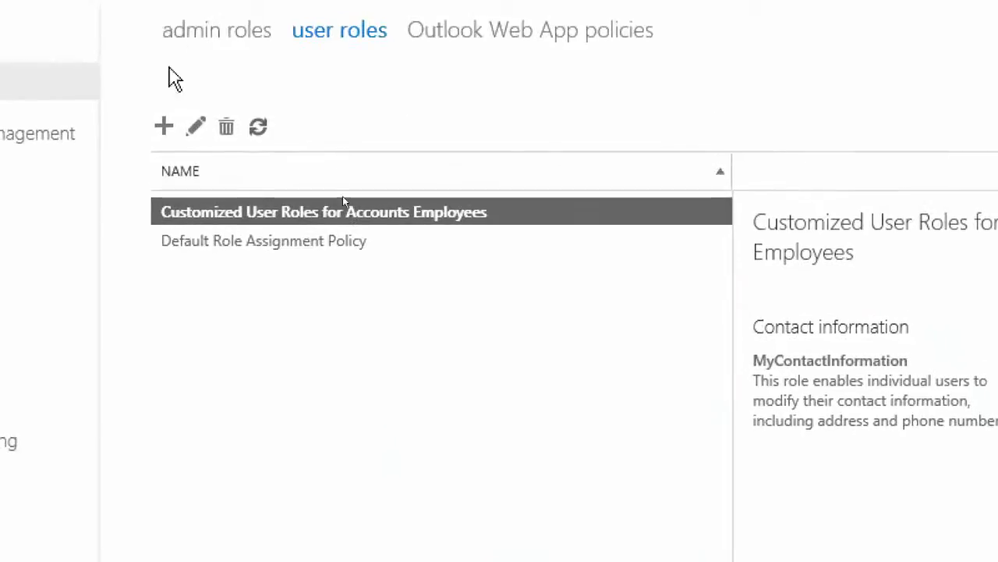
Edit the Customized User Roles for Accounts Employees policy to add the MyBaseOptions role, and save it
left_click(195, 139)
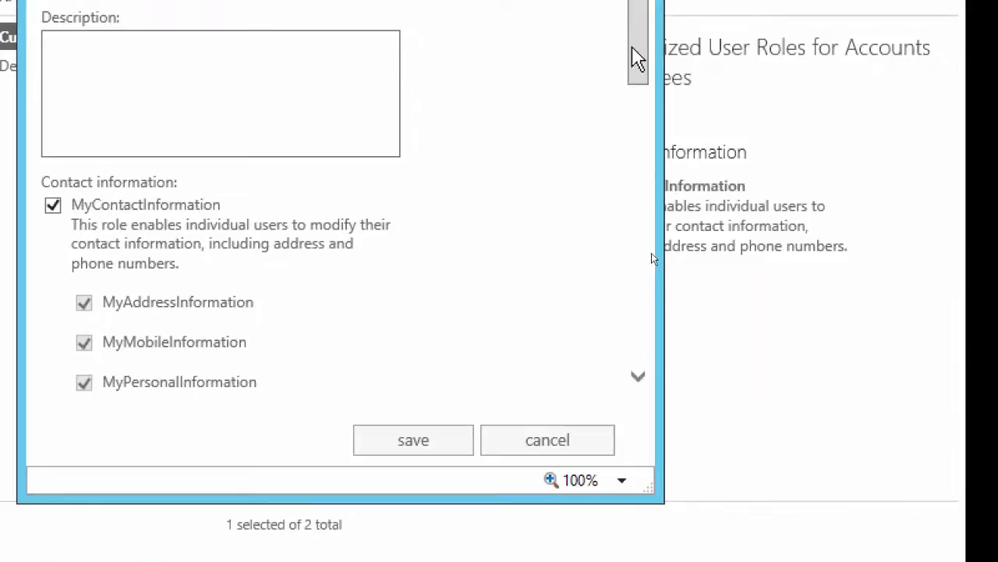
left_click_drag(637, 59, 652, 268)
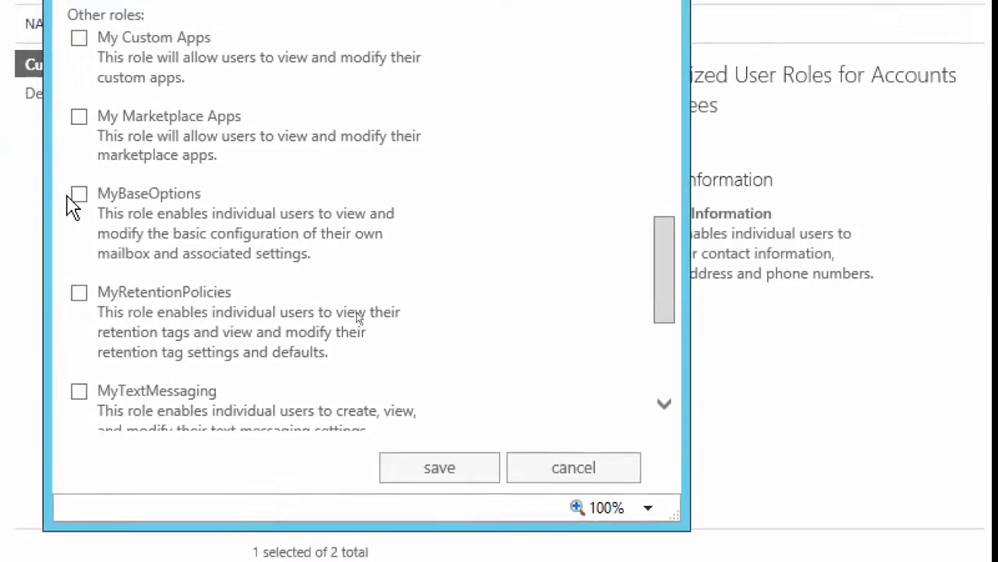
left_click(79, 194)
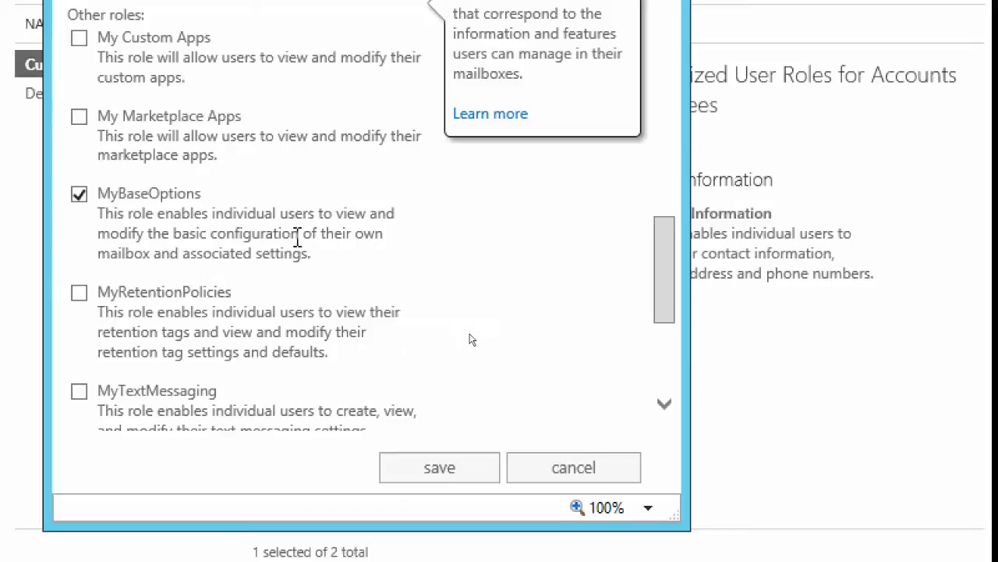
left_click_drag(313, 258, 106, 200)
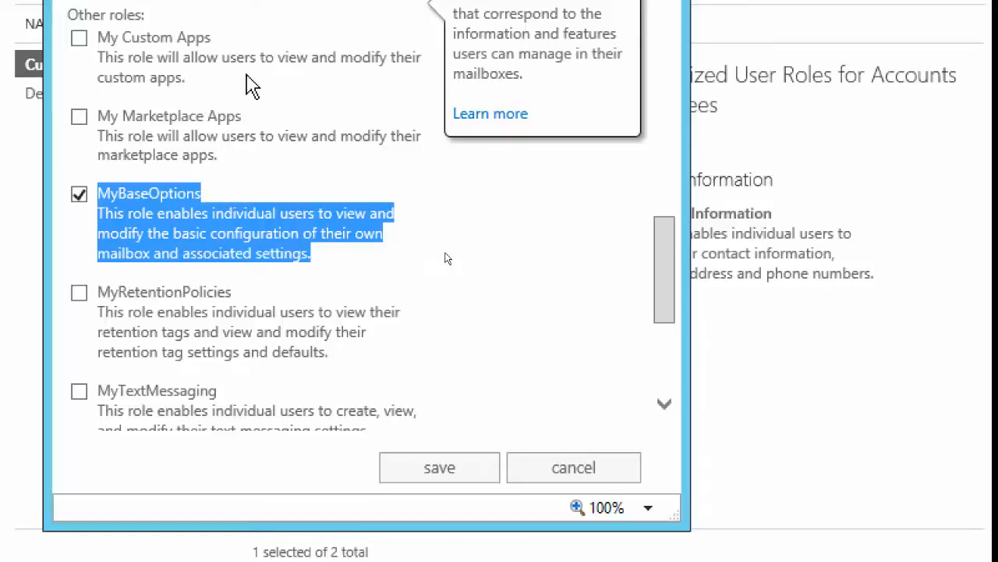
scroll(252, 86, "up", 6)
scroll(250, 82, "down", 2)
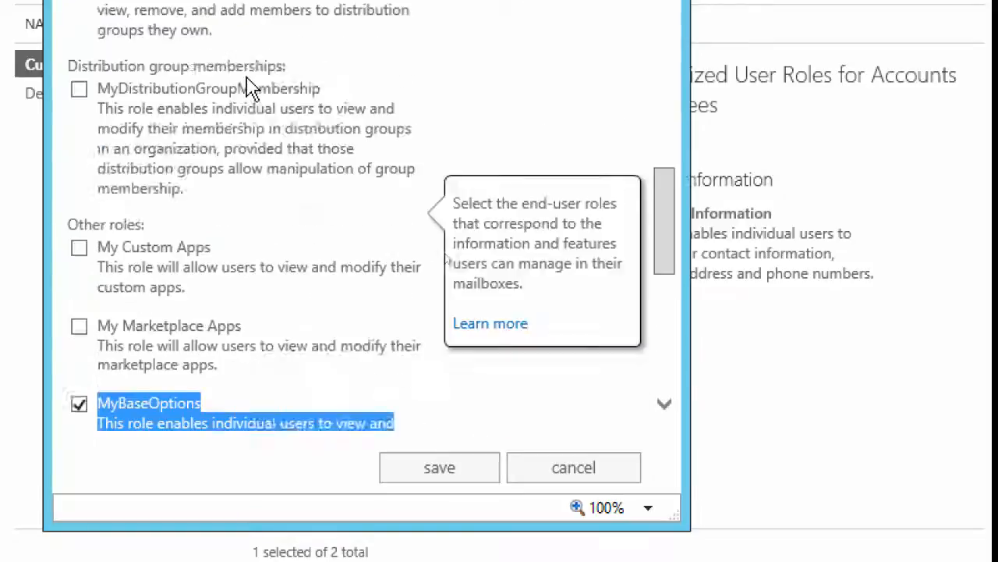
scroll(250, 78, "down", 4)
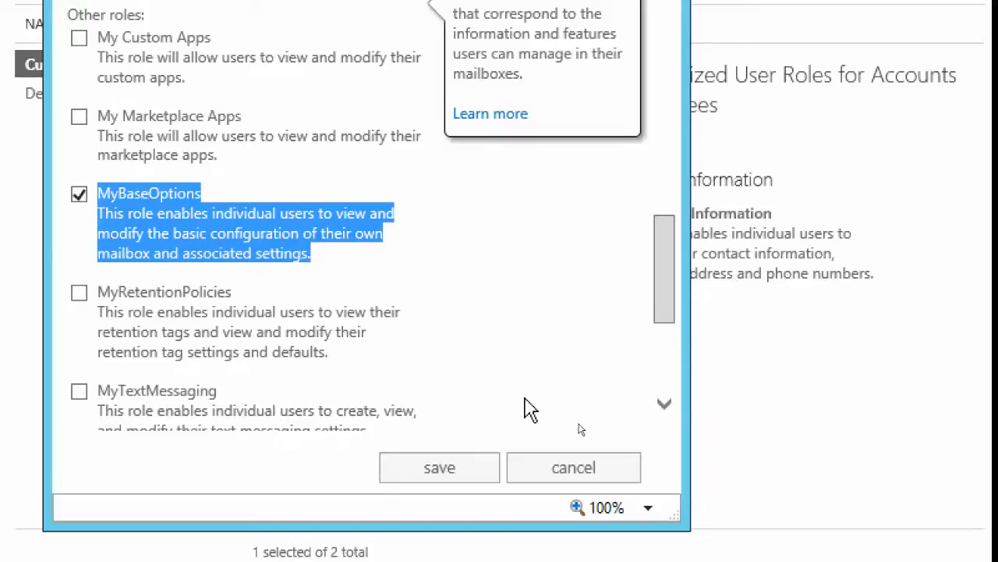
left_click(409, 484)
left_click(373, 299)
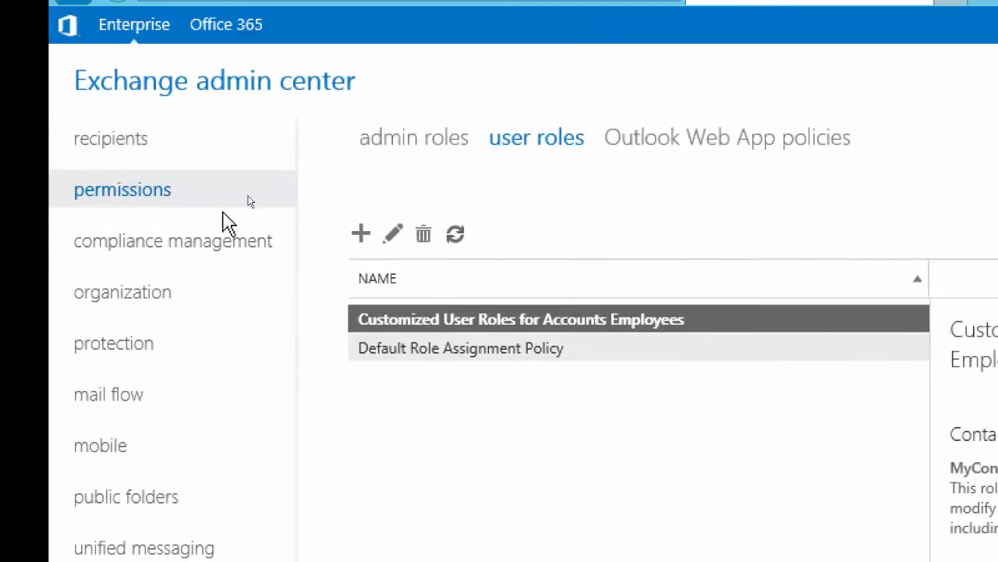
Select the fourth through twelfth user mailboxes in the recipients list for bulk editing
left_click(106, 148)
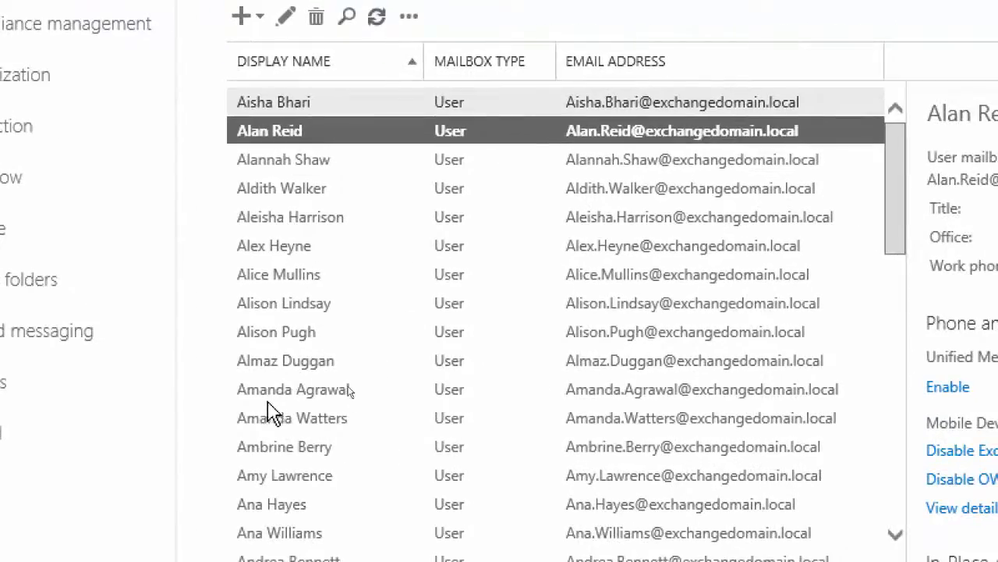
left_click(285, 191)
left_click(291, 418, "shift")
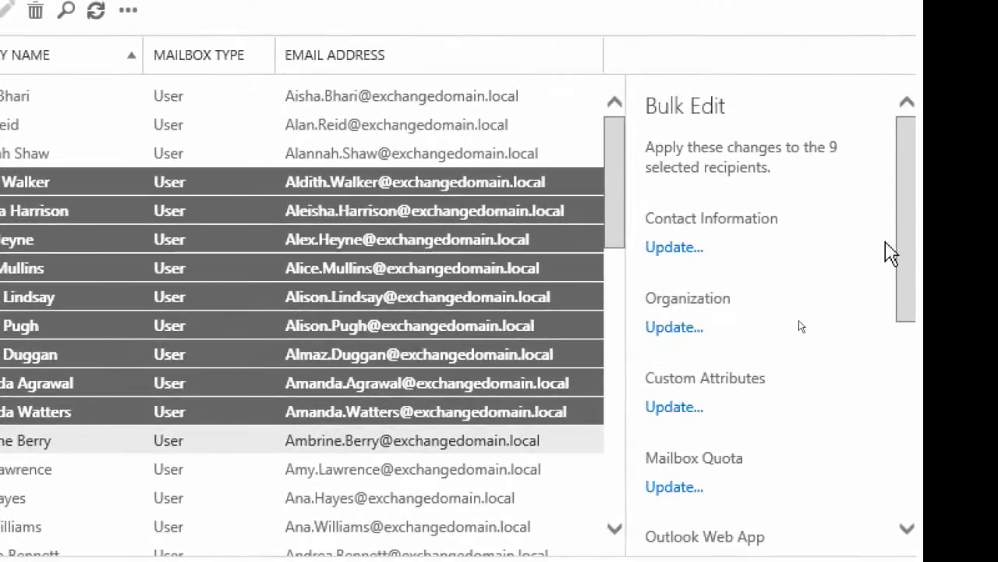
Bulk assign the Customized User Roles for Accounts Employees role assignment policy to the nine selected mailboxes and save
scroll(905, 234, "down", 1)
left_click_drag(909, 238, 924, 444)
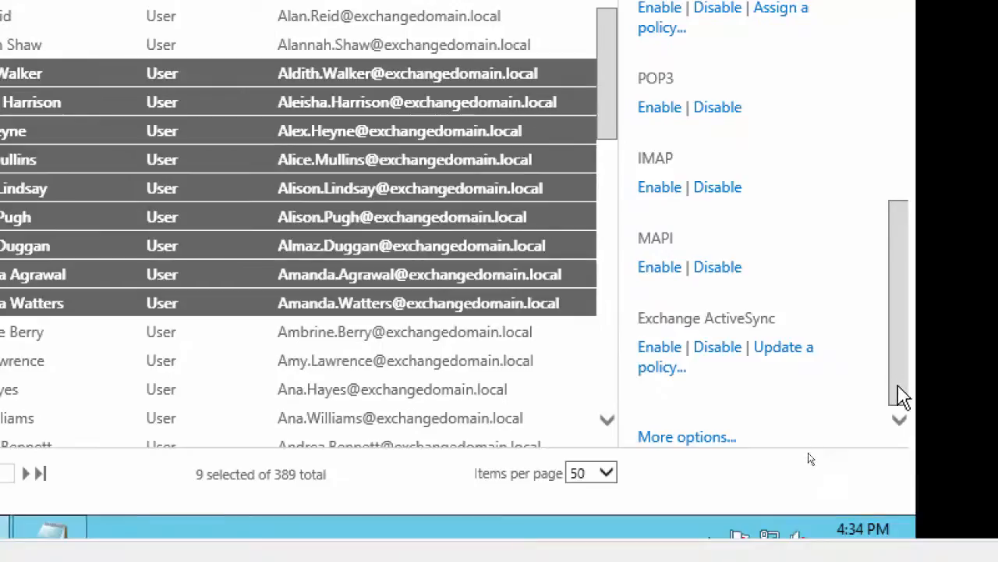
left_click_drag(896, 400, 907, 132)
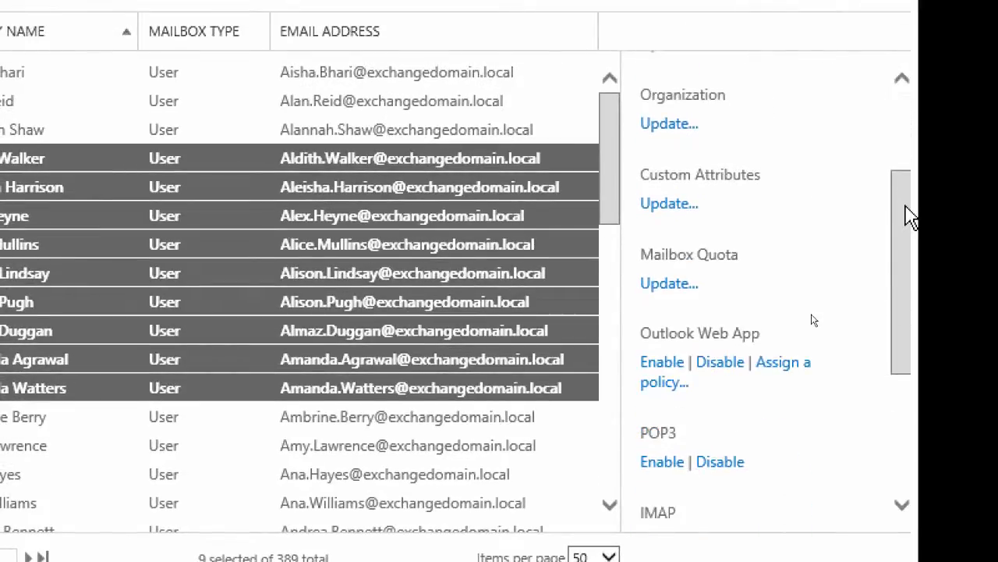
left_click_drag(911, 216, 923, 372)
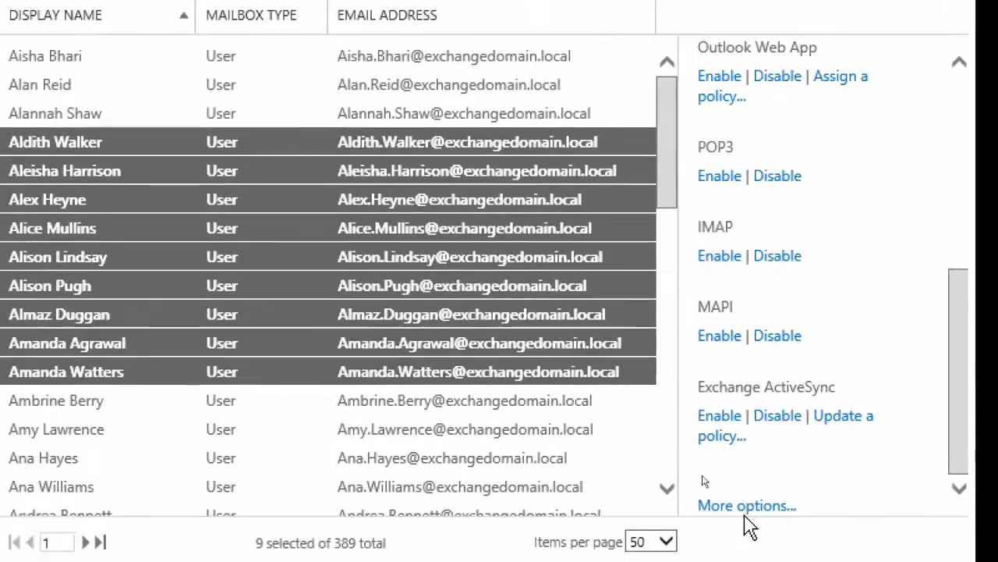
left_click(714, 519)
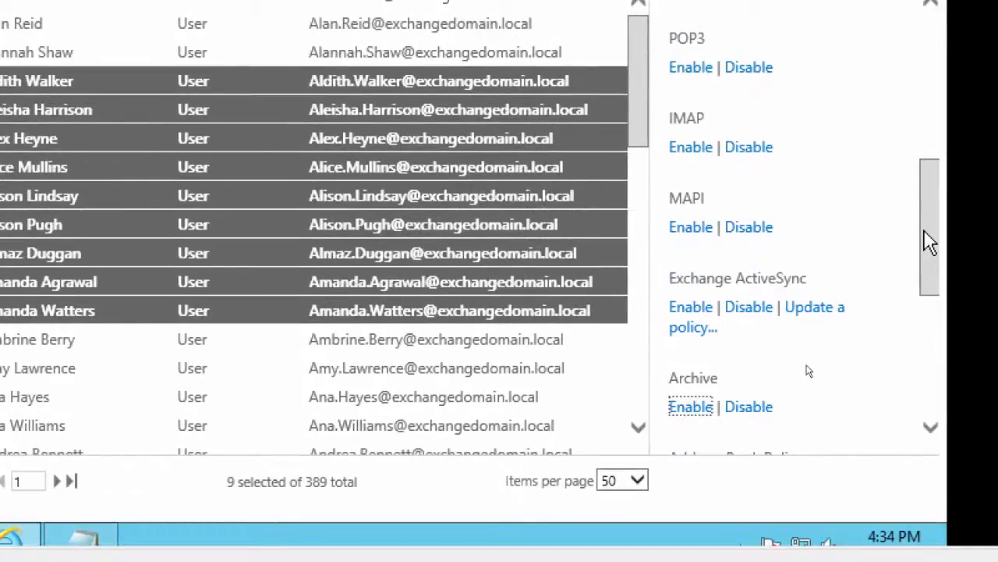
left_click_drag(929, 235, 934, 348)
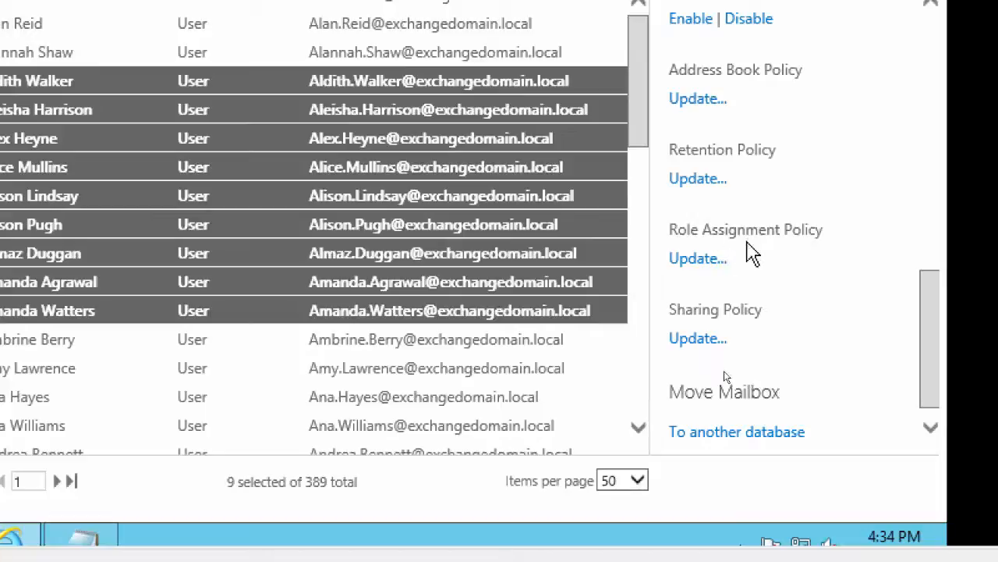
left_click(696, 261)
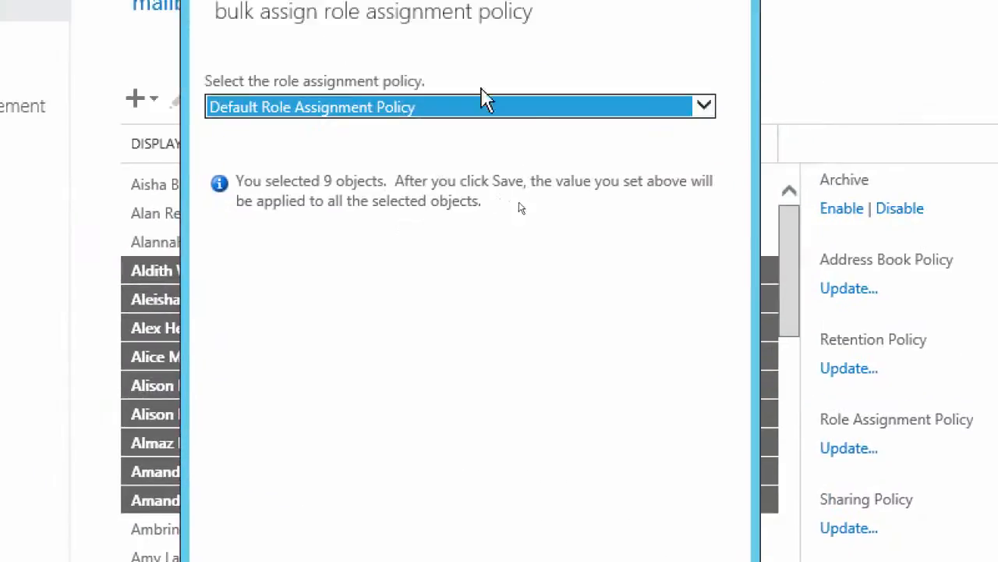
left_click(699, 116)
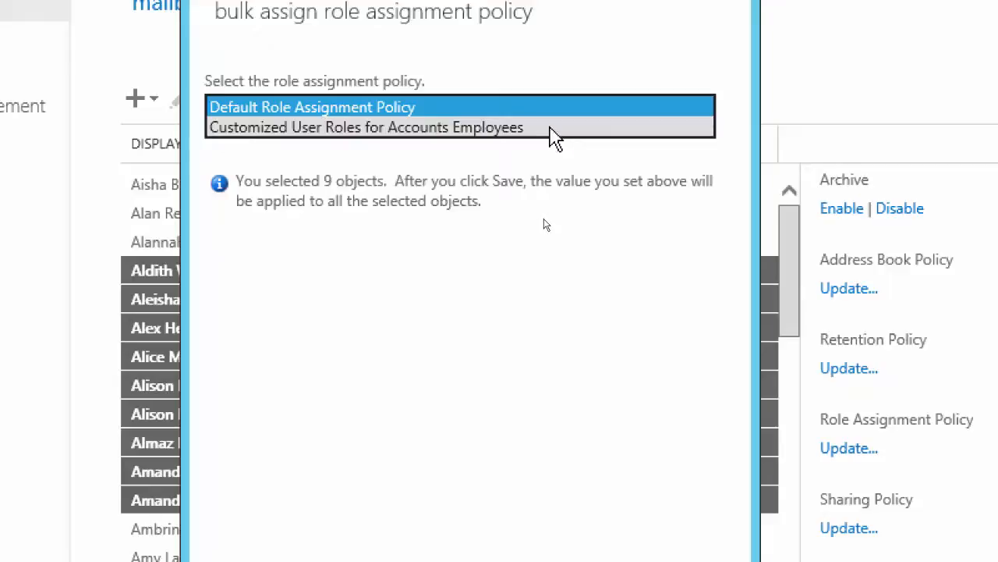
left_click(551, 127)
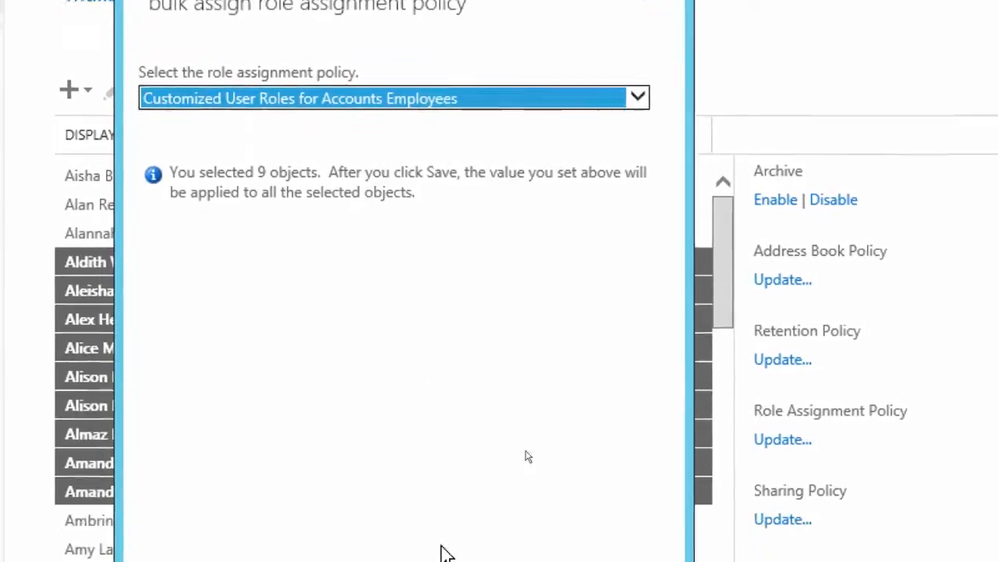
left_click(425, 478)
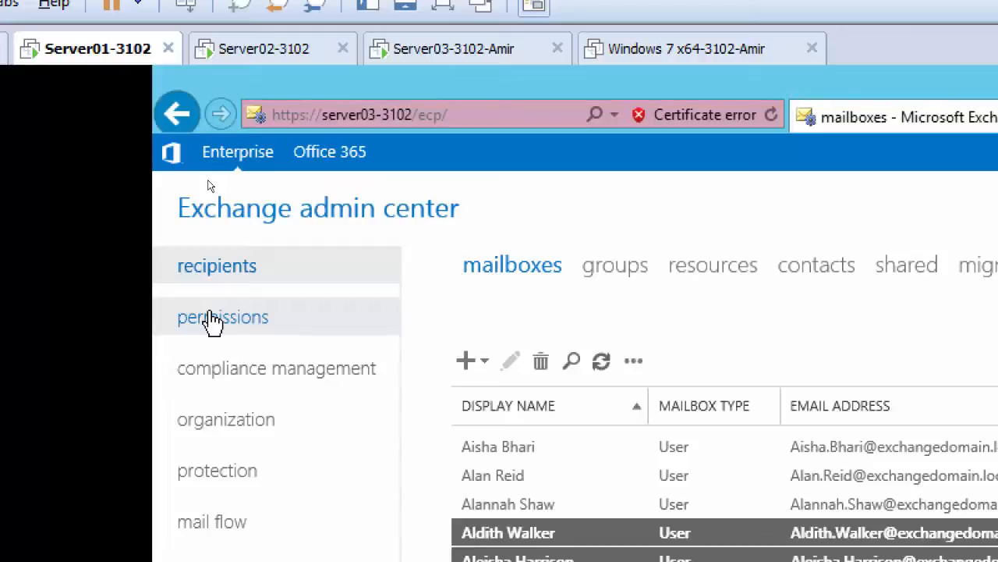
Start a new Outlook Web App mailbox policy under permissions and name it Custom Web App Policy
left_click(213, 322)
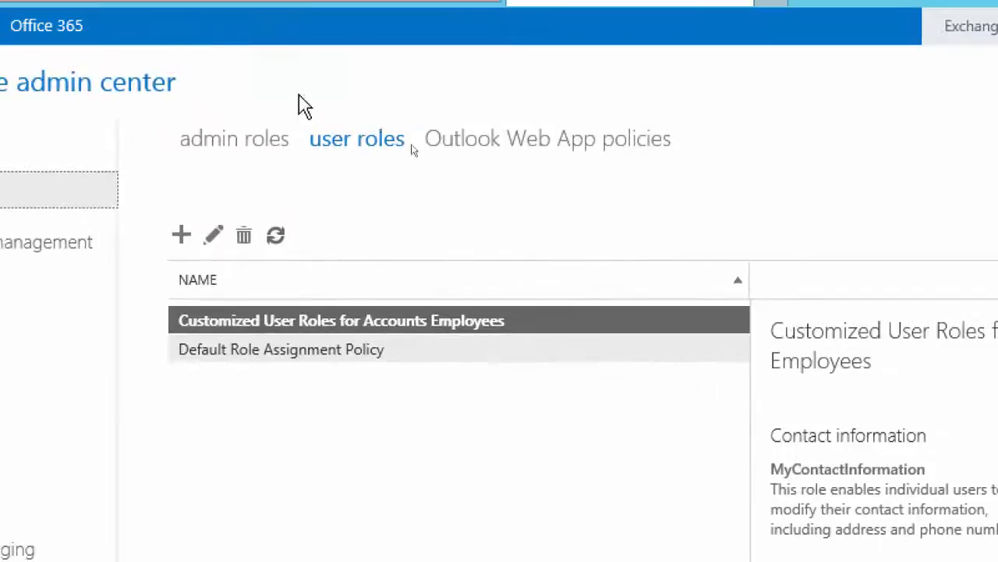
left_click(495, 141)
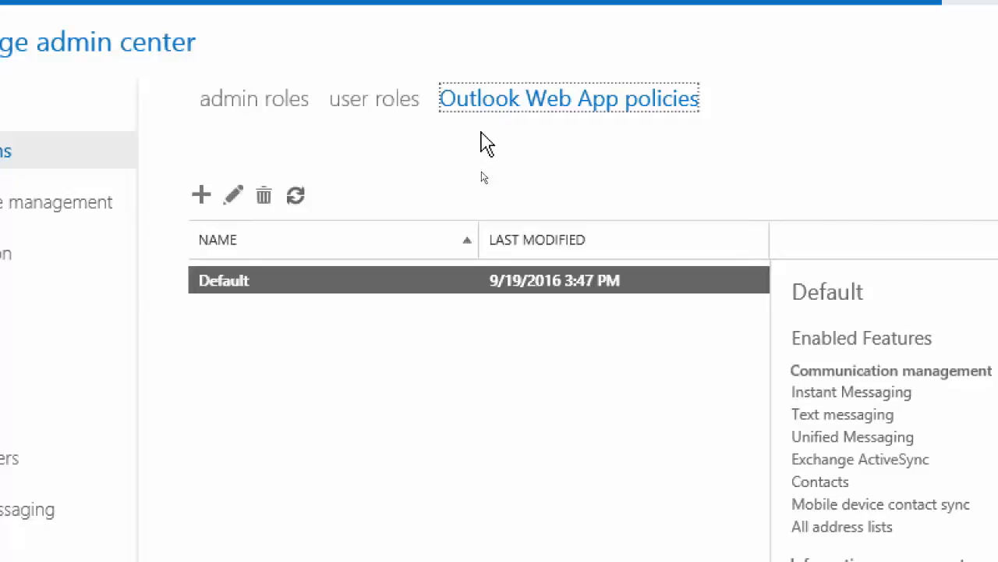
left_click(202, 197)
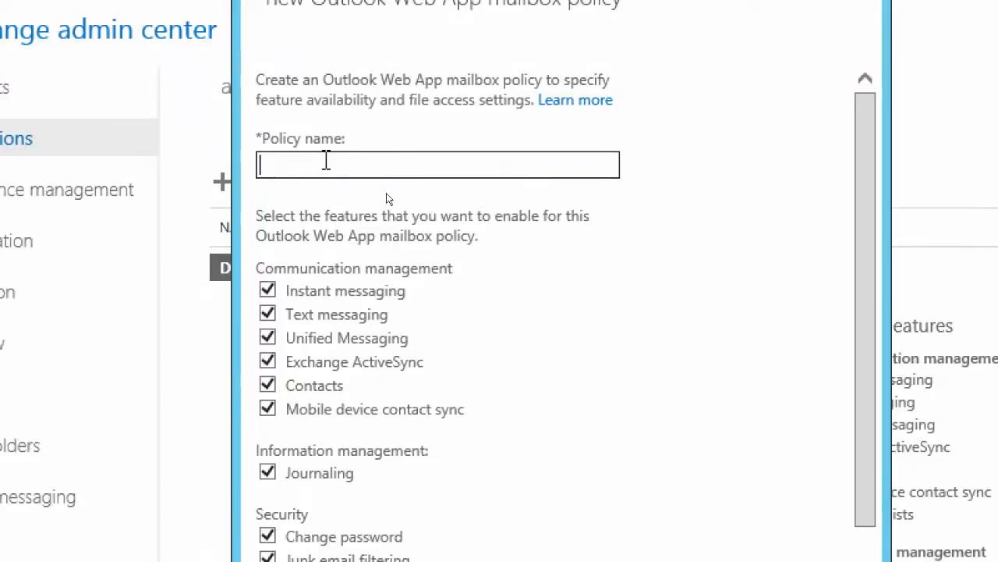
type("Custom Web App Policy")
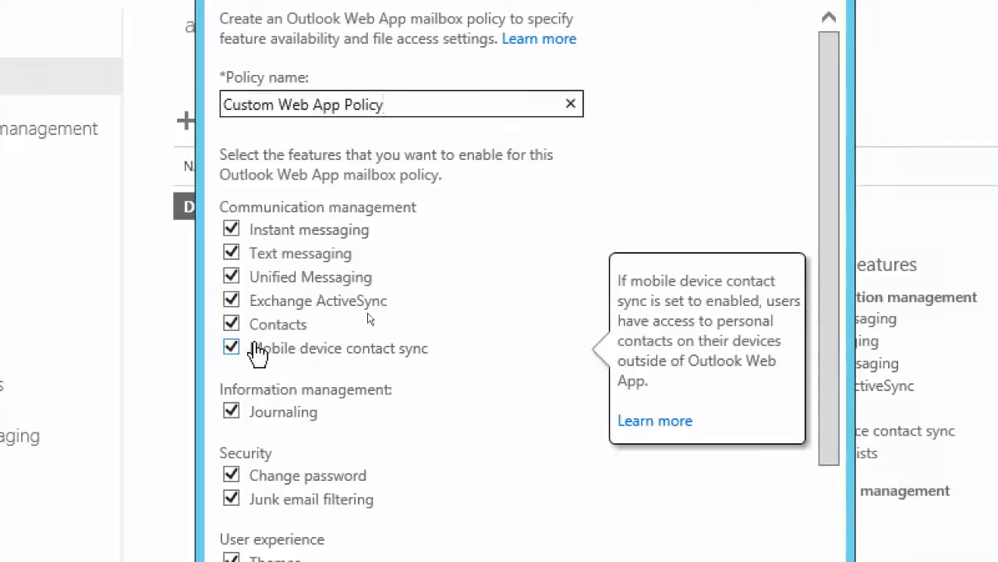
Disable Contacts, Instant messaging, Change password and Junk email filtering in the new Outlook Web App policy
left_click(230, 324)
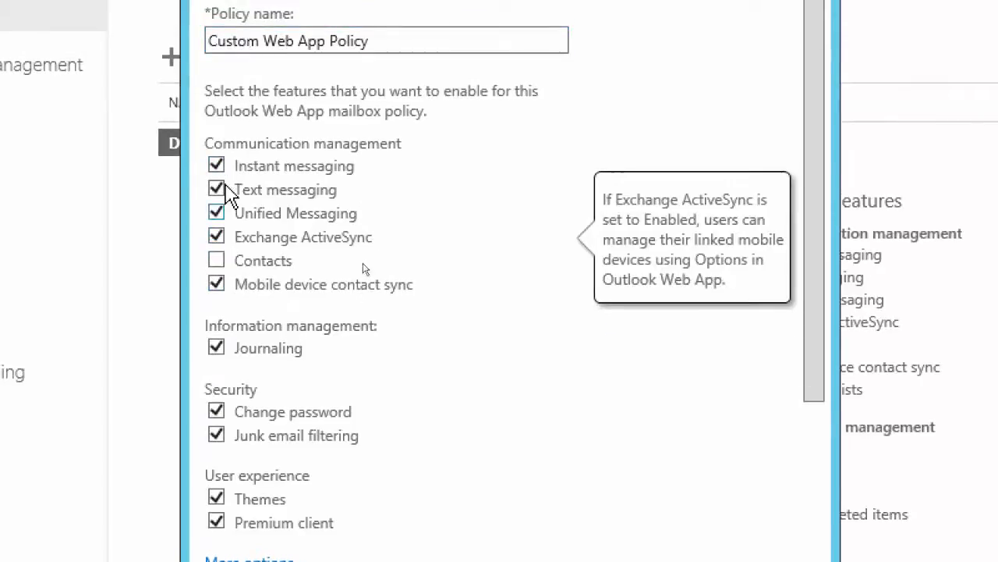
left_click(216, 166)
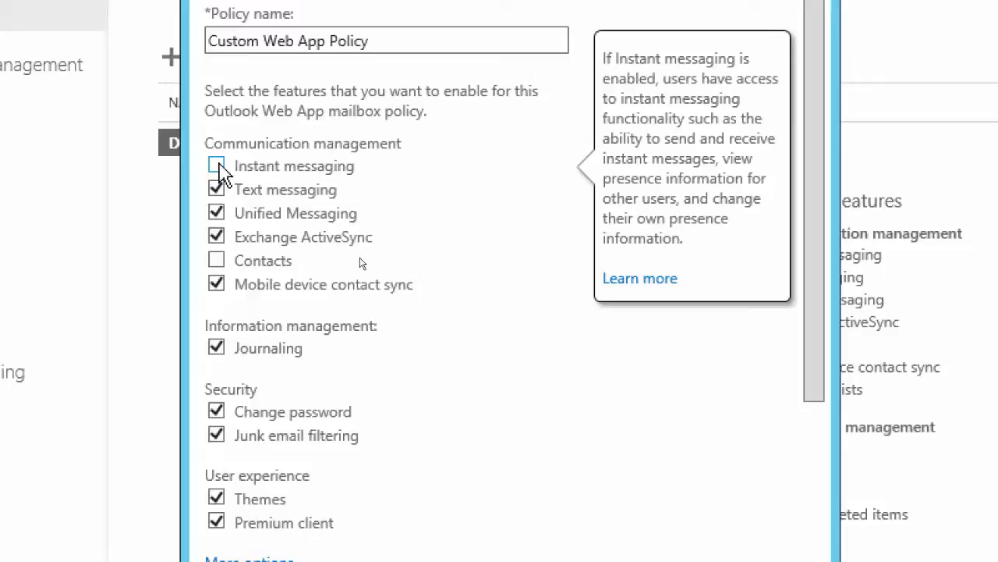
mouse_move(216, 203)
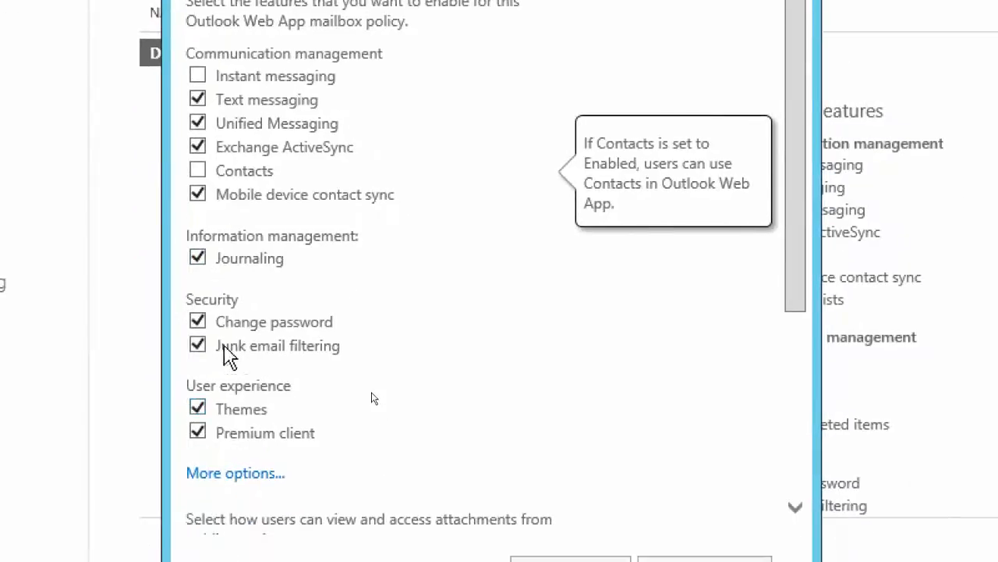
mouse_move(244, 432)
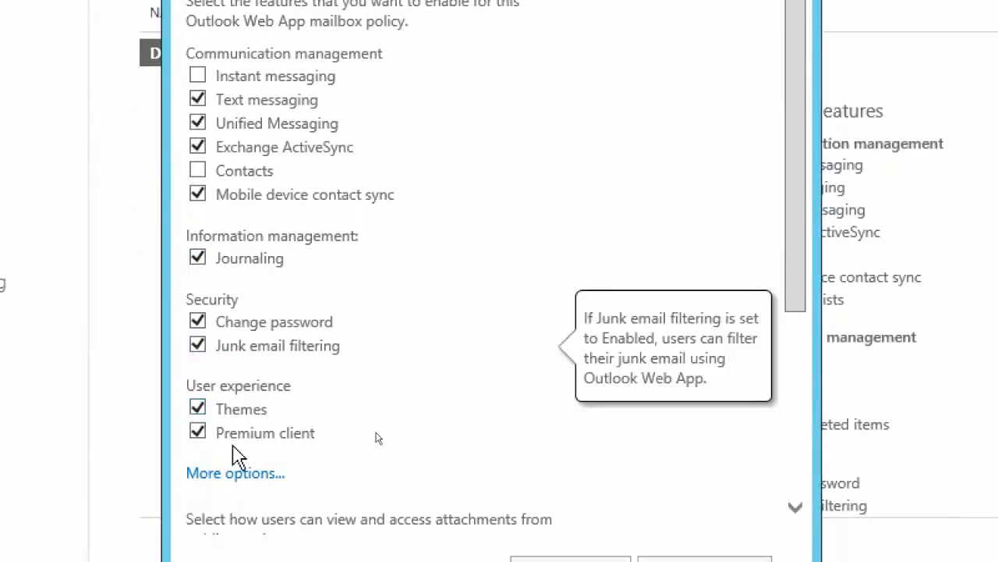
mouse_move(202, 330)
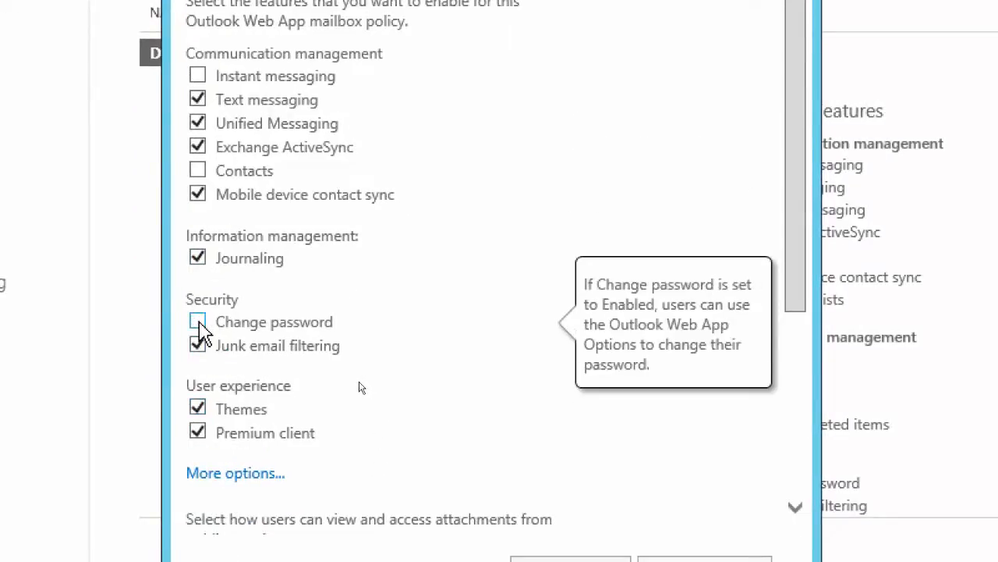
mouse_move(286, 352)
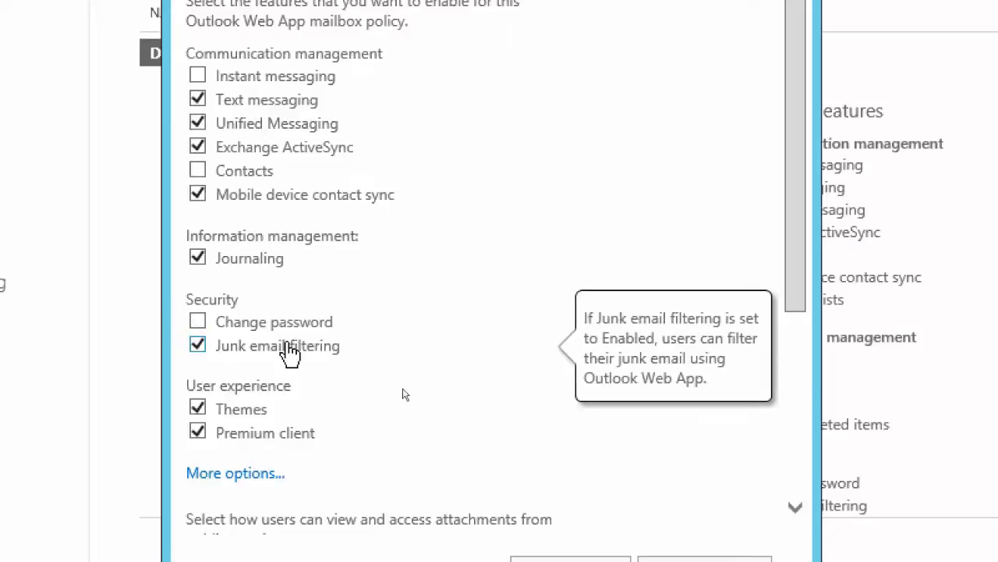
left_click(198, 348)
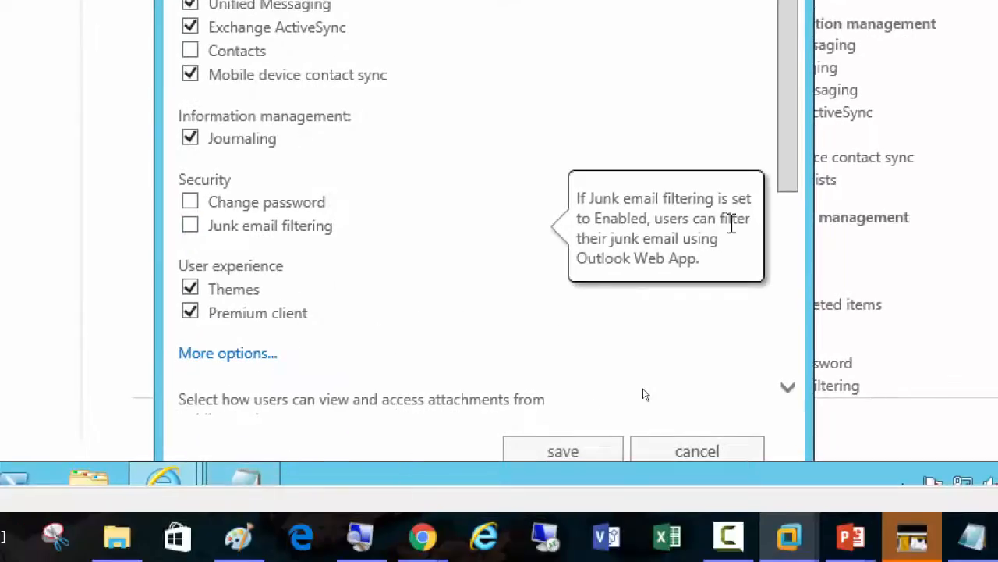
Expand the policy's additional feature options and disable Calendar, Tasks, and Reminders and notifications under time management
left_click_drag(787, 179, 801, 314)
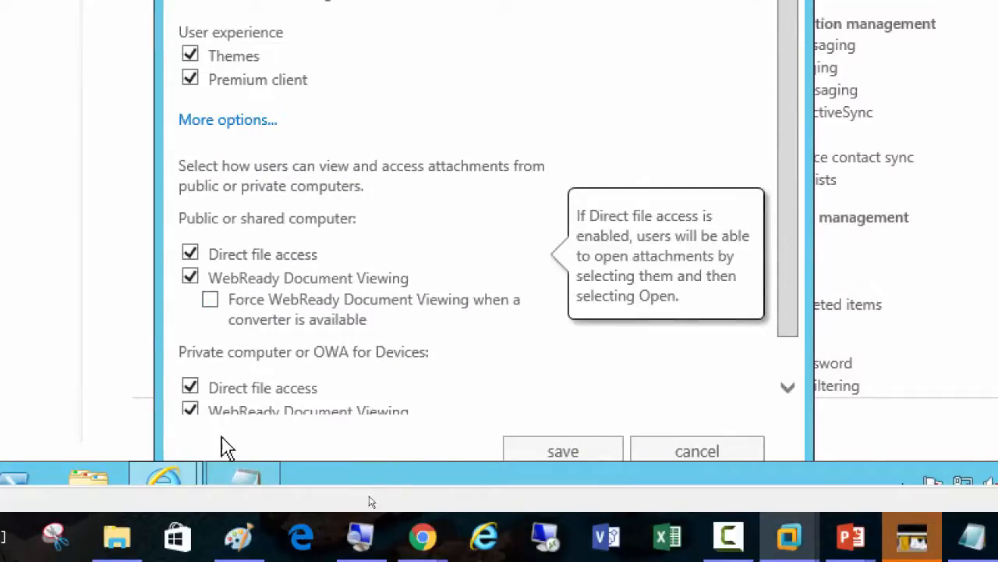
scroll(328, 402, "down", 1)
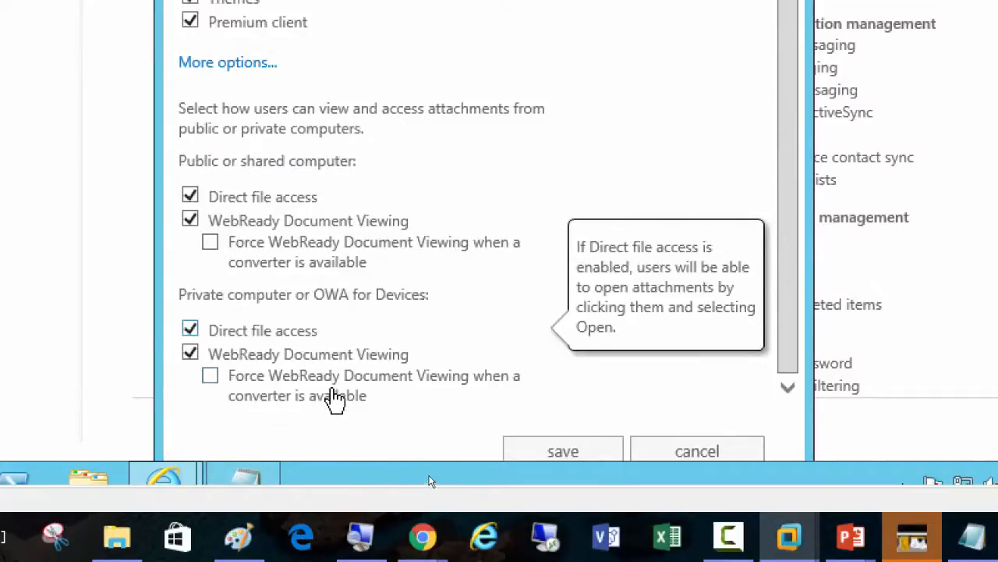
scroll(334, 399, "up", 2)
left_click(230, 271)
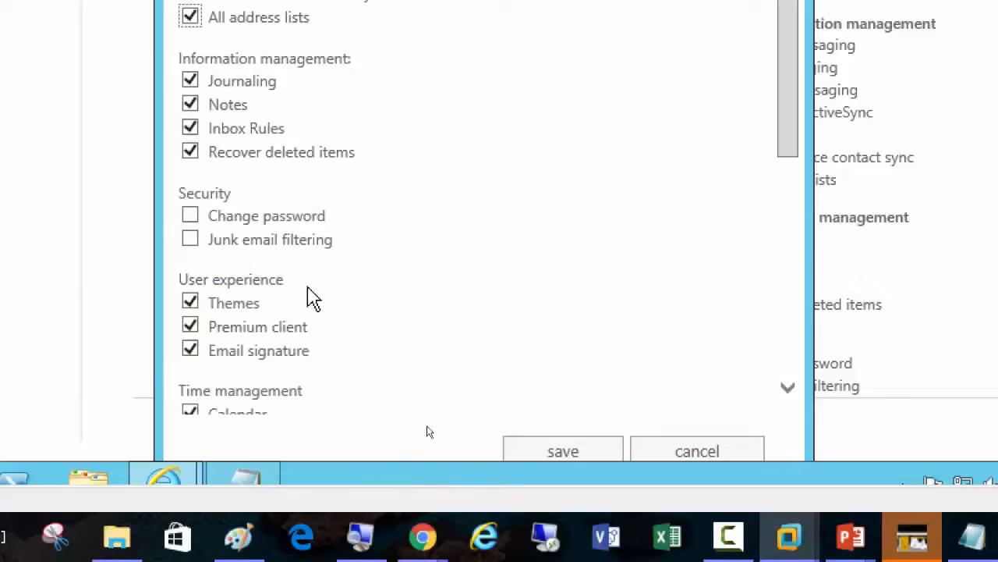
scroll(492, 326, "down", 2)
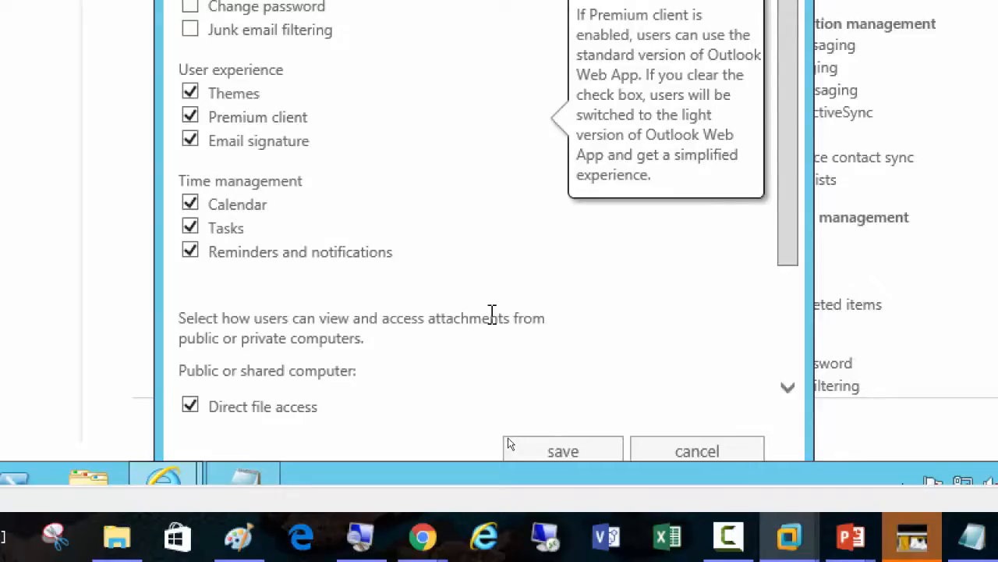
scroll(361, 289, "down", 2)
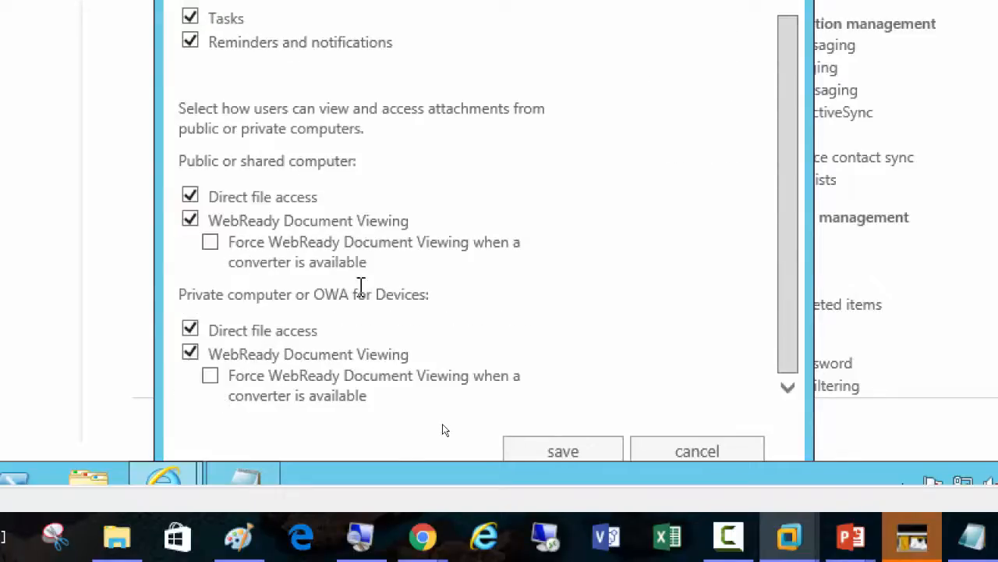
scroll(361, 289, "up", 5)
scroll(361, 290, "down", 3)
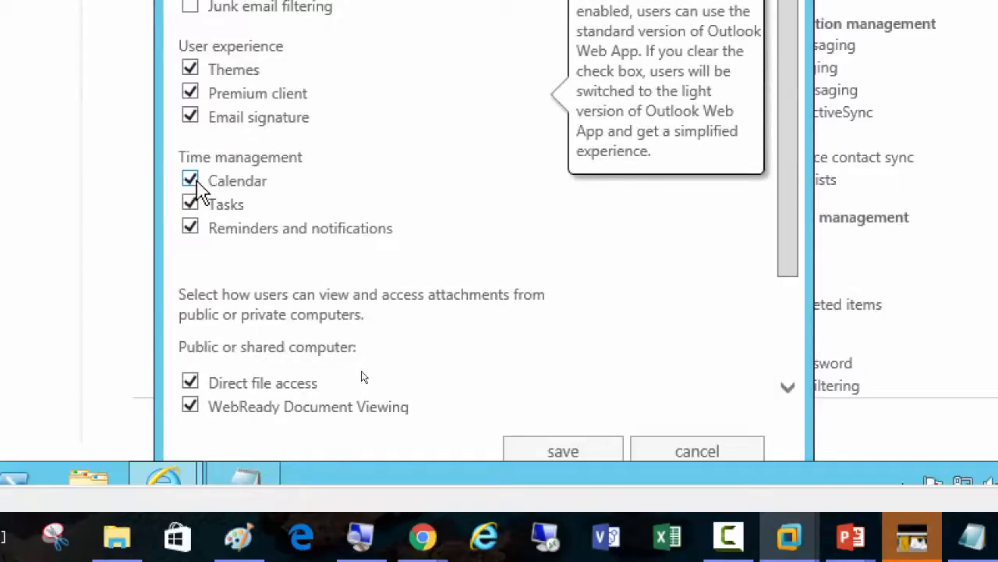
mouse_move(197, 187)
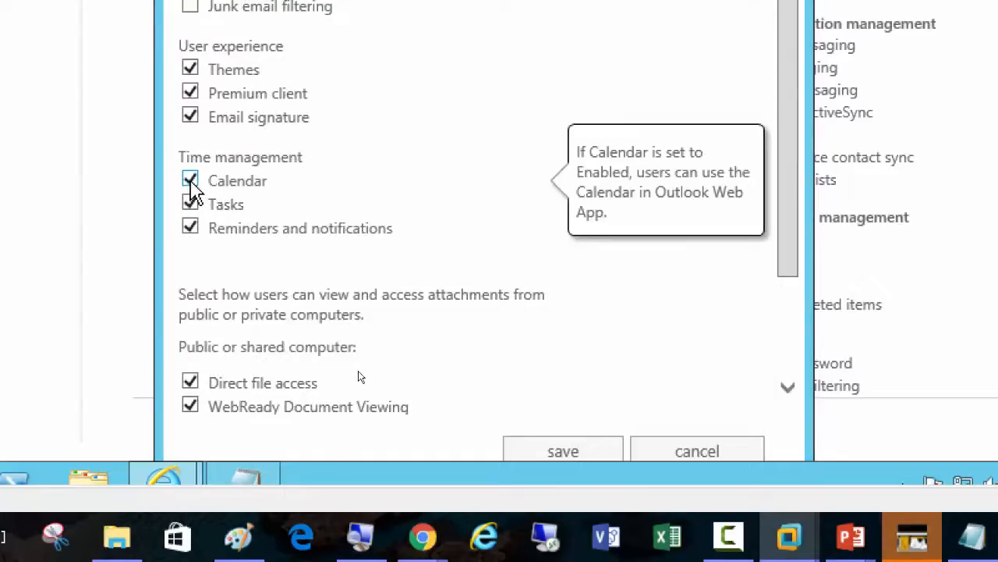
left_click(190, 180)
left_click(192, 205)
left_click(191, 228)
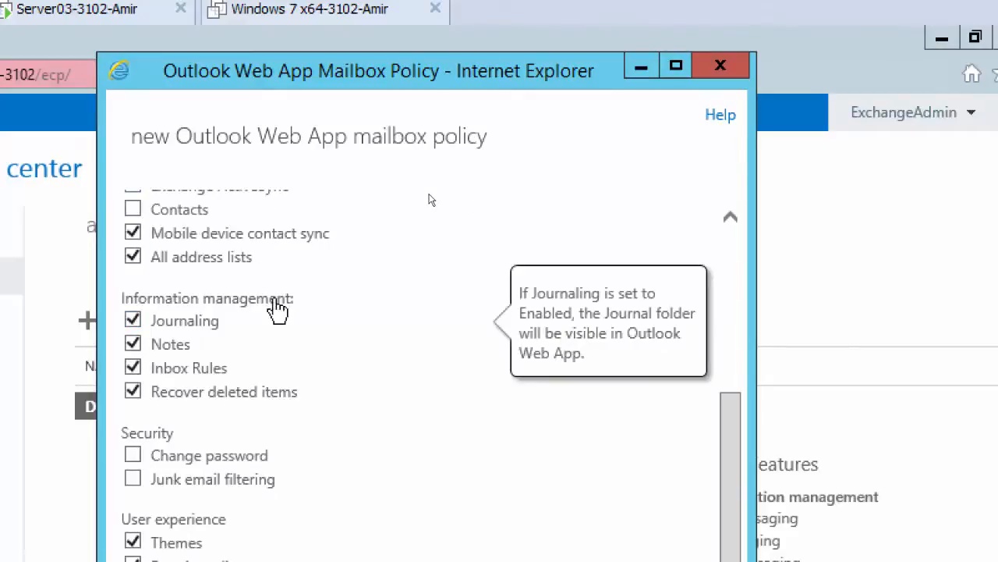
Review the feature and attachment access settings of Custom Web App Policy, and save the policy
scroll(279, 305, "up", 5)
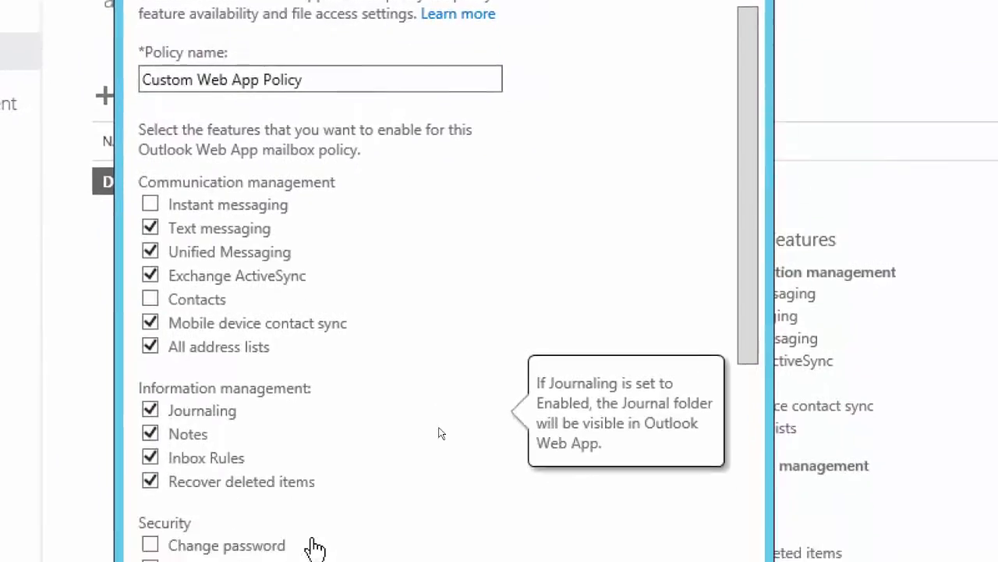
left_click(155, 73)
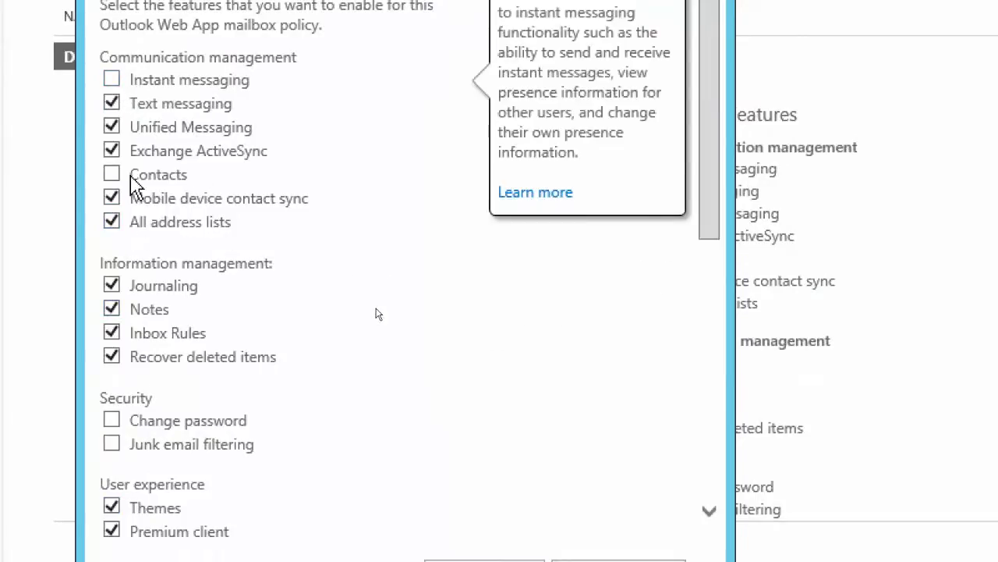
scroll(167, 203, "down", 3)
mouse_move(122, 216)
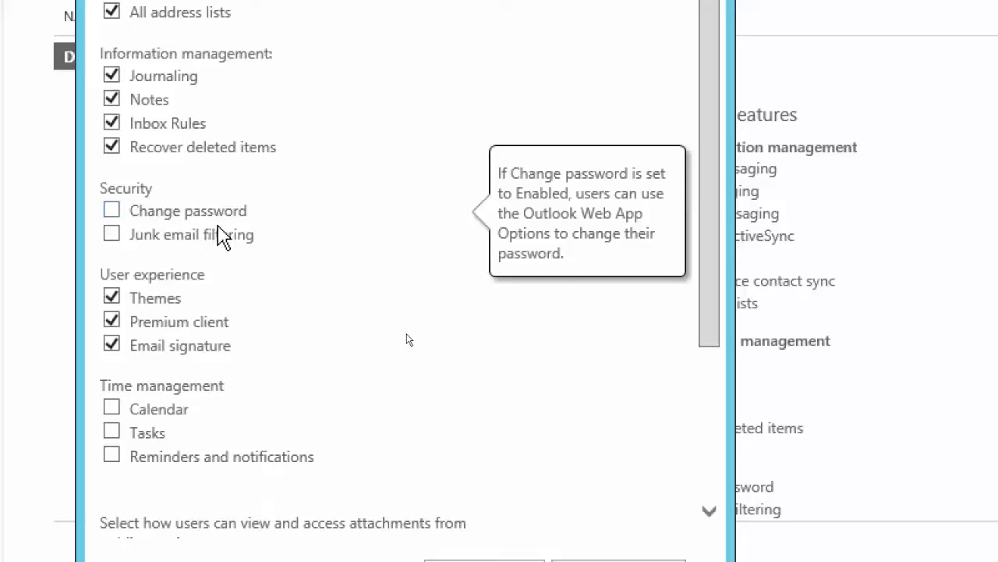
scroll(177, 260, "down", 3)
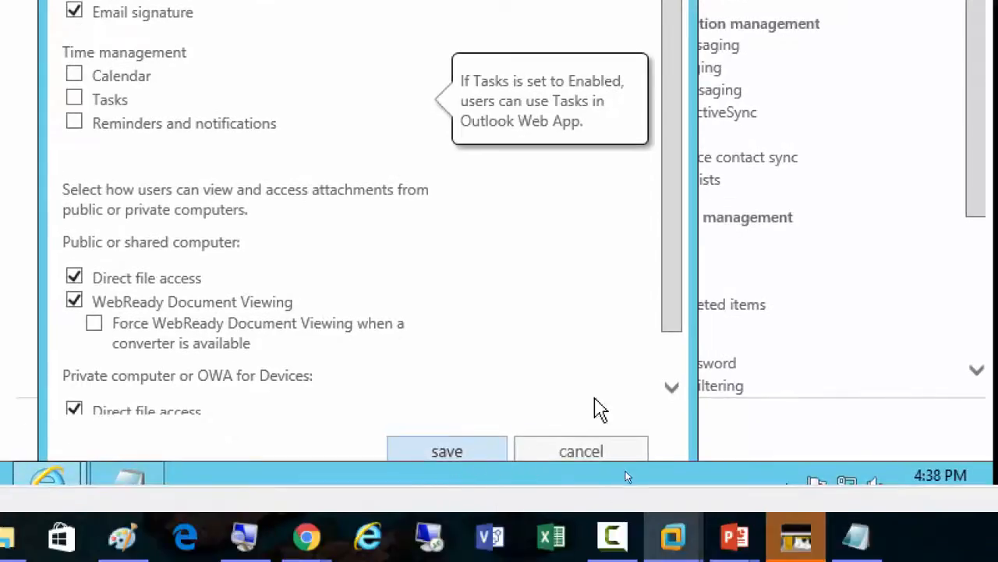
left_click(675, 381)
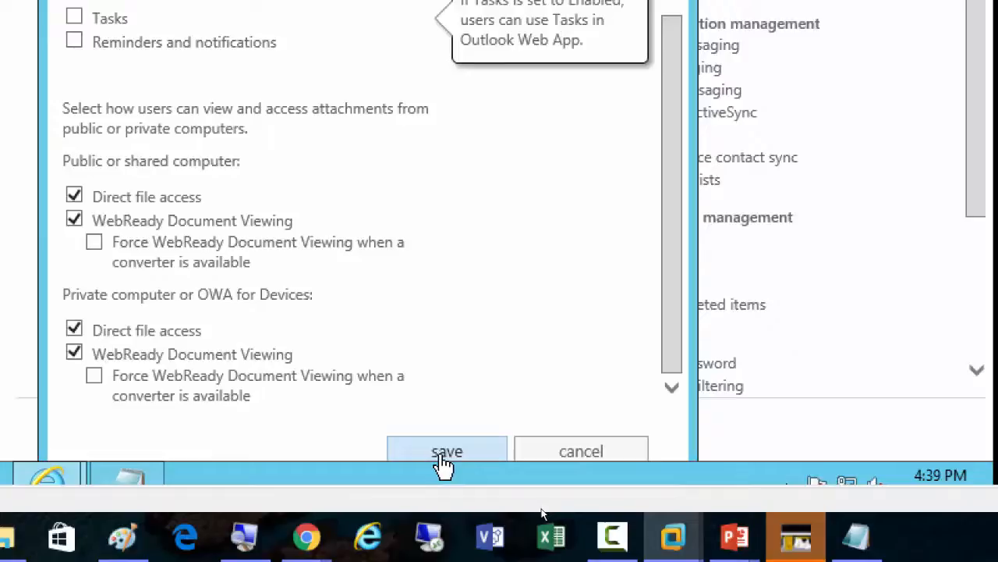
left_click_drag(676, 350, 692, 25)
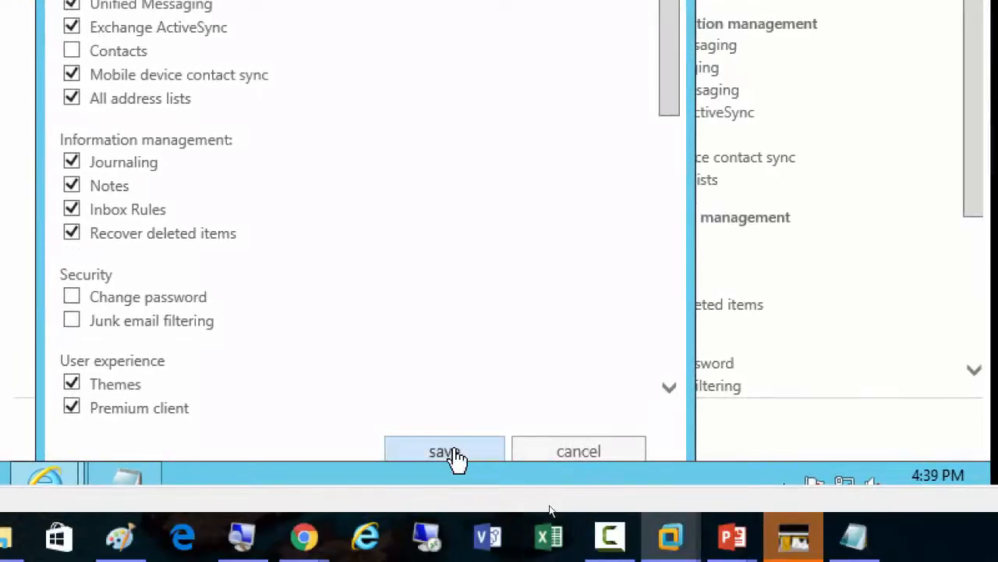
left_click(444, 452)
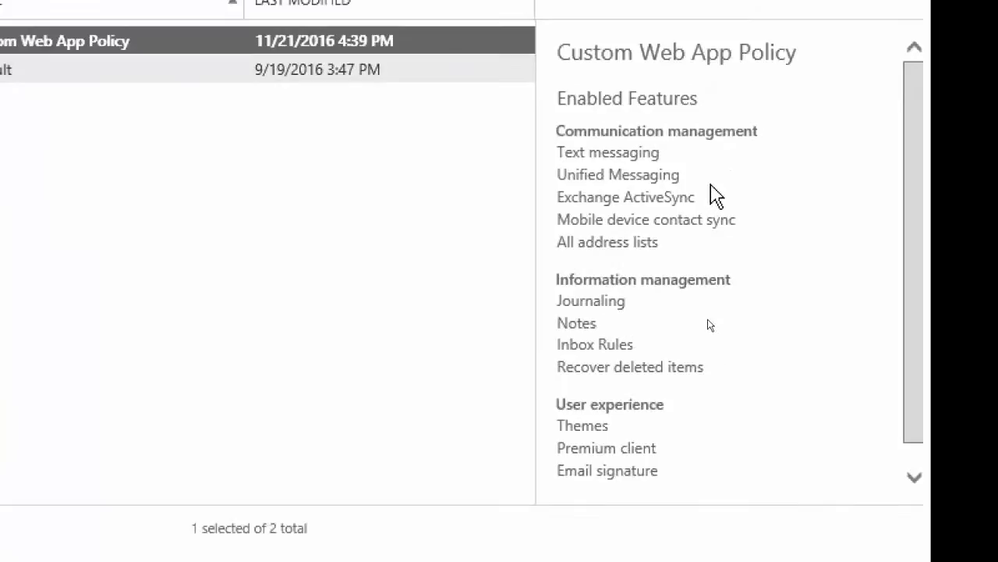
Review the new policy's enabled features, and bulk assign Custom Web App Policy to nine user mailboxes under recipients
scroll(712, 187, "down", 1)
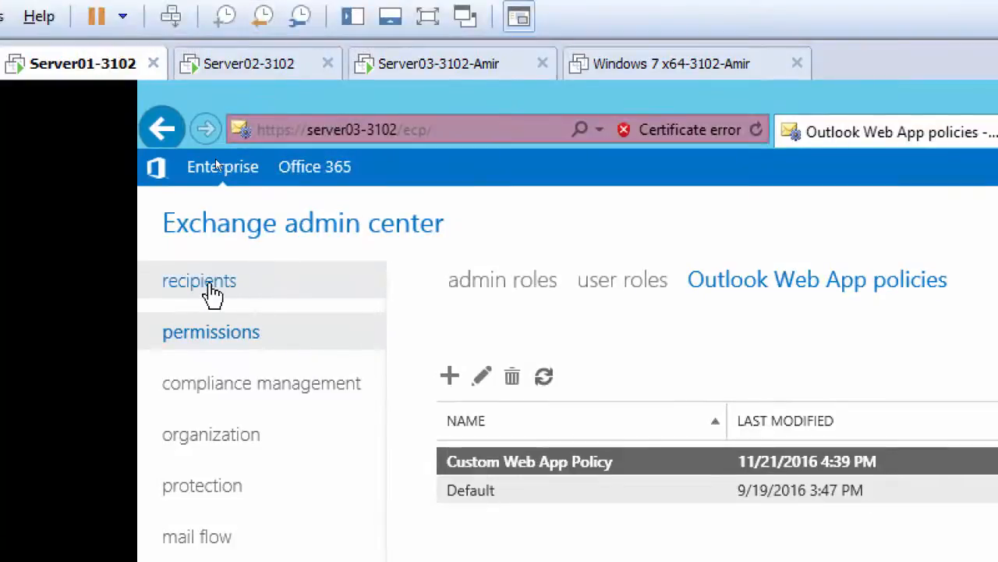
left_click(200, 282)
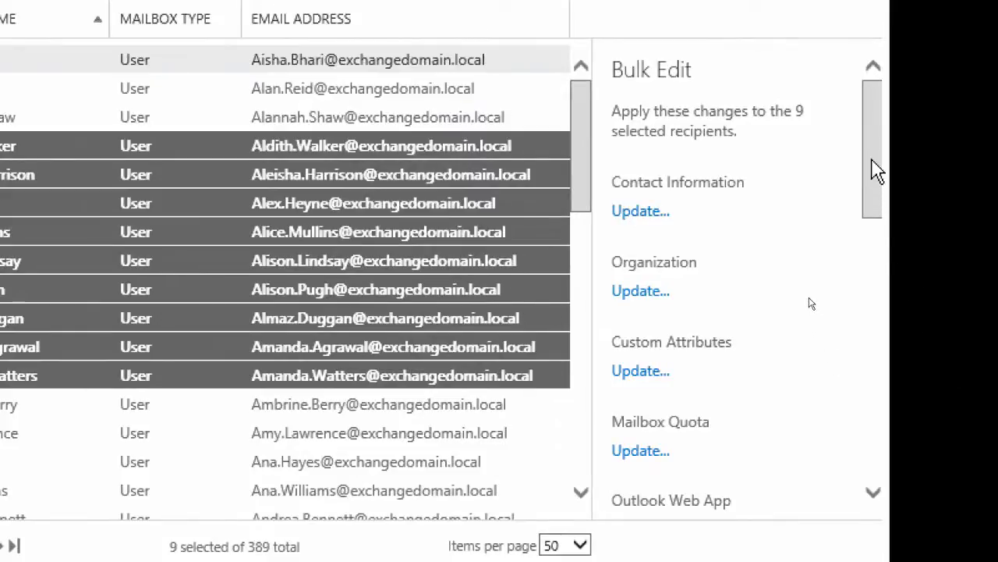
left_click_drag(877, 173, 872, 273)
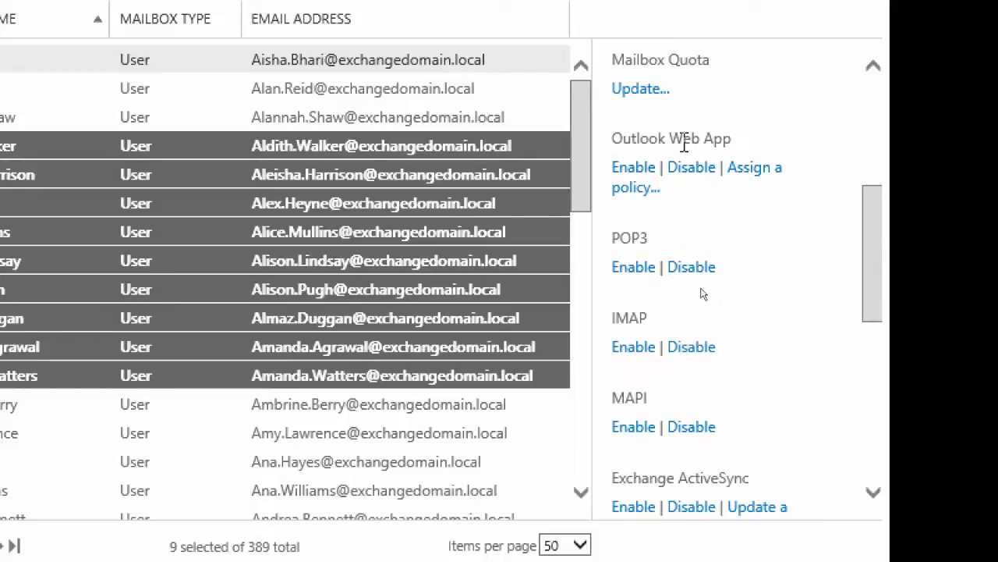
left_click(756, 177)
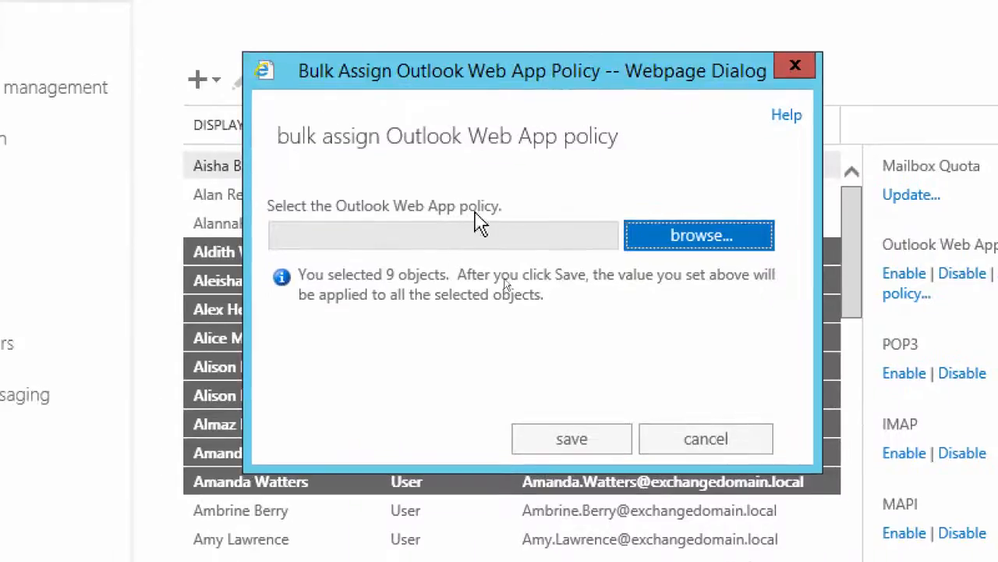
left_click(699, 249)
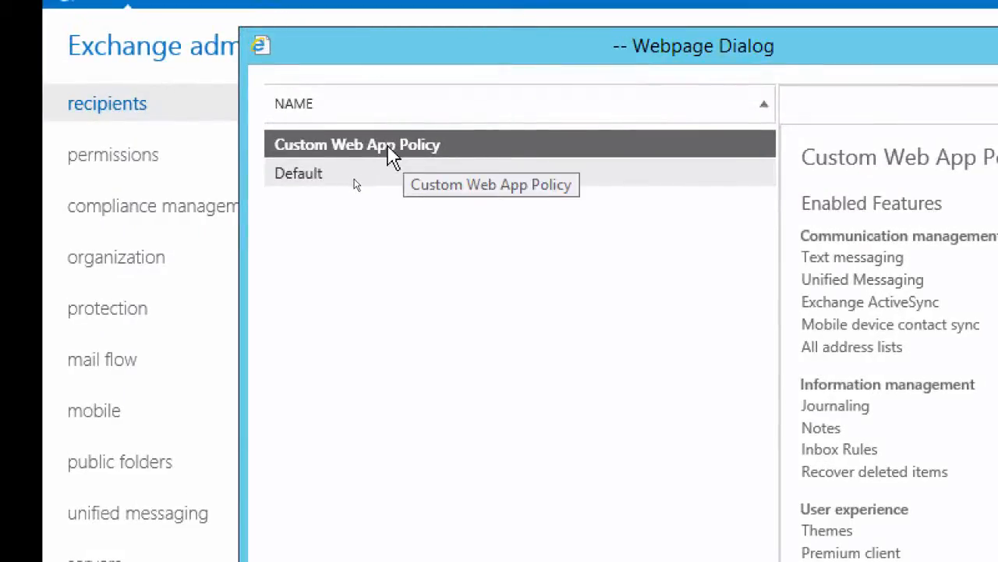
double_click(389, 147)
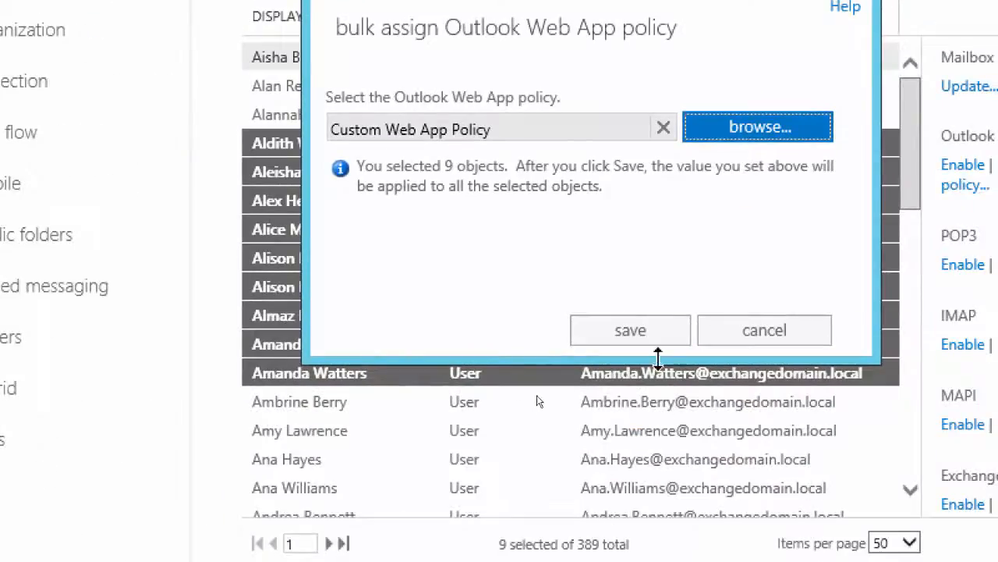
left_click(640, 337)
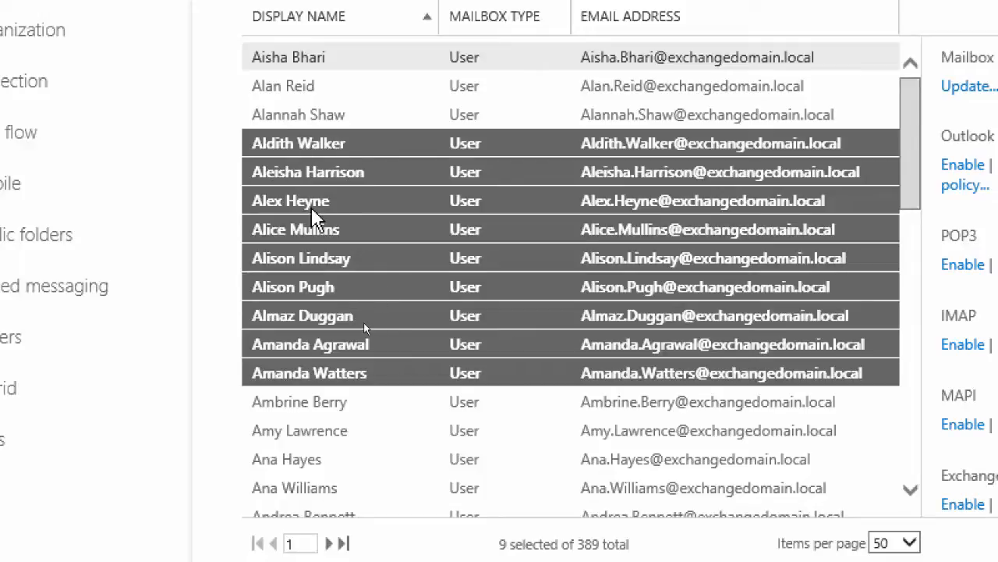
Open the sixth listed user mailbox for editing and go to the Full Access permissions in its mailbox delegation settings
left_click(337, 257)
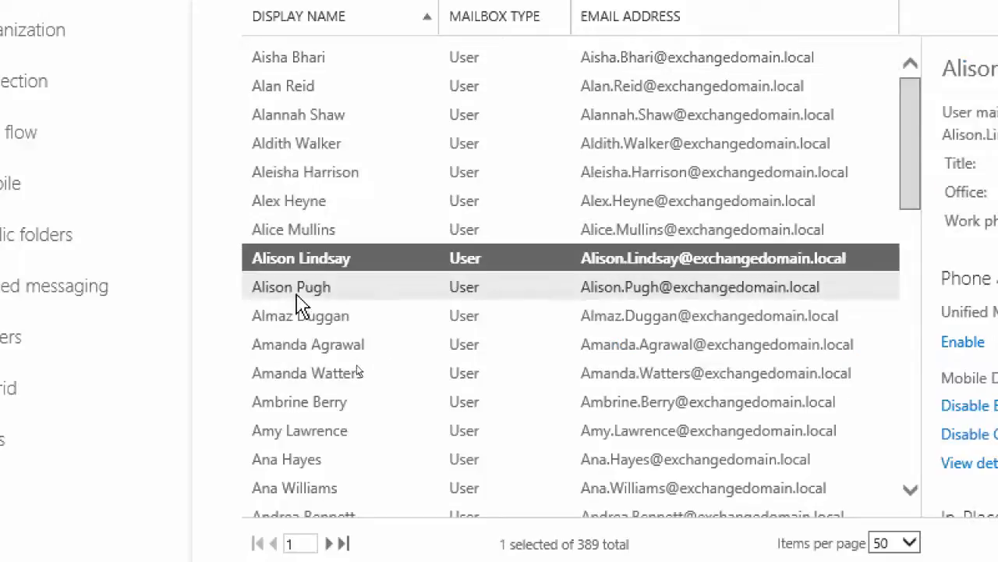
left_click(305, 145)
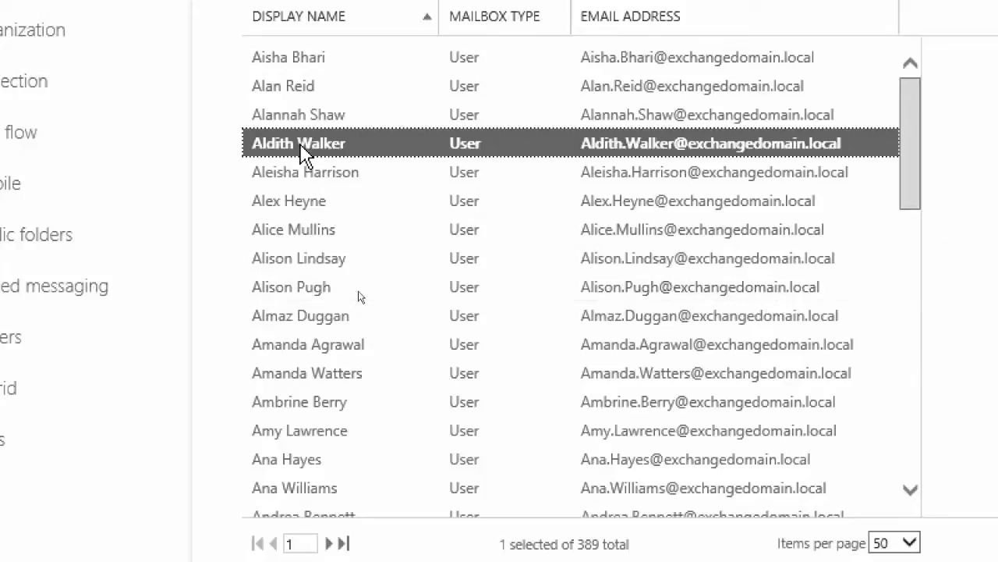
double_click(302, 201)
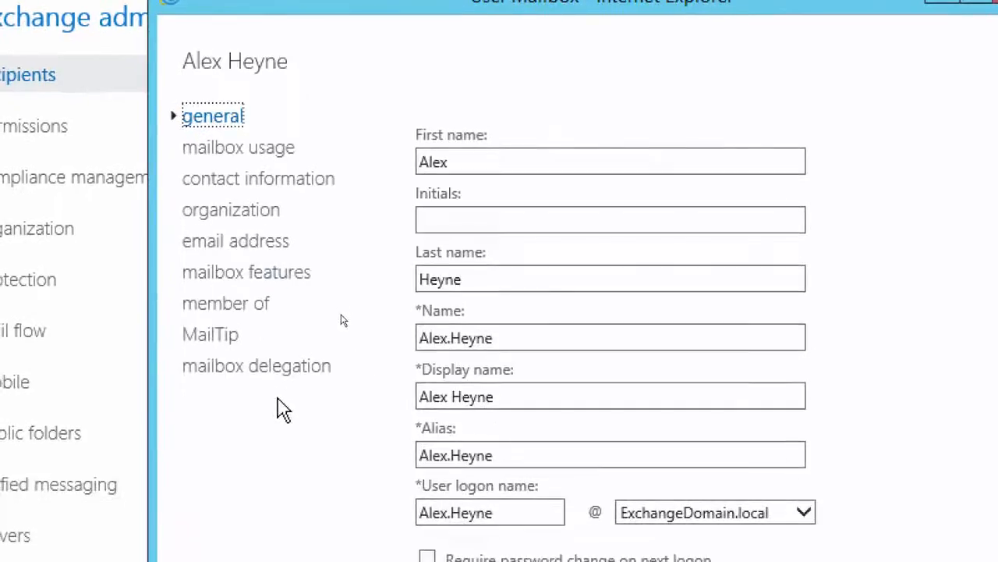
left_click(280, 474)
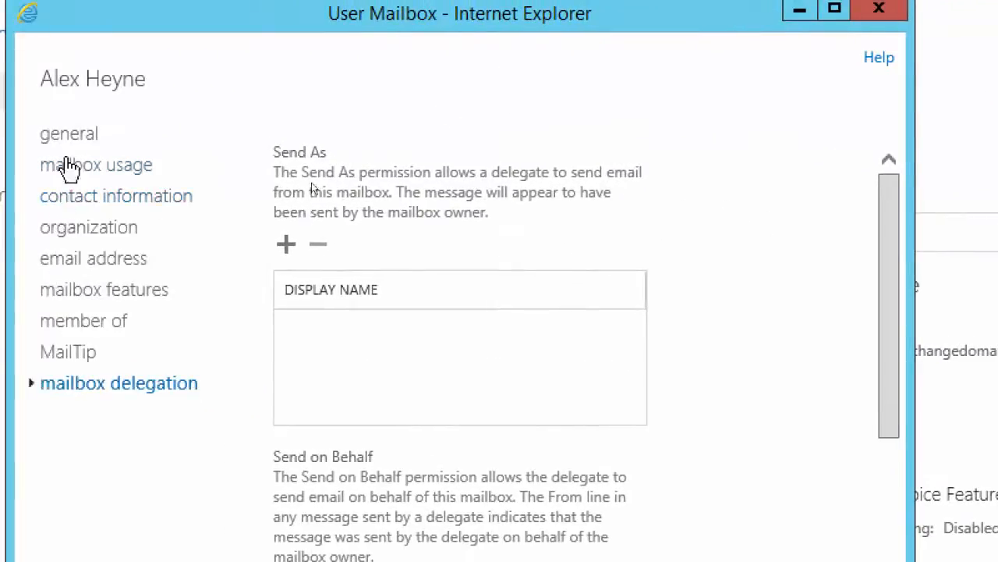
left_click_drag(889, 379, 863, 561)
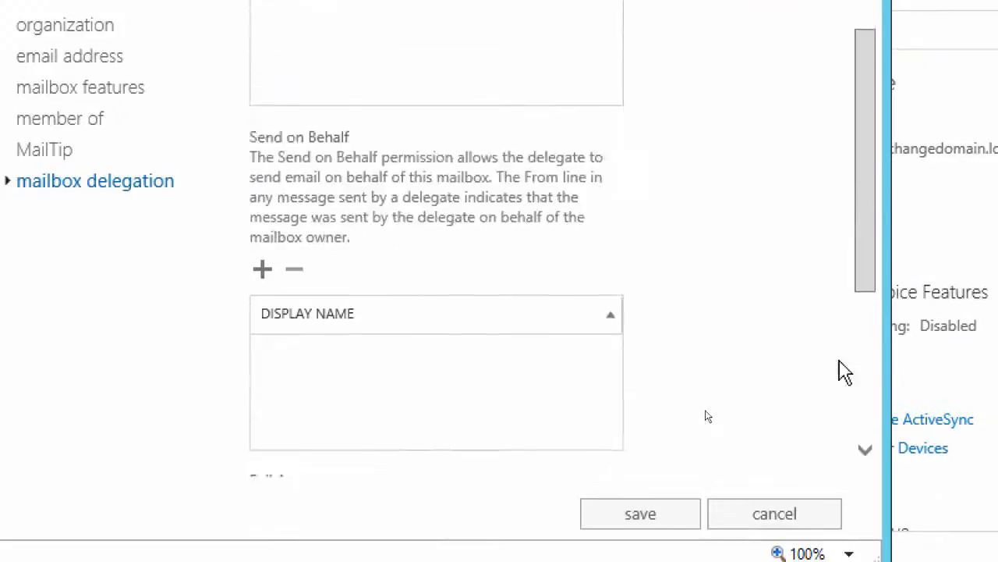
scroll(845, 372, "down", 4)
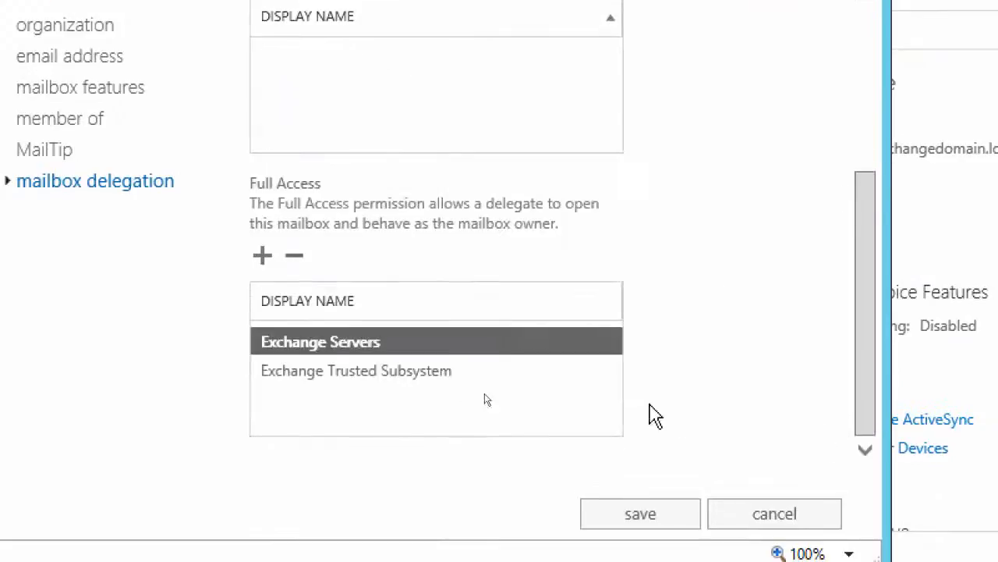
Grant ExchangeAdmin Full Access to the mailbox, removing the mailbox owner from the chosen delegates, and save the mailbox
left_click(262, 265)
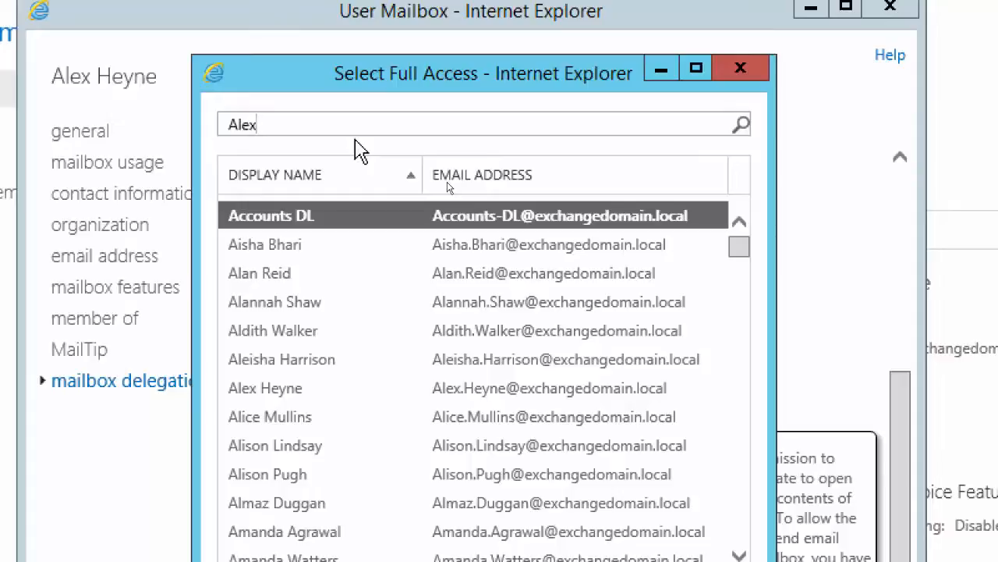
key("Return")
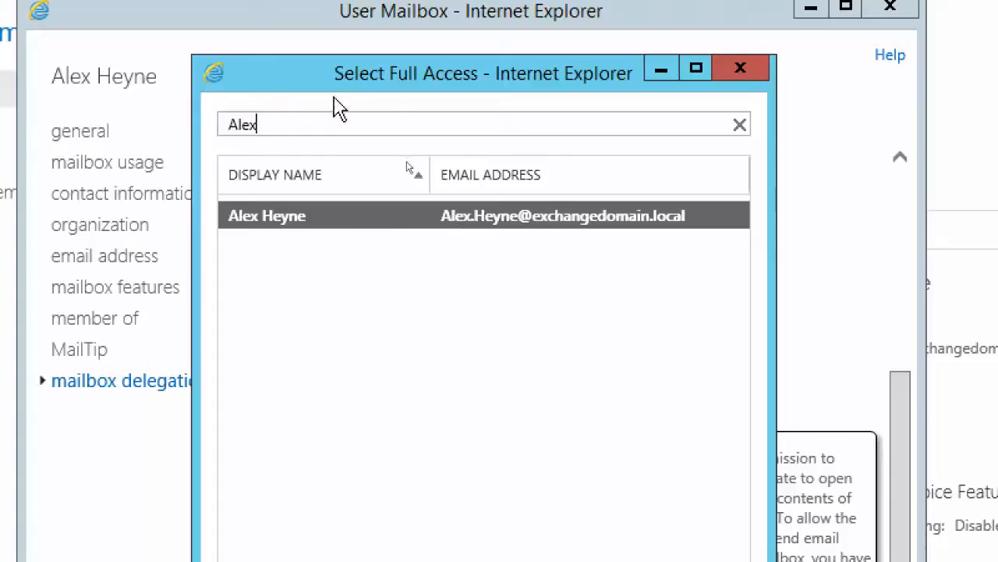
left_click_drag(276, 130, 205, 134)
type("Exchangeadmin")
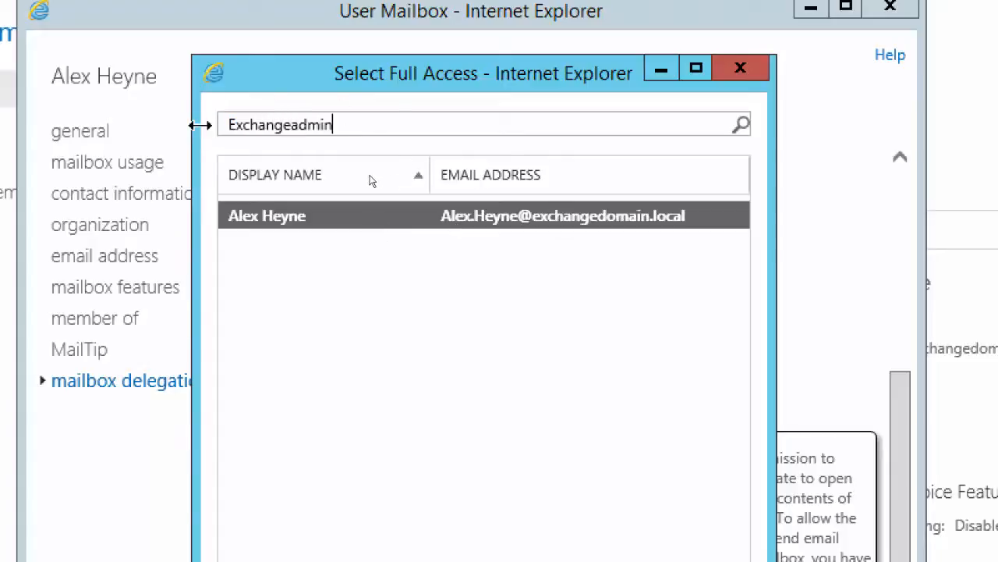
key("Return")
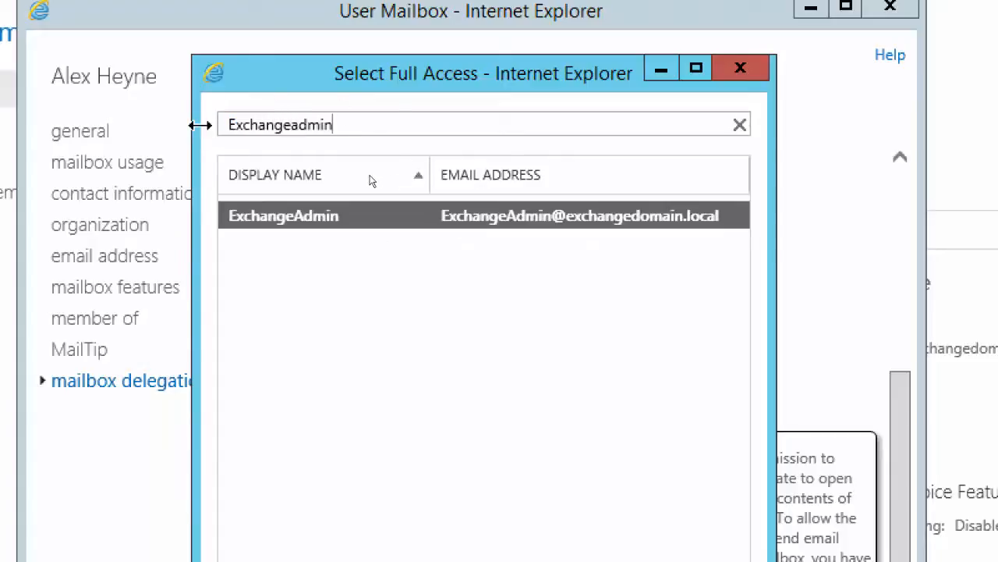
double_click(306, 219)
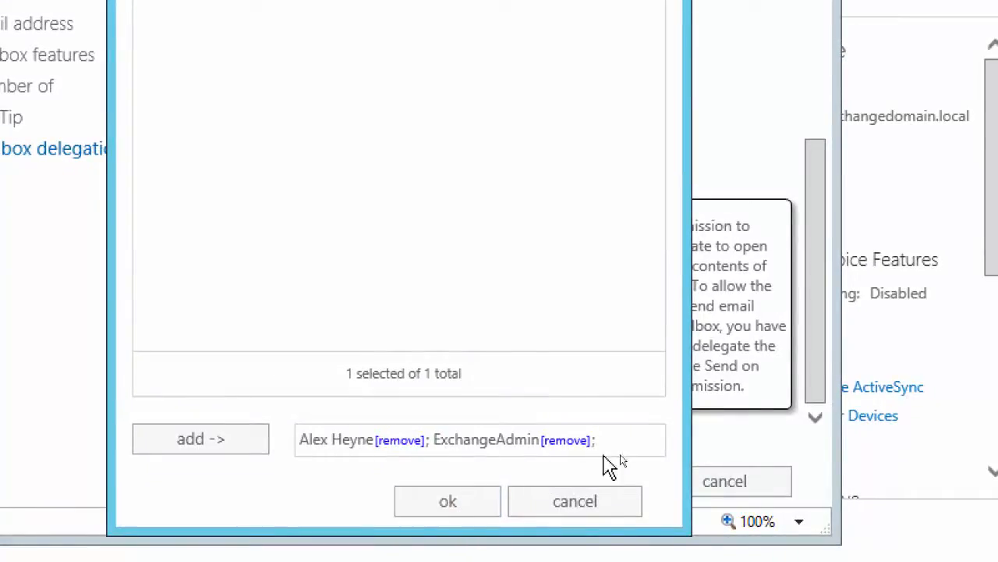
left_click(395, 440)
left_click(449, 502)
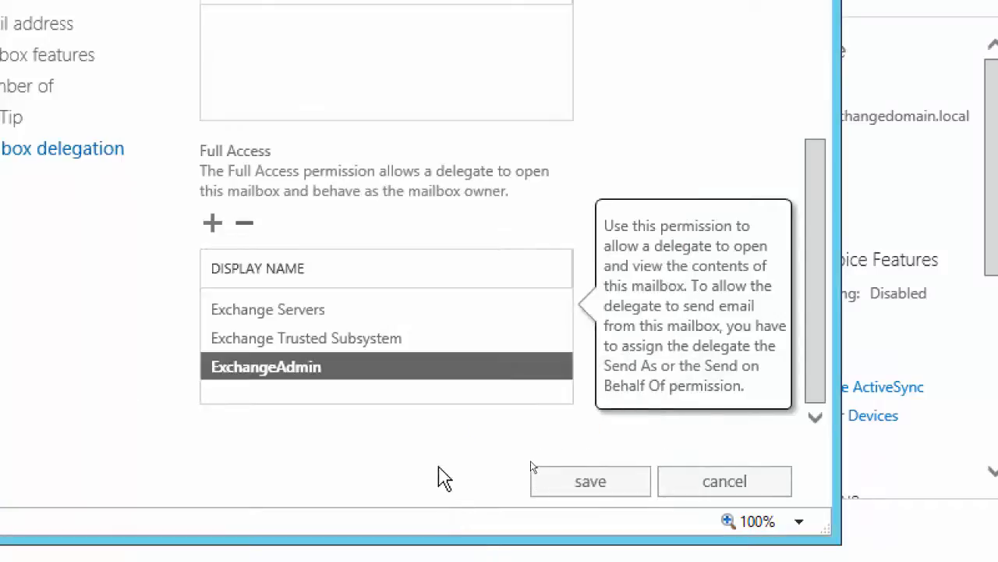
left_click(612, 482)
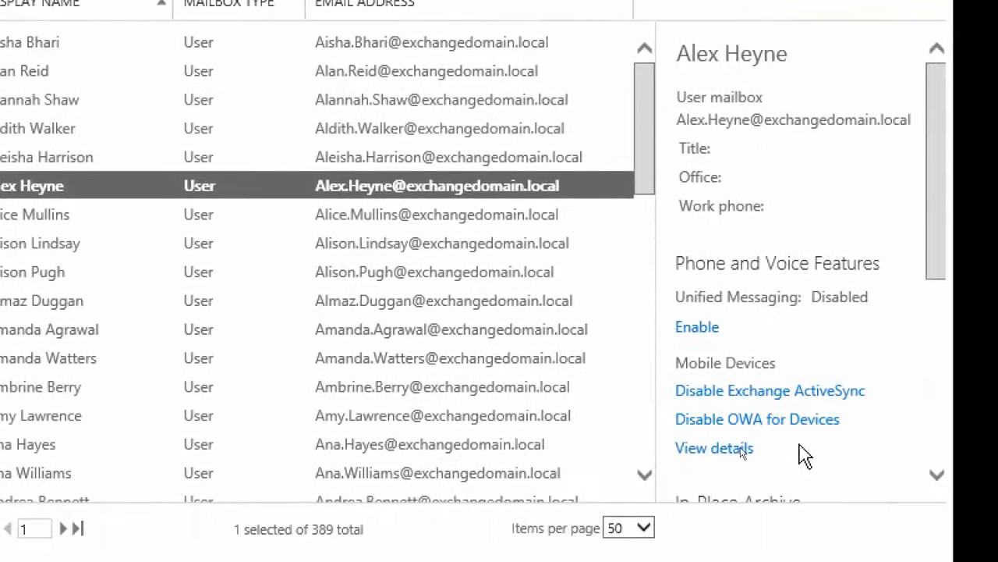
Check which Outlook Web App policy is assigned in the mailbox's email connectivity details, and close the policy dialog
left_click_drag(937, 243, 941, 451)
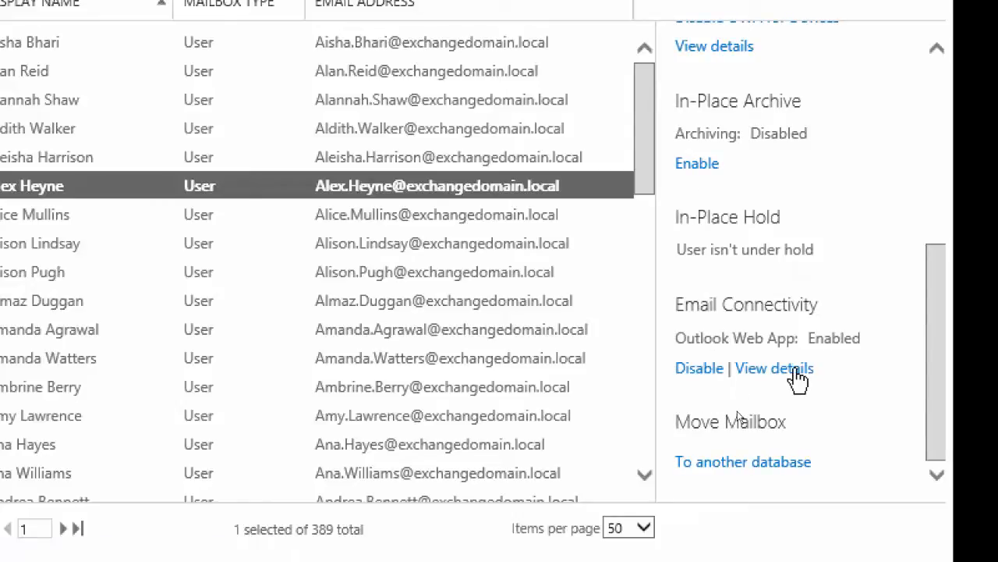
left_click(761, 370)
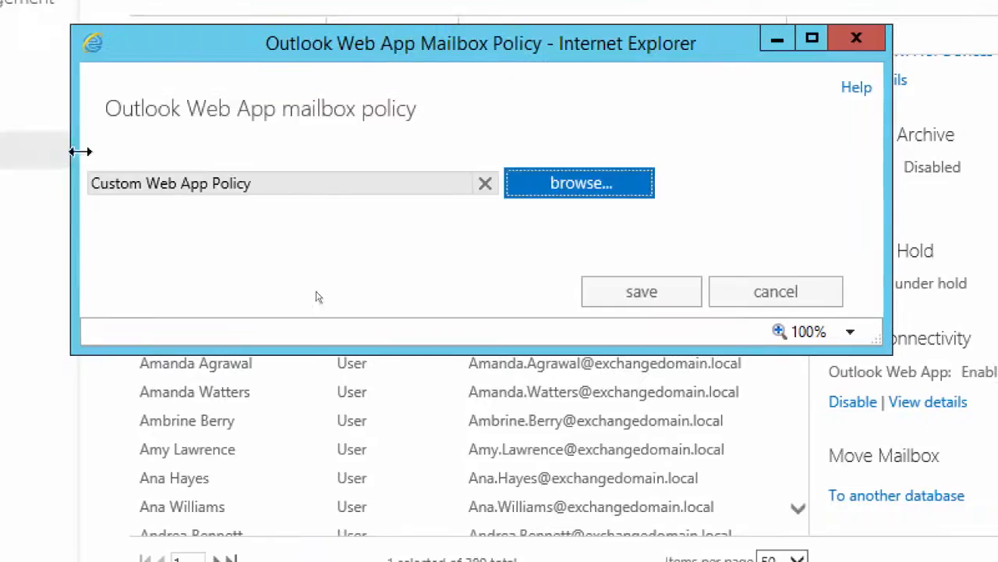
left_click(687, 297)
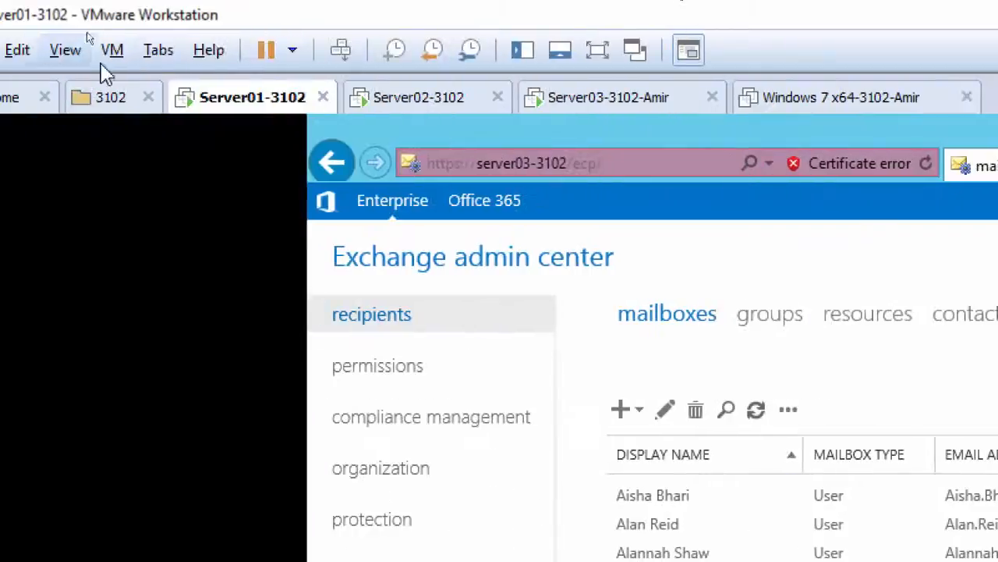
Switch to Server02-3102 and open the delegated user's mailbox from ExchangeAdmin's Outlook Web App, finding it through a directory search
left_click(394, 96)
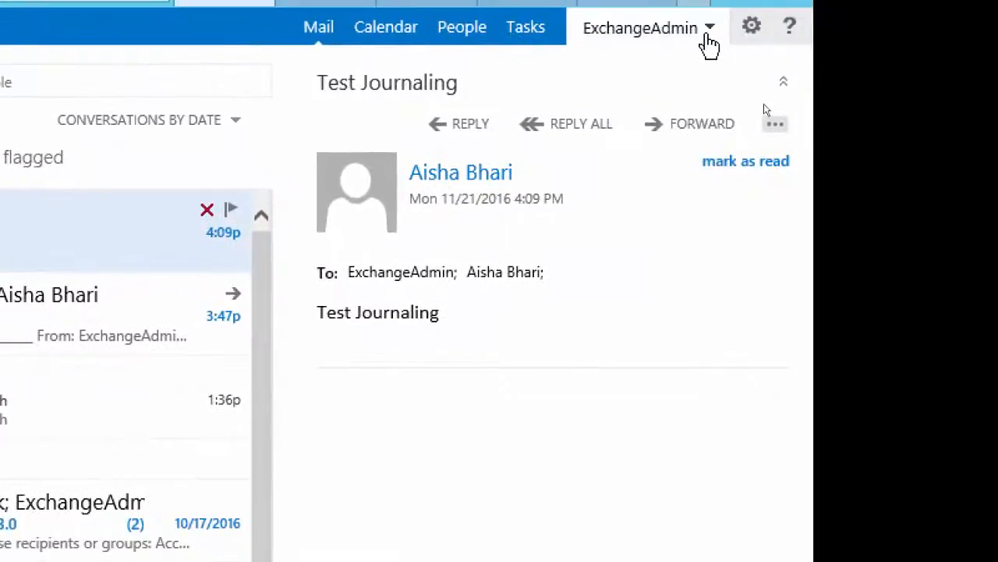
left_click(681, 38)
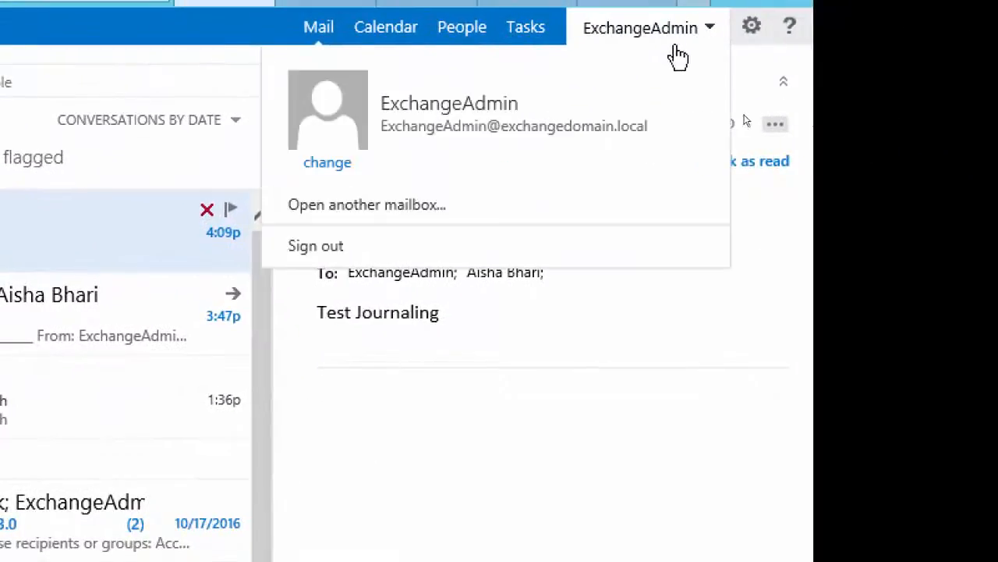
left_click(426, 207)
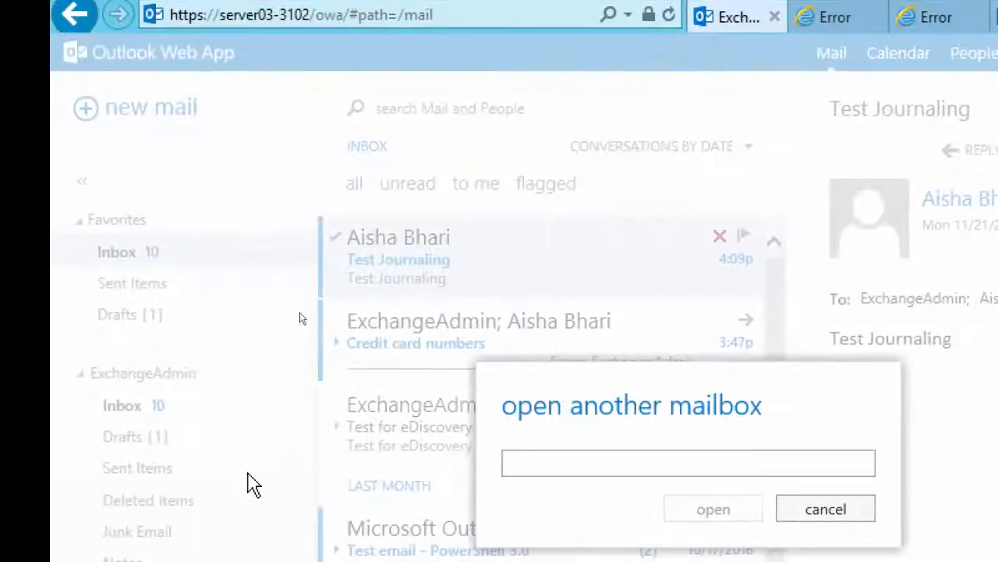
type("Ale")
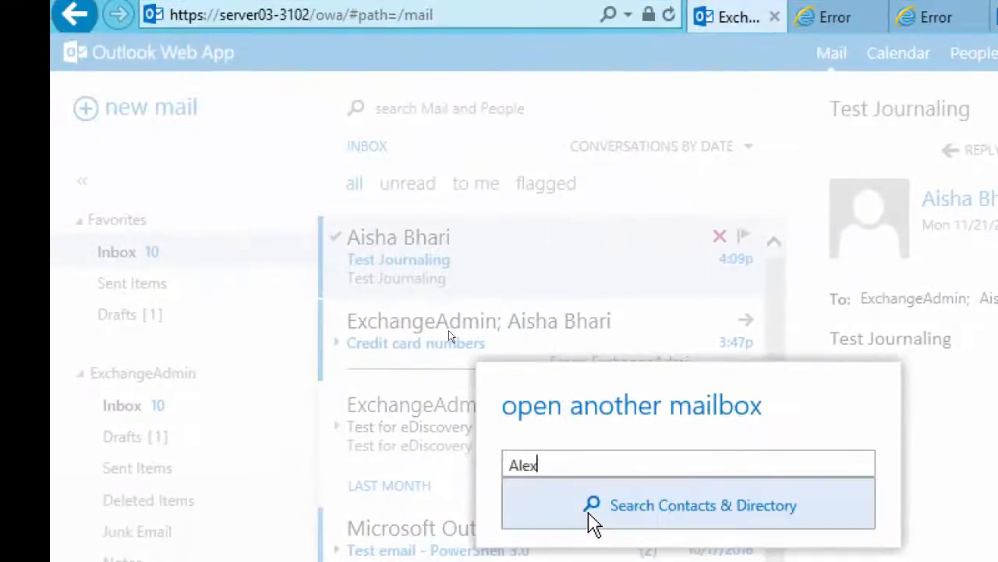
type("x")
left_click(652, 516)
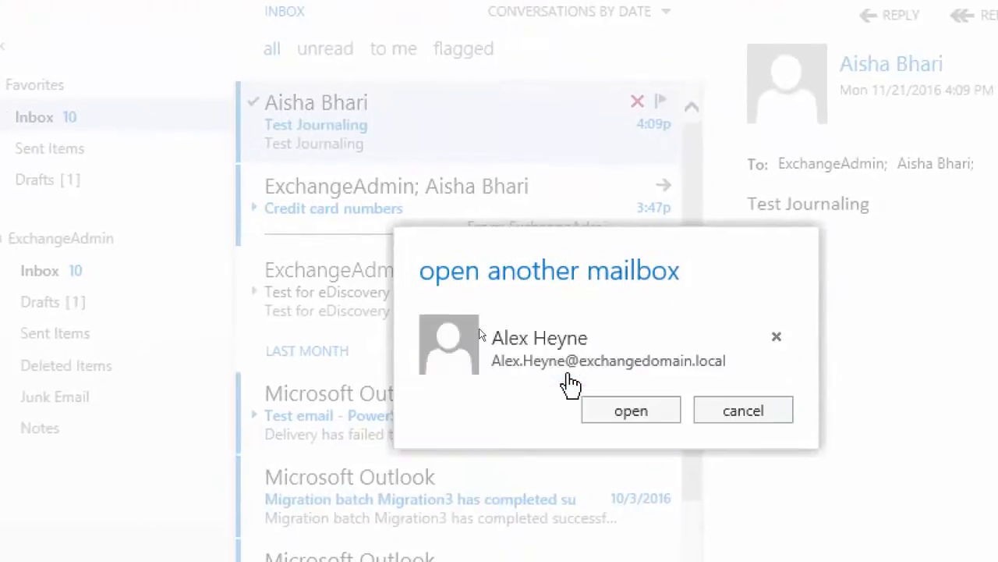
left_click(605, 413)
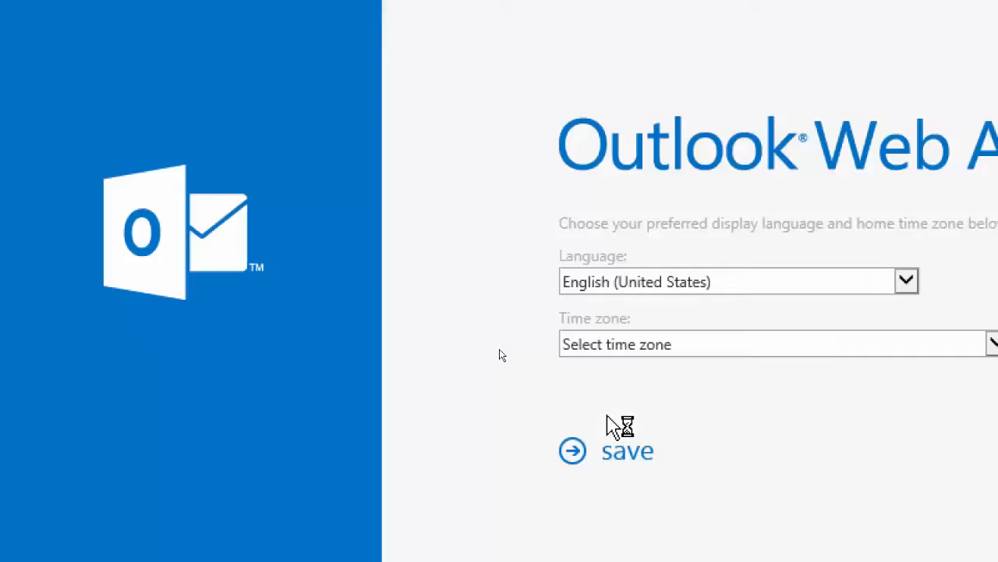
Set the opened mailbox's time zone to (UTC-05:00) Eastern Time (US & Canada) and save the regional settings
left_click(649, 349)
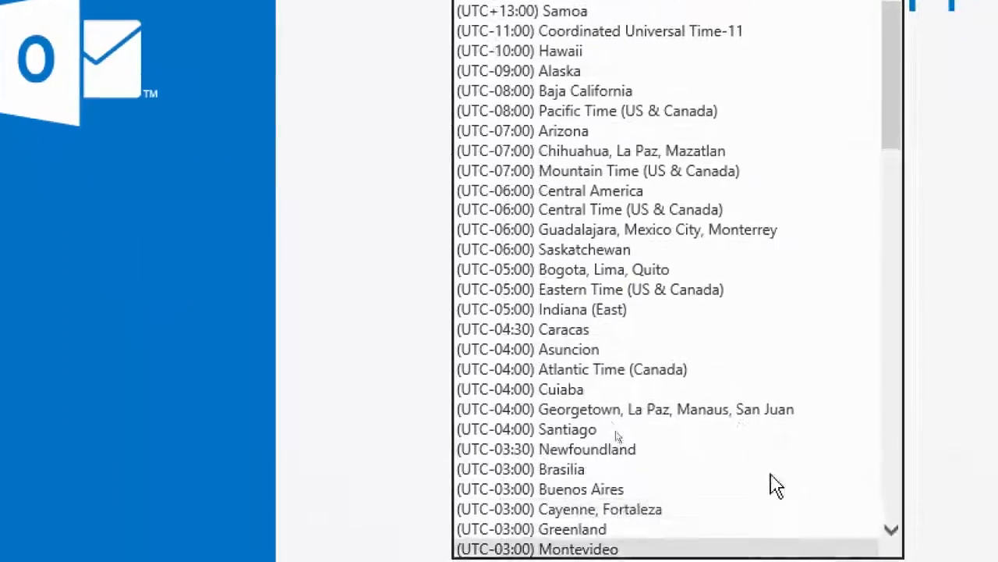
left_click(622, 293)
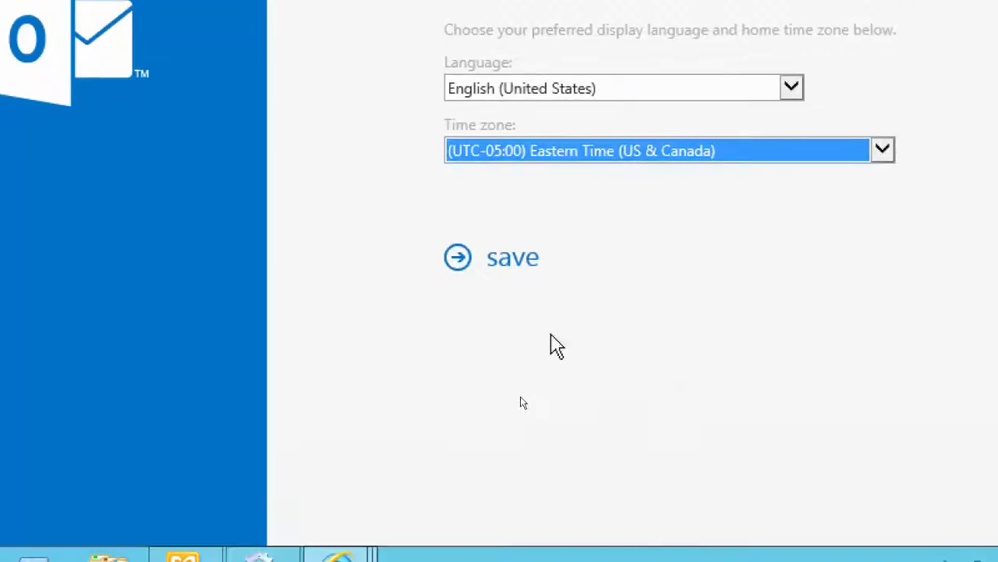
left_click(517, 264)
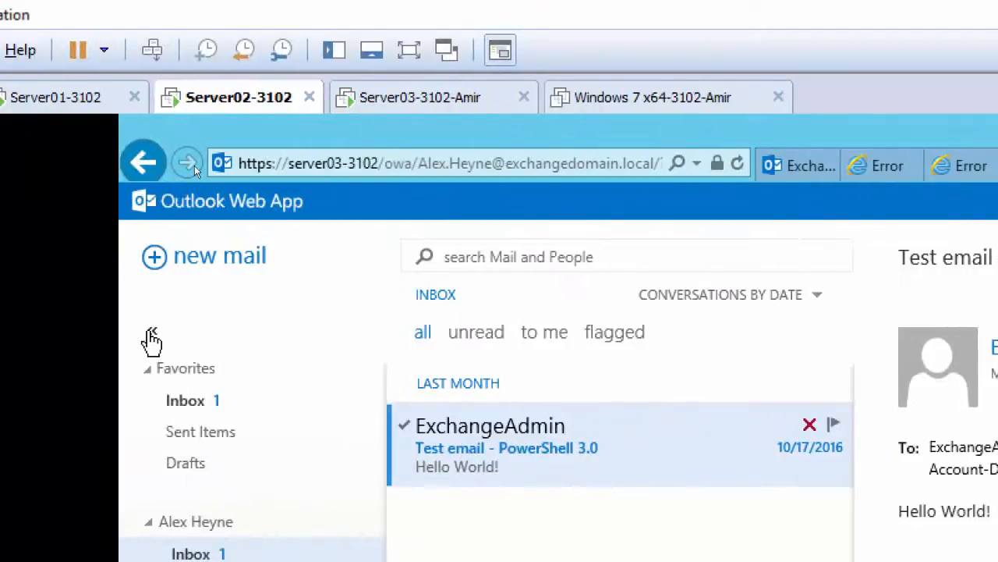
Examine the layout of the opened mailbox by collapsing and expanding its folder pane
left_click(150, 330)
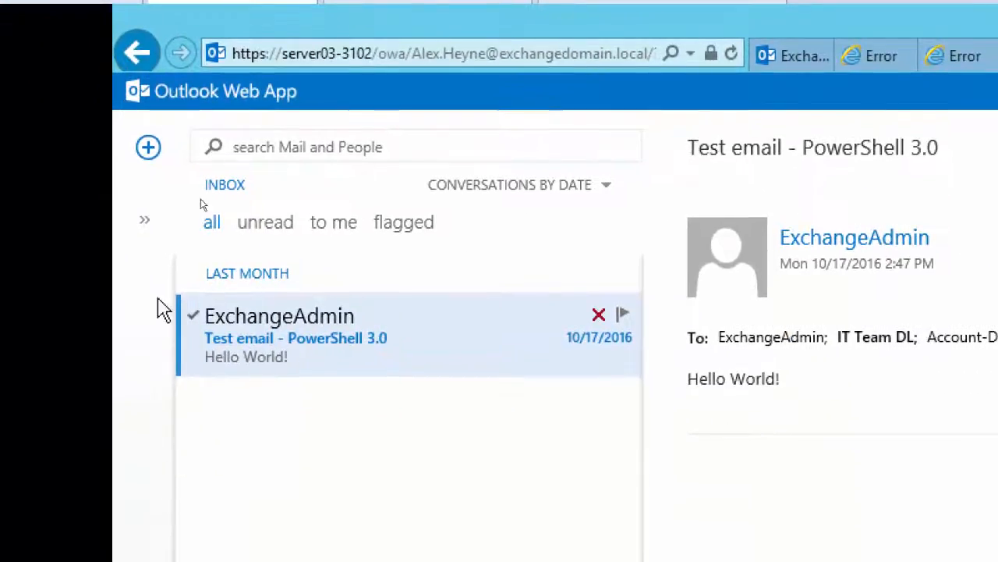
left_click(145, 222)
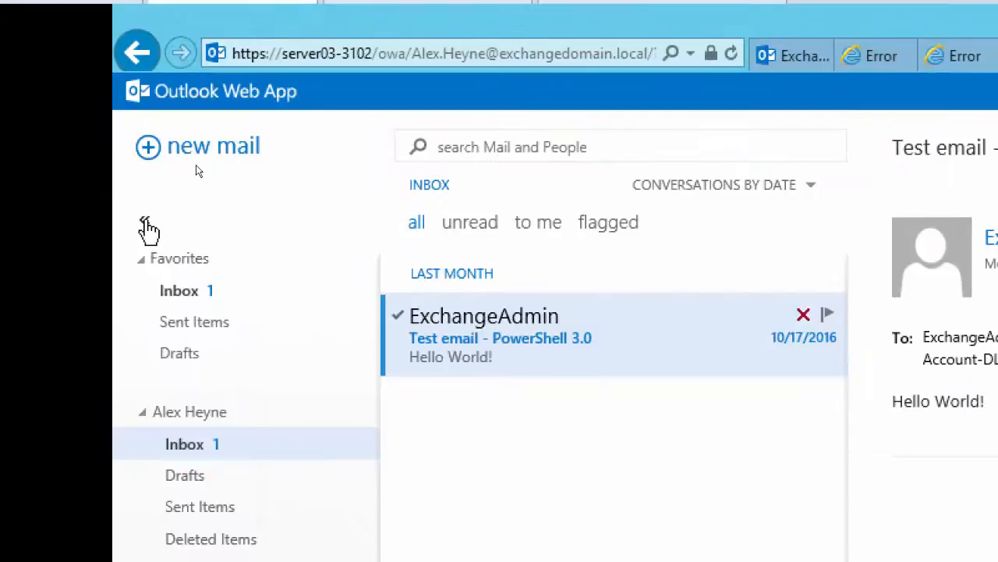
left_click(145, 222)
left_click(145, 223)
left_click(145, 223)
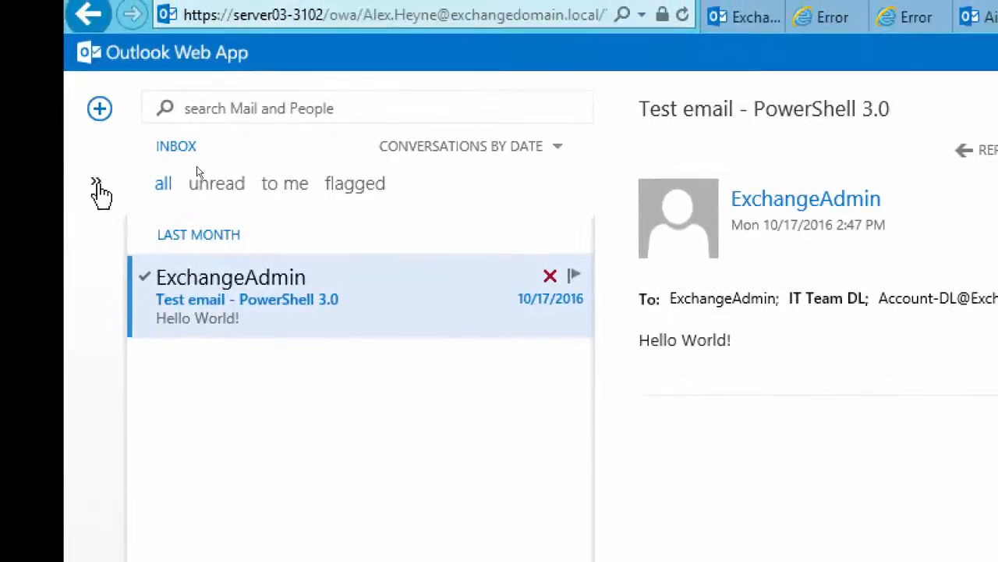
left_click(98, 166)
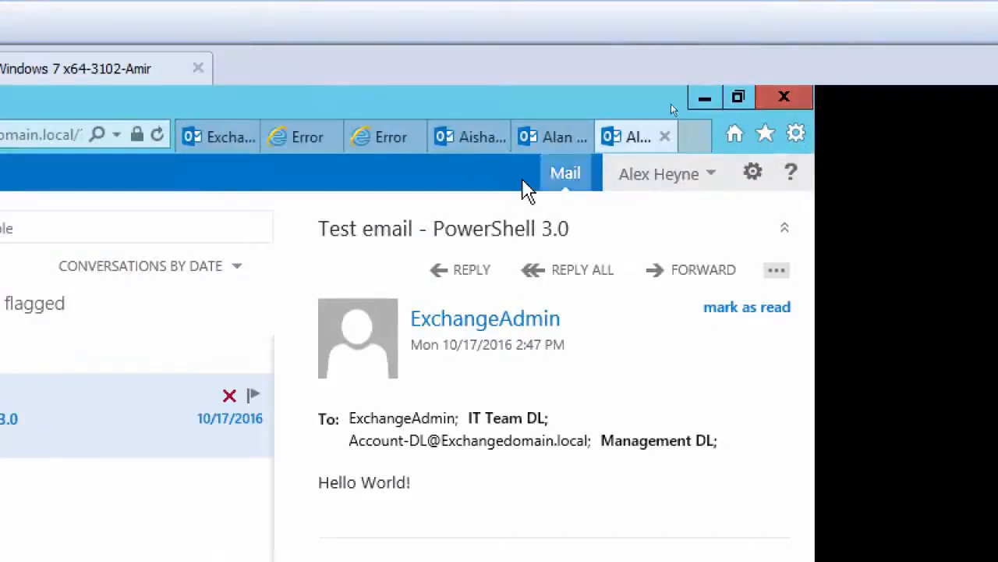
Check the account menu of the opened mailbox for its user details and available options, and close it
left_click(712, 181)
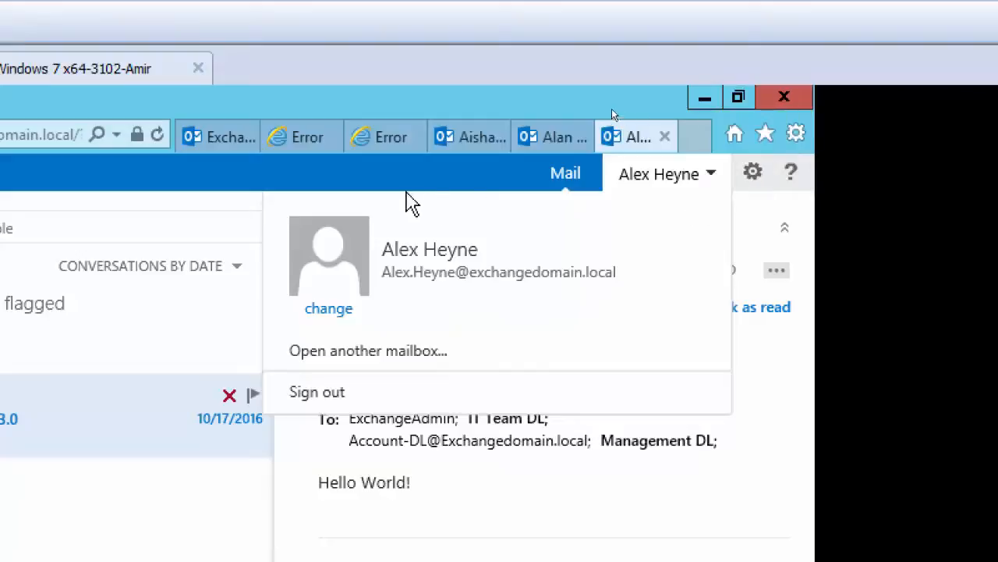
left_click(368, 175)
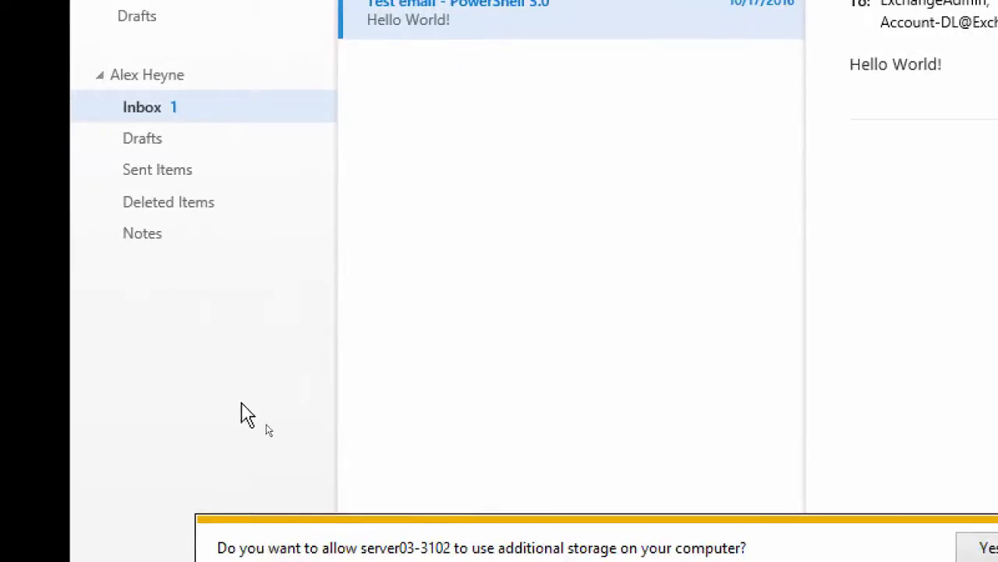
left_click(456, 534)
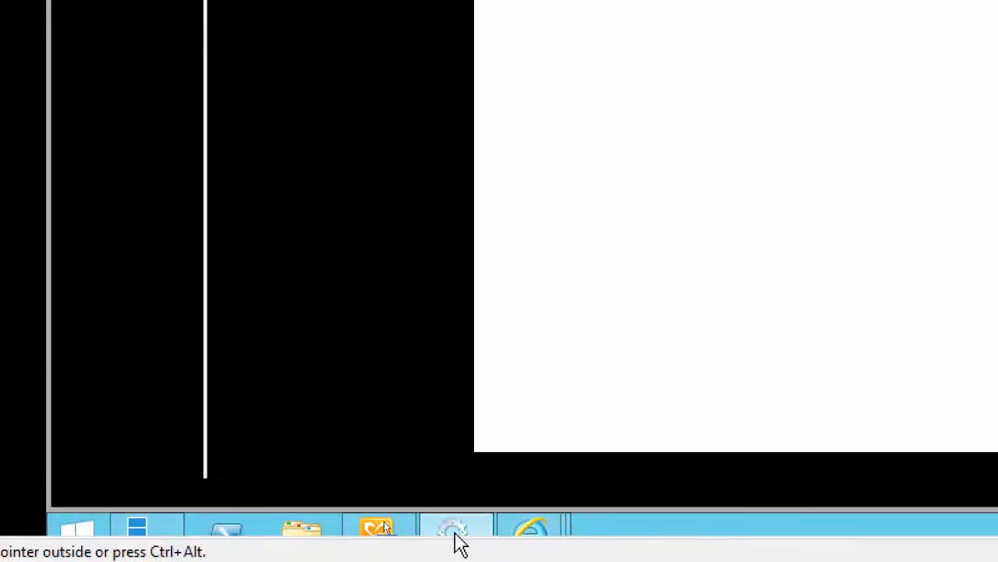
left_click(455, 534)
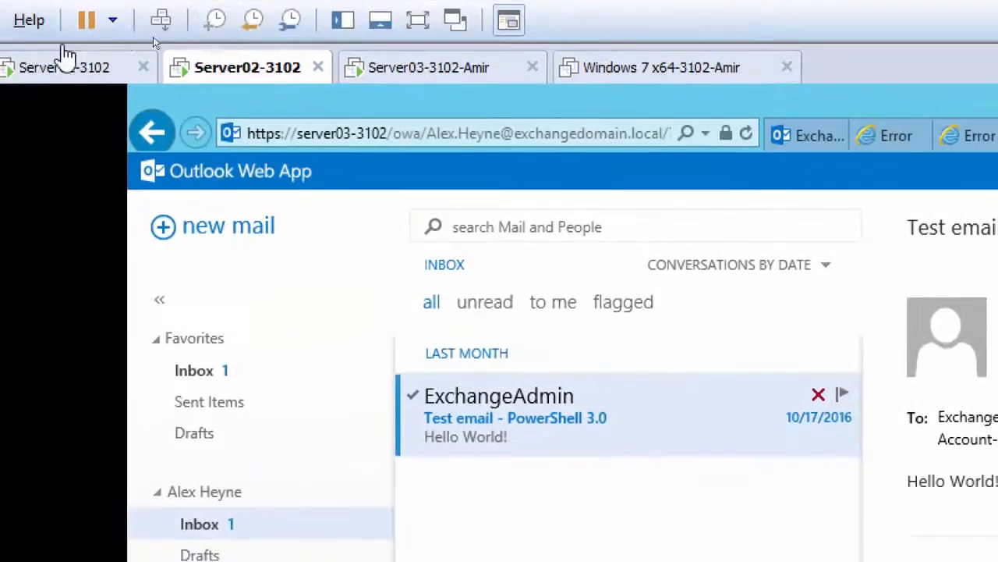
Return to the Exchange admin center and review the permissions, compliance management, protection and organization sections, ending on the Outlook Web App policies
left_click(59, 67)
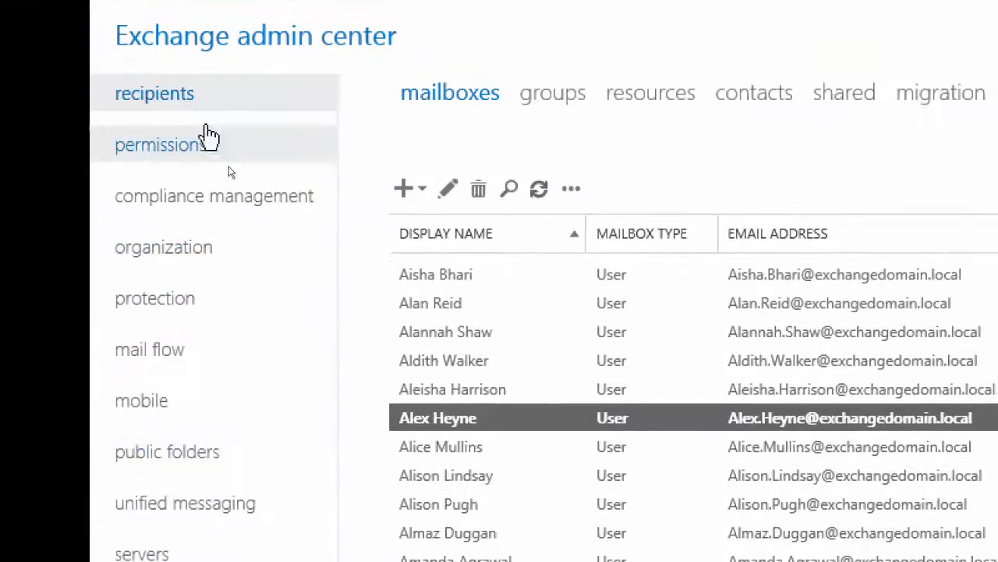
left_click(169, 152)
left_click(205, 217)
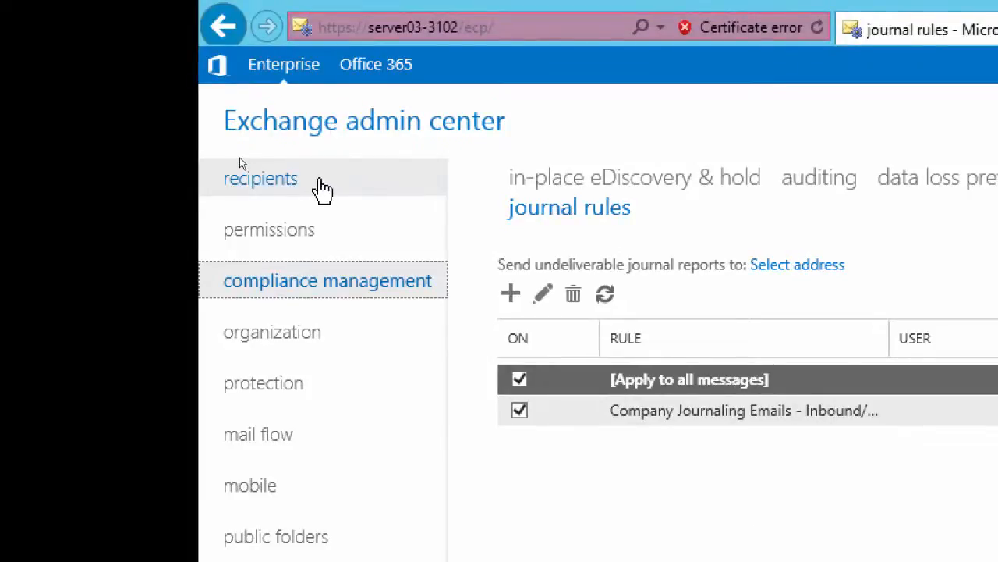
left_click(280, 231)
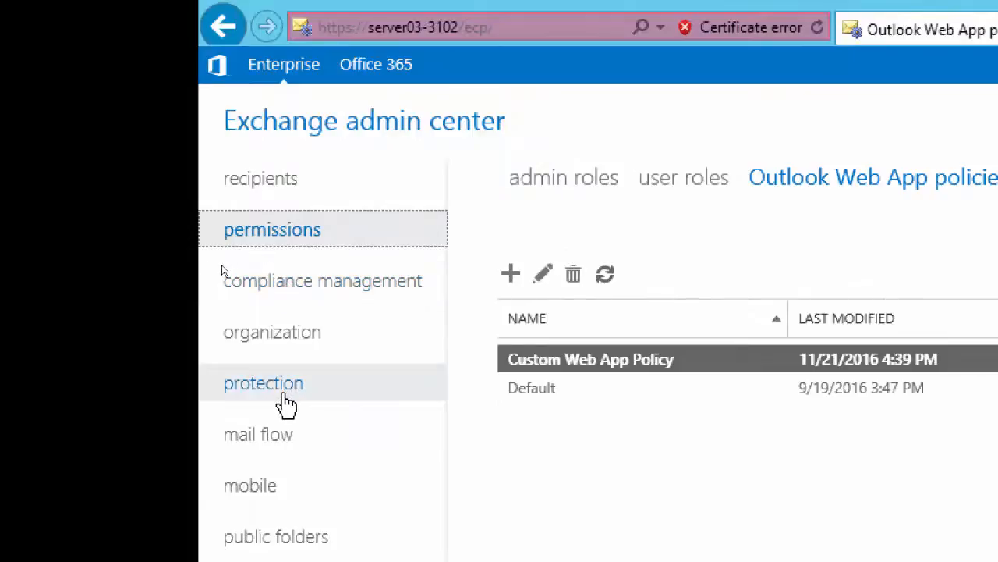
left_click(285, 402)
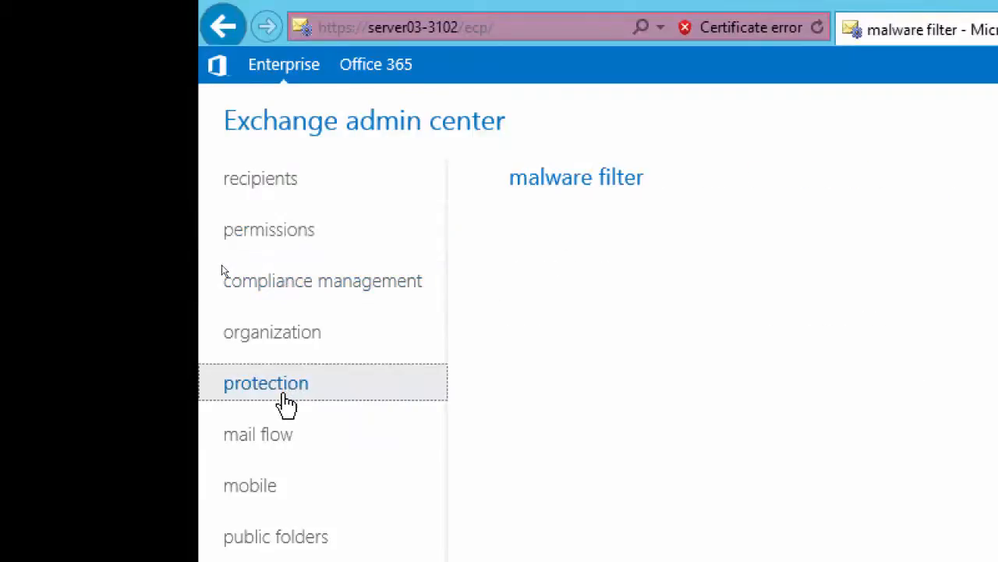
left_click(298, 341)
left_click(304, 281)
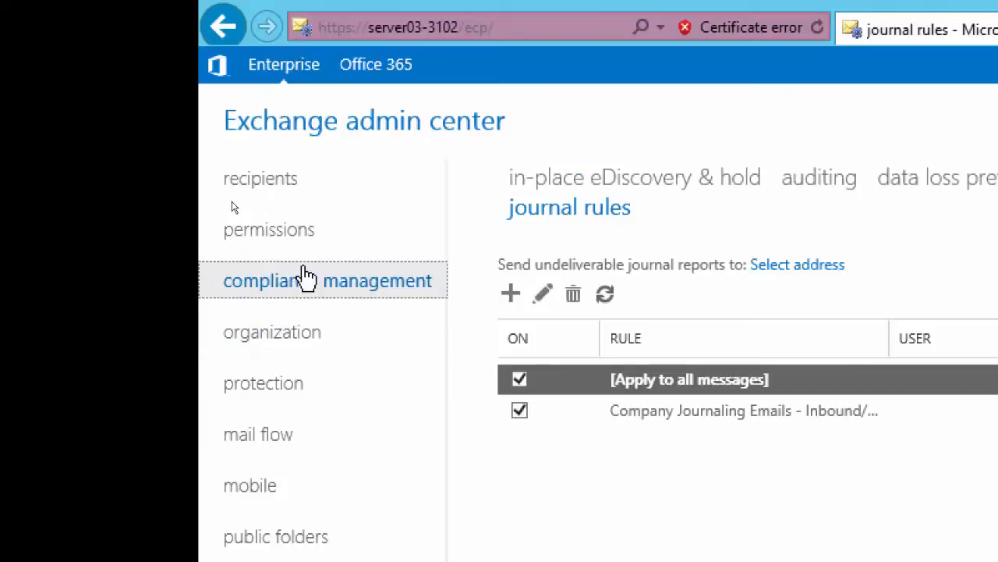
left_click(304, 246)
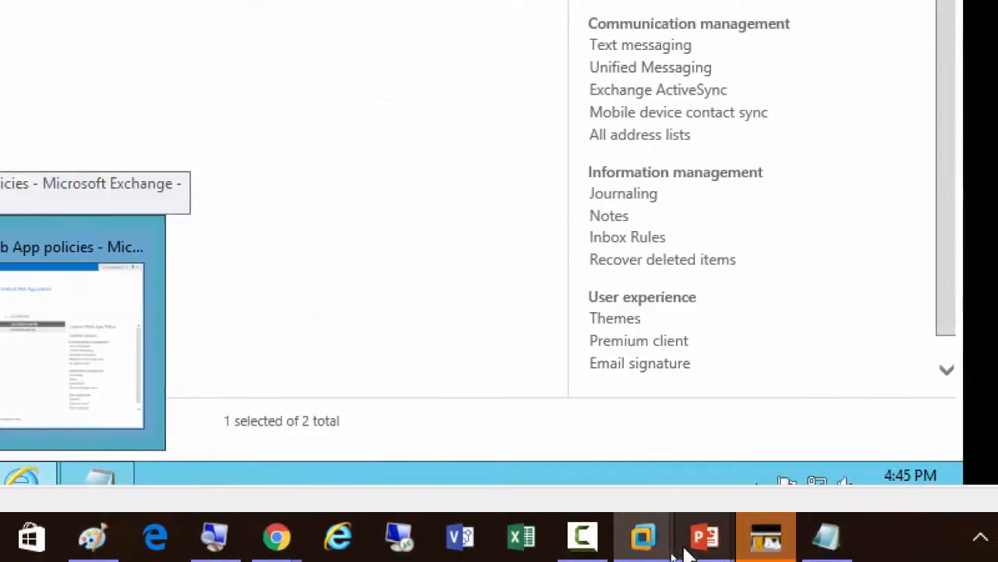
left_click(583, 538)
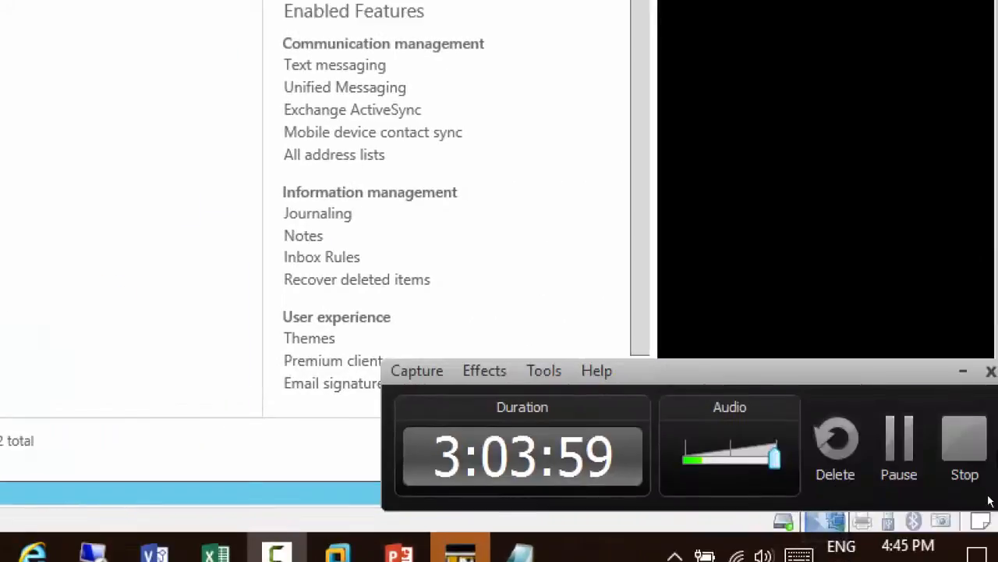